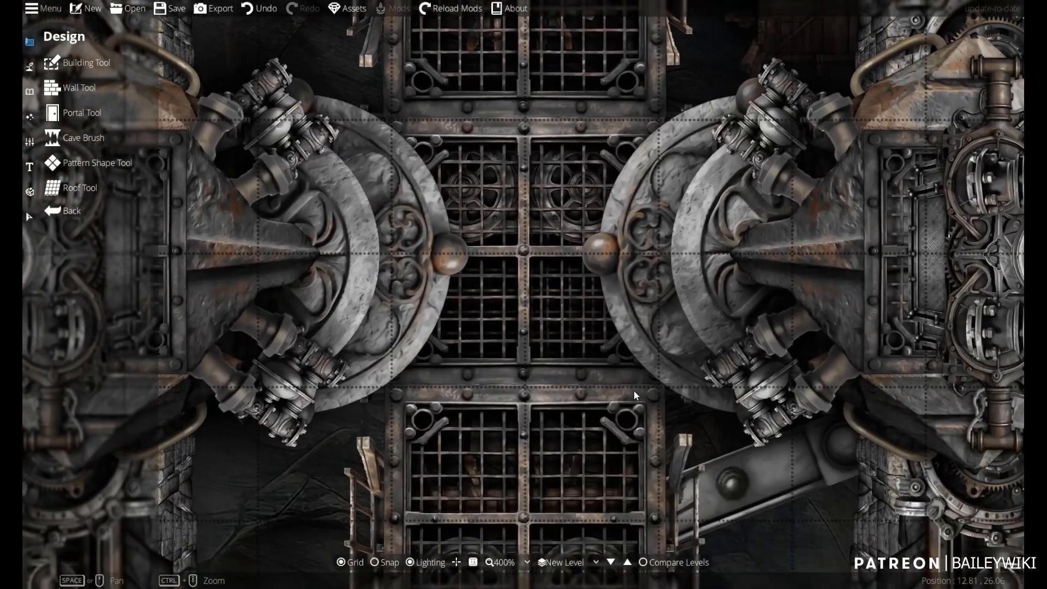
- Examine the finished map's central walkway, stone-floored room, corner machinery and overall layout
{"action": "scroll", "coordinate": [681, 367], "scroll_direction": "down", "scroll_amount": 6}
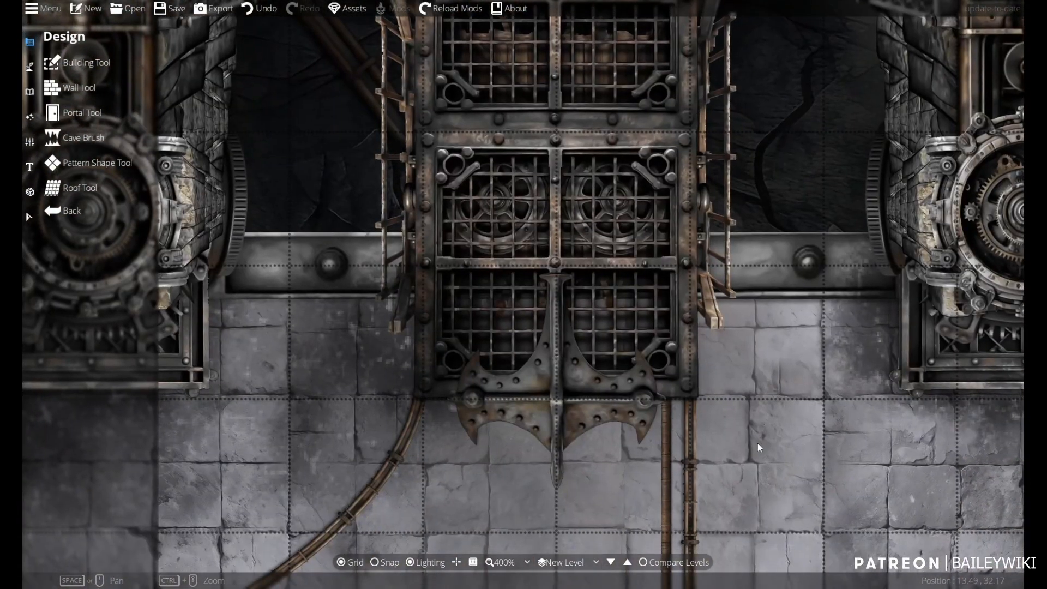
{"action": "scroll", "coordinate": [784, 333], "scroll_direction": "down", "scroll_amount": 1, "text": "ctrl"}
{"action": "scroll", "coordinate": [787, 410], "scroll_direction": "down", "scroll_amount": 1, "text": "ctrl"}
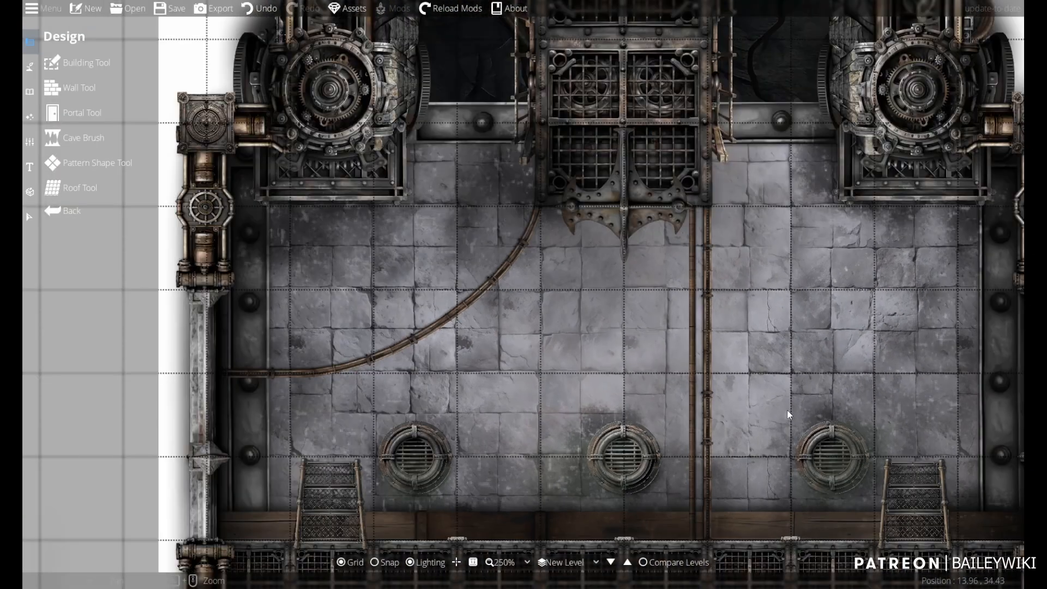
{"action": "left_click_drag", "start_coordinate": [787, 410], "coordinate": [727, 229]}
{"action": "left_click_drag", "start_coordinate": [1020, 432], "coordinate": [829, 340]}
{"action": "scroll", "coordinate": [829, 344], "scroll_direction": "up", "scroll_amount": 3, "text": "ctrl"}
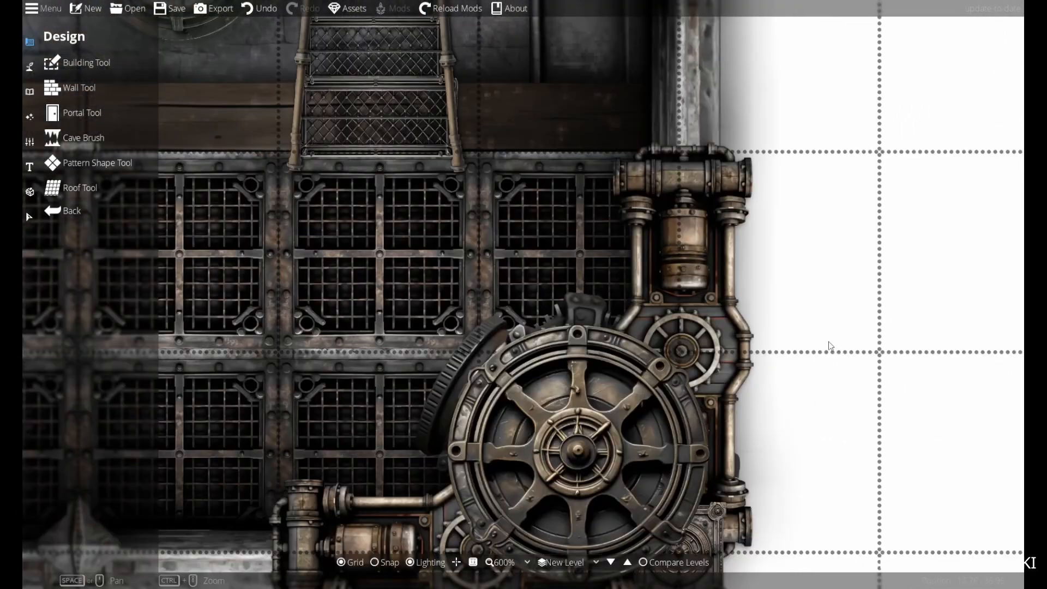
{"action": "scroll", "coordinate": [743, 224], "scroll_direction": "down", "scroll_amount": 5, "text": "ctrl"}
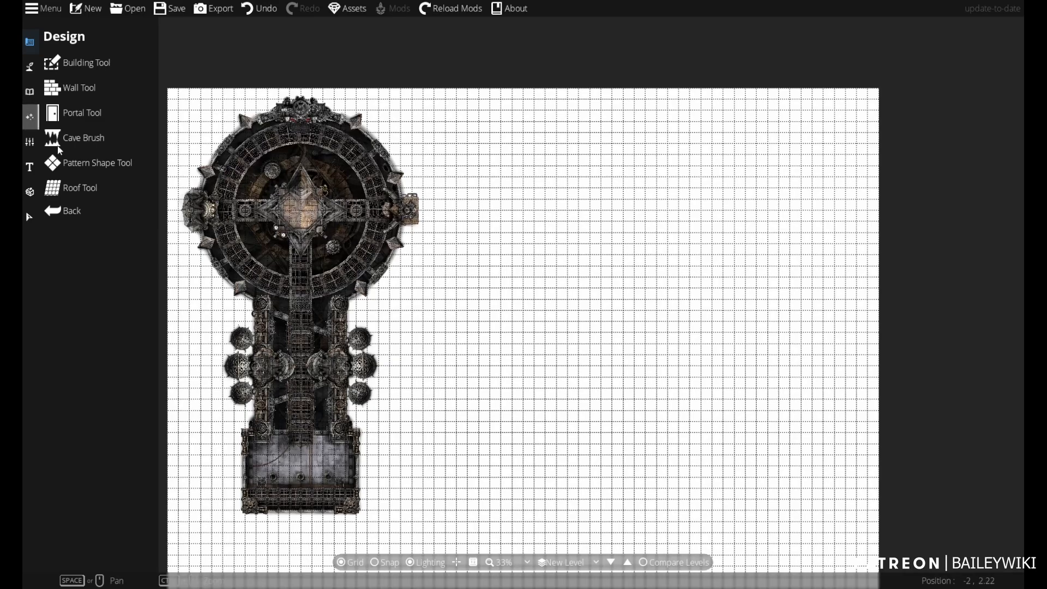
- Choose the thin grey metal beam texture for the Wall Tool
{"action": "left_click", "coordinate": [77, 87]}
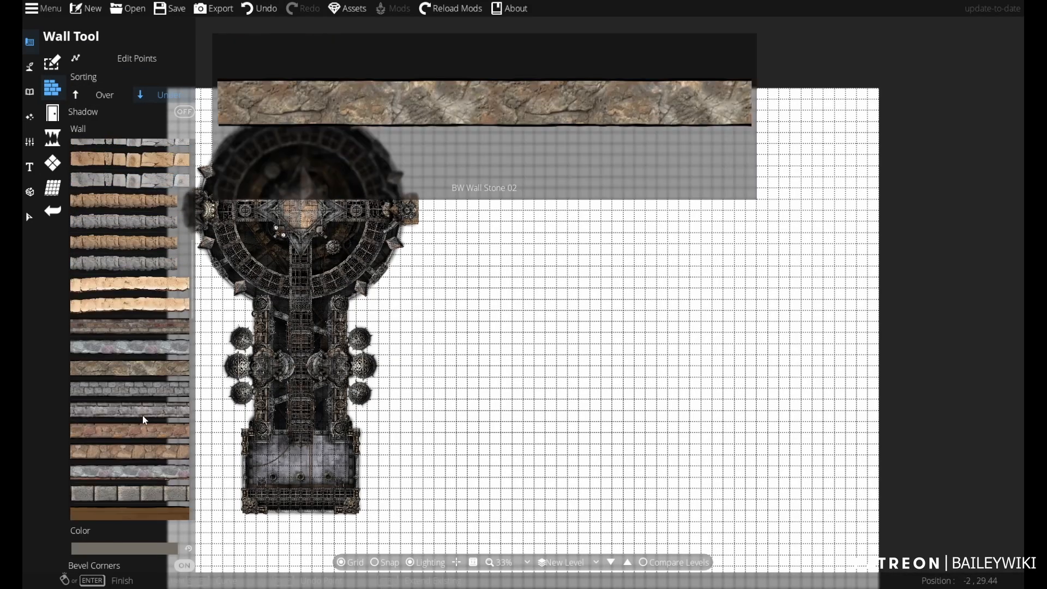
{"action": "scroll", "coordinate": [131, 355], "scroll_direction": "down", "scroll_amount": 5}
{"action": "left_click", "coordinate": [131, 398]}
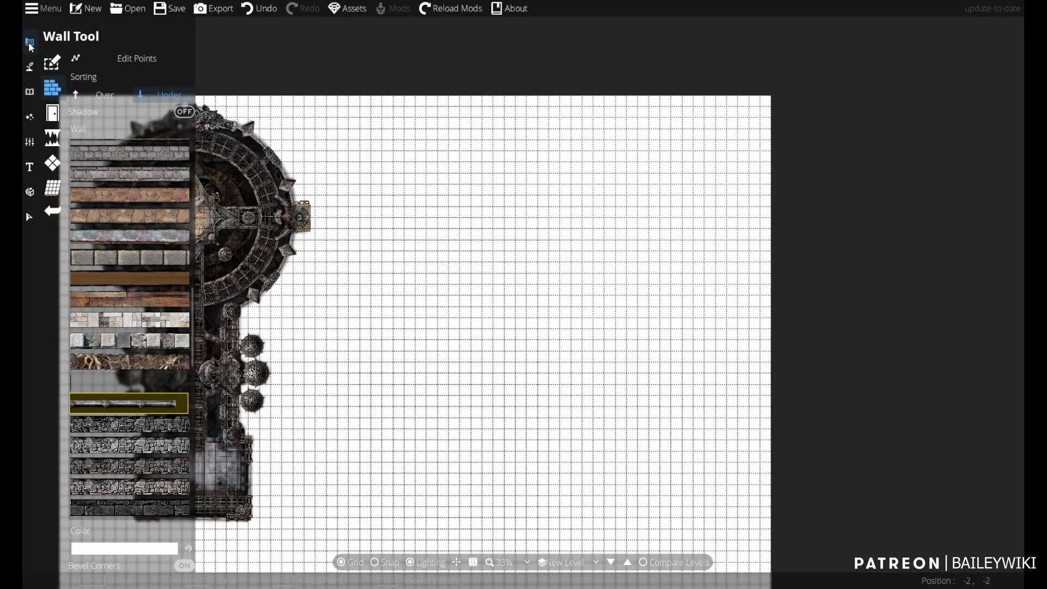
- Disable the terrain so that the map has no ground texture
{"action": "left_click", "coordinate": [30, 66]}
{"action": "left_click", "coordinate": [90, 62]}
{"action": "left_click", "coordinate": [184, 57]}
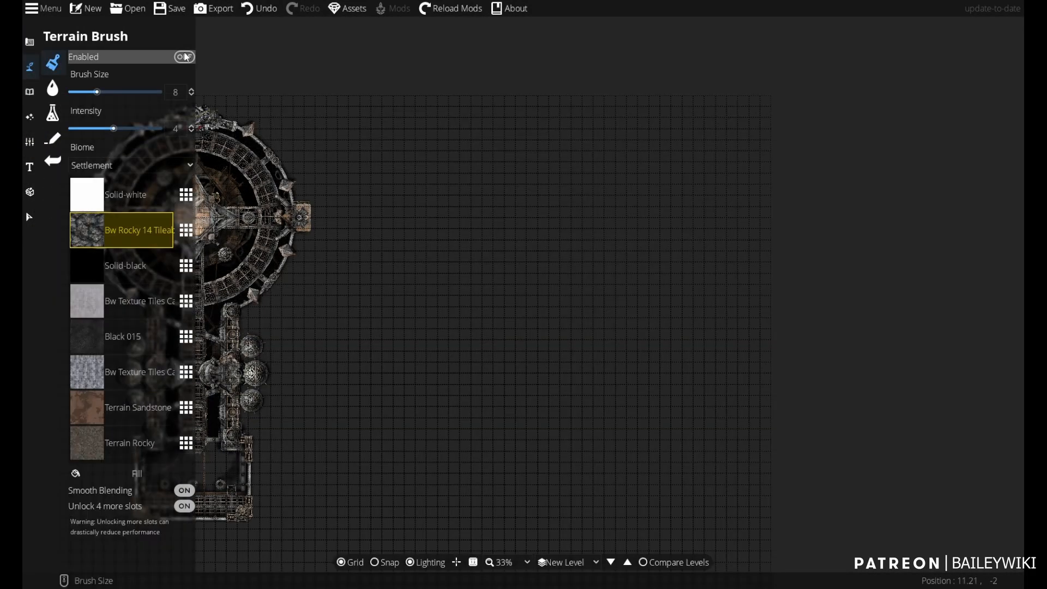
{"action": "left_click", "coordinate": [184, 56]}
{"action": "scroll", "coordinate": [519, 267], "scroll_direction": "up", "scroll_amount": 8}
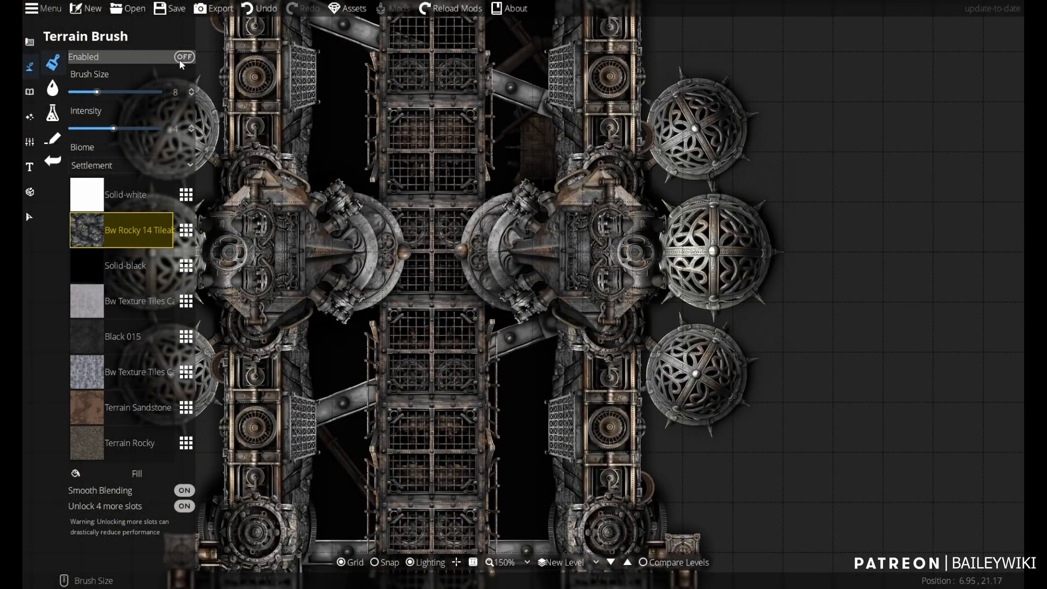
{"action": "left_click", "coordinate": [184, 57]}
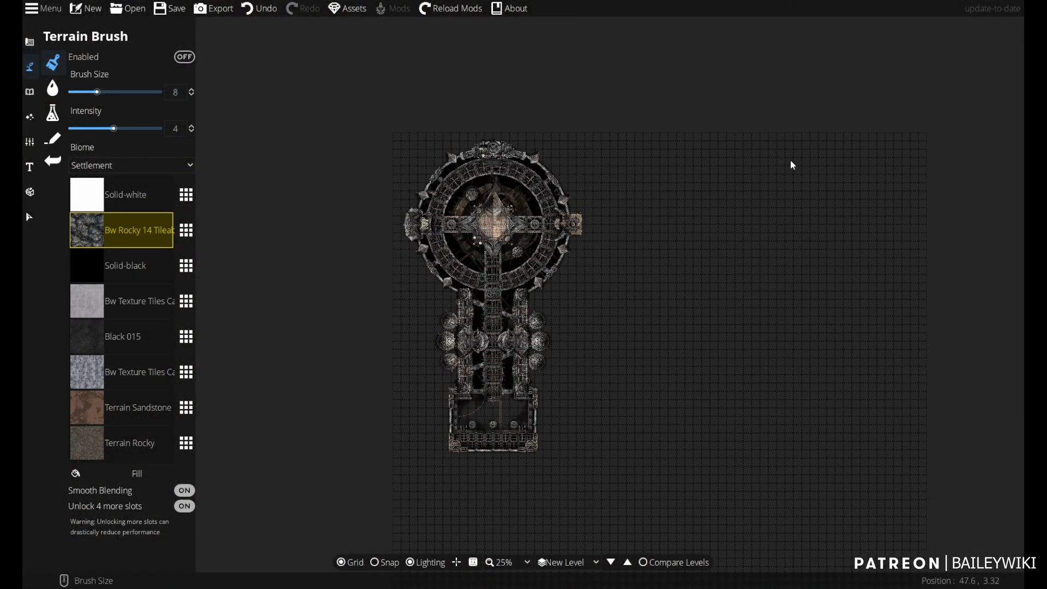
- Choose the blue-grey stone tile pattern for the Pattern Shape Tool
{"action": "left_click_drag", "start_coordinate": [712, 224], "coordinate": [402, 236]}
{"action": "scroll", "coordinate": [305, 240], "scroll_direction": "up", "scroll_amount": 2}
{"action": "left_click", "coordinate": [29, 42]}
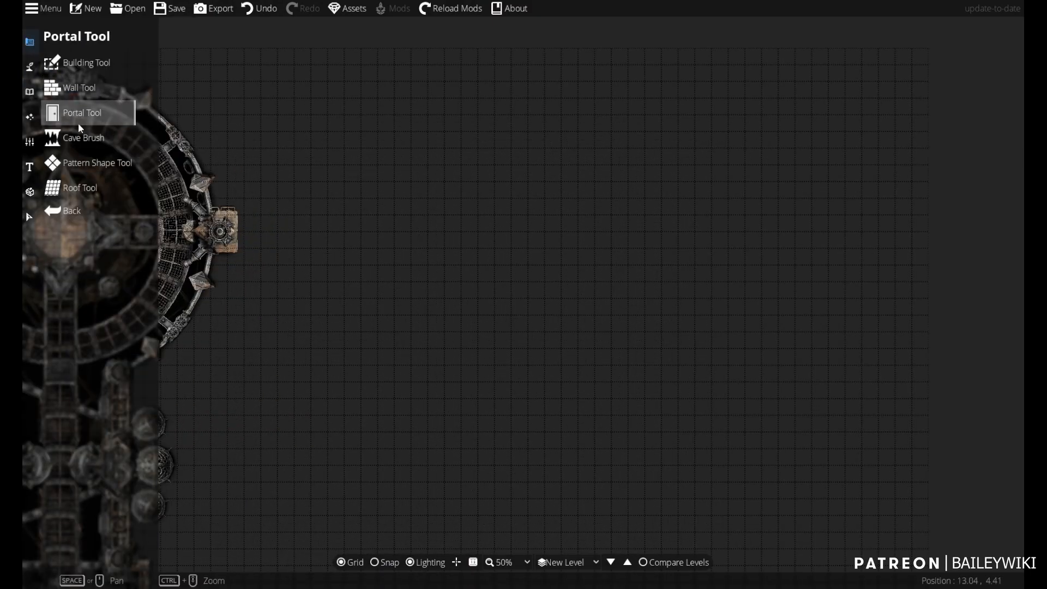
{"action": "left_click", "coordinate": [87, 156]}
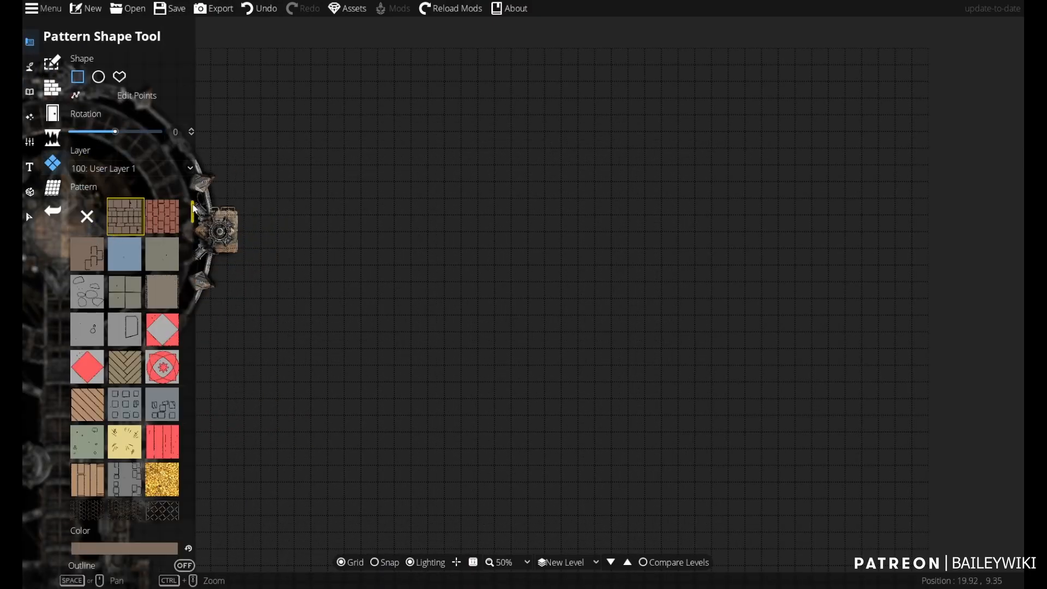
{"action": "left_click_drag", "start_coordinate": [193, 210], "coordinate": [219, 435]}
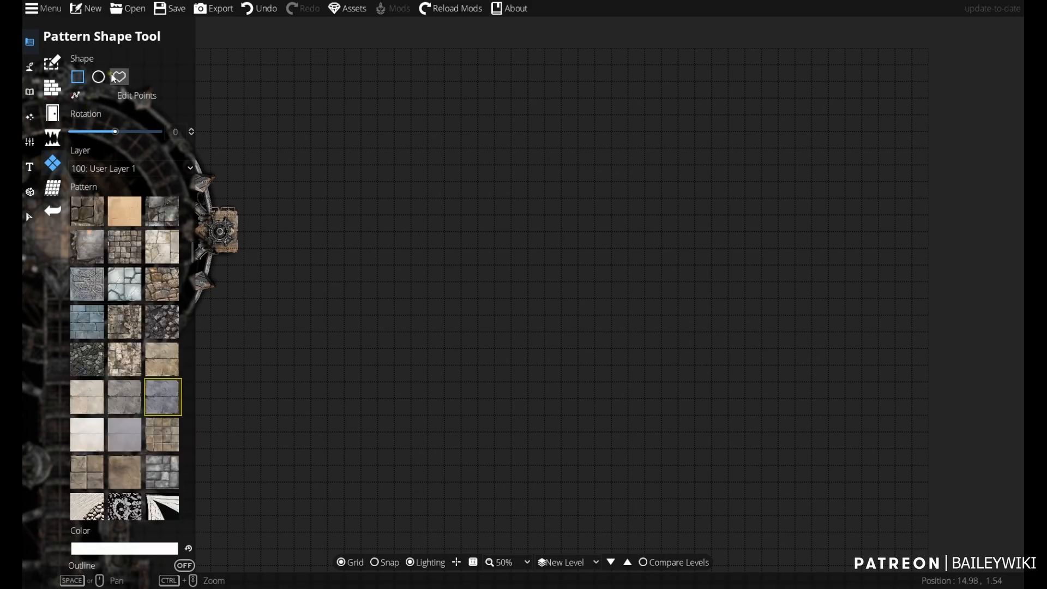
- Turn on snapping and draw a square tiled floor about 24 by 24 squares in the empty area beside the existing map
{"action": "left_click", "coordinate": [114, 77]}
{"action": "scroll", "coordinate": [391, 169], "scroll_direction": "down", "scroll_amount": 4}
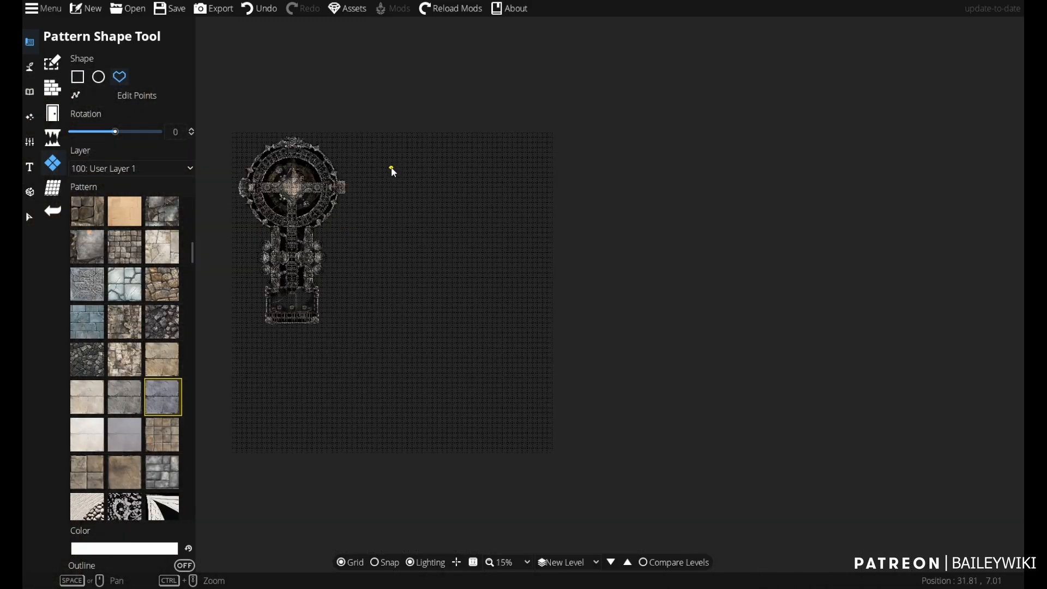
{"action": "scroll", "coordinate": [379, 211], "scroll_direction": "up", "scroll_amount": 4}
{"action": "left_click_drag", "start_coordinate": [374, 239], "coordinate": [271, 248]}
{"action": "scroll", "coordinate": [461, 215], "scroll_direction": "down", "scroll_amount": 2}
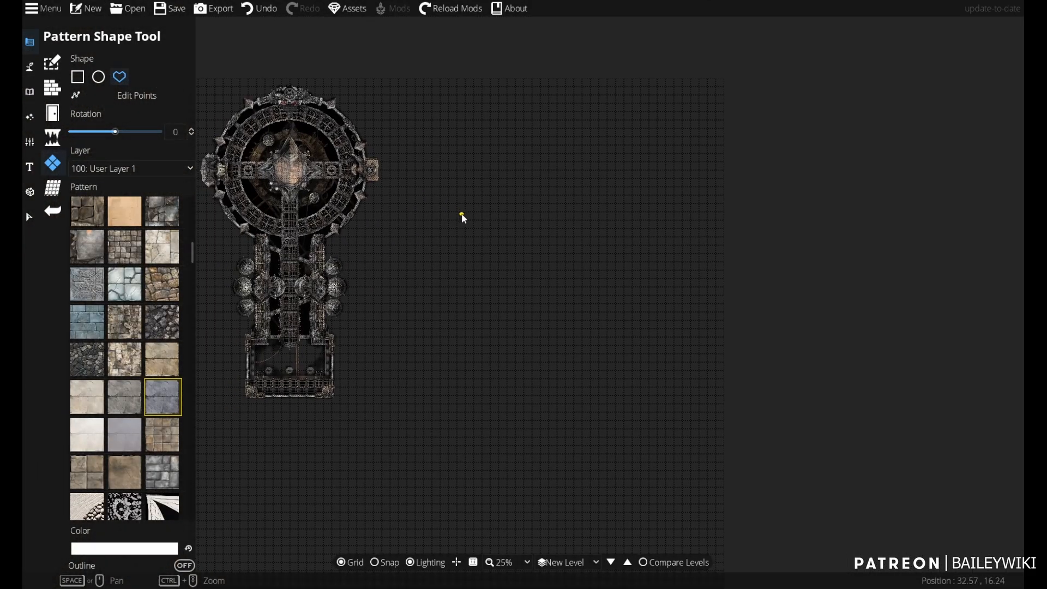
{"action": "scroll", "coordinate": [474, 218], "scroll_direction": "up", "scroll_amount": 4}
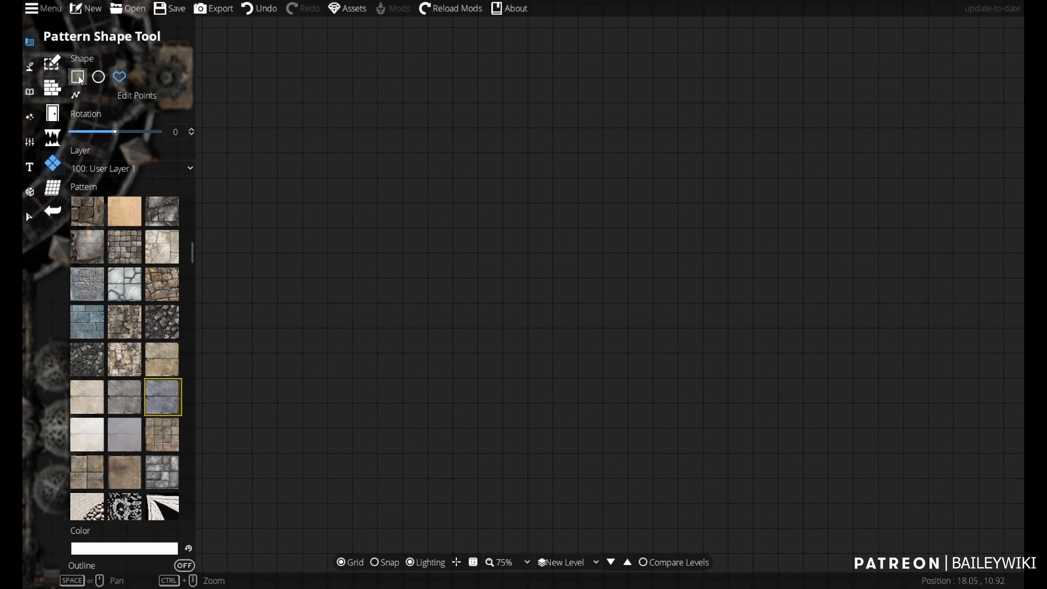
{"action": "scroll", "coordinate": [363, 161], "scroll_direction": "down", "scroll_amount": 3}
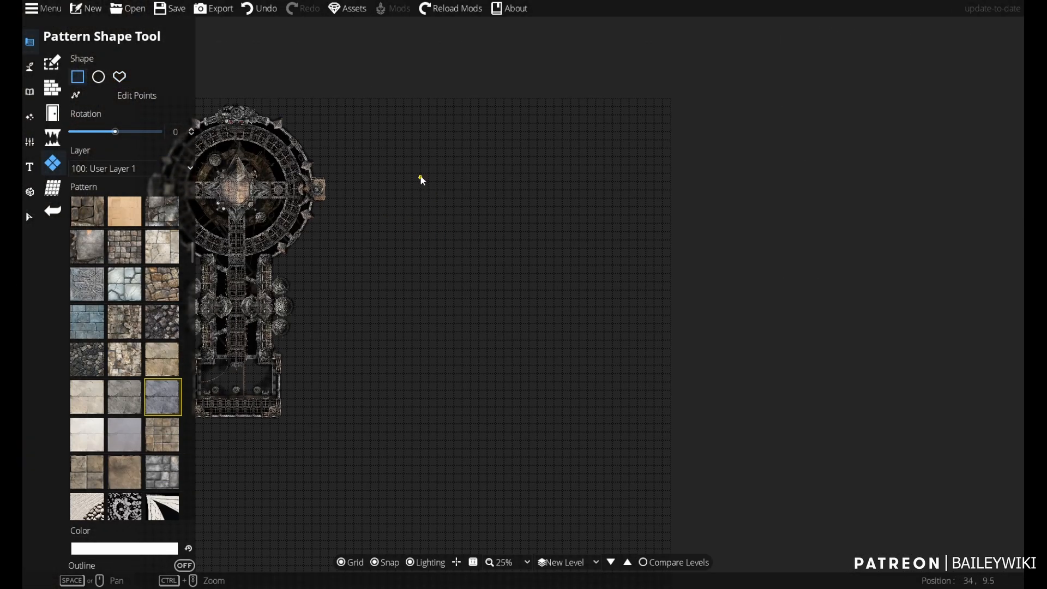
{"action": "left_click_drag", "start_coordinate": [414, 175], "coordinate": [613, 375]}
{"action": "key", "text": "v"}
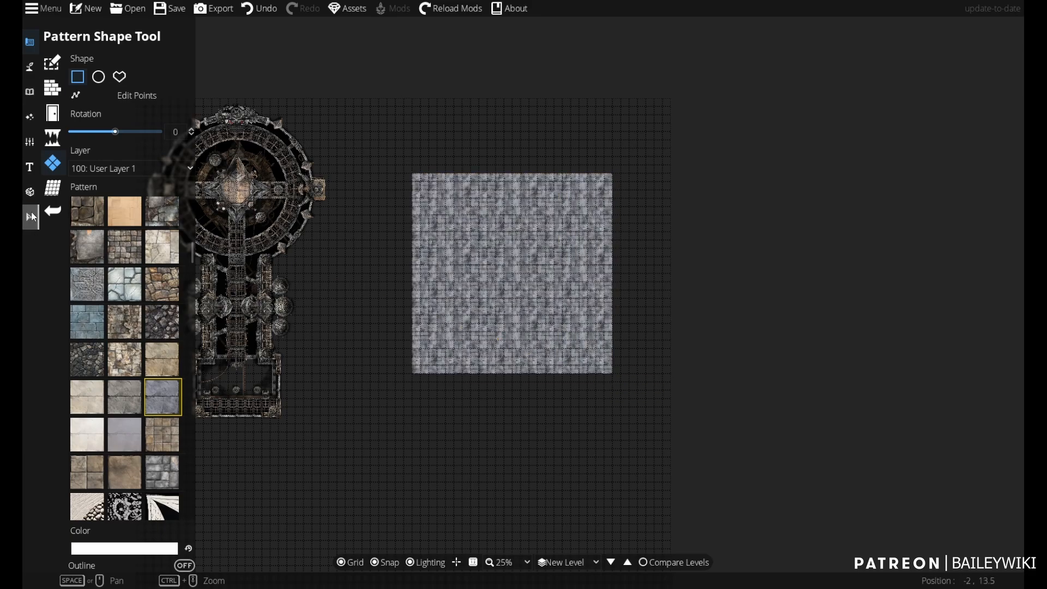
{"action": "left_click_drag", "start_coordinate": [524, 268], "coordinate": [507, 264]}
{"action": "left_click", "coordinate": [369, 179]}
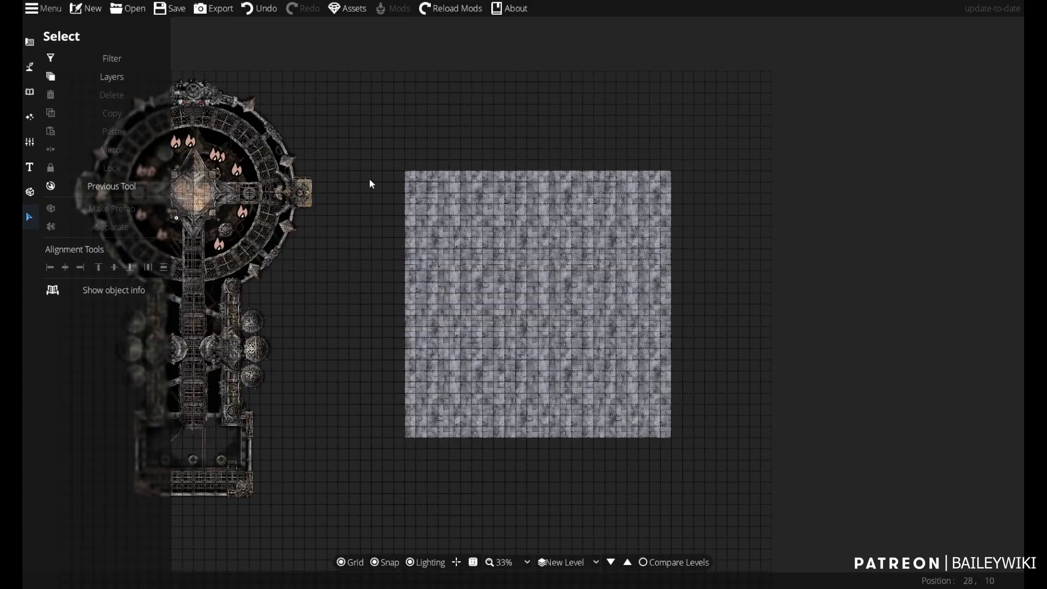
{"action": "scroll", "coordinate": [369, 175], "scroll_direction": "up", "scroll_amount": 3}
{"action": "left_click", "coordinate": [30, 44]}
{"action": "left_click", "coordinate": [28, 41]}
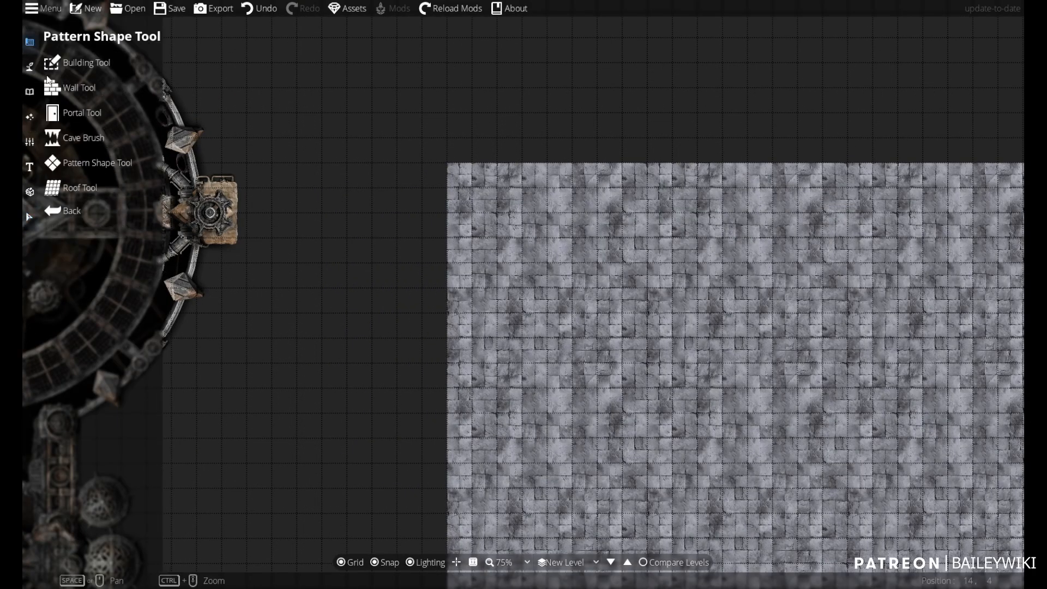
- Add a rectangular floor block about 5 by 4 squares with the Pattern Shape Tool, projecting above the main floor's upper edge
{"action": "left_click", "coordinate": [82, 162]}
{"action": "left_click_drag", "start_coordinate": [608, 140], "coordinate": [336, 174]}
{"action": "scroll", "coordinate": [403, 192], "scroll_direction": "down", "scroll_amount": 2}
{"action": "scroll", "coordinate": [404, 192], "scroll_direction": "up", "scroll_amount": 1}
{"action": "left_click_drag", "start_coordinate": [409, 192], "coordinate": [502, 188]}
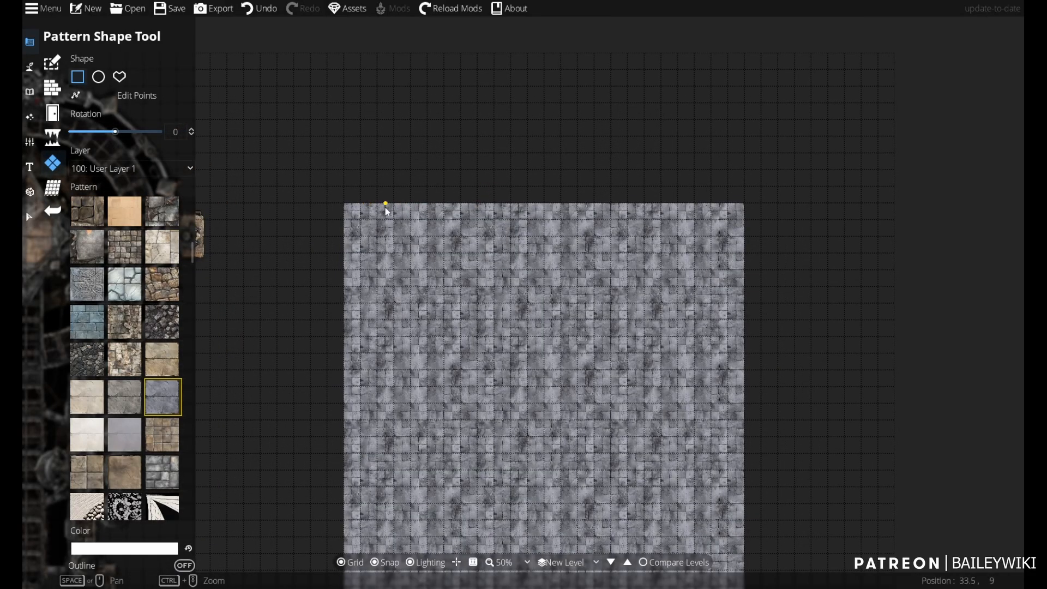
{"action": "left_click_drag", "start_coordinate": [378, 204], "coordinate": [459, 138]}
- Extend the main floor's left side with a rectangular block about 5 squares wide and 17 squares high
{"action": "left_click_drag", "start_coordinate": [494, 328], "coordinate": [552, 123]}
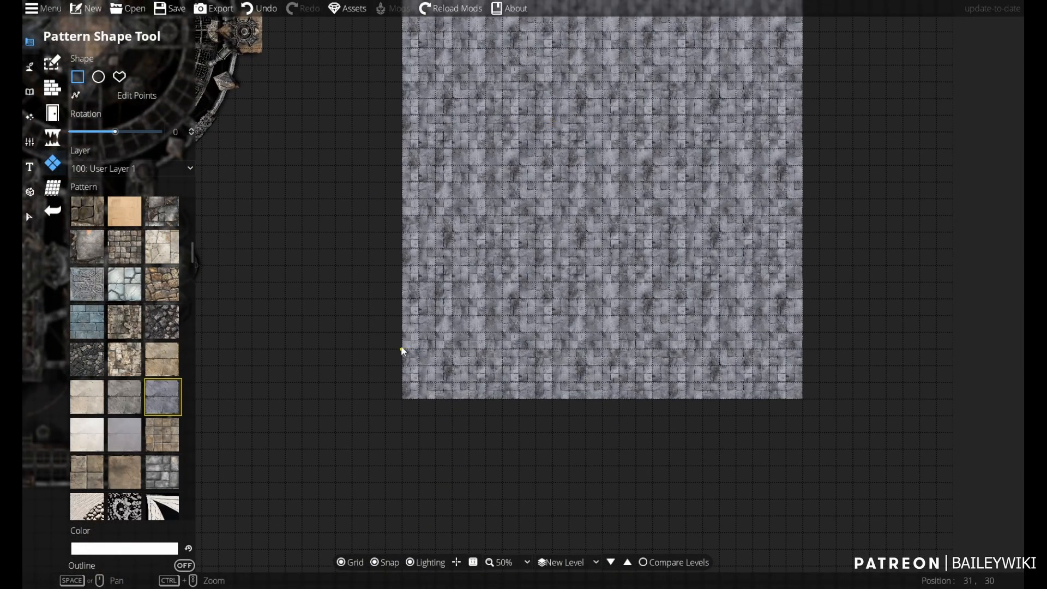
{"action": "mouse_move", "coordinate": [403, 384]}
{"action": "left_mouse_down"}
{"action": "mouse_move", "coordinate": [337, 285]}
{"action": "mouse_move", "coordinate": [320, 98]}
{"action": "mouse_move", "coordinate": [396, 376]}
{"action": "left_mouse_up"}
{"action": "scroll", "coordinate": [399, 393], "scroll_direction": "down", "scroll_amount": 5}
{"action": "scroll", "coordinate": [451, 441], "scroll_direction": "up", "scroll_amount": 5}
- Draw a circular floor area about 11 squares in diameter over the main floor's lower-right corner
{"action": "left_click_drag", "start_coordinate": [466, 497], "coordinate": [409, 256]}
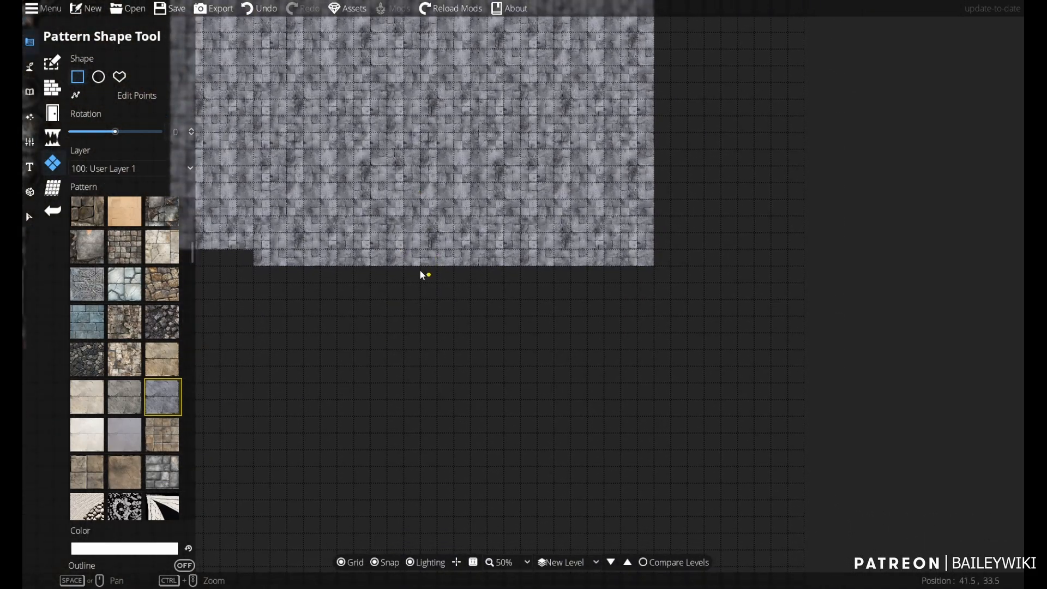
{"action": "left_click_drag", "start_coordinate": [688, 309], "coordinate": [494, 169]}
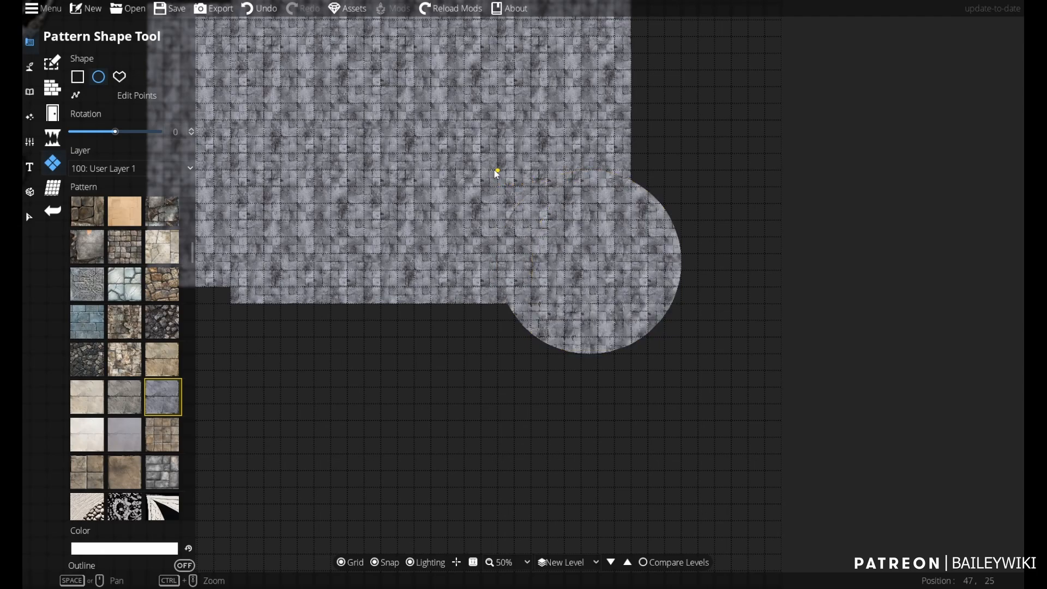
{"action": "scroll", "coordinate": [571, 292], "scroll_direction": "down", "scroll_amount": 3}
{"action": "scroll", "coordinate": [551, 376], "scroll_direction": "up", "scroll_amount": 5}
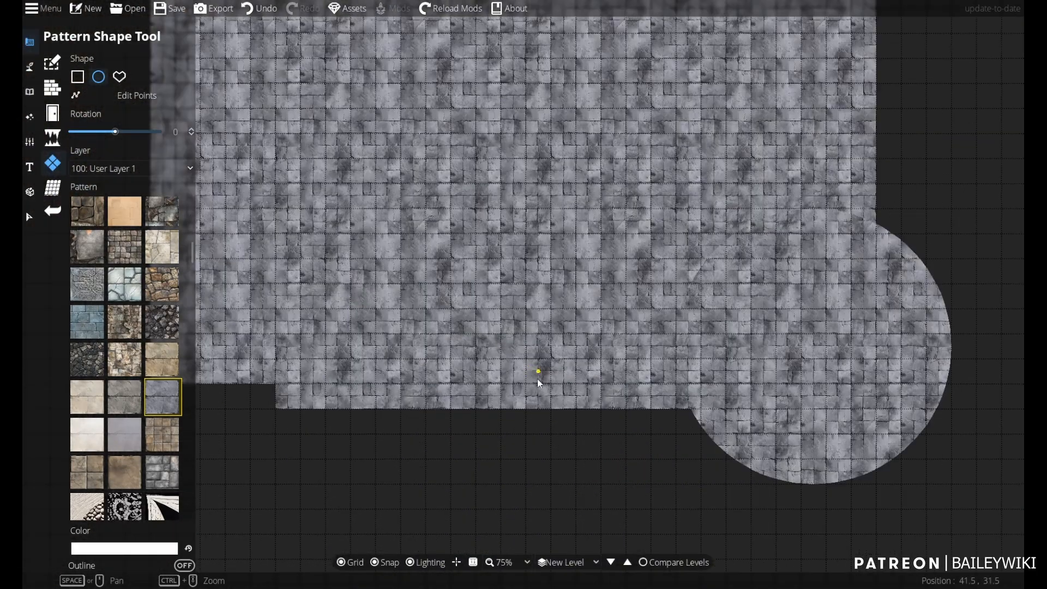
- Draw a rectangular floor strip about 15 by 3.5 squares below the main floor and join it with a connector about 4 squares wide
{"action": "scroll", "coordinate": [389, 299], "scroll_direction": "down", "scroll_amount": 3}
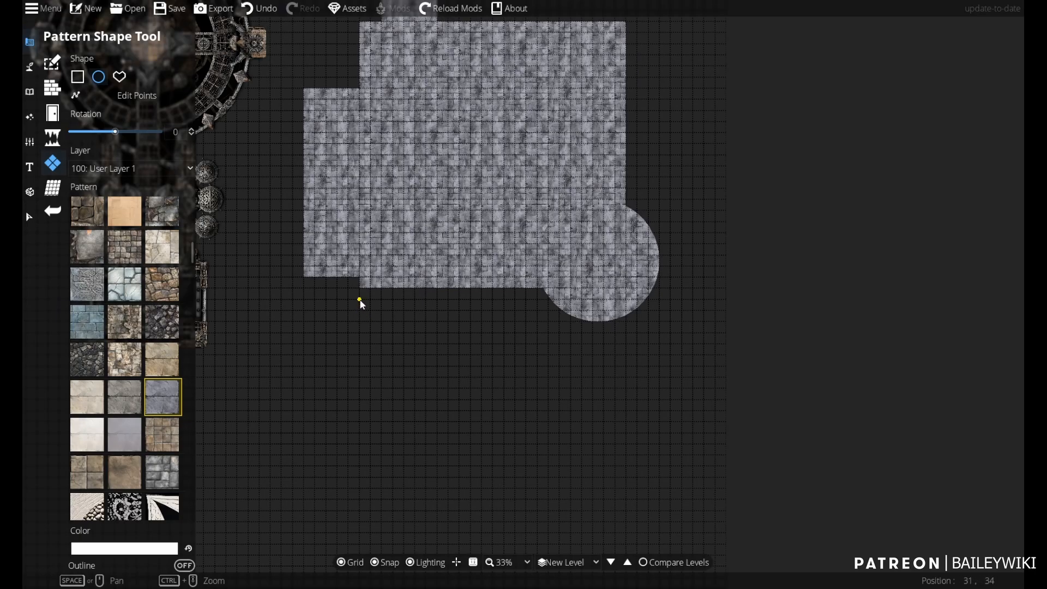
{"action": "left_click_drag", "start_coordinate": [360, 300], "coordinate": [467, 345]}
{"action": "key", "text": "ctrl+z"}
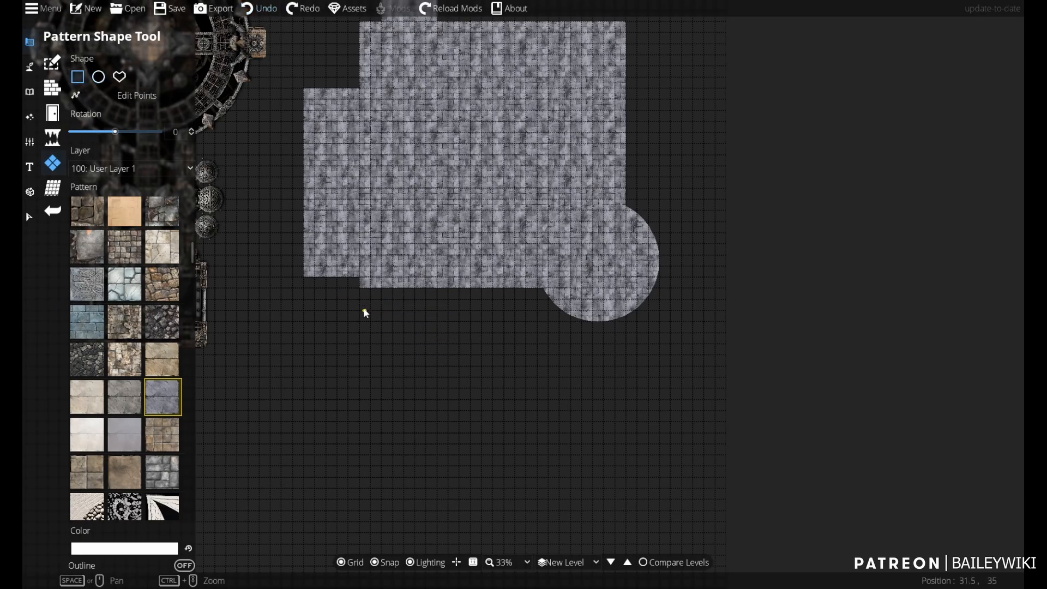
{"action": "mouse_move", "coordinate": [360, 300]}
{"action": "left_mouse_down"}
{"action": "mouse_move", "coordinate": [526, 345]}
{"action": "mouse_move", "coordinate": [503, 308]}
{"action": "left_mouse_up"}
{"action": "scroll", "coordinate": [525, 214], "scroll_direction": "down", "scroll_amount": 5}
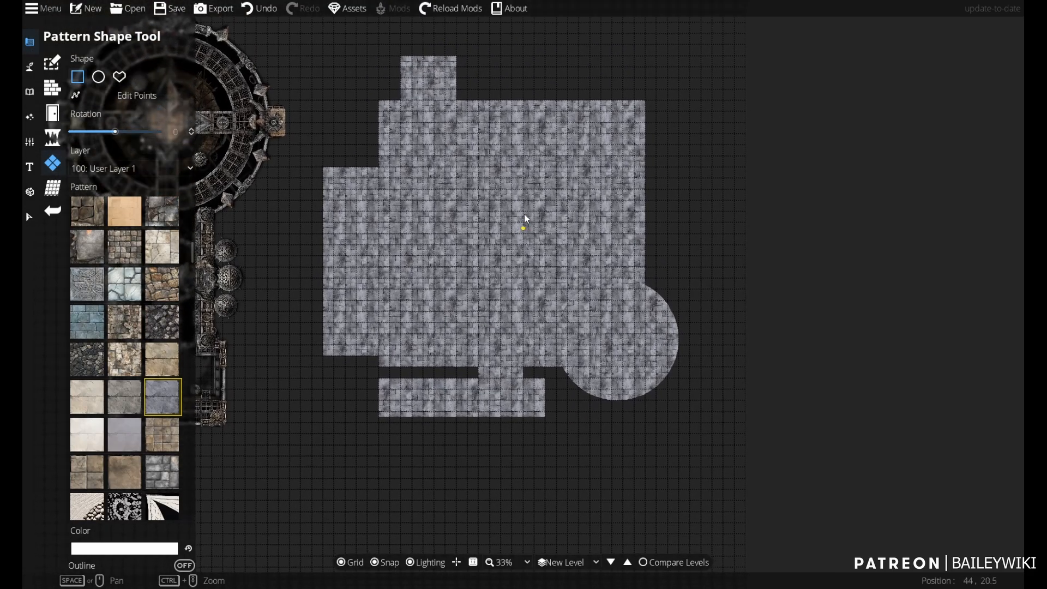
{"action": "scroll", "coordinate": [638, 315], "scroll_direction": "up", "scroll_amount": 6}
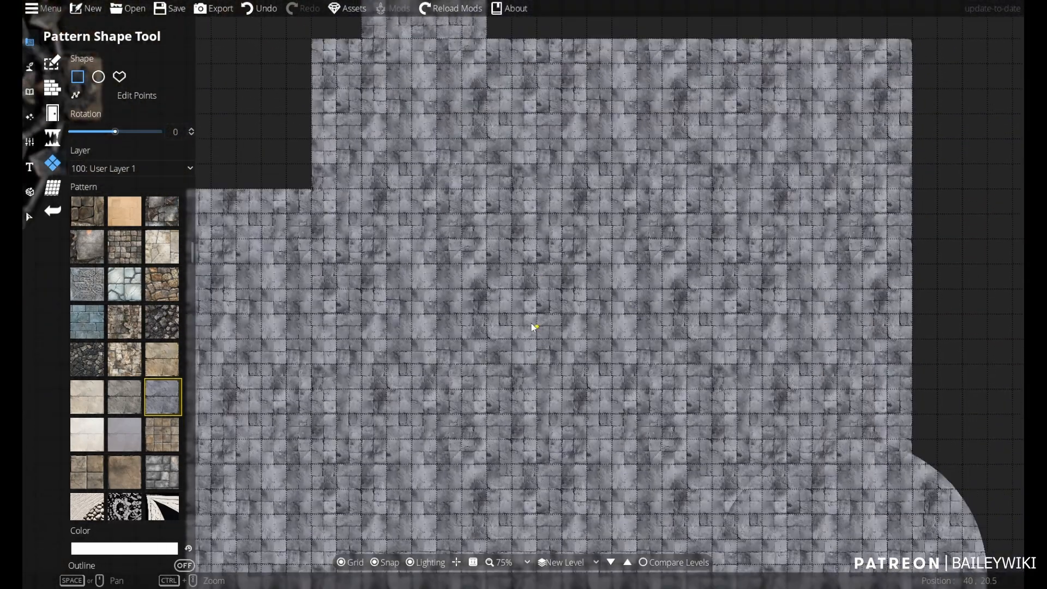
{"action": "scroll", "coordinate": [382, 218], "scroll_direction": "down", "scroll_amount": 1}
- Switch to the Wall Tool, try a short metal wall segment along the floor's left edge, and undo it
{"action": "left_click", "coordinate": [46, 91]}
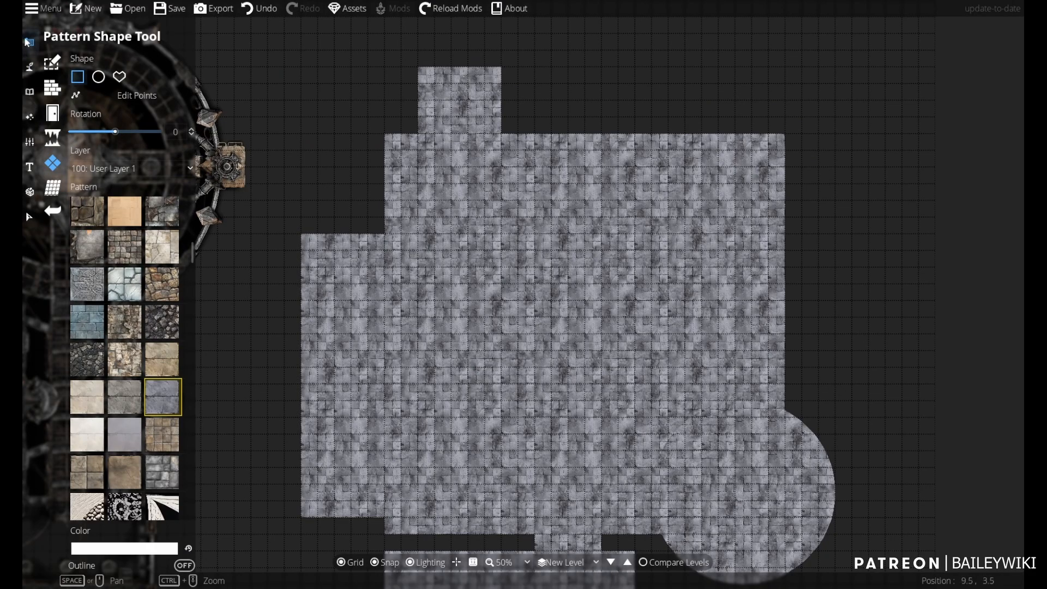
{"action": "left_click", "coordinate": [52, 87]}
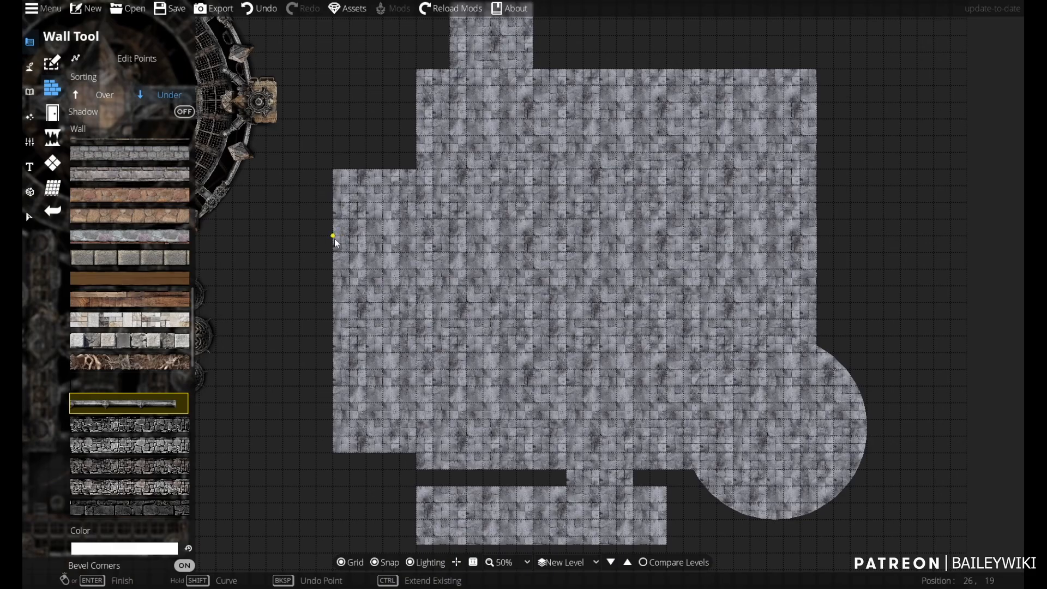
{"action": "right_click", "coordinate": [339, 363]}
{"action": "scroll", "coordinate": [339, 362], "scroll_direction": "up", "scroll_amount": 3}
{"action": "key", "text": "ctrl+z"}
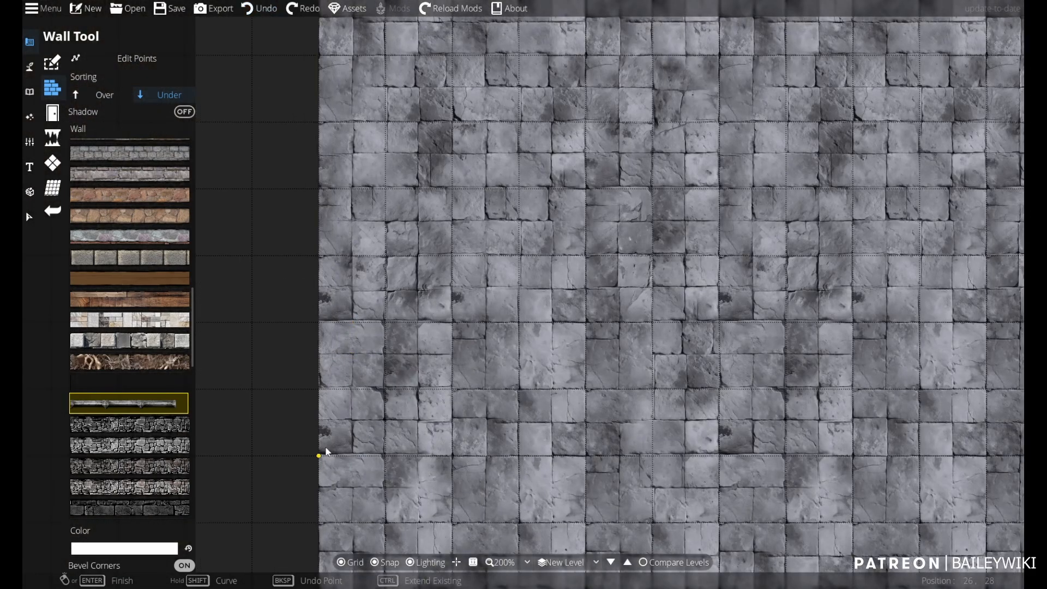
- Draw a metal beam wall up the floor's left edge, around the upper projecting block, and partway along the main floor's top edge
{"action": "scroll", "coordinate": [305, 167], "scroll_direction": "down", "scroll_amount": 3}
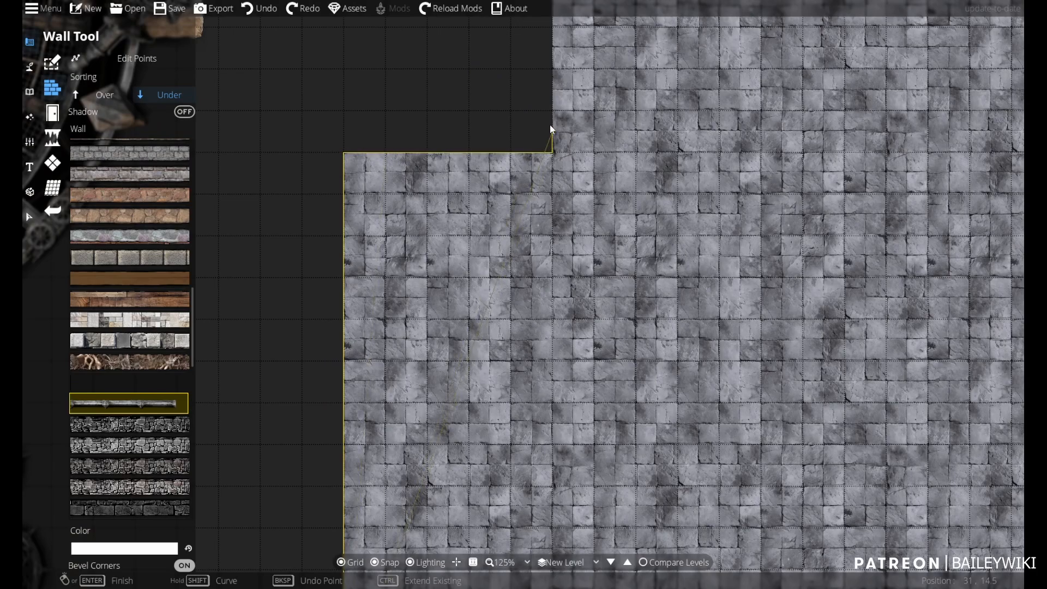
{"action": "left_click_drag", "start_coordinate": [551, 130], "coordinate": [552, 451]}
{"action": "left_click", "coordinate": [554, 224]}
{"action": "left_click", "coordinate": [636, 223]}
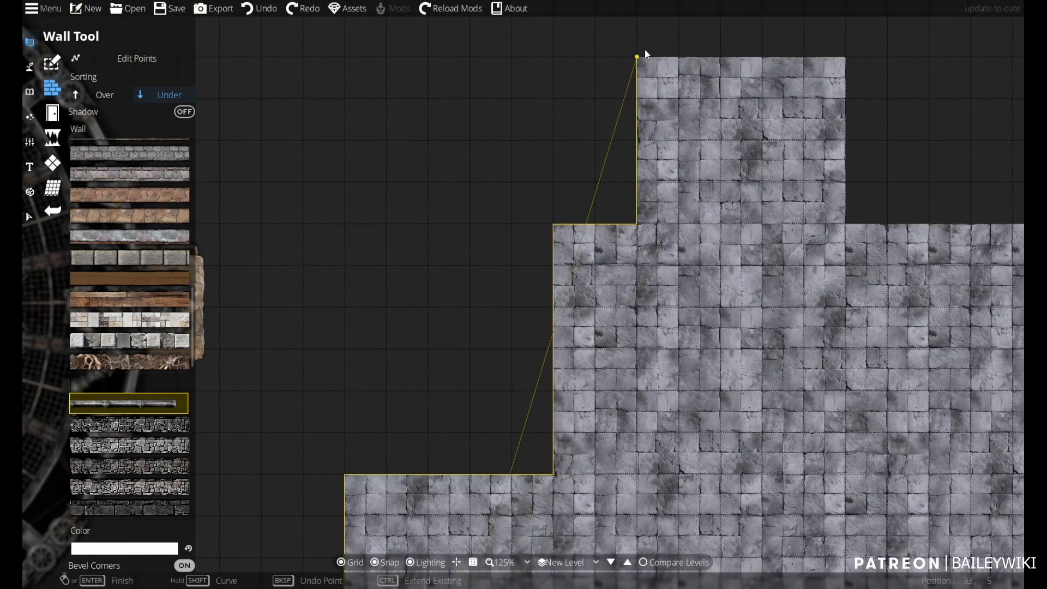
{"action": "left_click", "coordinate": [646, 55]}
{"action": "left_click", "coordinate": [846, 224]}
{"action": "left_click_drag", "start_coordinate": [848, 226], "coordinate": [423, 255]}
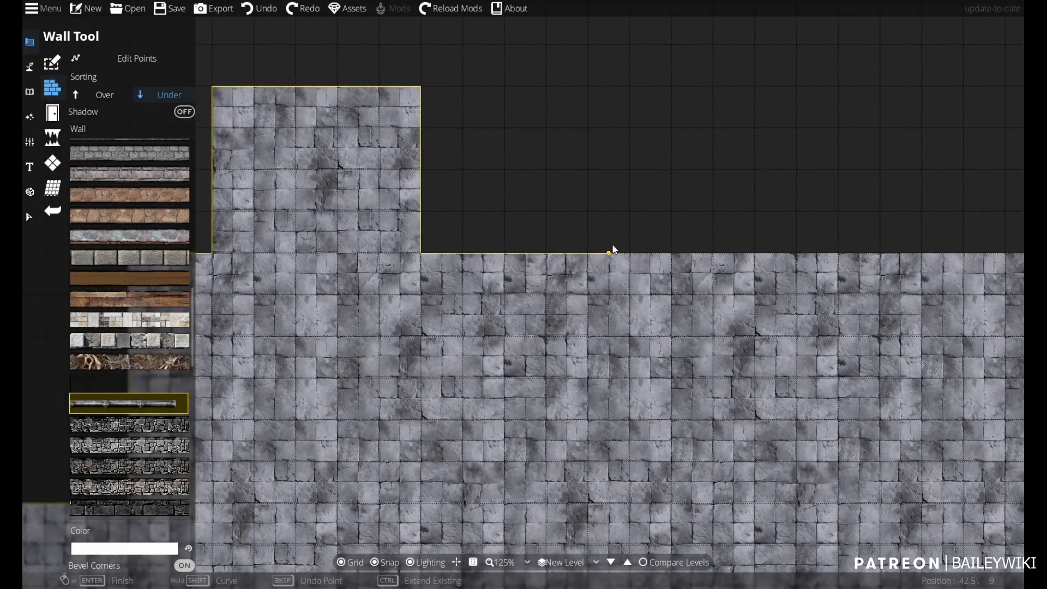
{"action": "left_click", "coordinate": [612, 249]}
{"action": "right_click", "coordinate": [616, 252]}
{"action": "left_click_drag", "start_coordinate": [489, 296], "coordinate": [215, 346]}
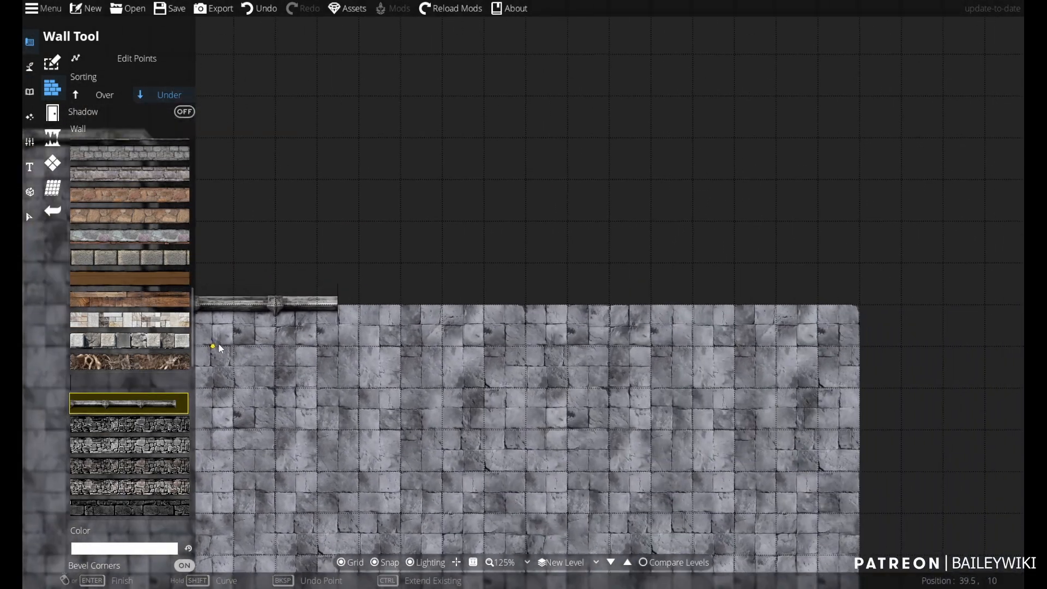
- Continue the metal beam wall along the main floor's top edge and down its right edge, stopping just above the circular area
{"action": "left_click", "coordinate": [338, 305]}
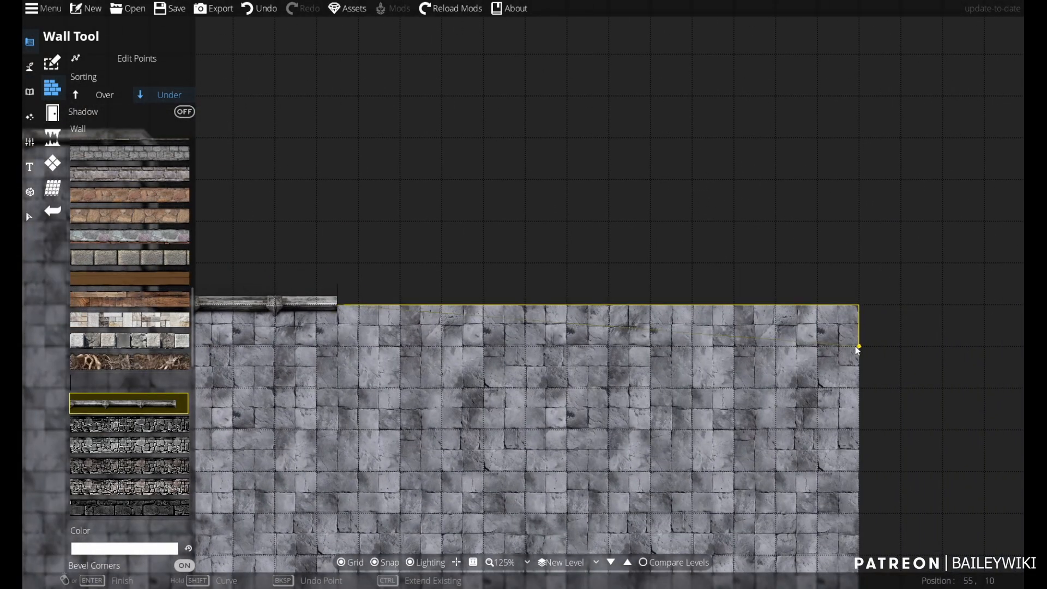
{"action": "left_click_drag", "start_coordinate": [855, 349], "coordinate": [753, 11]}
{"action": "left_click_drag", "start_coordinate": [798, 568], "coordinate": [685, 11]}
{"action": "left_click_drag", "start_coordinate": [660, 86], "coordinate": [674, 242]}
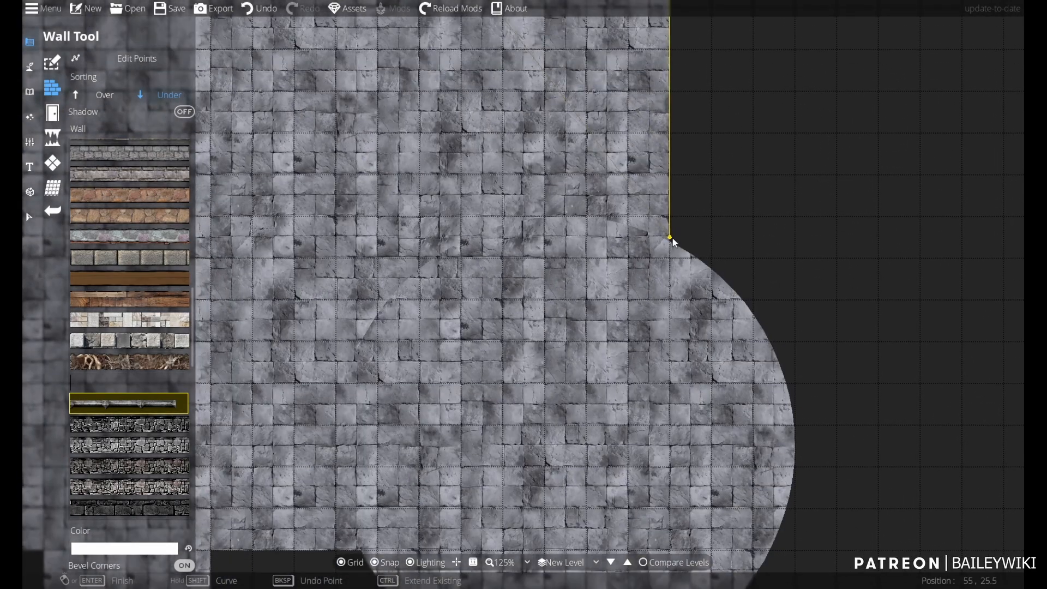
{"action": "right_click", "coordinate": [669, 140]}
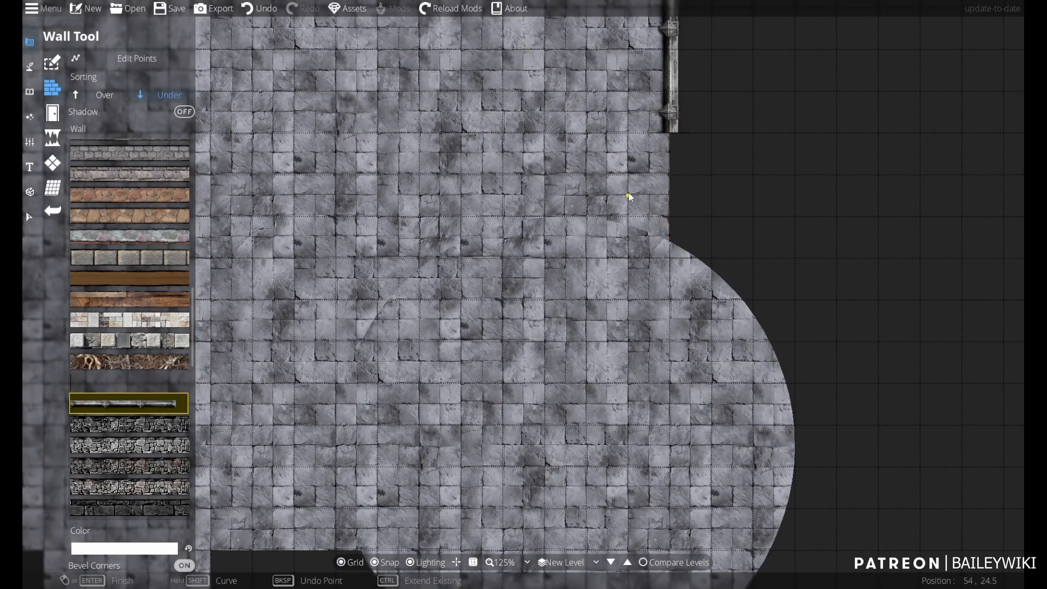
- Draw a curved metal beam wall around the circular floor, from its topmost point clockwise to its leftmost point
{"action": "left_click", "coordinate": [545, 221]}
{"action": "left_click_drag", "start_coordinate": [792, 456], "coordinate": [723, 345]}
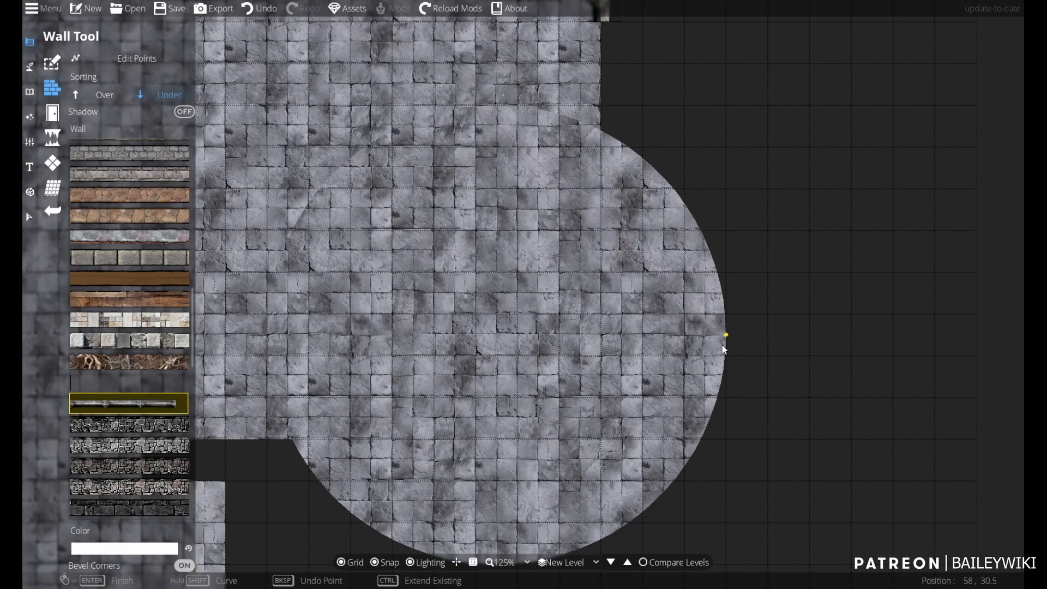
{"action": "left_click", "coordinate": [725, 105]}
{"action": "left_click_drag", "start_coordinate": [734, 243], "coordinate": [741, 74]}
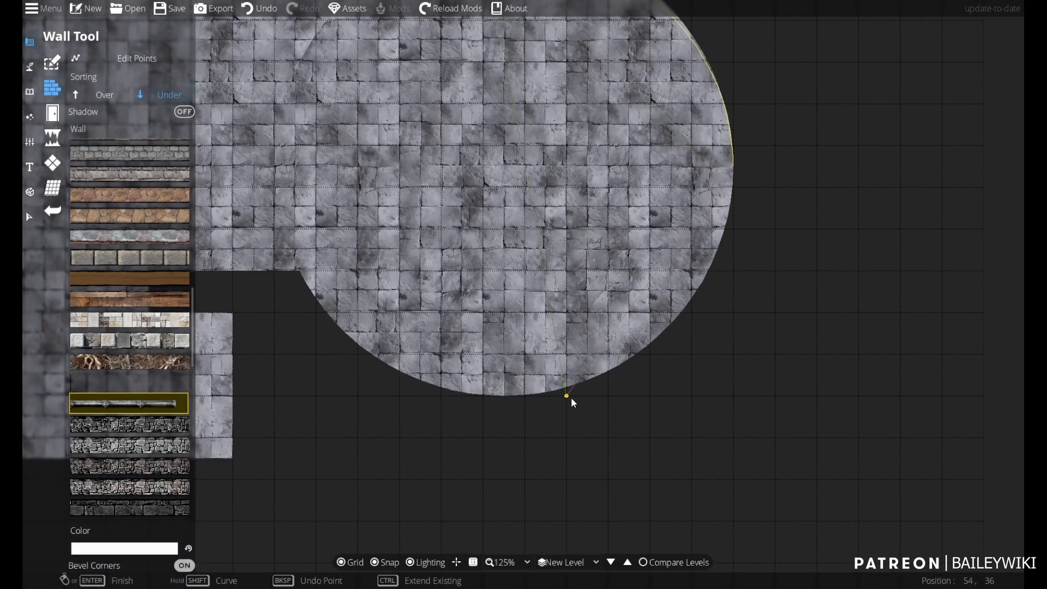
{"action": "left_click", "coordinate": [730, 397]}
{"action": "left_click_drag", "start_coordinate": [450, 388], "coordinate": [593, 464]}
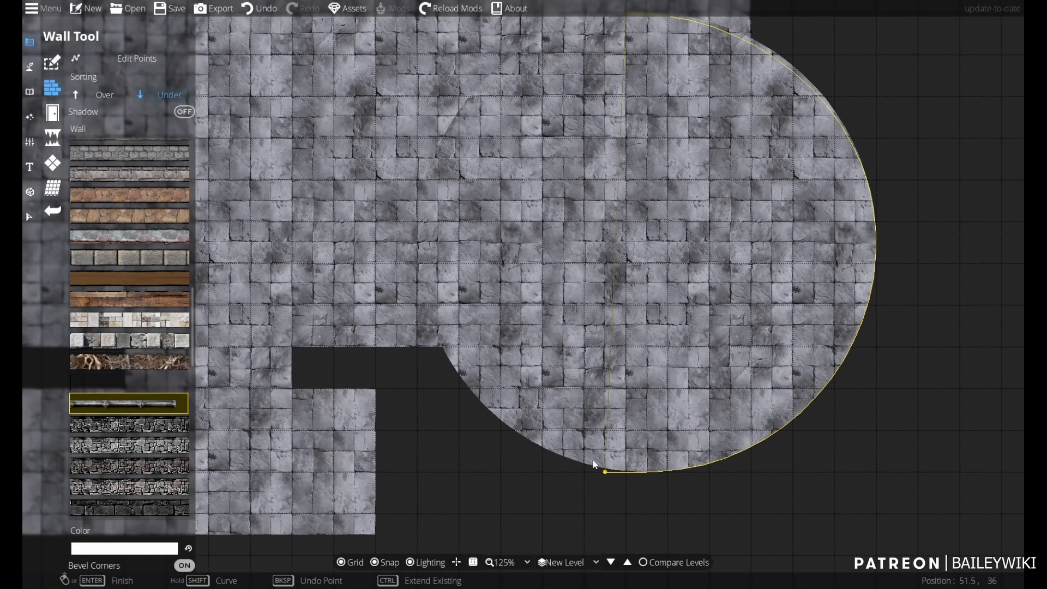
{"action": "left_click", "coordinate": [413, 223]}
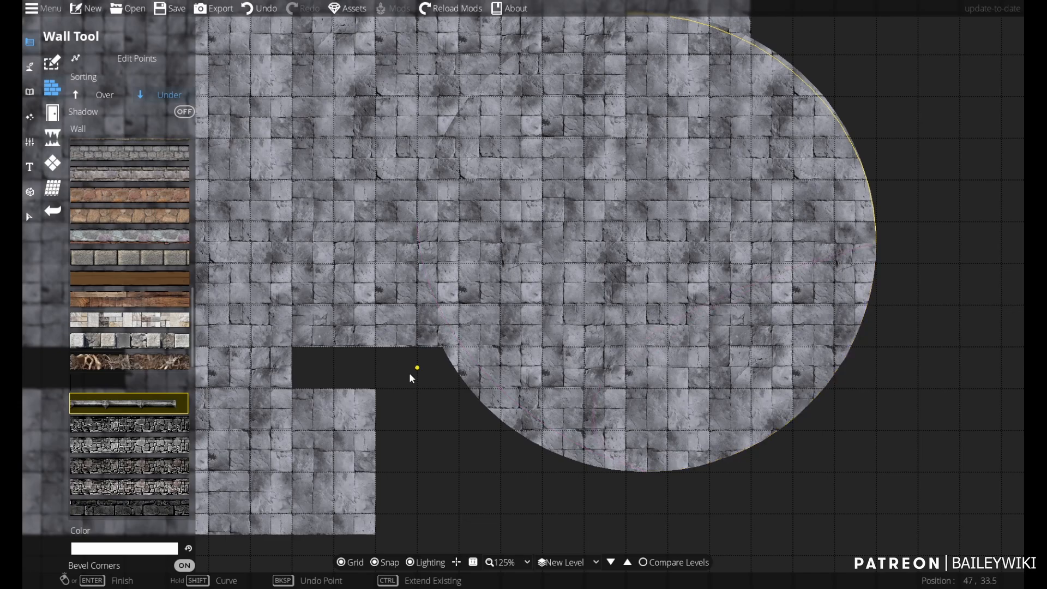
{"action": "left_click", "coordinate": [877, 473]}
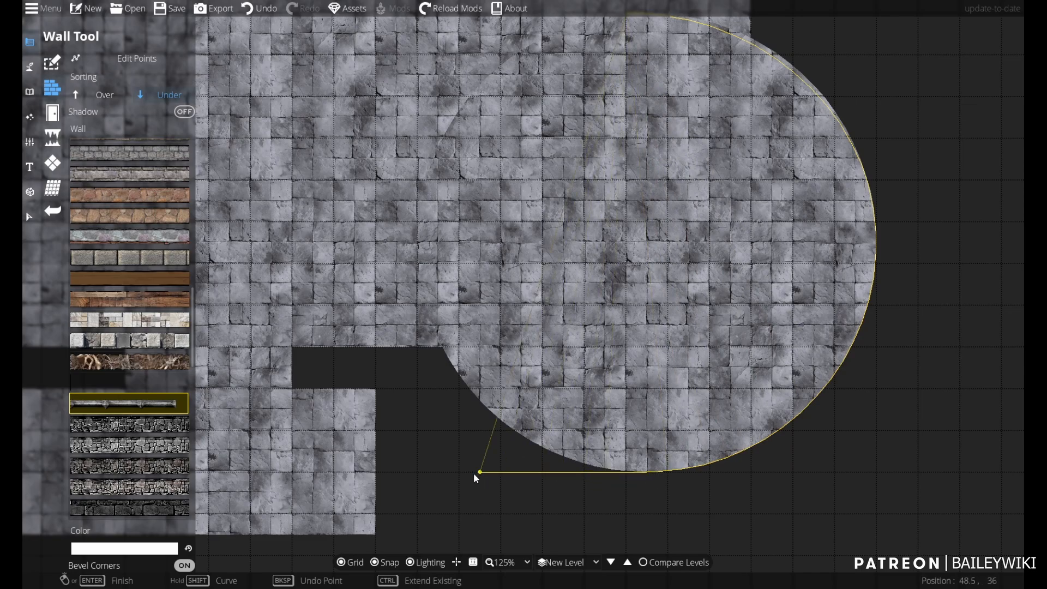
{"action": "right_click", "coordinate": [417, 218]}
{"action": "right_click", "coordinate": [420, 469]}
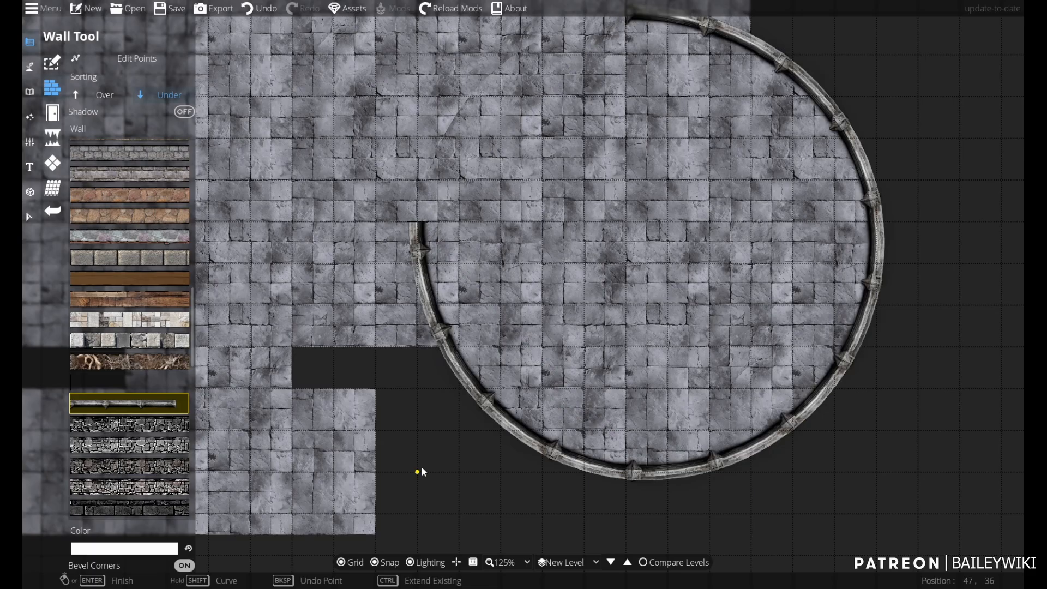
- Try a metal wall around the notch between the connector and the circular area, and undo it
{"action": "left_click_drag", "start_coordinate": [482, 201], "coordinate": [505, 342]}
{"action": "scroll", "coordinate": [506, 340], "scroll_direction": "down", "scroll_amount": 3}
{"action": "scroll", "coordinate": [625, 206], "scroll_direction": "up", "scroll_amount": 3}
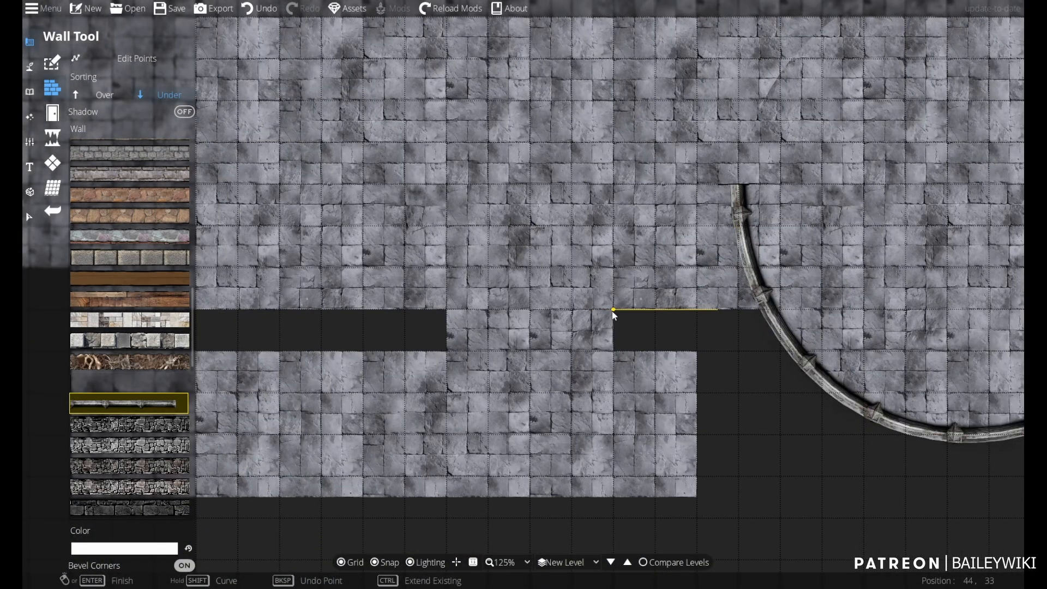
{"action": "left_click", "coordinate": [613, 351]}
{"action": "left_click", "coordinate": [697, 351]}
{"action": "left_click", "coordinate": [697, 393]}
{"action": "right_click", "coordinate": [697, 399]}
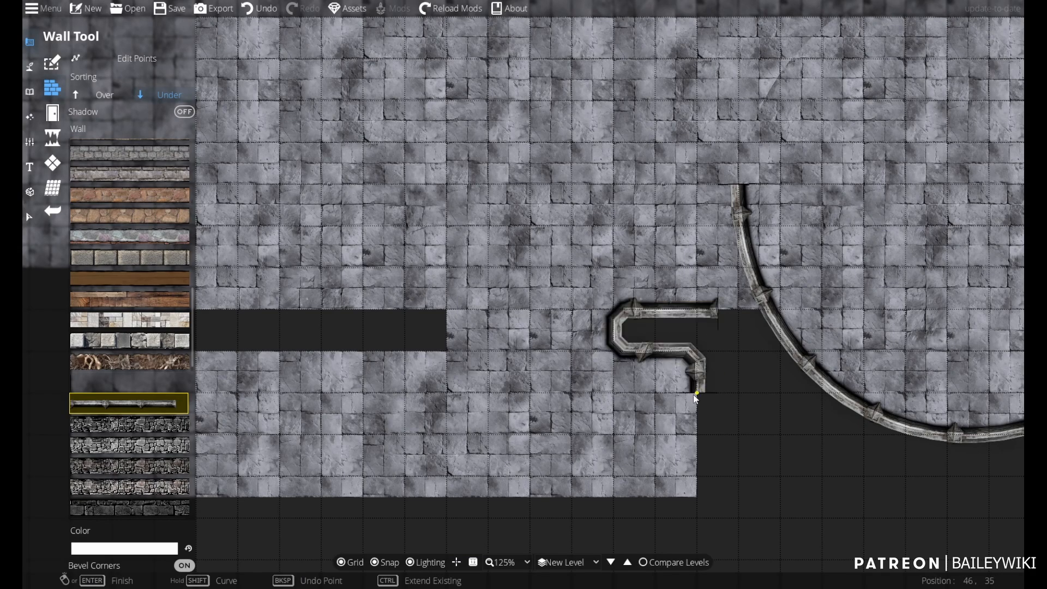
{"action": "key", "text": "ctrl+z"}
- Turn off bevelled corners for walls and choose the grey stone block wall style
{"action": "left_click", "coordinate": [188, 565]}
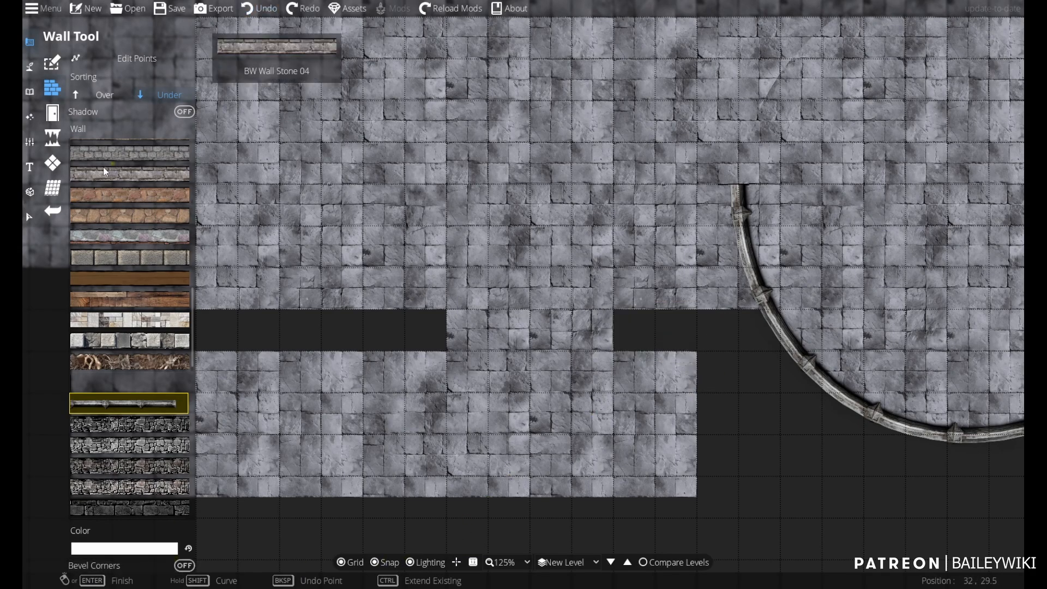
{"action": "scroll", "coordinate": [130, 173], "scroll_direction": "up", "scroll_amount": 3}
{"action": "scroll", "coordinate": [152, 221], "scroll_direction": "up", "scroll_amount": 4}
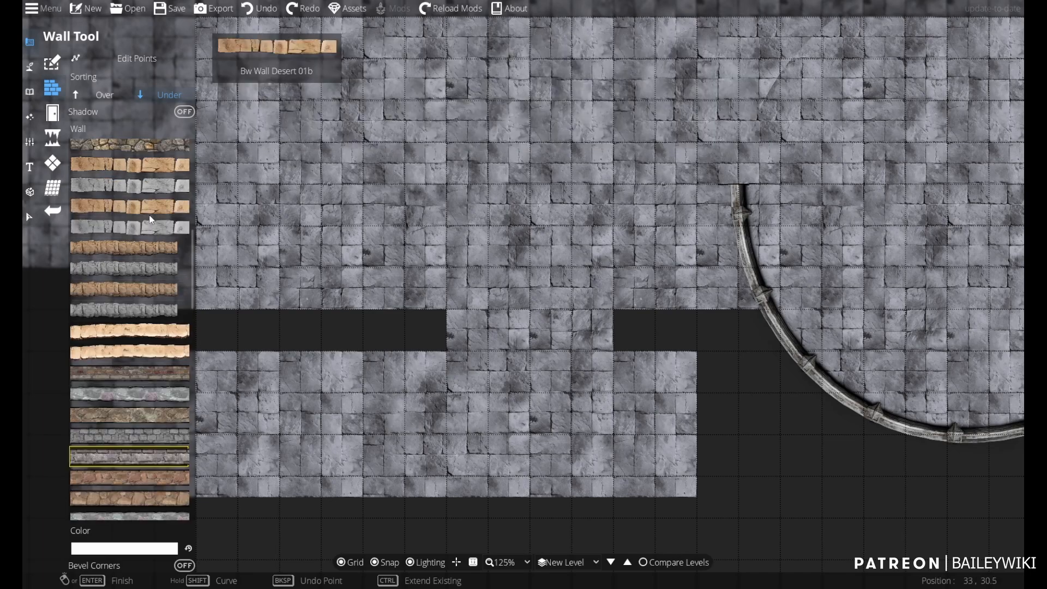
{"action": "left_click", "coordinate": [156, 279]}
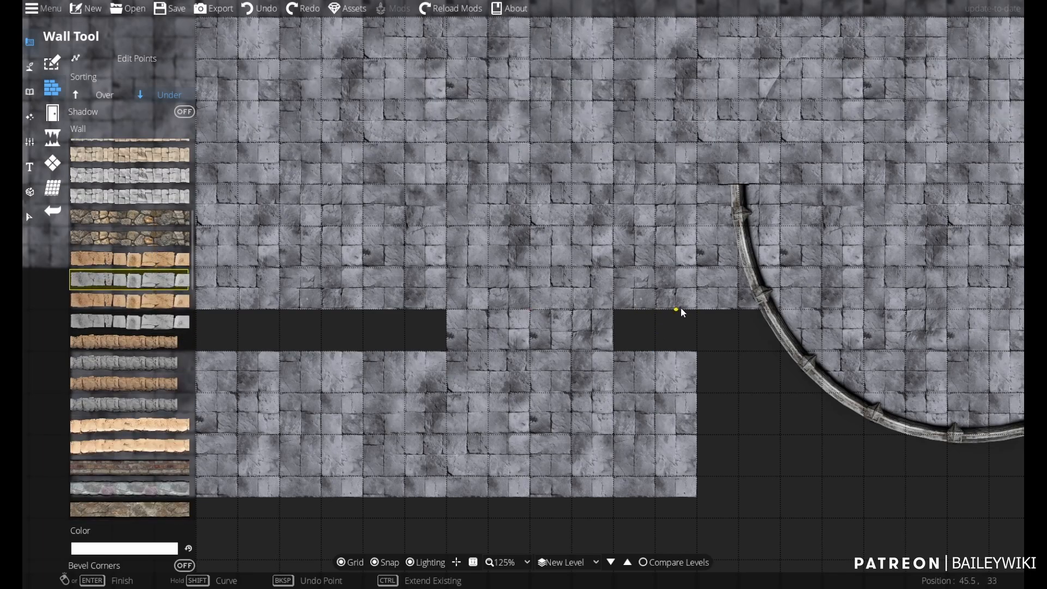
- Outline the lower floor strip and both sides of its connector with the grey stone block wall, leaving the connector opening free
{"action": "left_click", "coordinate": [696, 351]}
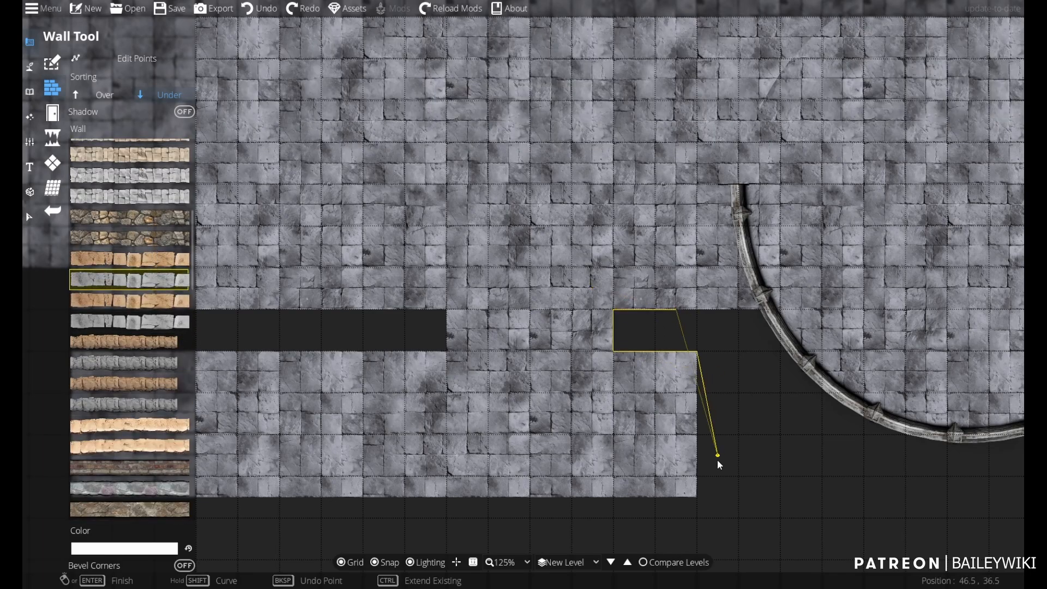
{"action": "left_click", "coordinate": [697, 497]}
{"action": "left_click_drag", "start_coordinate": [201, 478], "coordinate": [834, 454]}
{"action": "left_click", "coordinate": [705, 473]}
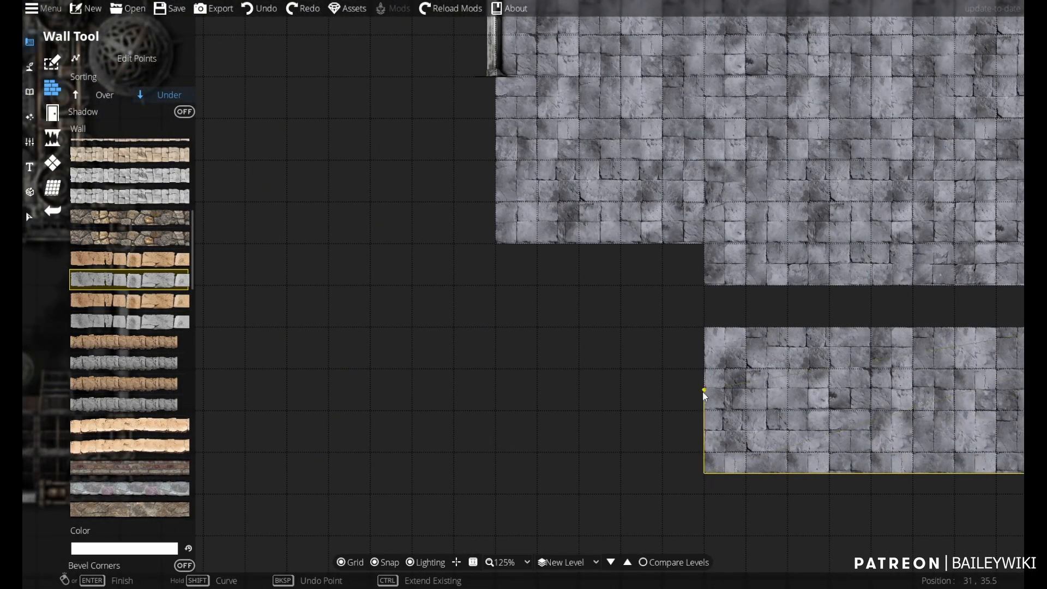
{"action": "left_click", "coordinate": [705, 328]}
{"action": "left_click_drag", "start_coordinate": [839, 360], "coordinate": [416, 380]}
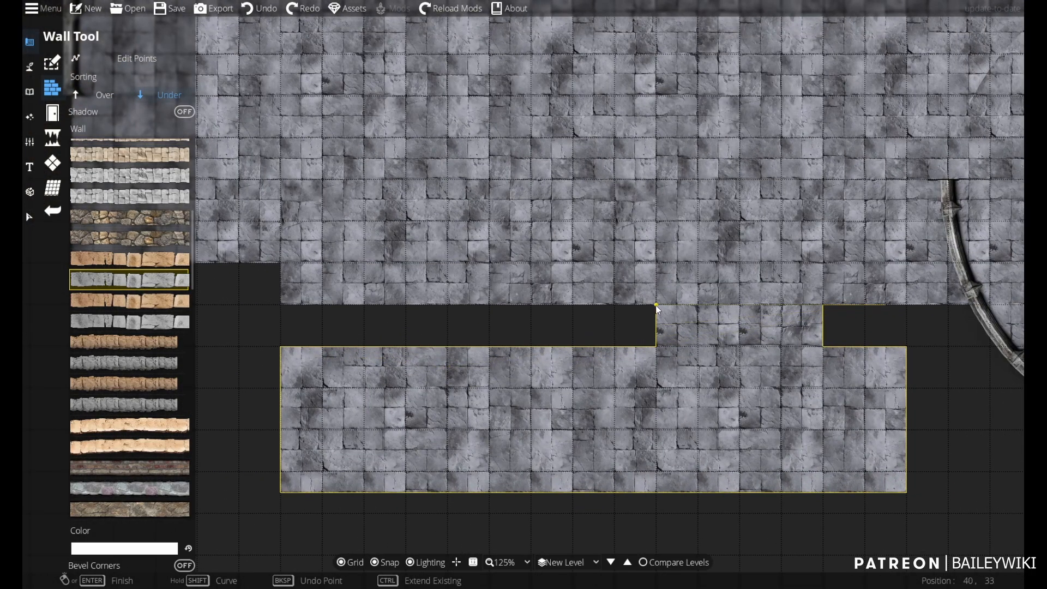
{"action": "left_click", "coordinate": [616, 304]}
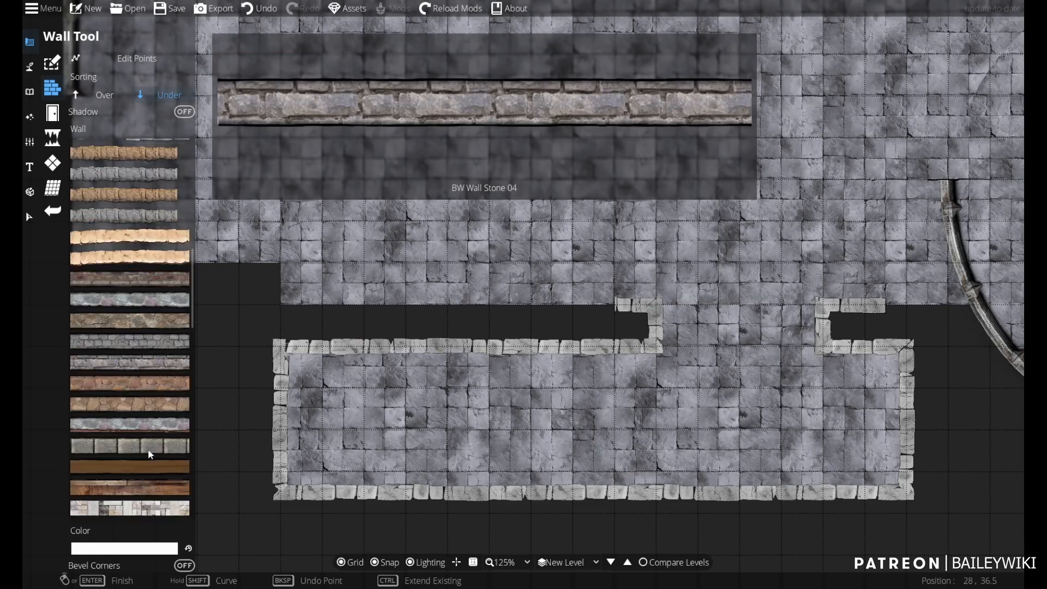
- Switch back to the metal beam wall and draw it along the main floor's bottom edge and up to the existing left wall
{"action": "scroll", "coordinate": [148, 449], "scroll_direction": "down", "scroll_amount": 5}
{"action": "left_click", "coordinate": [159, 403]}
{"action": "left_click", "coordinate": [617, 304]}
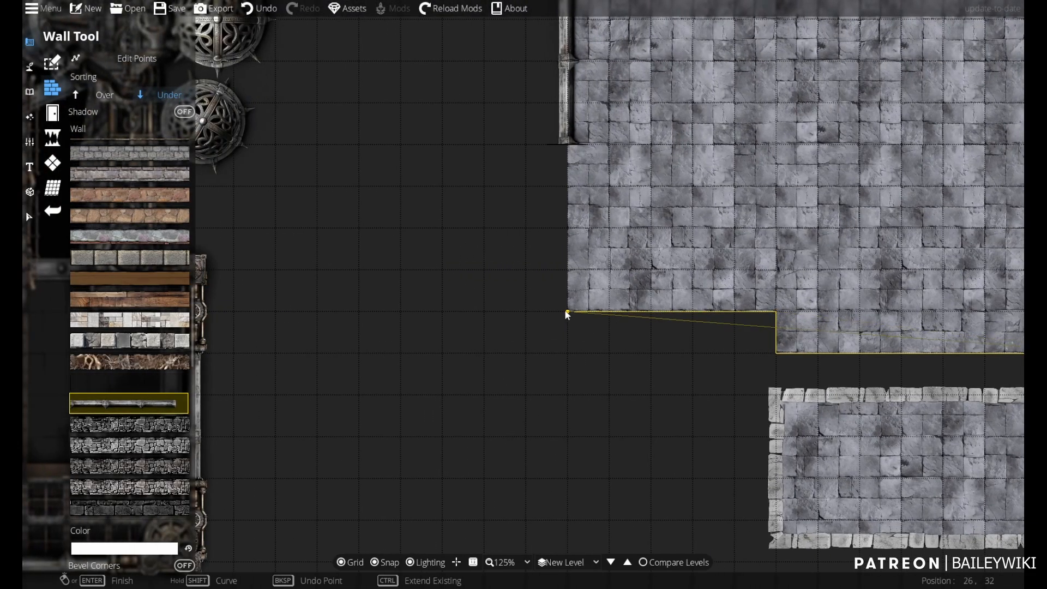
{"action": "left_click", "coordinate": [566, 315]}
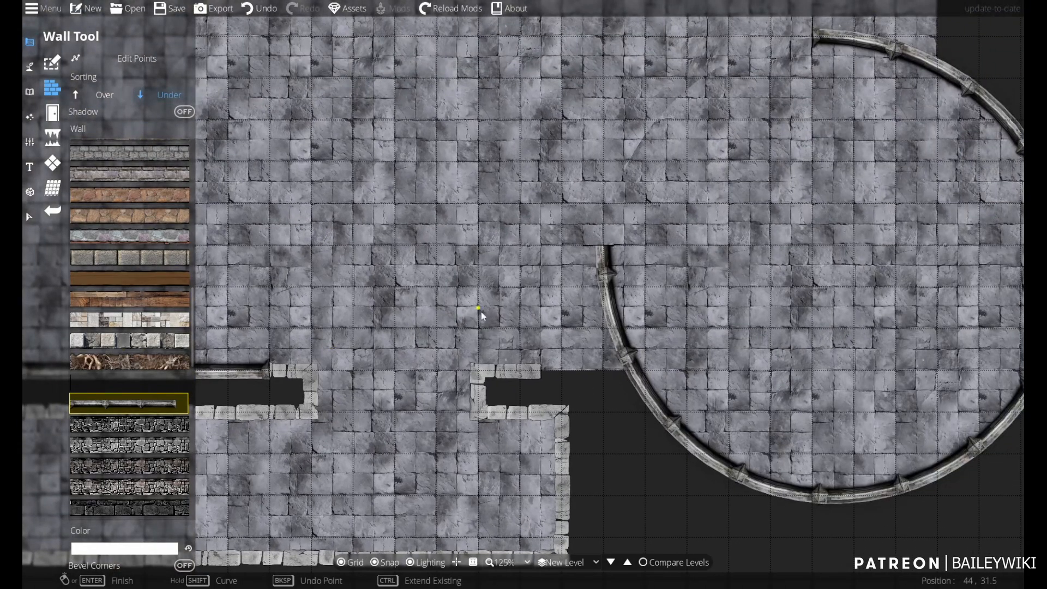
- Edit the circular wall's lower end, removing its surplus points inside the floor and joining it to the stone wall beside the connector
{"action": "left_click", "coordinate": [125, 58]}
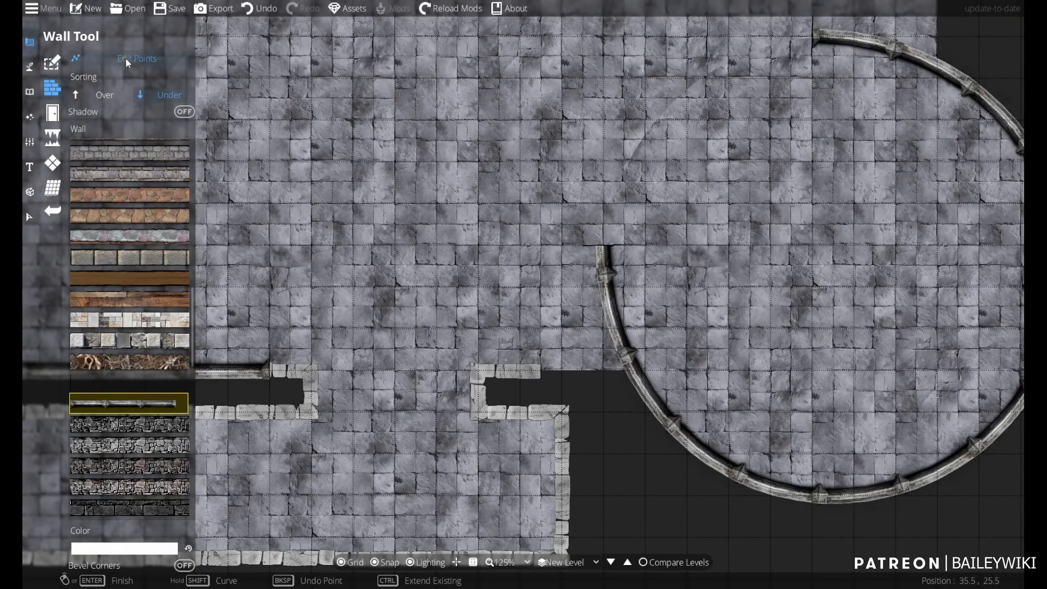
{"action": "left_click_drag", "start_coordinate": [603, 248], "coordinate": [551, 381]}
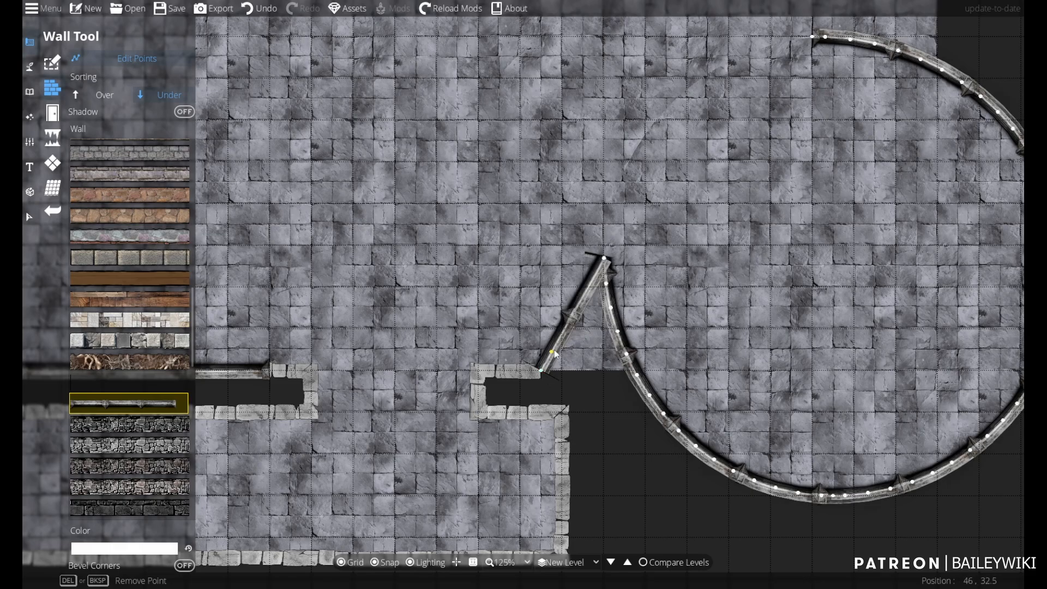
{"action": "key", "text": "Delete"}
{"action": "key", "text": "Delete"}
{"action": "key", "text": "Delete"}
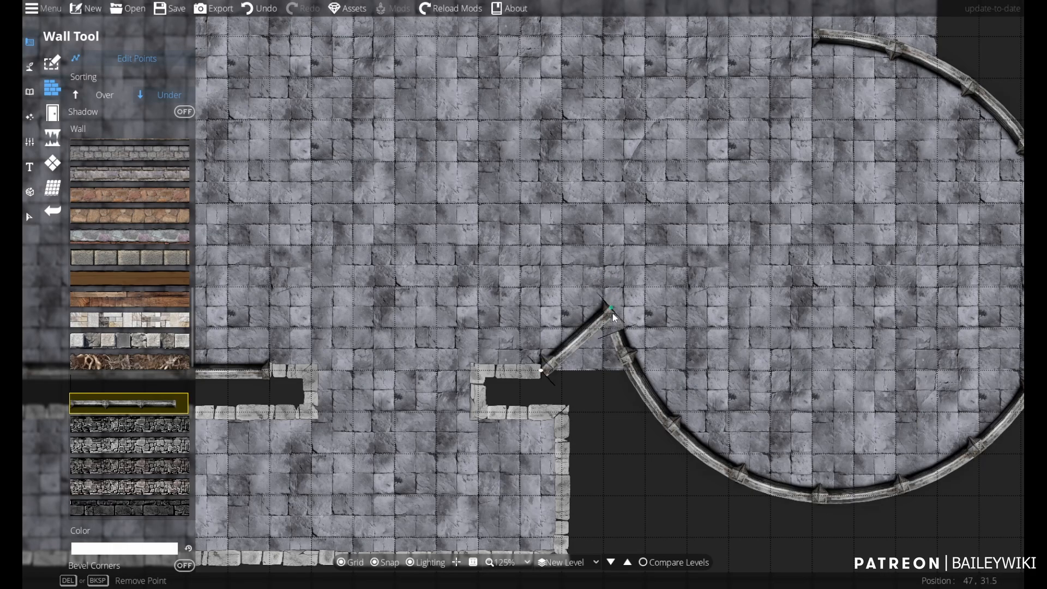
{"action": "key", "text": "Delete"}
{"action": "left_click_drag", "start_coordinate": [617, 328], "coordinate": [541, 370]}
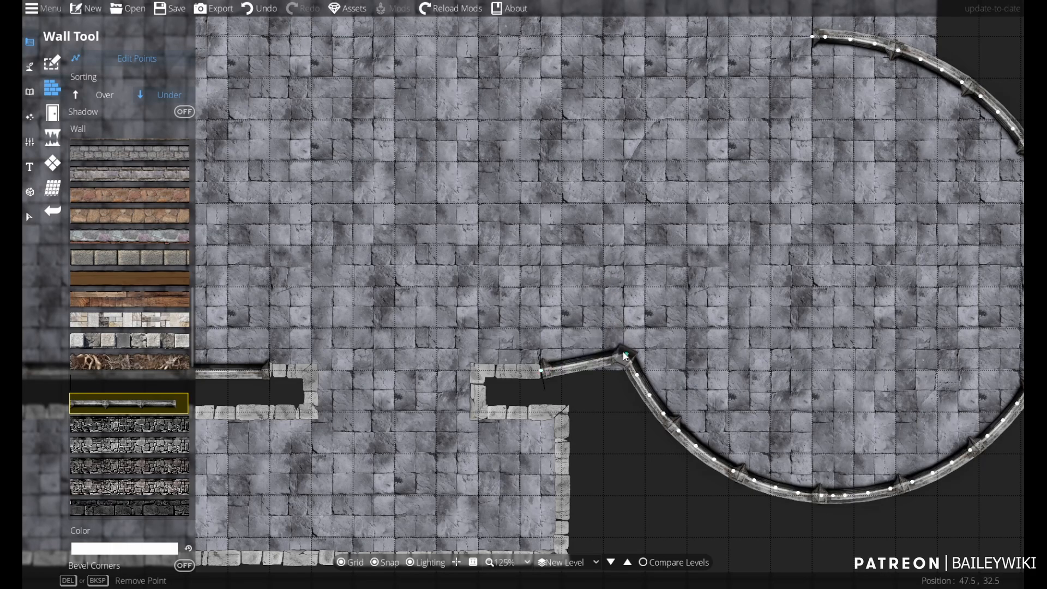
{"action": "left_click_drag", "start_coordinate": [626, 354], "coordinate": [624, 364]}
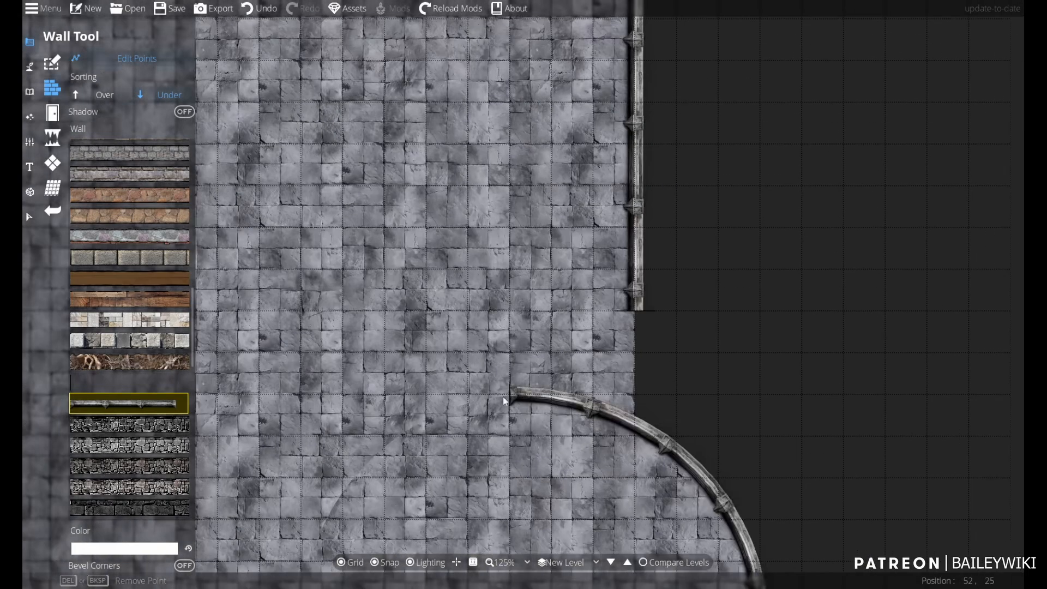
- Join the circular wall's upper end to the right-hand metal wall and move its inner points onto the floor's outer edge
{"action": "left_click_drag", "start_coordinate": [503, 397], "coordinate": [635, 311]}
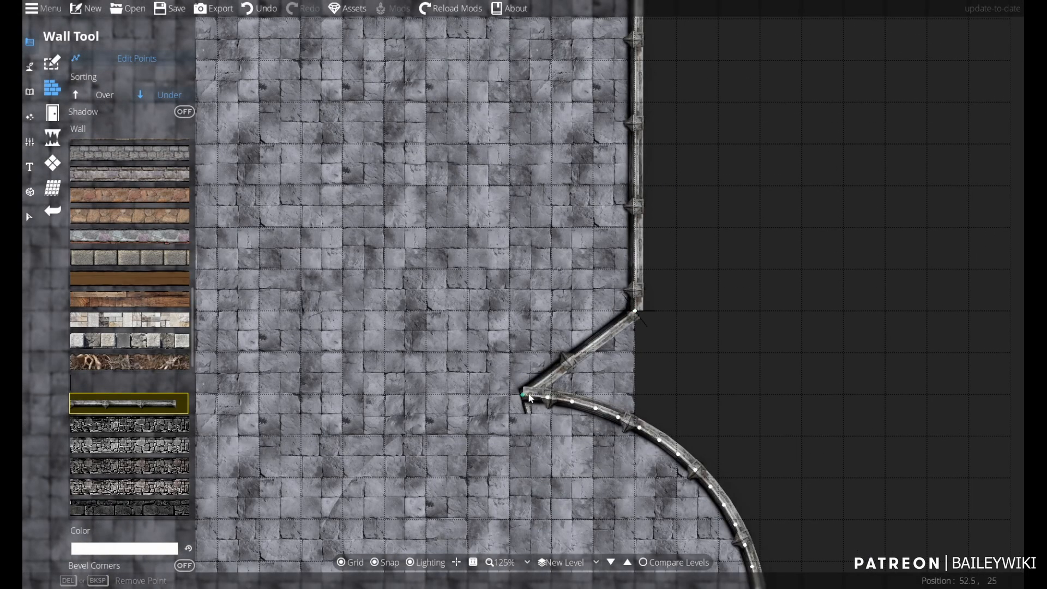
{"action": "left_click_drag", "start_coordinate": [530, 396], "coordinate": [617, 373]}
{"action": "left_click_drag", "start_coordinate": [546, 399], "coordinate": [635, 417]}
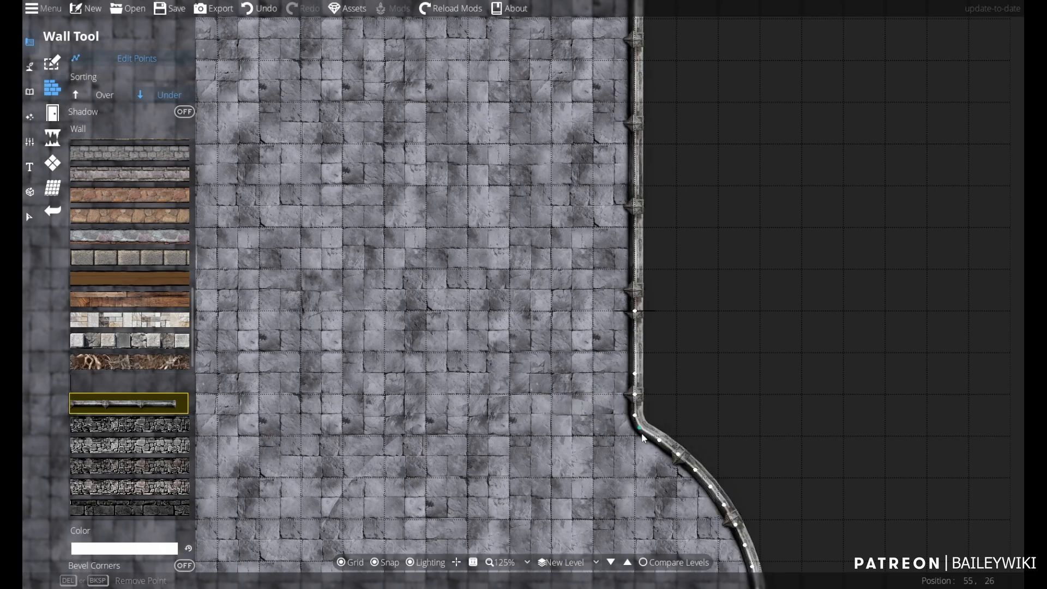
- Switch to the Path Tool and search the asset library for "2x"
{"action": "scroll", "coordinate": [673, 338], "scroll_direction": "down", "scroll_amount": 5}
{"action": "scroll", "coordinate": [611, 225], "scroll_direction": "up", "scroll_amount": 2}
{"action": "left_click_drag", "start_coordinate": [590, 361], "coordinate": [409, 229]}
{"action": "left_click_drag", "start_coordinate": [429, 142], "coordinate": [443, 257]}
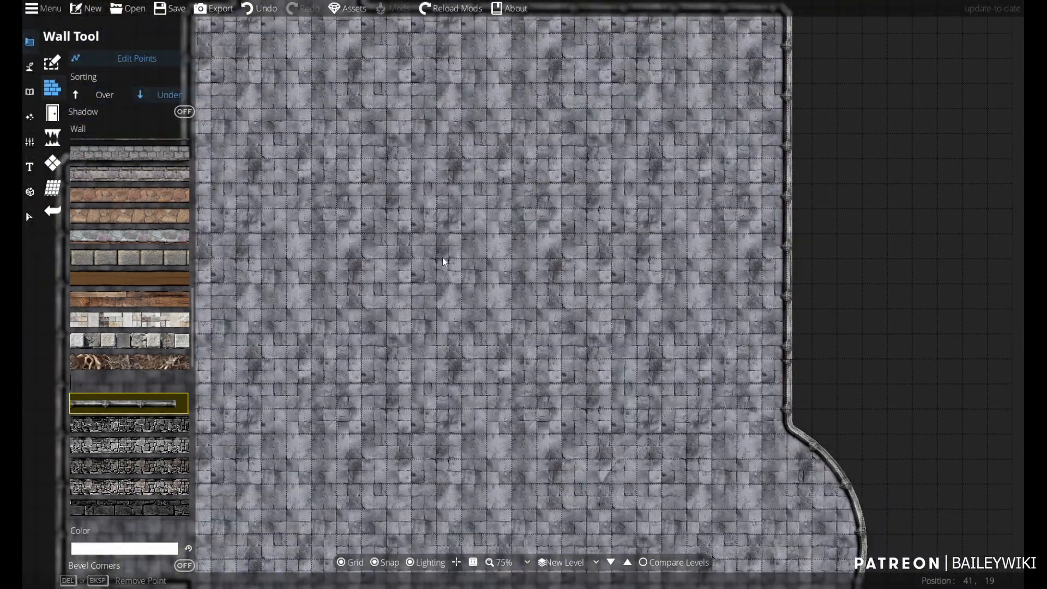
{"action": "scroll", "coordinate": [562, 313], "scroll_direction": "down", "scroll_amount": 2}
{"action": "left_click", "coordinate": [31, 66]}
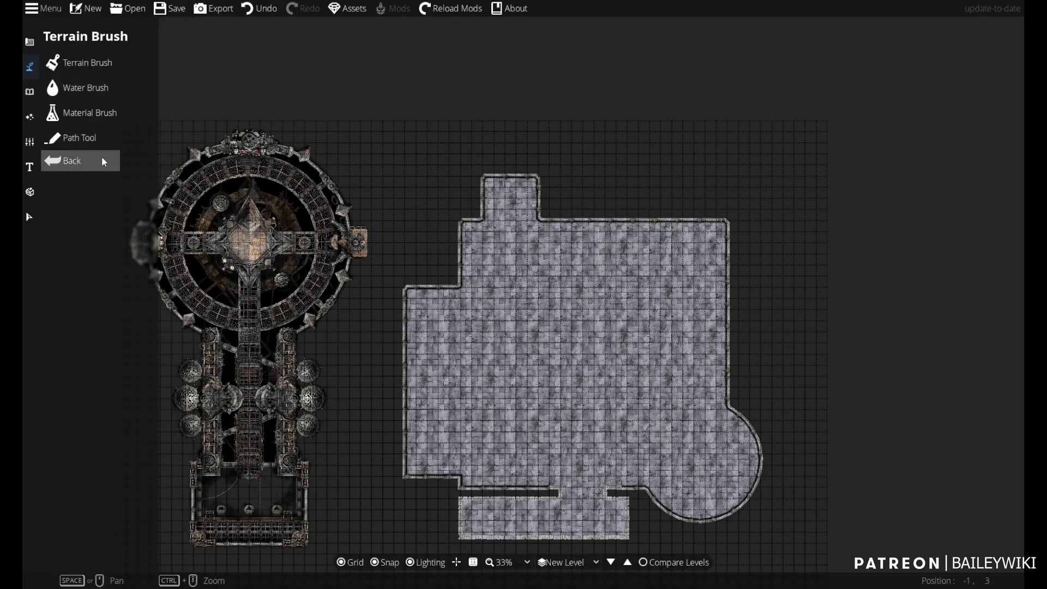
{"action": "left_click", "coordinate": [76, 135]}
{"action": "left_click", "coordinate": [956, 54]}
{"action": "type", "text": "2x"}
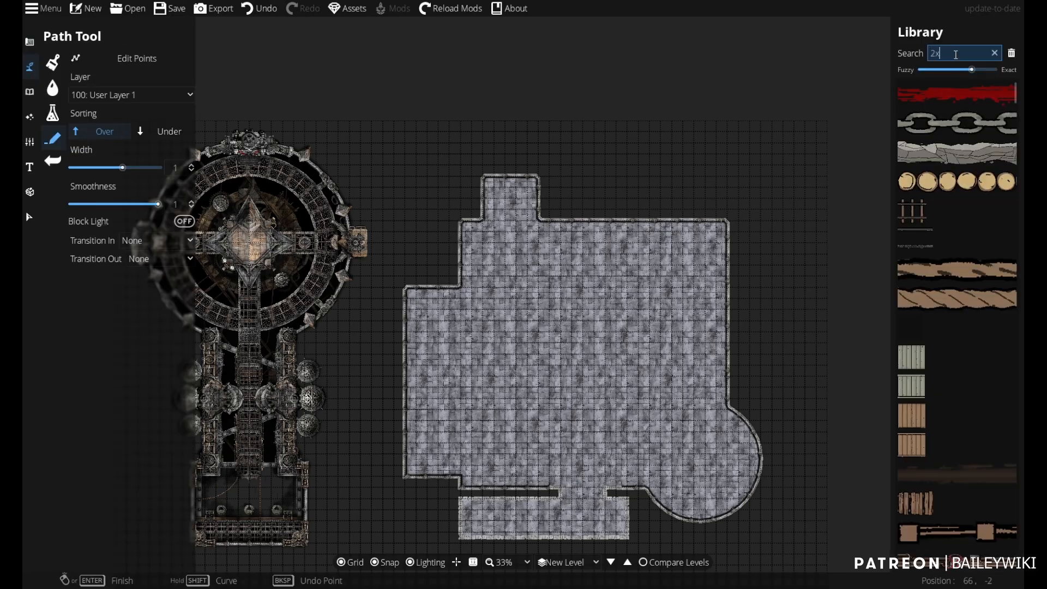
- Choose a dark half shadow path texture and set its layer to 400: User Layer 4
{"action": "left_click_drag", "start_coordinate": [385, 424], "coordinate": [676, 254]}
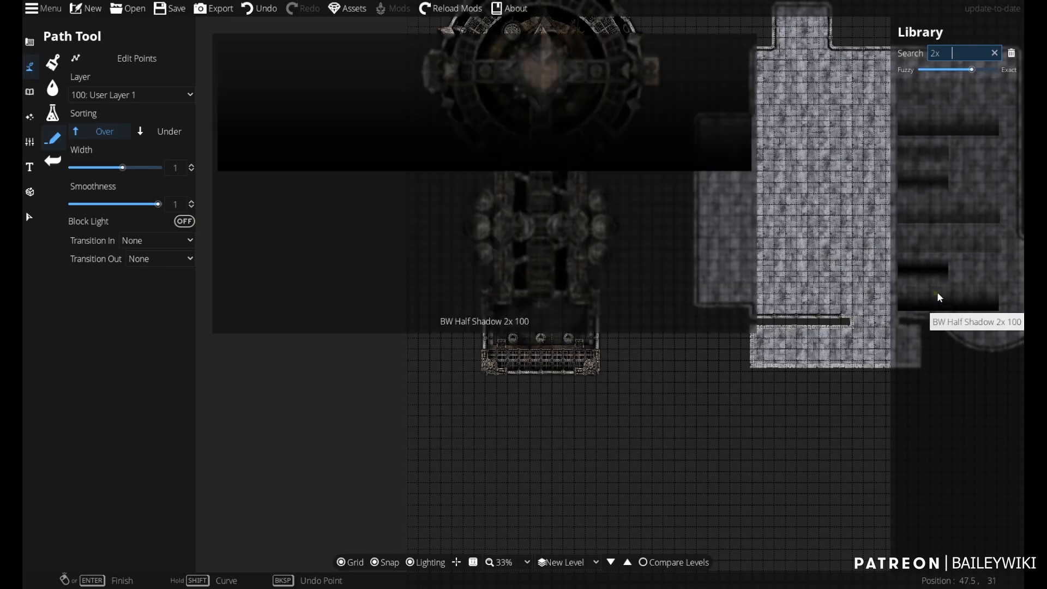
{"action": "left_click", "coordinate": [944, 133]}
{"action": "left_click_drag", "start_coordinate": [566, 231], "coordinate": [214, 323]}
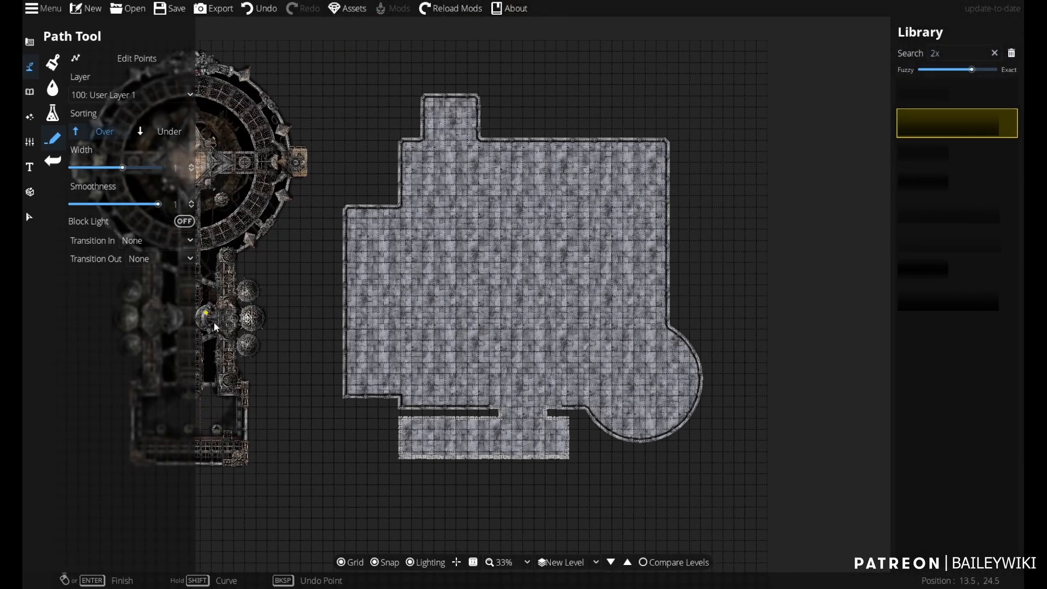
{"action": "left_click", "coordinate": [131, 95]}
{"action": "left_click", "coordinate": [123, 251]}
- Trace the shadow path from the right-hand metal wall along the upper wall and around the narrow top alcove
{"action": "scroll", "coordinate": [562, 311], "scroll_direction": "up", "scroll_amount": 5}
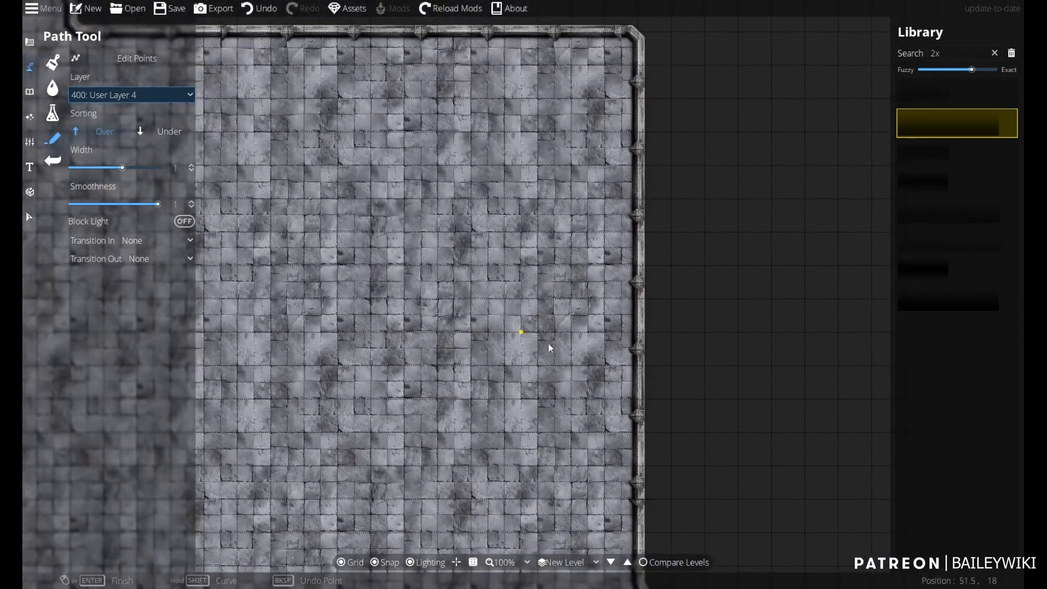
{"action": "left_click", "coordinate": [638, 432]}
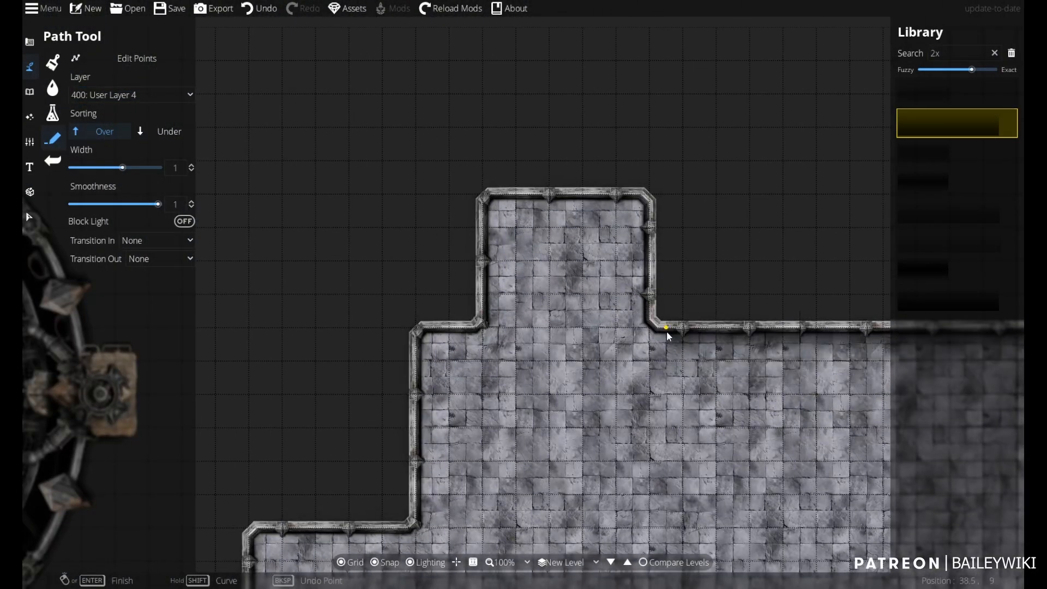
{"action": "left_click", "coordinate": [652, 325]}
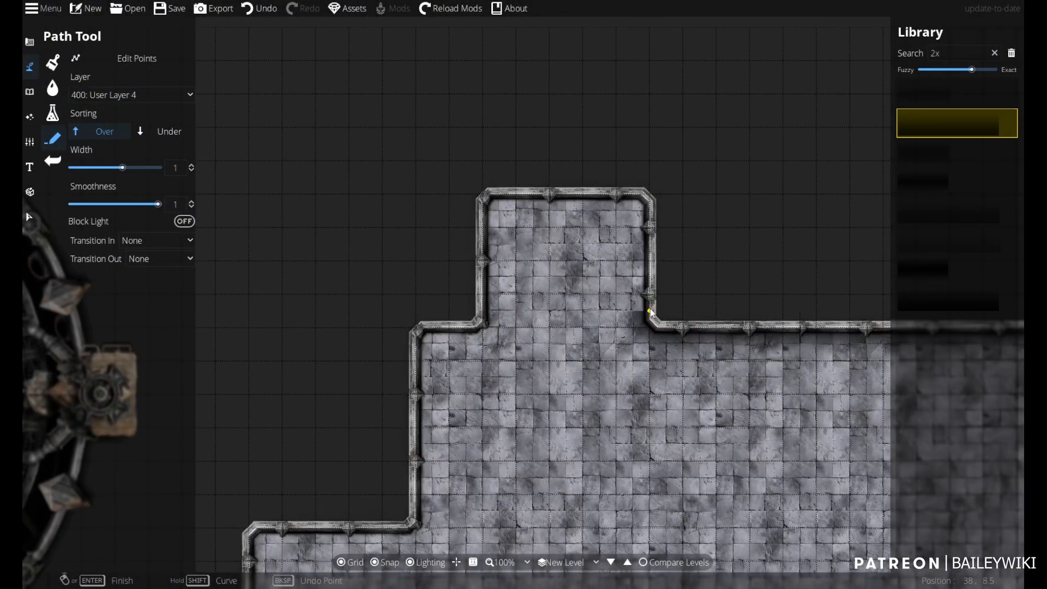
{"action": "left_click", "coordinate": [645, 200]}
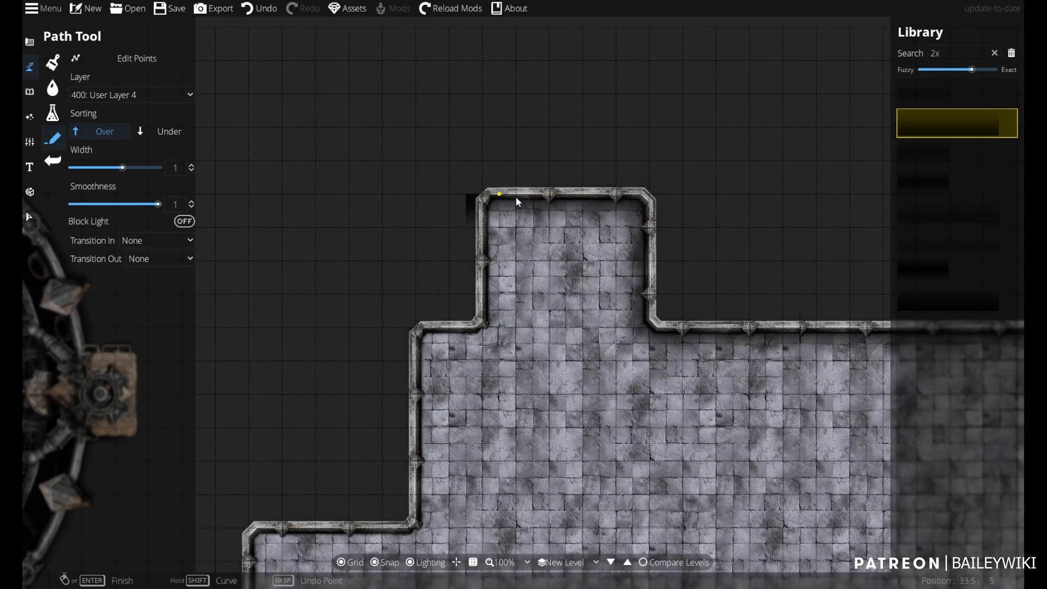
{"action": "left_click", "coordinate": [483, 197]}
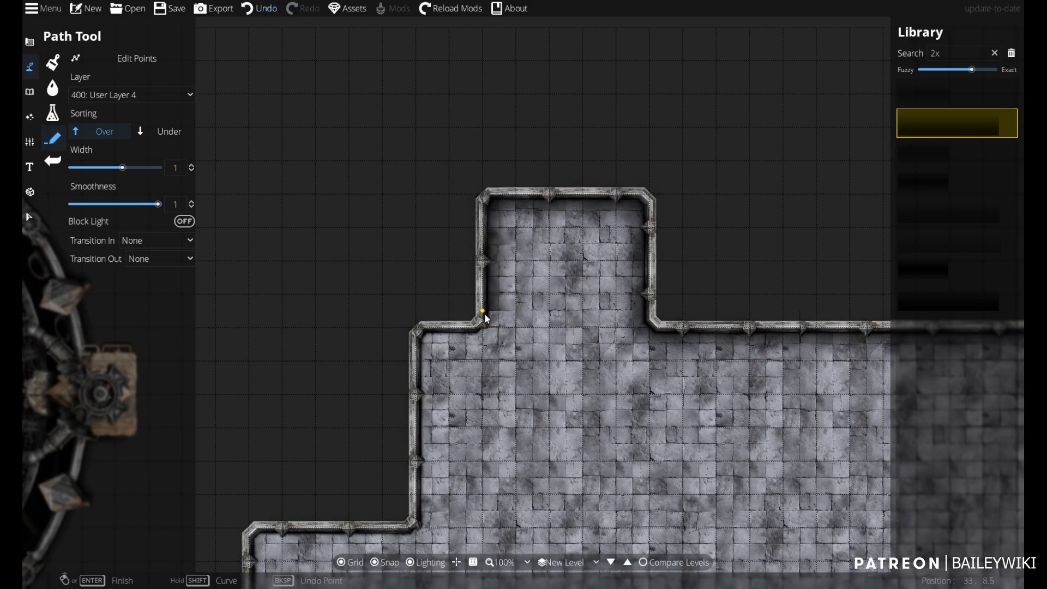
{"action": "left_click", "coordinate": [482, 326]}
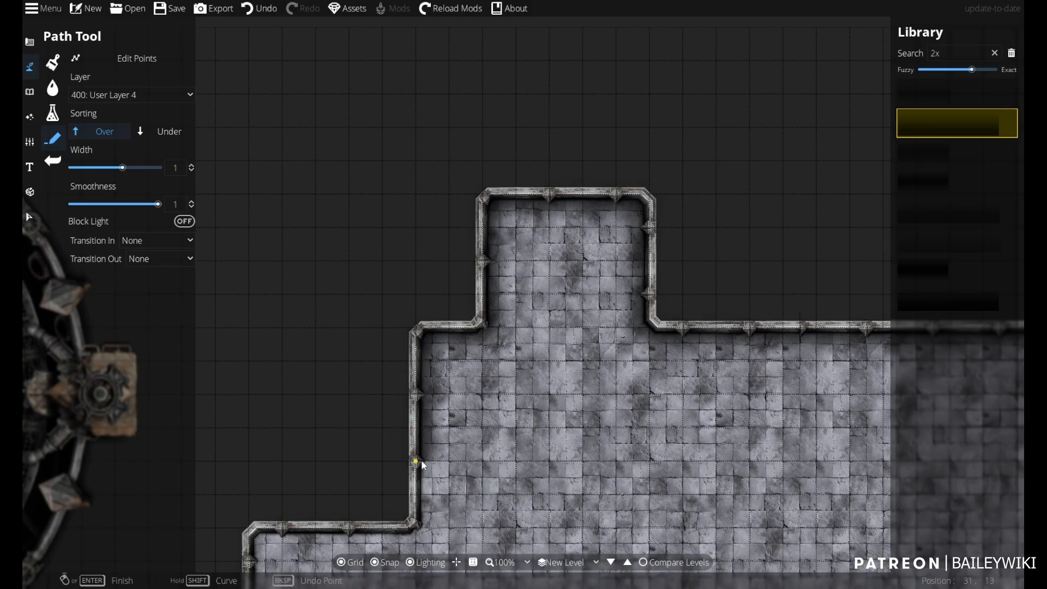
- Continue the shadow path around the stepped left side and down to the wall beside the lower connector
{"action": "left_click_drag", "start_coordinate": [421, 529], "coordinate": [600, 352]}
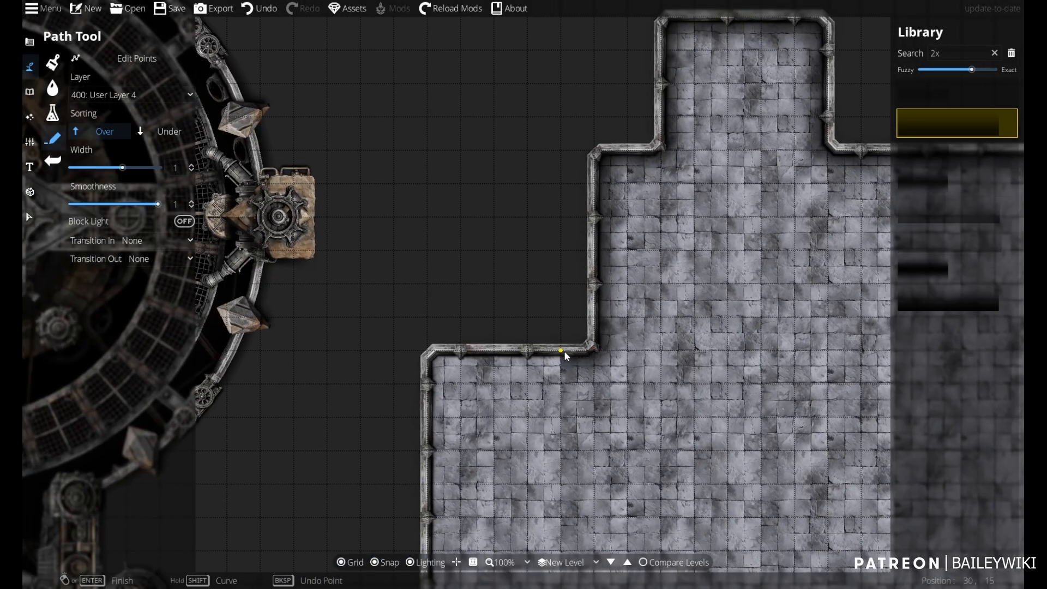
{"action": "left_click", "coordinate": [427, 350]}
{"action": "left_click_drag", "start_coordinate": [427, 352], "coordinate": [362, 164]}
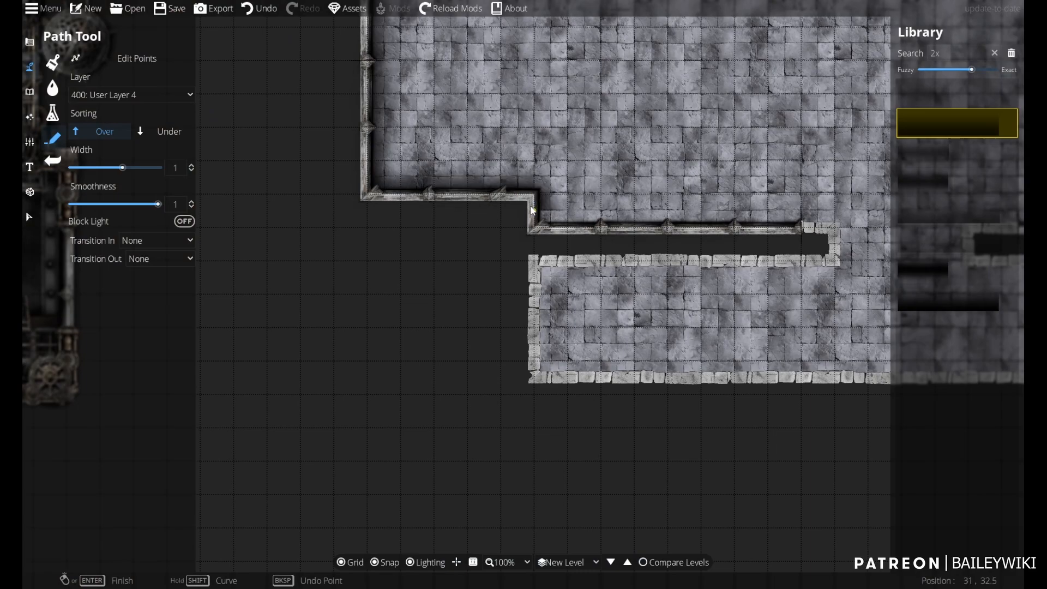
{"action": "left_click", "coordinate": [529, 229]}
{"action": "left_click_drag", "start_coordinate": [690, 211], "coordinate": [435, 214]}
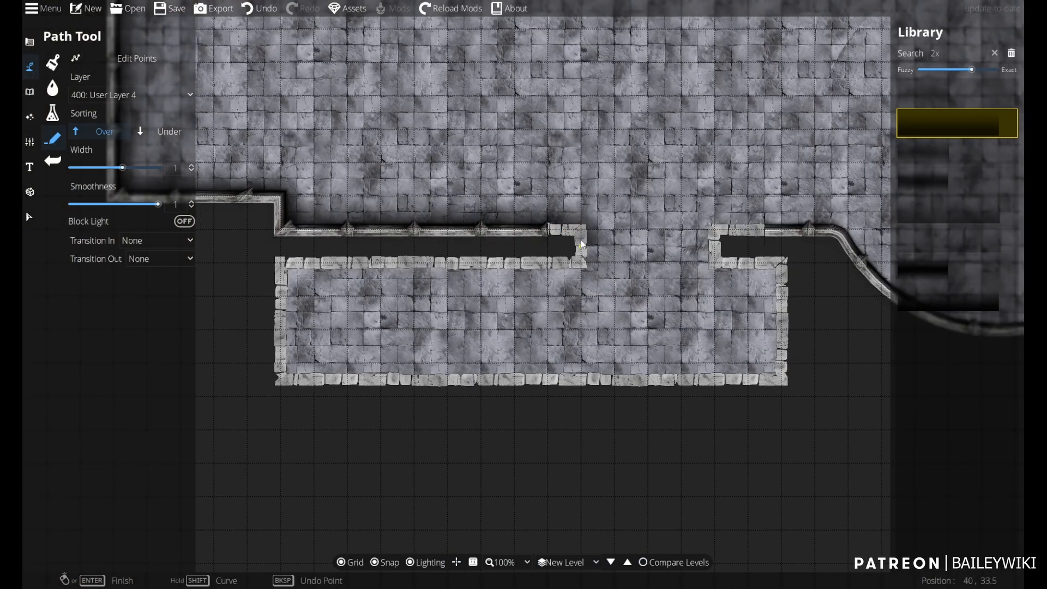
- Carry the shadow path around the lower room and the connector's right side to the start of the circular wall
{"action": "left_click", "coordinate": [281, 379]}
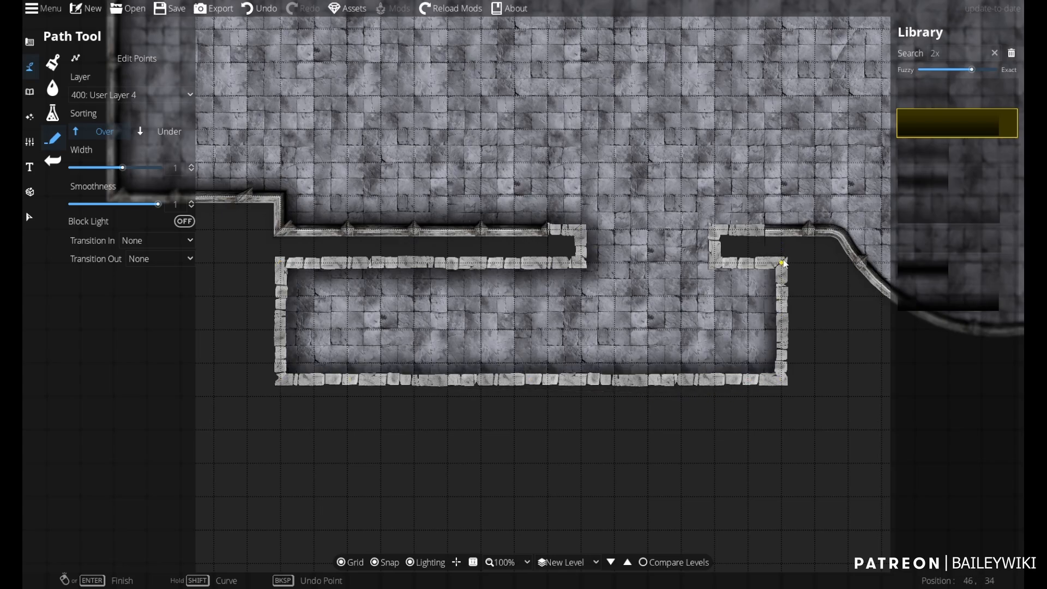
{"action": "left_click", "coordinate": [714, 230]}
{"action": "left_click_drag", "start_coordinate": [783, 221], "coordinate": [411, 177]}
{"action": "left_click", "coordinate": [569, 229]}
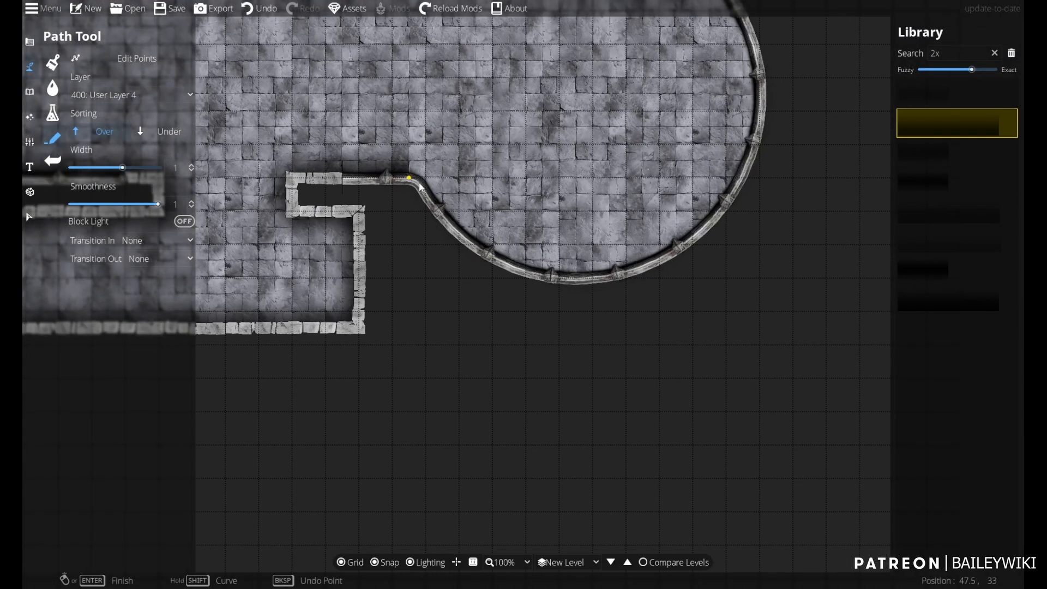
- Curve the shadow path around the circular room's wall and finish it along the right-hand metal wall
{"action": "left_click", "coordinate": [477, 292], "text": "shift"}
{"action": "left_click_drag", "start_coordinate": [763, 95], "coordinate": [761, 186]}
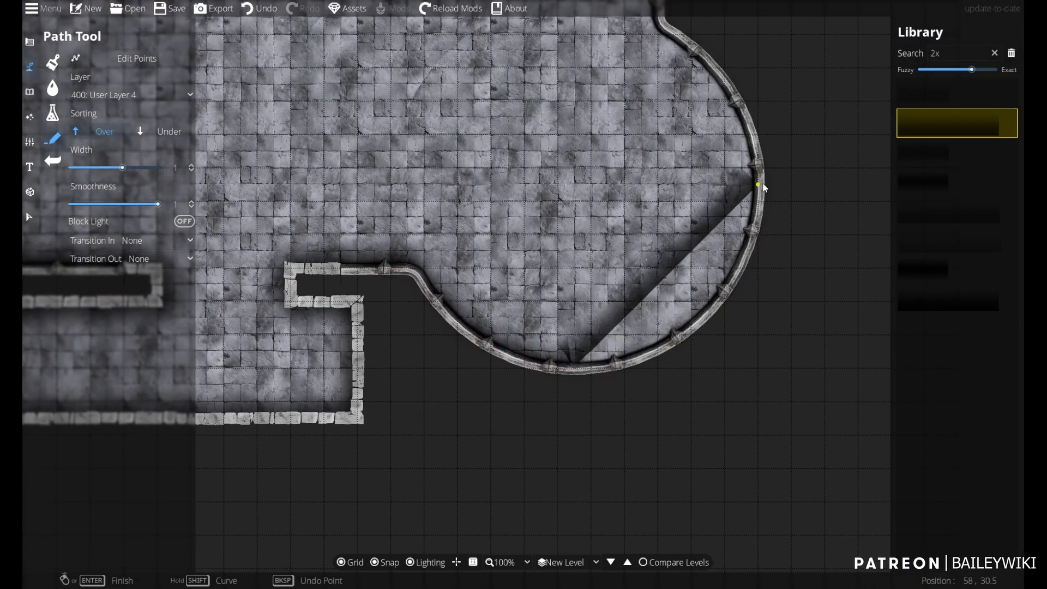
{"action": "left_click", "coordinate": [772, 371], "text": "shift"}
{"action": "left_click_drag", "start_coordinate": [676, 77], "coordinate": [709, 389]}
{"action": "right_click", "coordinate": [695, 332]}
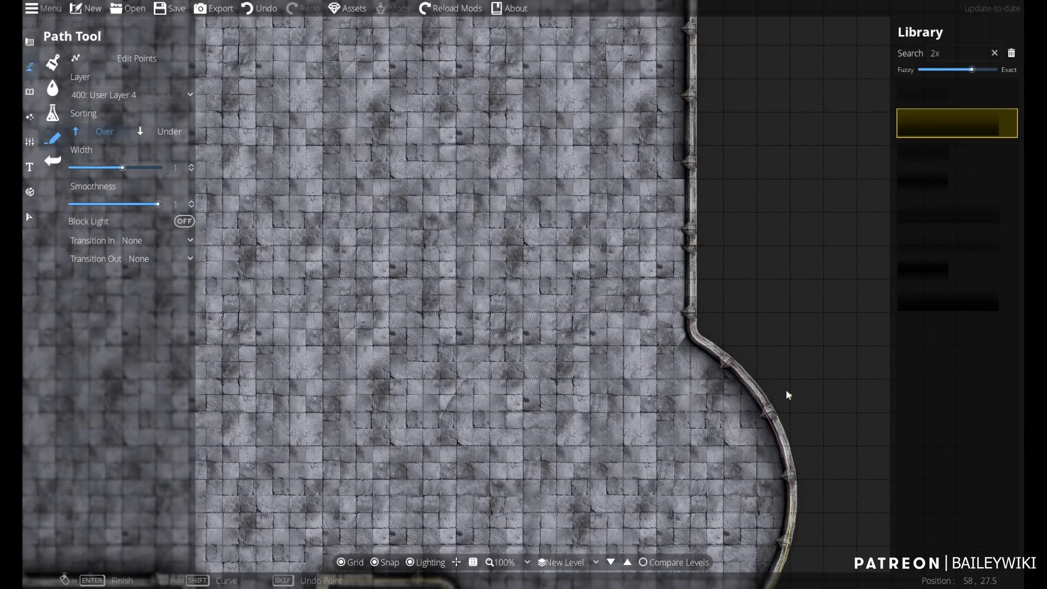
{"action": "left_click", "coordinate": [691, 273]}
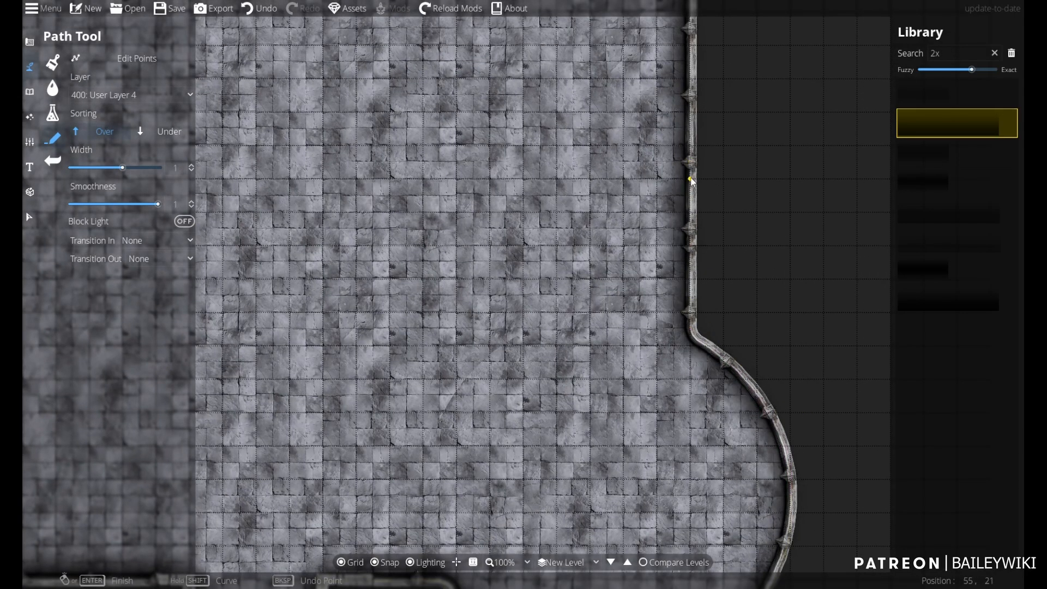
{"action": "scroll", "coordinate": [566, 159], "scroll_direction": "down", "scroll_amount": 5}
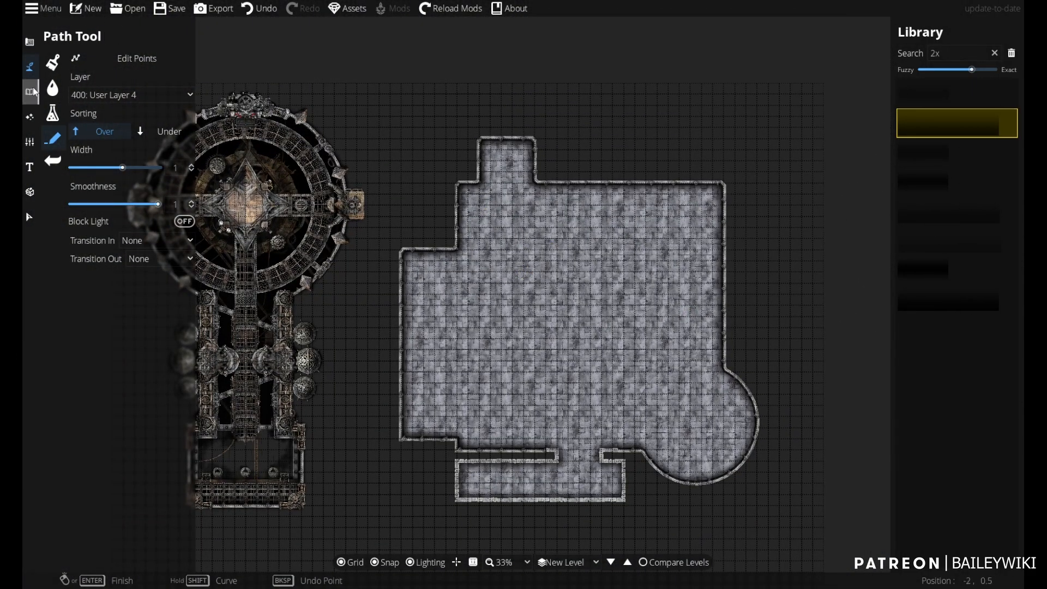
- Switch to the Object Tool and bring the [BW] Metal asset tags into view
{"action": "left_click_drag", "start_coordinate": [541, 292], "coordinate": [467, 213]}
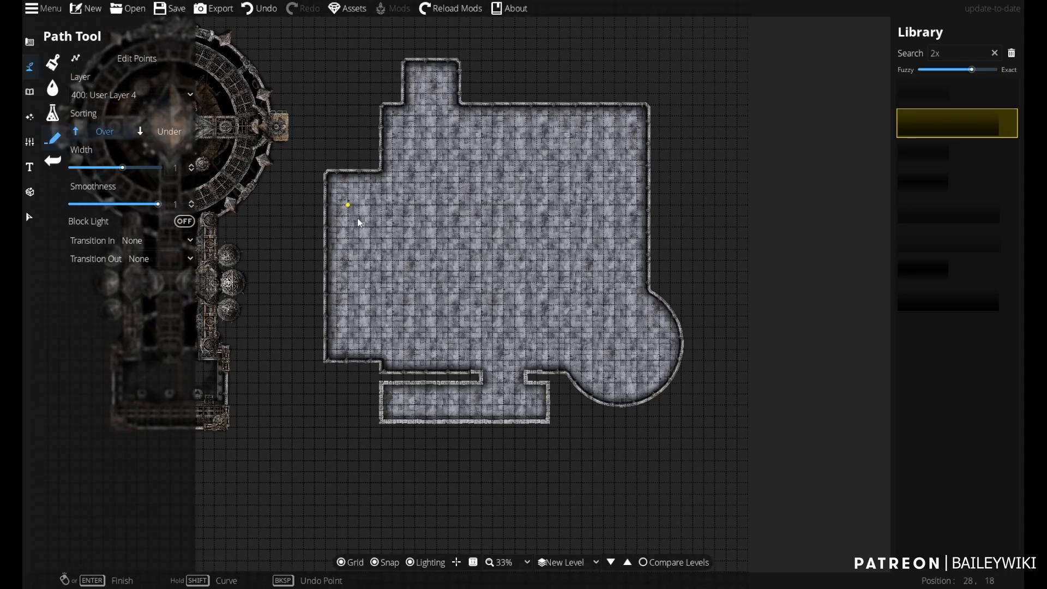
{"action": "left_click_drag", "start_coordinate": [485, 269], "coordinate": [544, 356]}
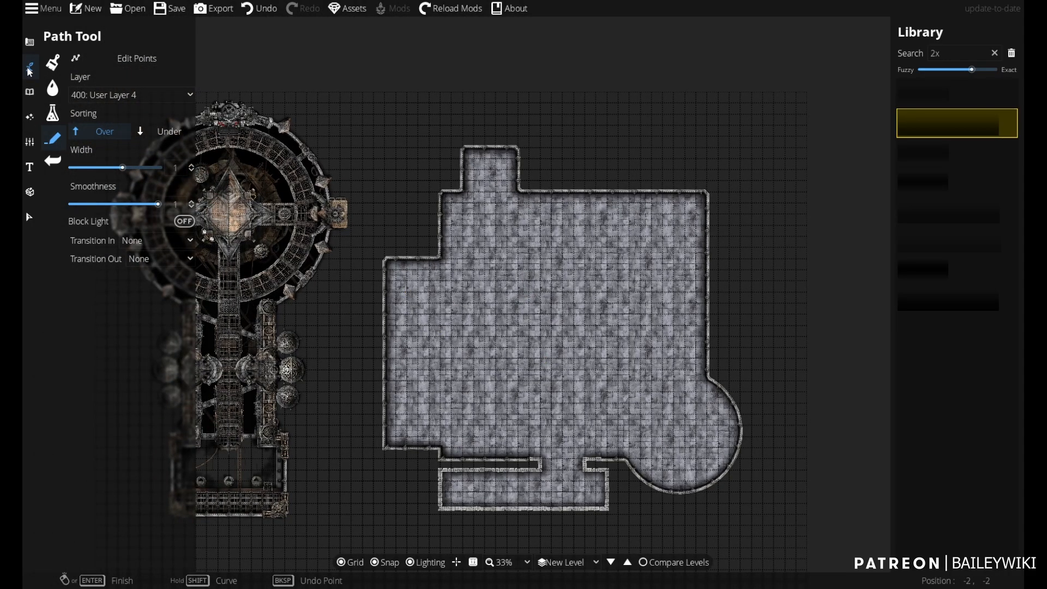
{"action": "left_click", "coordinate": [30, 92]}
{"action": "left_click", "coordinate": [76, 60]}
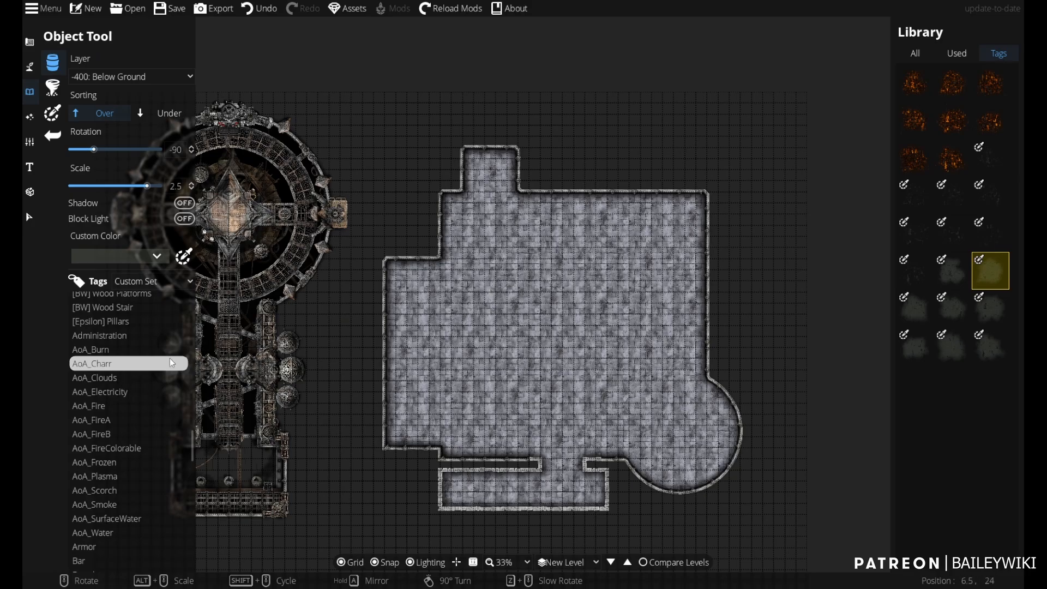
{"action": "scroll", "coordinate": [130, 443], "scroll_direction": "down", "scroll_amount": 1}
{"action": "scroll", "coordinate": [122, 445], "scroll_direction": "up", "scroll_amount": 12}
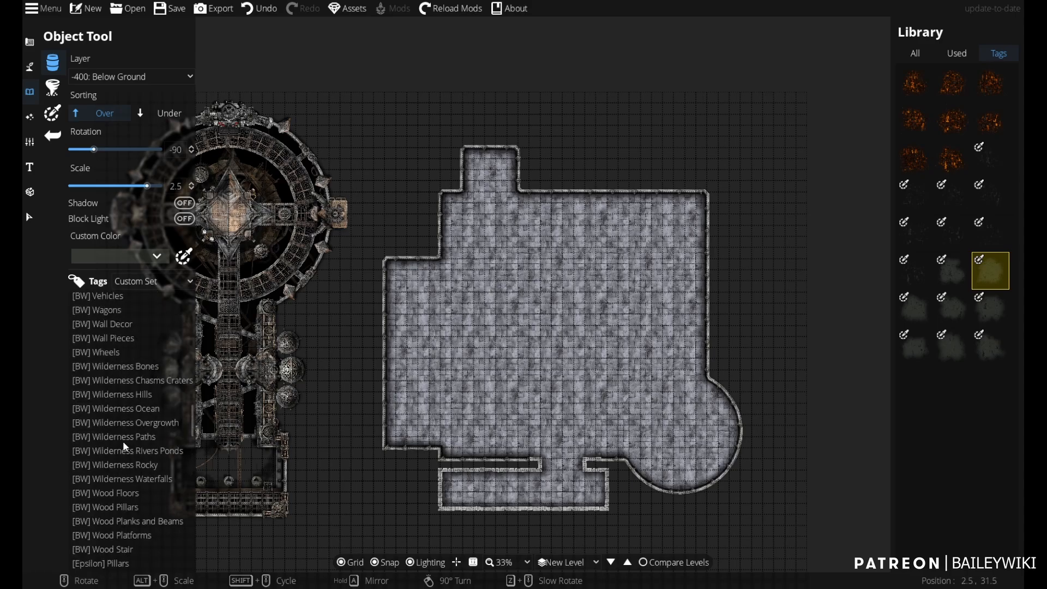
{"action": "scroll", "coordinate": [121, 420], "scroll_direction": "up", "scroll_amount": 6}
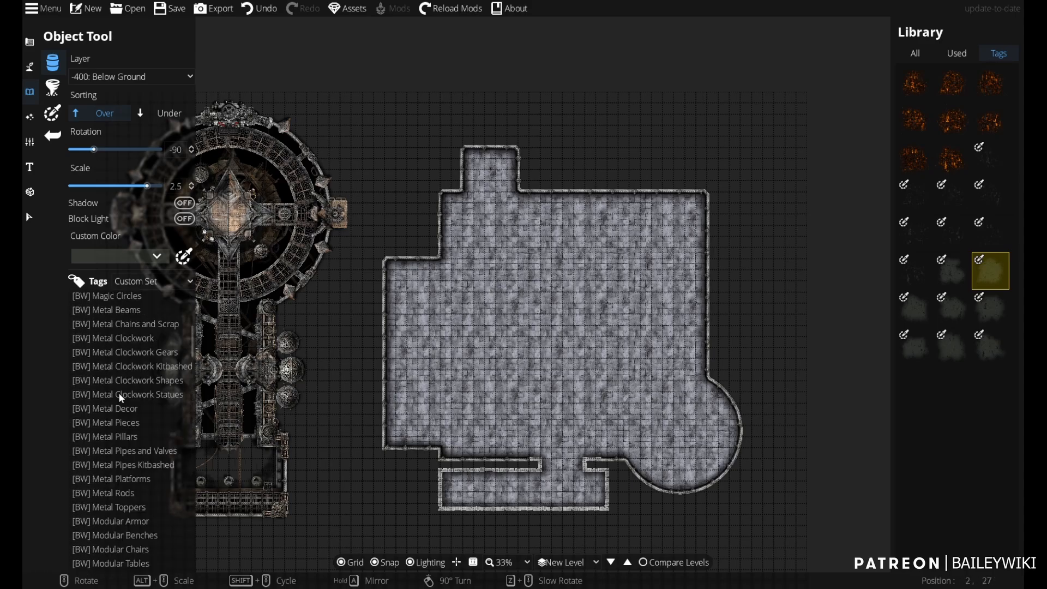
- Browse the metal decor, statue and pieces tags, and pick the cross-shaped asset from [BW] Metal Clockwork
{"action": "left_click", "coordinate": [120, 409]}
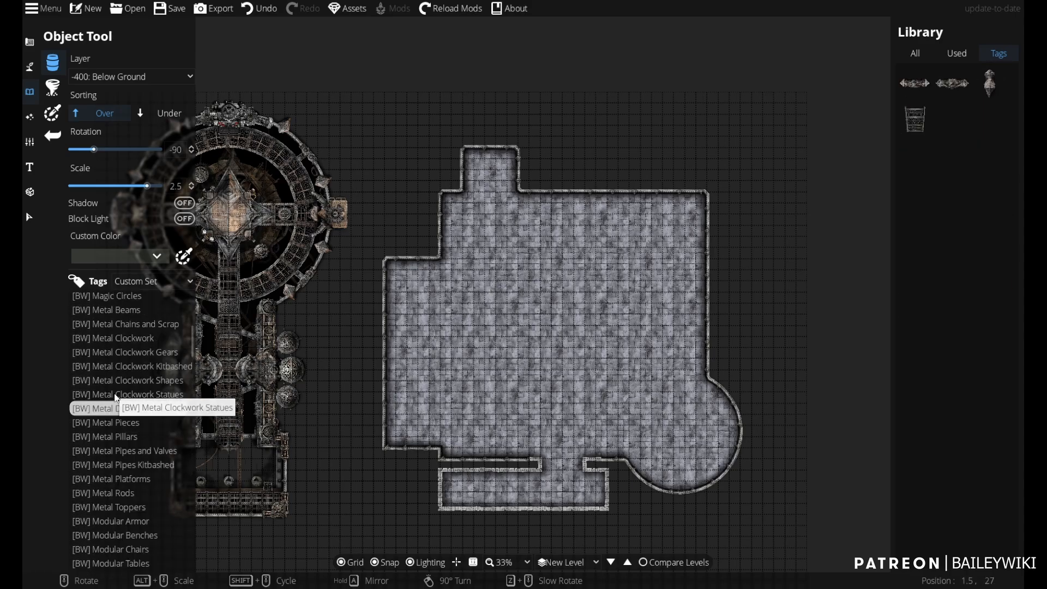
{"action": "left_click", "coordinate": [117, 395]}
{"action": "left_click", "coordinate": [119, 424]}
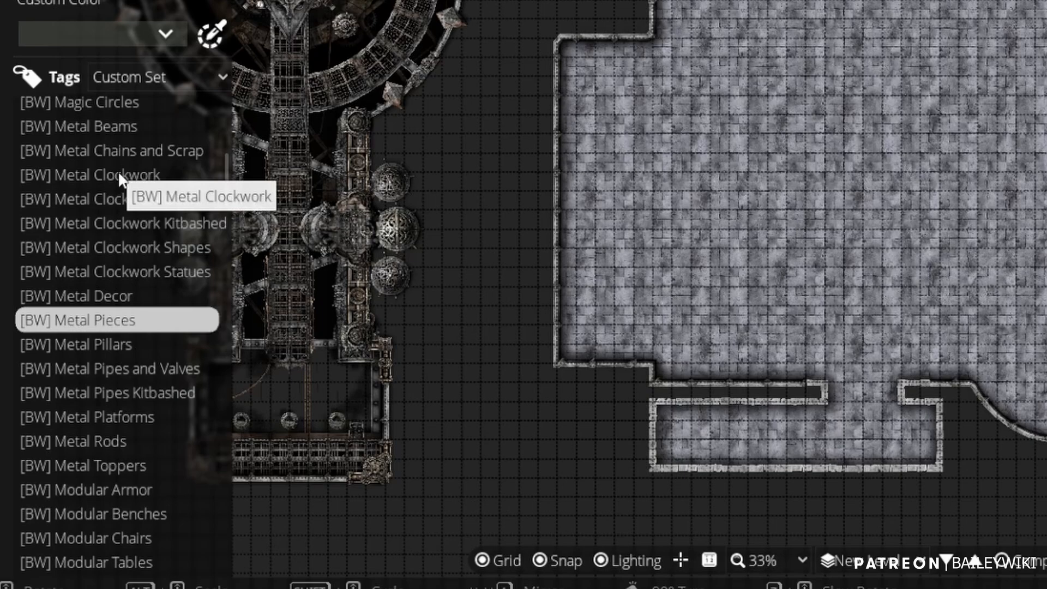
{"action": "left_click", "coordinate": [119, 175]}
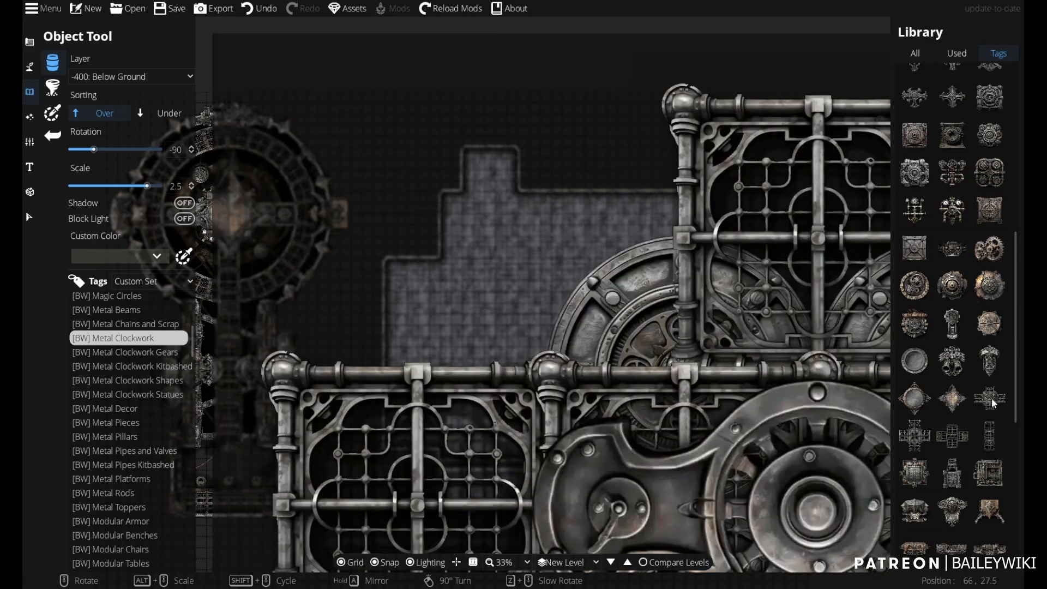
{"action": "left_click", "coordinate": [992, 397]}
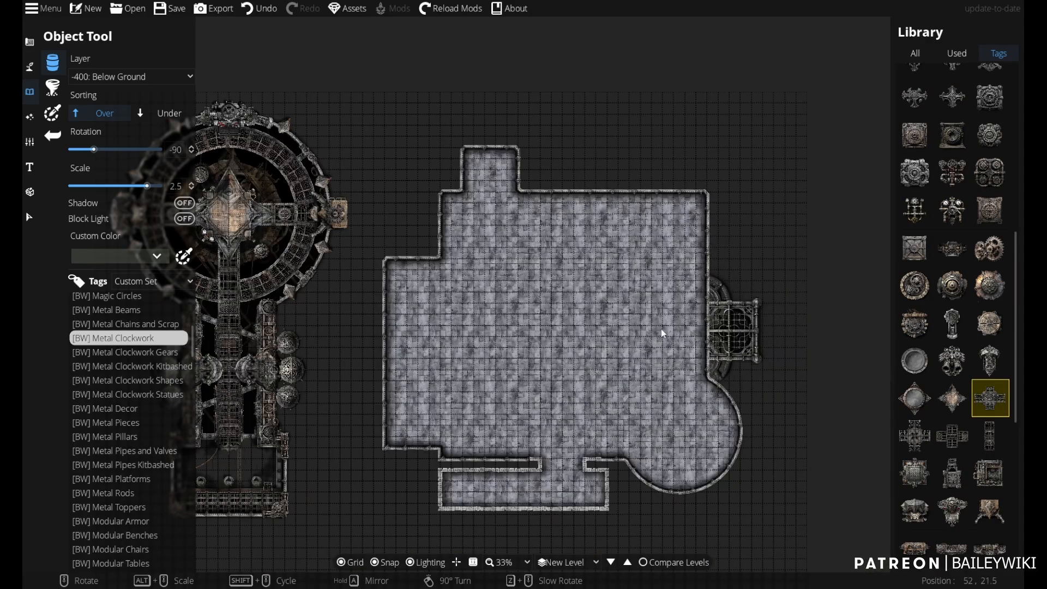
- Select the main stone floor, assign it to layer -400: Below Ground and select all similar floors
{"action": "left_click", "coordinate": [30, 217]}
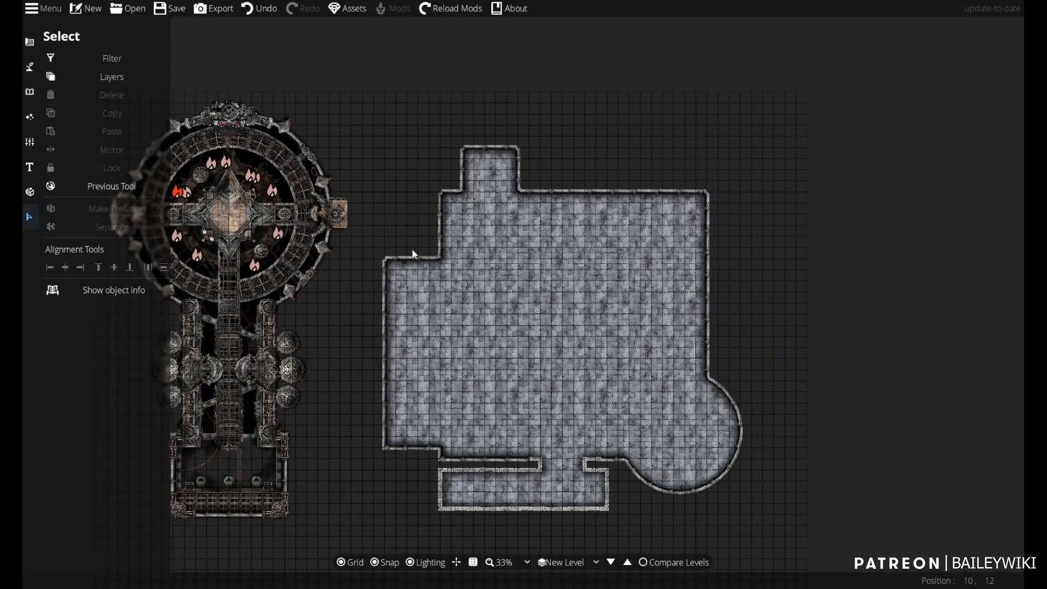
{"action": "left_click", "coordinate": [512, 303]}
{"action": "left_click", "coordinate": [104, 312]}
{"action": "left_click", "coordinate": [101, 335]}
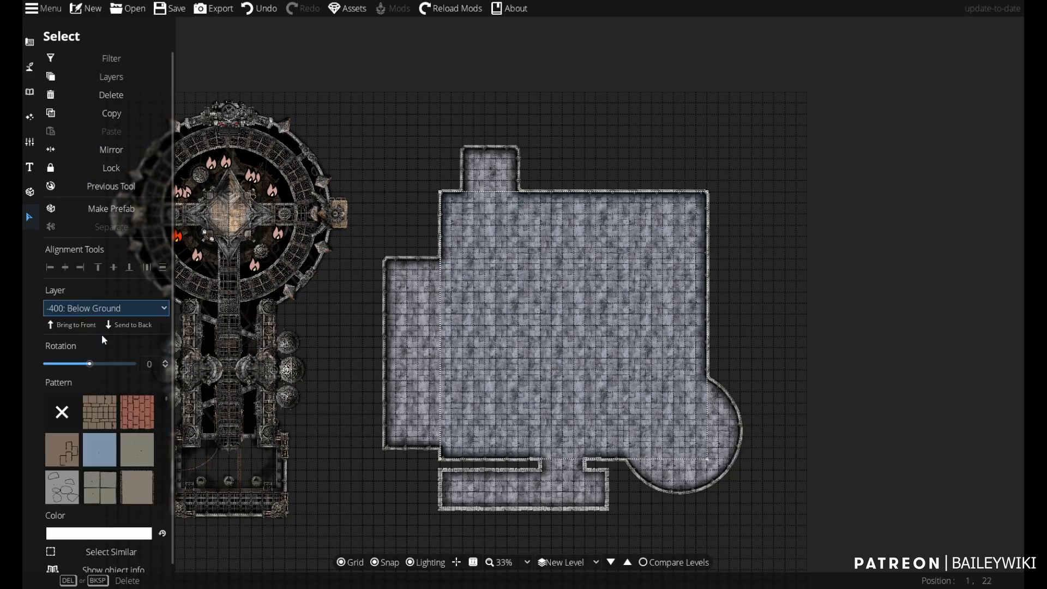
{"action": "left_click", "coordinate": [120, 554]}
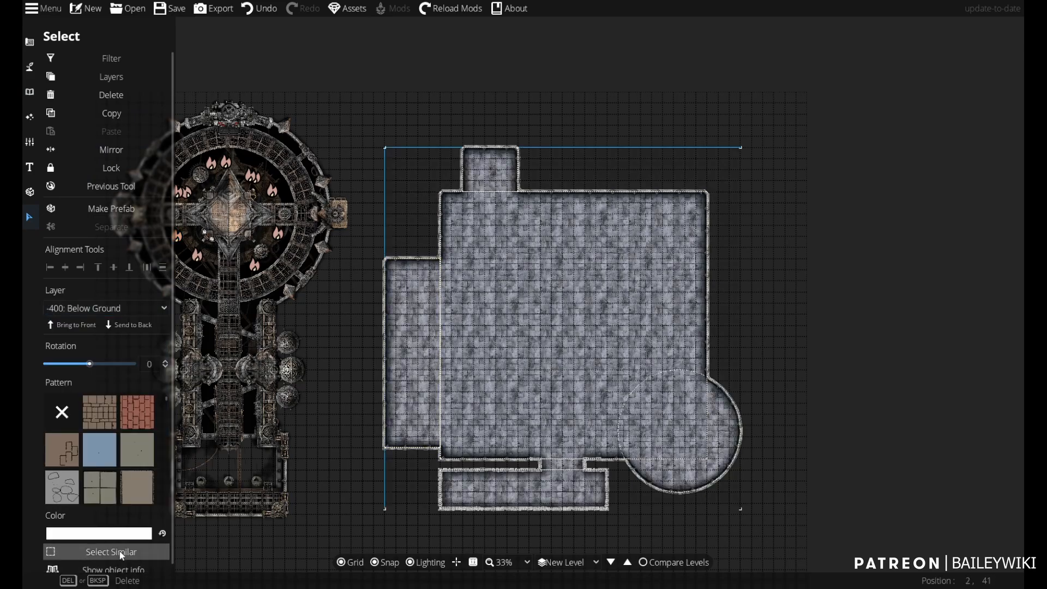
- Move all selected stone floors to layer -100: Below Water and back to -400: Below Ground
{"action": "left_click", "coordinate": [99, 309]}
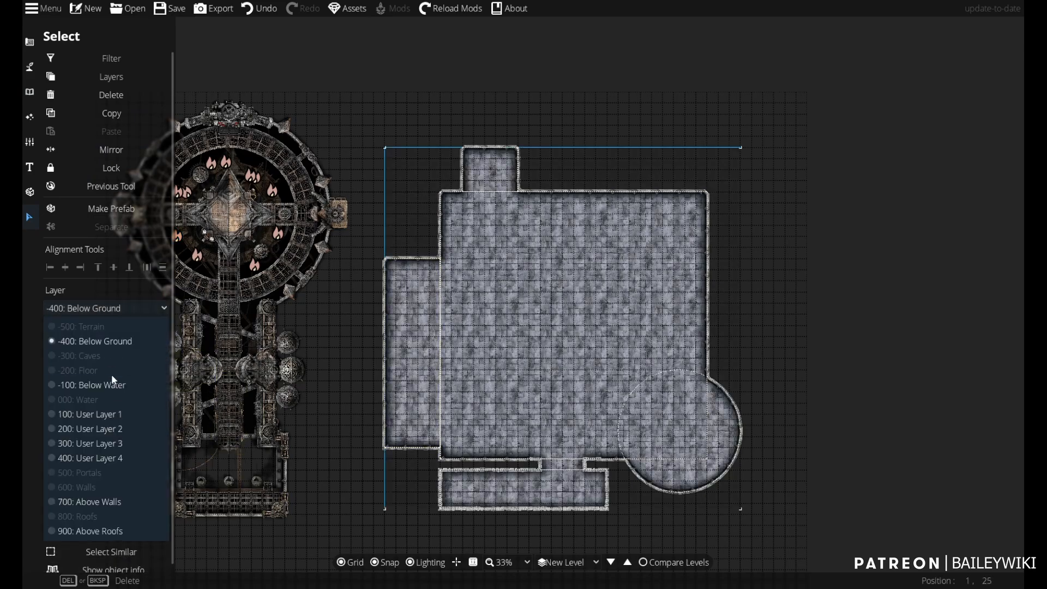
{"action": "left_click", "coordinate": [109, 384]}
{"action": "left_click", "coordinate": [105, 313]}
{"action": "left_click", "coordinate": [100, 341]}
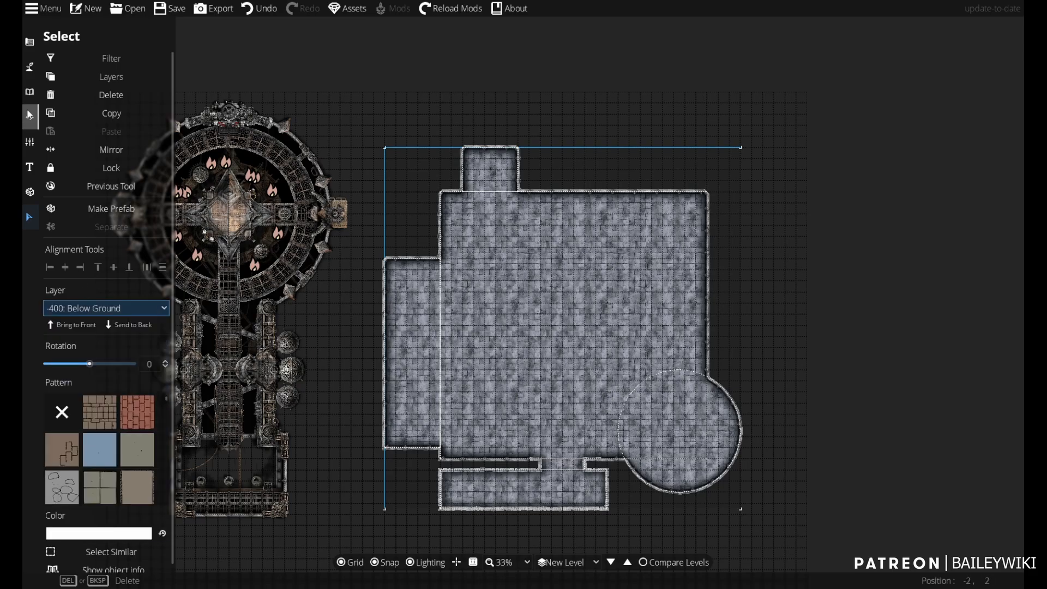
- Return to the Object Tool and set the cross-shaped clockwork asset's scale to 1.2, previewing it over the main floor
{"action": "left_click", "coordinate": [30, 91]}
{"action": "scroll", "coordinate": [588, 281], "scroll_direction": "down", "scroll_amount": 14, "text": "alt"}
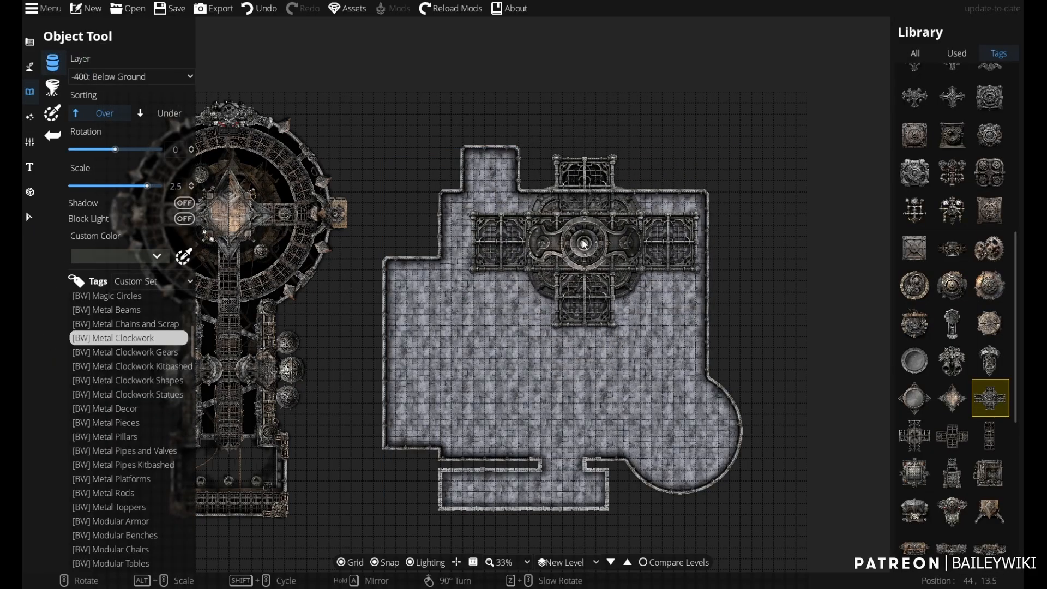
{"action": "scroll", "coordinate": [587, 299], "scroll_direction": "up", "scroll_amount": 5}
{"action": "scroll", "coordinate": [582, 350], "scroll_direction": "up", "scroll_amount": 1}
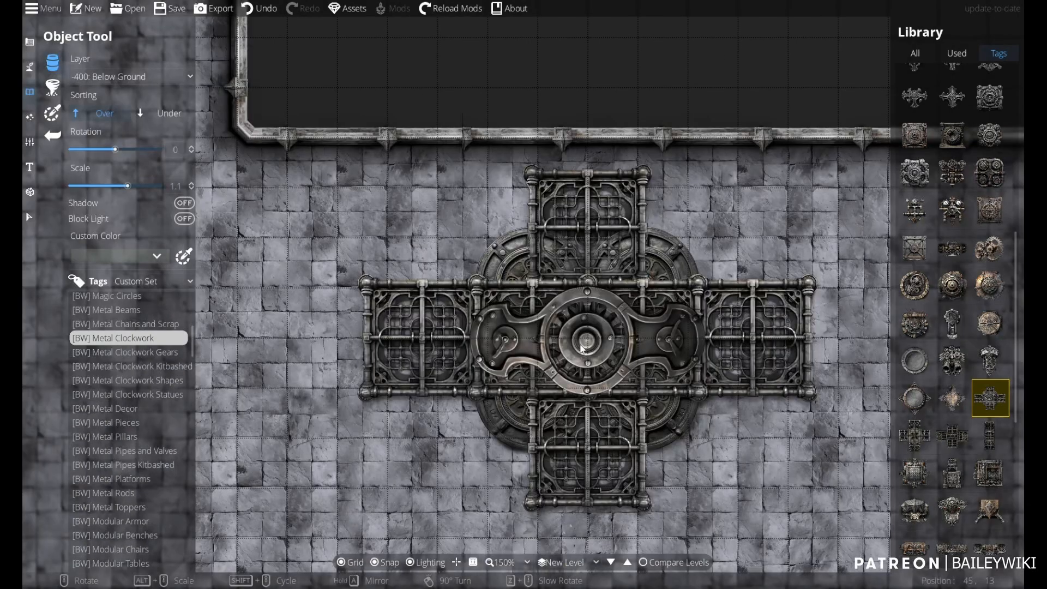
{"action": "scroll", "coordinate": [583, 349], "scroll_direction": "up", "scroll_amount": 1, "text": "alt"}
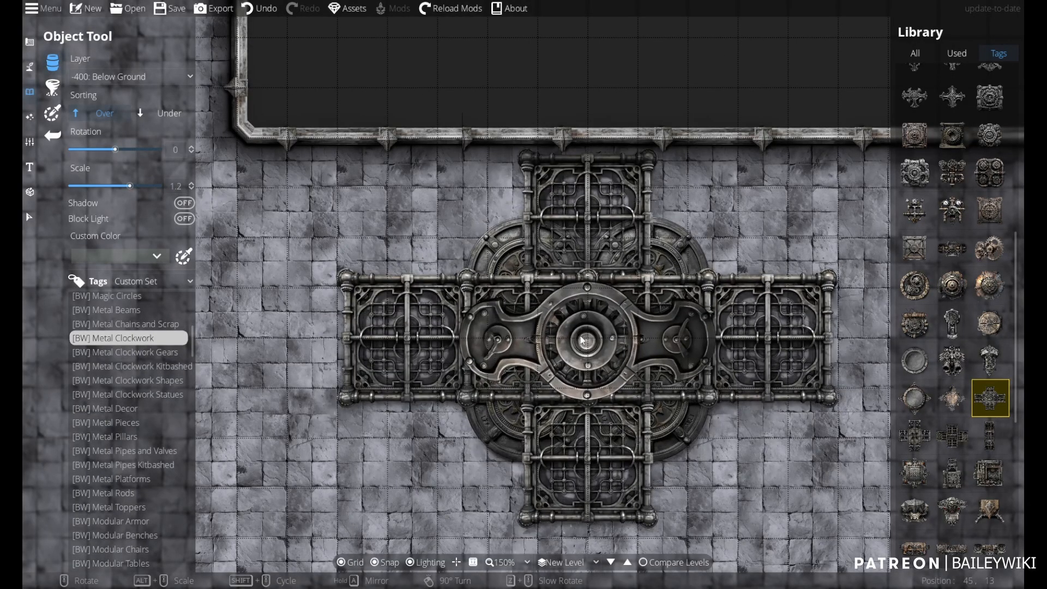
{"action": "scroll", "coordinate": [582, 341], "scroll_direction": "down", "scroll_amount": 4}
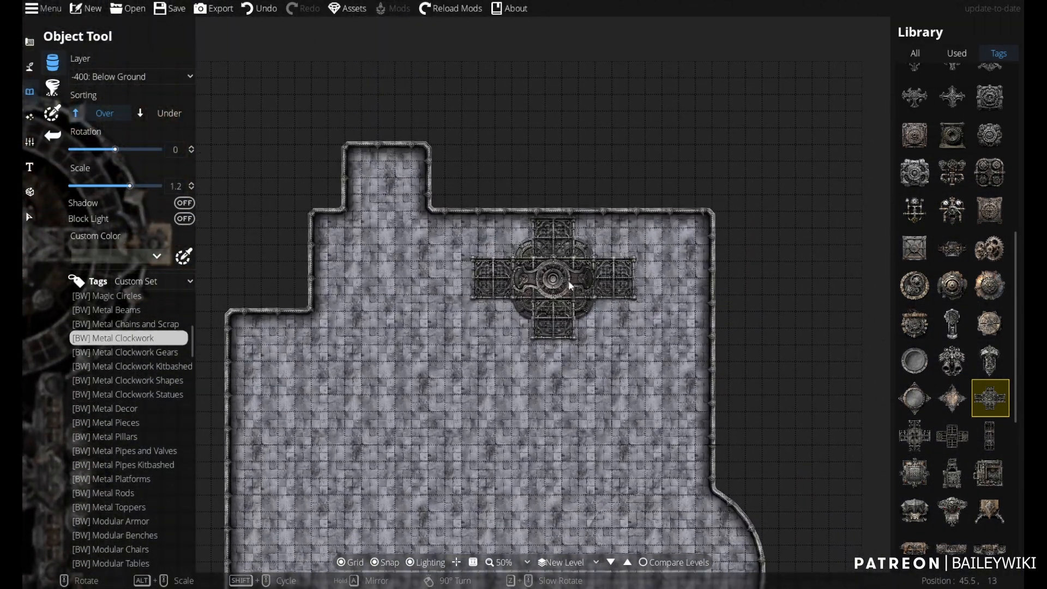
- Browse the metal clockwork and [BW] Metal Platforms assets and try picking a square pipe platform
{"action": "scroll", "coordinate": [965, 349], "scroll_direction": "down", "scroll_amount": 3}
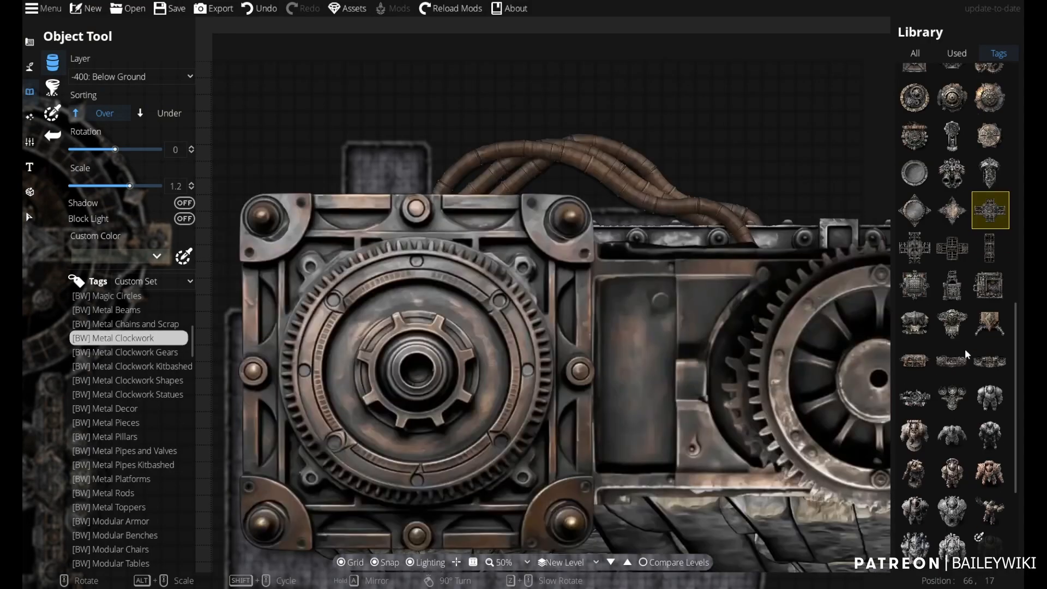
{"action": "scroll", "coordinate": [965, 349], "scroll_direction": "down", "scroll_amount": 3}
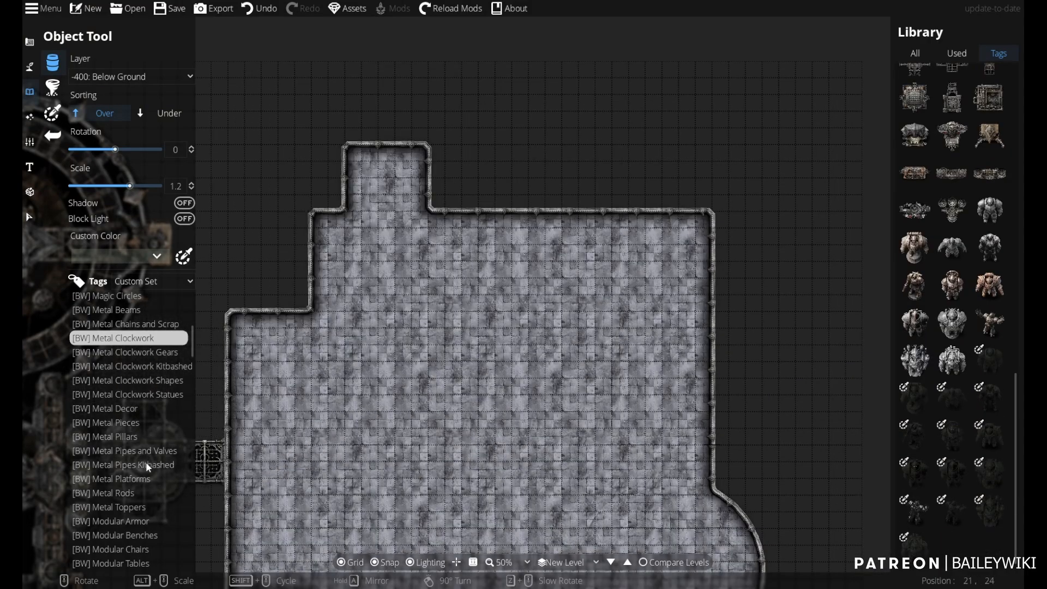
{"action": "left_click", "coordinate": [146, 479]}
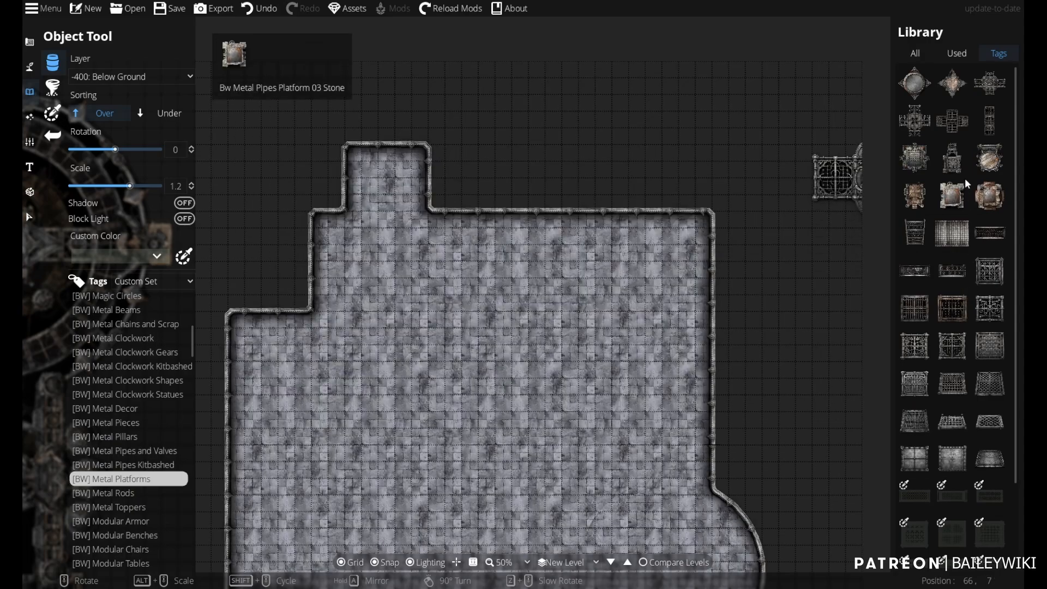
{"action": "left_click", "coordinate": [988, 194]}
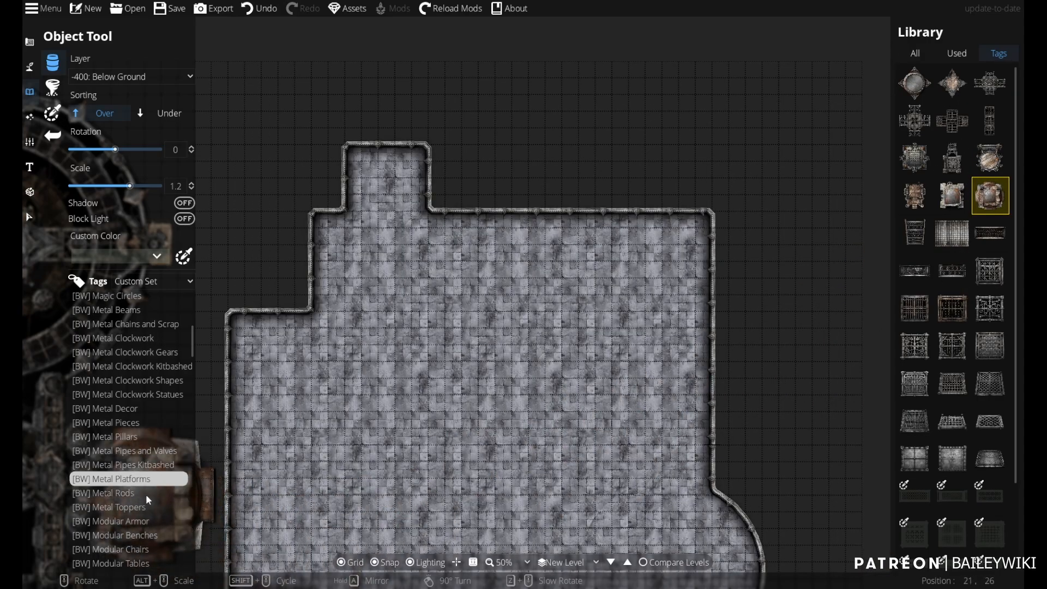
- Place the round shape with four bronze spokes from [BW] Metal Clockwork Shapes in the circular alcove at scale 4
{"action": "left_click", "coordinate": [146, 381]}
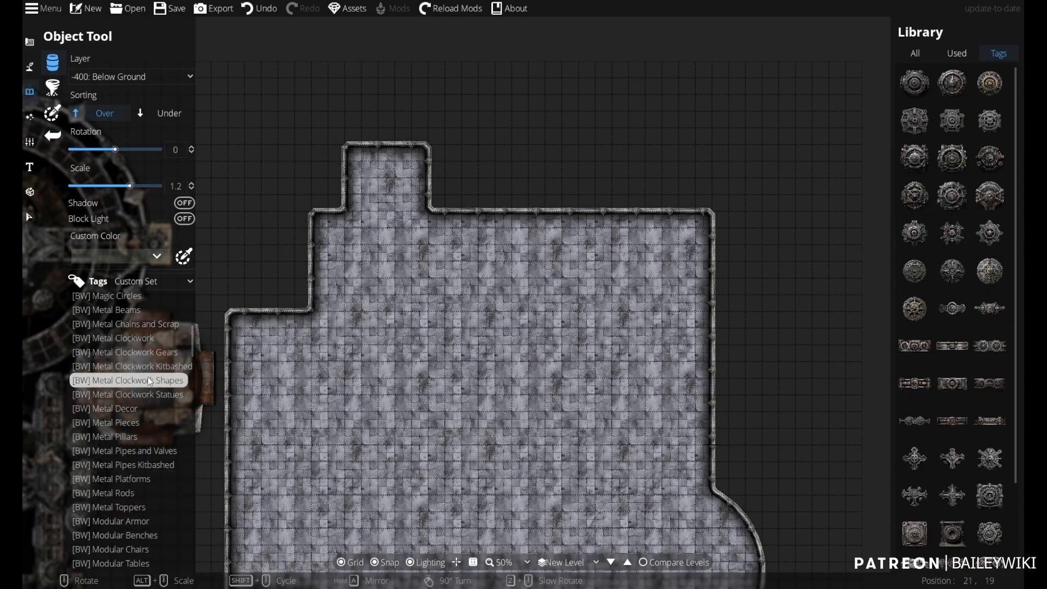
{"action": "left_click", "coordinate": [990, 271]}
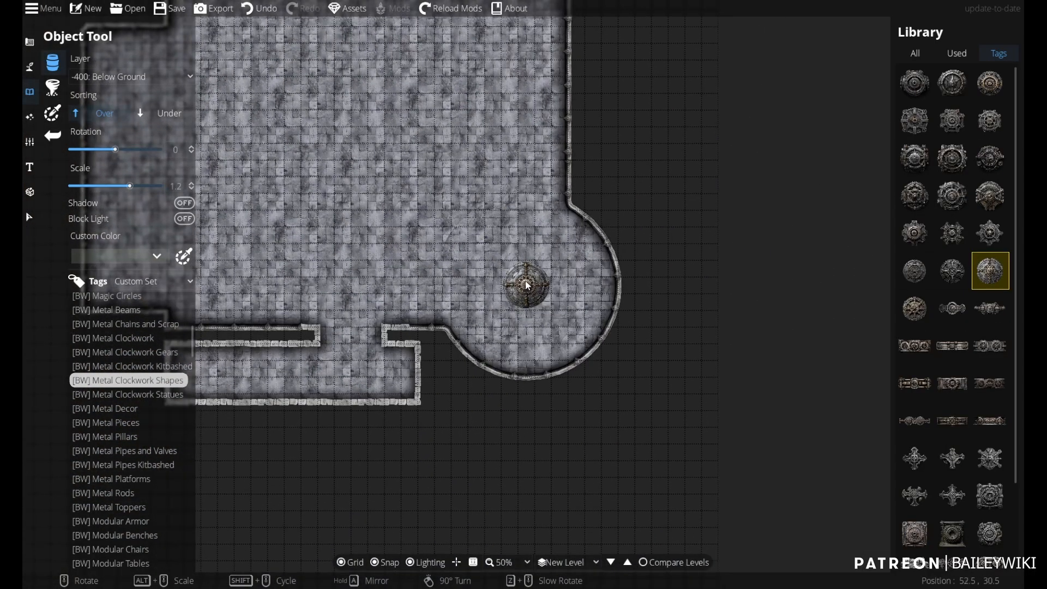
{"action": "scroll", "coordinate": [529, 290], "scroll_direction": "up", "scroll_amount": 10, "text": "alt"}
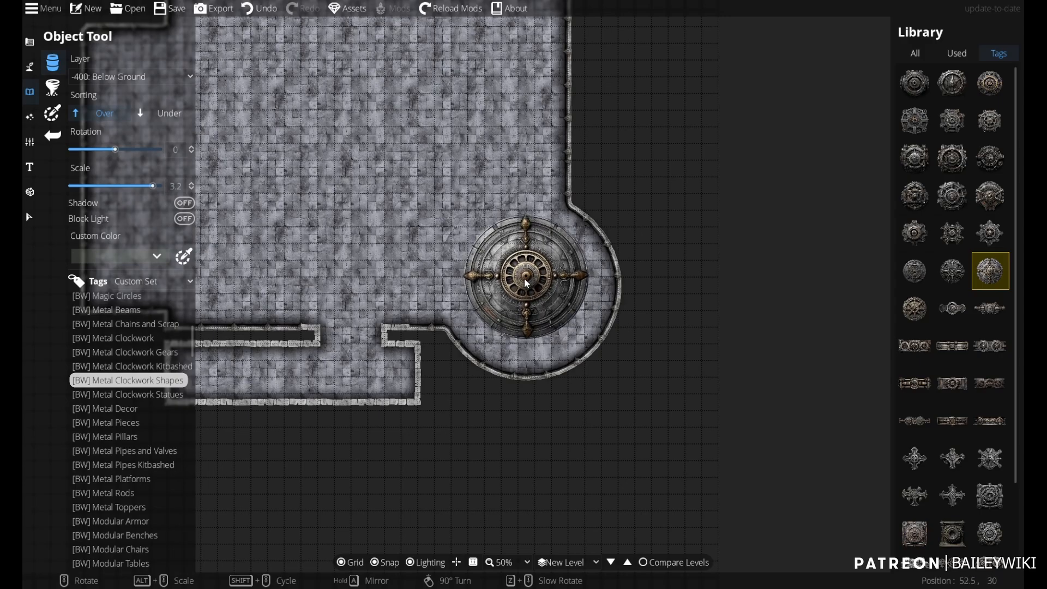
{"action": "scroll", "coordinate": [528, 327], "scroll_direction": "up", "scroll_amount": 5}
{"action": "scroll", "coordinate": [528, 329], "scroll_direction": "up", "scroll_amount": 4, "text": "alt"}
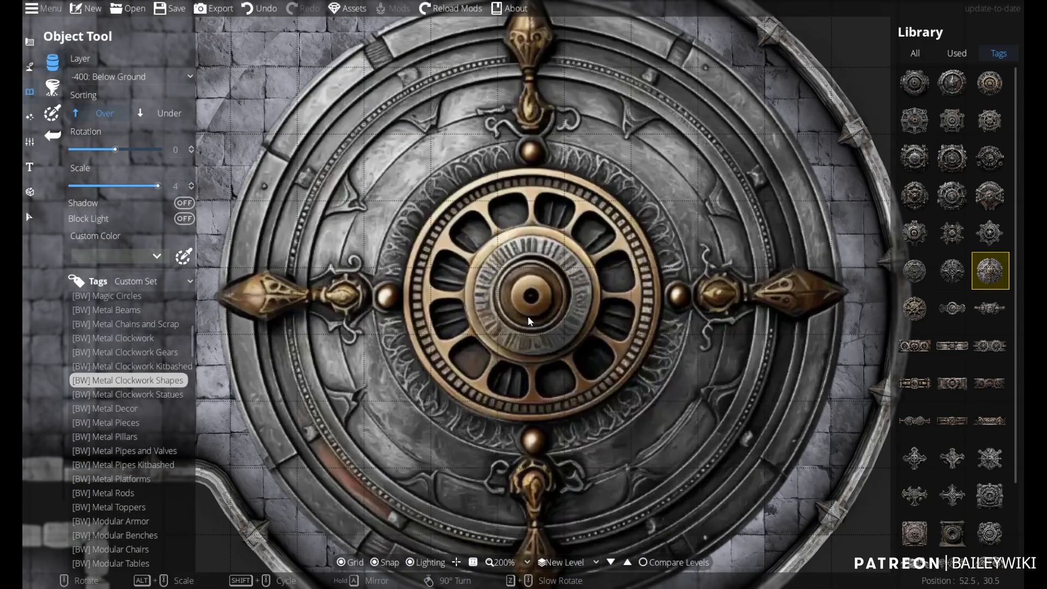
{"action": "scroll", "coordinate": [529, 321], "scroll_direction": "down", "scroll_amount": 5}
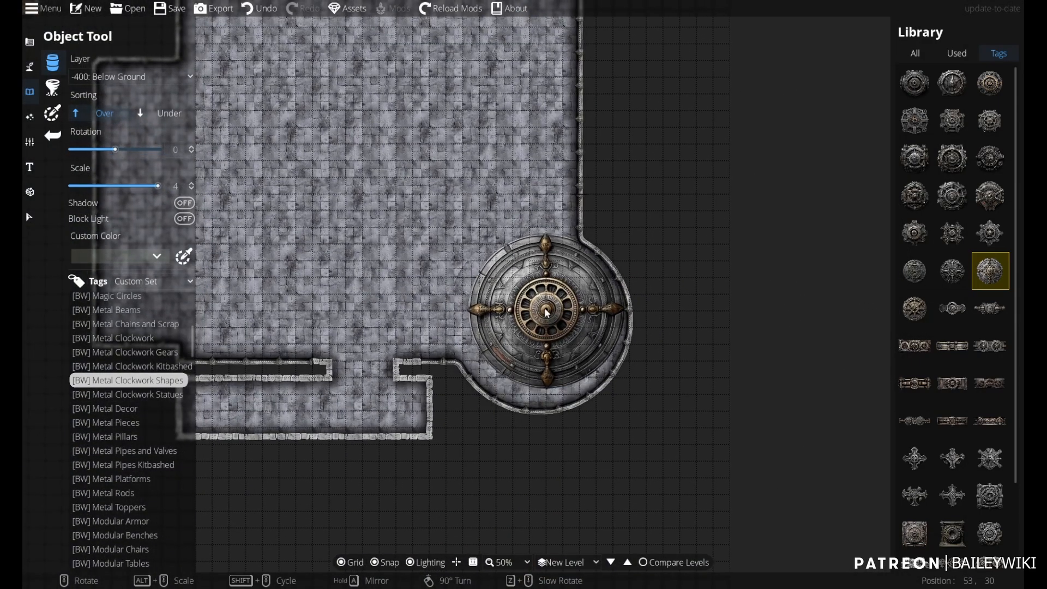
{"action": "left_click", "coordinate": [542, 322]}
{"action": "scroll", "coordinate": [551, 311], "scroll_direction": "down", "scroll_amount": 2}
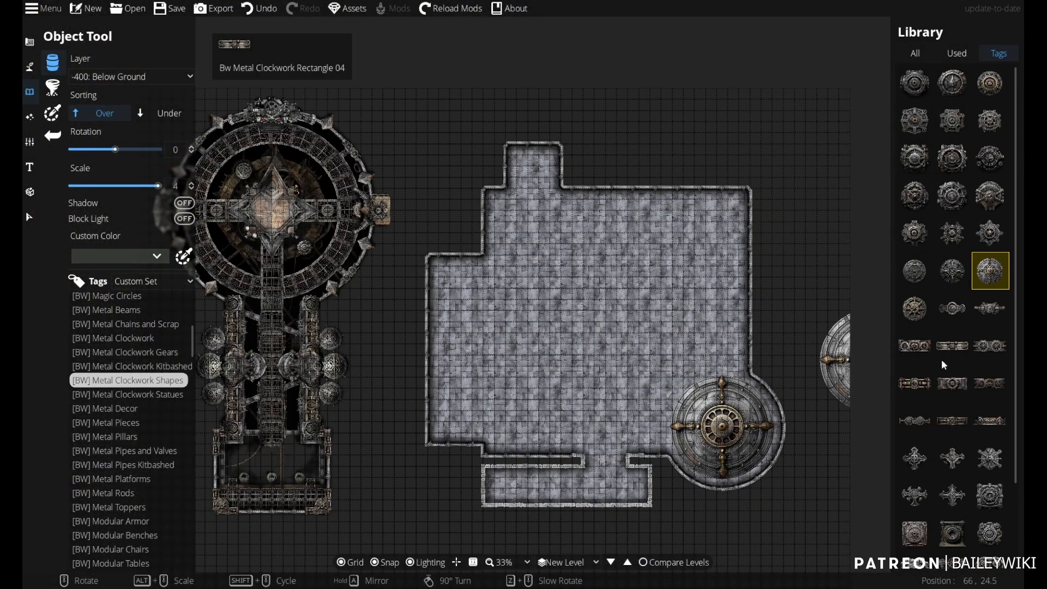
- Look through the rectangular and square clockwork shapes and pick Bw Metal Clockwork Rectangle 04
{"action": "left_click", "coordinate": [954, 384]}
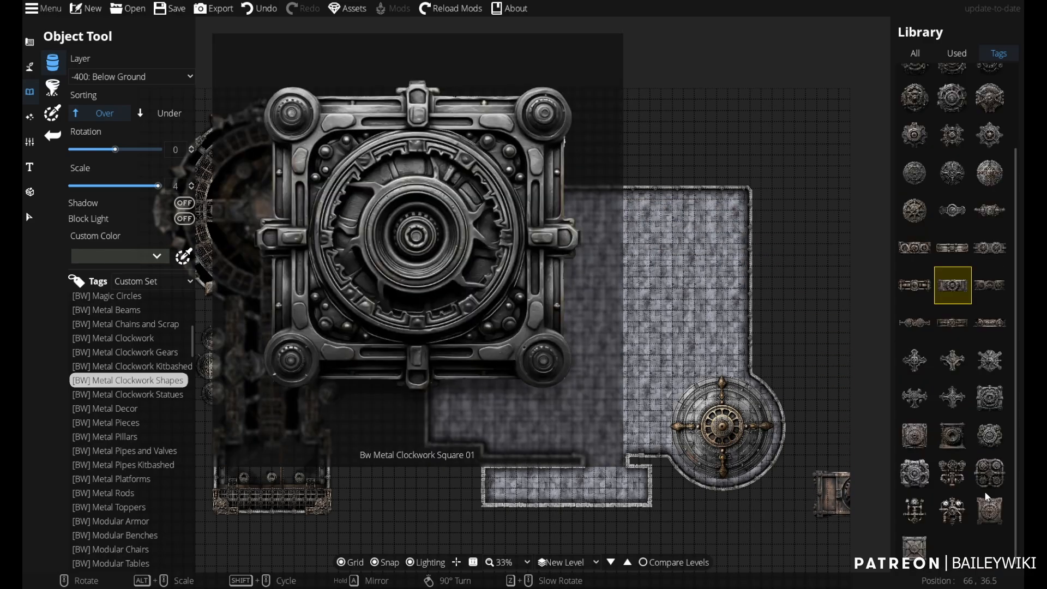
{"action": "left_click", "coordinate": [953, 346]}
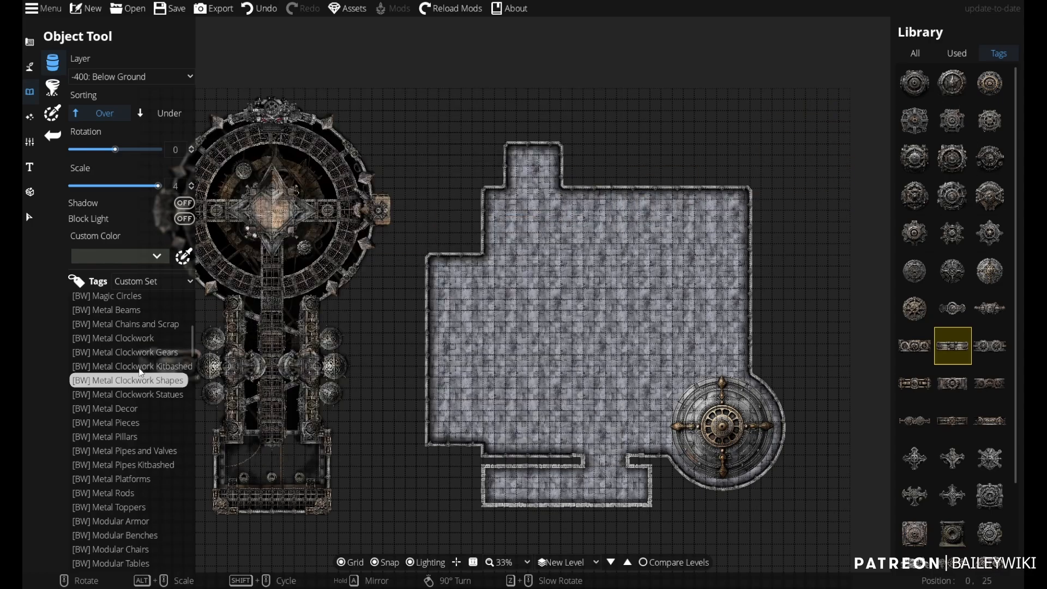
{"action": "scroll", "coordinate": [148, 392], "scroll_direction": "up", "scroll_amount": 2}
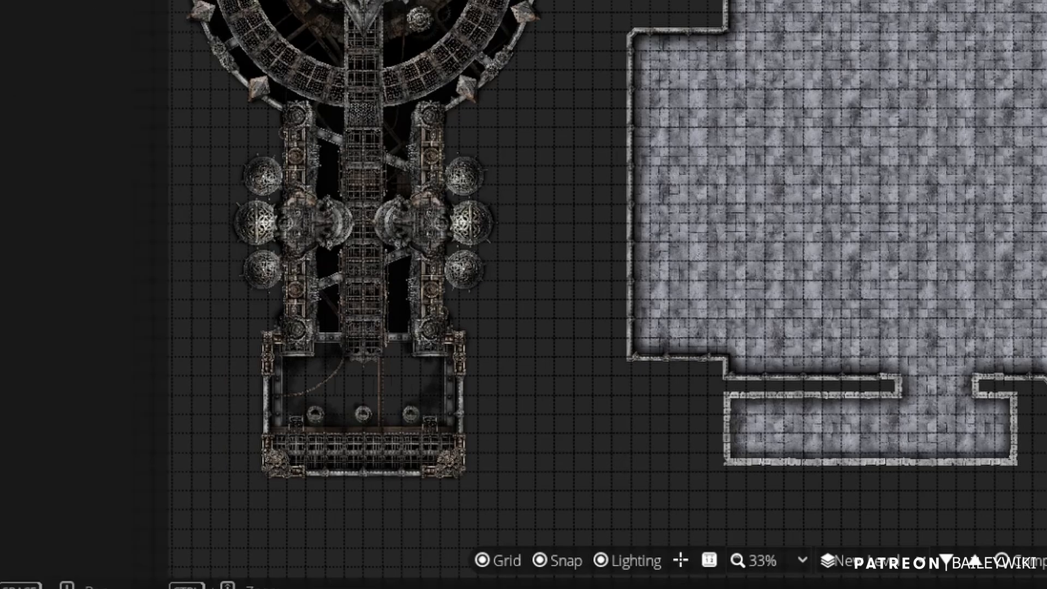
- Draw a 17 by 5 square riveted metal plate pattern on layer -400: Below Ground along the main room's upper wall
{"action": "scroll", "coordinate": [156, 384], "scroll_direction": "down", "scroll_amount": 10}
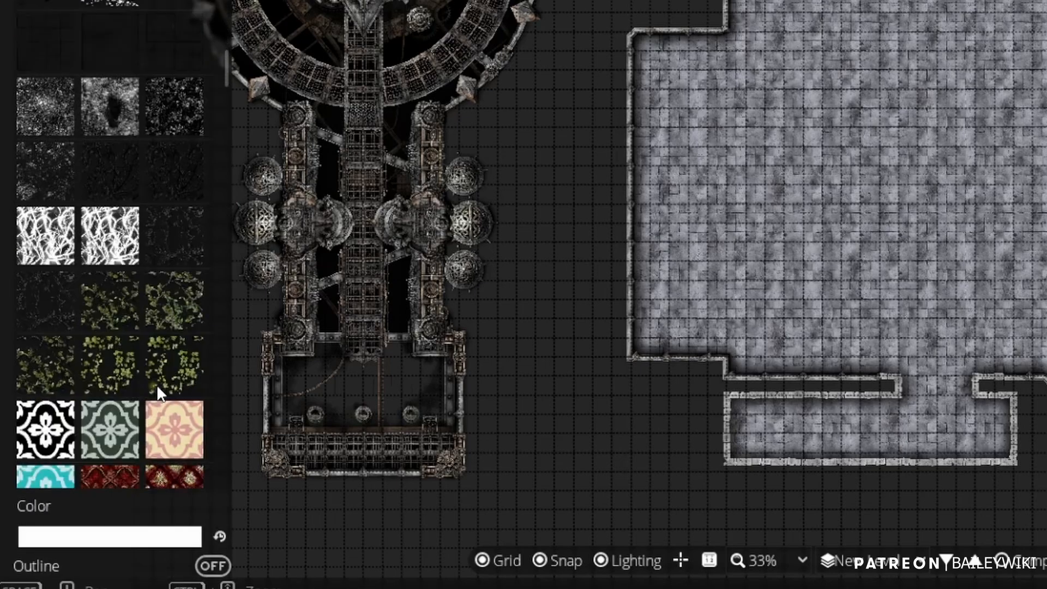
{"action": "scroll", "coordinate": [156, 385], "scroll_direction": "down", "scroll_amount": 6}
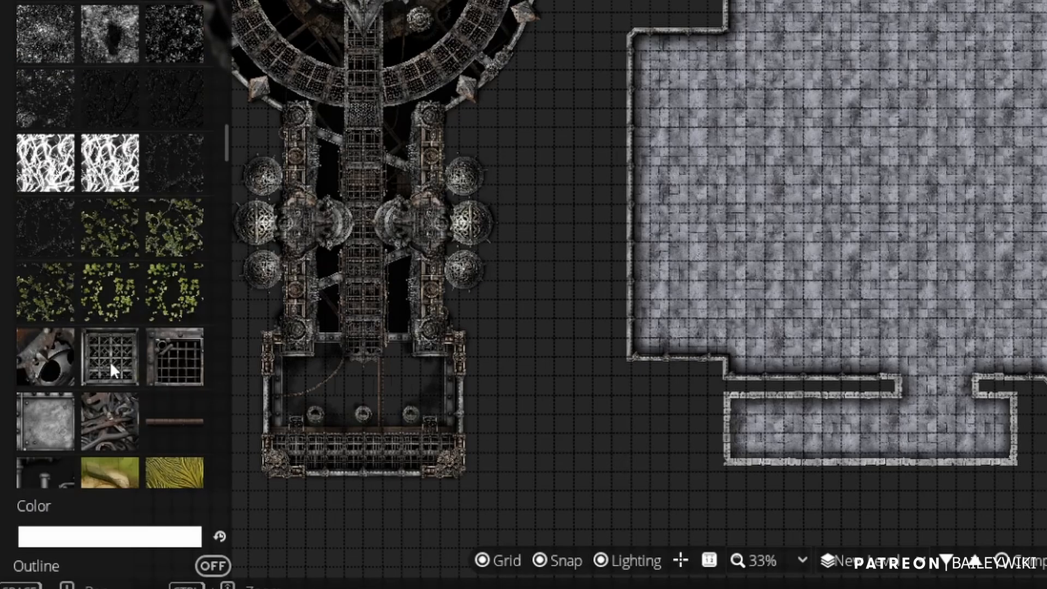
{"action": "scroll", "coordinate": [565, 222], "scroll_direction": "up", "scroll_amount": 5}
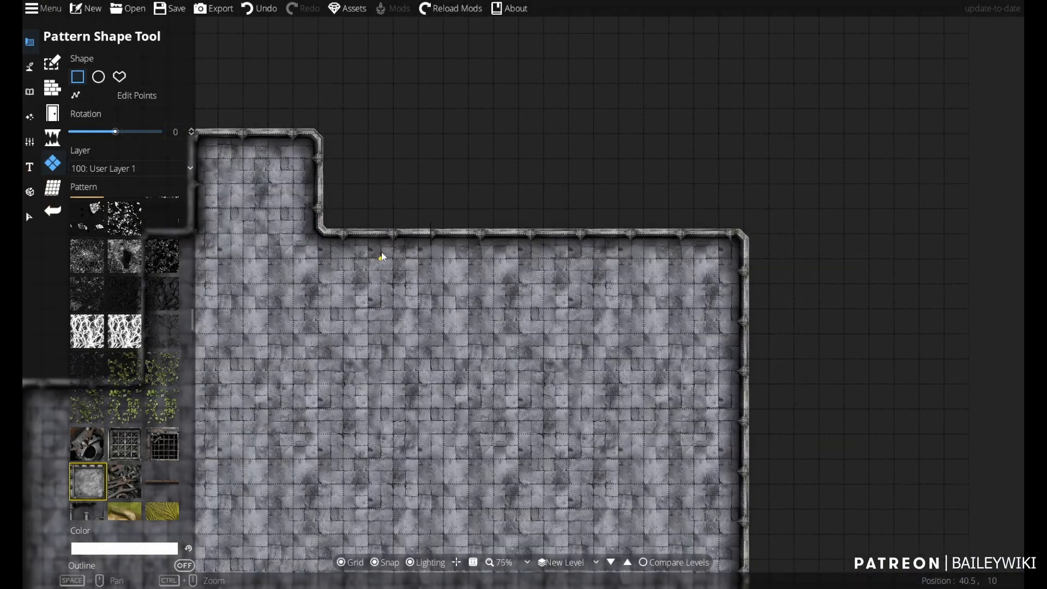
{"action": "left_click", "coordinate": [125, 168]}
{"action": "left_click", "coordinate": [113, 203]}
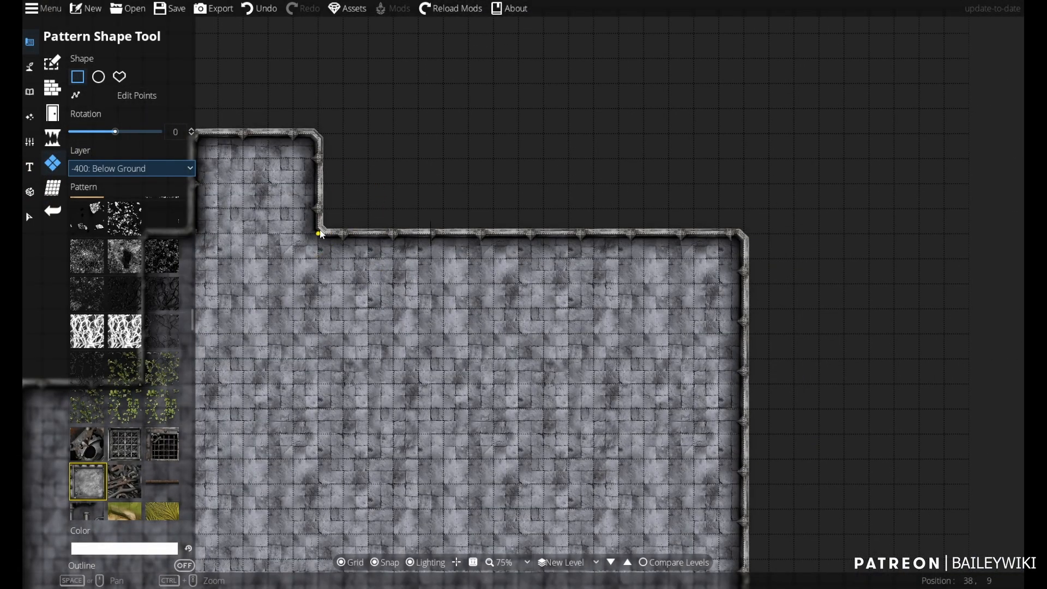
{"action": "left_click_drag", "start_coordinate": [746, 367], "coordinate": [746, 368]}
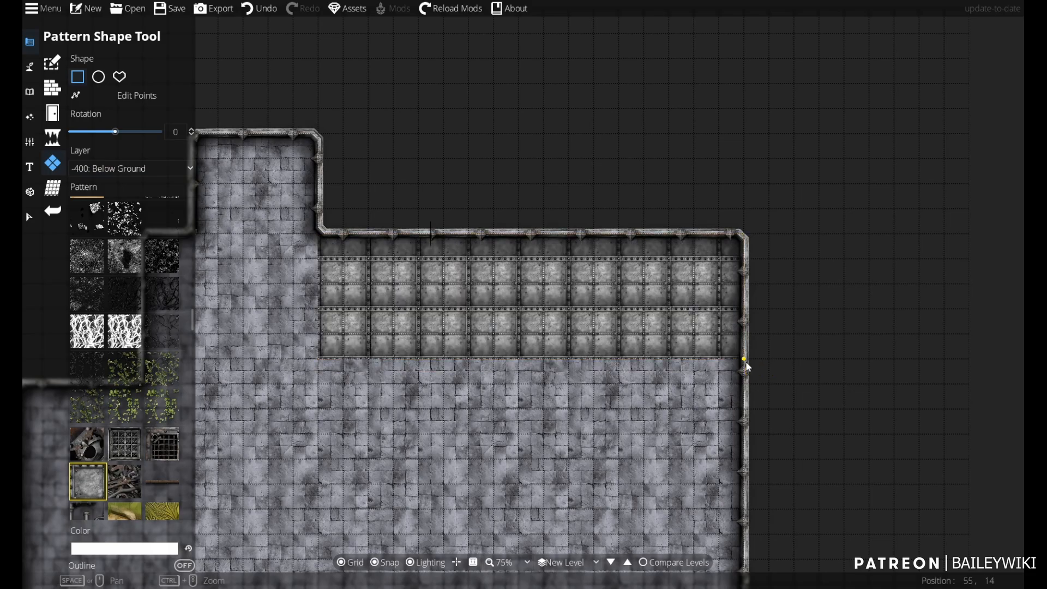
- Draw a 2 by 2 square patch of the crosshatched metal grate pattern at the lower edge of the metal plate floor
{"action": "scroll", "coordinate": [533, 275], "scroll_direction": "up", "scroll_amount": 4}
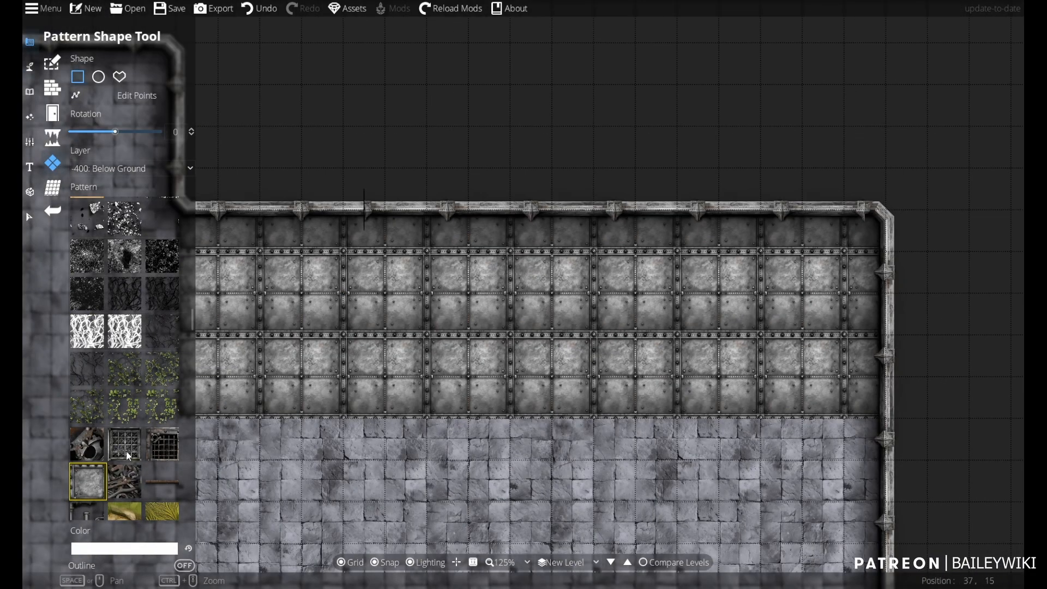
{"action": "left_click", "coordinate": [133, 446]}
{"action": "left_click_drag", "start_coordinate": [284, 387], "coordinate": [377, 317]}
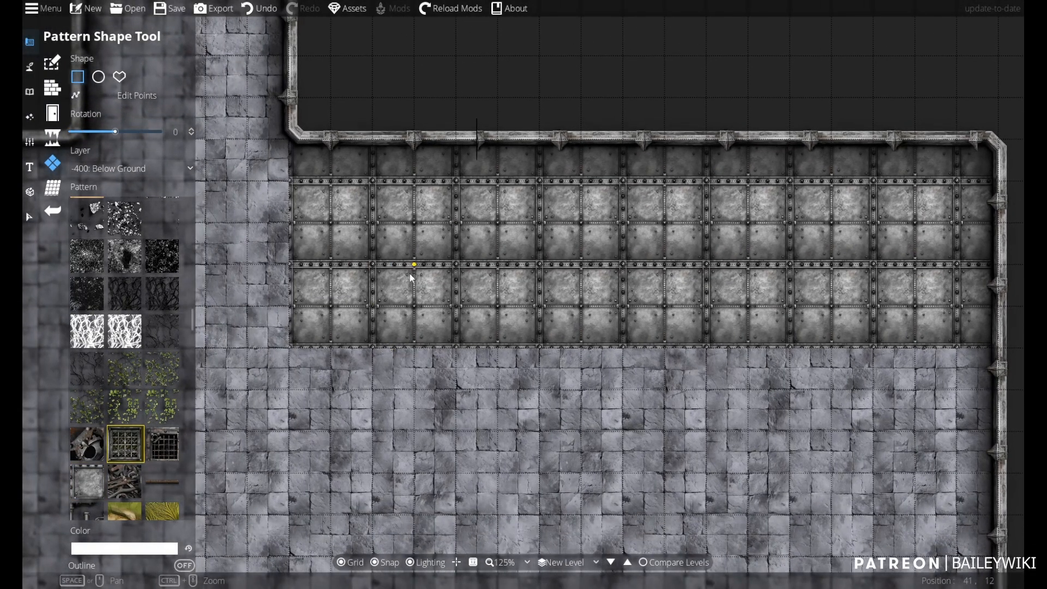
{"action": "left_click_drag", "start_coordinate": [465, 347], "coordinate": [460, 347]}
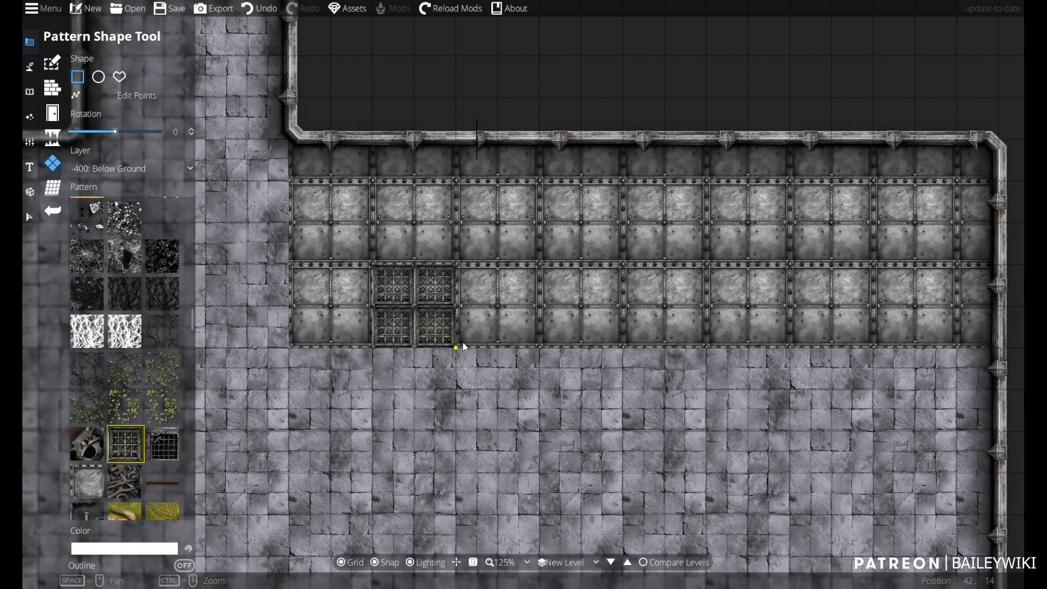
{"action": "scroll", "coordinate": [419, 304], "scroll_direction": "up", "scroll_amount": 8}
{"action": "scroll", "coordinate": [419, 307], "scroll_direction": "down", "scroll_amount": 7}
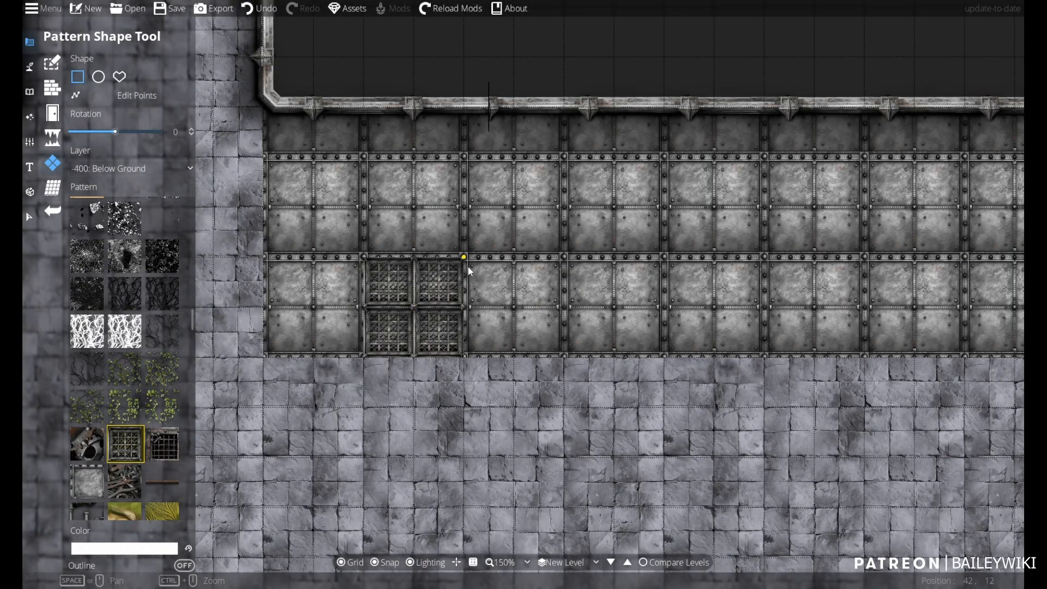
- Hide the grid and examine the grate patch and the surrounding metal plates up close
{"action": "left_click_drag", "start_coordinate": [616, 253], "coordinate": [515, 253]}
{"action": "left_click", "coordinate": [348, 563]}
{"action": "scroll", "coordinate": [309, 316], "scroll_direction": "up", "scroll_amount": 2}
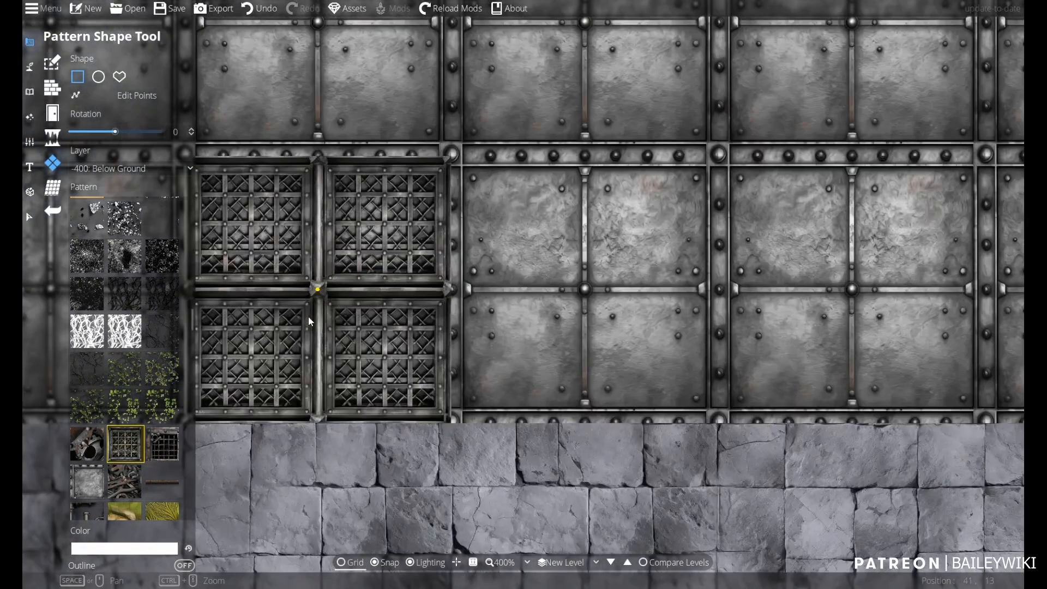
{"action": "scroll", "coordinate": [309, 316], "scroll_direction": "down", "scroll_amount": 2}
{"action": "left_click_drag", "start_coordinate": [555, 366], "coordinate": [486, 369]}
{"action": "scroll", "coordinate": [486, 368], "scroll_direction": "down", "scroll_amount": 1}
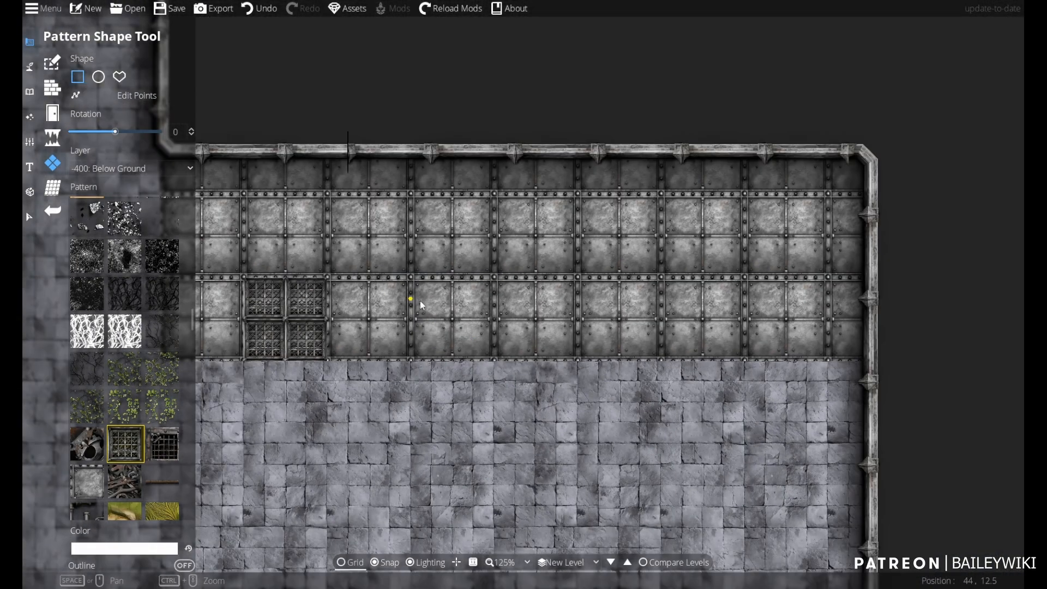
- Add three more 2 by 2 grate patches along the lower edge of the plate floor, spaced two squares apart
{"action": "mouse_move", "coordinate": [411, 280]}
{"action": "left_mouse_down"}
{"action": "mouse_move", "coordinate": [513, 363]}
{"action": "mouse_move", "coordinate": [500, 357]}
{"action": "left_mouse_up"}
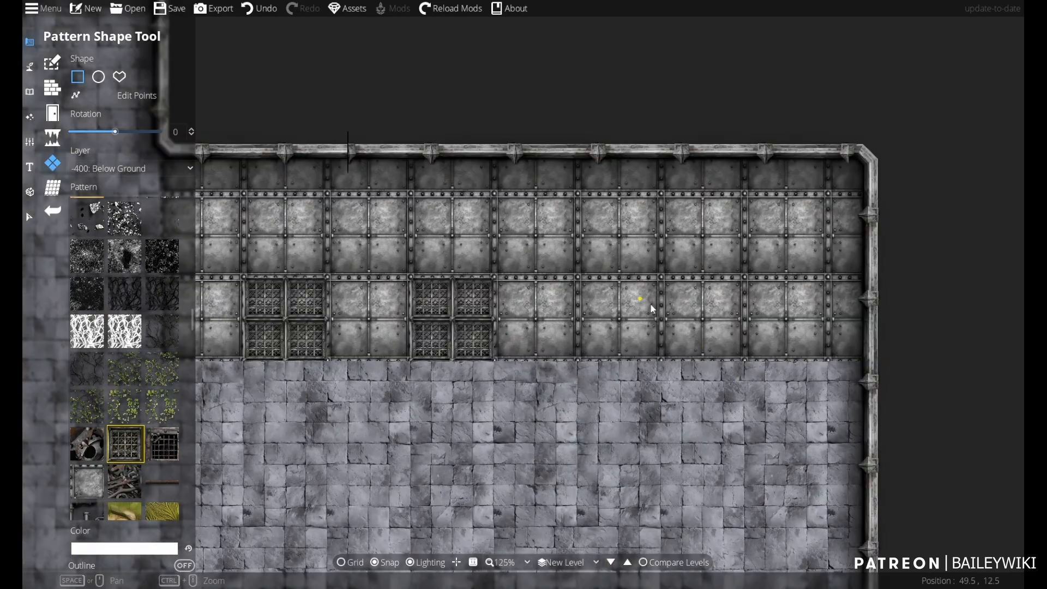
{"action": "left_click_drag", "start_coordinate": [579, 279], "coordinate": [605, 303]}
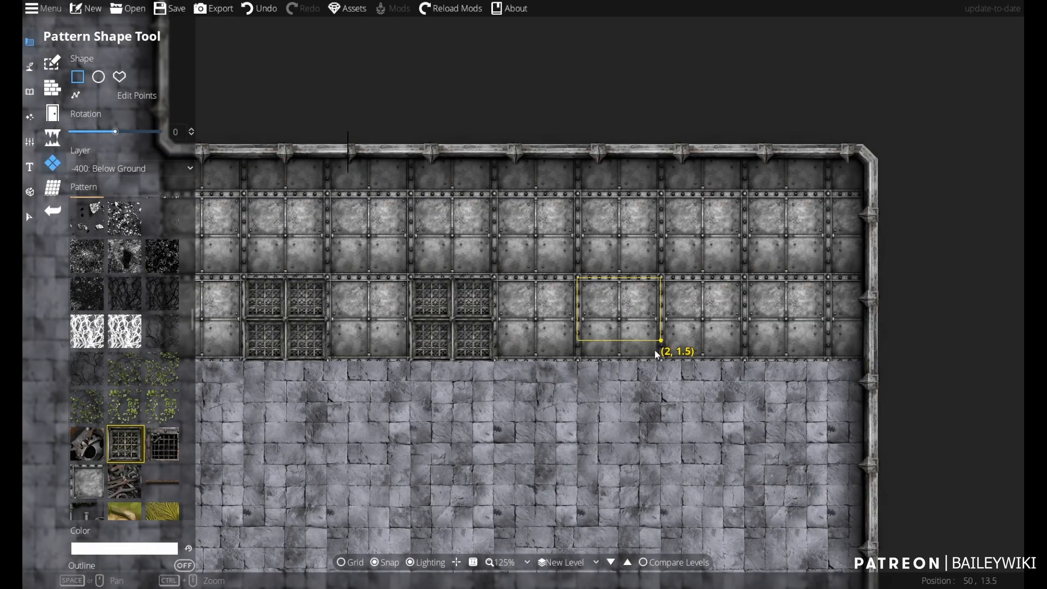
{"action": "left_click_drag", "start_coordinate": [657, 354], "coordinate": [658, 353]}
{"action": "left_click_drag", "start_coordinate": [809, 349], "coordinate": [800, 358]}
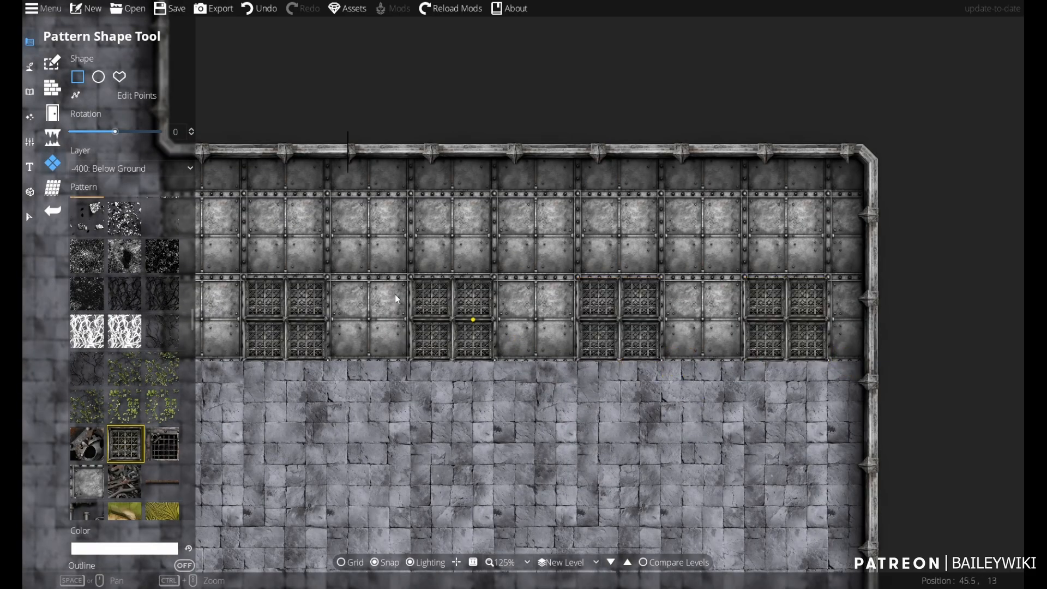
{"action": "left_click_drag", "start_coordinate": [204, 155], "coordinate": [356, 158]}
{"action": "scroll", "coordinate": [355, 156], "scroll_direction": "down", "scroll_amount": 2}
{"action": "scroll", "coordinate": [356, 156], "scroll_direction": "up", "scroll_amount": 2}
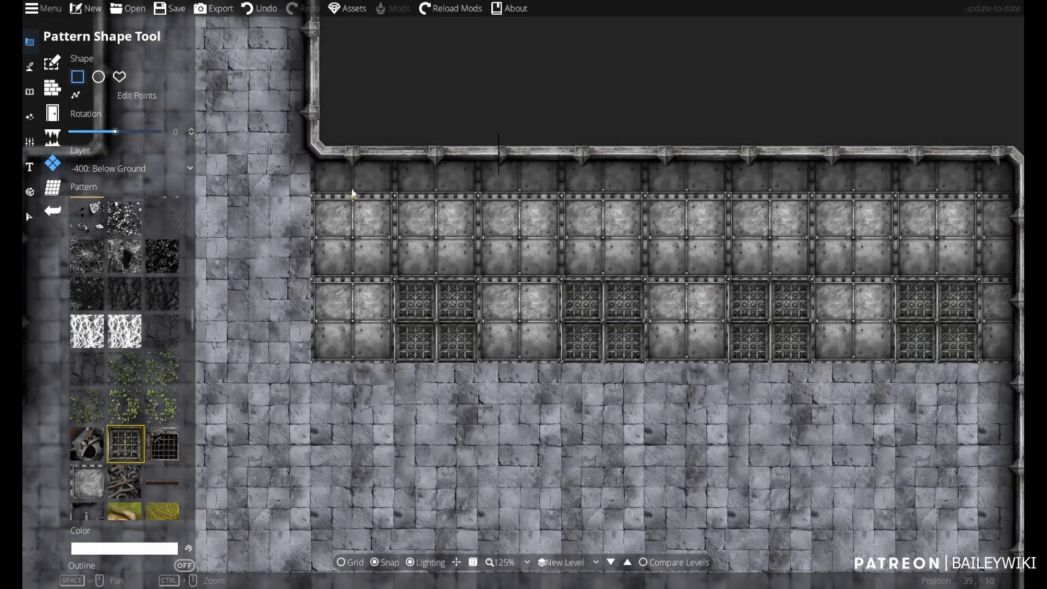
- Return to the Object Tool and browse the kitbash cloth, clockwork kitbashed and pipes kitbashed tags
{"action": "left_click", "coordinate": [30, 91]}
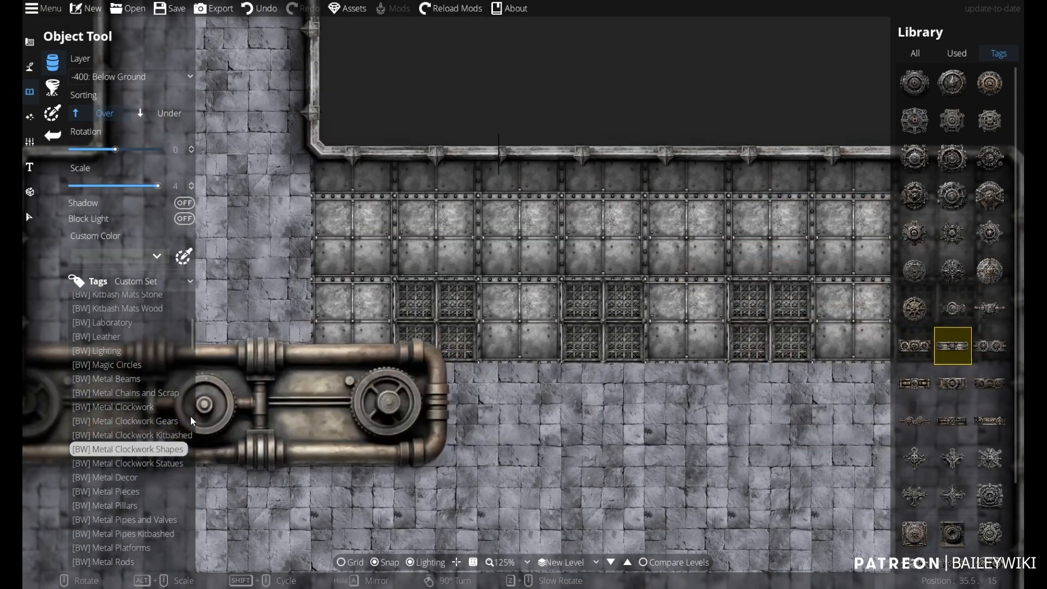
{"action": "scroll", "coordinate": [112, 337], "scroll_direction": "up", "scroll_amount": 3}
{"action": "left_click", "coordinate": [113, 340]}
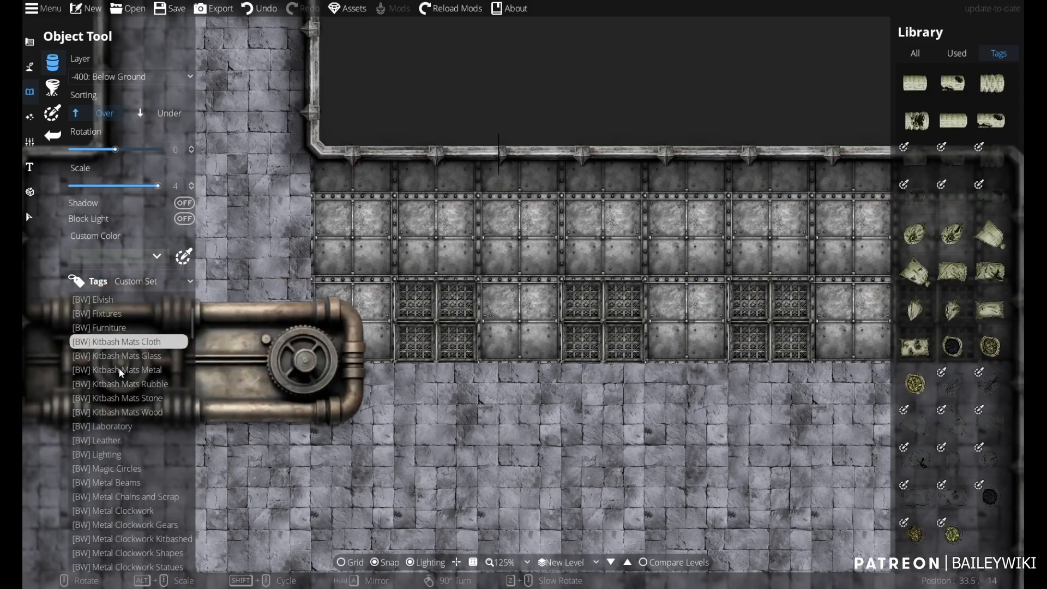
{"action": "scroll", "coordinate": [134, 422], "scroll_direction": "down", "scroll_amount": 4}
{"action": "left_click", "coordinate": [132, 402]}
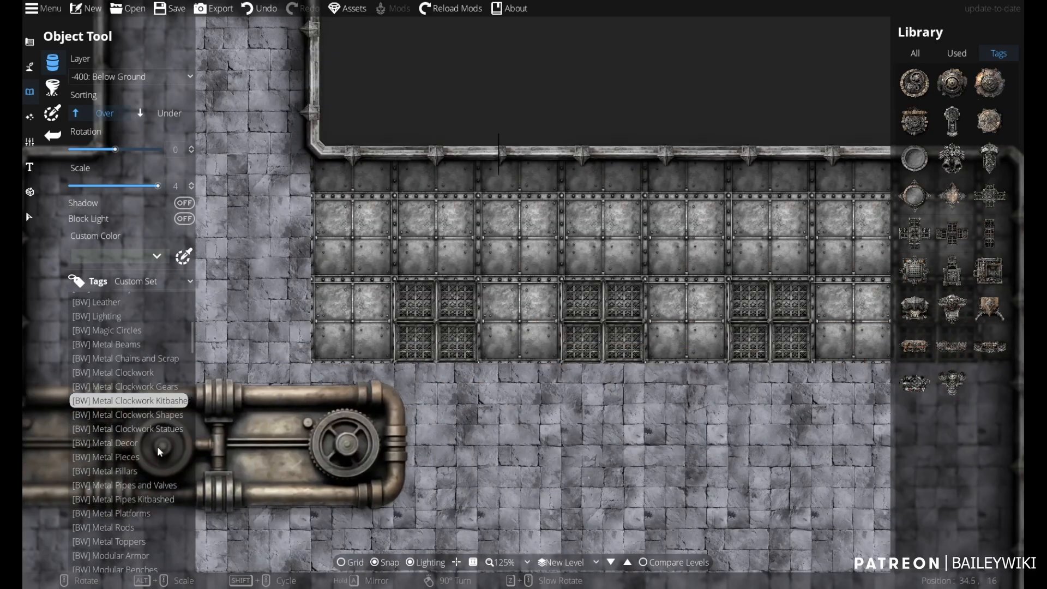
{"action": "left_click", "coordinate": [131, 486]}
{"action": "left_click", "coordinate": [139, 497]}
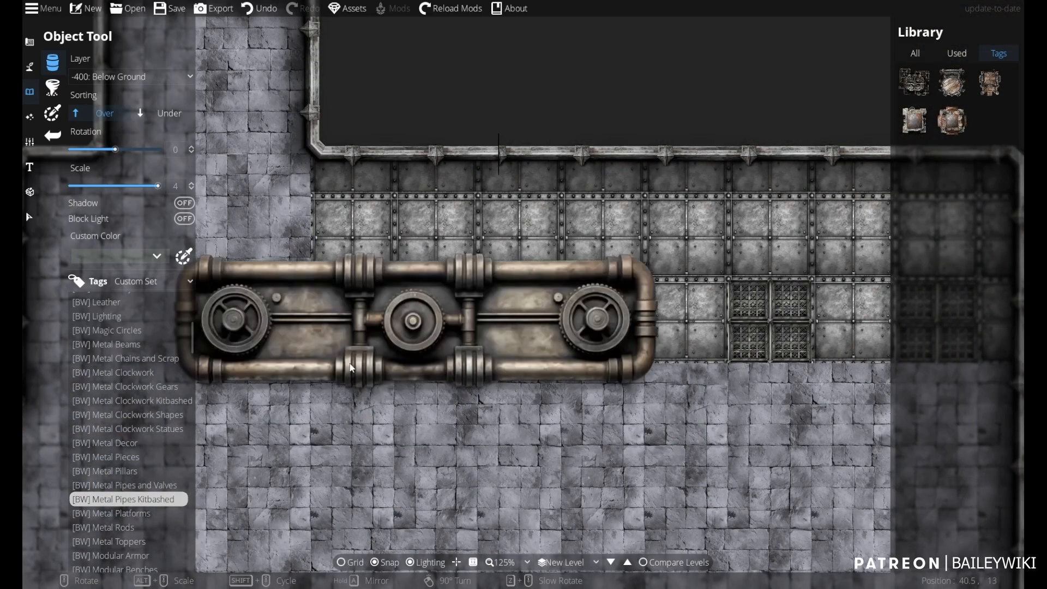
- Pick the wide pipe and gauge machine from [BW] Metal Pipes and Valves and set its scale to 1.2
{"action": "left_click", "coordinate": [130, 487]}
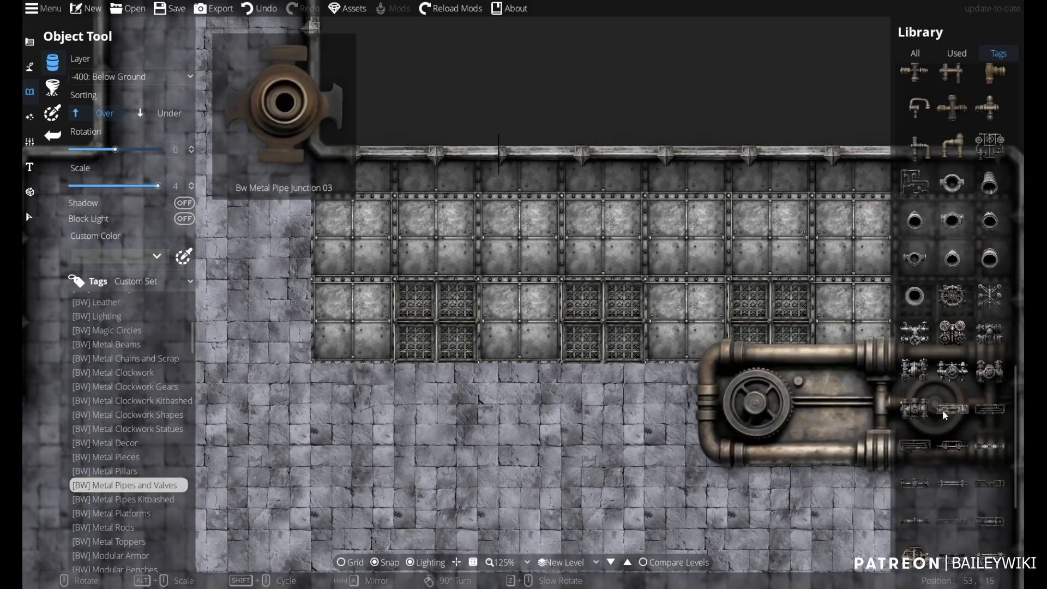
{"action": "scroll", "coordinate": [943, 410], "scroll_direction": "down", "scroll_amount": 3}
{"action": "left_click", "coordinate": [953, 548]}
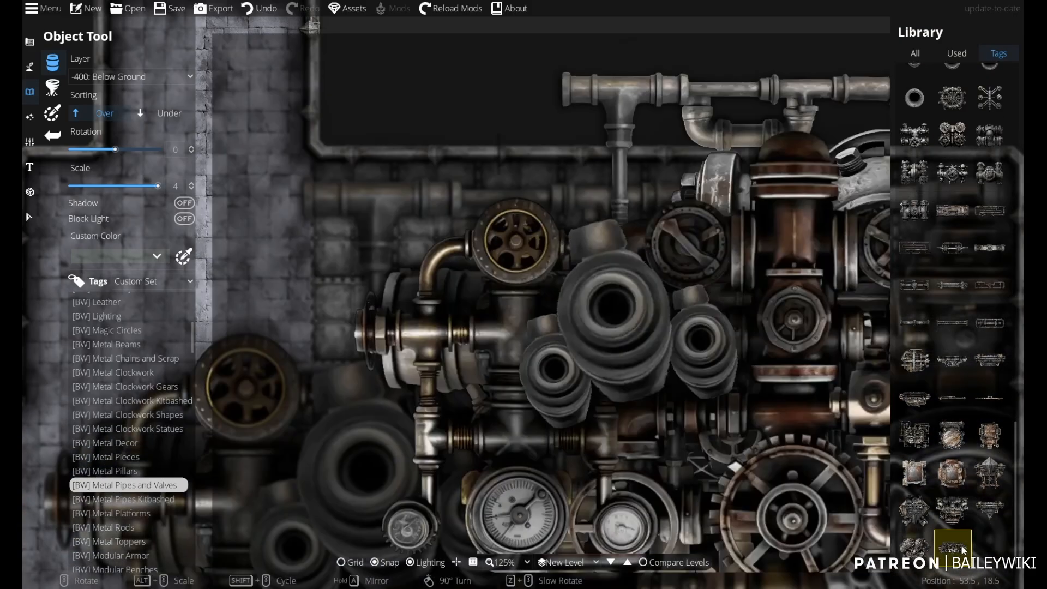
{"action": "scroll", "coordinate": [637, 292], "scroll_direction": "down", "scroll_amount": 2}
{"action": "scroll", "coordinate": [654, 256], "scroll_direction": "down", "scroll_amount": 6}
{"action": "scroll", "coordinate": [600, 278], "scroll_direction": "down", "scroll_amount": 3}
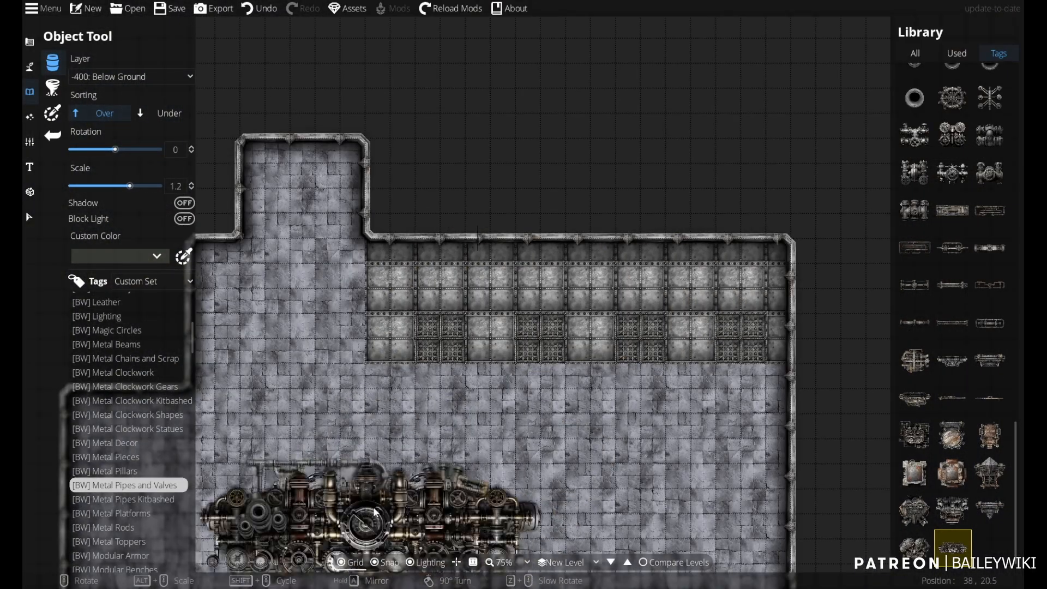
- Place the wide pipe and gauge machine on layer 700: Above Walls at scale 1.1, centred across the upper wall above the plate floor
{"action": "left_click", "coordinate": [128, 77]}
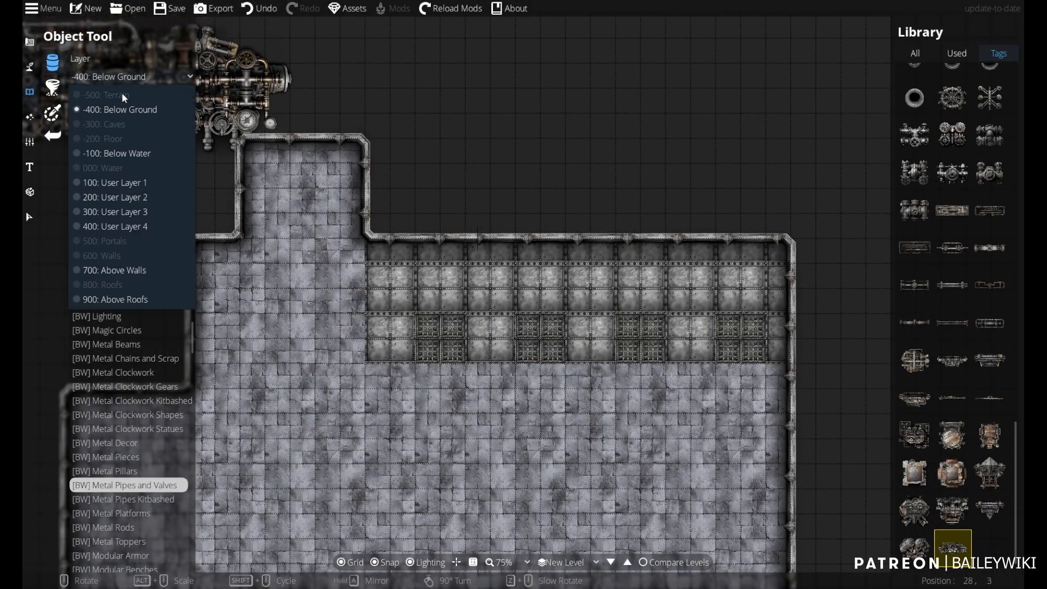
{"action": "left_click", "coordinate": [135, 270]}
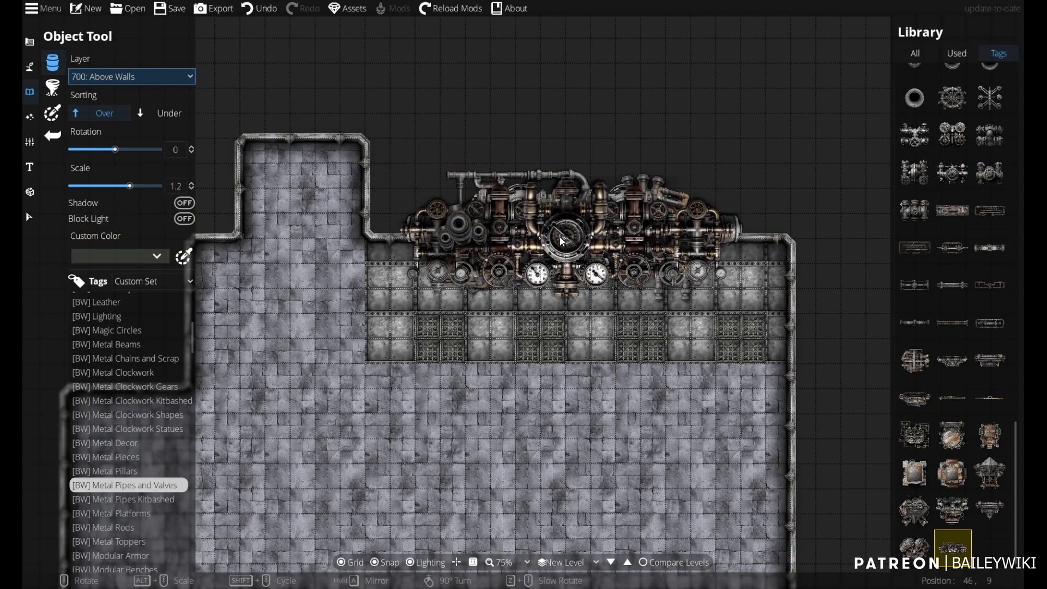
{"action": "scroll", "coordinate": [562, 250], "scroll_direction": "up", "scroll_amount": 3}
{"action": "scroll", "coordinate": [562, 250], "scroll_direction": "down", "scroll_amount": 2}
{"action": "left_click_drag", "start_coordinate": [562, 250], "coordinate": [474, 204]}
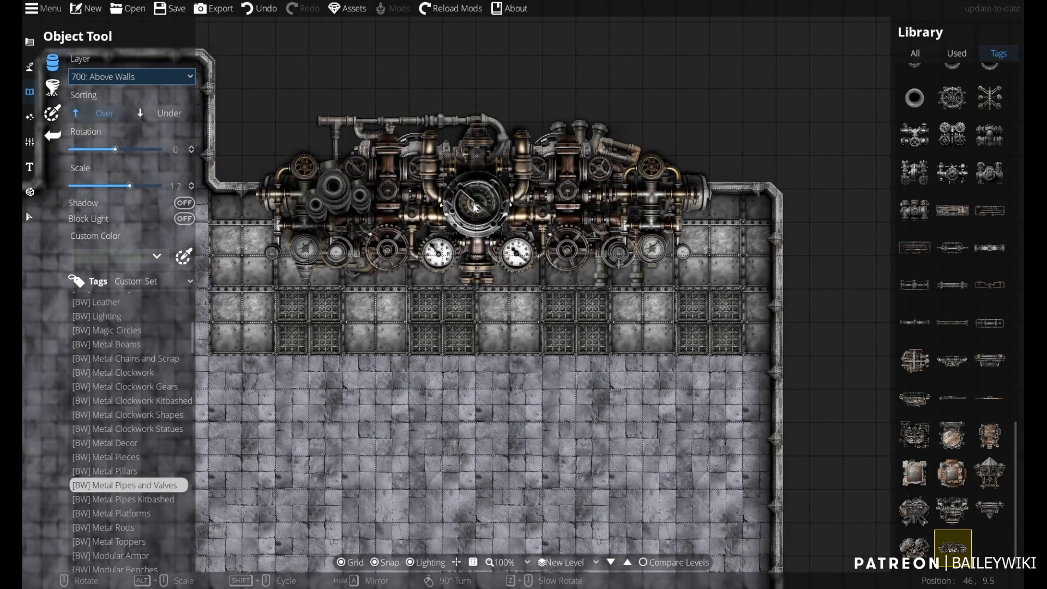
{"action": "scroll", "coordinate": [475, 207], "scroll_direction": "down", "scroll_amount": 1, "text": "alt"}
{"action": "left_click", "coordinate": [475, 207]}
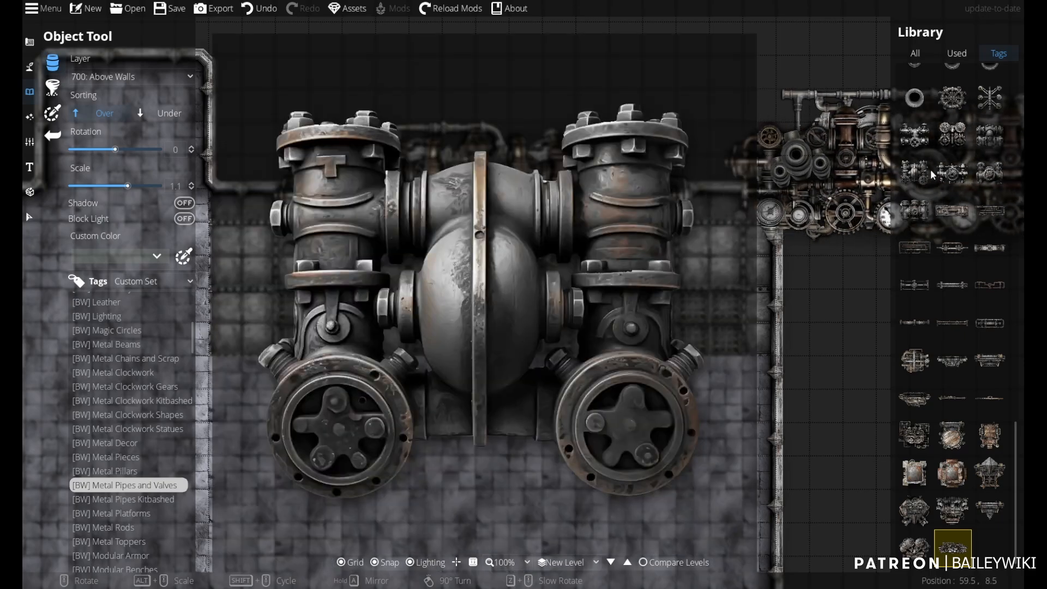
- Place a round valve assembly at scale 0.8 under each end of the gauge machine, rotated 90 at one end and -90 at the other
{"action": "left_click", "coordinate": [952, 174]}
{"action": "left_click", "coordinate": [168, 108]}
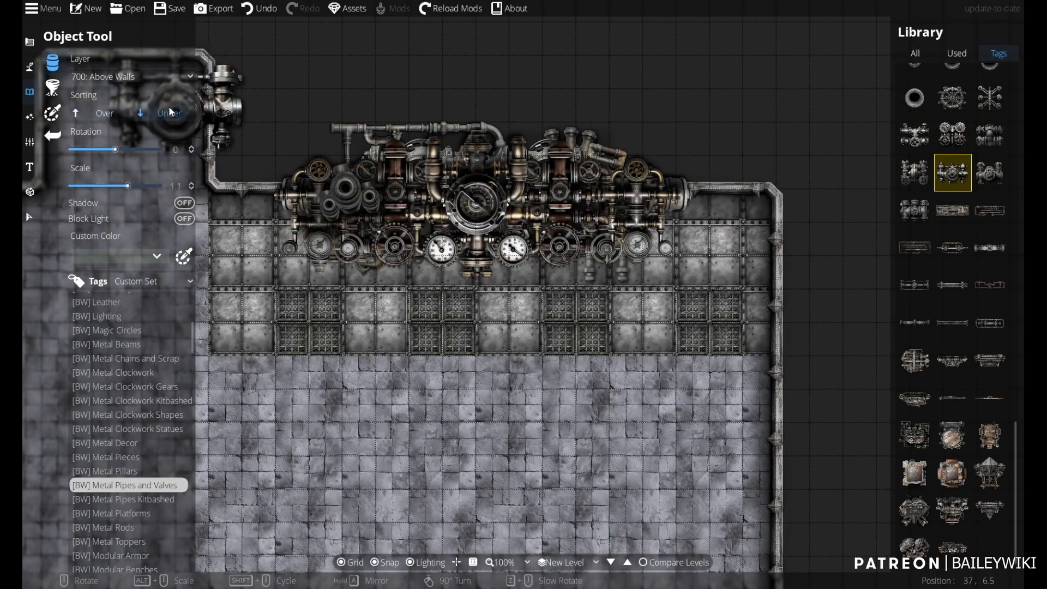
{"action": "left_click_drag", "start_coordinate": [371, 169], "coordinate": [444, 180]}
{"action": "right_click", "coordinate": [344, 203]}
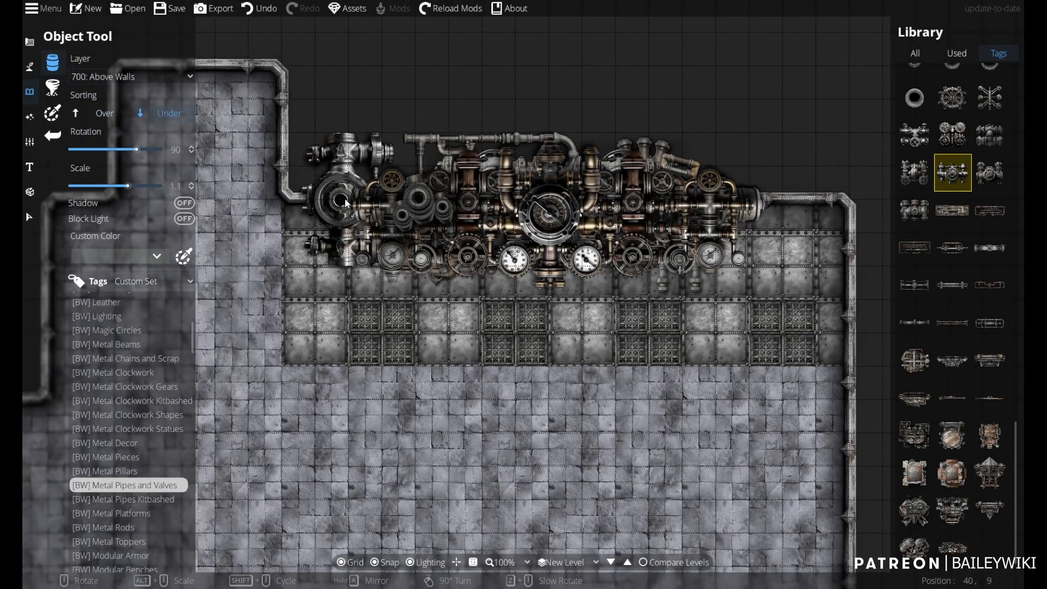
{"action": "left_click_drag", "start_coordinate": [365, 208], "coordinate": [485, 241]}
{"action": "scroll", "coordinate": [485, 241], "scroll_direction": "up", "scroll_amount": 2, "text": "ctrl"}
{"action": "scroll", "coordinate": [487, 241], "scroll_direction": "down", "scroll_amount": 3, "text": "alt"}
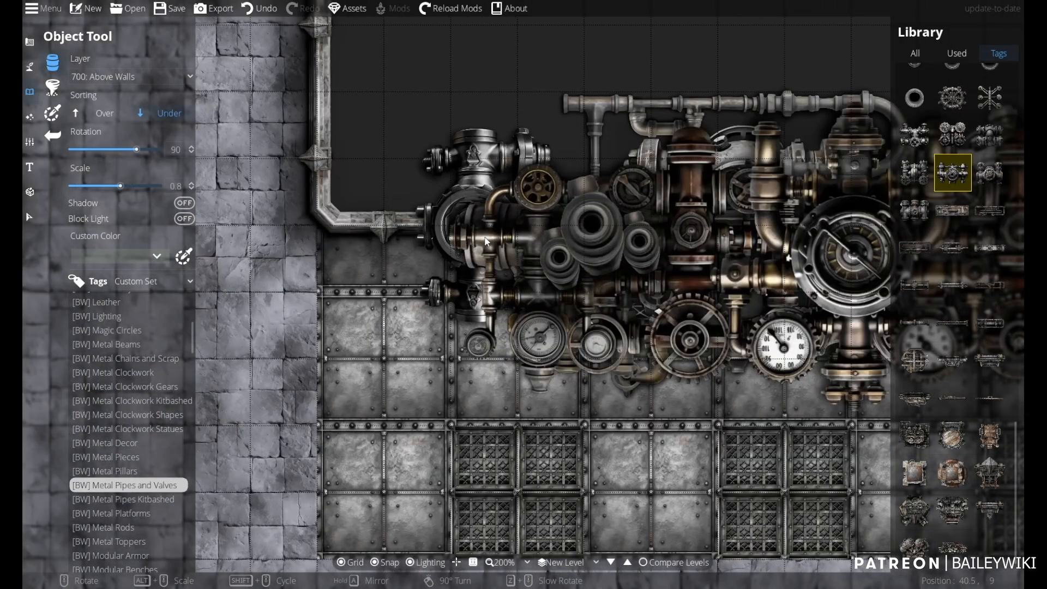
{"action": "scroll", "coordinate": [487, 242], "scroll_direction": "down", "scroll_amount": 4, "text": "ctrl"}
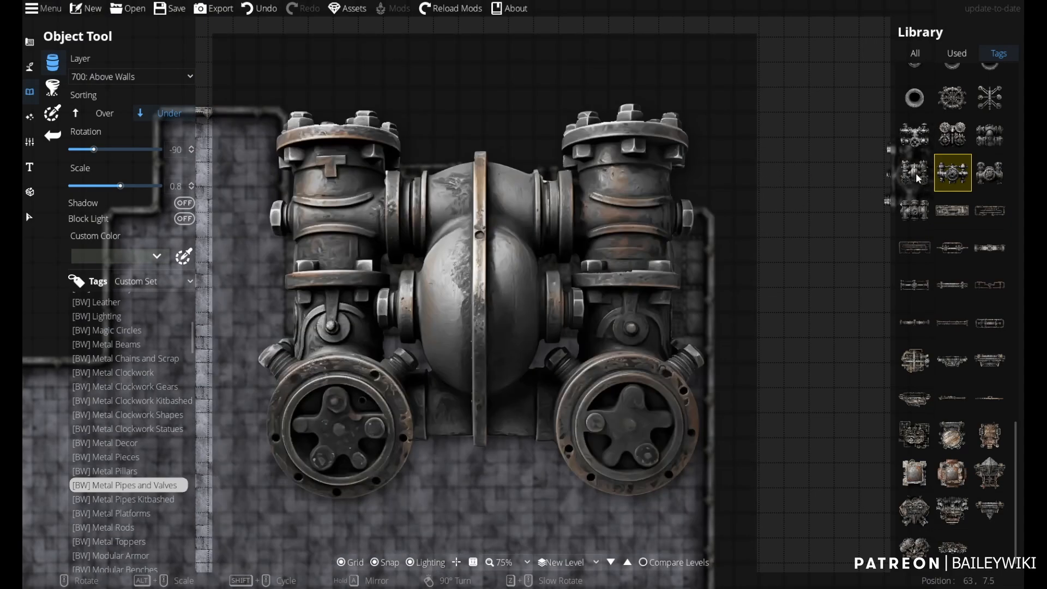
- Place the twin-cylinder pump over the centre of the gauge machine, rotated -180 at scale 1.4 with Over sorting
{"action": "left_click", "coordinate": [915, 173]}
{"action": "left_click", "coordinate": [112, 117]}
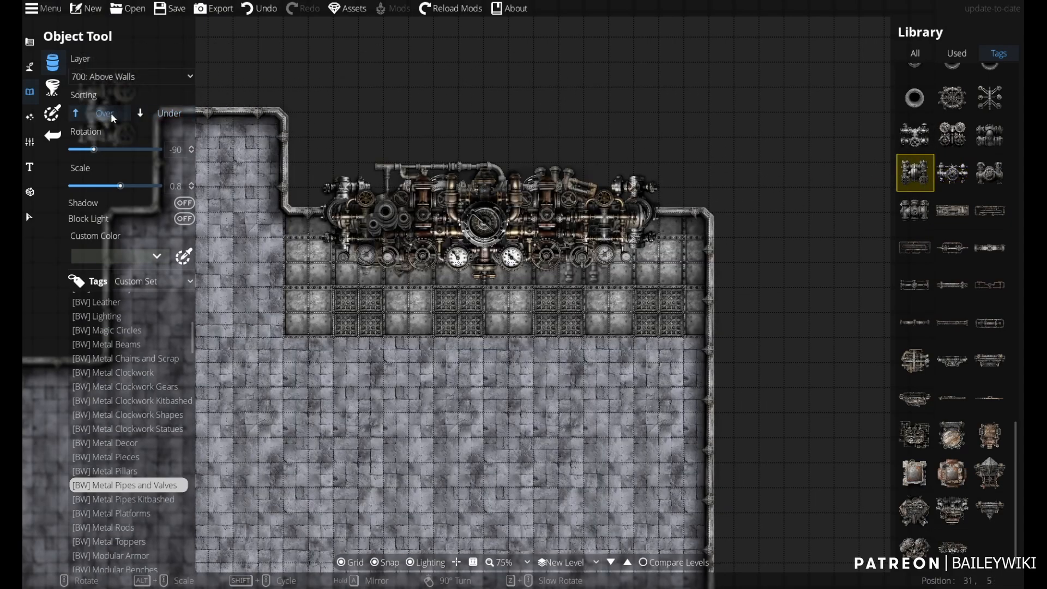
{"action": "scroll", "coordinate": [497, 181], "scroll_direction": "up", "scroll_amount": 4, "text": "ctrl"}
{"action": "scroll", "coordinate": [502, 189], "scroll_direction": "up", "scroll_amount": 6, "text": "alt"}
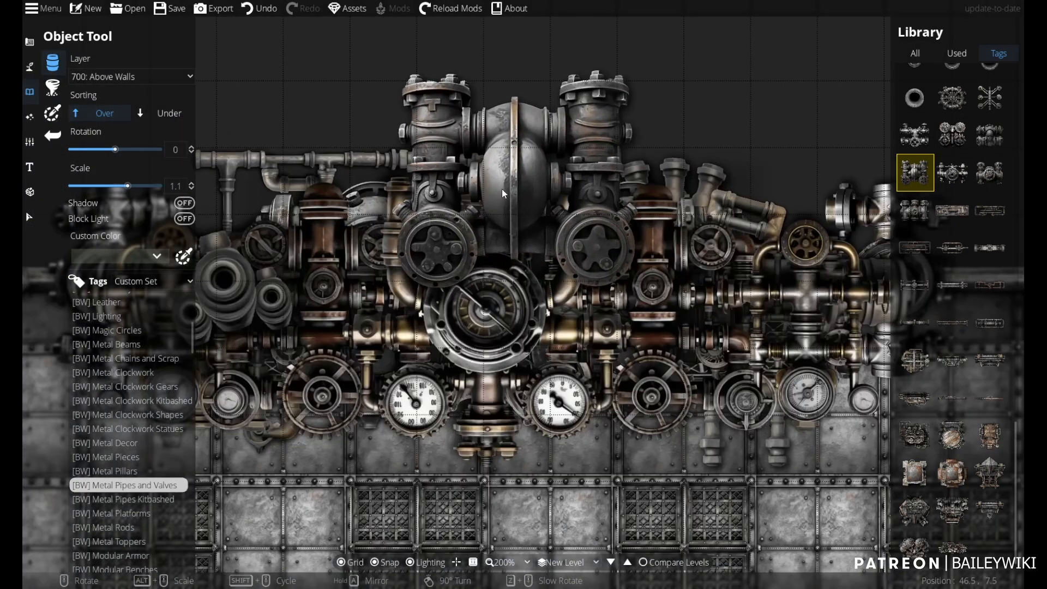
{"action": "scroll", "coordinate": [495, 182], "scroll_direction": "down", "scroll_amount": 3, "text": "ctrl"}
{"action": "scroll", "coordinate": [496, 182], "scroll_direction": "down", "scroll_amount": 6}
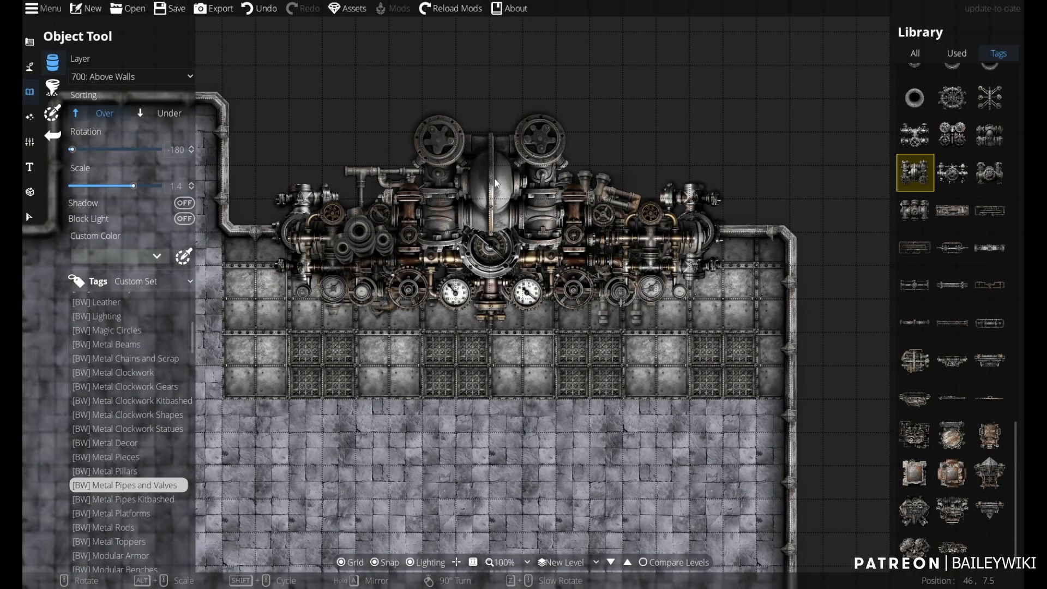
{"action": "scroll", "coordinate": [496, 183], "scroll_direction": "down", "scroll_amount": 12}
{"action": "scroll", "coordinate": [496, 183], "scroll_direction": "down", "scroll_amount": 3, "text": "ctrl"}
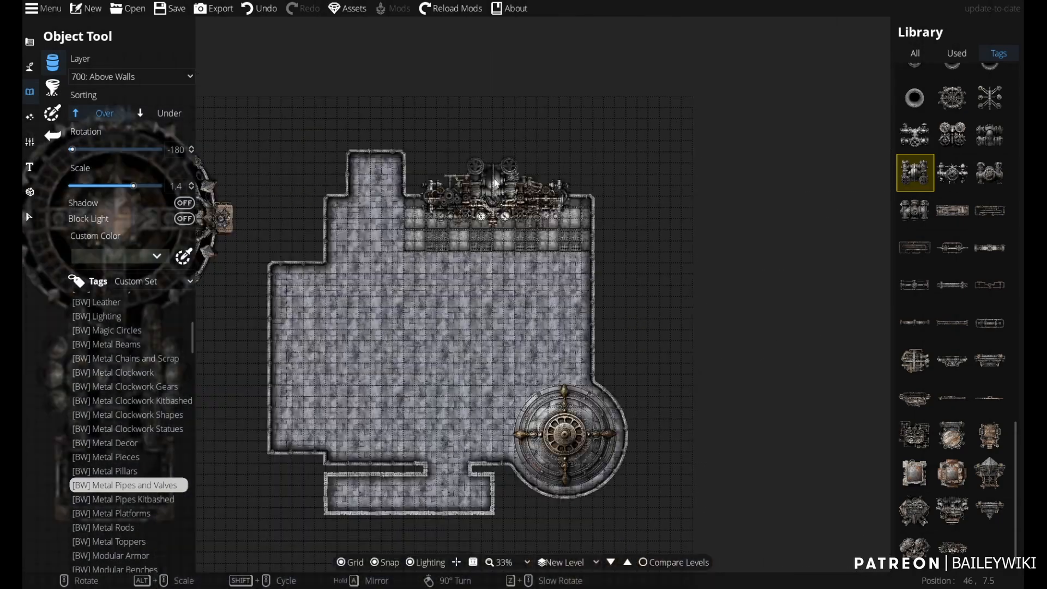
{"action": "scroll", "coordinate": [497, 183], "scroll_direction": "up", "scroll_amount": 4, "text": "ctrl"}
{"action": "left_click", "coordinate": [494, 182]}
{"action": "left_click_drag", "start_coordinate": [494, 182], "coordinate": [489, 118]}
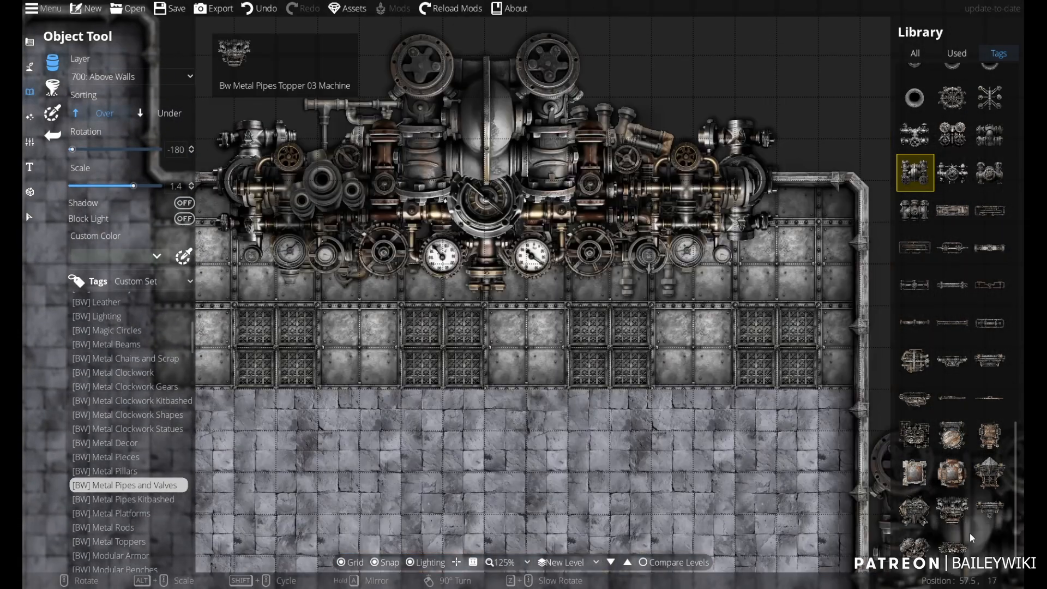
- Place the angular metal pipe machine at scale 0.8 with Under sorting, angled across the upper-right wall corner beside the gauge machine
{"action": "mouse_move", "coordinate": [952, 548]}
{"action": "left_click", "coordinate": [915, 510]}
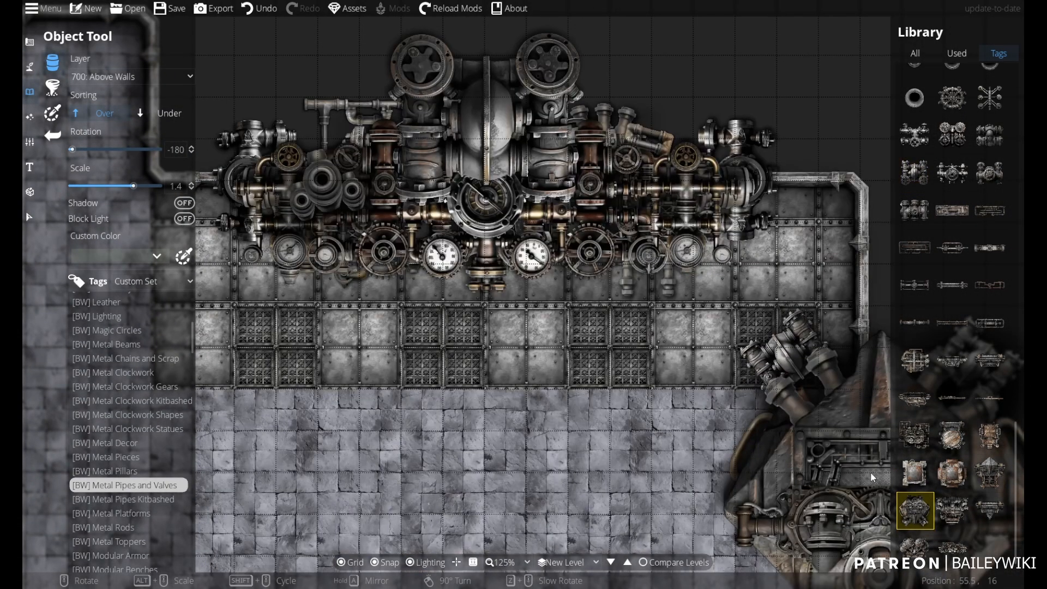
{"action": "scroll", "coordinate": [762, 388], "scroll_direction": "down", "scroll_amount": 3, "text": "alt"}
{"action": "scroll", "coordinate": [764, 376], "scroll_direction": "down", "scroll_amount": 6}
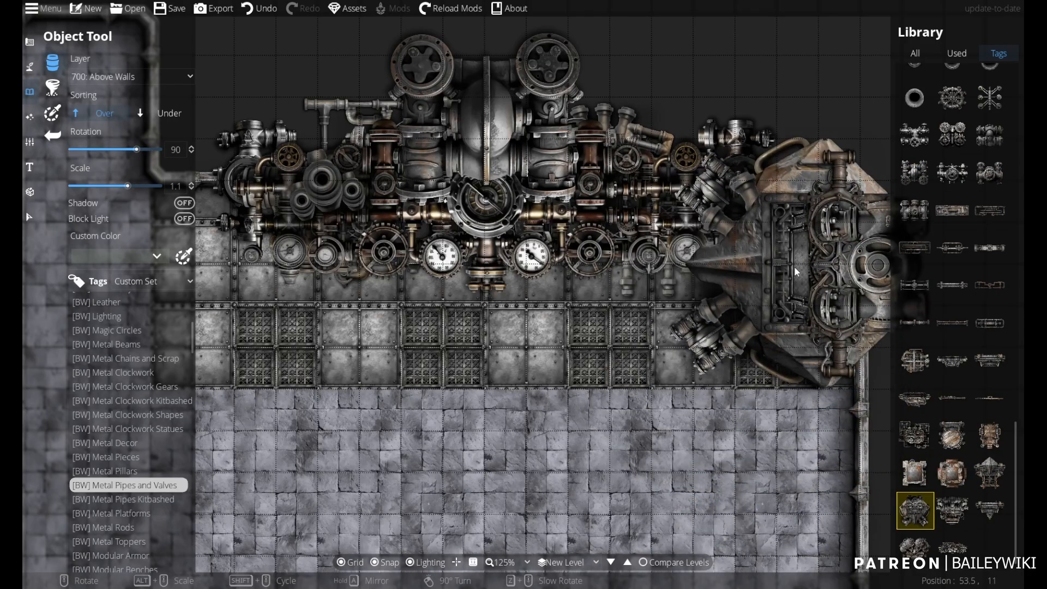
{"action": "left_click_drag", "start_coordinate": [795, 268], "coordinate": [735, 260]}
{"action": "scroll", "coordinate": [735, 261], "scroll_direction": "down", "scroll_amount": 1}
{"action": "scroll", "coordinate": [734, 261], "scroll_direction": "up", "scroll_amount": 1}
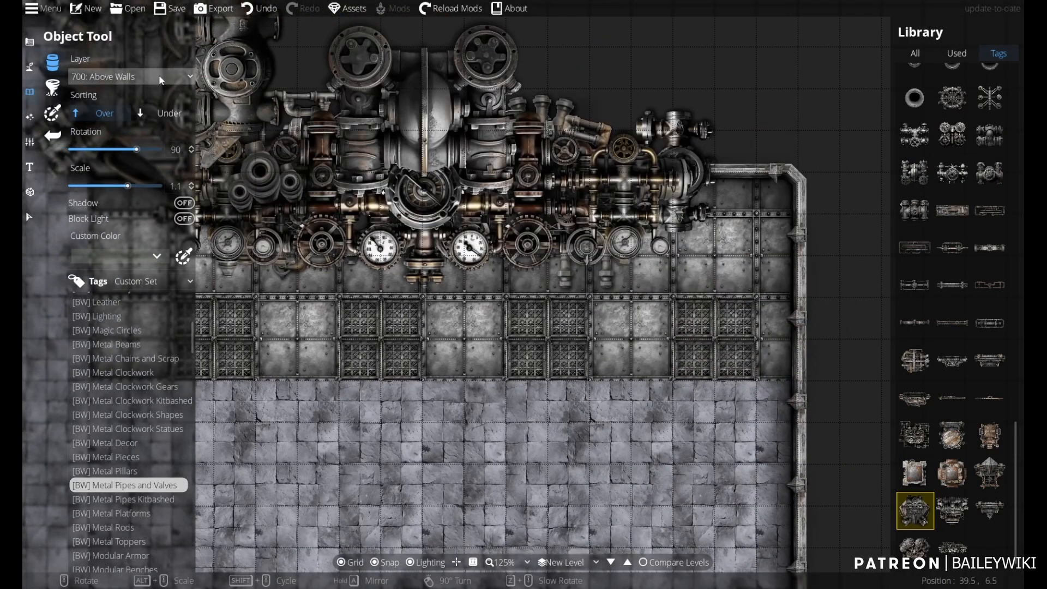
{"action": "left_click", "coordinate": [169, 113]}
{"action": "scroll", "coordinate": [738, 259], "scroll_direction": "down", "scroll_amount": 3}
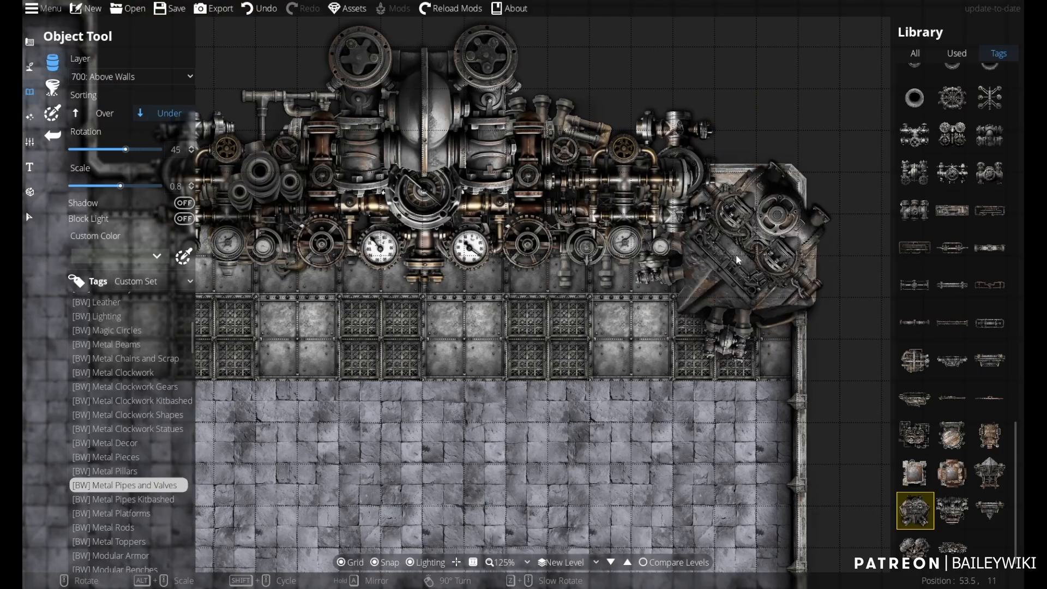
{"action": "scroll", "coordinate": [737, 245], "scroll_direction": "up", "scroll_amount": 5}
{"action": "scroll", "coordinate": [735, 239], "scroll_direction": "down", "scroll_amount": 4}
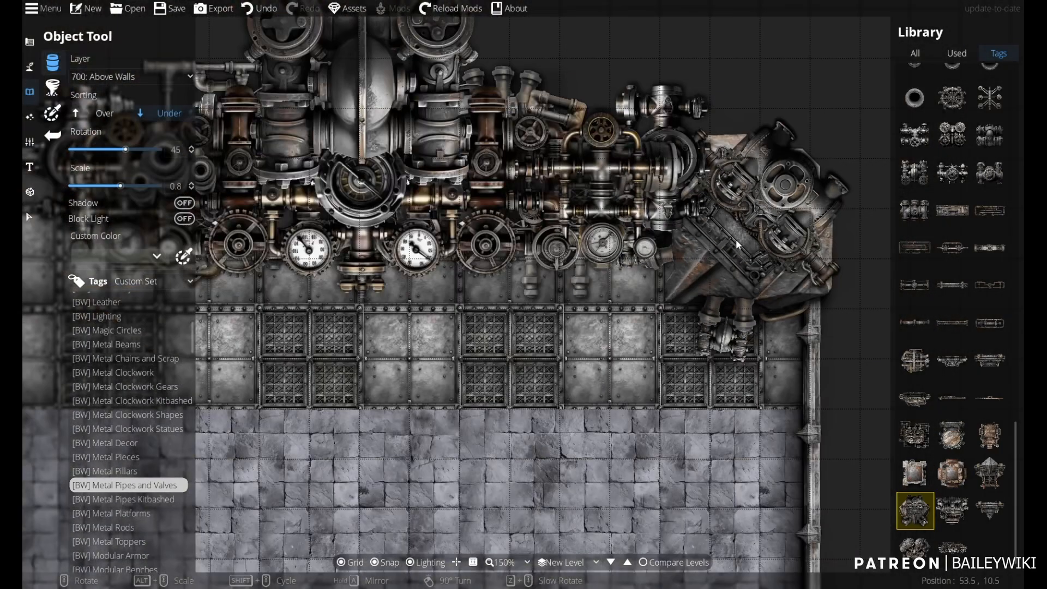
{"action": "scroll", "coordinate": [736, 238], "scroll_direction": "down", "scroll_amount": 1}
{"action": "left_click", "coordinate": [736, 239]}
- Place a matching angular machine rotated -30 at the opposite end of the gauge machine, by the upper-left wall corner
{"action": "left_click_drag", "start_coordinate": [267, 237], "coordinate": [600, 234]}
{"action": "scroll", "coordinate": [371, 205], "scroll_direction": "down", "scroll_amount": 3}
{"action": "scroll", "coordinate": [371, 205], "scroll_direction": "down", "scroll_amount": 2}
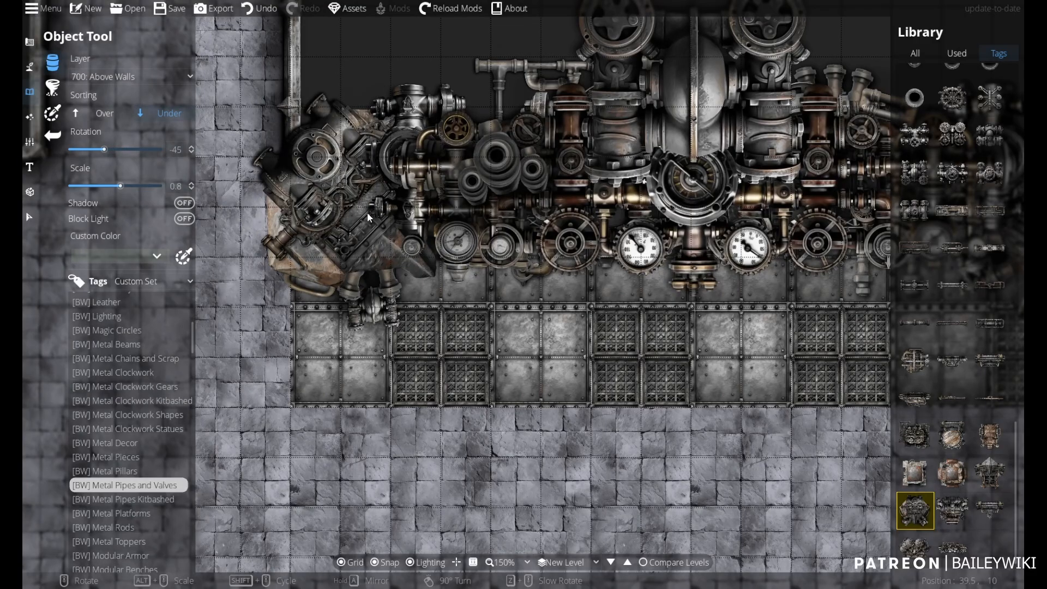
{"action": "scroll", "coordinate": [367, 212], "scroll_direction": "up", "scroll_amount": 1}
{"action": "left_click_drag", "start_coordinate": [368, 212], "coordinate": [218, 197]}
{"action": "left_click", "coordinate": [218, 197]}
{"action": "scroll", "coordinate": [450, 245], "scroll_direction": "down", "scroll_amount": 1}
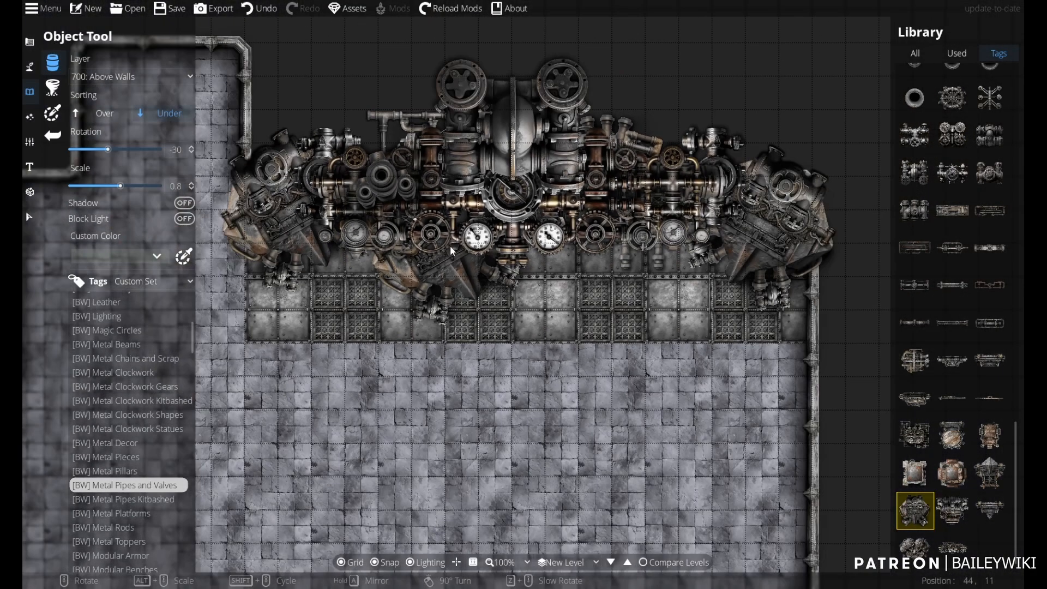
{"action": "scroll", "coordinate": [450, 245], "scroll_direction": "up", "scroll_amount": 1}
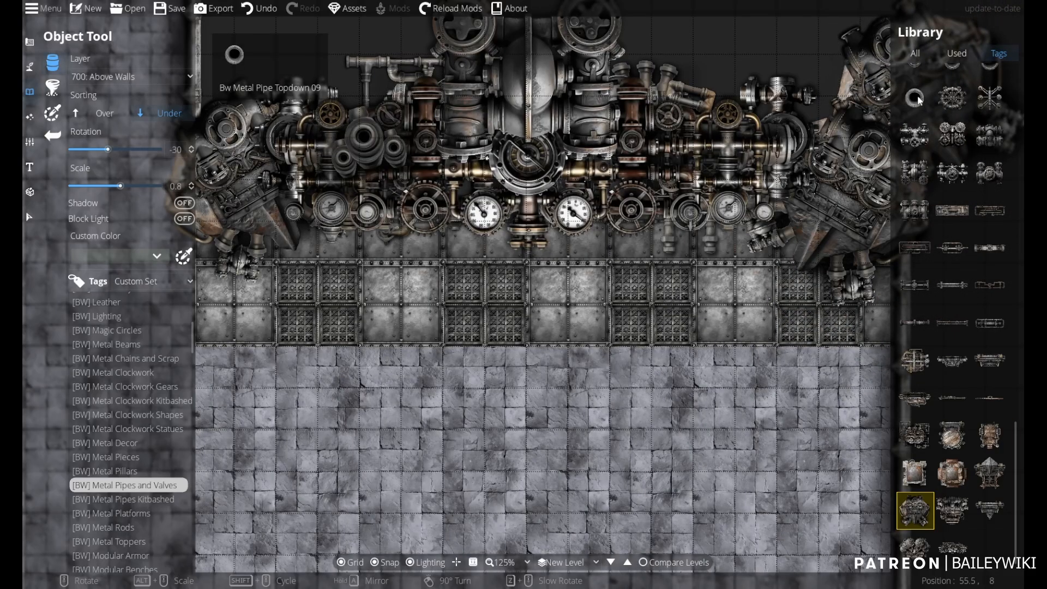
- Place the long pipe bank machine, rotated 90 at scale 0.8, along the right wall below the corner machine
{"action": "mouse_move", "coordinate": [919, 100]}
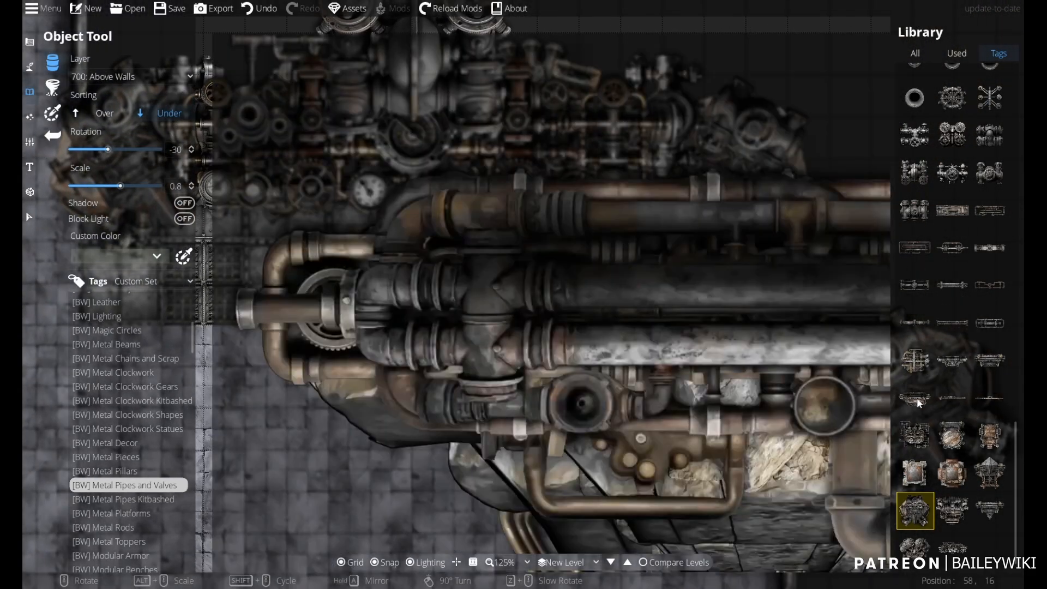
{"action": "left_click", "coordinate": [917, 398]}
{"action": "scroll", "coordinate": [764, 305], "scroll_direction": "up", "scroll_amount": 8}
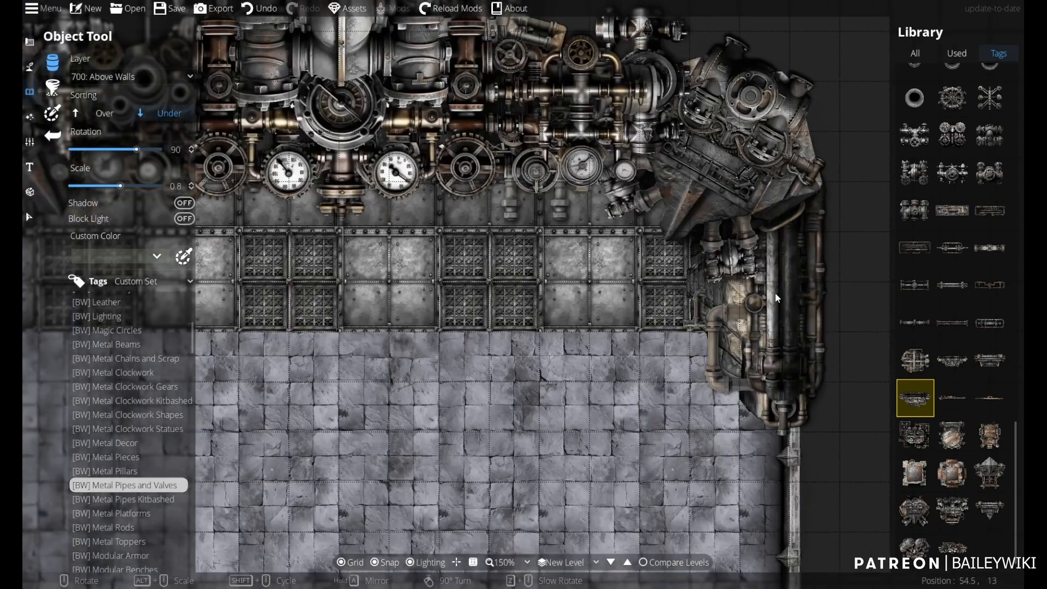
{"action": "scroll", "coordinate": [777, 292], "scroll_direction": "up", "scroll_amount": 4}
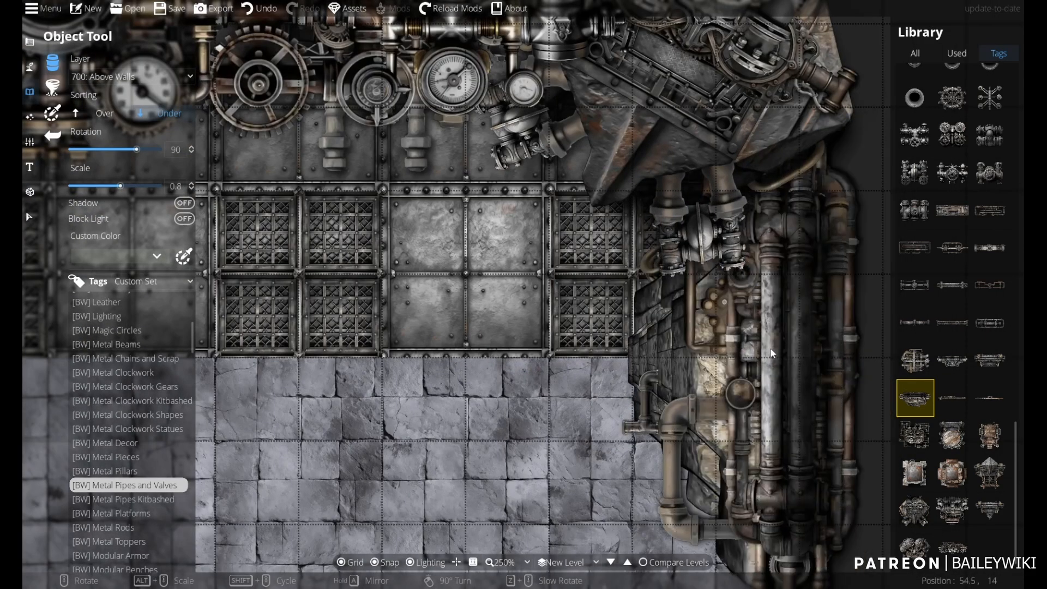
{"action": "scroll", "coordinate": [772, 353], "scroll_direction": "down", "scroll_amount": 5}
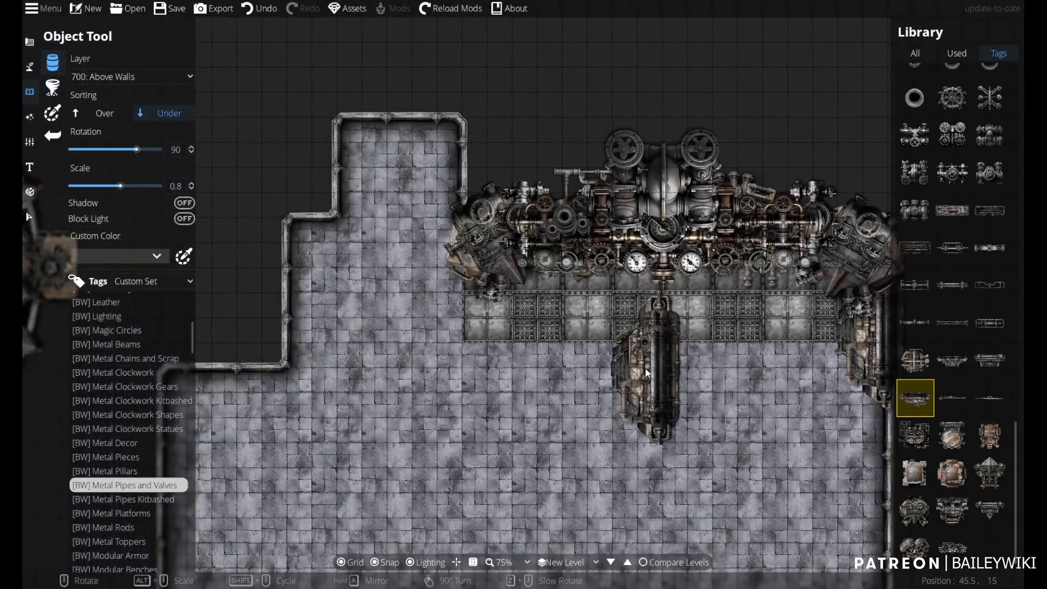
- Try a copy of the pipe bank rotated -90 below the left corner machine, and undo its placement
{"action": "left_click_drag", "start_coordinate": [592, 385], "coordinate": [499, 363]}
{"action": "left_click_drag", "start_coordinate": [330, 384], "coordinate": [465, 394]}
{"action": "right_click", "coordinate": [485, 371]}
{"action": "right_click", "coordinate": [504, 346]}
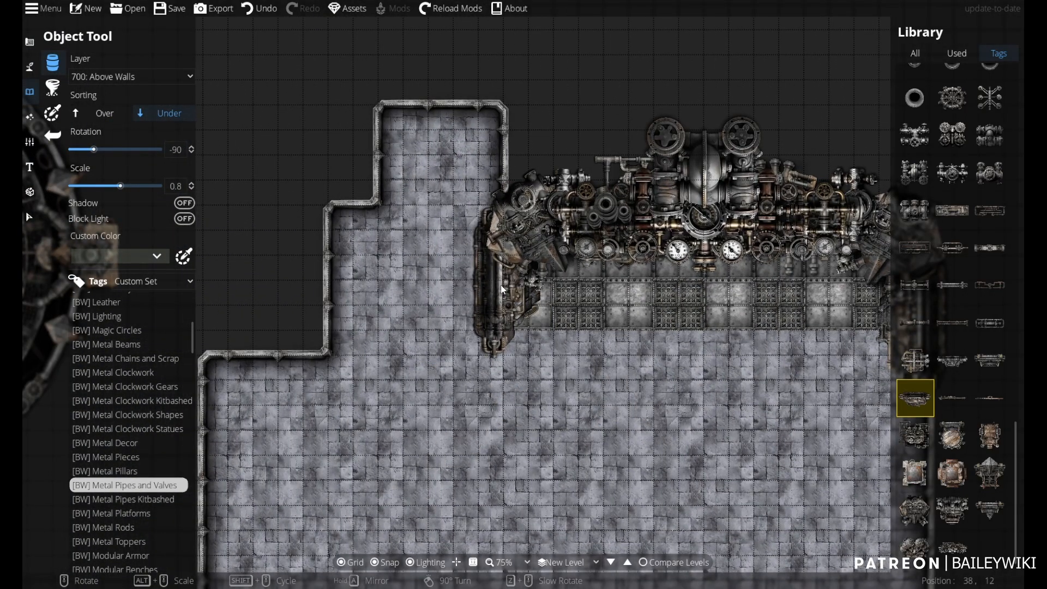
{"action": "scroll", "coordinate": [503, 290], "scroll_direction": "up", "scroll_amount": 3}
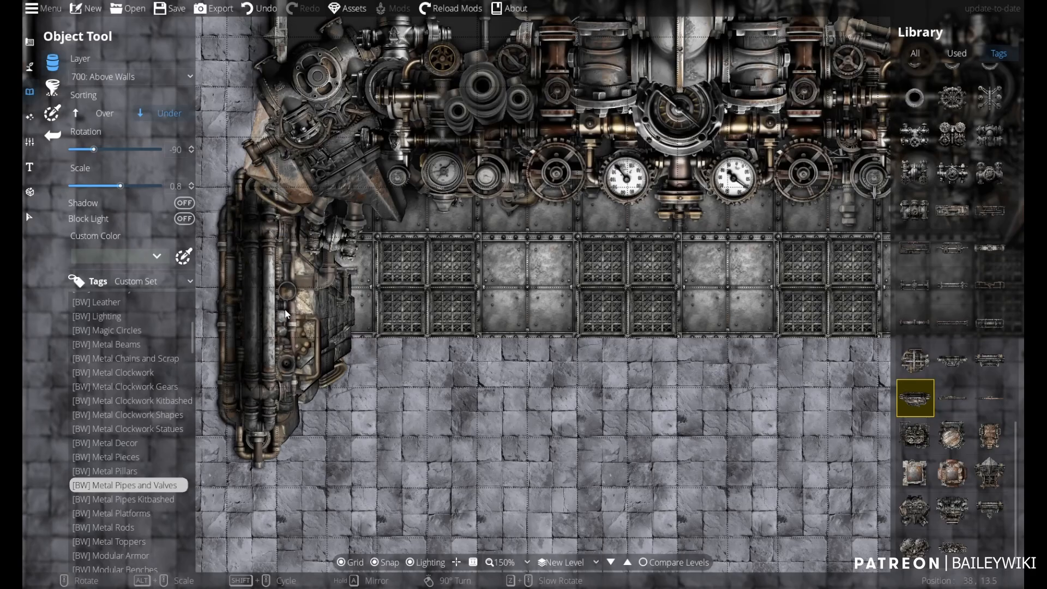
{"action": "left_click", "coordinate": [285, 315]}
{"action": "scroll", "coordinate": [312, 335], "scroll_direction": "down", "scroll_amount": 4}
{"action": "scroll", "coordinate": [339, 401], "scroll_direction": "up", "scroll_amount": 4}
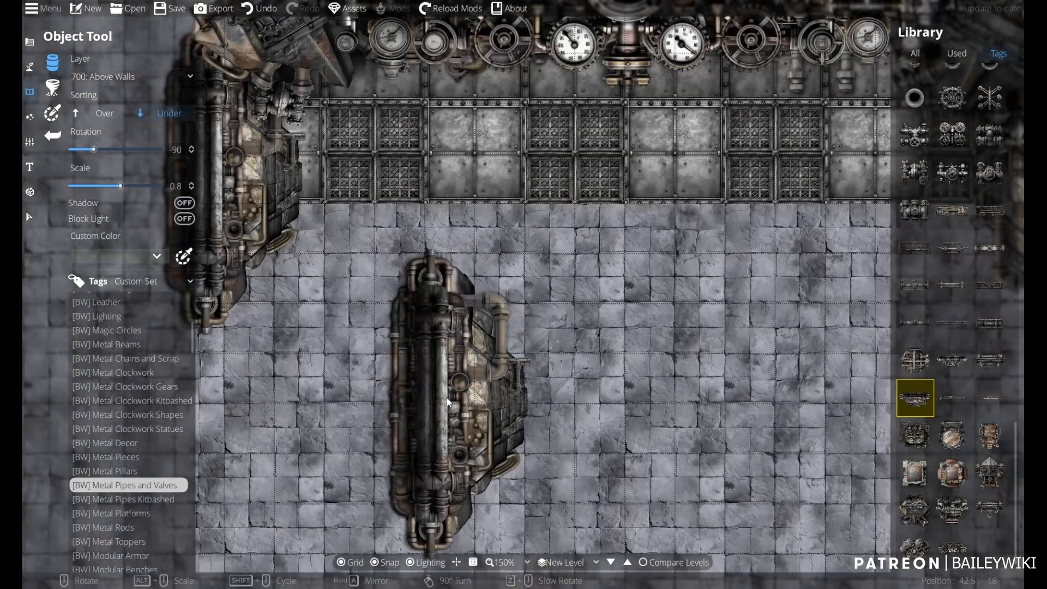
{"action": "key", "text": "ctrl+z"}
- Place the round wood-topped machine below the left corner machine on layer 100: User Layer 1, rotated -90 at scale 0.8
{"action": "left_click", "coordinate": [953, 436]}
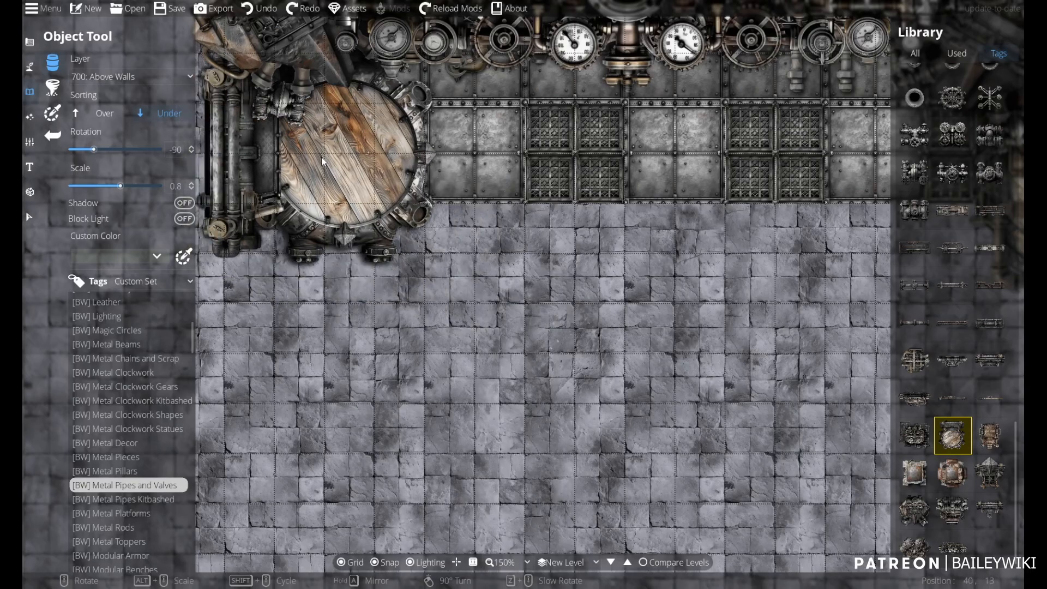
{"action": "scroll", "coordinate": [482, 333], "scroll_direction": "down", "scroll_amount": 4}
{"action": "scroll", "coordinate": [463, 355], "scroll_direction": "up", "scroll_amount": 4}
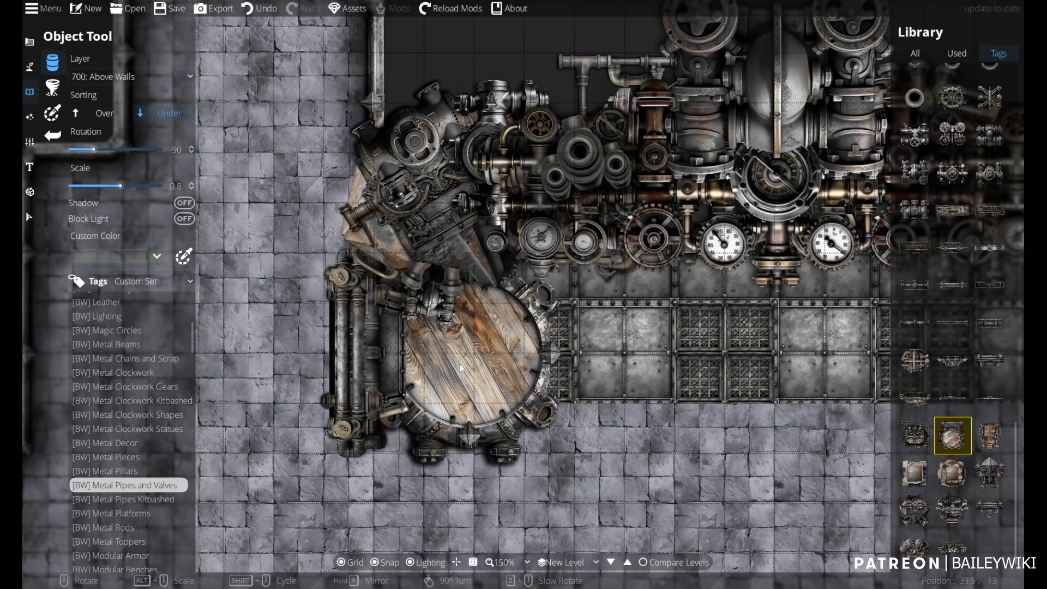
{"action": "left_click", "coordinate": [131, 76]}
{"action": "left_click", "coordinate": [129, 185]}
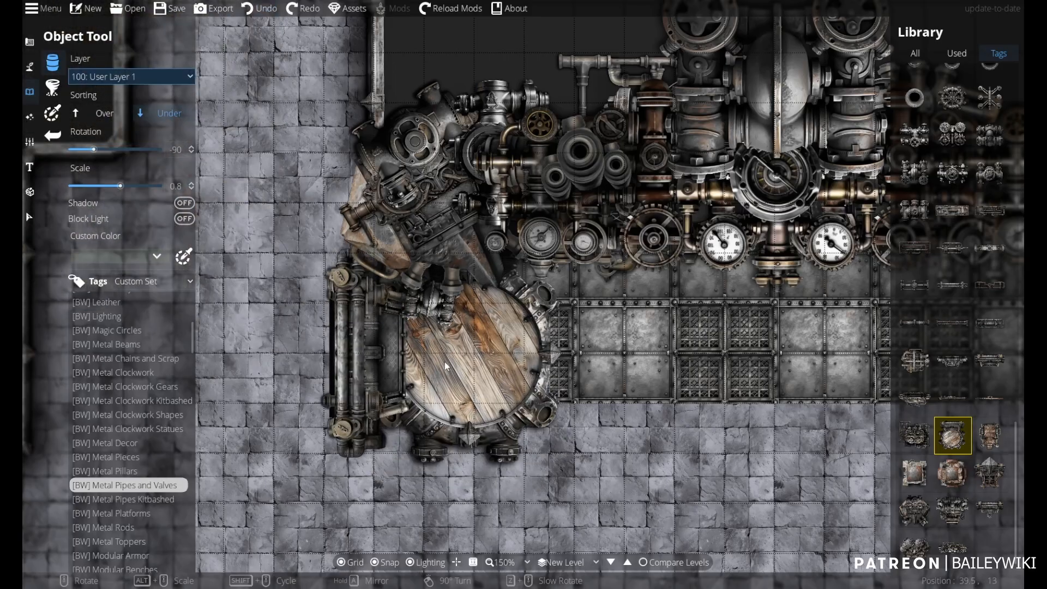
{"action": "left_click", "coordinate": [444, 356]}
- Place a row of barrel-ended pipe segments with grates below the round wood-topped machine, at rotation 0 and scale 0.5
{"action": "scroll", "coordinate": [444, 355], "scroll_direction": "down", "scroll_amount": 2}
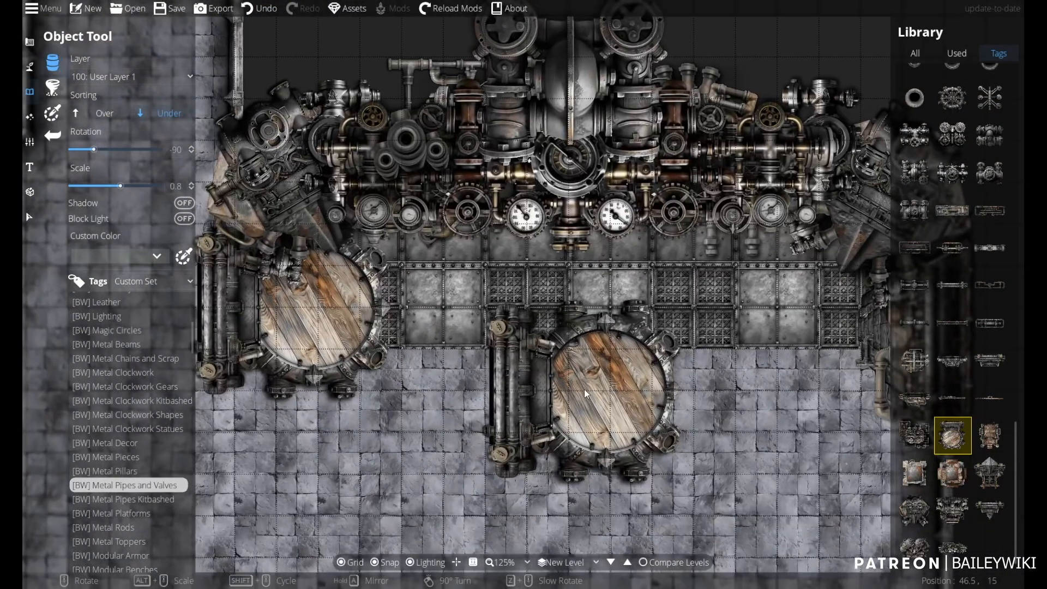
{"action": "scroll", "coordinate": [584, 389], "scroll_direction": "down", "scroll_amount": 1}
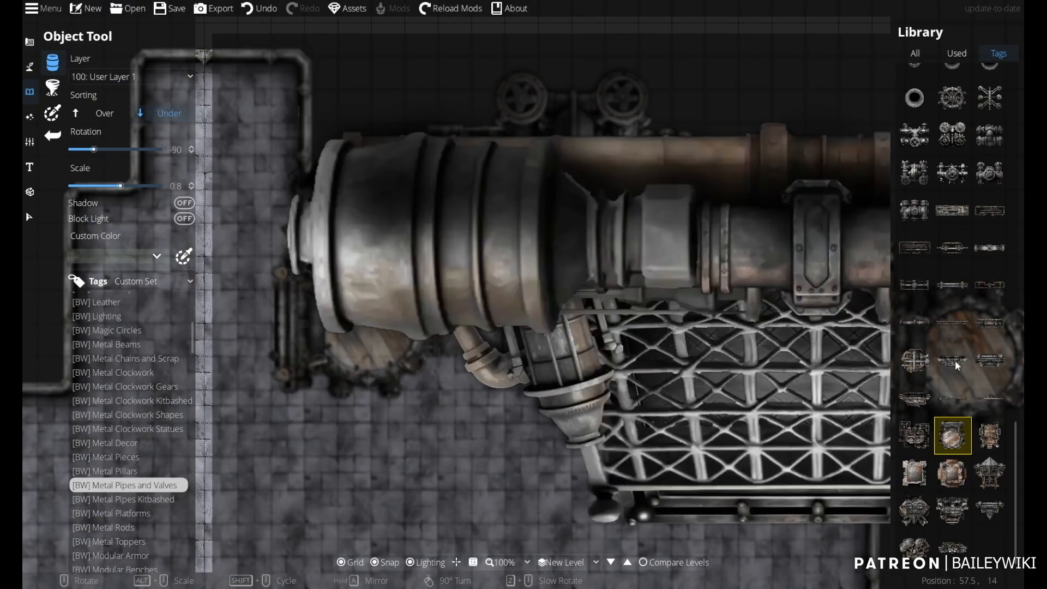
{"action": "left_click", "coordinate": [955, 362]}
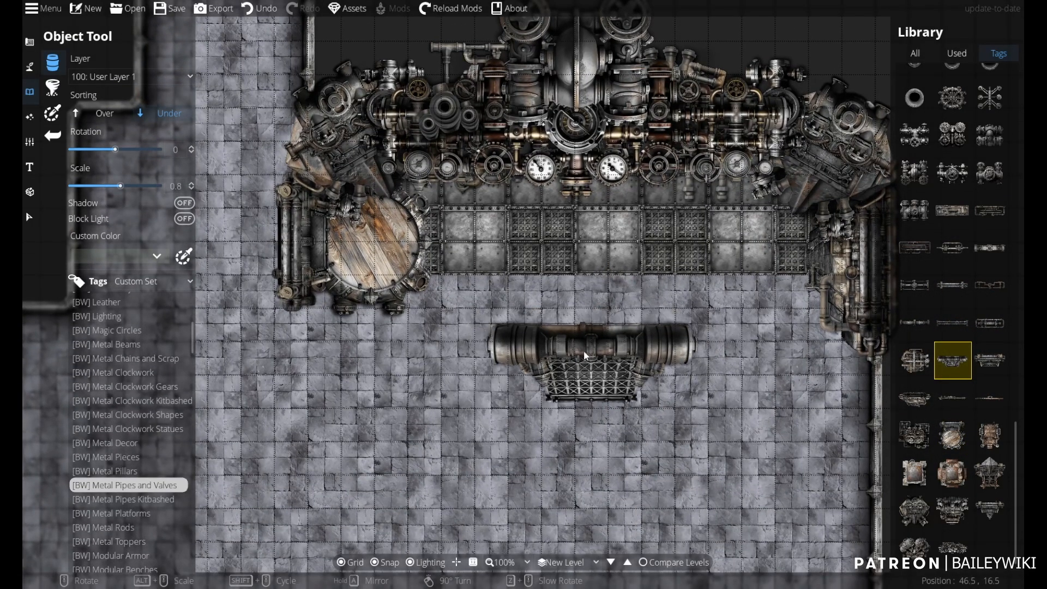
{"action": "scroll", "coordinate": [583, 351], "scroll_direction": "down", "scroll_amount": 3, "text": "alt"}
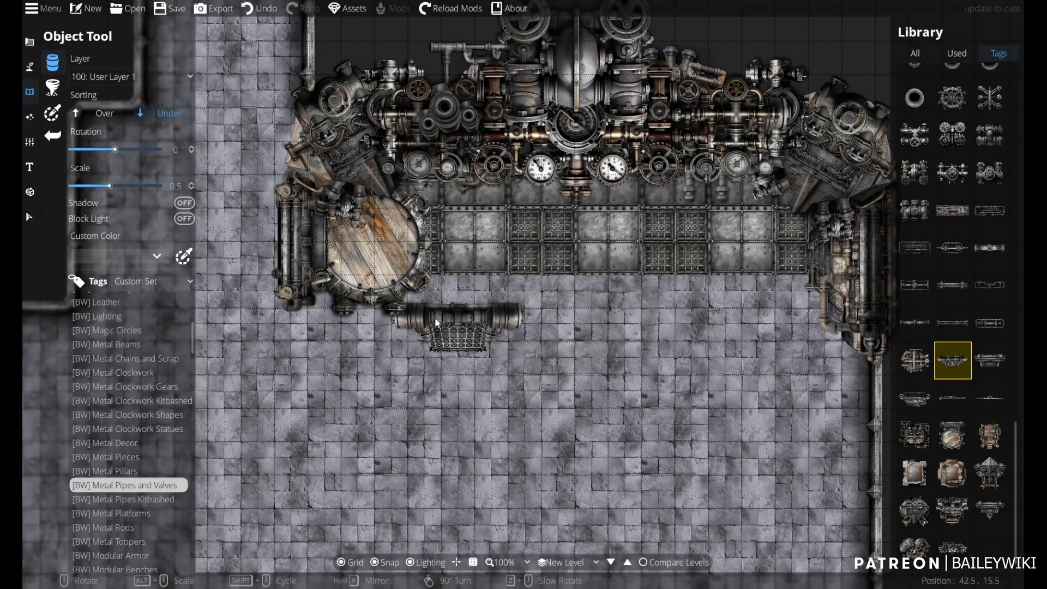
{"action": "scroll", "coordinate": [359, 309], "scroll_direction": "up", "scroll_amount": 3}
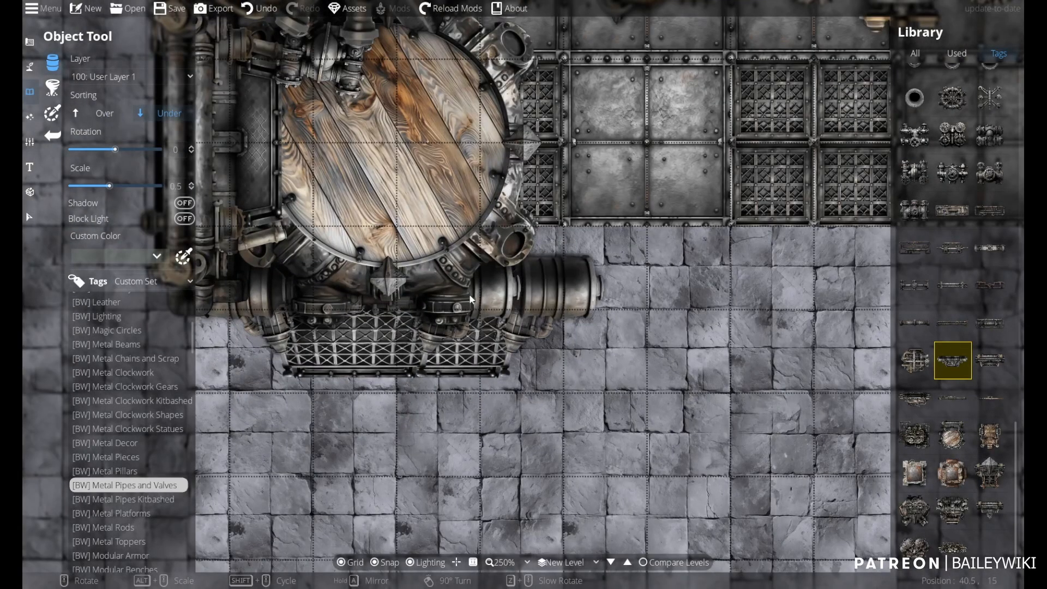
{"action": "left_click", "coordinate": [485, 289]}
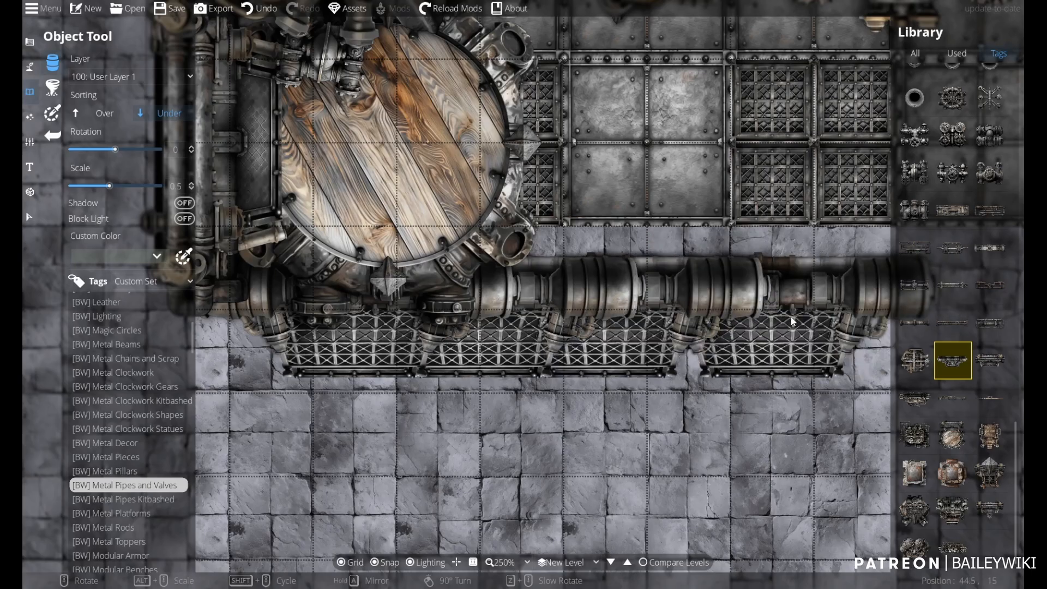
- Place a matching row of overlapping barrel-ended pipe segments extending inward from the foot of the right wall's pipe bank machine
{"action": "scroll", "coordinate": [787, 316], "scroll_direction": "down", "scroll_amount": 2}
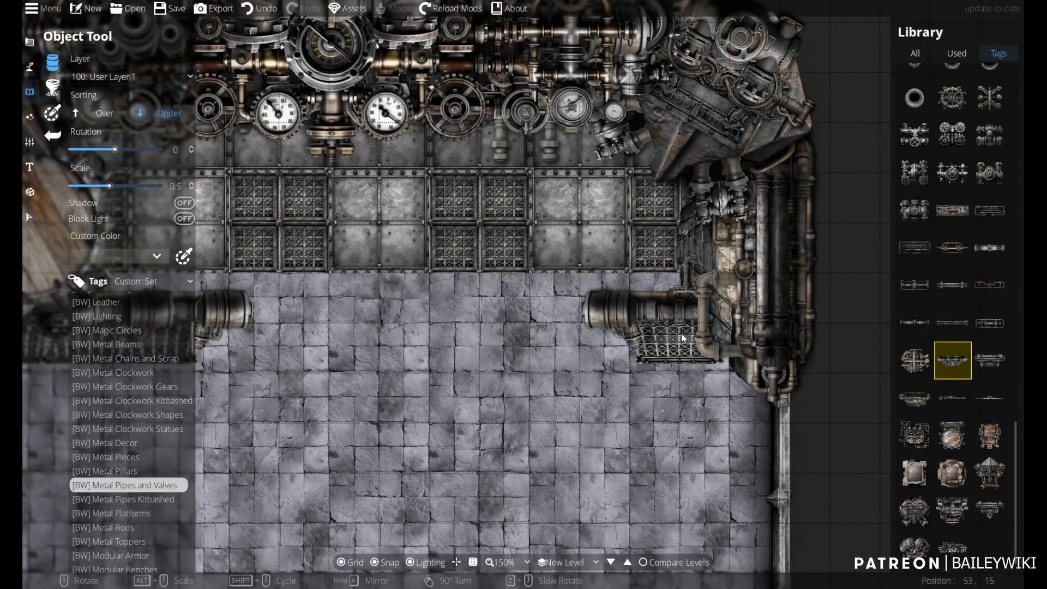
{"action": "left_click", "coordinate": [694, 331]}
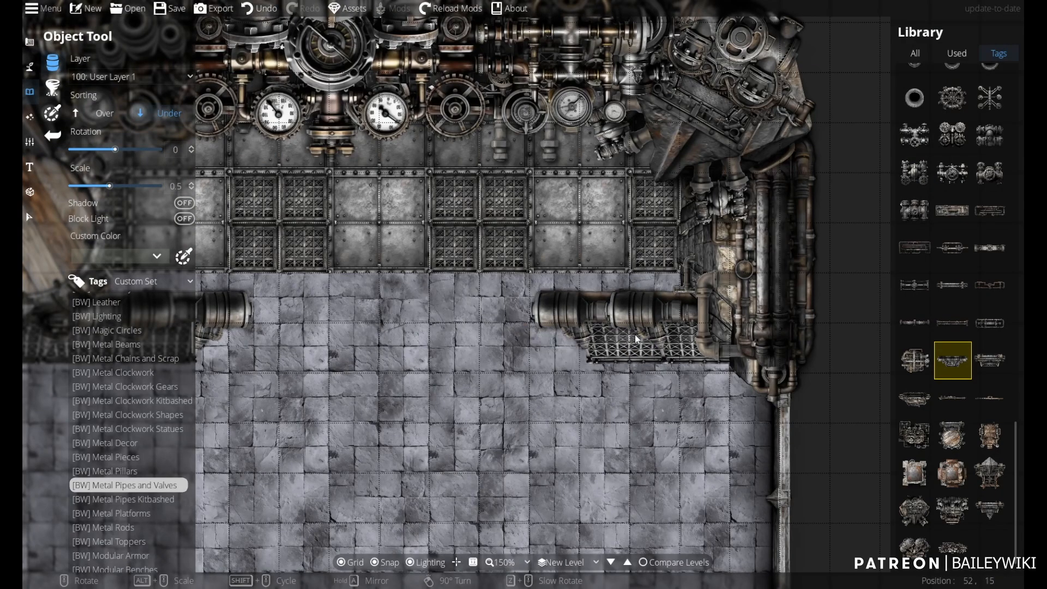
{"action": "left_click", "coordinate": [547, 328]}
{"action": "left_click_drag", "start_coordinate": [547, 327], "coordinate": [701, 328]}
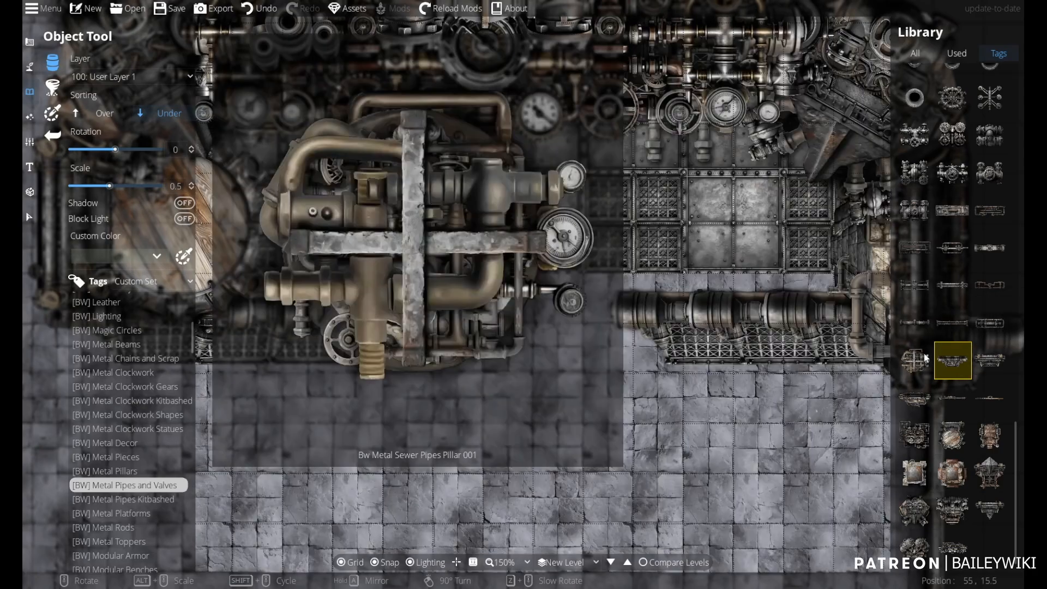
- Place the large twin-sided machine with stacked round domes behind the centre of the gauge machine, at scale 1.2
{"action": "scroll", "coordinate": [961, 240], "scroll_direction": "up", "scroll_amount": 5}
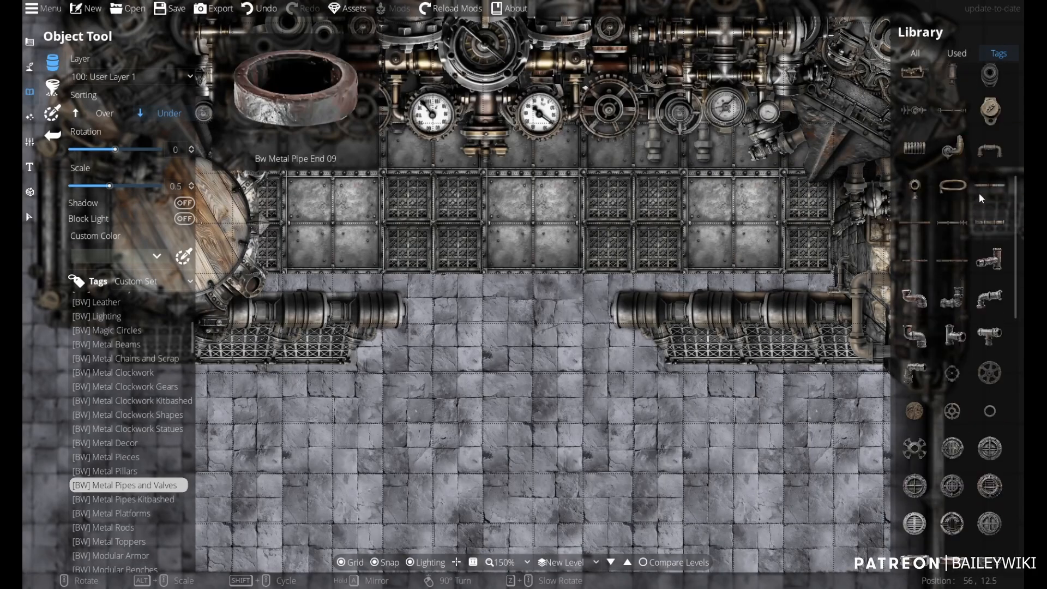
{"action": "scroll", "coordinate": [977, 192], "scroll_direction": "down", "scroll_amount": 5}
{"action": "scroll", "coordinate": [979, 395], "scroll_direction": "down", "scroll_amount": 5}
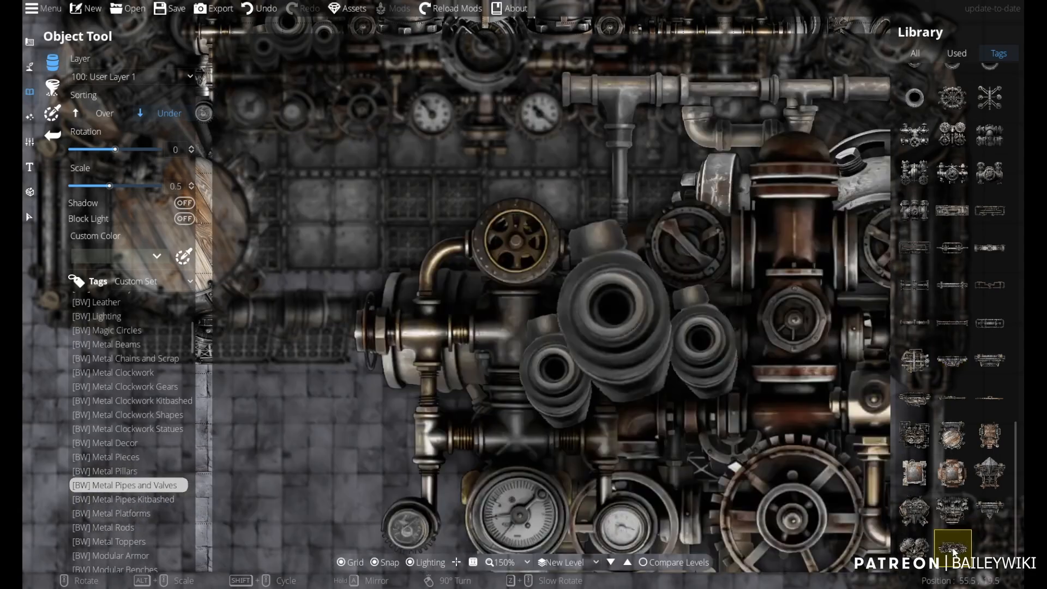
{"action": "left_click", "coordinate": [915, 547]}
{"action": "scroll", "coordinate": [584, 99], "scroll_direction": "down", "scroll_amount": 5}
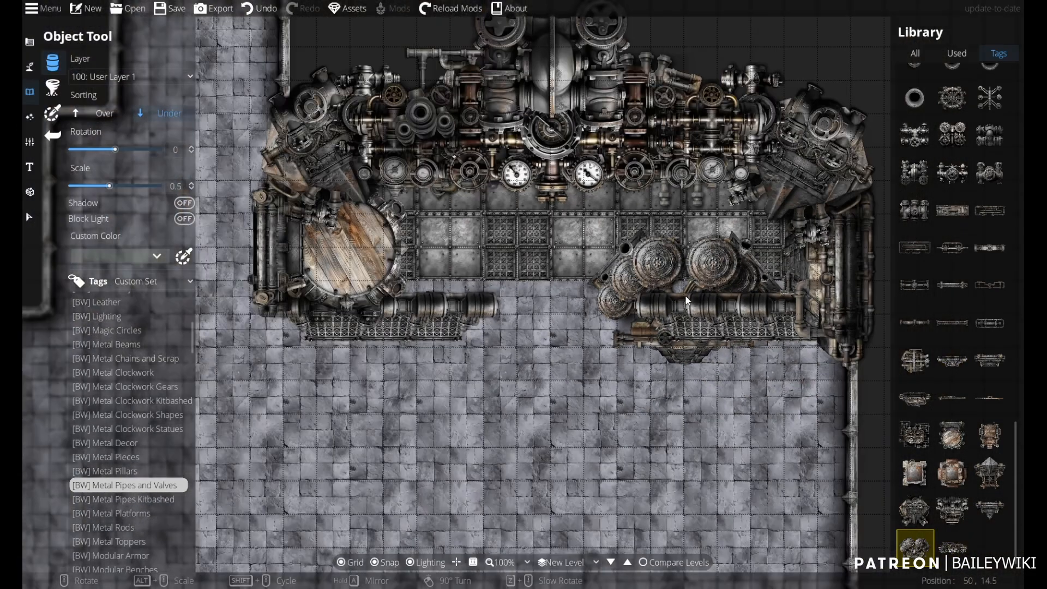
{"action": "scroll", "coordinate": [584, 99], "scroll_direction": "up", "scroll_amount": 7, "text": "alt"}
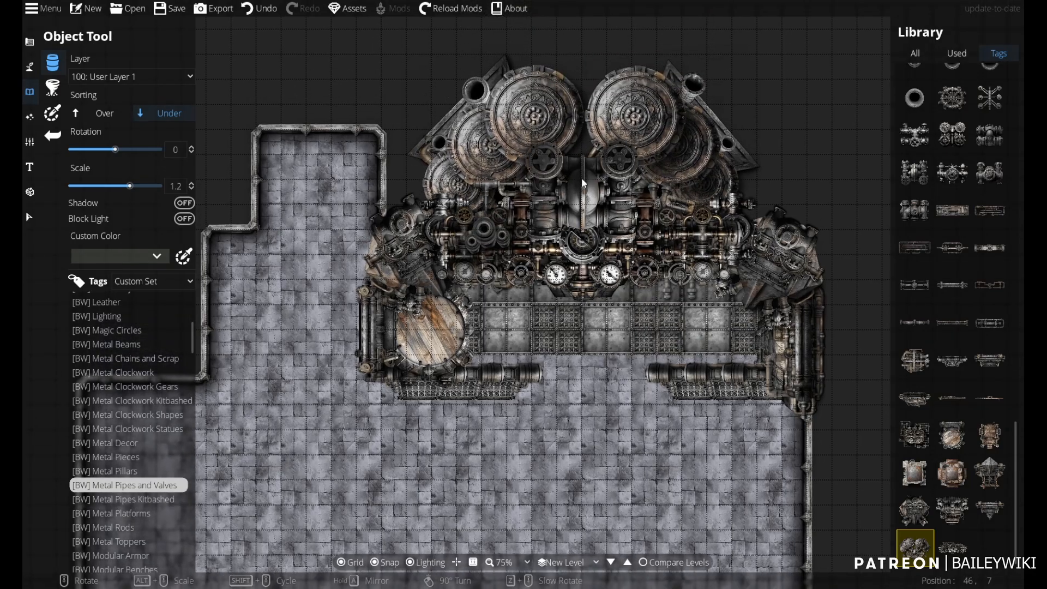
{"action": "scroll", "coordinate": [582, 178], "scroll_direction": "up", "scroll_amount": 3}
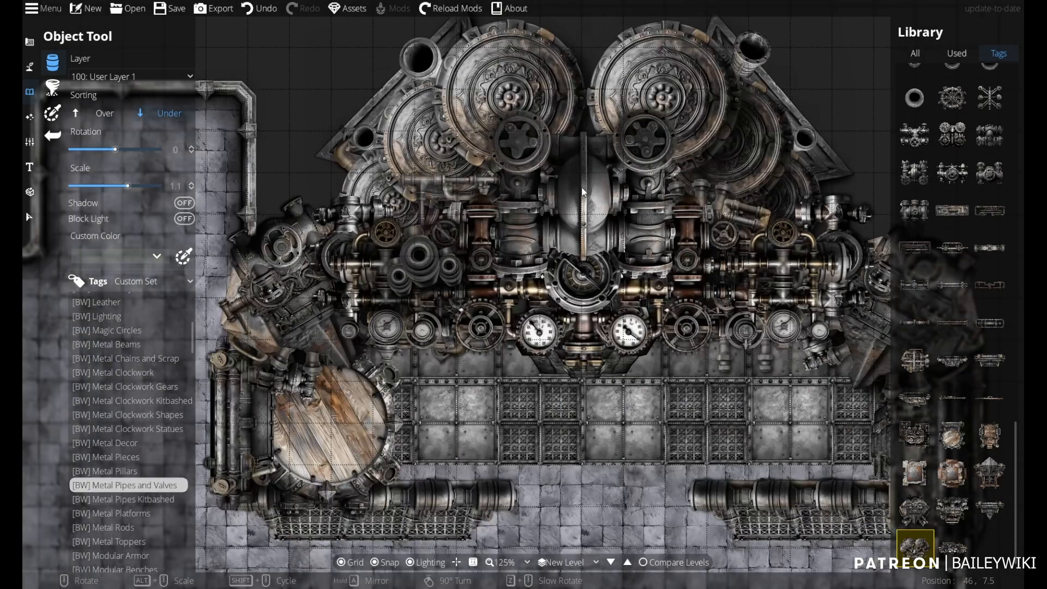
{"action": "scroll", "coordinate": [582, 191], "scroll_direction": "up", "scroll_amount": 1, "text": "alt"}
{"action": "scroll", "coordinate": [579, 169], "scroll_direction": "down", "scroll_amount": 1, "text": "alt"}
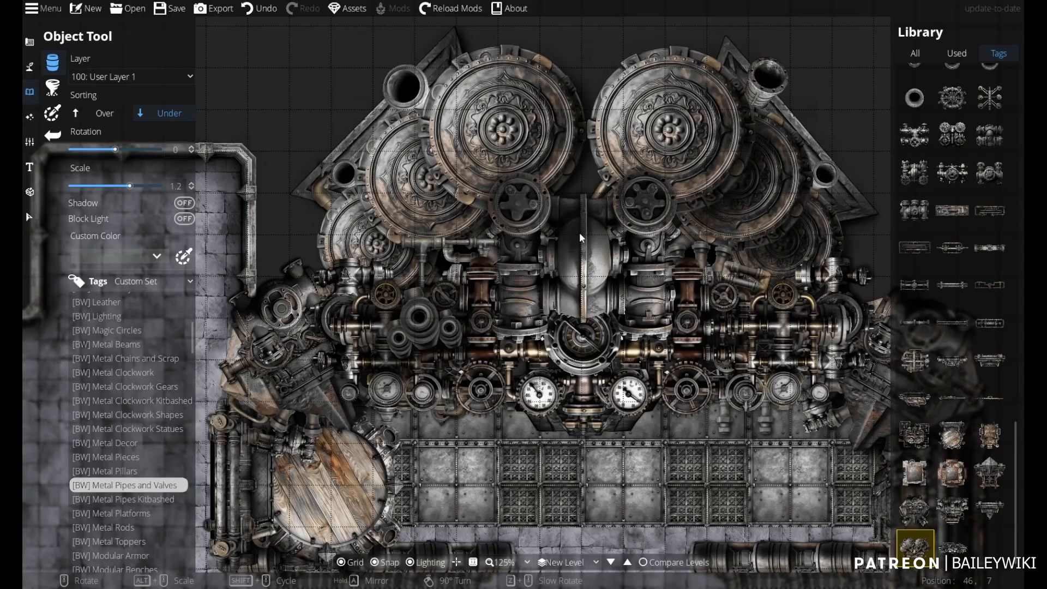
- Choose the square grated platform with the tapering ramp from the [BW] Metal Platforms tag and rotate it to -180
{"action": "scroll", "coordinate": [579, 232], "scroll_direction": "down", "scroll_amount": 5}
{"action": "scroll", "coordinate": [447, 472], "scroll_direction": "up", "scroll_amount": 3}
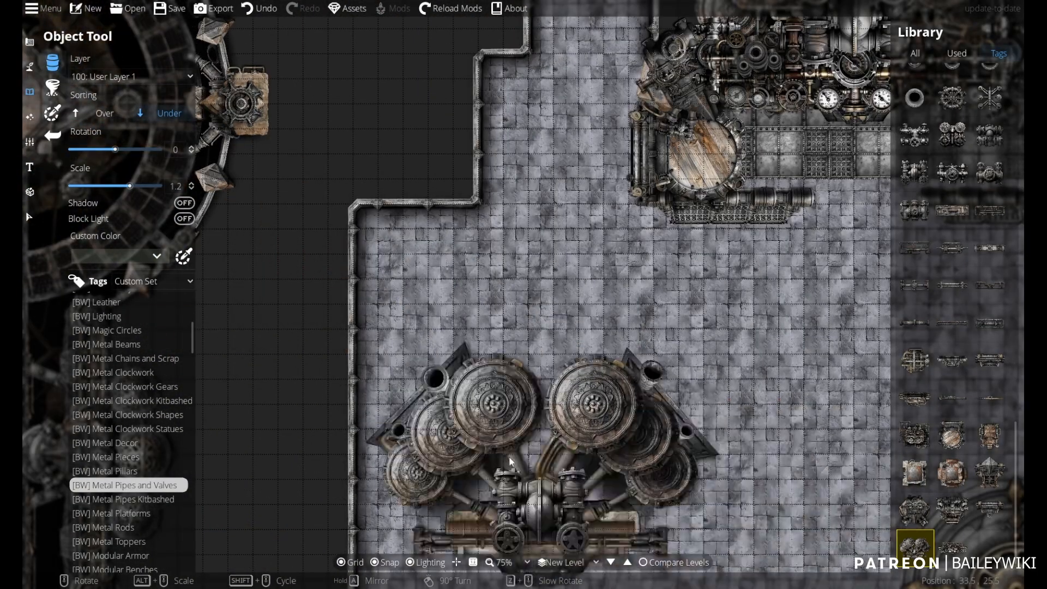
{"action": "scroll", "coordinate": [147, 464], "scroll_direction": "down", "scroll_amount": 3}
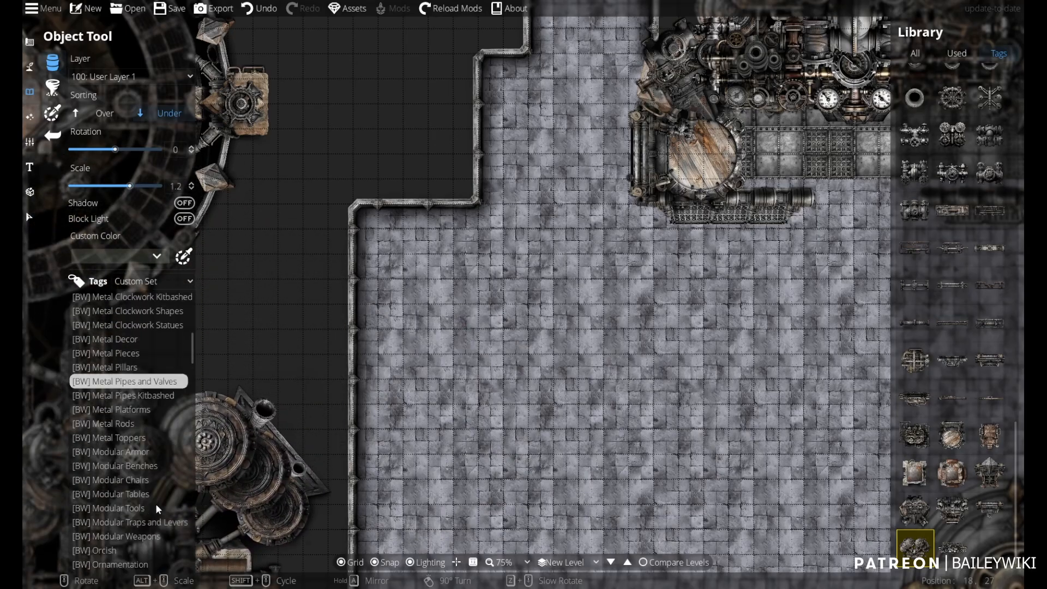
{"action": "left_click", "coordinate": [123, 375]}
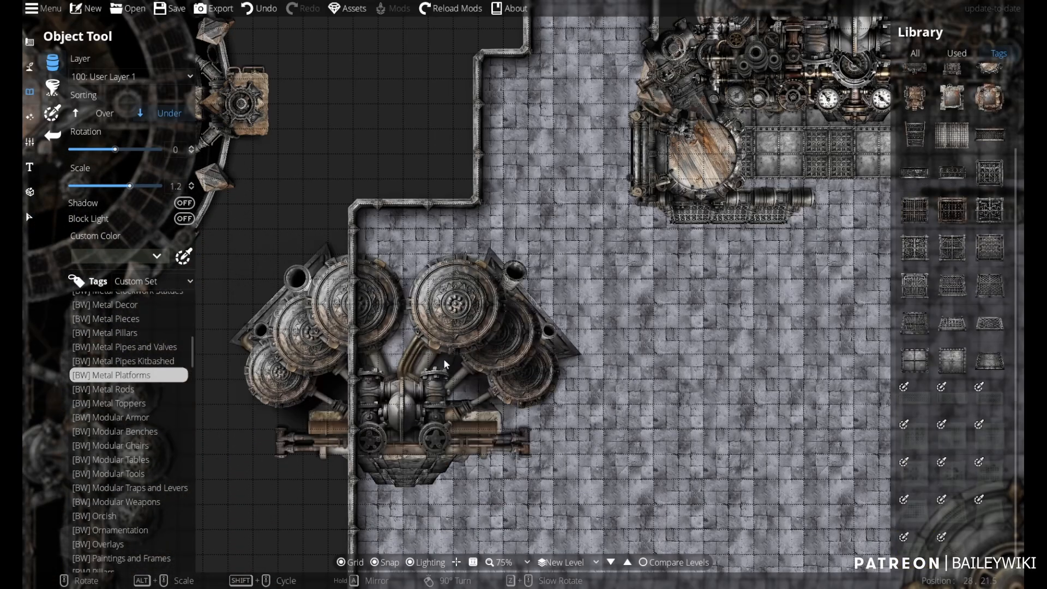
{"action": "mouse_move", "coordinate": [976, 249]}
{"action": "scroll", "coordinate": [971, 235], "scroll_direction": "up", "scroll_amount": 2}
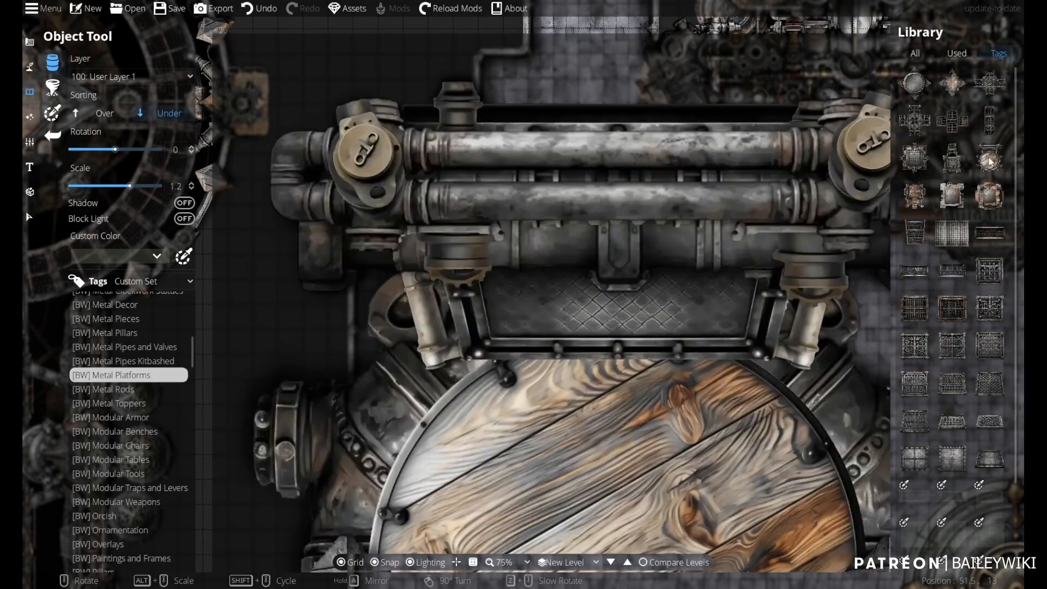
{"action": "left_click", "coordinate": [953, 157]}
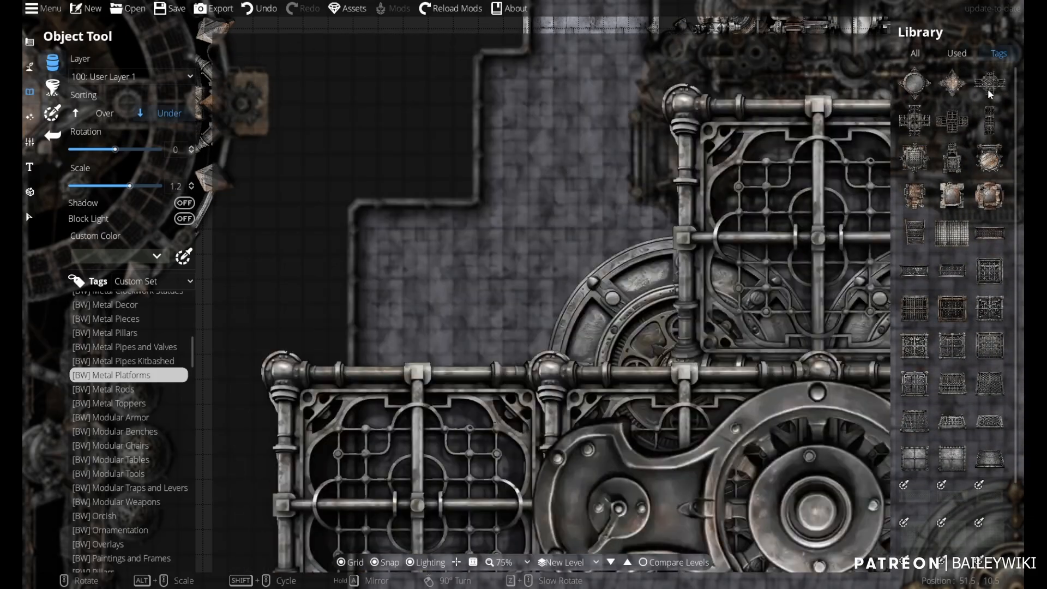
{"action": "left_click_drag", "start_coordinate": [751, 336], "coordinate": [483, 383]}
{"action": "right_click", "coordinate": [512, 371]}
{"action": "right_click", "coordinate": [524, 367]}
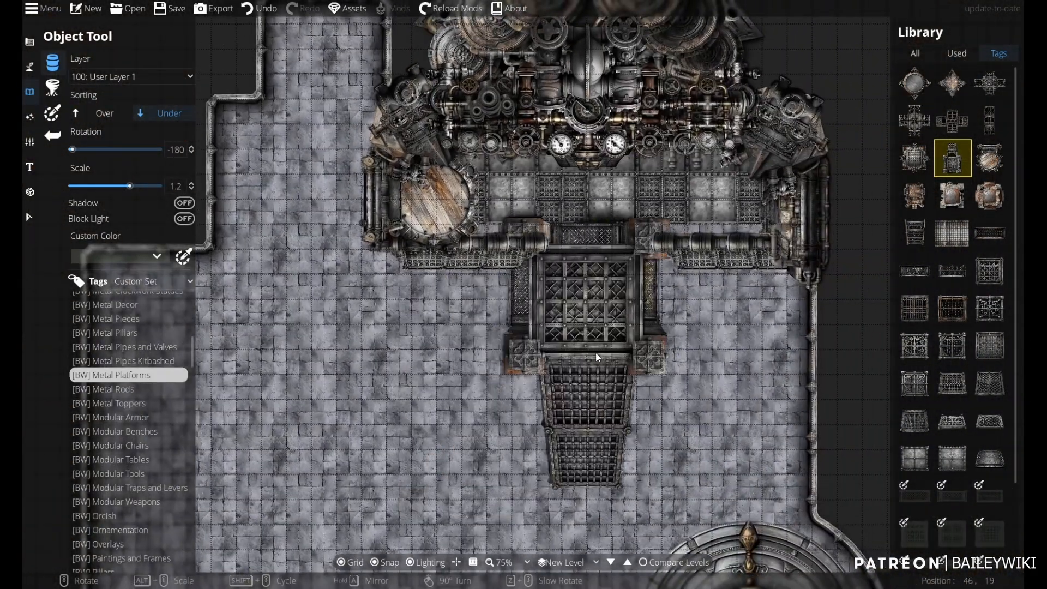
- Place the ramped platform centred between the two barrel pipe rows, at scale 1 with sorting set to Under
{"action": "scroll", "coordinate": [600, 349], "scroll_direction": "up", "scroll_amount": 3}
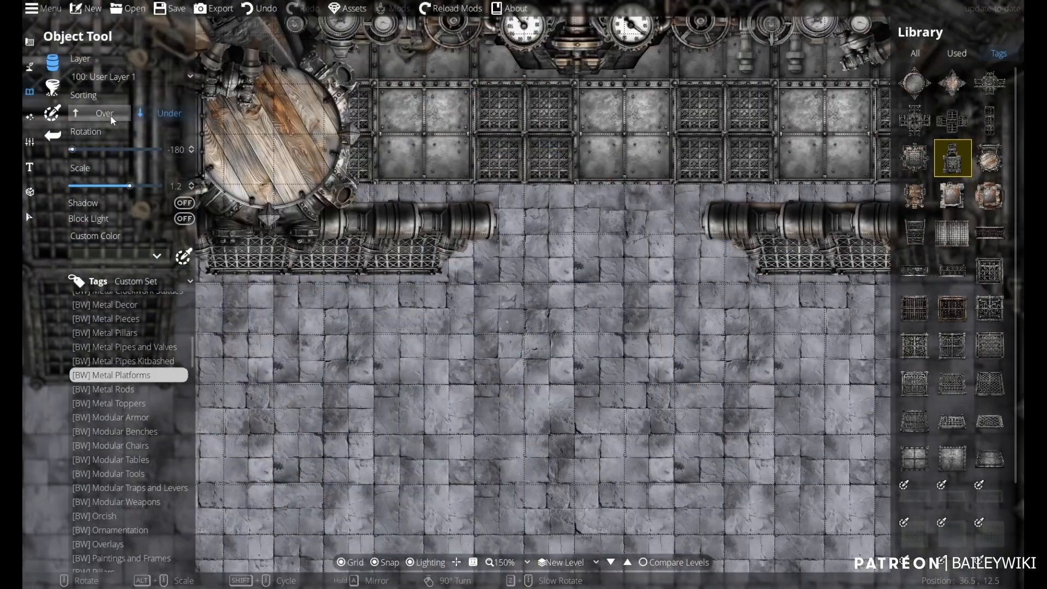
{"action": "left_click", "coordinate": [105, 113]}
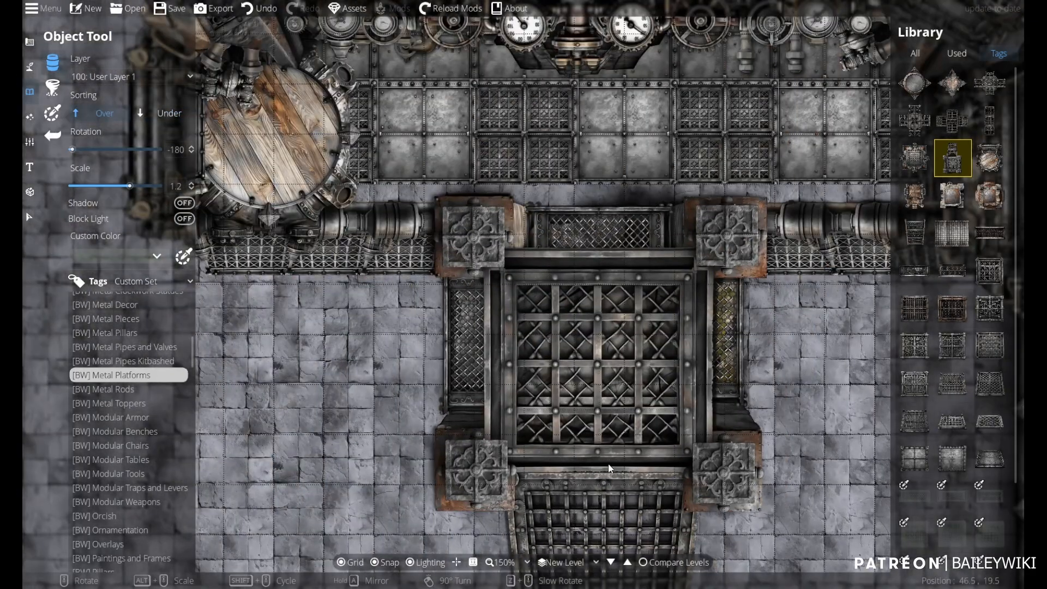
{"action": "left_click_drag", "start_coordinate": [607, 468], "coordinate": [533, 349]}
{"action": "scroll", "coordinate": [533, 349], "scroll_direction": "down", "scroll_amount": 2}
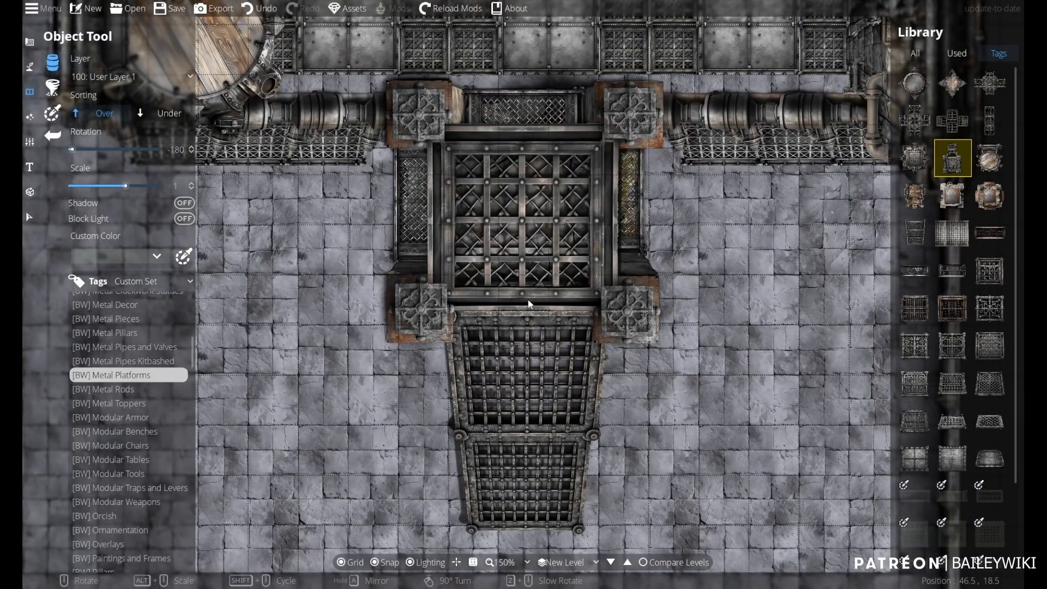
{"action": "left_click_drag", "start_coordinate": [528, 304], "coordinate": [535, 422]}
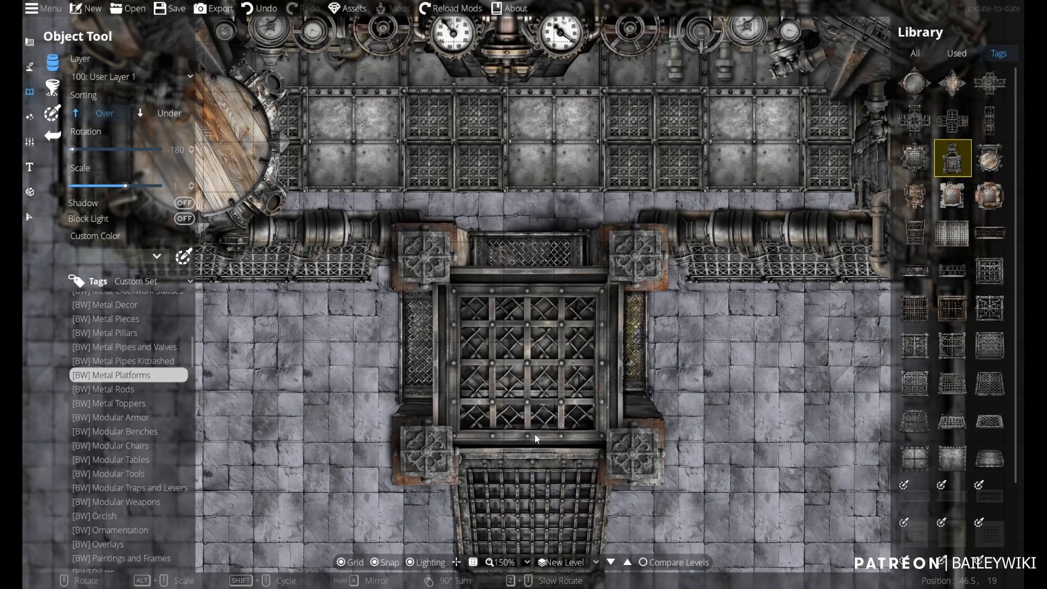
{"action": "left_click", "coordinate": [169, 114]}
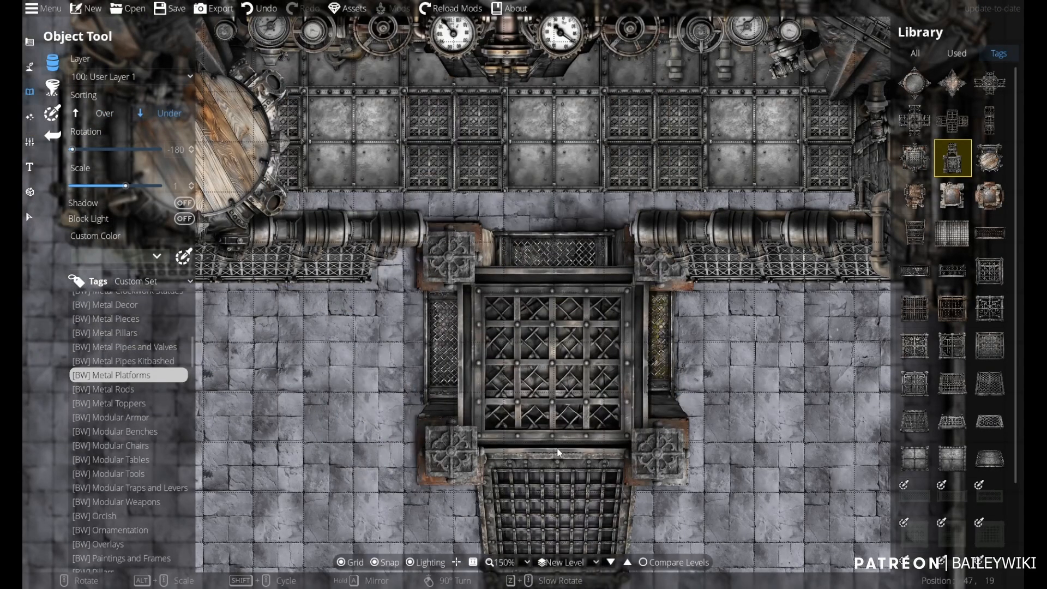
{"action": "left_click", "coordinate": [539, 431]}
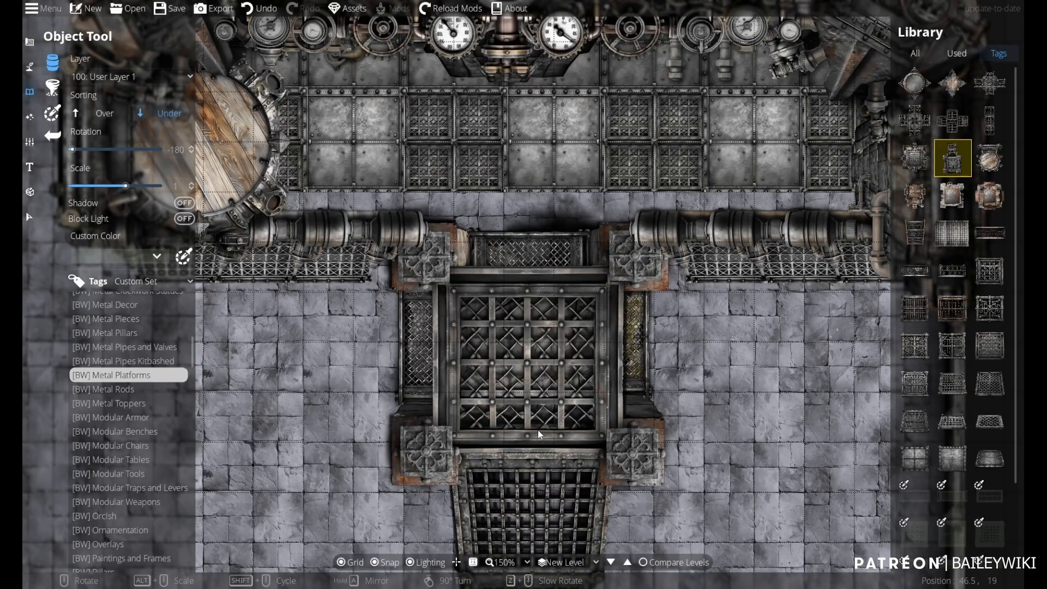
- Set up a BW Half Shadow 2x 050 path on layer -400: Below Ground with width 2
{"action": "scroll", "coordinate": [353, 430], "scroll_direction": "down", "scroll_amount": 2}
{"action": "left_click_drag", "start_coordinate": [357, 443], "coordinate": [447, 498]}
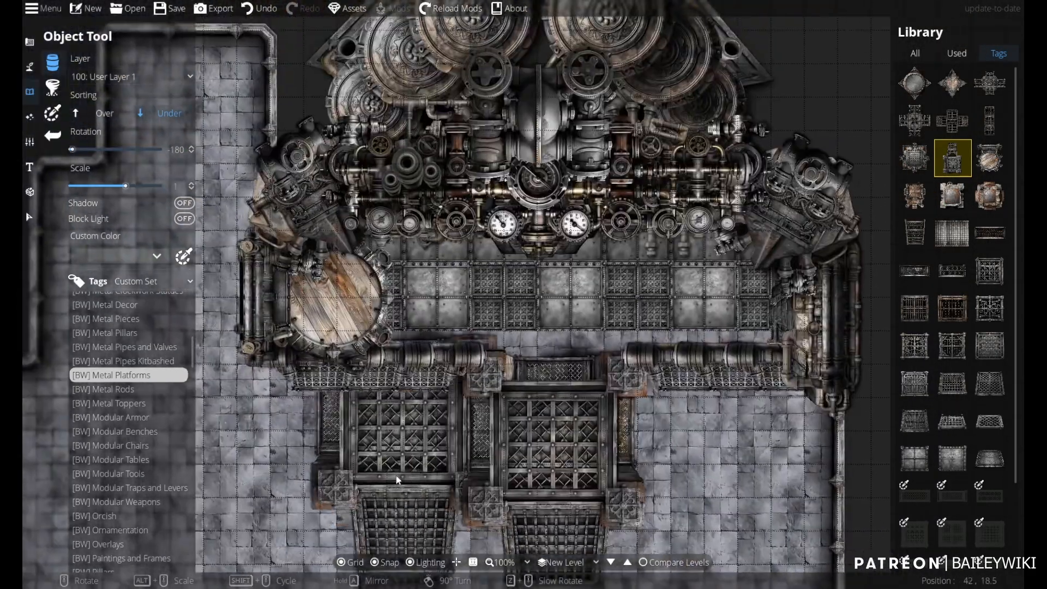
{"action": "scroll", "coordinate": [344, 484], "scroll_direction": "down", "scroll_amount": 1}
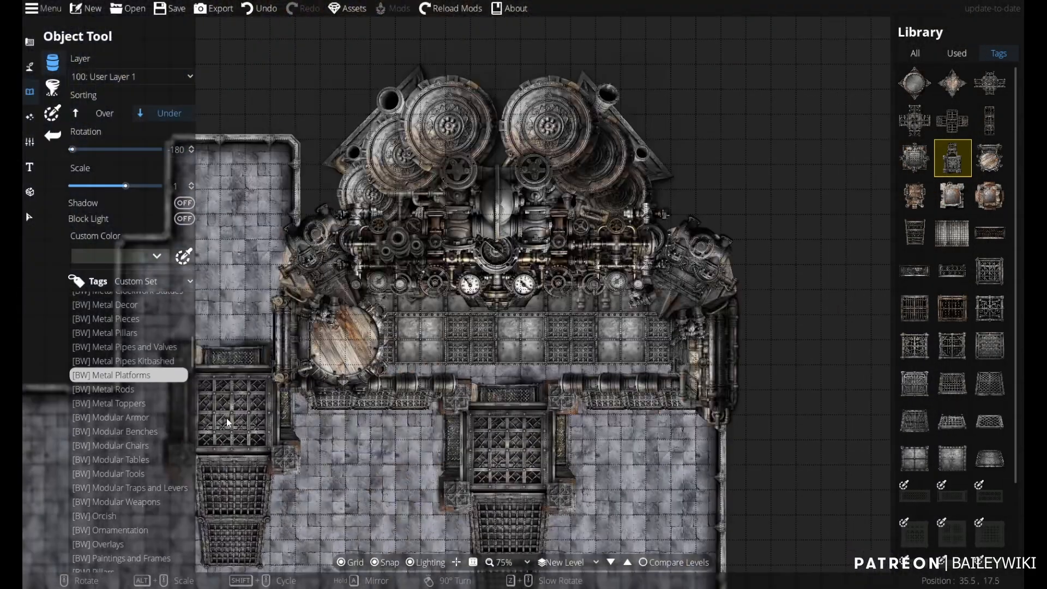
{"action": "left_click", "coordinate": [30, 68]}
{"action": "left_click", "coordinate": [86, 142]}
{"action": "left_click_drag", "start_coordinate": [718, 369], "coordinate": [681, 258]}
{"action": "scroll", "coordinate": [676, 314], "scroll_direction": "up", "scroll_amount": 3}
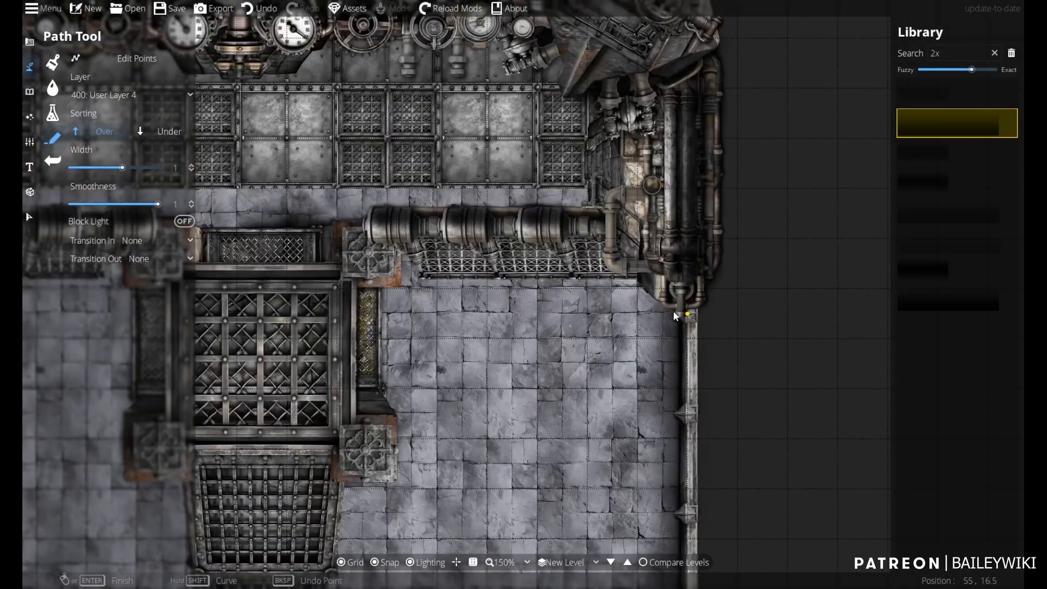
{"action": "left_click", "coordinate": [115, 95]}
{"action": "left_click", "coordinate": [114, 110]}
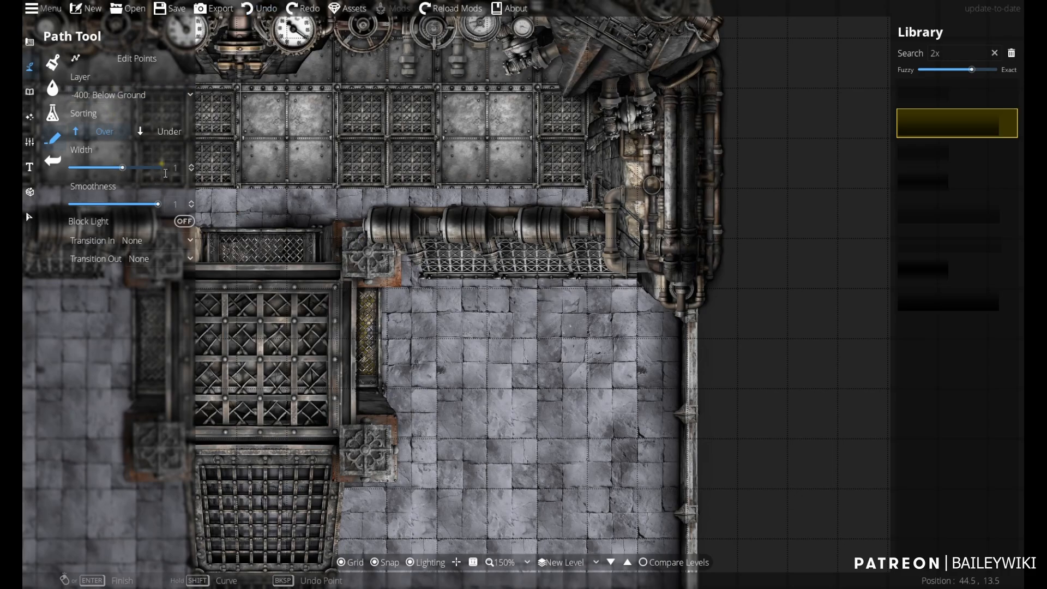
{"action": "left_click", "coordinate": [181, 167]}
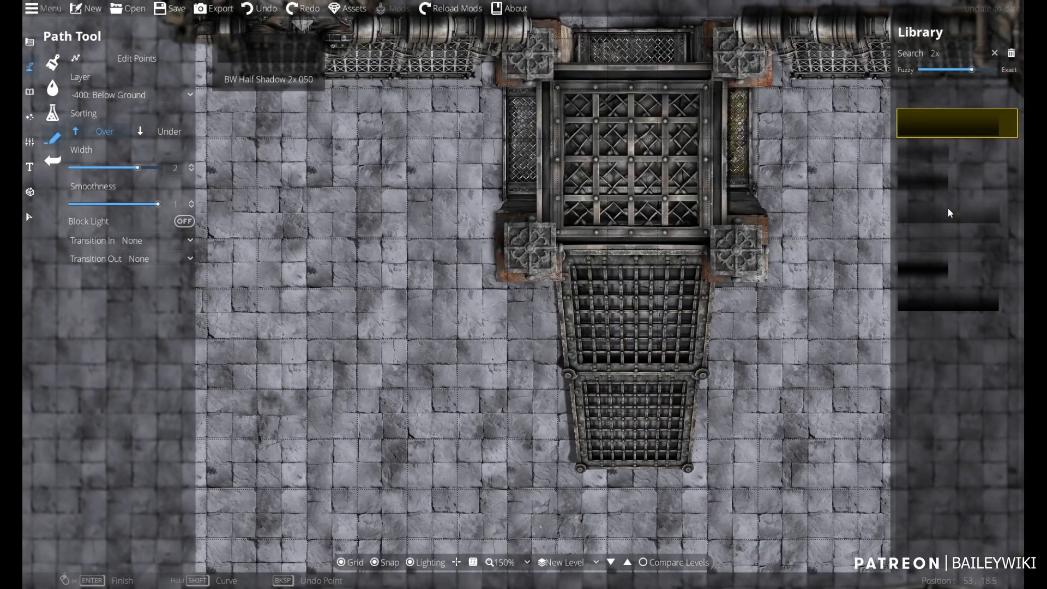
{"action": "left_click", "coordinate": [948, 208]}
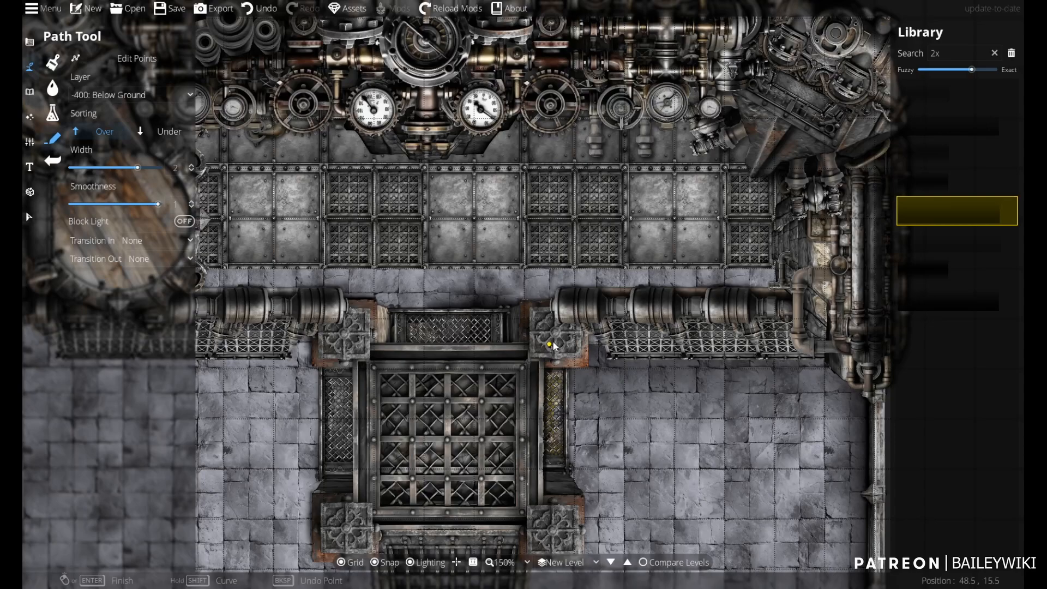
- Draw the BW Half Shadow 2x 050 paths along both barrel pipe rows, curving one around the machine's round wooden platform
{"action": "left_click_drag", "start_coordinate": [259, 364], "coordinate": [605, 302]}
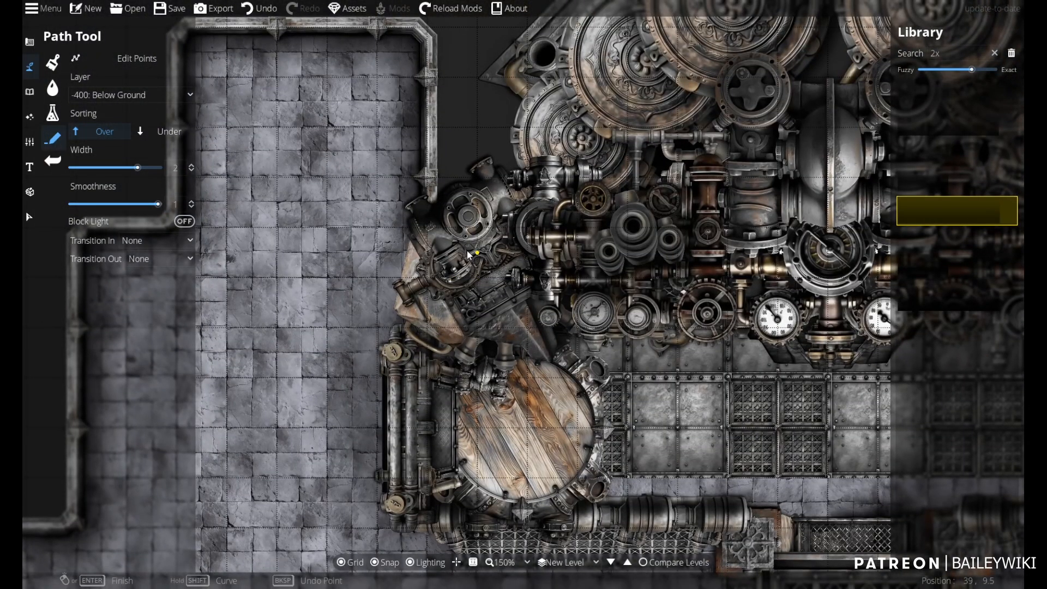
{"action": "left_click_drag", "start_coordinate": [678, 396], "coordinate": [445, 307]}
{"action": "scroll", "coordinate": [444, 308], "scroll_direction": "down", "scroll_amount": 3}
{"action": "left_click_drag", "start_coordinate": [610, 374], "coordinate": [596, 311]}
{"action": "scroll", "coordinate": [659, 347], "scroll_direction": "up", "scroll_amount": 3}
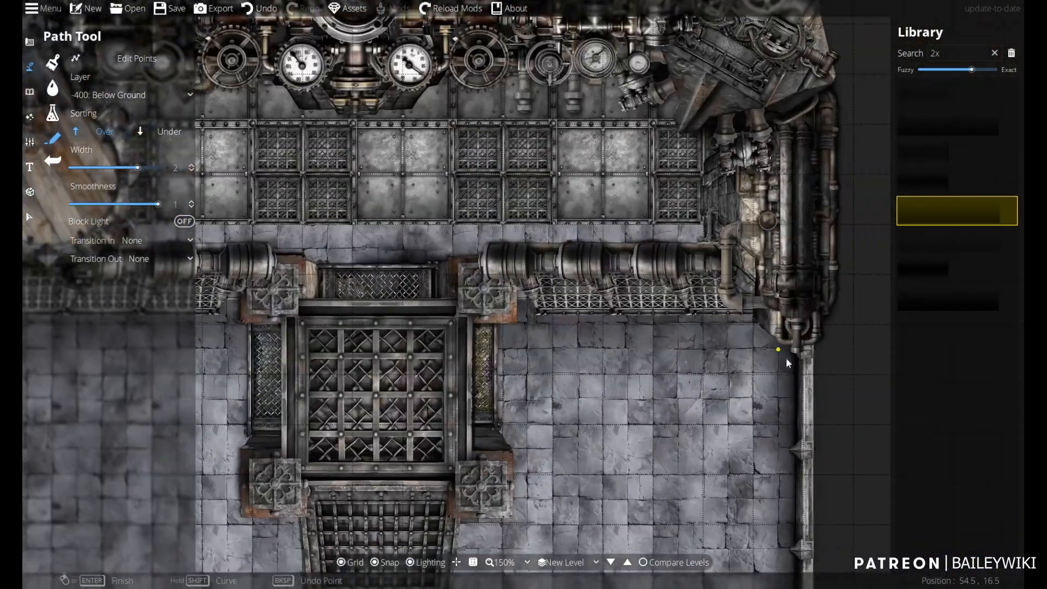
{"action": "scroll", "coordinate": [786, 358], "scroll_direction": "up", "scroll_amount": 2}
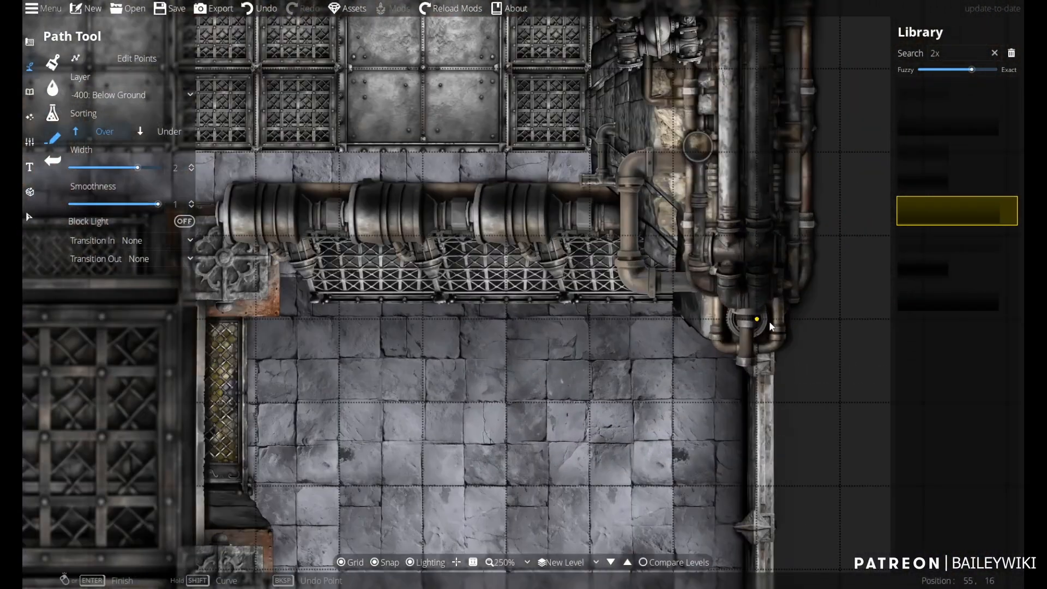
- Change the straight shadow path under the barrel row right of the ramped platform to BW Half Shadow 2x 075
{"action": "left_click", "coordinate": [32, 214]}
{"action": "left_click", "coordinate": [104, 60]}
{"action": "left_click", "coordinate": [73, 164]}
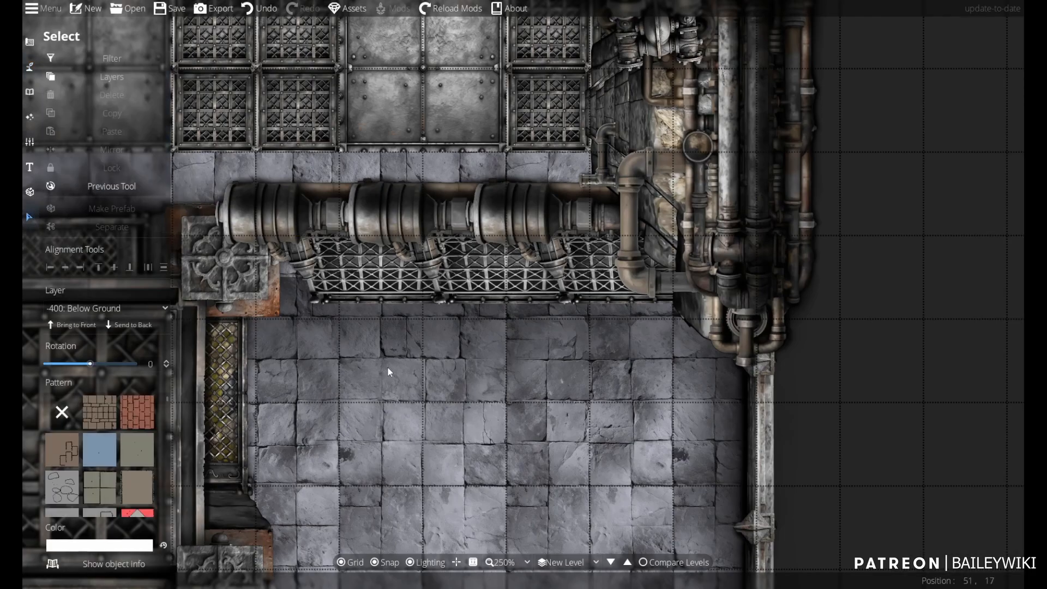
{"action": "left_click", "coordinate": [418, 279]}
{"action": "left_click", "coordinate": [948, 127]}
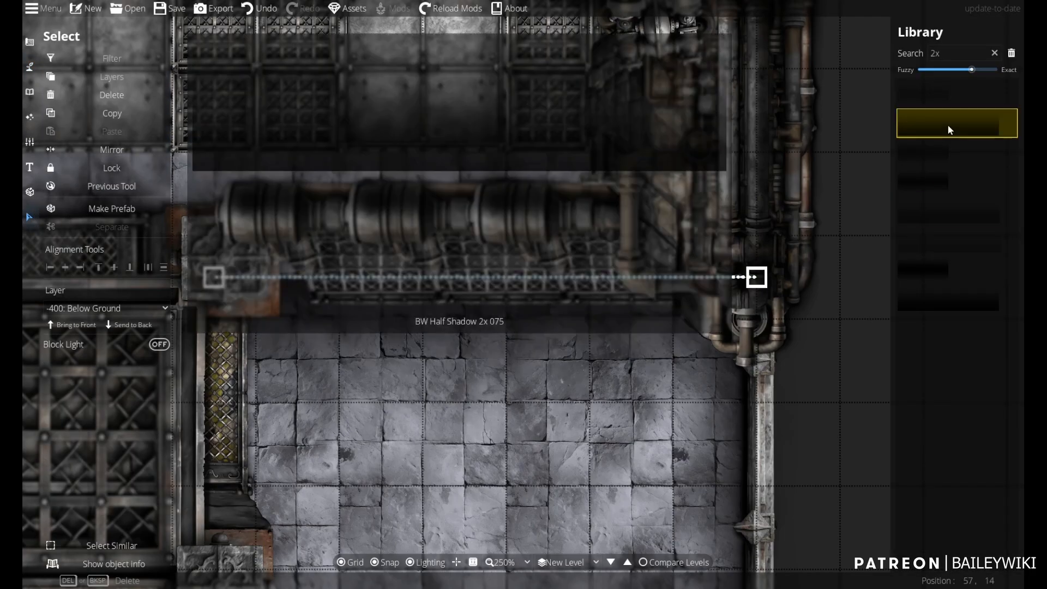
{"action": "left_click", "coordinate": [584, 474]}
- Try other shadow textures on the curved path around the round wooden platform and set it to BW Full Shadow 2x 075
{"action": "scroll", "coordinate": [477, 467], "scroll_direction": "down", "scroll_amount": 4}
{"action": "left_click_drag", "start_coordinate": [393, 465], "coordinate": [518, 298]}
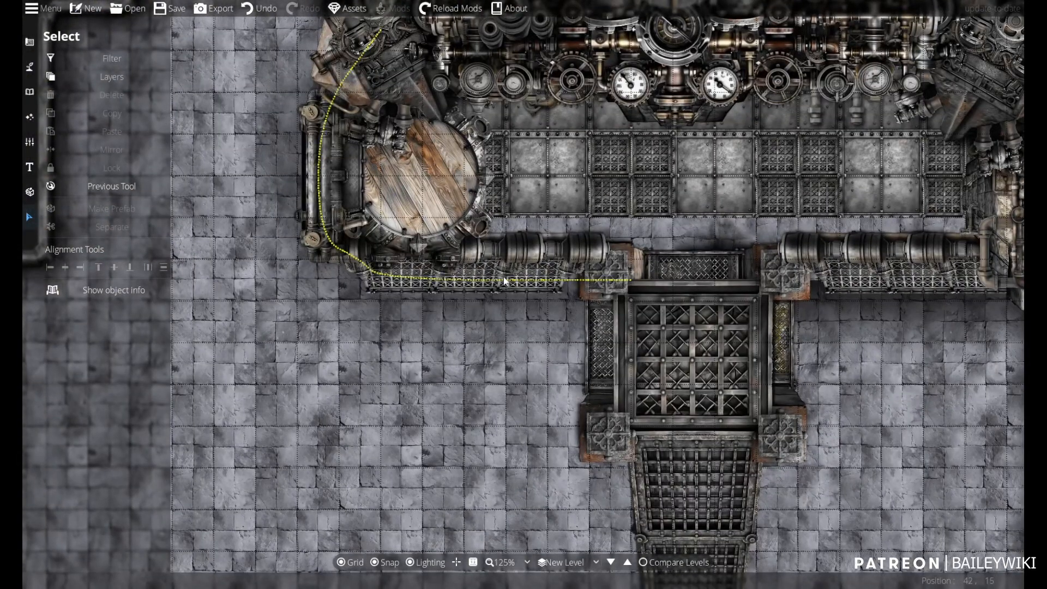
{"action": "left_click", "coordinate": [503, 282]}
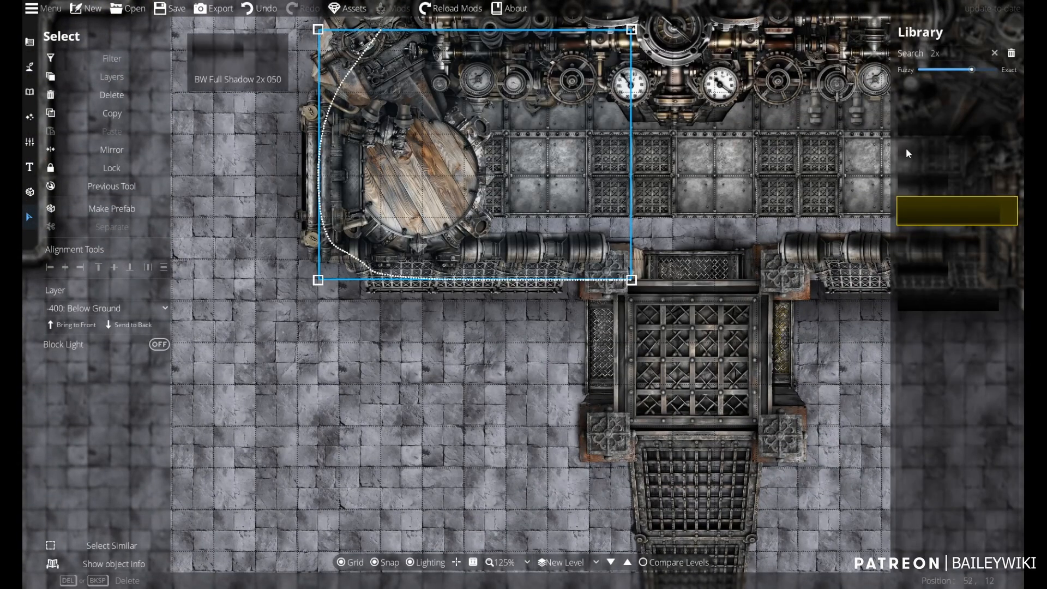
{"action": "left_click_drag", "start_coordinate": [912, 253], "coordinate": [789, 262]}
{"action": "left_click_drag", "start_coordinate": [818, 436], "coordinate": [961, 206]}
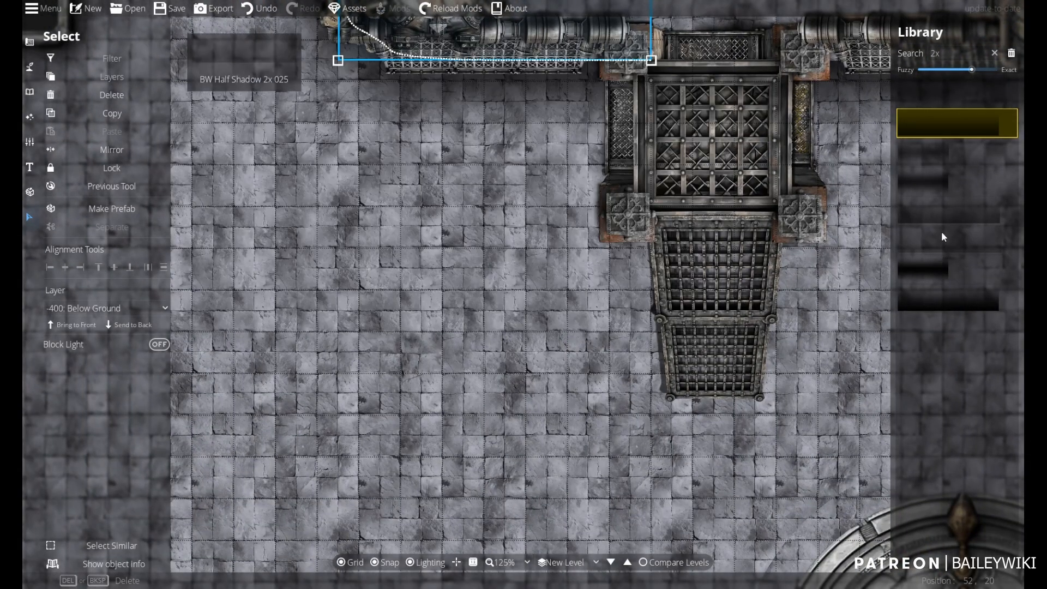
{"action": "left_click", "coordinate": [965, 240]}
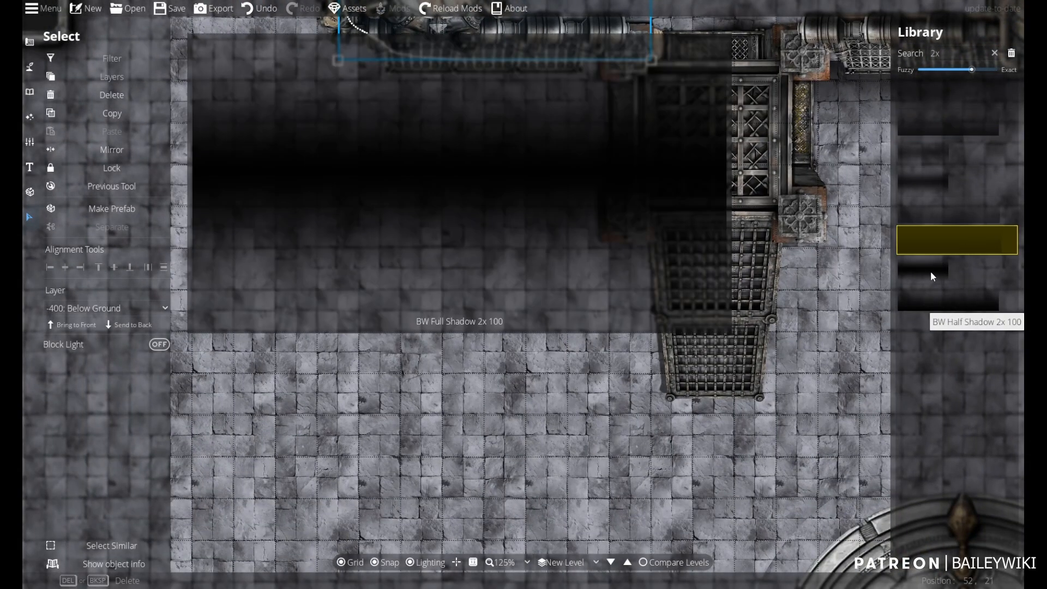
{"action": "left_click", "coordinate": [945, 103]}
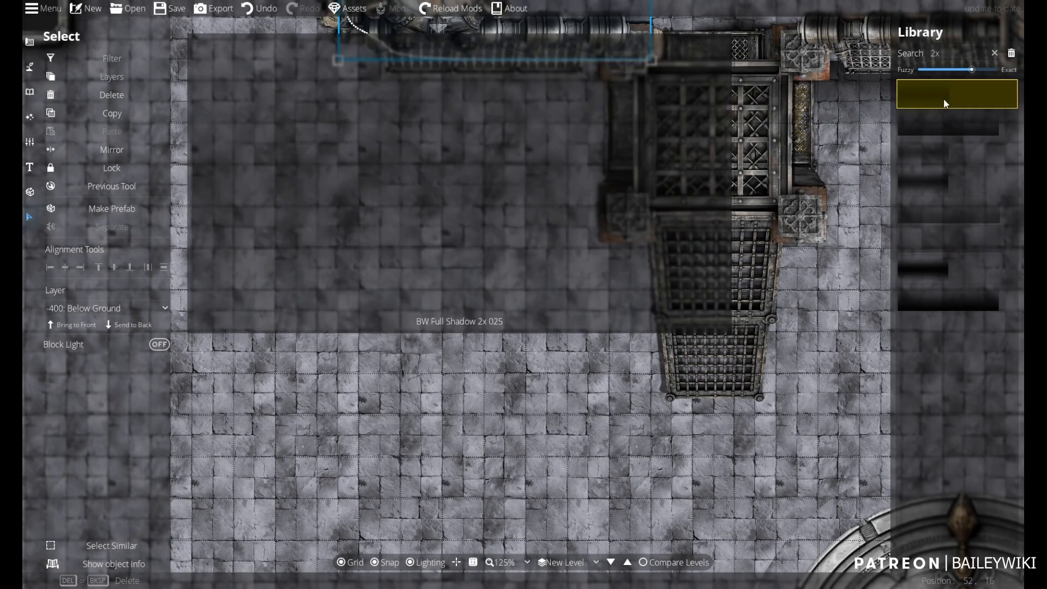
{"action": "left_click", "coordinate": [939, 183]}
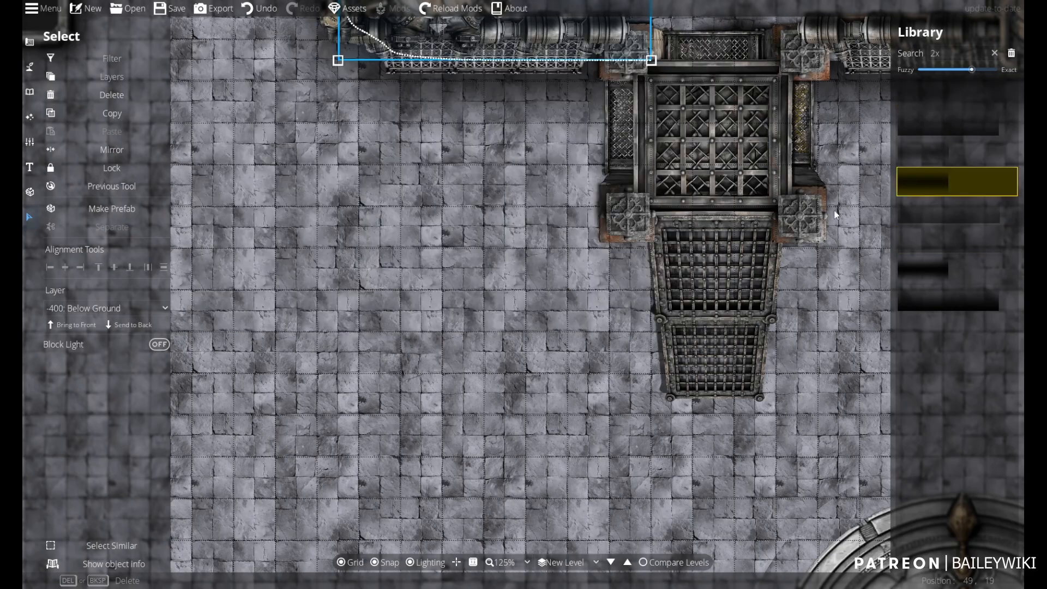
{"action": "left_click_drag", "start_coordinate": [448, 267], "coordinate": [352, 460]}
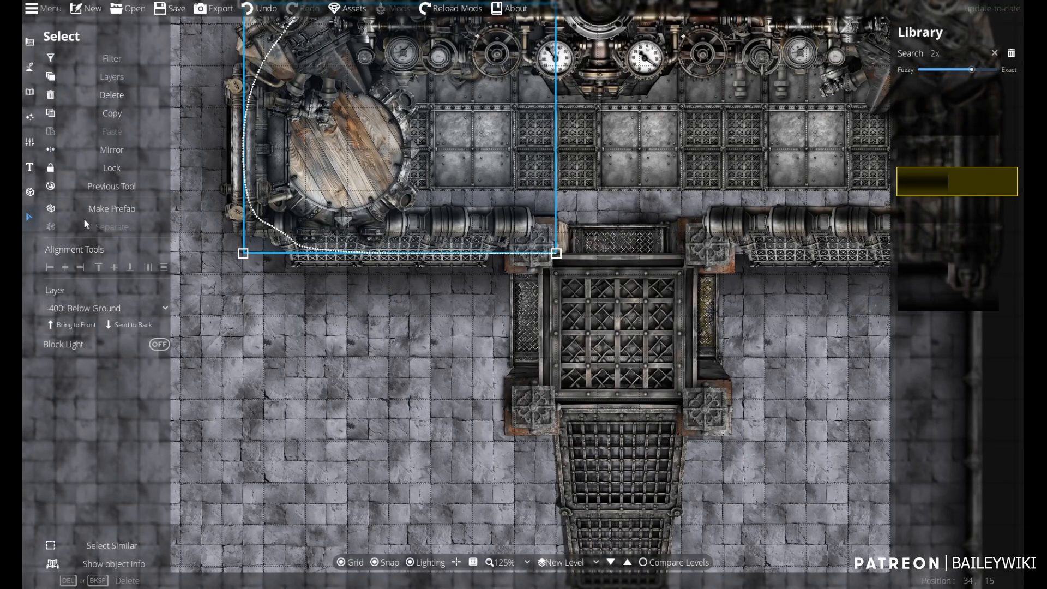
- Try the curved shadow path on layer 200: User Layer 2 and undo the layer change
{"action": "left_click", "coordinate": [86, 307]}
{"action": "left_click", "coordinate": [100, 431]}
{"action": "left_click_drag", "start_coordinate": [602, 291], "coordinate": [351, 299]}
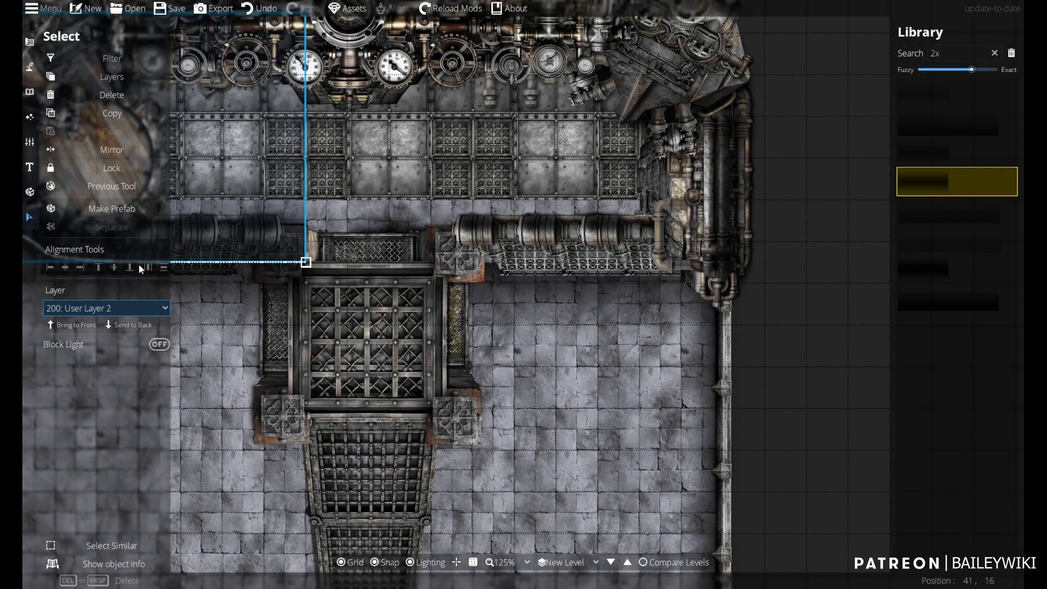
{"action": "left_click", "coordinate": [32, 63]}
{"action": "left_click", "coordinate": [87, 135]}
{"action": "left_click_drag", "start_coordinate": [487, 317], "coordinate": [767, 289]}
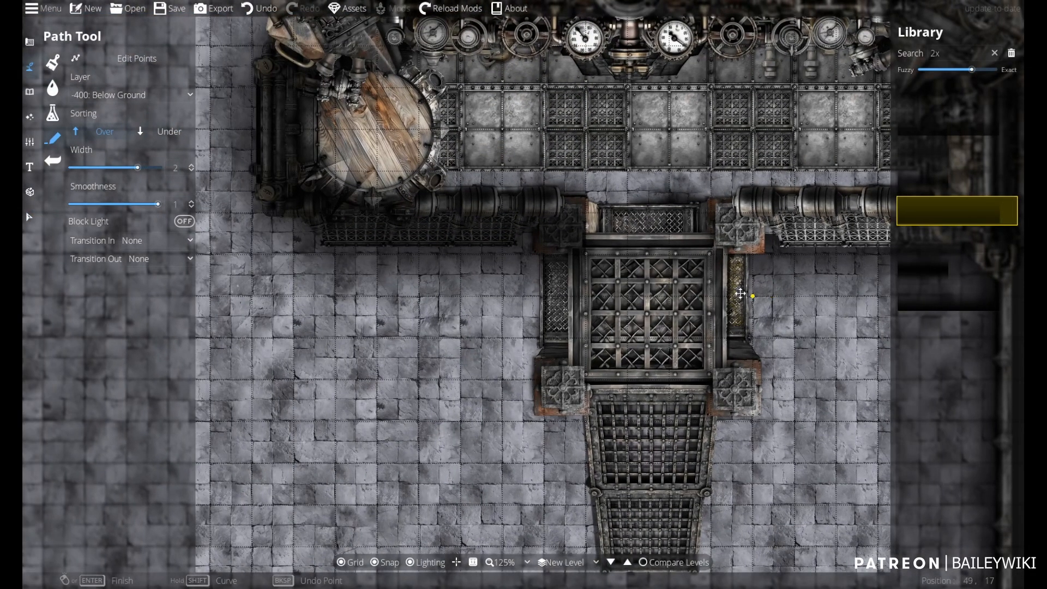
{"action": "left_click_drag", "start_coordinate": [552, 282], "coordinate": [529, 305]}
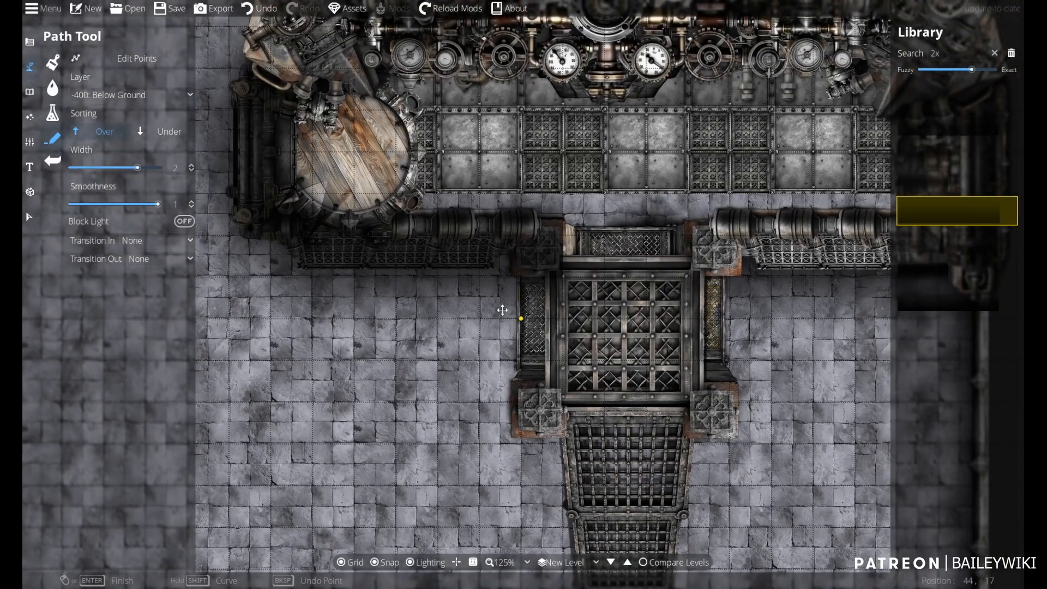
{"action": "key", "text": "ctrl+z"}
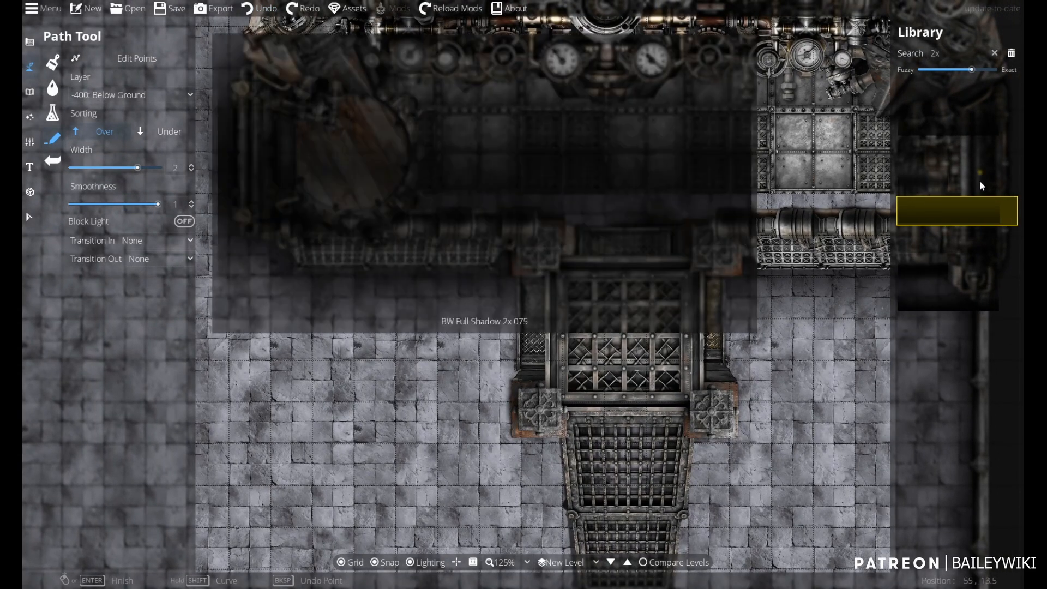
- Set up a BW Full Shadow 2x 050 path on layer 200: User Layer 2 with width 0.32
{"action": "left_click", "coordinate": [137, 93]}
{"action": "left_click", "coordinate": [133, 203]}
{"action": "mouse_move", "coordinate": [959, 206]}
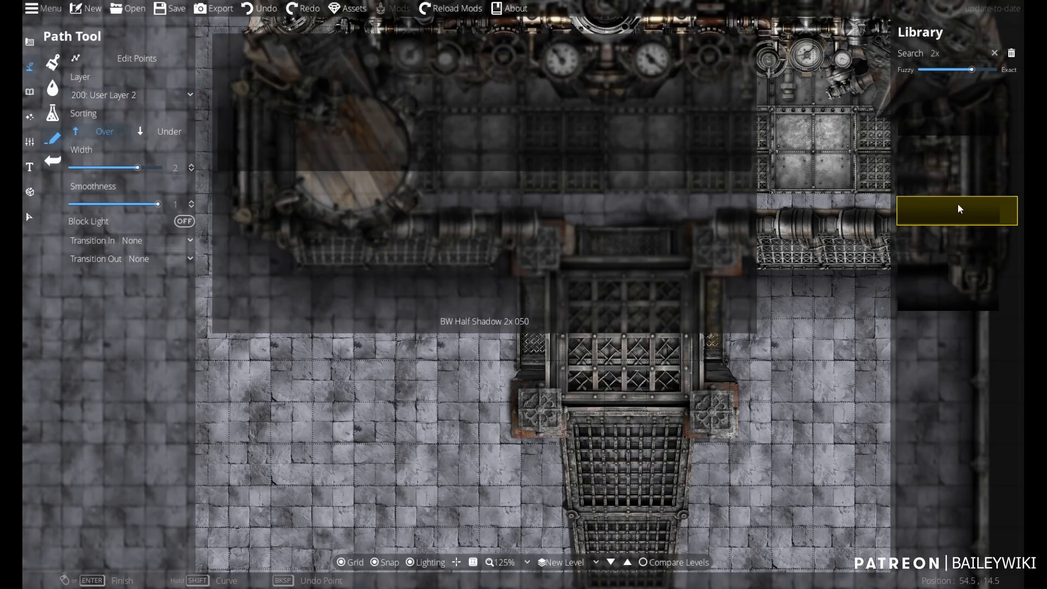
{"action": "left_click_drag", "start_coordinate": [641, 217], "coordinate": [324, 222]}
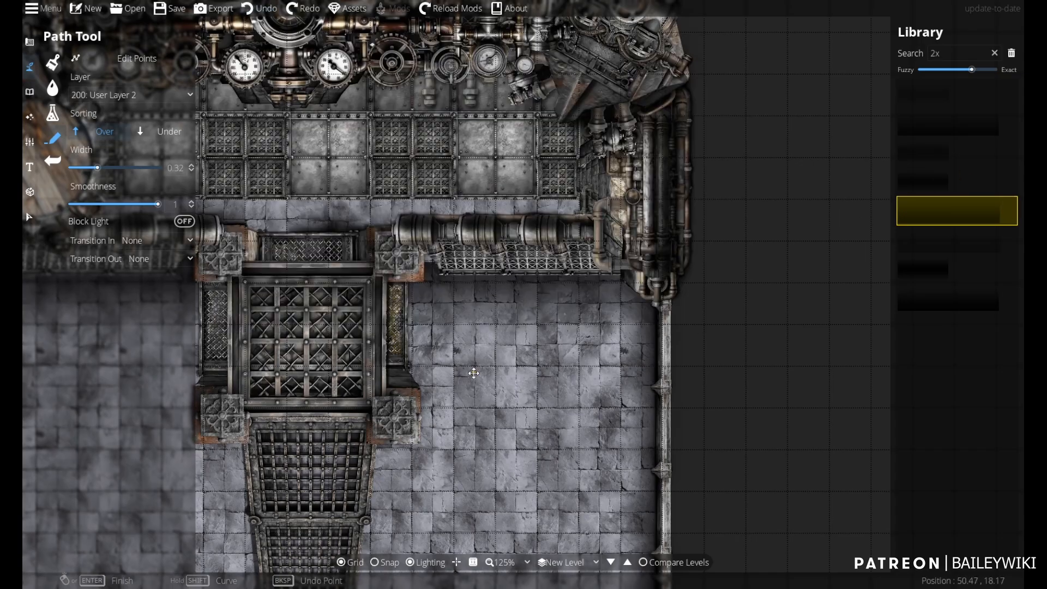
{"action": "left_click_drag", "start_coordinate": [475, 374], "coordinate": [860, 212]}
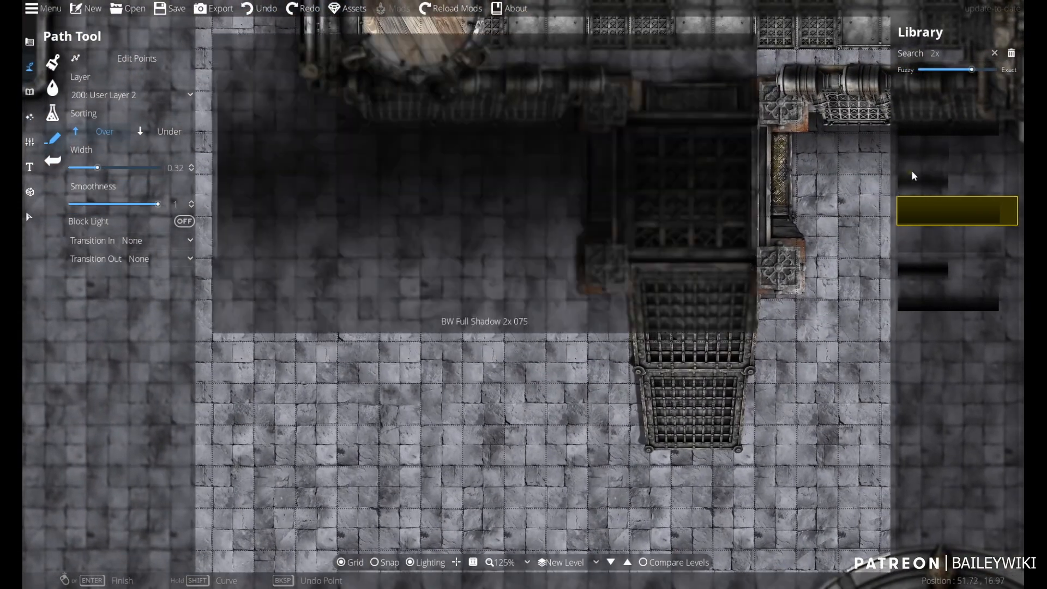
{"action": "left_click", "coordinate": [912, 161]}
- Draw narrow shadow paths along the lower edges of the barrel rows on both sides of the ramped platform
{"action": "left_click_drag", "start_coordinate": [775, 243], "coordinate": [520, 388]}
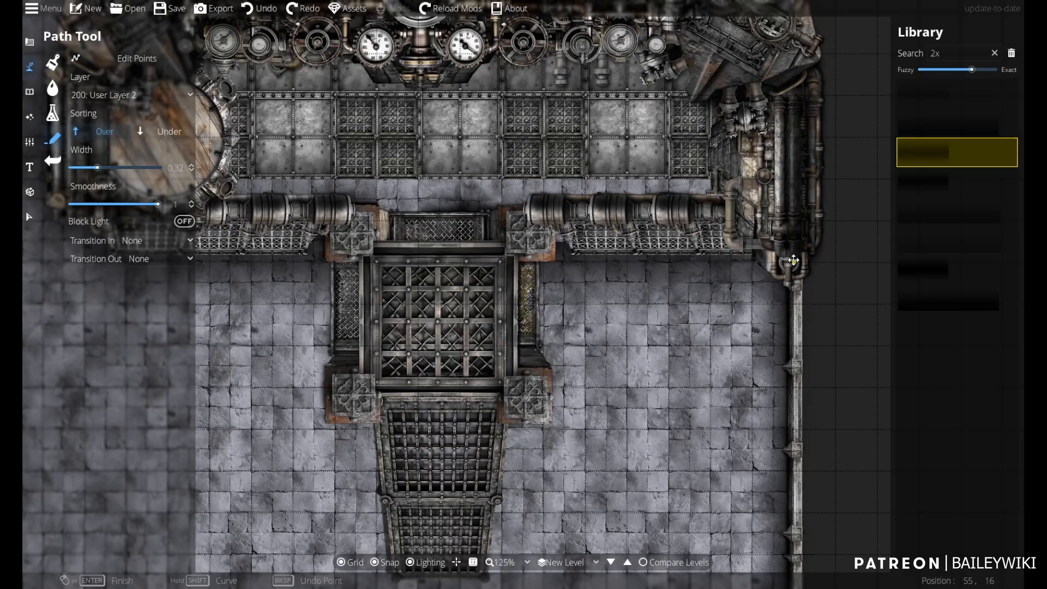
{"action": "scroll", "coordinate": [554, 261], "scroll_direction": "up", "scroll_amount": 5}
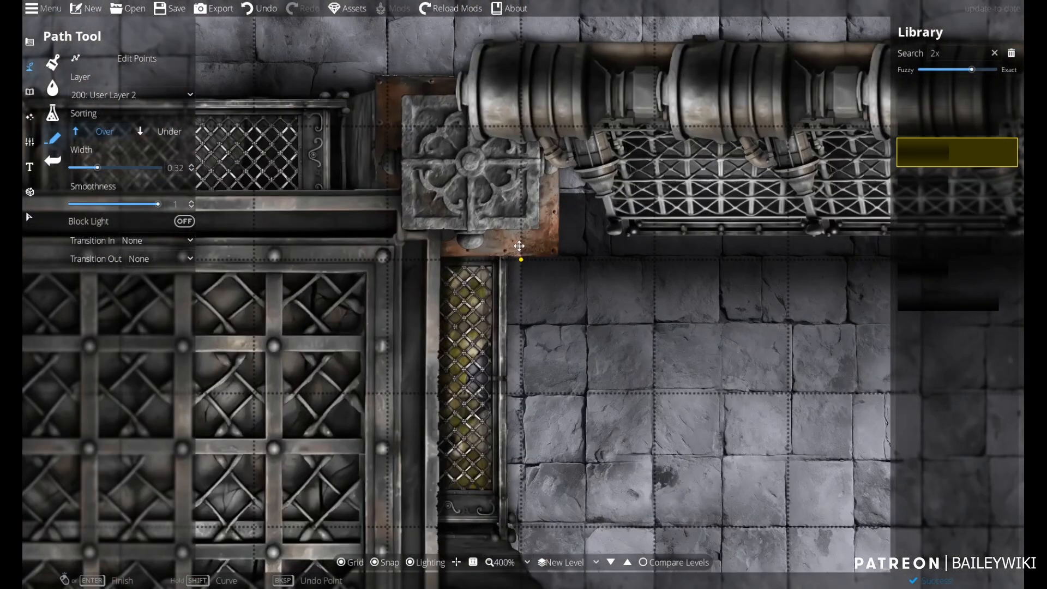
{"action": "scroll", "coordinate": [520, 246], "scroll_direction": "down", "scroll_amount": 5}
{"action": "left_click_drag", "start_coordinate": [211, 245], "coordinate": [720, 237]}
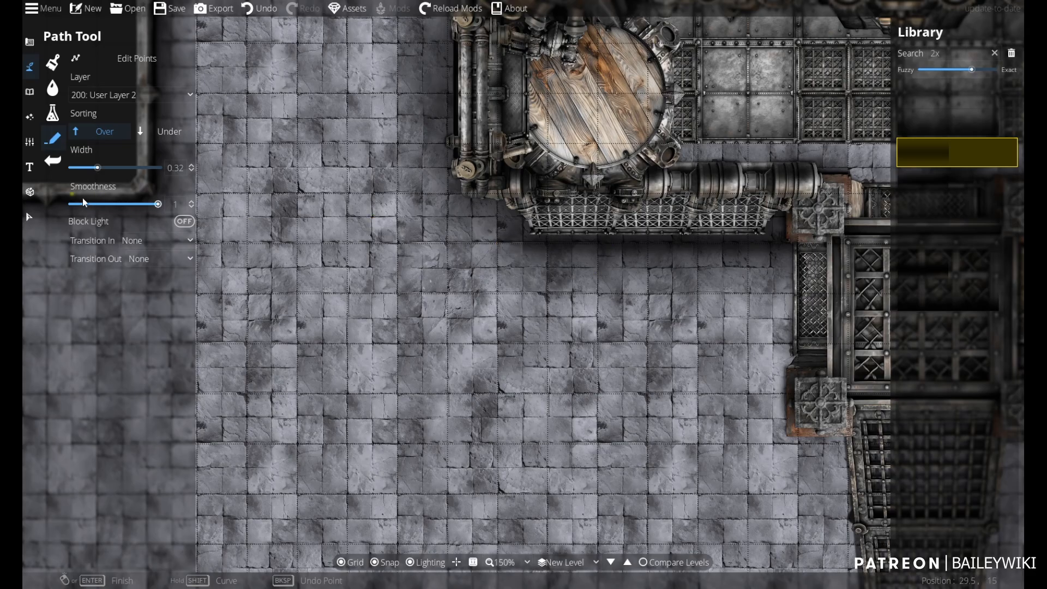
- Nudge the narrow shadow paths up against the lower edges of the grates below the two barrel rows
{"action": "left_click", "coordinate": [30, 219]}
{"action": "scroll", "coordinate": [634, 237], "scroll_direction": "up", "scroll_amount": 5}
{"action": "left_click_drag", "start_coordinate": [634, 237], "coordinate": [586, 370]}
{"action": "left_click", "coordinate": [585, 386]}
{"action": "left_click_drag", "start_coordinate": [865, 510], "coordinate": [137, 464]}
{"action": "left_click_drag", "start_coordinate": [758, 414], "coordinate": [122, 422]}
{"action": "left_click", "coordinate": [793, 360]}
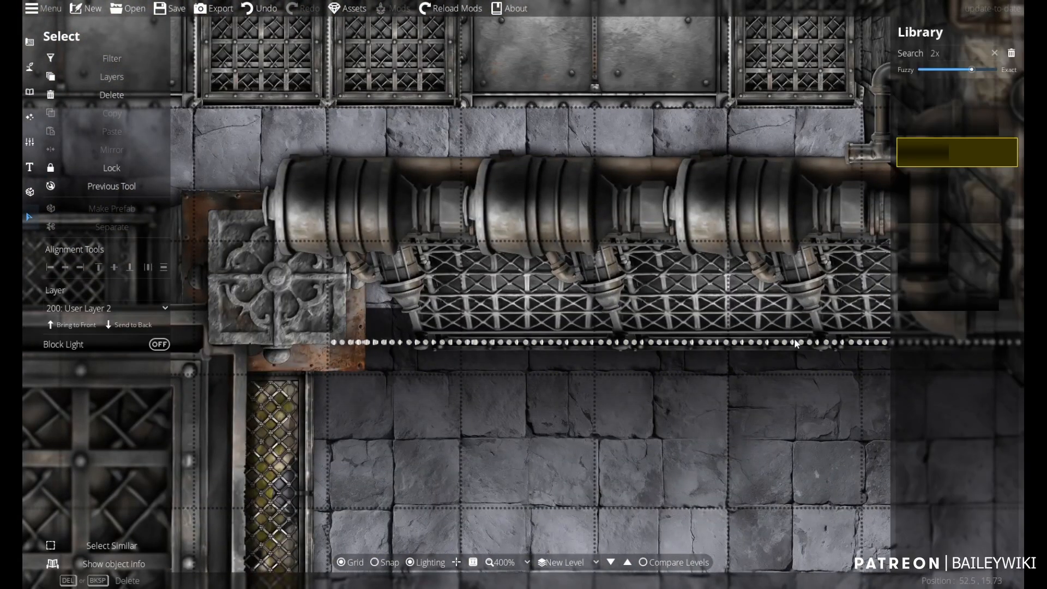
{"action": "left_click", "coordinate": [794, 338]}
{"action": "scroll", "coordinate": [698, 415], "scroll_direction": "down", "scroll_amount": 5}
{"action": "left_click_drag", "start_coordinate": [712, 354], "coordinate": [773, 244]}
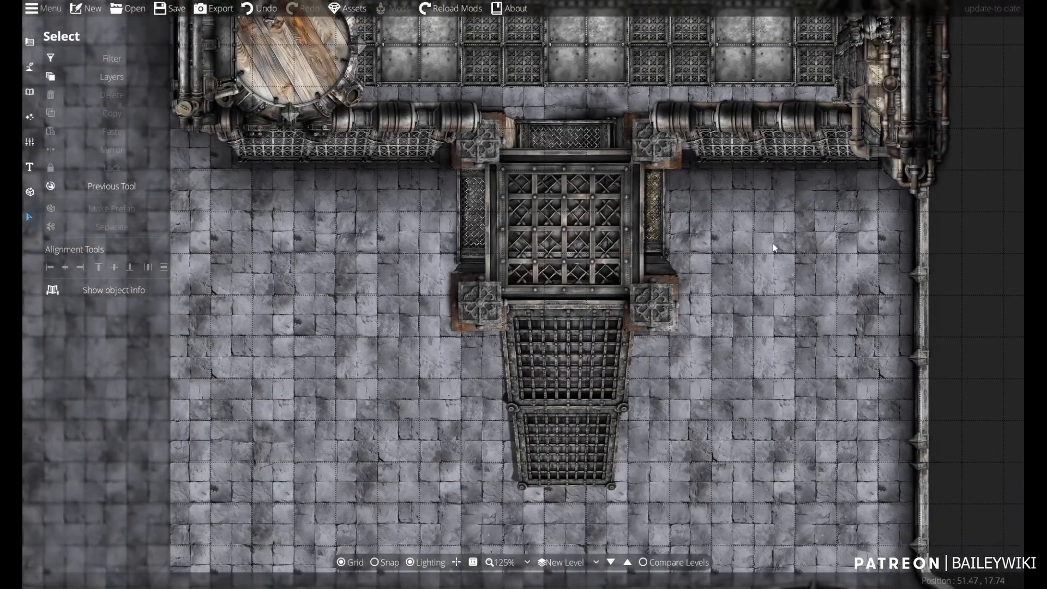
- Place a BW Shadow Circle 050 beneath the ramped platform on layer 100: User Layer 1, at scale 2.2 with sorting Under
{"action": "left_click", "coordinate": [29, 91]}
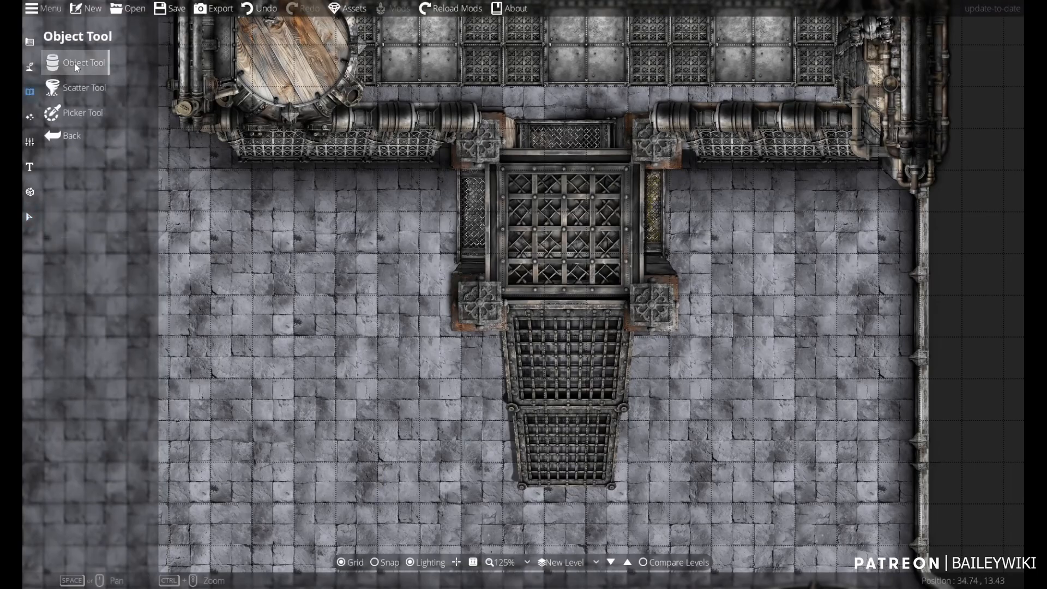
{"action": "left_click", "coordinate": [955, 53]}
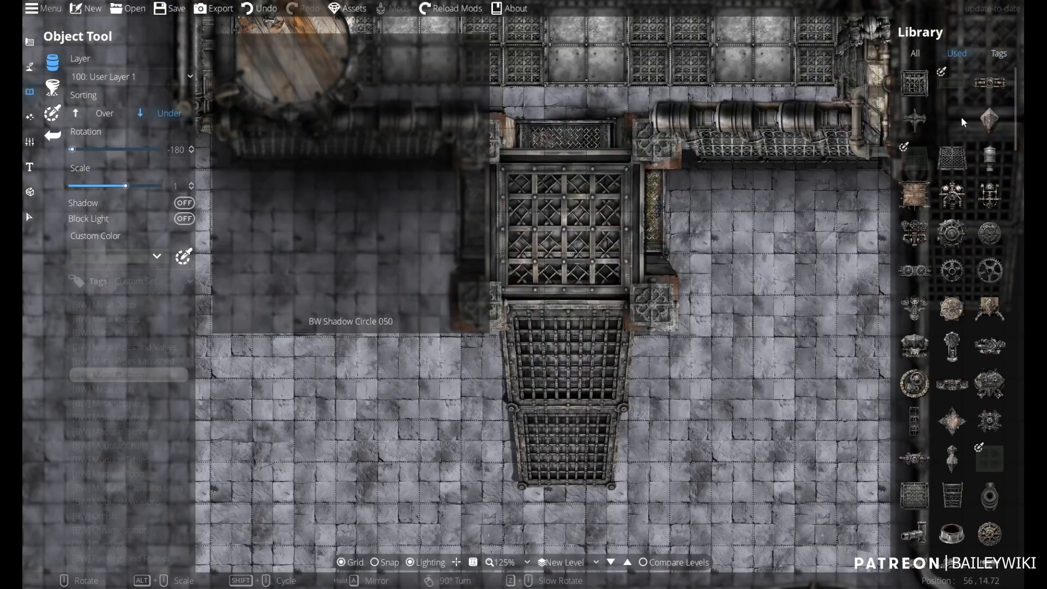
{"action": "scroll", "coordinate": [483, 240], "scroll_direction": "up", "scroll_amount": 12}
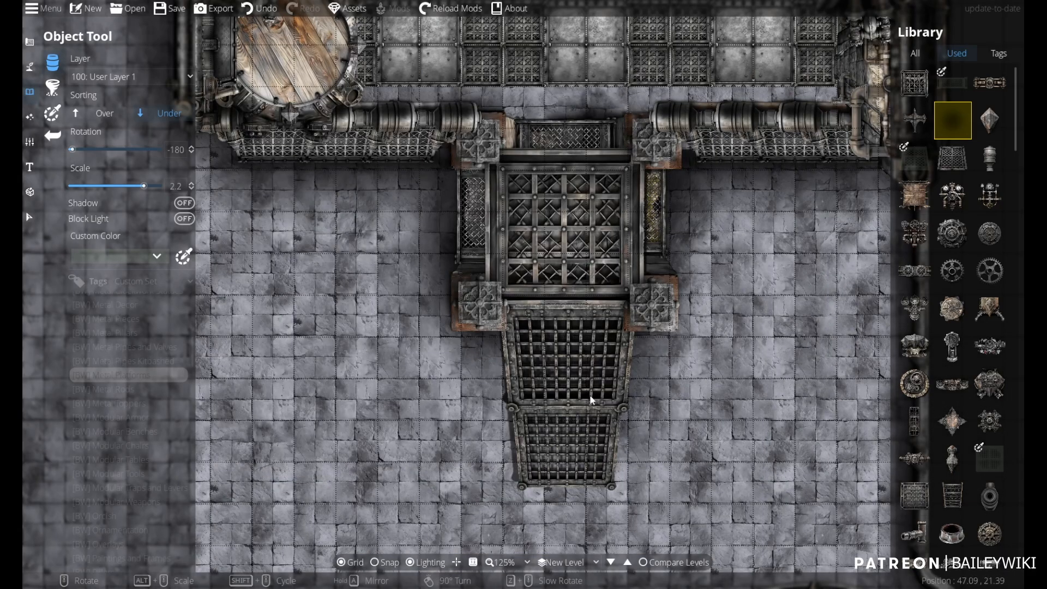
{"action": "key", "text": "Escape"}
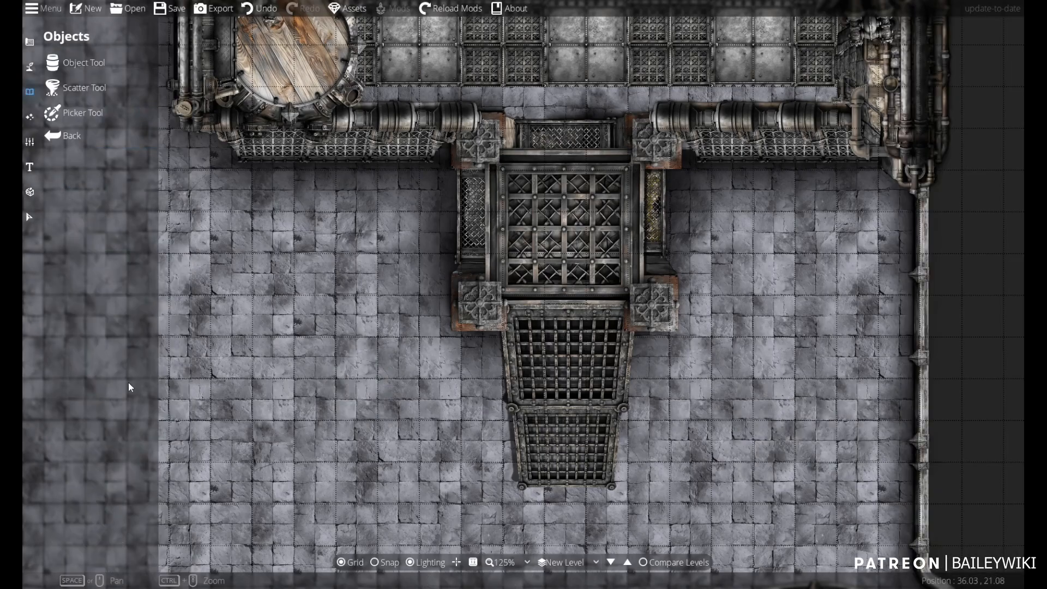
- Choose the colourable tapered grate from the [BW] Metal Platforms tag, with a dark swatch as custom colour and scale 0.9
{"action": "left_click", "coordinate": [80, 62]}
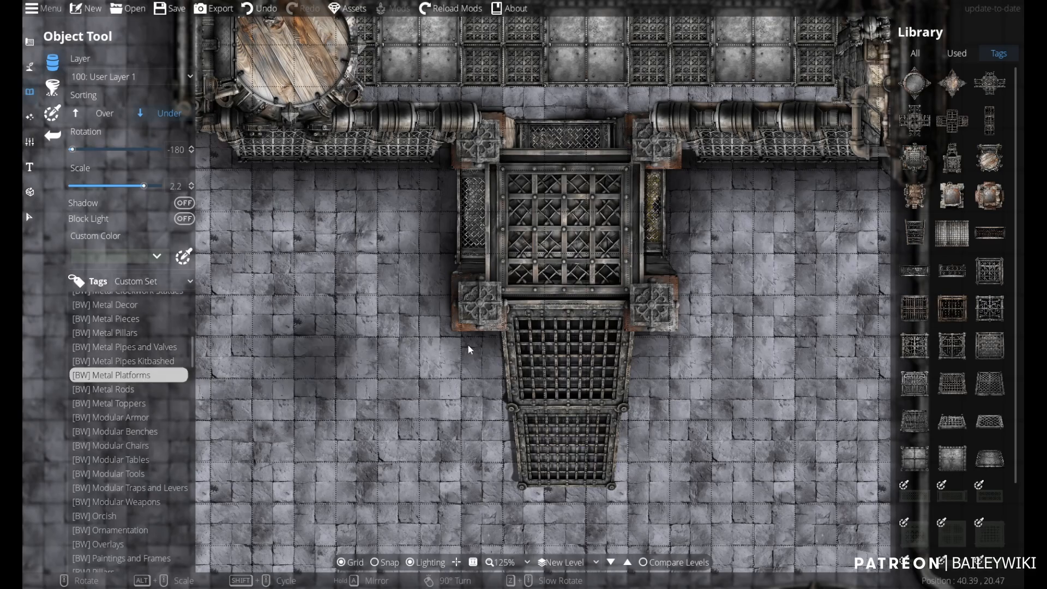
{"action": "scroll", "coordinate": [911, 440], "scroll_direction": "down", "scroll_amount": 3}
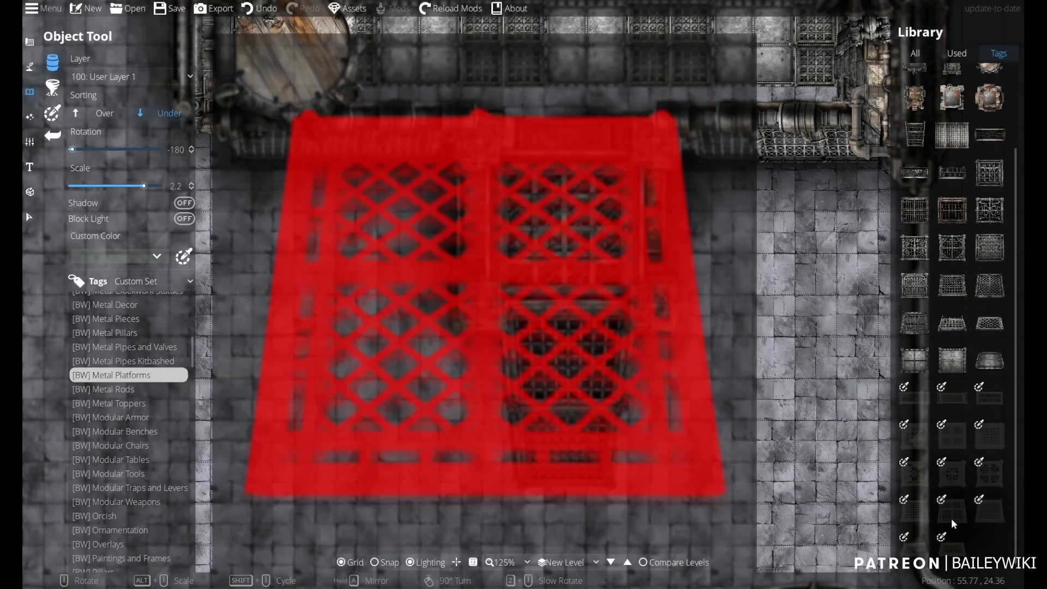
{"action": "left_click", "coordinate": [953, 516]}
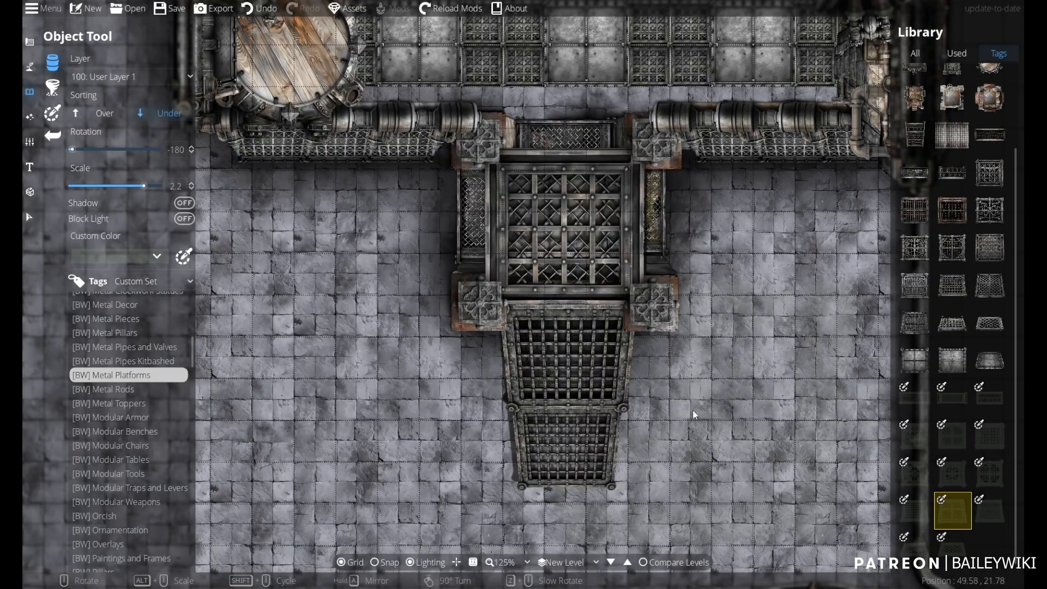
{"action": "left_click", "coordinate": [115, 256]}
{"action": "left_click", "coordinate": [136, 368]}
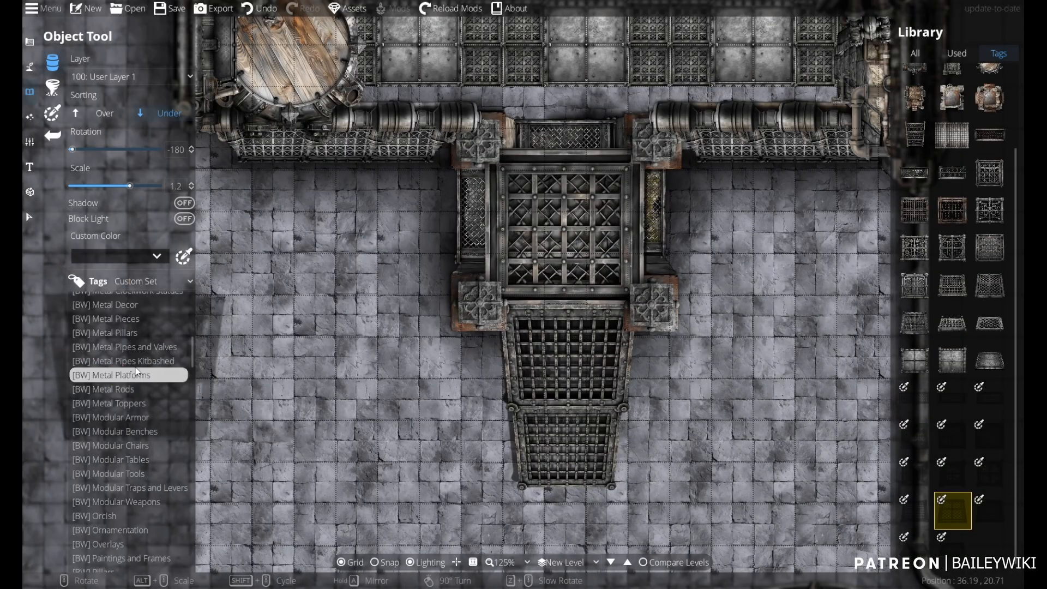
{"action": "scroll", "coordinate": [590, 431], "scroll_direction": "down", "scroll_amount": 3}
- Add a semi-transparent black custom colour with alpha 112 (hex 70000000) for the tapered grate
{"action": "left_click", "coordinate": [149, 259]}
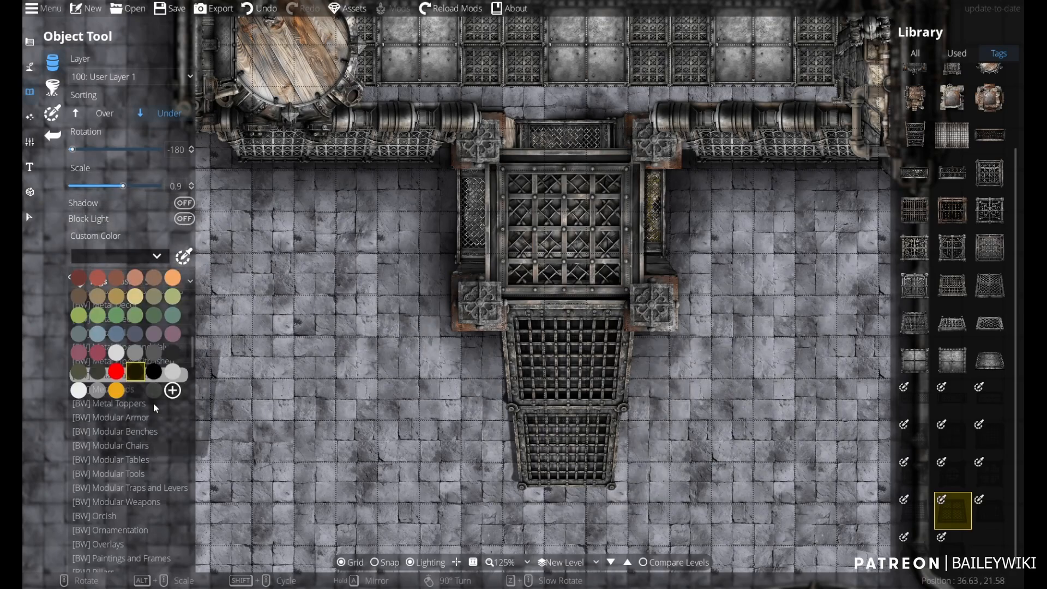
{"action": "left_click", "coordinate": [152, 402]}
{"action": "left_click", "coordinate": [83, 392]}
{"action": "mouse_move", "coordinate": [82, 393]}
{"action": "left_mouse_down"}
{"action": "mouse_move", "coordinate": [107, 470]}
{"action": "mouse_move", "coordinate": [132, 495]}
{"action": "left_mouse_up"}
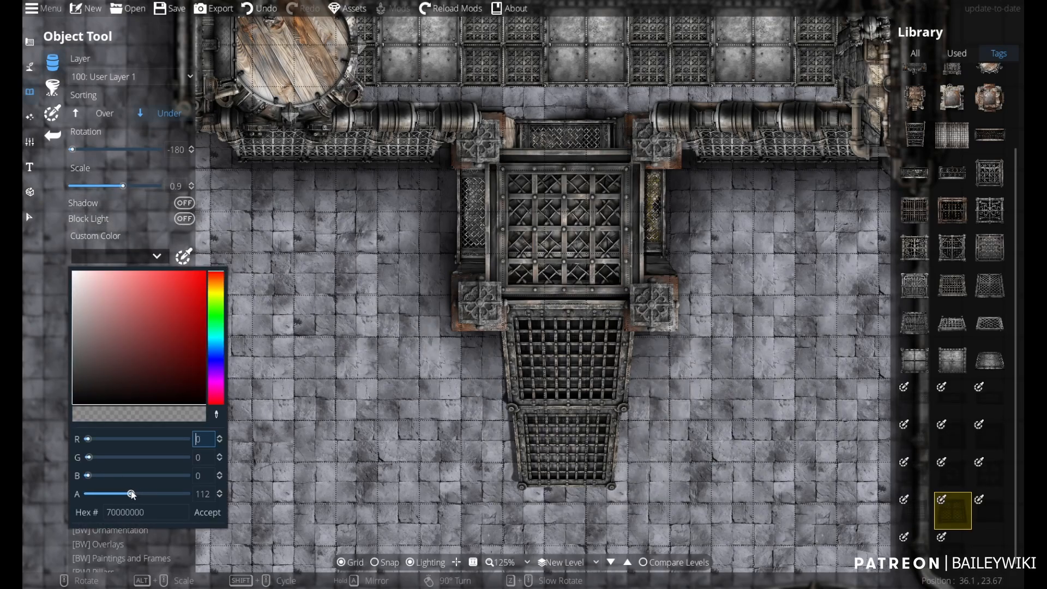
{"action": "left_click", "coordinate": [200, 513]}
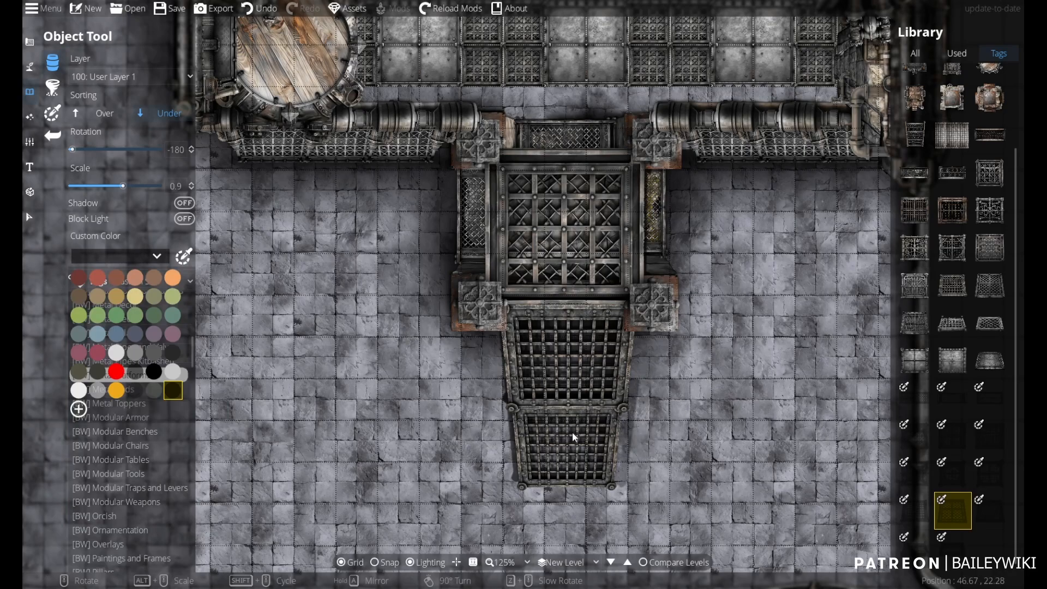
- Place the semi-transparent black tapered grate beneath the ramp as an offset shadow, at scale 0.8 and a slight angle of 175
{"action": "left_click", "coordinate": [677, 421]}
{"action": "key", "text": "ctrl+z"}
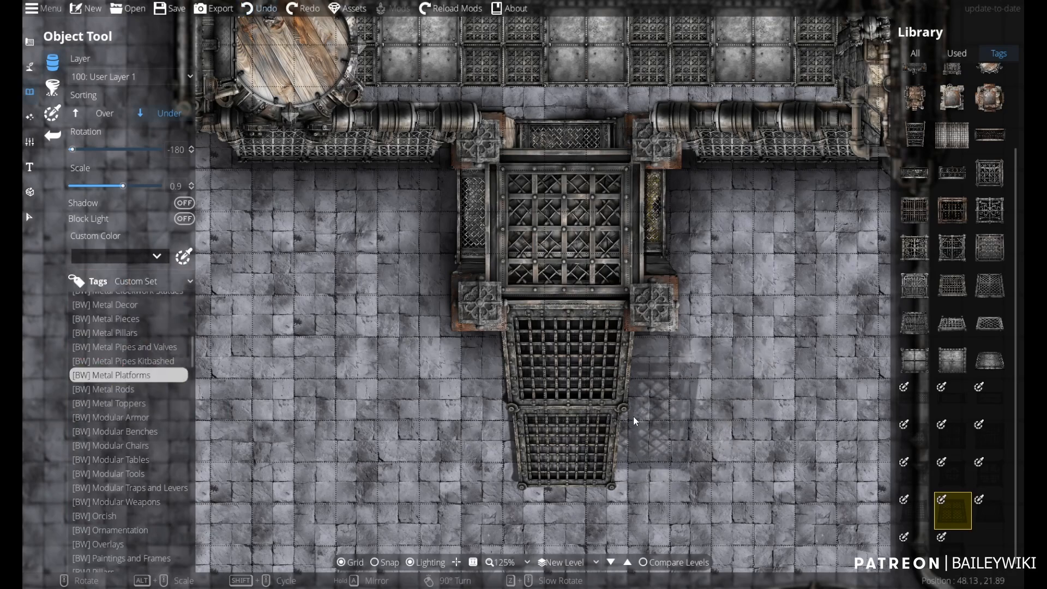
{"action": "scroll", "coordinate": [608, 437], "scroll_direction": "down", "scroll_amount": 1}
{"action": "left_click", "coordinate": [579, 438]}
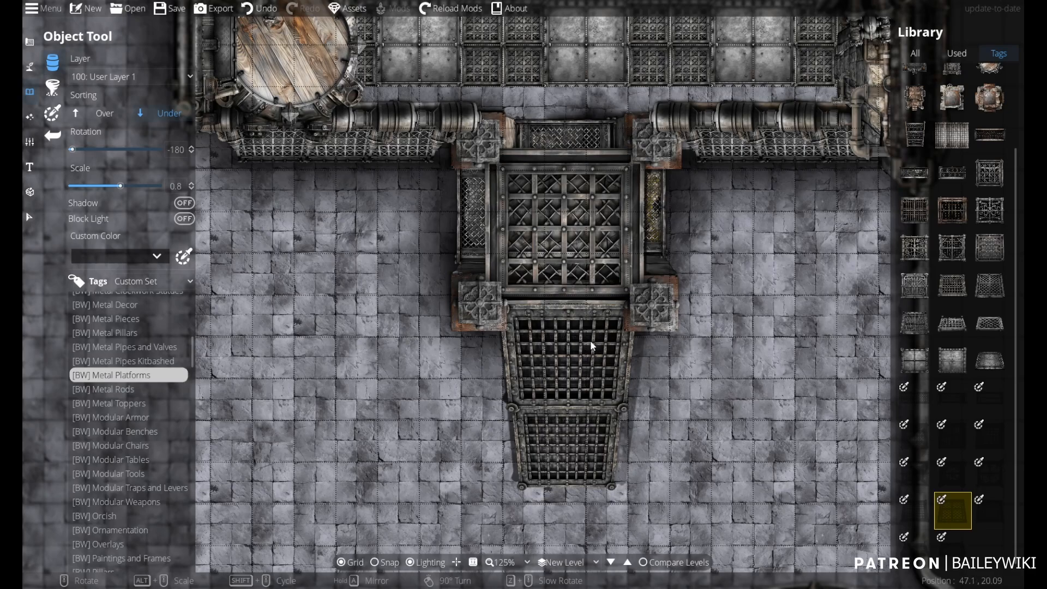
{"action": "key", "text": "ctrl+z"}
{"action": "scroll", "coordinate": [575, 434], "scroll_direction": "up", "scroll_amount": 1}
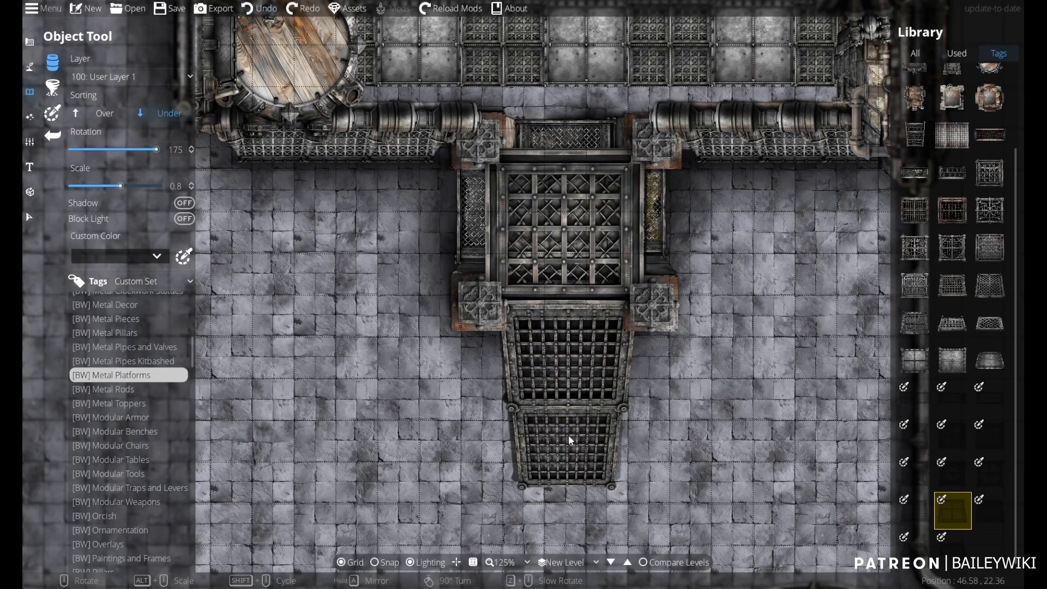
{"action": "left_click", "coordinate": [574, 440]}
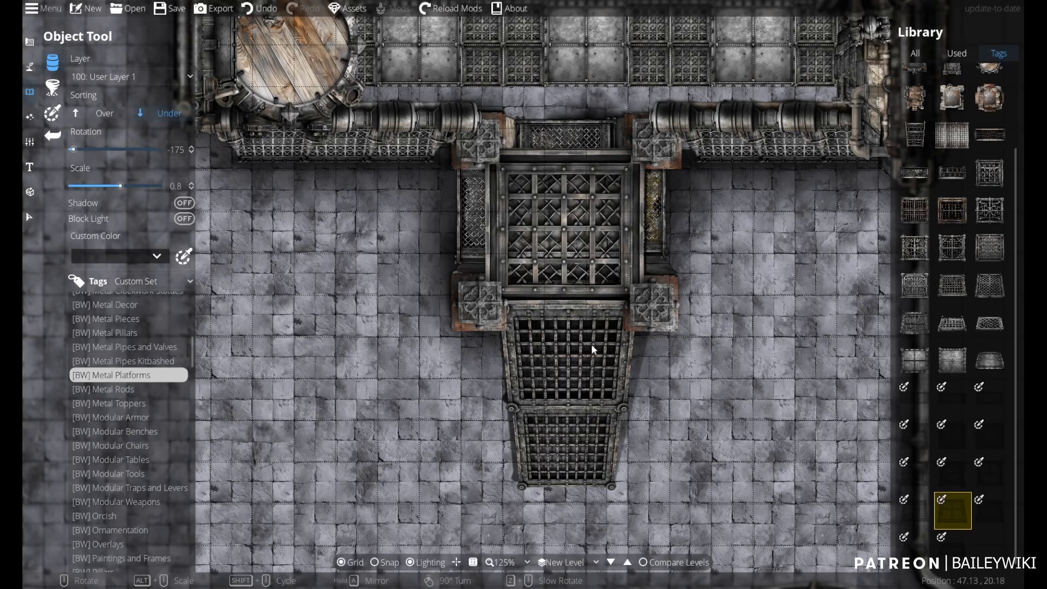
{"action": "scroll", "coordinate": [768, 474], "scroll_direction": "up", "scroll_amount": 3}
{"action": "scroll", "coordinate": [755, 461], "scroll_direction": "down", "scroll_amount": 5}
- Pick the twin-gauge valve piece from the used assets, with scale 1.2, rotation -180 and snapping on
{"action": "left_click_drag", "start_coordinate": [754, 457], "coordinate": [644, 525]}
{"action": "scroll", "coordinate": [398, 446], "scroll_direction": "up", "scroll_amount": 2}
{"action": "left_click_drag", "start_coordinate": [411, 424], "coordinate": [320, 469]}
{"action": "scroll", "coordinate": [358, 400], "scroll_direction": "down", "scroll_amount": 1}
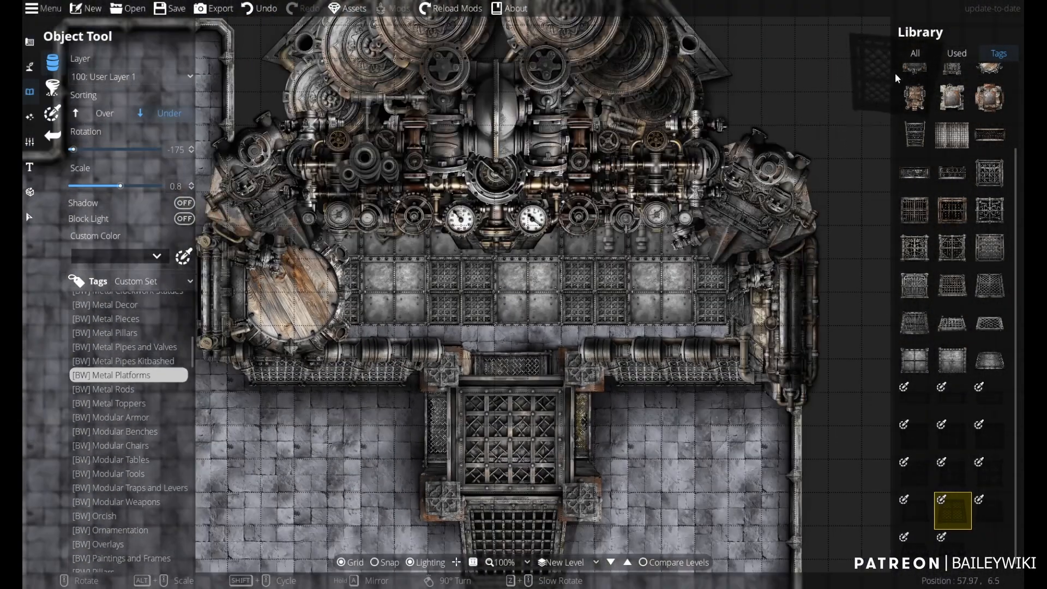
{"action": "left_click", "coordinate": [957, 53]}
{"action": "left_click", "coordinate": [953, 97]}
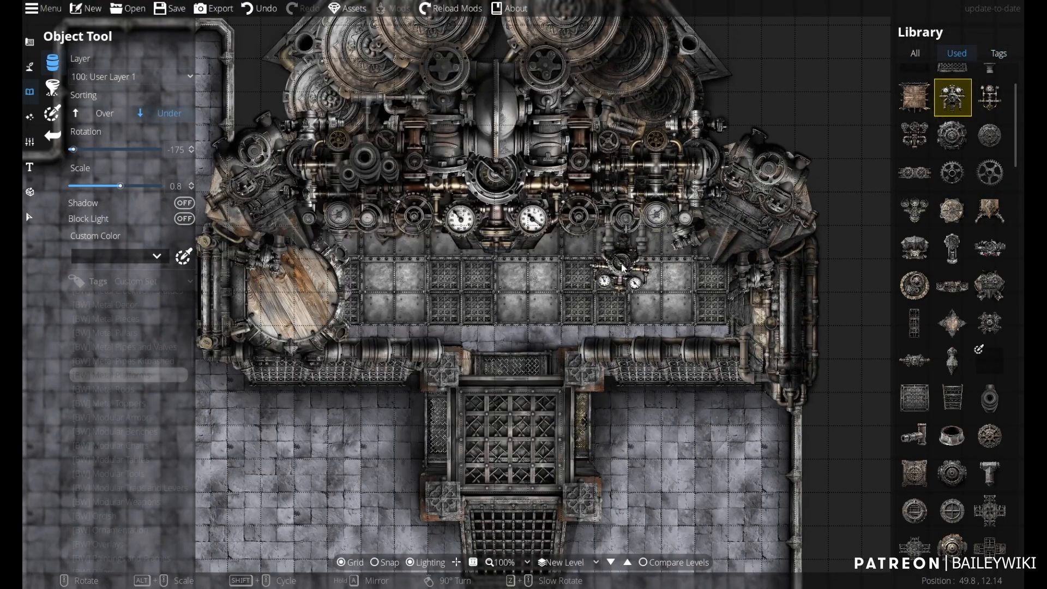
{"action": "scroll", "coordinate": [626, 261], "scroll_direction": "up", "scroll_amount": 4, "text": "alt"}
{"action": "right_click", "coordinate": [628, 257]}
{"action": "right_click", "coordinate": [627, 256]}
{"action": "right_click", "coordinate": [626, 253]}
{"action": "right_click", "coordinate": [625, 251]}
{"action": "key", "text": "s"}
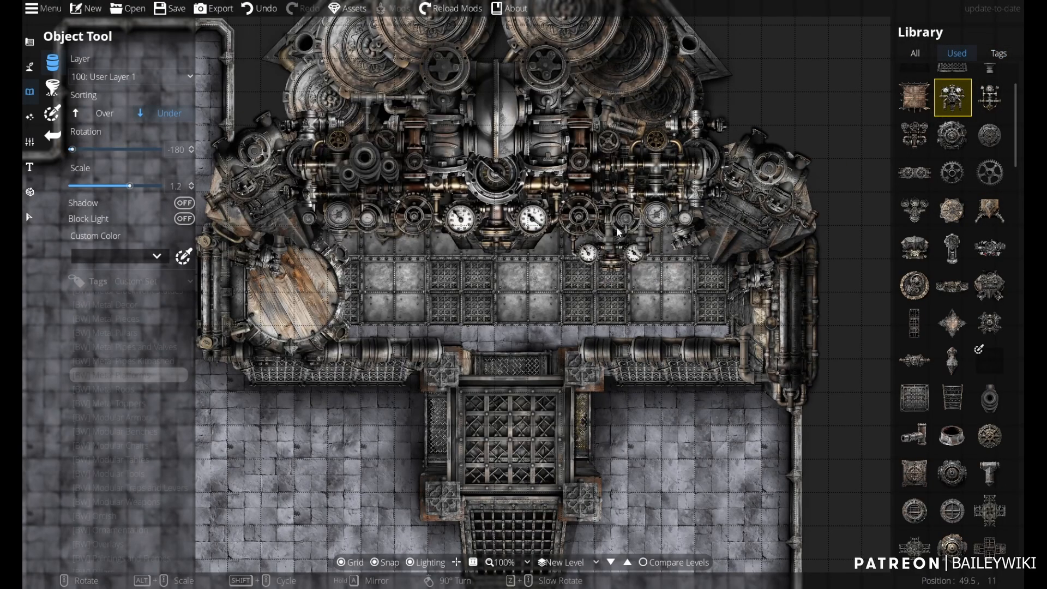
- Place the twin-gauge piece on layer 300: User Layer 3 along the machine's front edge, and Bw Metal Clockwork Square 08 Valves Pipes opposite it
{"action": "left_click", "coordinate": [131, 76]}
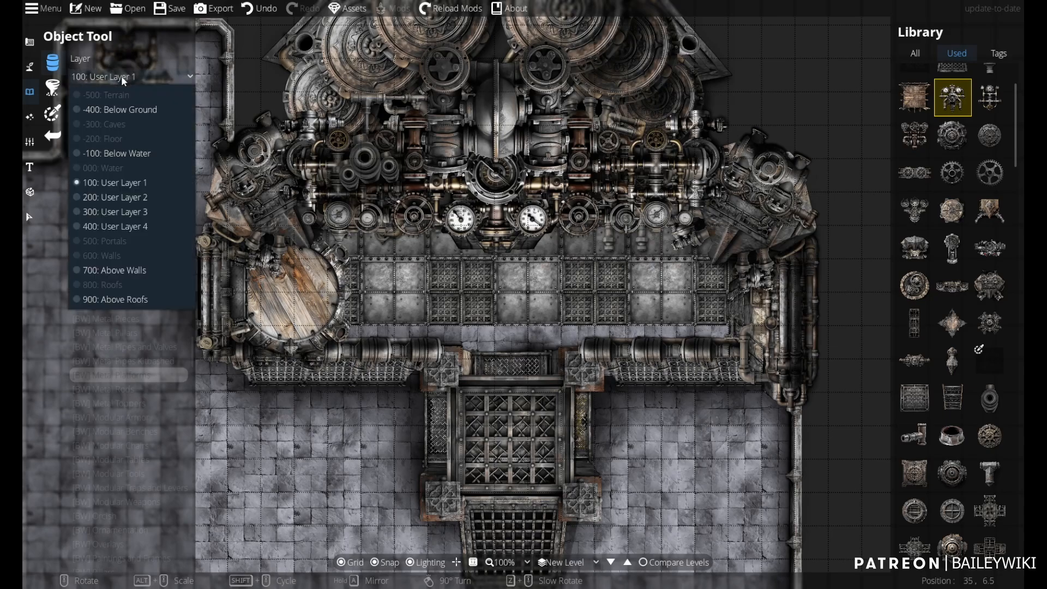
{"action": "left_click", "coordinate": [129, 217]}
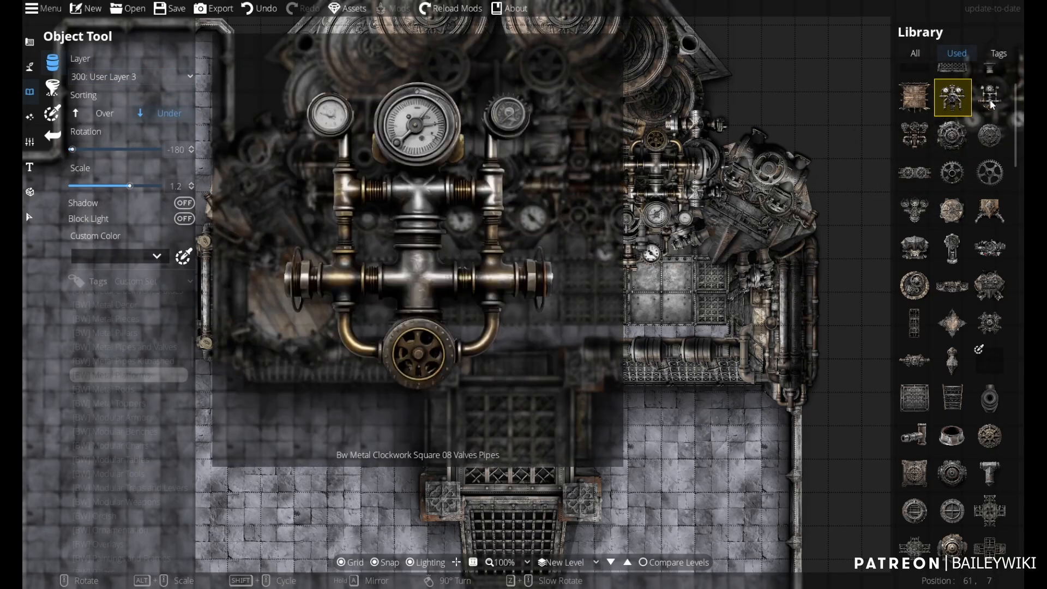
{"action": "left_click", "coordinate": [992, 104]}
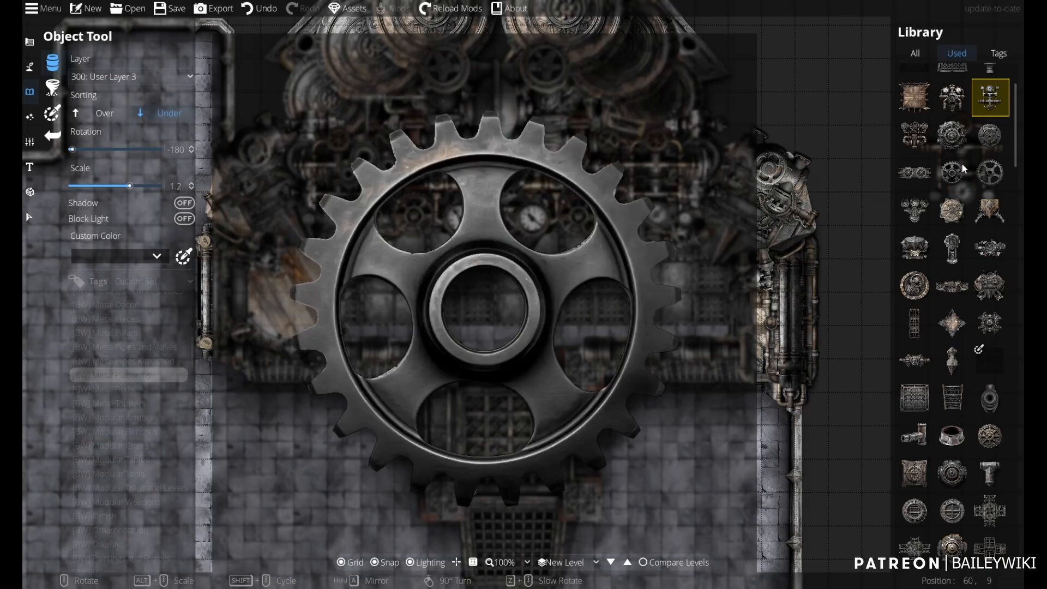
{"action": "mouse_move", "coordinate": [1001, 126]}
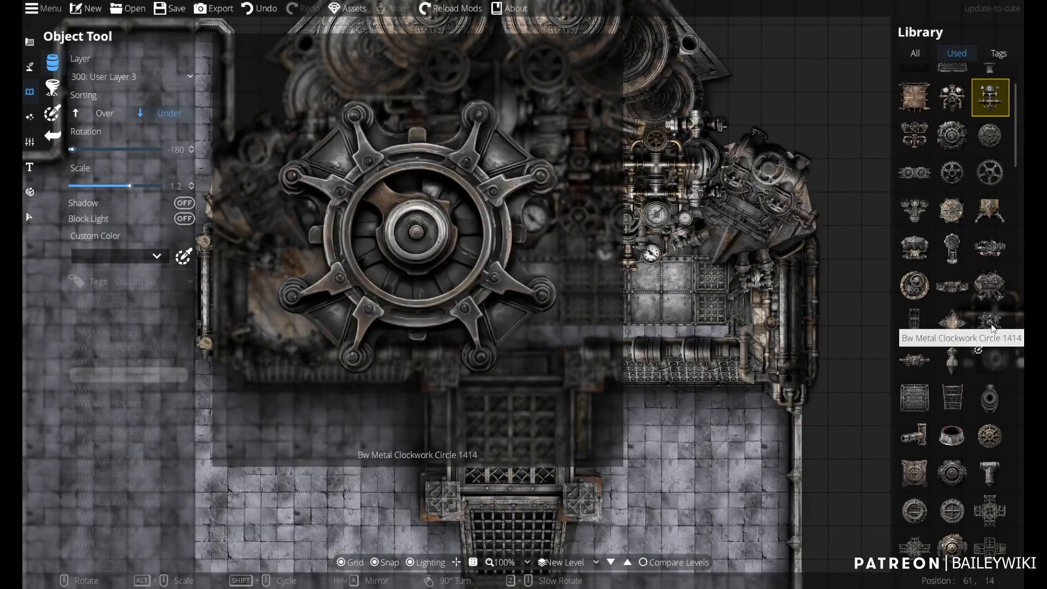
{"action": "left_click", "coordinate": [990, 323]}
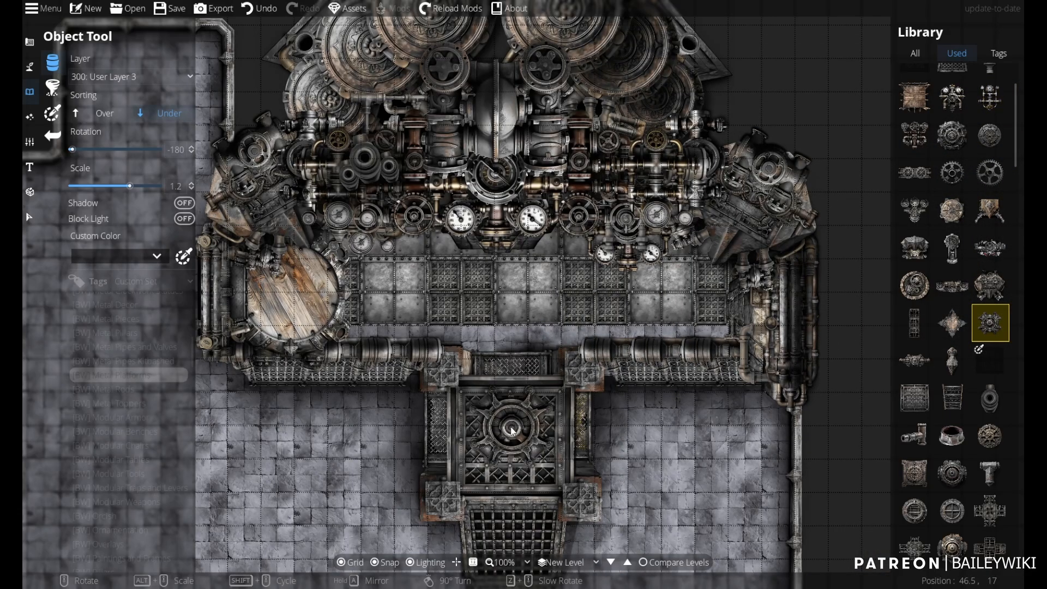
{"action": "scroll", "coordinate": [294, 293], "scroll_direction": "down", "scroll_amount": 4, "text": "alt"}
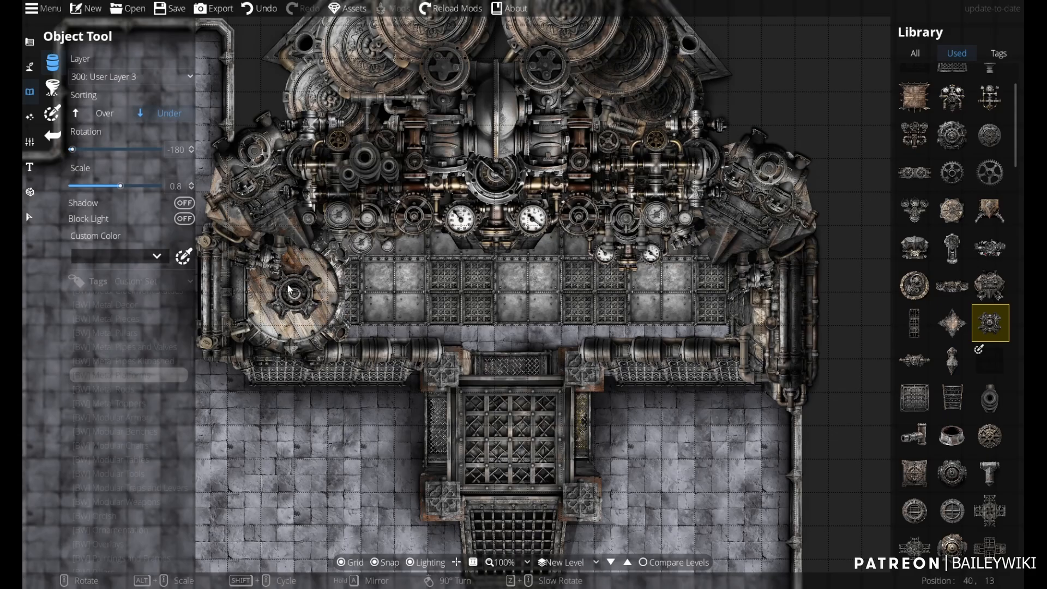
{"action": "left_click_drag", "start_coordinate": [287, 284], "coordinate": [340, 327]}
{"action": "scroll", "coordinate": [342, 331], "scroll_direction": "up", "scroll_amount": 4, "text": "ctrl"}
{"action": "scroll", "coordinate": [342, 331], "scroll_direction": "down", "scroll_amount": 4, "text": "ctrl"}
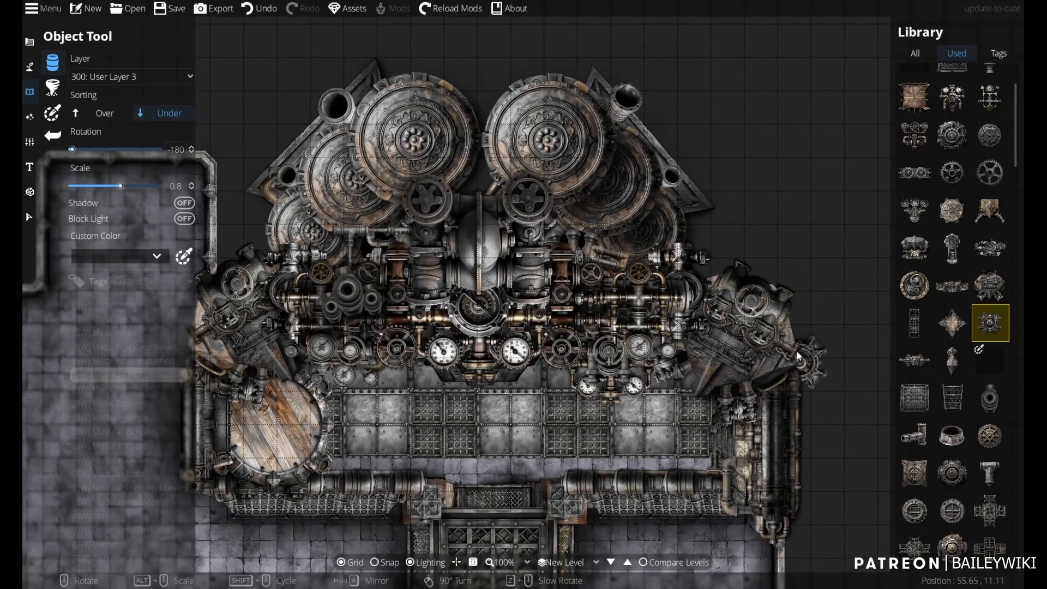
- Place soft circular shadows at scales between 1.5 and 2 under the machine's front gauges on layer 300: User Layer 3, sorting Under
{"action": "mouse_move", "coordinate": [996, 91]}
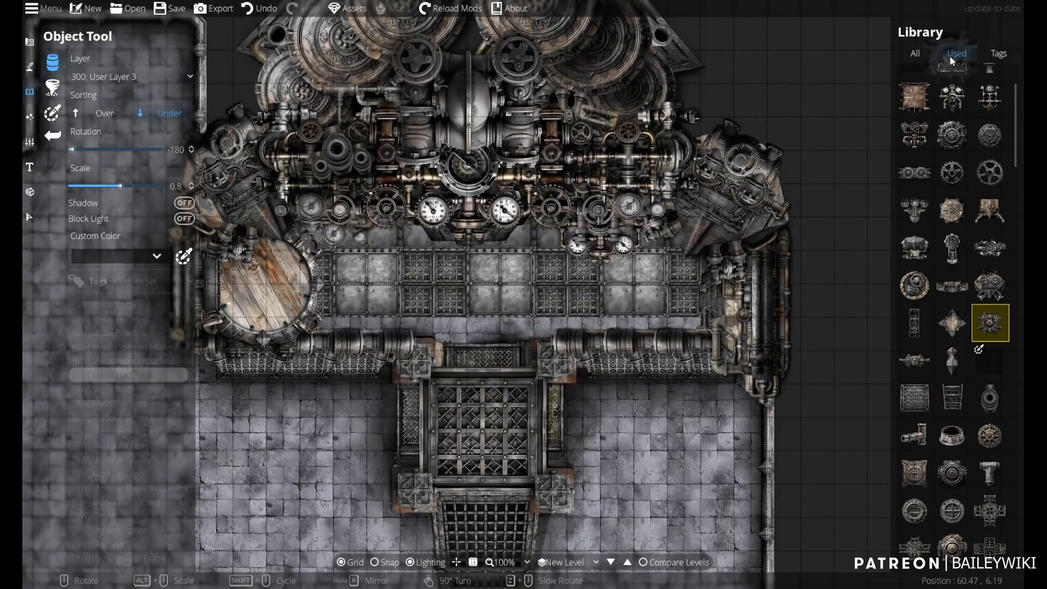
{"action": "left_click", "coordinate": [917, 69]}
{"action": "scroll", "coordinate": [961, 180], "scroll_direction": "up", "scroll_amount": 2}
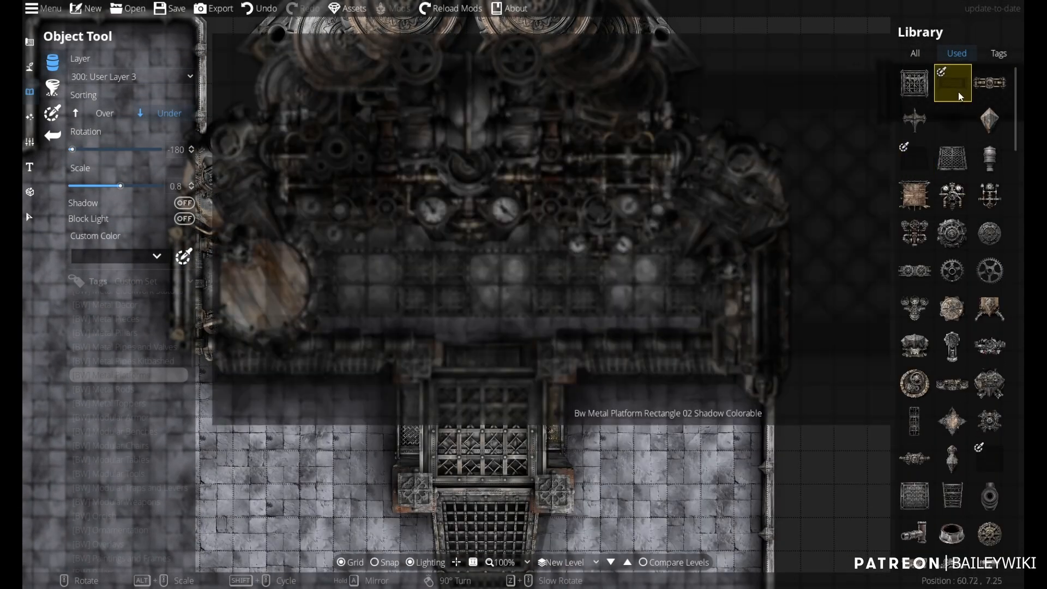
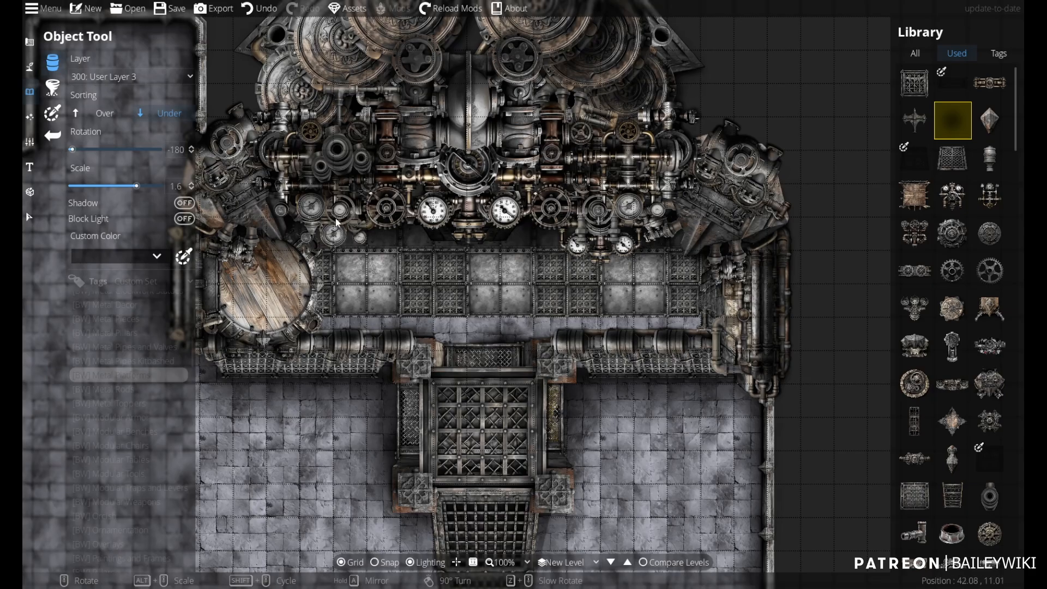
{"action": "scroll", "coordinate": [504, 270], "scroll_direction": "up", "scroll_amount": 2}
{"action": "scroll", "coordinate": [607, 351], "scroll_direction": "down", "scroll_amount": 3}
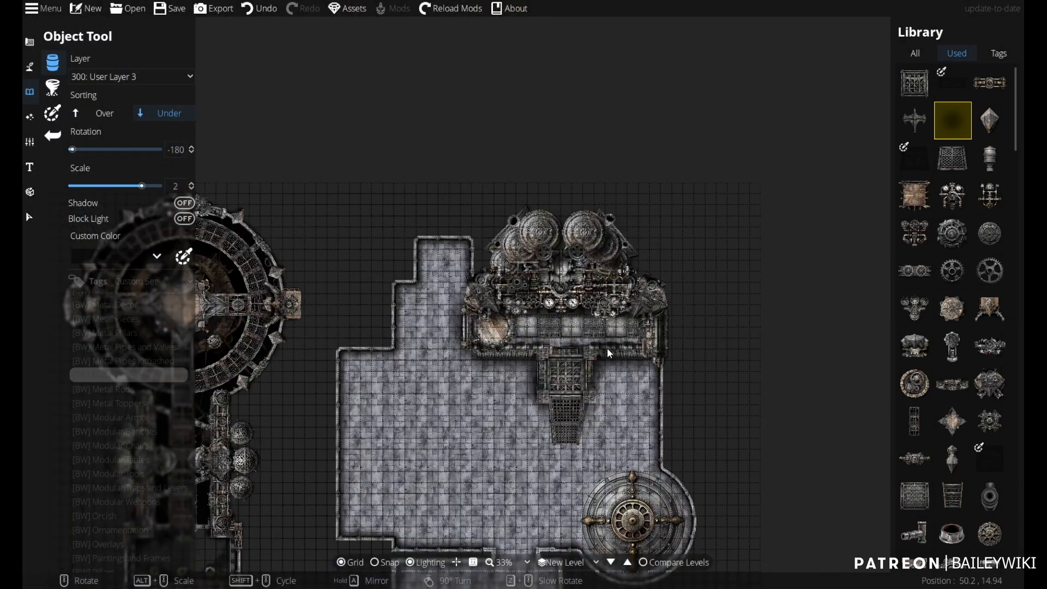
{"action": "scroll", "coordinate": [567, 358], "scroll_direction": "up", "scroll_amount": 4}
{"action": "left_click_drag", "start_coordinate": [561, 359], "coordinate": [528, 363]}
{"action": "scroll", "coordinate": [735, 385], "scroll_direction": "down", "scroll_amount": 3}
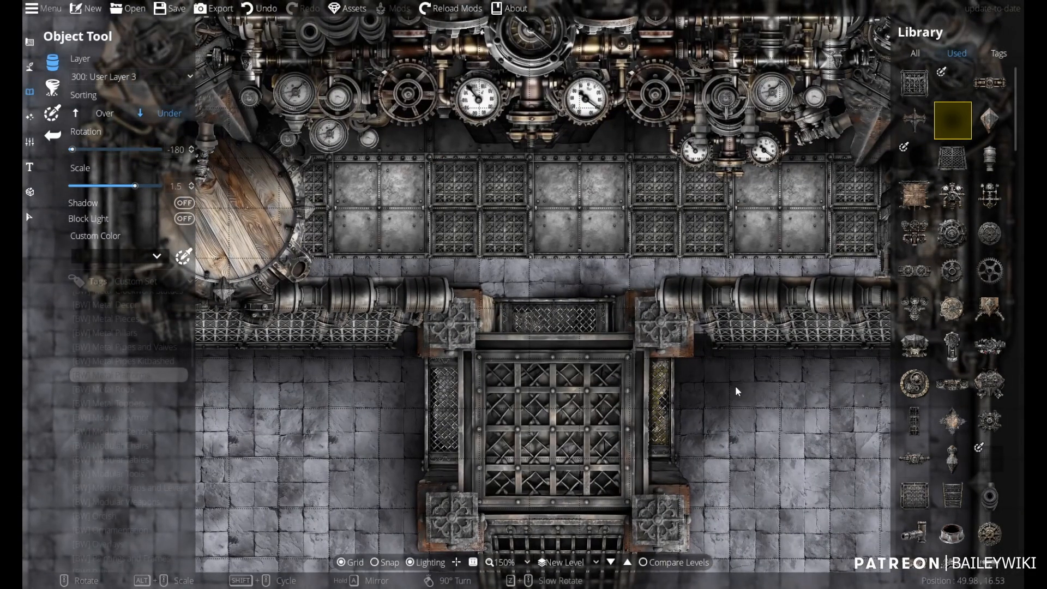
{"action": "scroll", "coordinate": [736, 386], "scroll_direction": "down", "scroll_amount": 2}
{"action": "left_click_drag", "start_coordinate": [742, 389], "coordinate": [618, 346]}
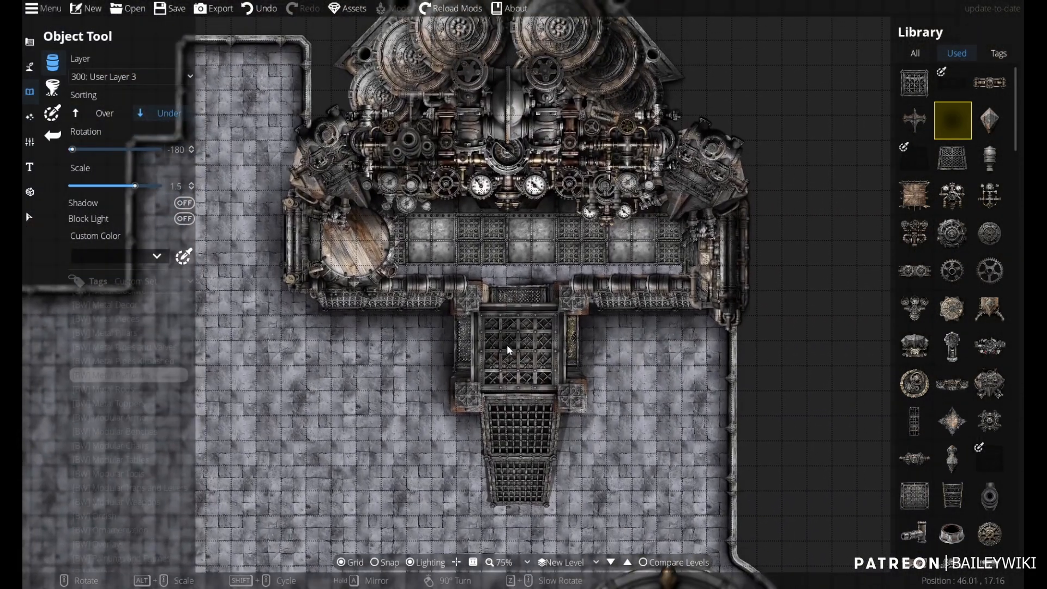
{"action": "left_click_drag", "start_coordinate": [507, 346], "coordinate": [513, 364]}
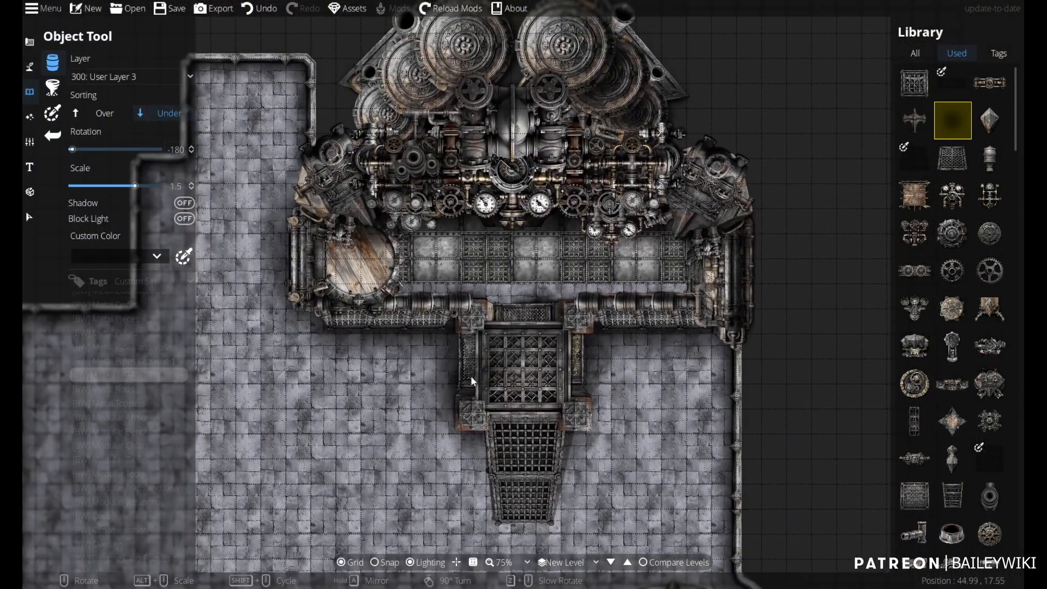
- Select the large stone floor shape on layer -400: Below Ground and move it out of its place in the room
{"action": "left_click", "coordinate": [30, 217]}
{"action": "scroll", "coordinate": [622, 405], "scroll_direction": "up", "scroll_amount": 2}
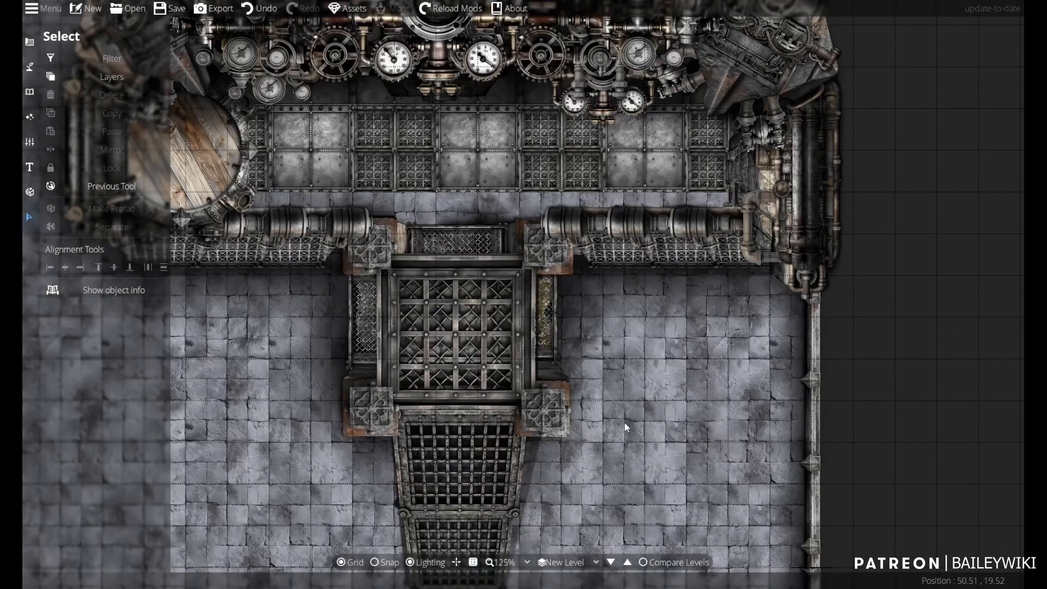
{"action": "left_click", "coordinate": [103, 59]}
{"action": "left_click", "coordinate": [93, 77]}
{"action": "left_click", "coordinate": [986, 163]}
{"action": "scroll", "coordinate": [362, 430], "scroll_direction": "down", "scroll_amount": 3}
{"action": "left_click_drag", "start_coordinate": [259, 535], "coordinate": [527, 330]}
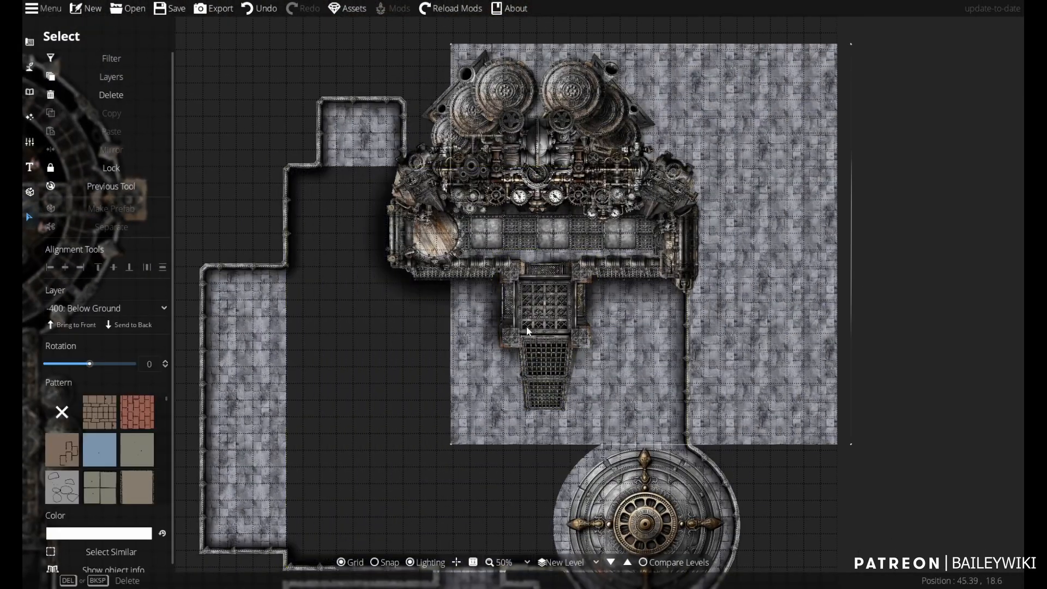
- Box-select the layered shadows around the access platform, and move the stone floor shape back within the room walls with snapping on
{"action": "left_click", "coordinate": [381, 442]}
{"action": "left_click_drag", "start_coordinate": [381, 442], "coordinate": [726, 249]}
{"action": "scroll", "coordinate": [578, 284], "scroll_direction": "up", "scroll_amount": 4}
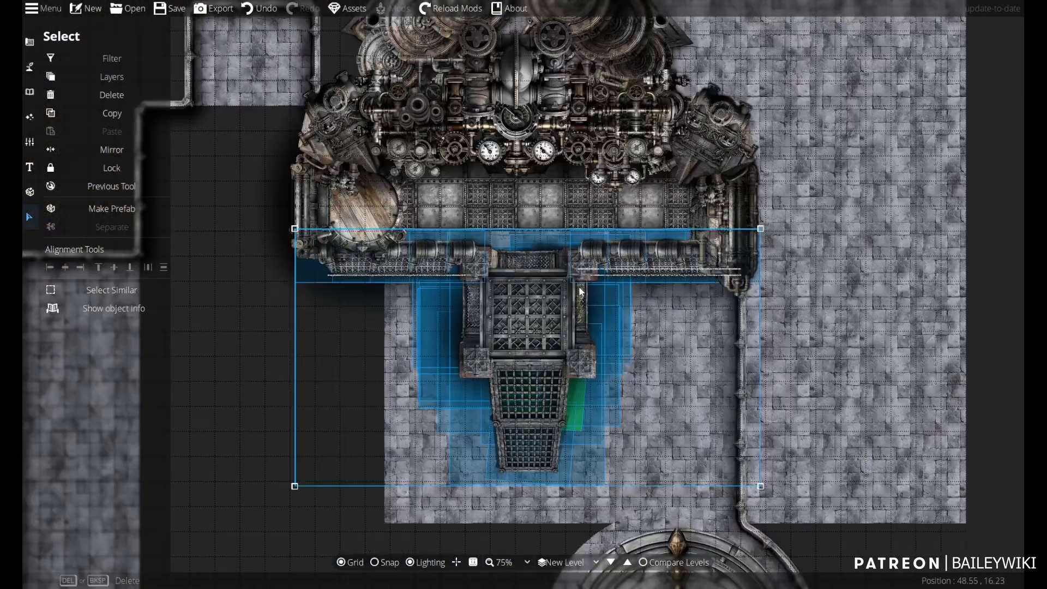
{"action": "left_click_drag", "start_coordinate": [505, 320], "coordinate": [475, 318]}
{"action": "scroll", "coordinate": [787, 373], "scroll_direction": "down", "scroll_amount": 4}
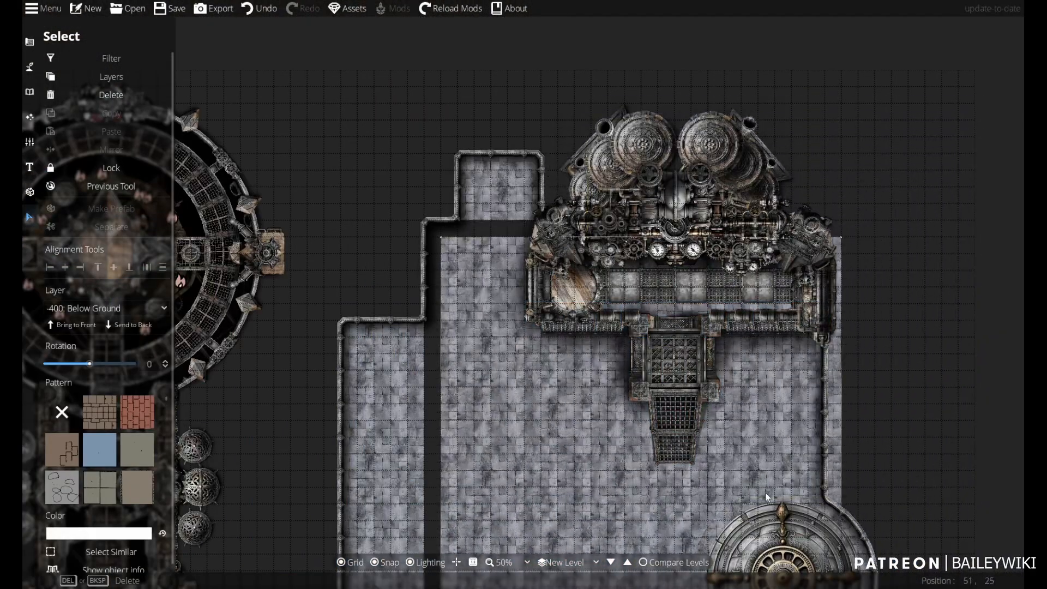
{"action": "scroll", "coordinate": [731, 356], "scroll_direction": "up", "scroll_amount": 3}
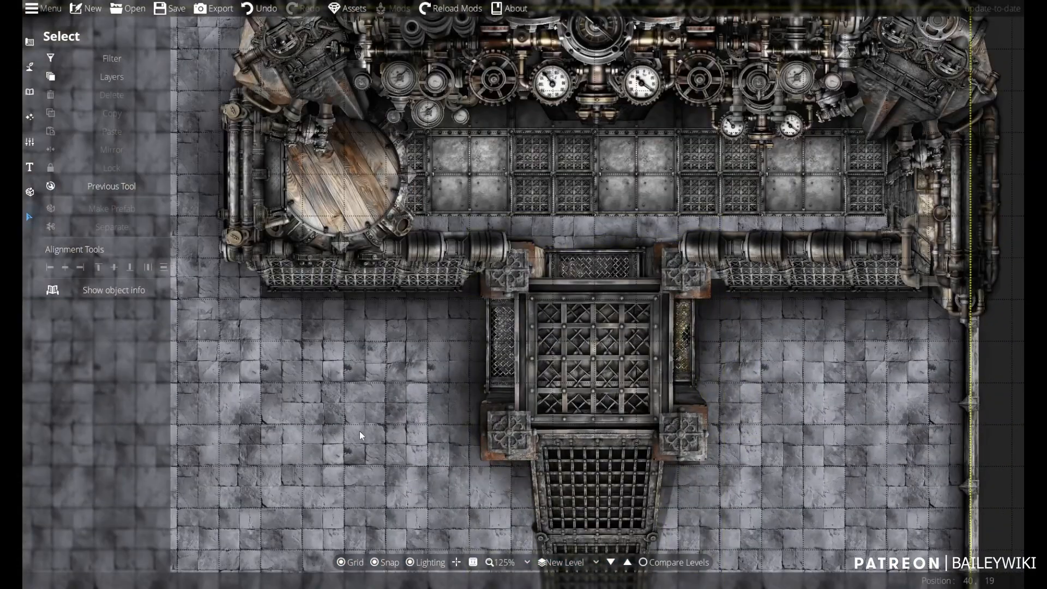
{"action": "scroll", "coordinate": [359, 431], "scroll_direction": "down", "scroll_amount": 2}
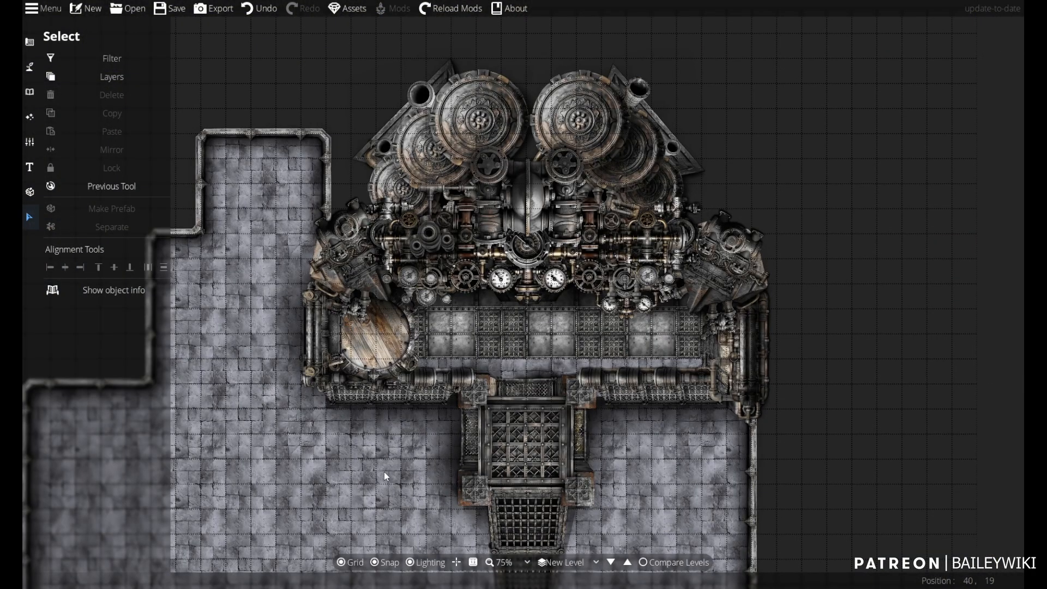
- Shift the walkway's middle grate patch one grid square to centre it on the machine, and remove the grate patch beside it from the row
{"action": "scroll", "coordinate": [384, 473], "scroll_direction": "up", "scroll_amount": 1}
{"action": "left_click", "coordinate": [567, 293]}
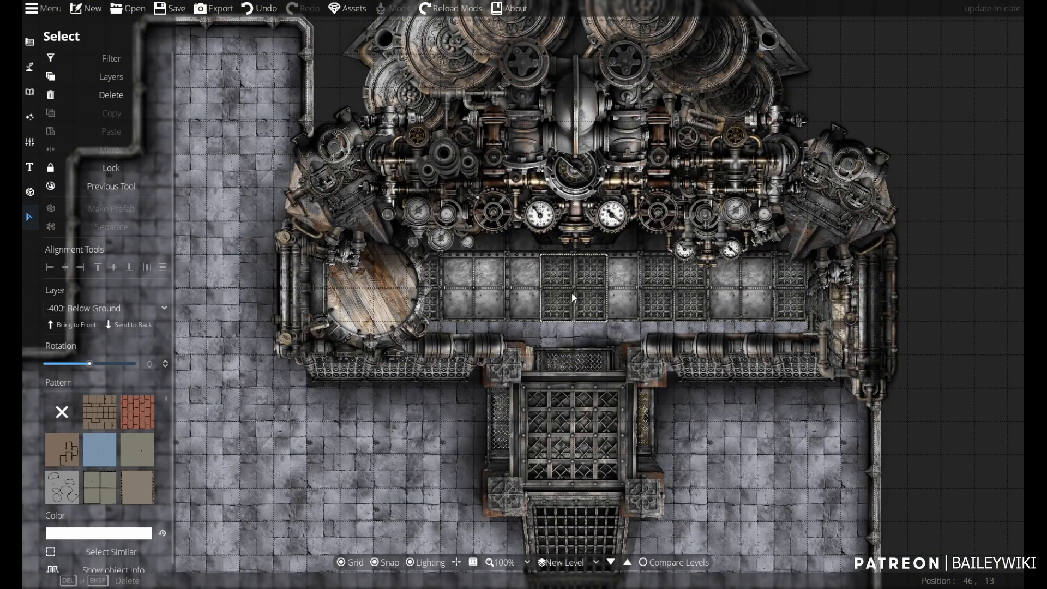
{"action": "left_click_drag", "start_coordinate": [572, 293], "coordinate": [689, 298]}
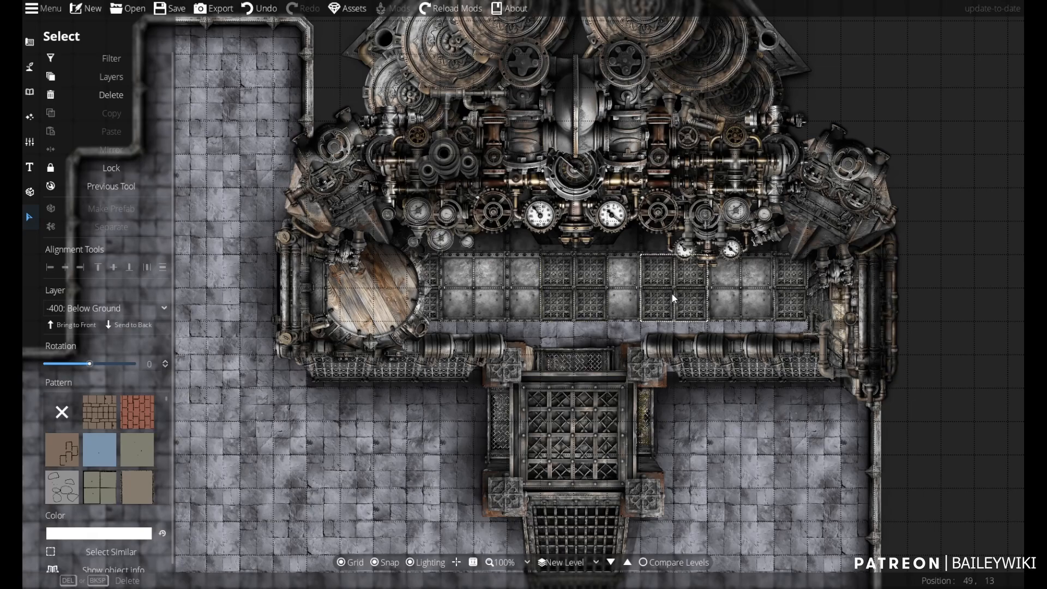
{"action": "key", "text": "Escape"}
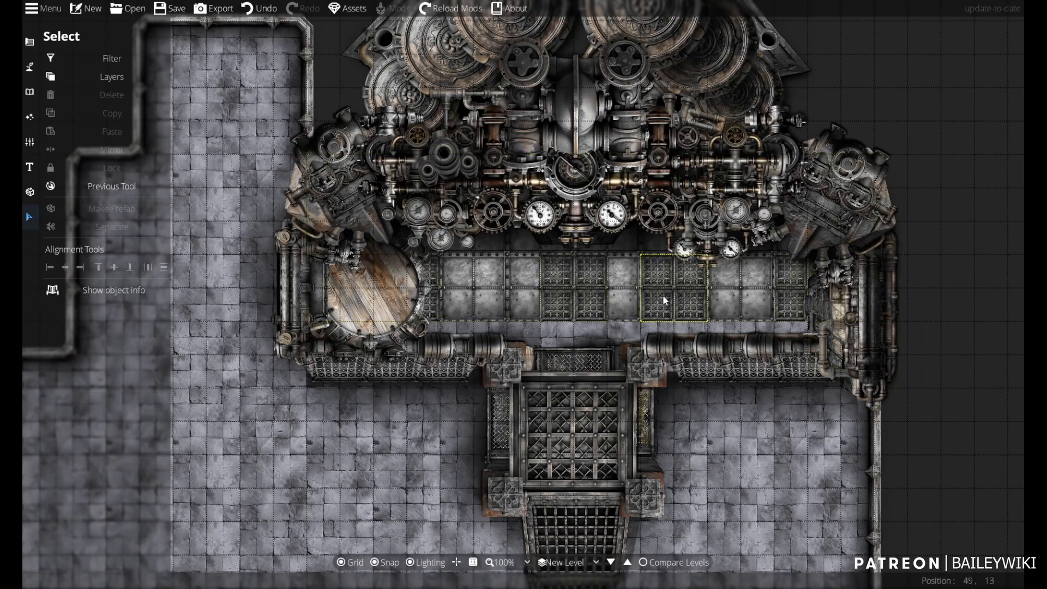
{"action": "left_click_drag", "start_coordinate": [664, 300], "coordinate": [944, 361]}
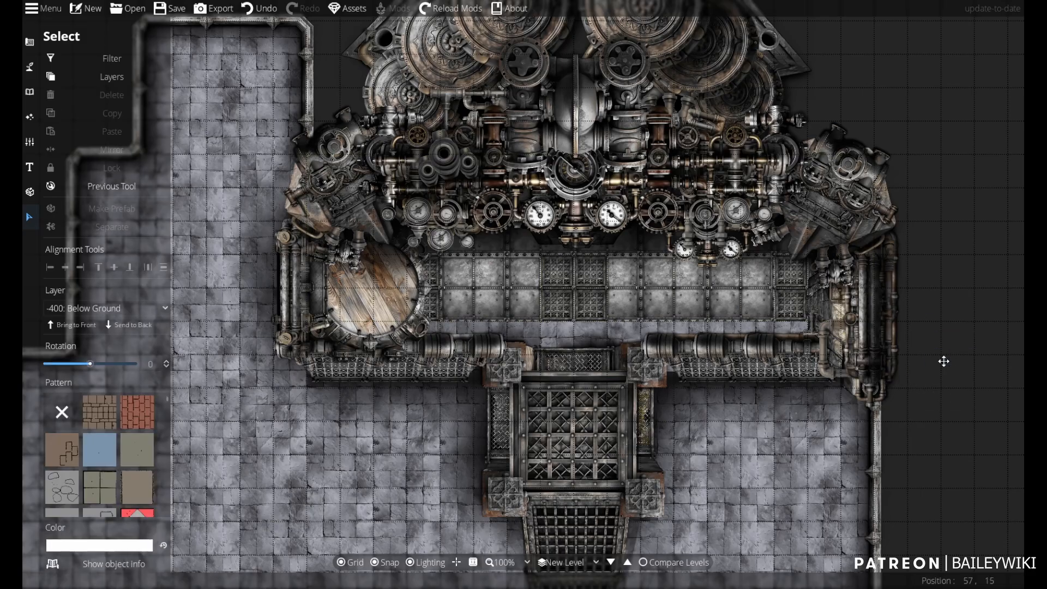
{"action": "scroll", "coordinate": [610, 253], "scroll_direction": "up", "scroll_amount": 3}
{"action": "scroll", "coordinate": [611, 252], "scroll_direction": "down", "scroll_amount": 4}
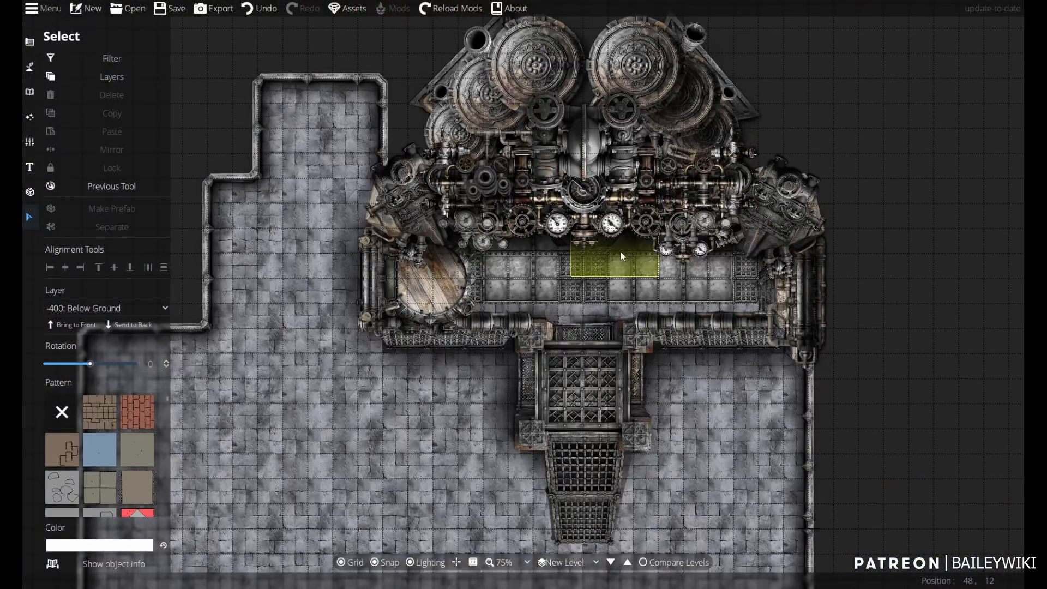
- Switch to the Path Tool and search the path library for "metal"
{"action": "left_click_drag", "start_coordinate": [424, 434], "coordinate": [461, 207]}
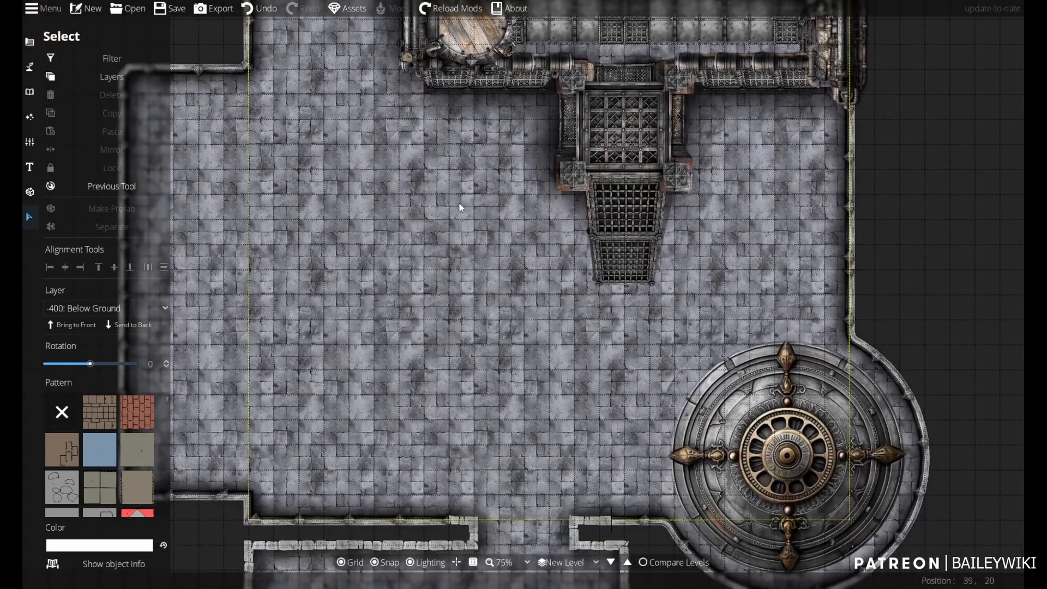
{"action": "left_click", "coordinate": [29, 66]}
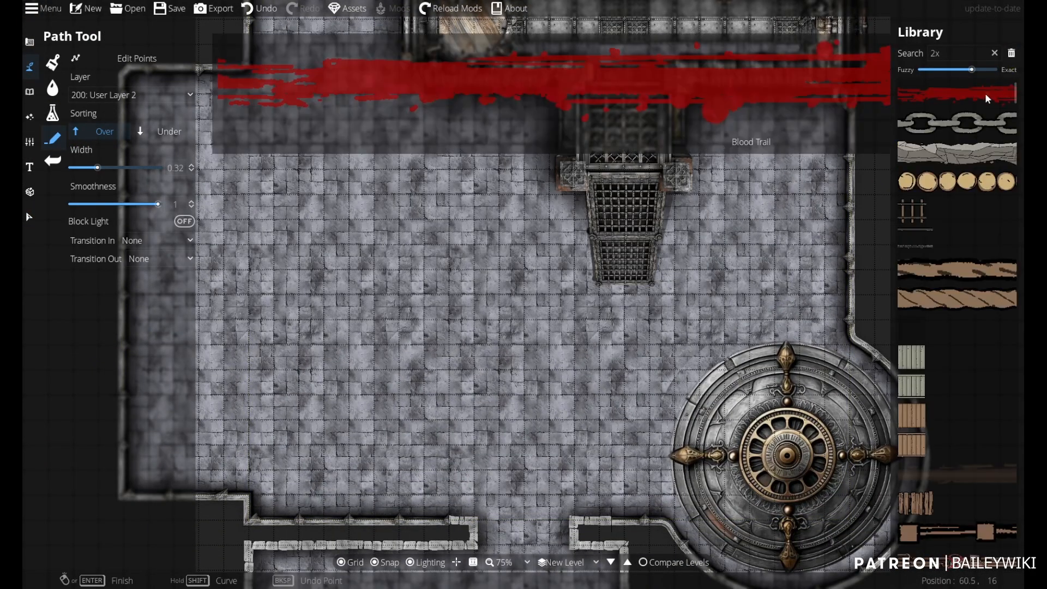
{"action": "type", "text": "tal"}
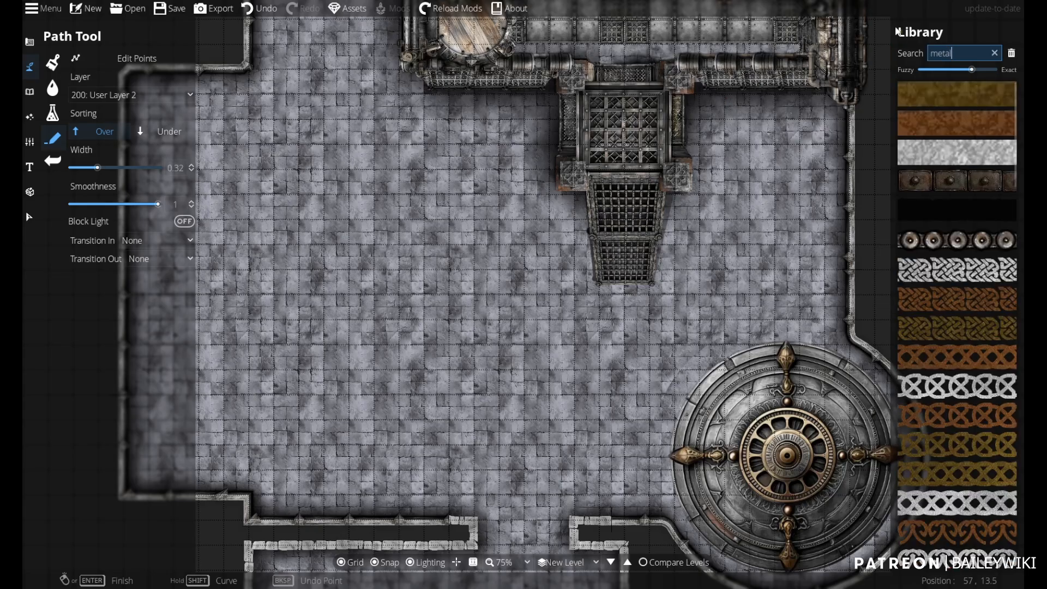
- Select the dark metal grate path from the metal results in the library and set its width to 1
{"action": "scroll", "coordinate": [942, 333], "scroll_direction": "down", "scroll_amount": 6}
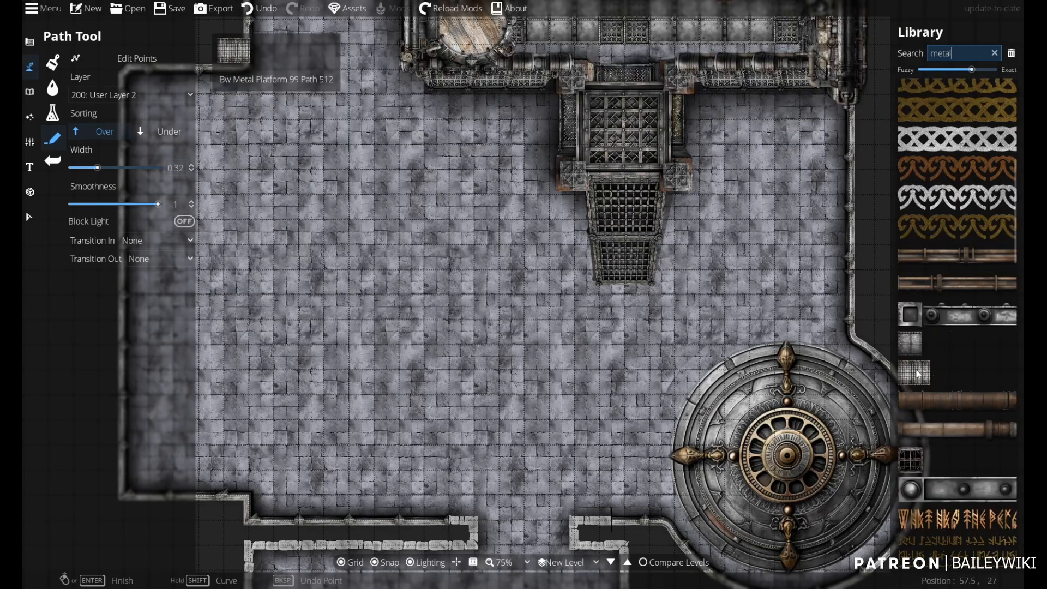
{"action": "left_click", "coordinate": [910, 460]}
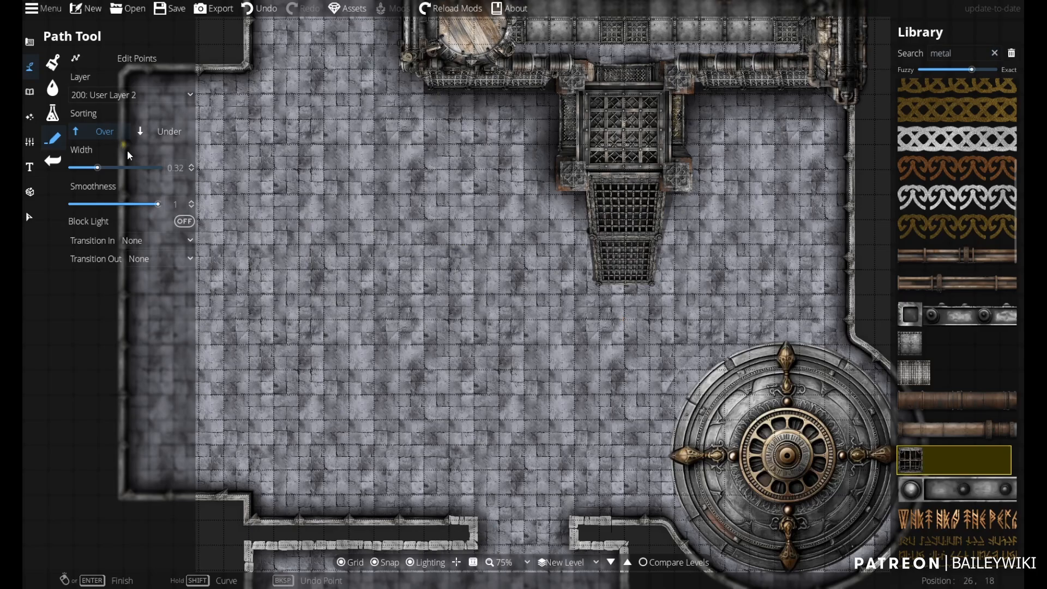
{"action": "type", "text": "1"}
{"action": "key", "text": "Return"}
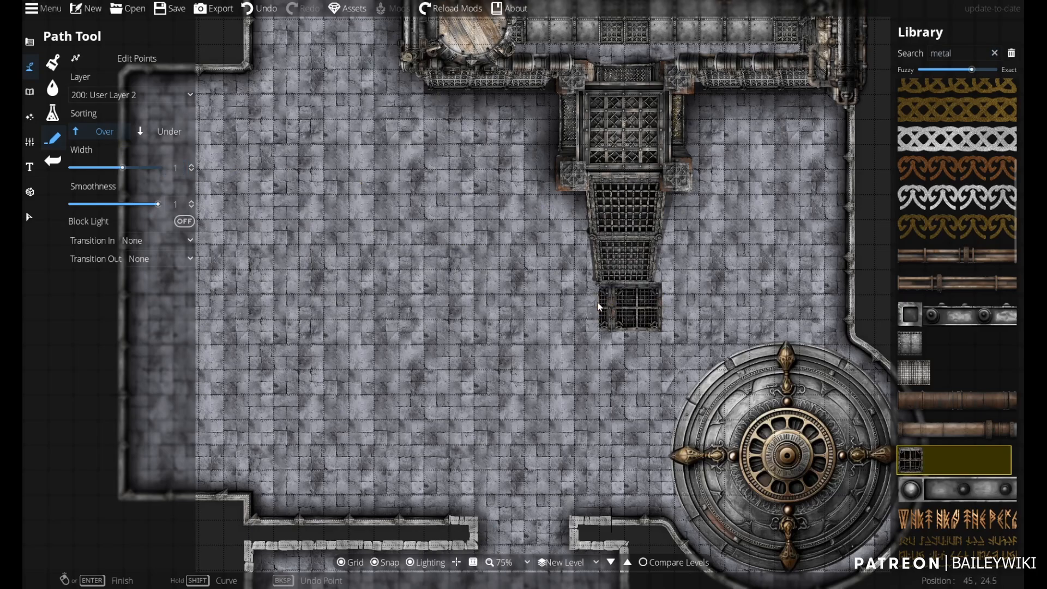
- Set the path layer to -100: Below Water
{"action": "scroll", "coordinate": [599, 356], "scroll_direction": "up", "scroll_amount": 1}
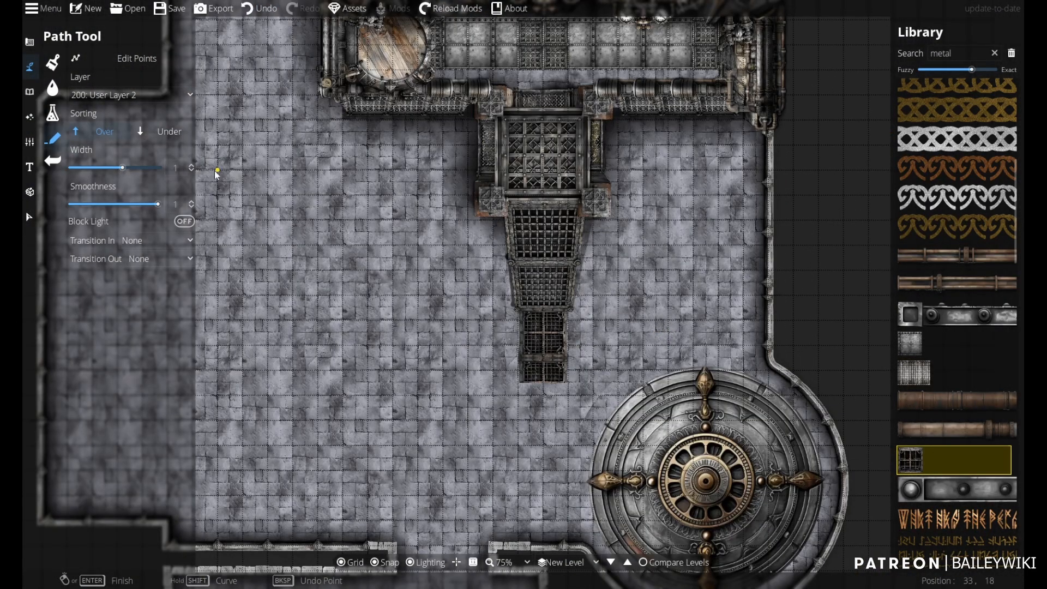
{"action": "left_click", "coordinate": [145, 94]}
{"action": "left_click", "coordinate": [137, 173]}
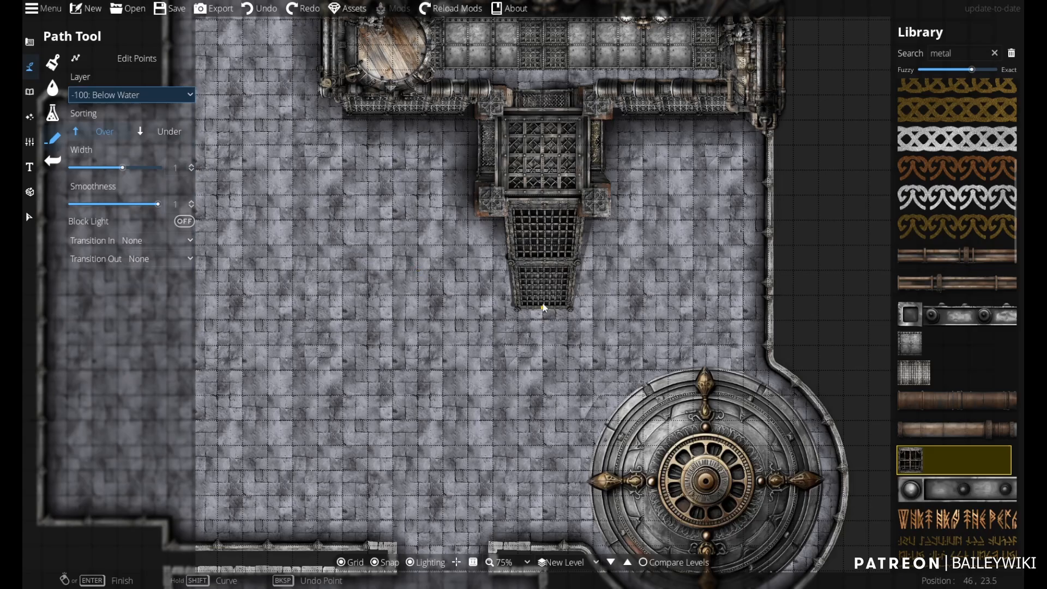
- Try running the grate path down across the stone floor from the end of the access ramp, and undo it
{"action": "scroll", "coordinate": [548, 424], "scroll_direction": "down", "scroll_amount": 1}
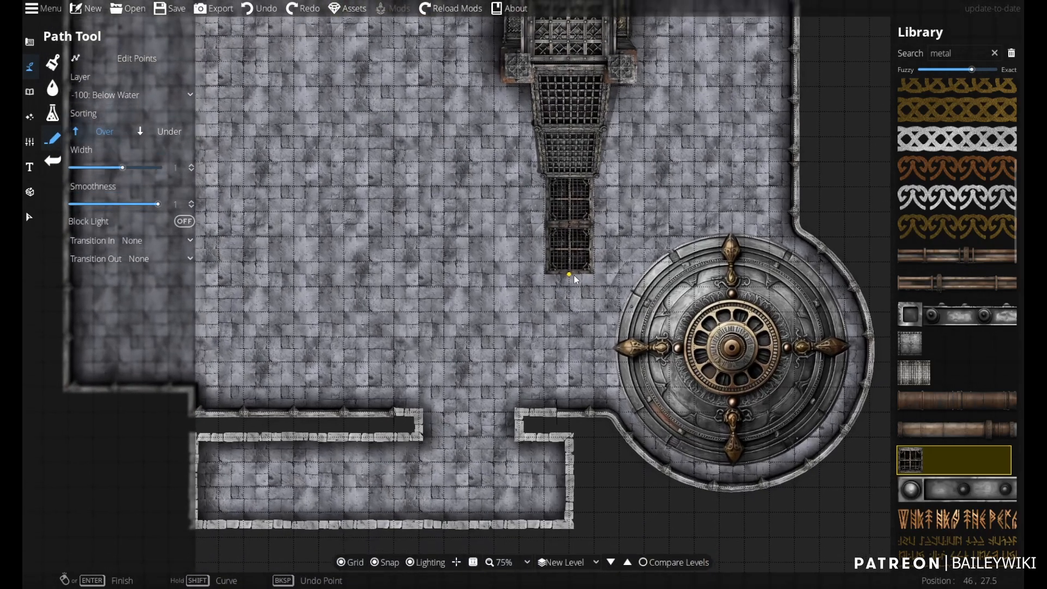
{"action": "scroll", "coordinate": [571, 346], "scroll_direction": "down", "scroll_amount": 1}
{"action": "scroll", "coordinate": [572, 346], "scroll_direction": "up", "scroll_amount": 1}
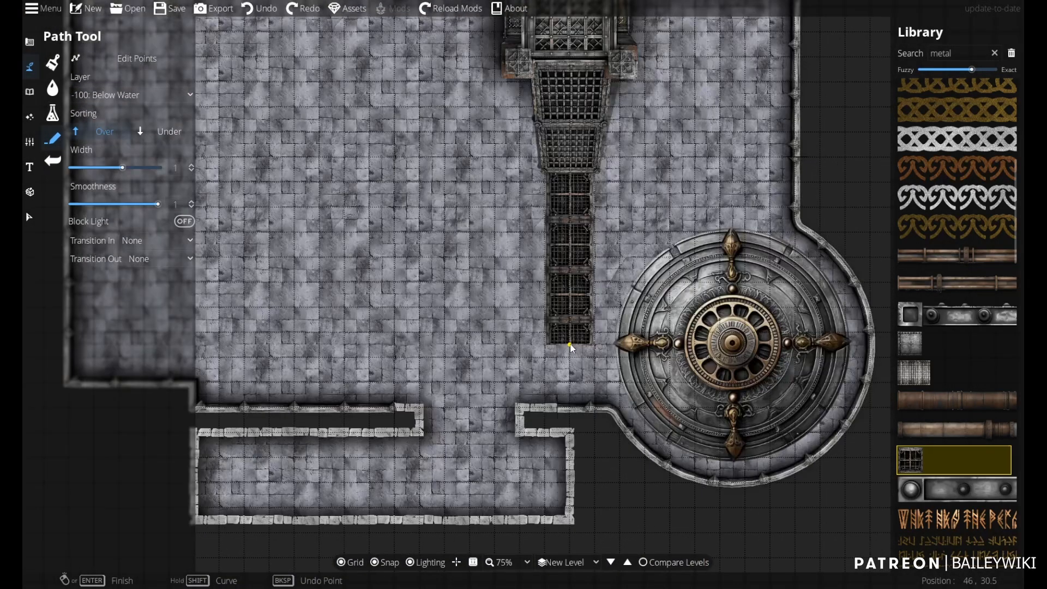
{"action": "left_click_drag", "start_coordinate": [423, 230], "coordinate": [428, 387]}
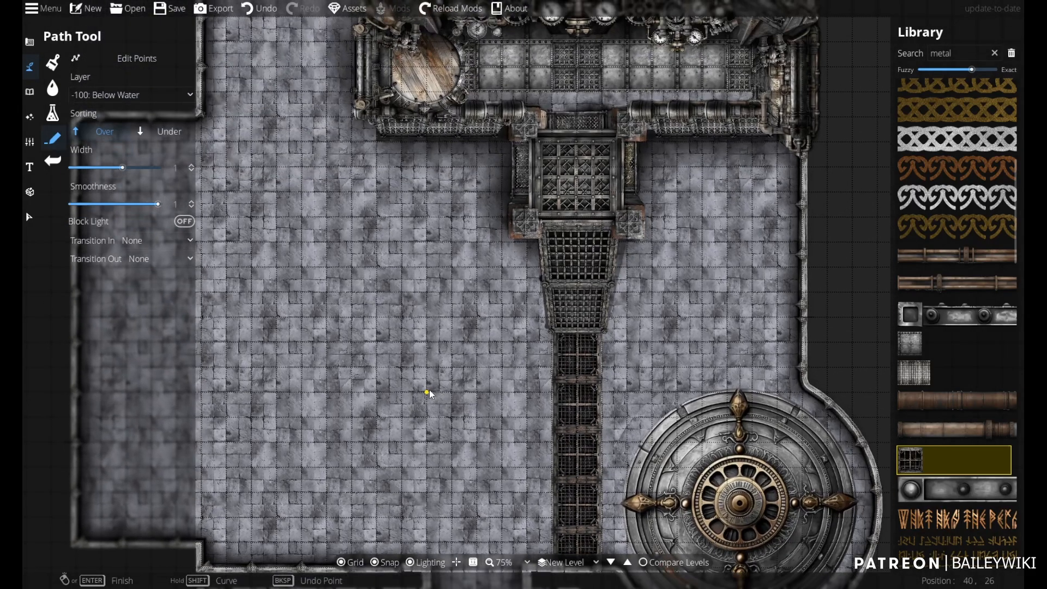
{"action": "key", "text": "ctrl+z"}
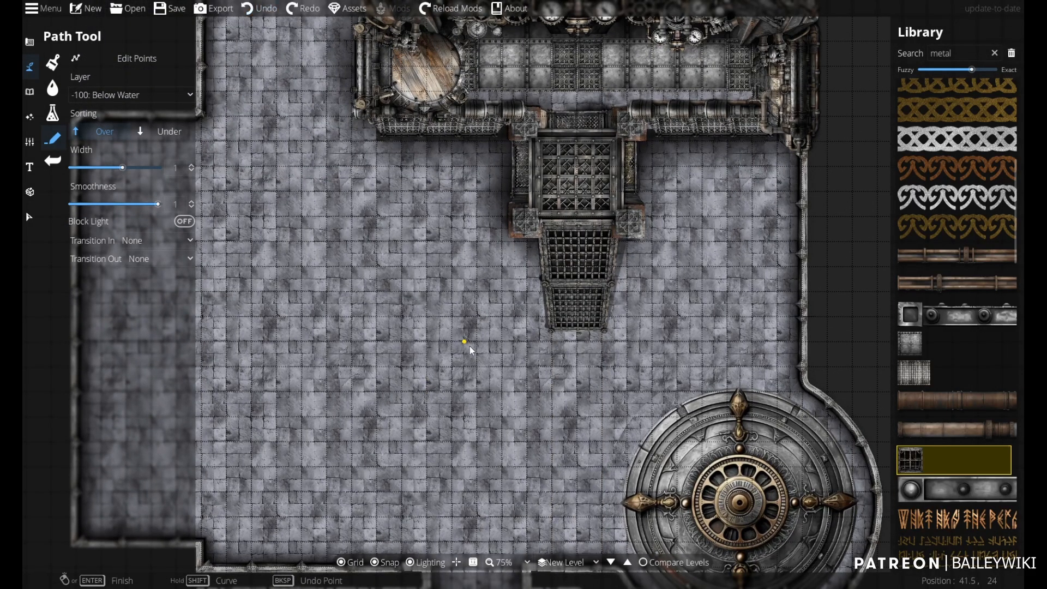
- Try the grate path along the narrow room below the main hall at widths 1 and 2, undoing each attempt
{"action": "left_click_drag", "start_coordinate": [470, 345], "coordinate": [611, 178]}
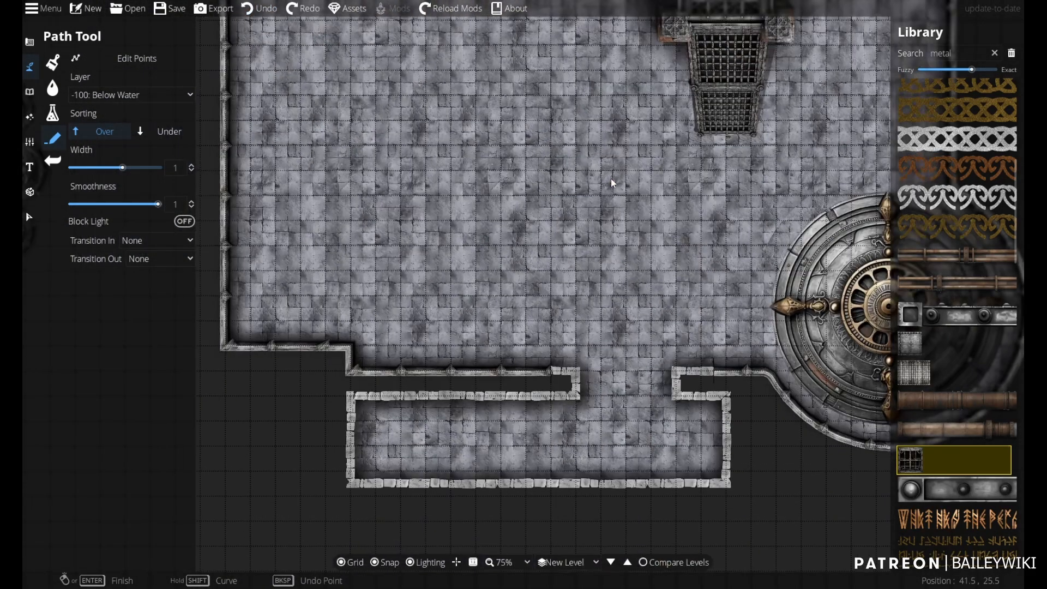
{"action": "left_click", "coordinate": [351, 440]}
{"action": "left_click", "coordinate": [513, 435]}
{"action": "right_click", "coordinate": [513, 435]}
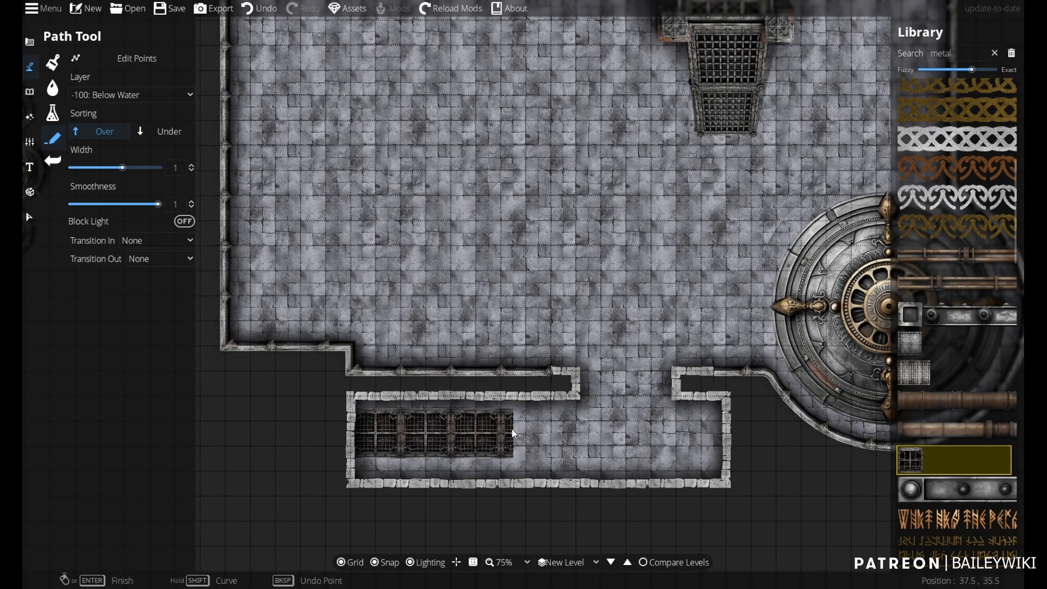
{"action": "key", "text": "ctrl+z"}
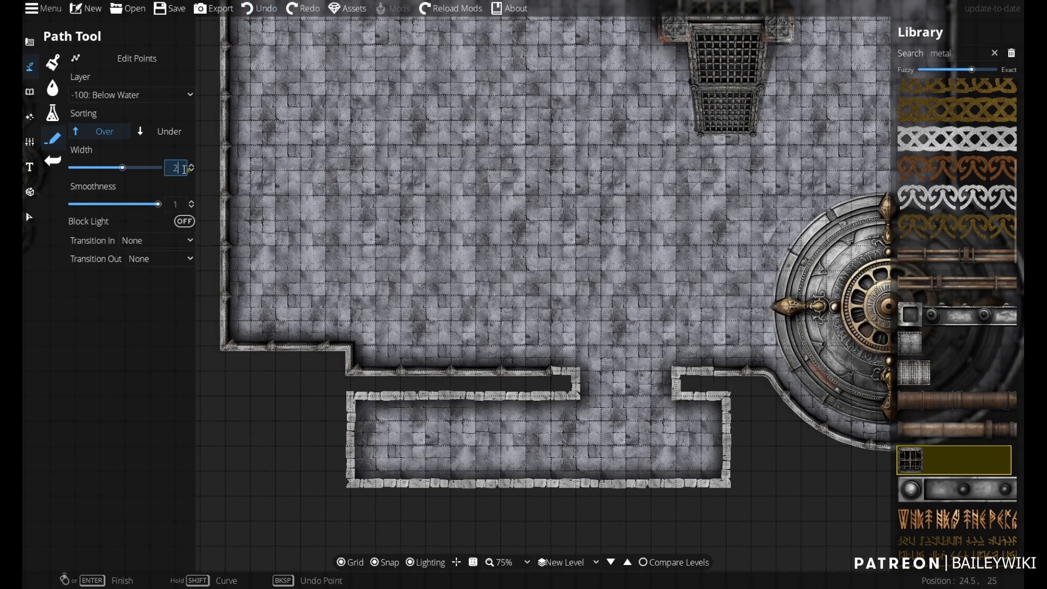
{"action": "left_click", "coordinate": [353, 438]}
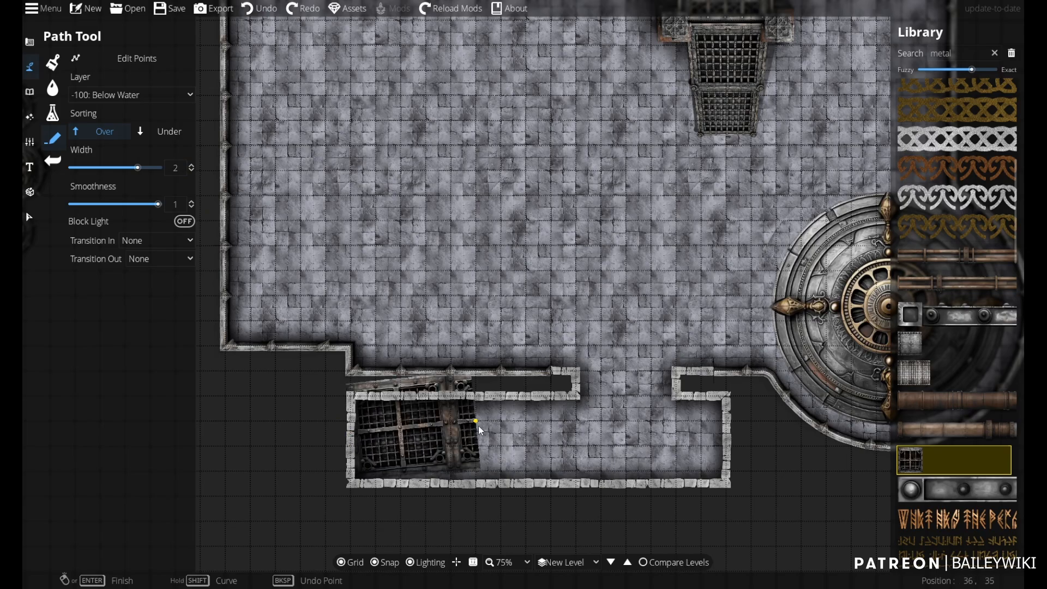
{"action": "left_click", "coordinate": [563, 434]}
{"action": "right_click", "coordinate": [563, 434]}
{"action": "key", "text": "ctrl+z"}
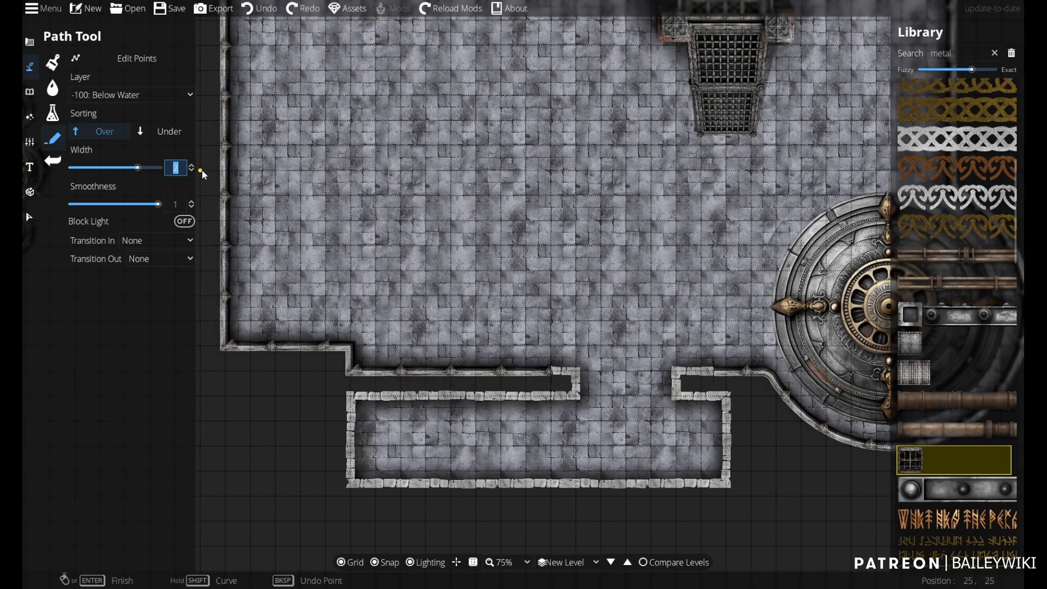
- Set the path width to 1.5 and lay the metal grate path along the full length of the narrow room
{"action": "type", "text": "1.5"}
{"action": "key", "text": "Return"}
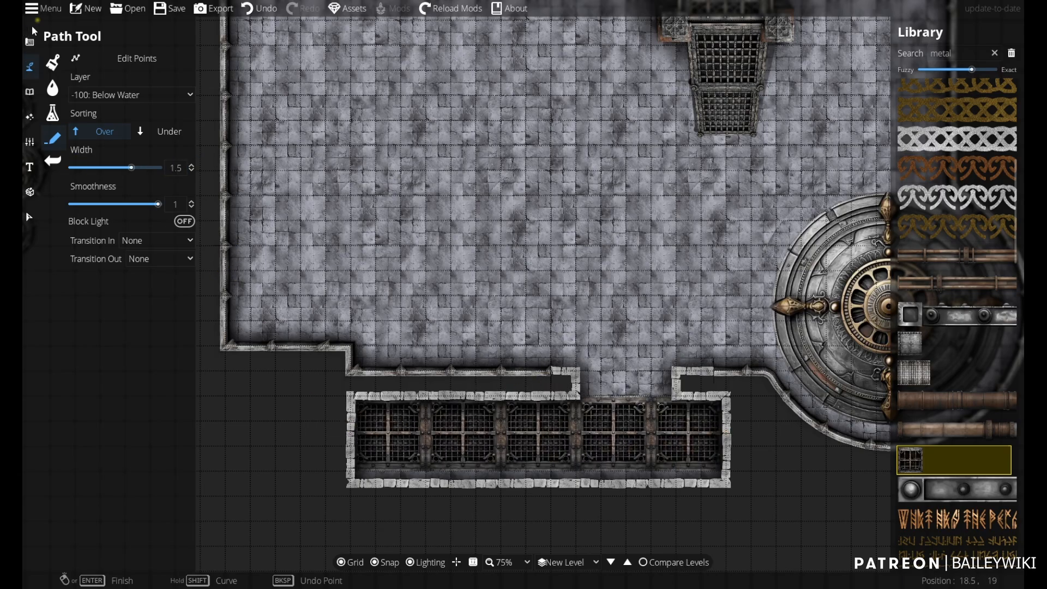
- With the Wall Tool, move both lower corners of the narrow room's wall up half a grid square to fit the grate
{"action": "left_click", "coordinate": [29, 42]}
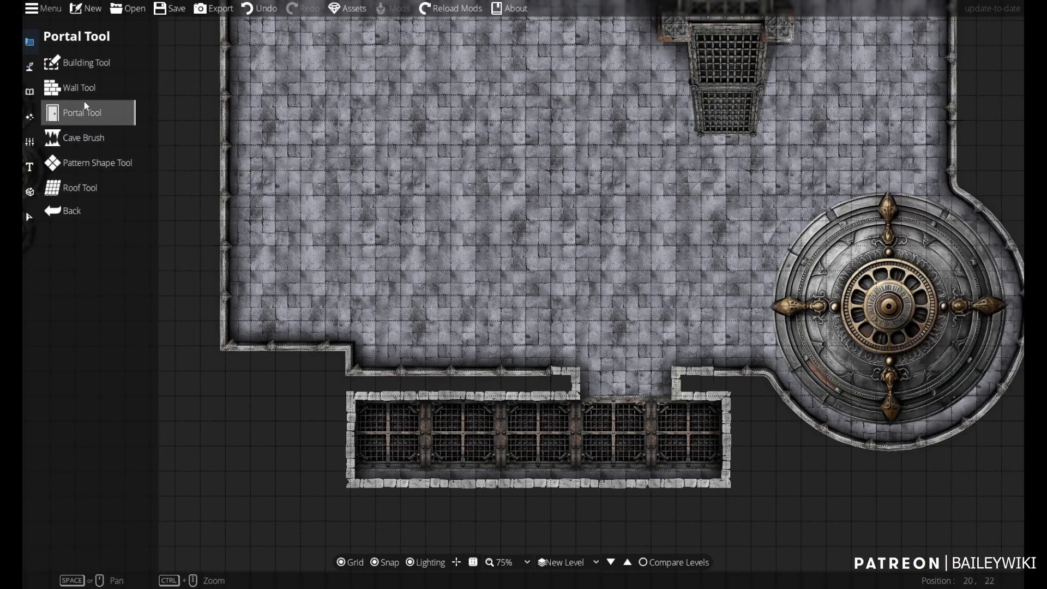
{"action": "left_click", "coordinate": [97, 85]}
{"action": "left_click_drag", "start_coordinate": [351, 483], "coordinate": [351, 470]}
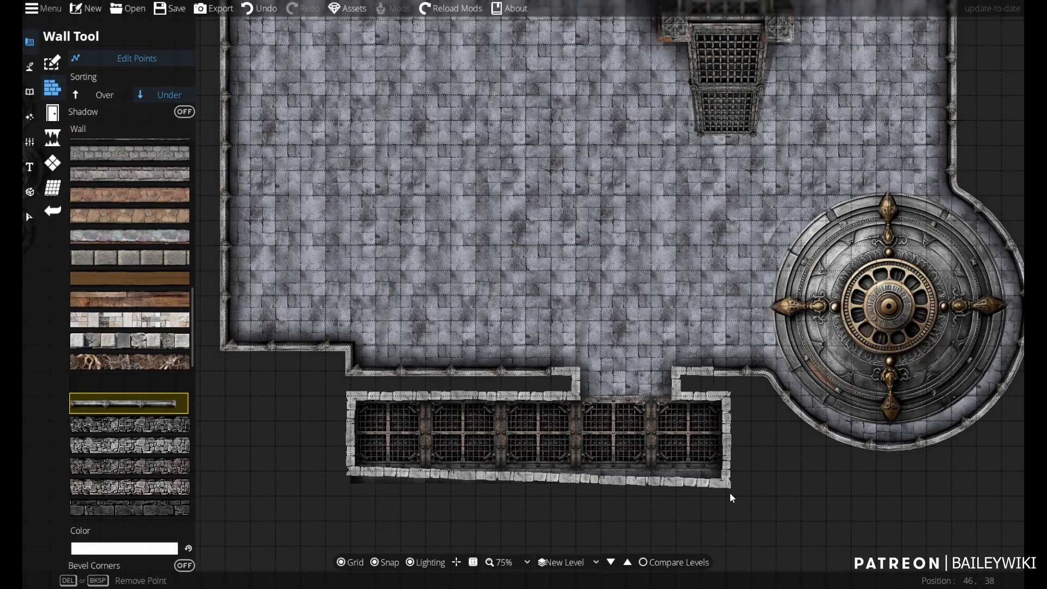
{"action": "left_click_drag", "start_coordinate": [726, 483], "coordinate": [726, 470]}
- Edit the points of the narrow room's shadow path so its lower edge meets the moved wall
{"action": "left_click", "coordinate": [29, 66]}
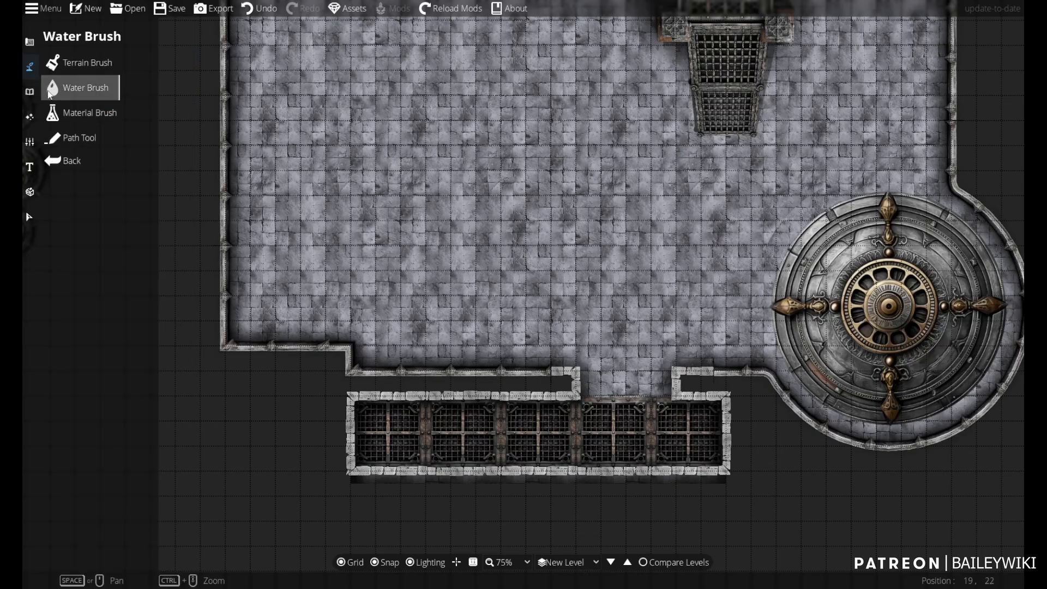
{"action": "left_click", "coordinate": [81, 136]}
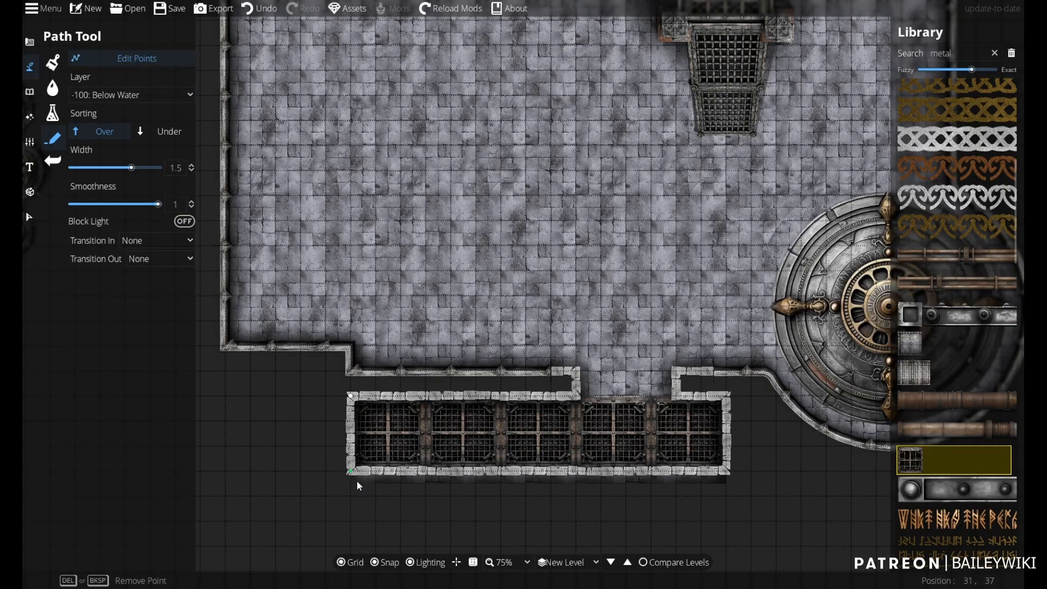
{"action": "scroll", "coordinate": [540, 454], "scroll_direction": "up", "scroll_amount": 3}
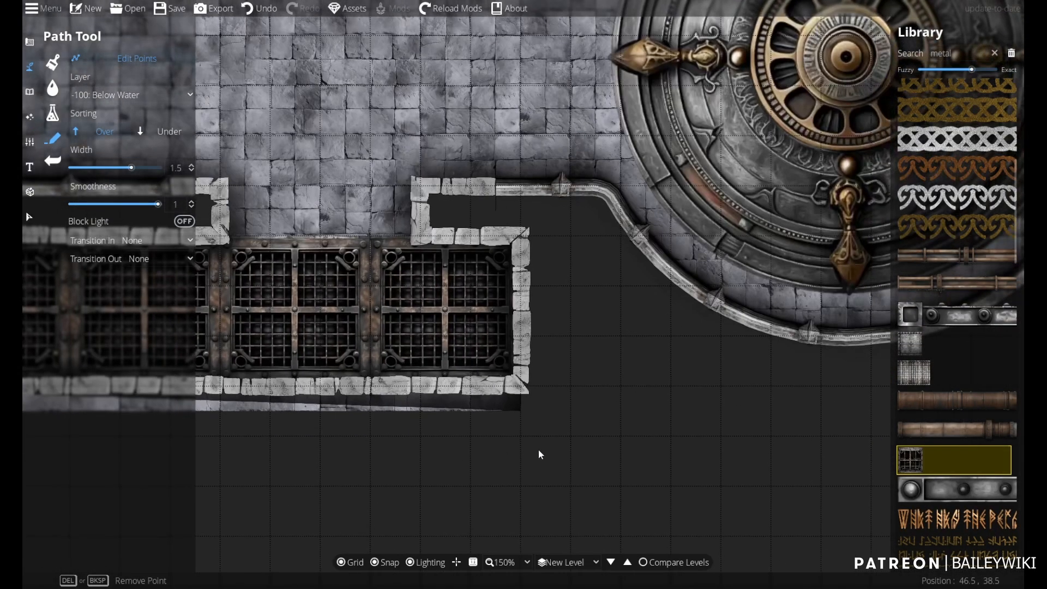
{"action": "right_click", "coordinate": [521, 410]}
- With the Pattern Shape Tool, pull the stone floor shape's lower corner on layer -400: Below Ground up to the narrow room's wall
{"action": "left_click", "coordinate": [30, 41]}
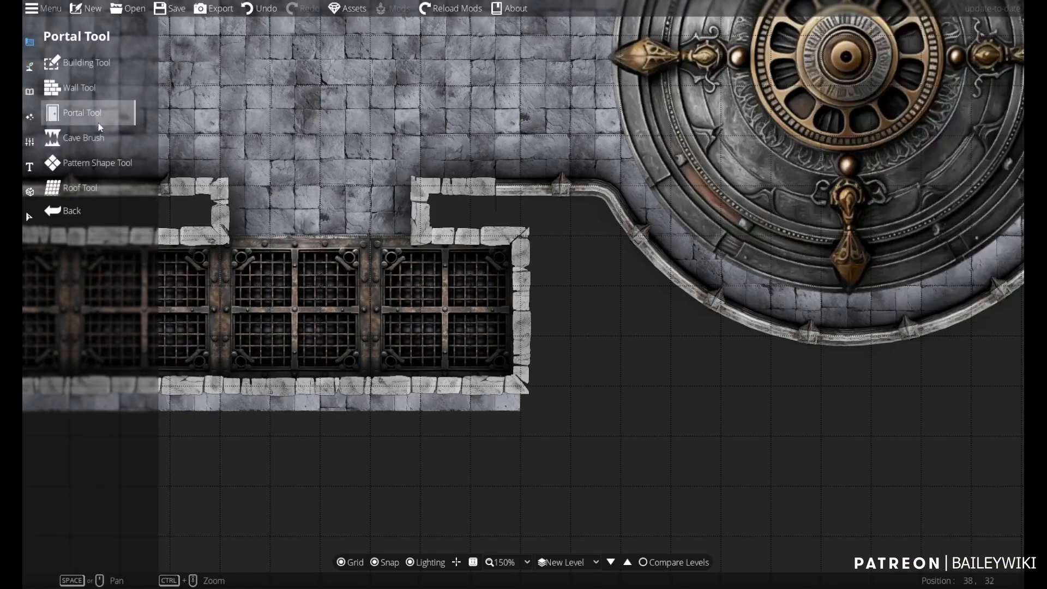
{"action": "left_click", "coordinate": [104, 158]}
{"action": "left_click_drag", "start_coordinate": [520, 411], "coordinate": [519, 394]}
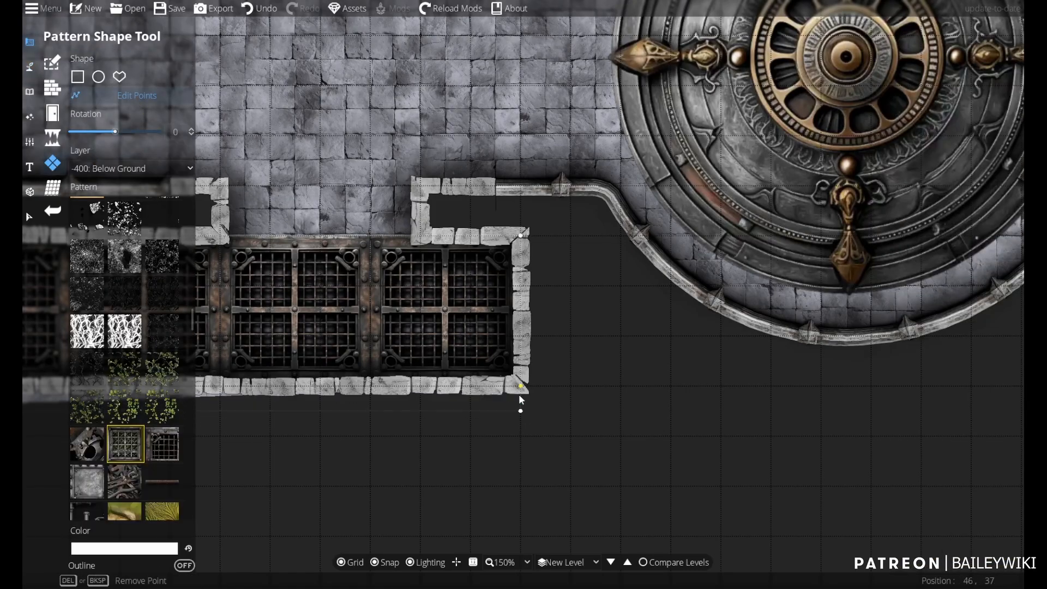
- Align the lower corners of the pattern shape beneath the grates with the lower stone wall
{"action": "left_click_drag", "start_coordinate": [562, 439], "coordinate": [933, 400]}
{"action": "left_click_drag", "start_coordinate": [207, 393], "coordinate": [456, 372]}
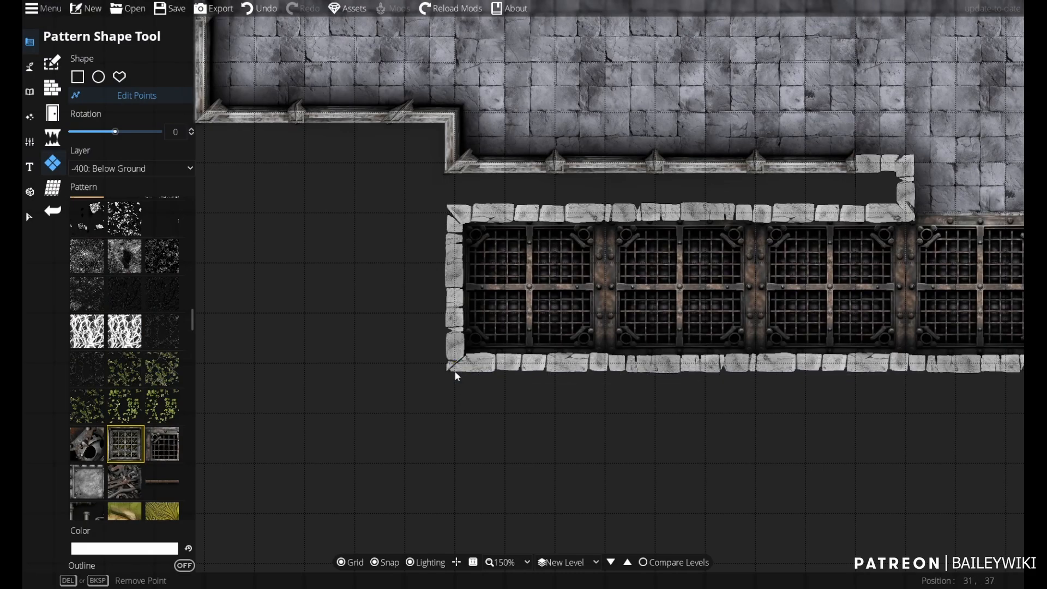
{"action": "left_click_drag", "start_coordinate": [879, 290], "coordinate": [471, 384]}
{"action": "scroll", "coordinate": [497, 322], "scroll_direction": "down", "scroll_amount": 1}
{"action": "scroll", "coordinate": [616, 297], "scroll_direction": "up", "scroll_amount": 2}
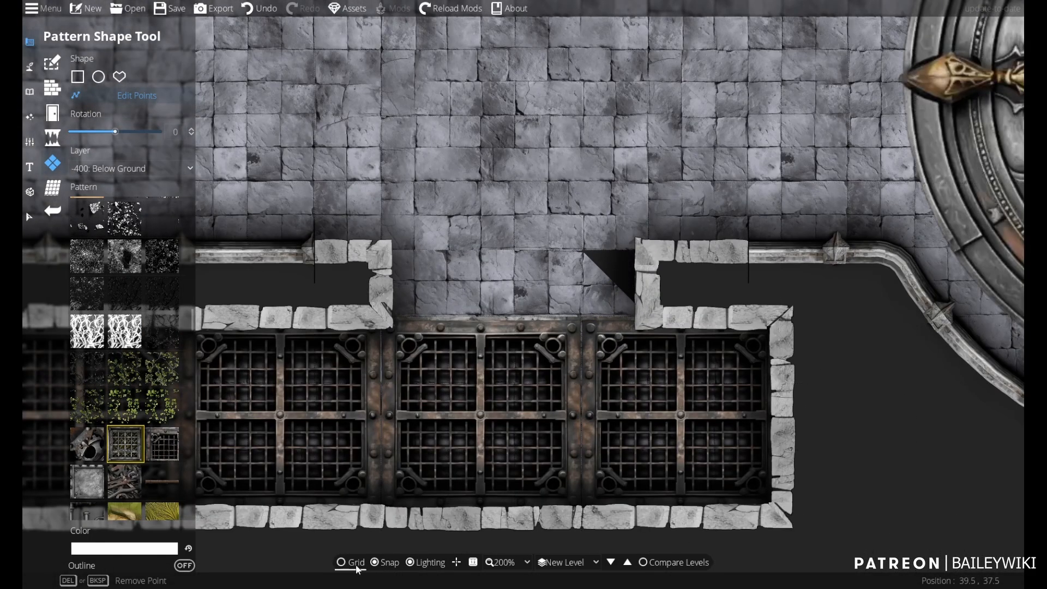
- Narrow the doorway by moving the floor patch's right edge and the right stone wall's two corners one square left
{"action": "left_click_drag", "start_coordinate": [649, 318], "coordinate": [584, 318]}
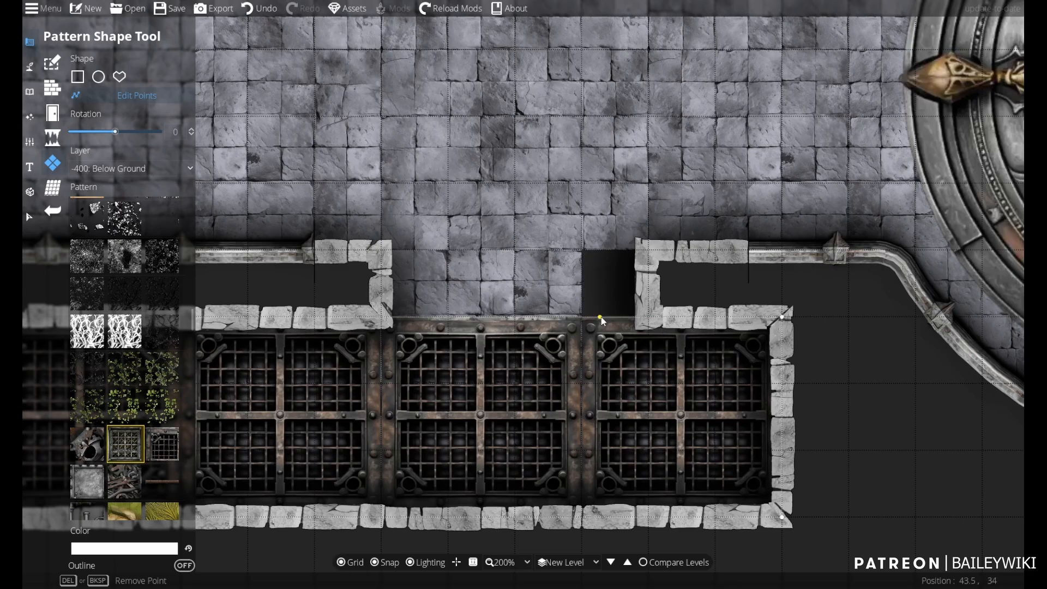
{"action": "left_click", "coordinate": [53, 88]}
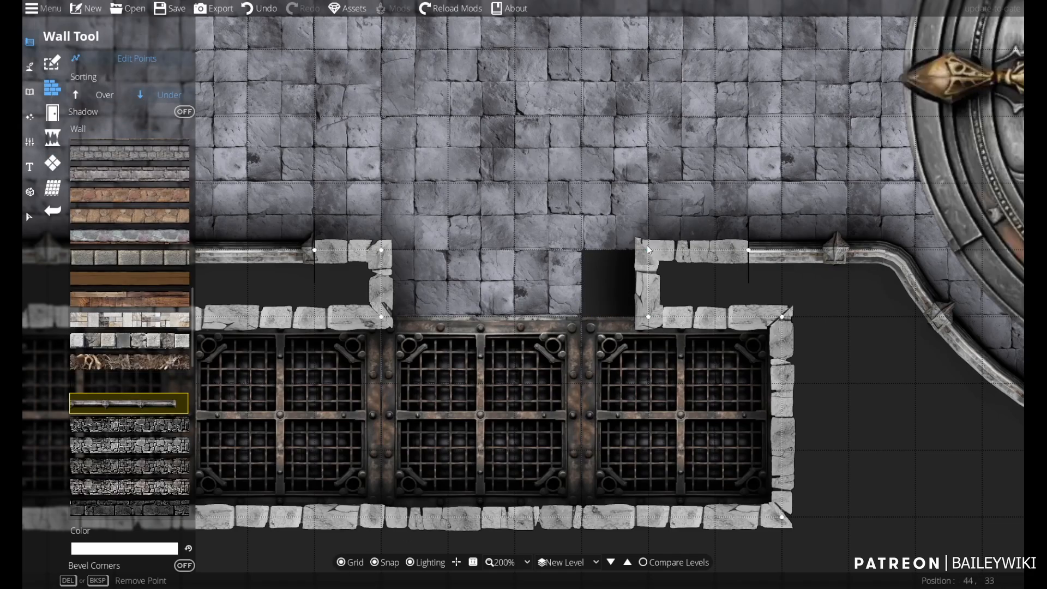
{"action": "left_click_drag", "start_coordinate": [650, 250], "coordinate": [582, 250]}
{"action": "left_click_drag", "start_coordinate": [649, 322], "coordinate": [582, 322]}
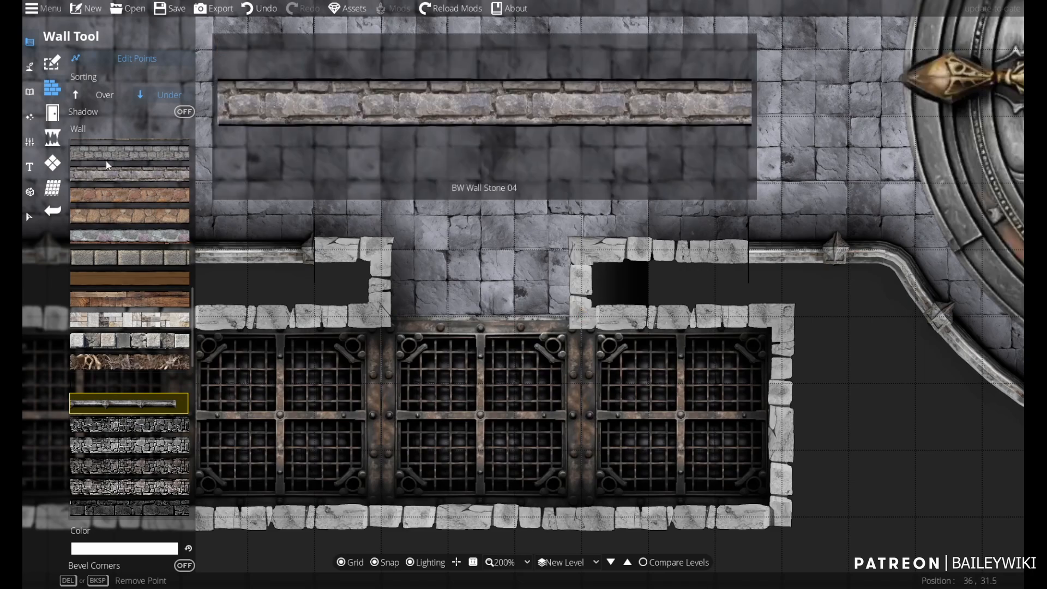
- Reposition the dark shadow path's points onto the doorway's shifted right wall
{"action": "mouse_move", "coordinate": [81, 171]}
{"action": "left_click", "coordinate": [52, 163]}
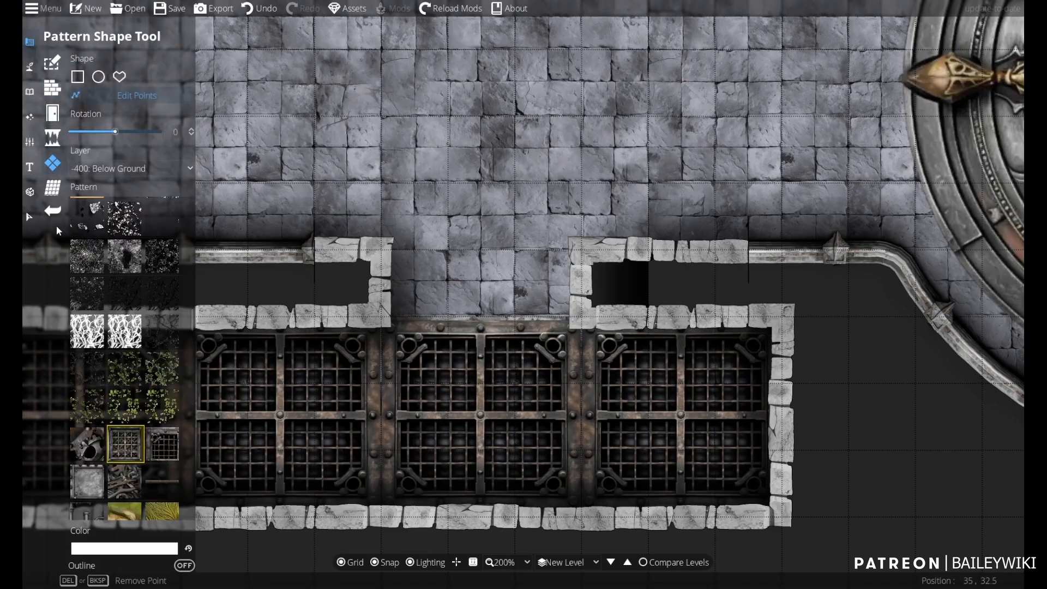
{"action": "left_click", "coordinate": [33, 217]}
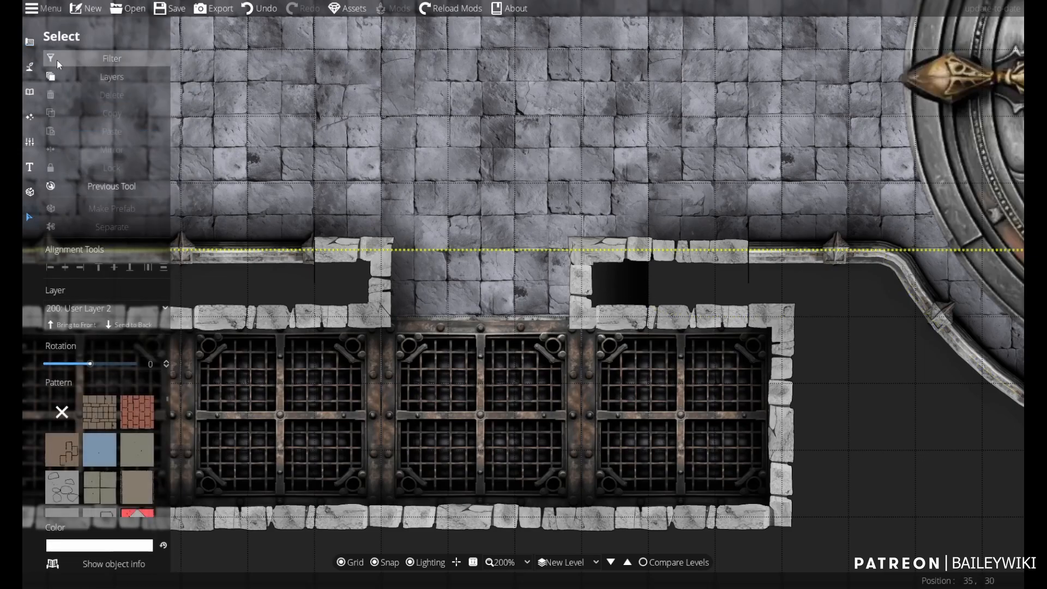
{"action": "left_click", "coordinate": [30, 67]}
{"action": "left_click", "coordinate": [52, 138]}
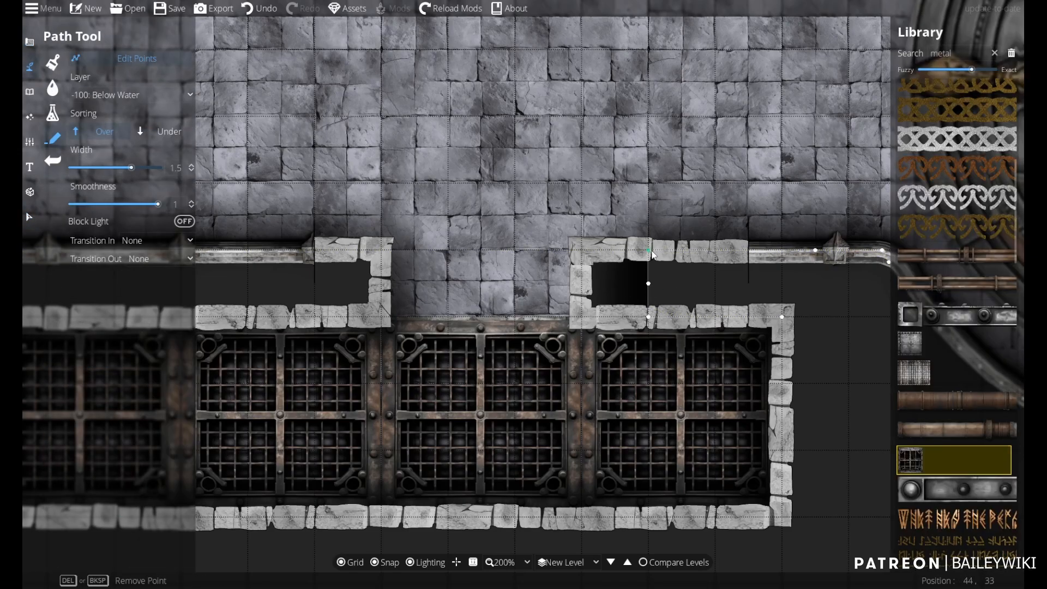
{"action": "left_click", "coordinate": [583, 284]}
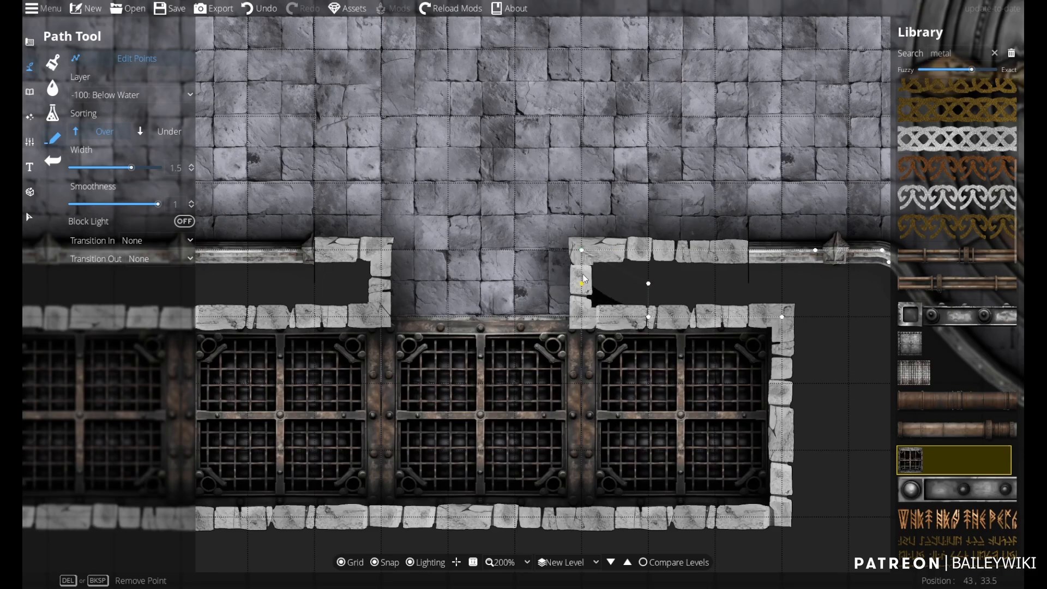
- Delete the stone floor patch inside the doorway between the hall and the grate room
{"action": "scroll", "coordinate": [481, 298], "scroll_direction": "down", "scroll_amount": 3}
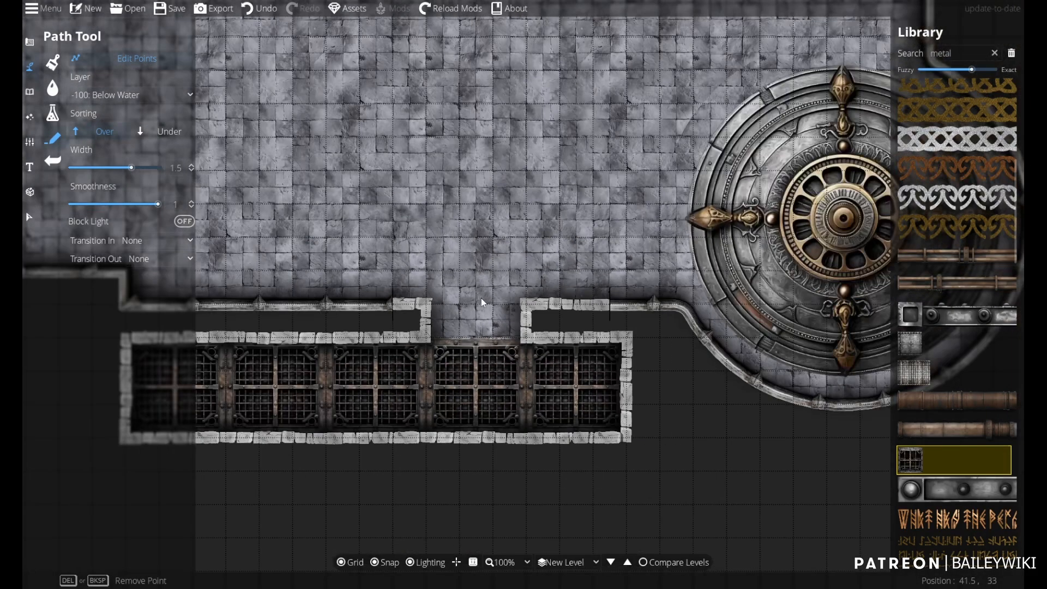
{"action": "scroll", "coordinate": [459, 227], "scroll_direction": "up", "scroll_amount": 2}
{"action": "left_click_drag", "start_coordinate": [563, 236], "coordinate": [572, 335]}
{"action": "scroll", "coordinate": [572, 257], "scroll_direction": "down", "scroll_amount": 1}
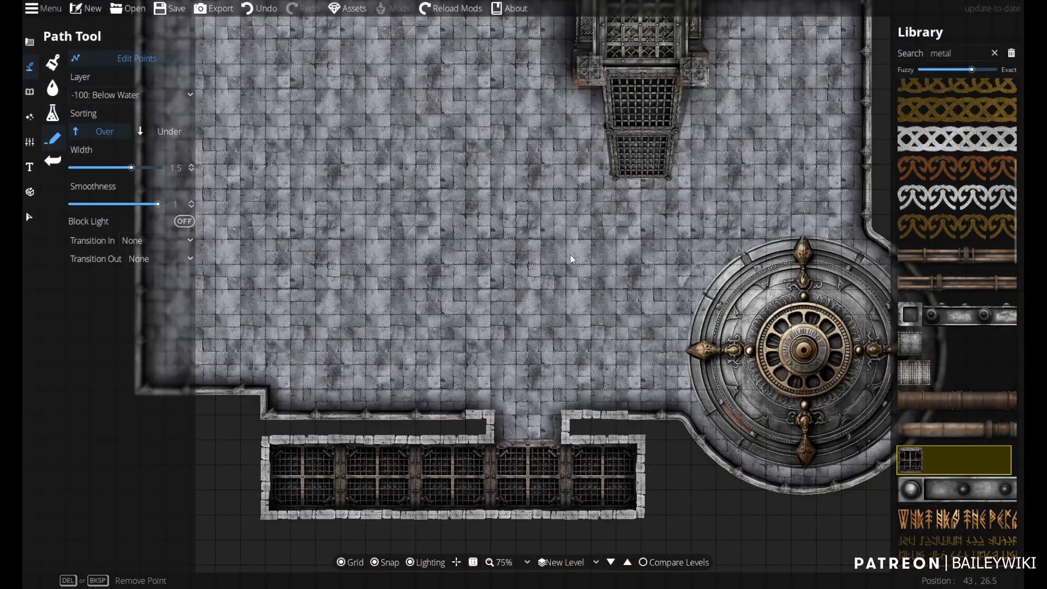
{"action": "left_click", "coordinate": [52, 61]}
{"action": "left_click", "coordinate": [30, 42]}
{"action": "left_click", "coordinate": [99, 158]}
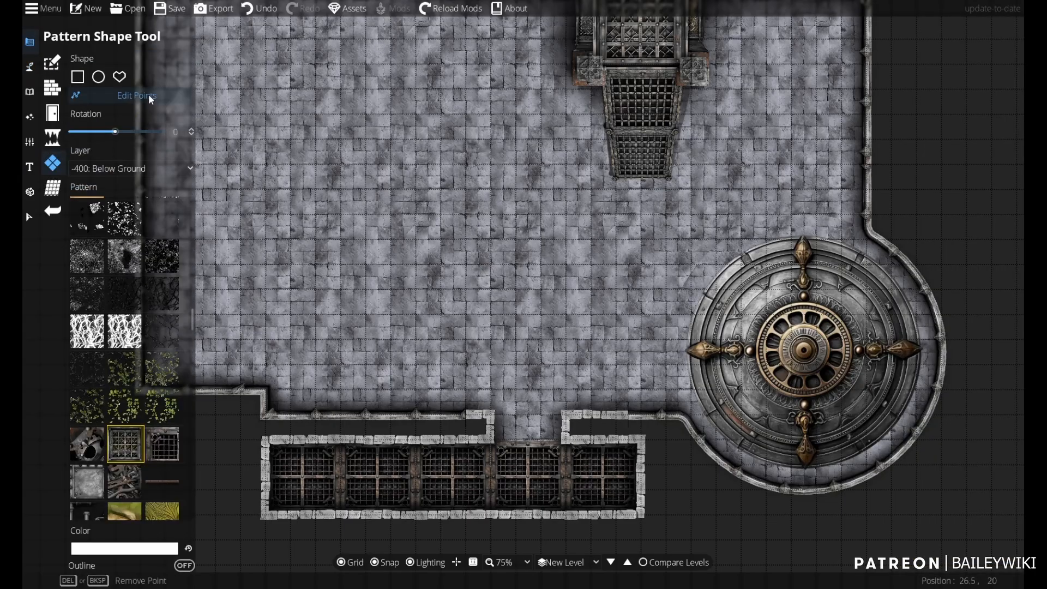
{"action": "scroll", "coordinate": [507, 450], "scroll_direction": "up", "scroll_amount": 2}
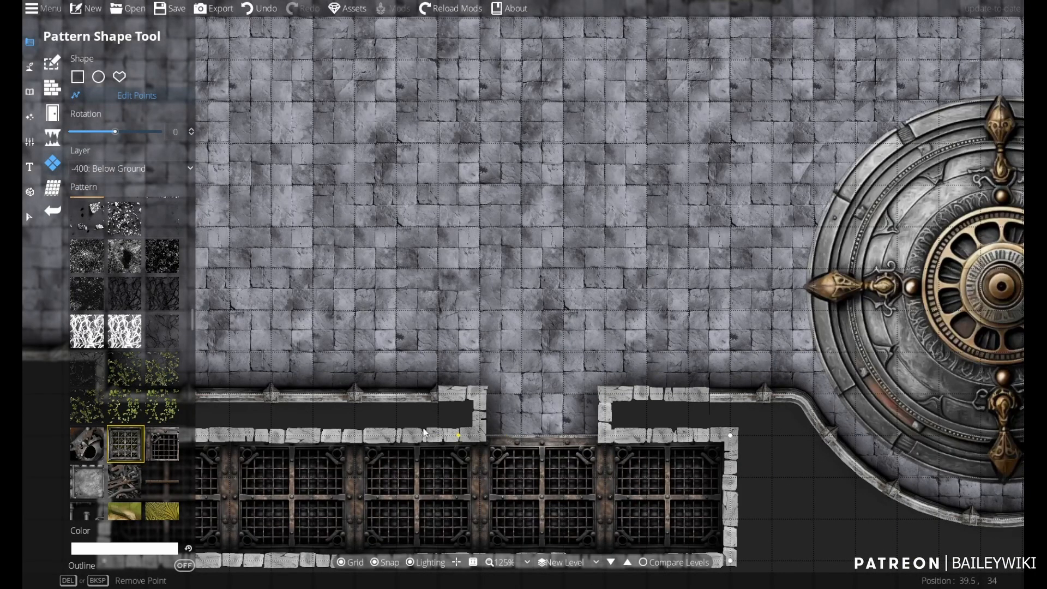
{"action": "left_click", "coordinate": [501, 435]}
{"action": "left_click", "coordinate": [29, 227]}
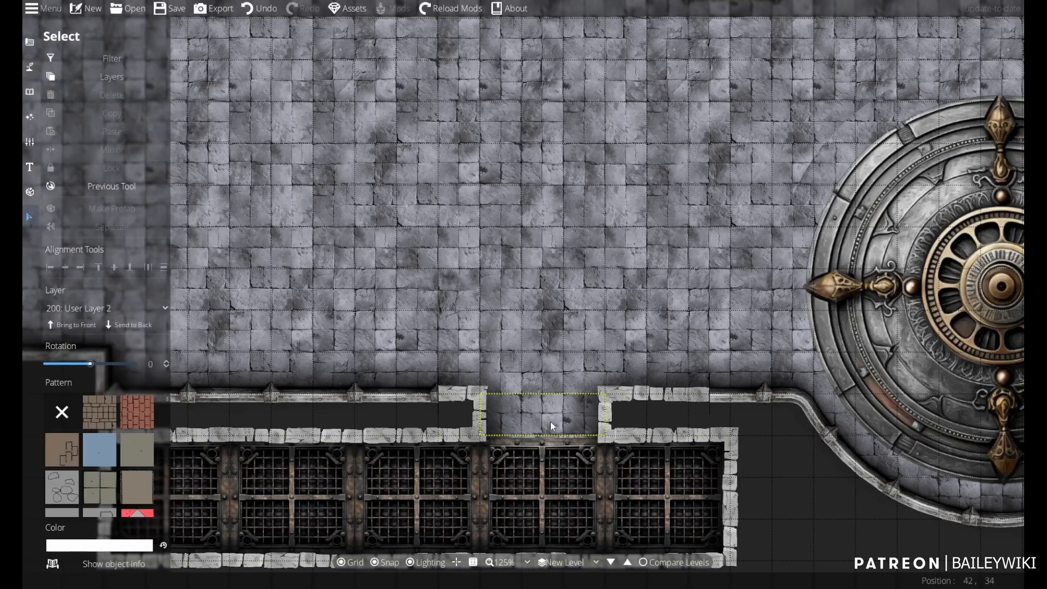
{"action": "left_click", "coordinate": [551, 420]}
{"action": "key", "text": "Delete"}
{"action": "left_click", "coordinate": [30, 42]}
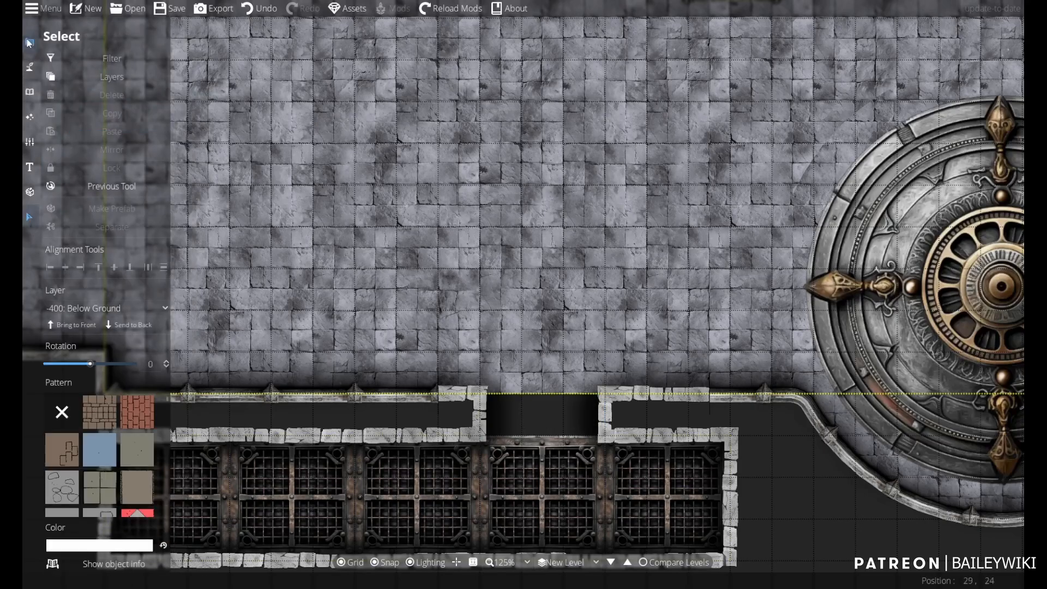
{"action": "left_click", "coordinate": [96, 157]}
{"action": "left_click", "coordinate": [504, 437]}
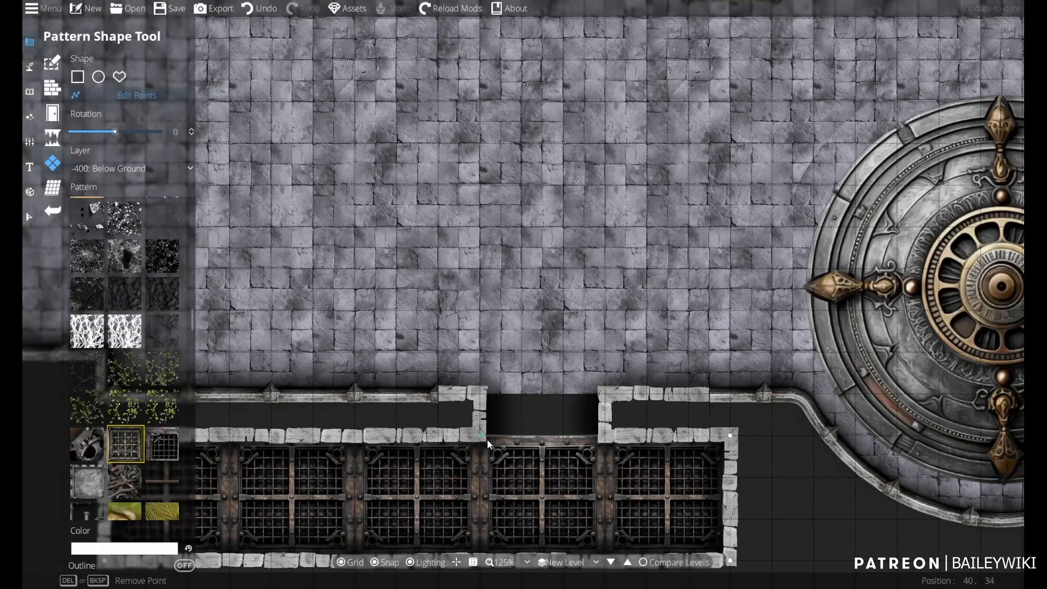
{"action": "left_click", "coordinate": [605, 435]}
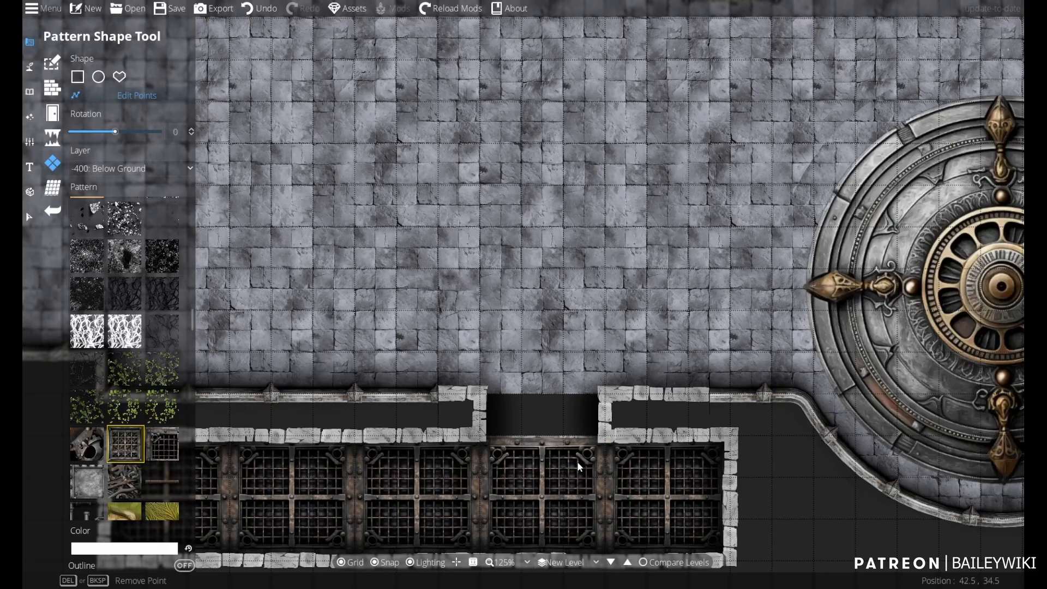
{"action": "left_click_drag", "start_coordinate": [584, 435], "coordinate": [603, 394]}
{"action": "key", "text": "Delete"}
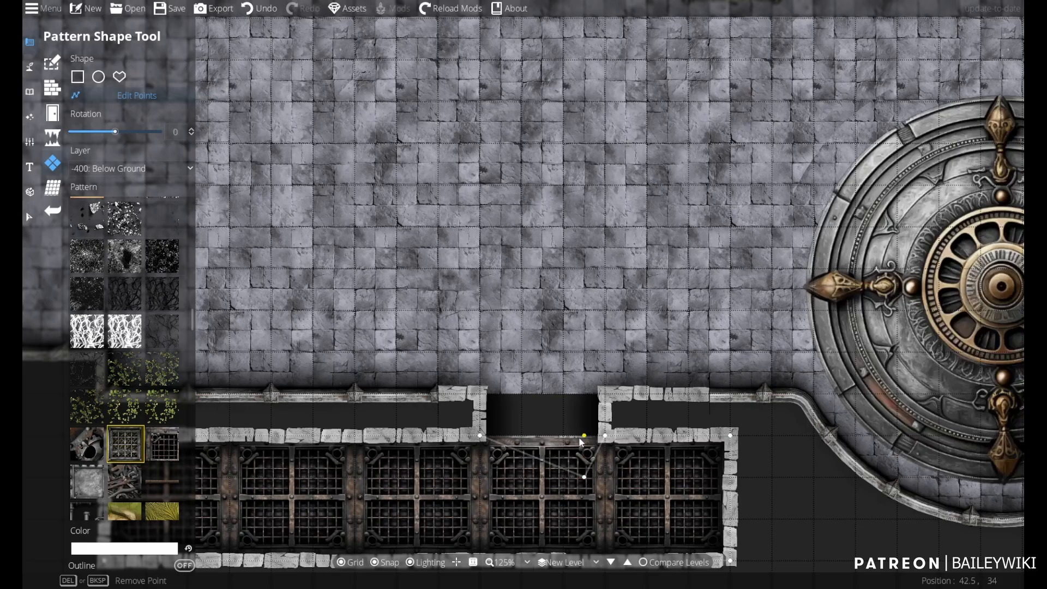
- Draw a metal grate path of width 1.5 through the doorway opening up to the hall floor
{"action": "left_click", "coordinate": [28, 70]}
{"action": "left_click", "coordinate": [53, 138]}
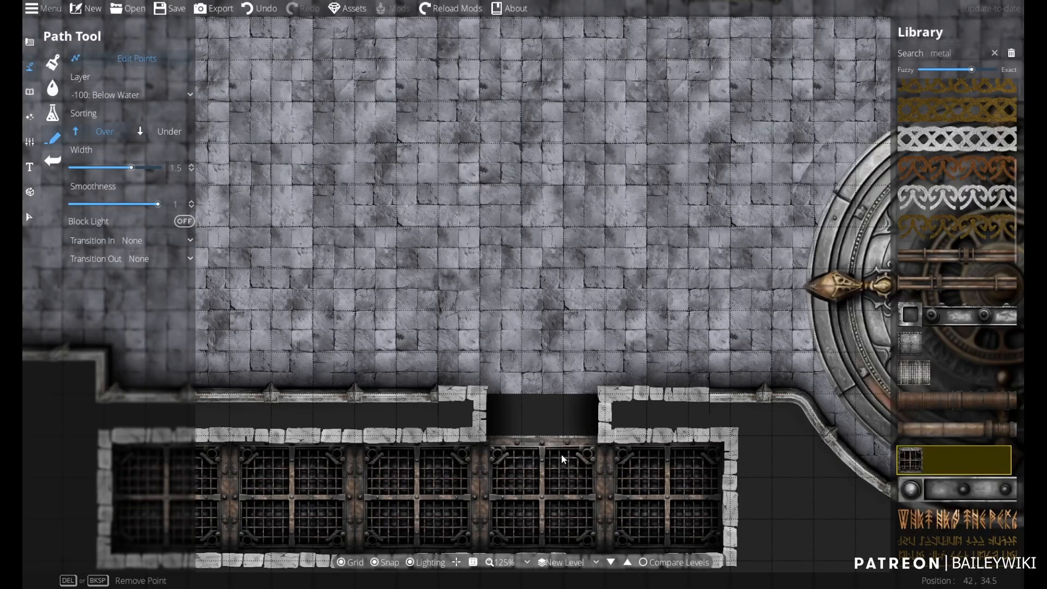
{"action": "left_click", "coordinate": [375, 330]}
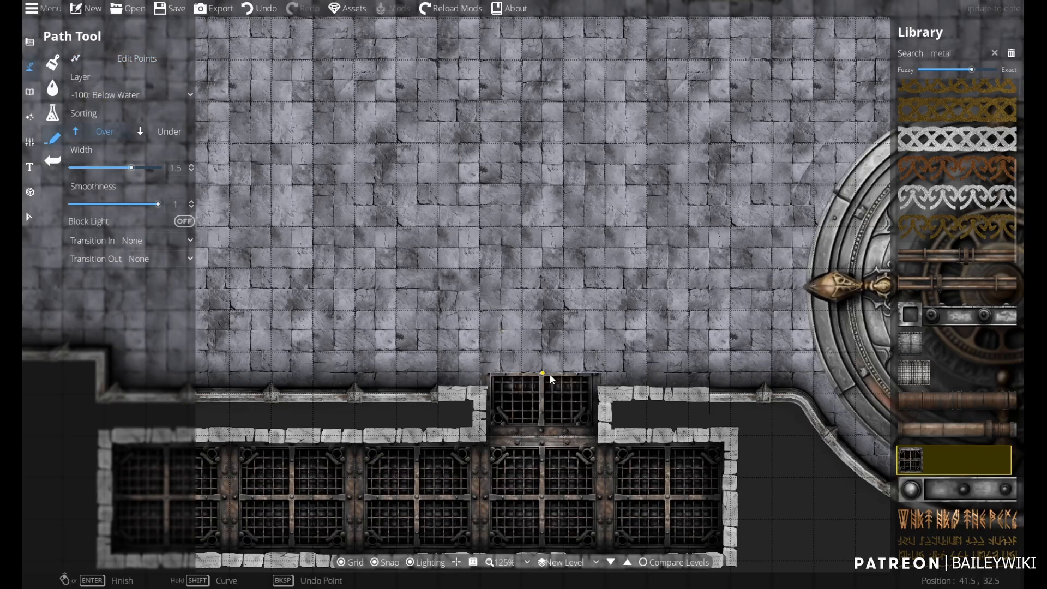
- Draw a straight horizontal metal grate path of width 1.5 along the hall's lower wall, above the doorway
{"action": "scroll", "coordinate": [661, 231], "scroll_direction": "down", "scroll_amount": 2}
{"action": "scroll", "coordinate": [662, 232], "scroll_direction": "up", "scroll_amount": 1}
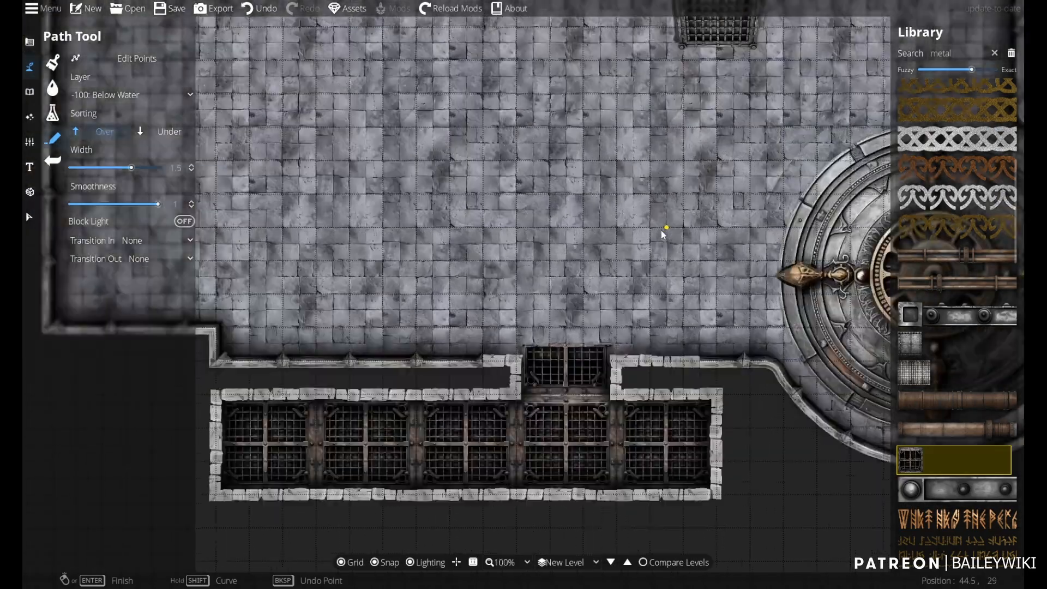
{"action": "left_click_drag", "start_coordinate": [604, 209], "coordinate": [568, 316]}
{"action": "scroll", "coordinate": [611, 414], "scroll_direction": "down", "scroll_amount": 2}
{"action": "scroll", "coordinate": [636, 369], "scroll_direction": "up", "scroll_amount": 2}
{"action": "left_click_drag", "start_coordinate": [639, 392], "coordinate": [615, 262]}
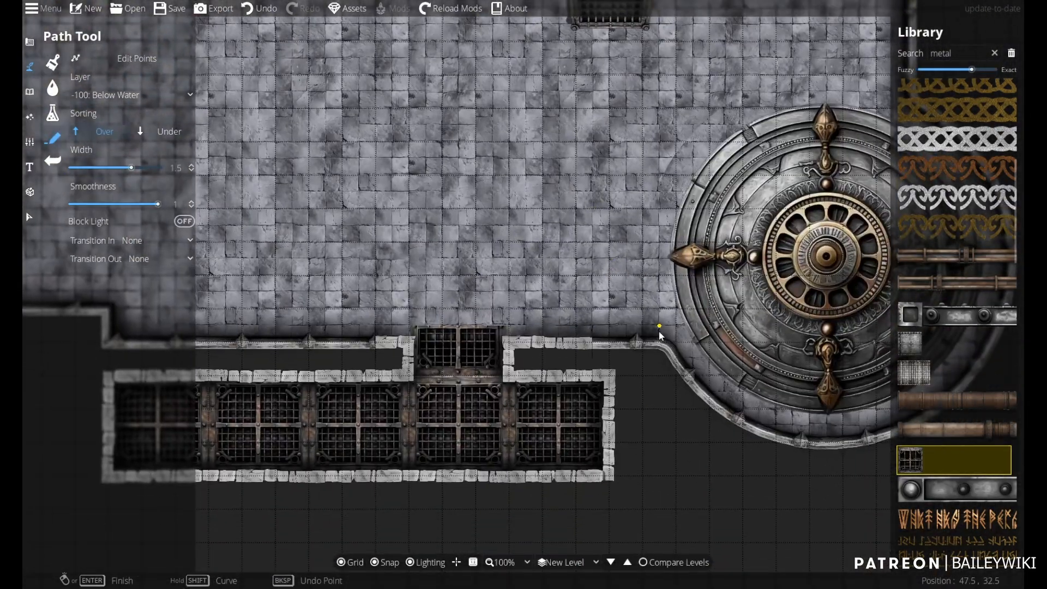
{"action": "left_click", "coordinate": [643, 308]}
{"action": "key", "text": "ctrl+z"}
{"action": "left_click", "coordinate": [642, 292]}
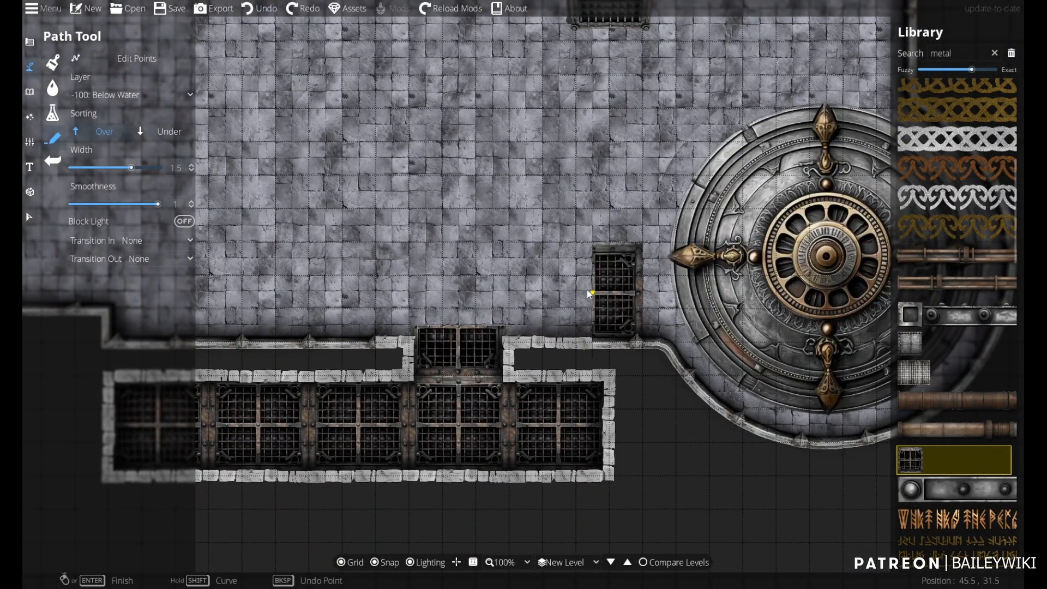
{"action": "left_click_drag", "start_coordinate": [249, 287], "coordinate": [612, 367]}
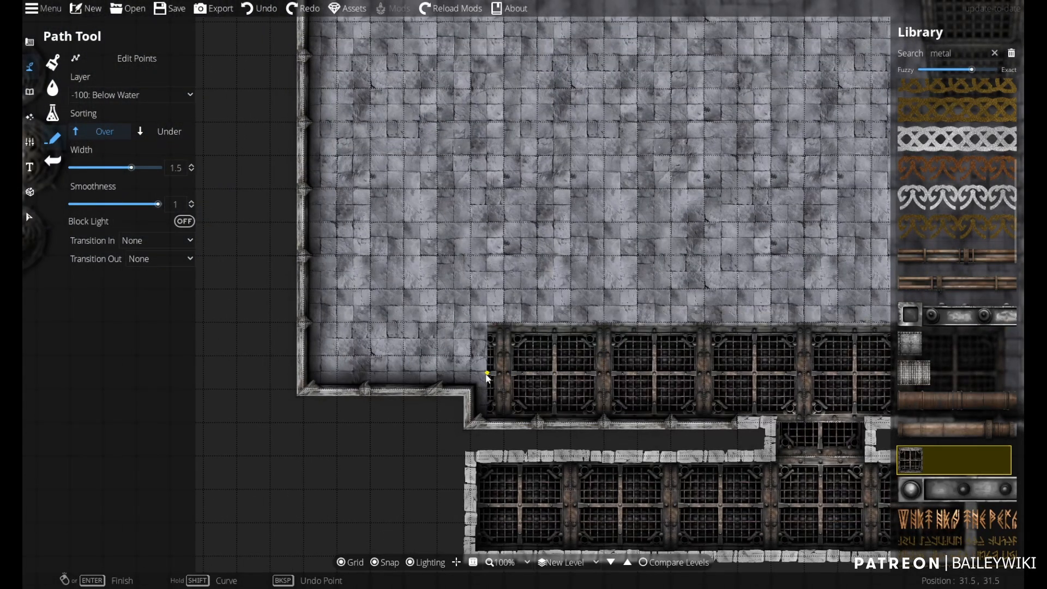
{"action": "left_click", "coordinate": [467, 375]}
{"action": "scroll", "coordinate": [503, 376], "scroll_direction": "down", "scroll_amount": 5}
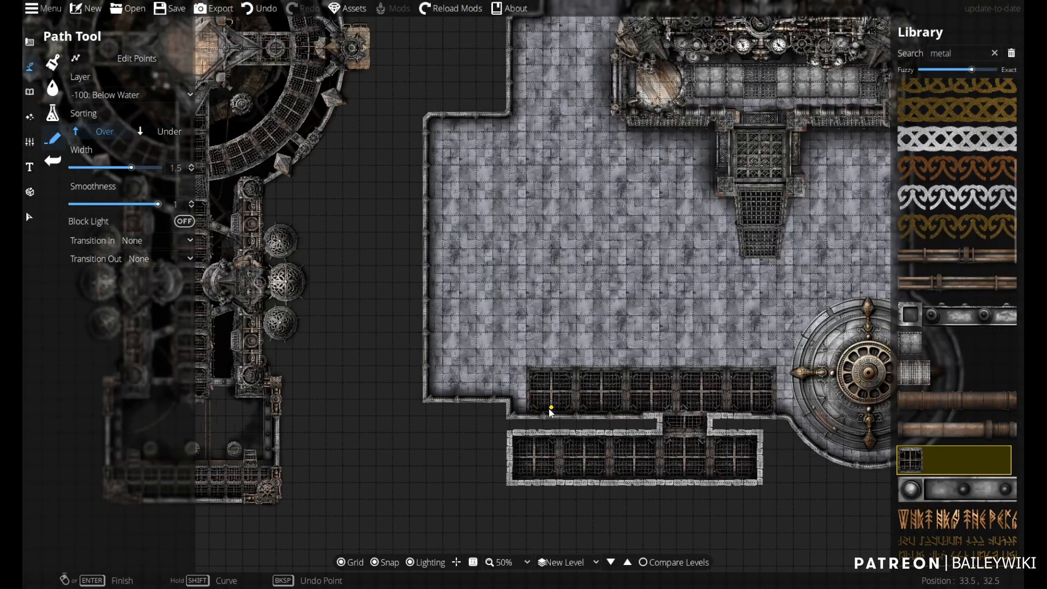
{"action": "scroll", "coordinate": [383, 383], "scroll_direction": "up", "scroll_amount": 5}
{"action": "scroll", "coordinate": [649, 313], "scroll_direction": "down", "scroll_amount": 3}
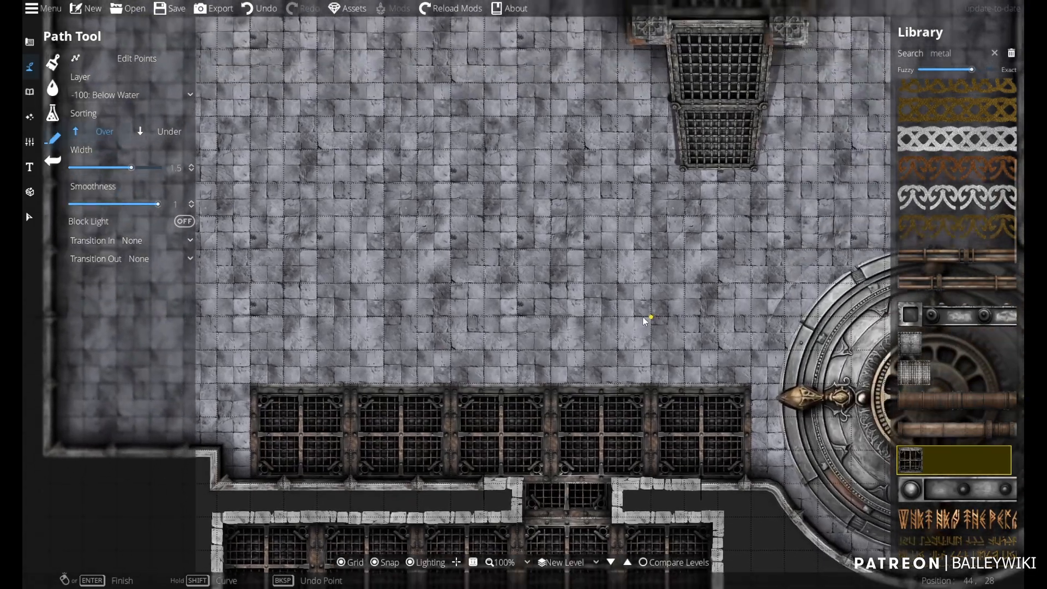
{"action": "left_click_drag", "start_coordinate": [642, 326], "coordinate": [533, 323]}
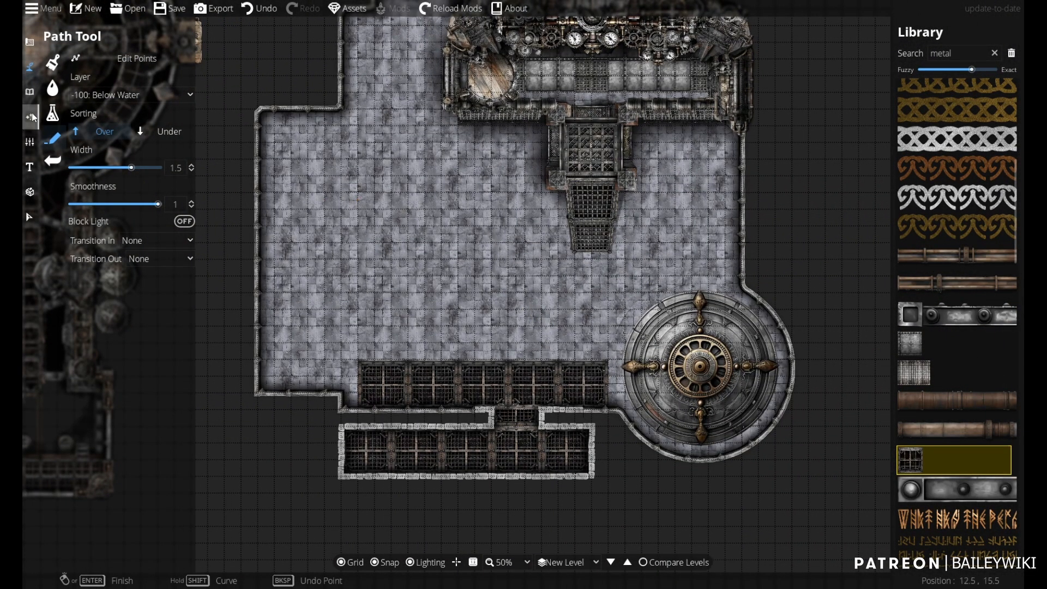
- Place two metal stair objects at scale 1 against the upper edge of the hall's grate walkway
{"action": "left_click", "coordinate": [30, 91]}
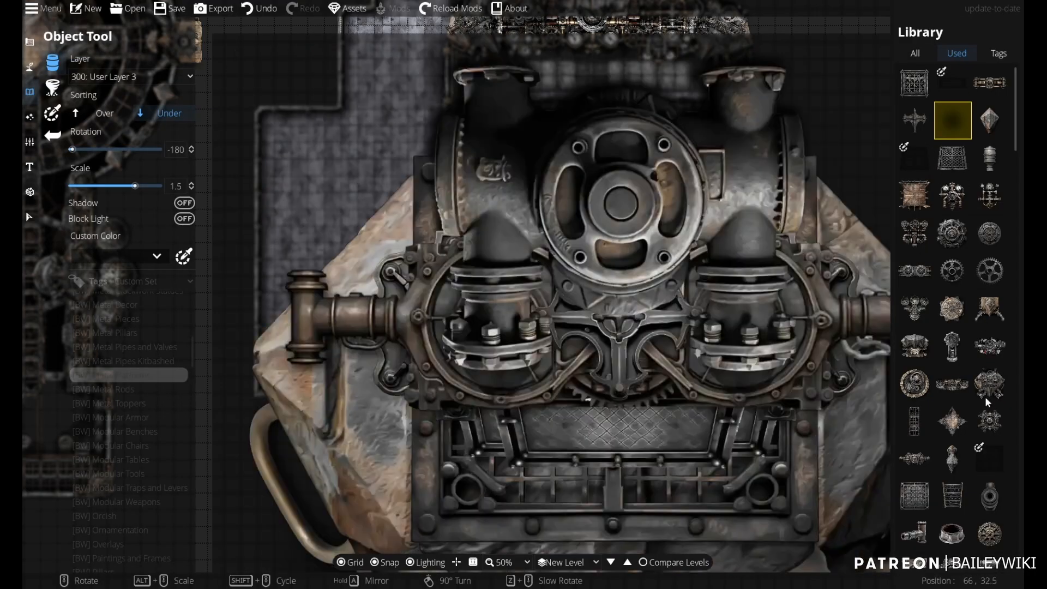
{"action": "scroll", "coordinate": [954, 246], "scroll_direction": "down", "scroll_amount": 3}
{"action": "left_click", "coordinate": [953, 308]}
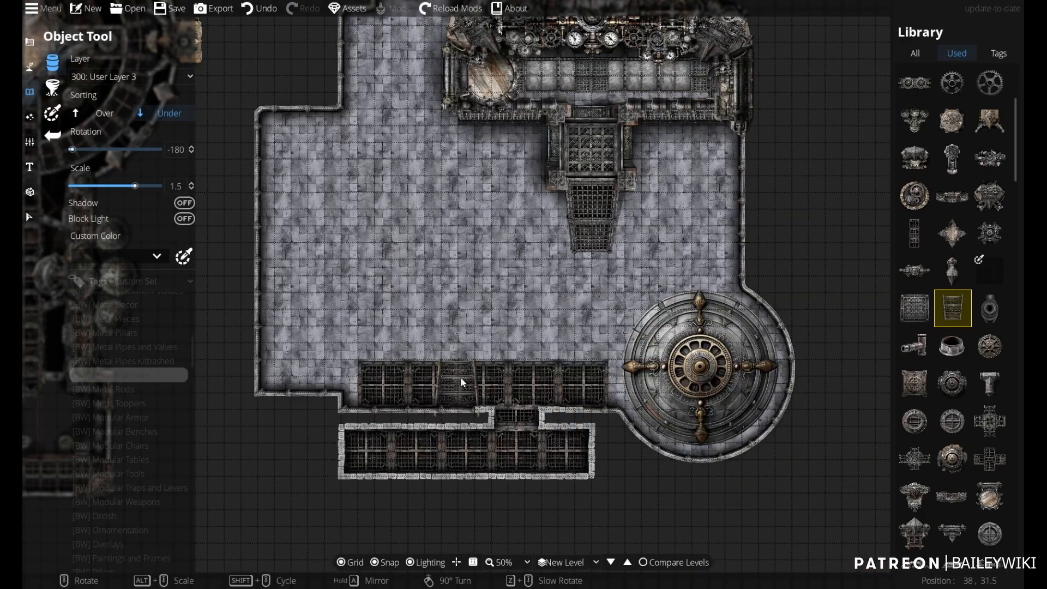
{"action": "scroll", "coordinate": [416, 355], "scroll_direction": "up", "scroll_amount": 3}
{"action": "scroll", "coordinate": [416, 361], "scroll_direction": "down", "scroll_amount": 5, "text": "alt"}
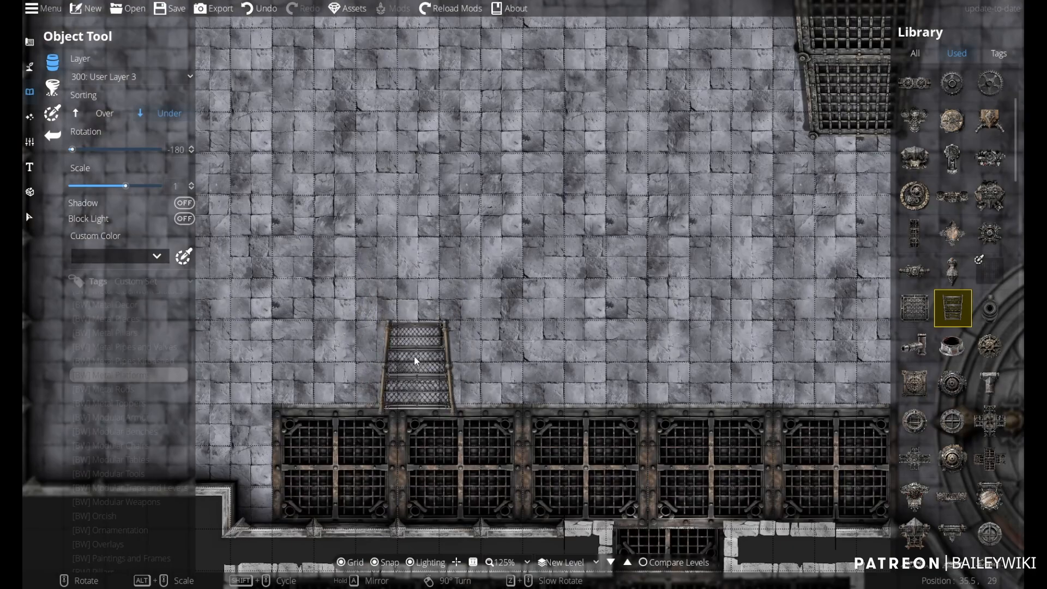
{"action": "scroll", "coordinate": [416, 361], "scroll_direction": "up", "scroll_amount": 1, "text": "alt"}
{"action": "scroll", "coordinate": [416, 361], "scroll_direction": "down", "scroll_amount": 1}
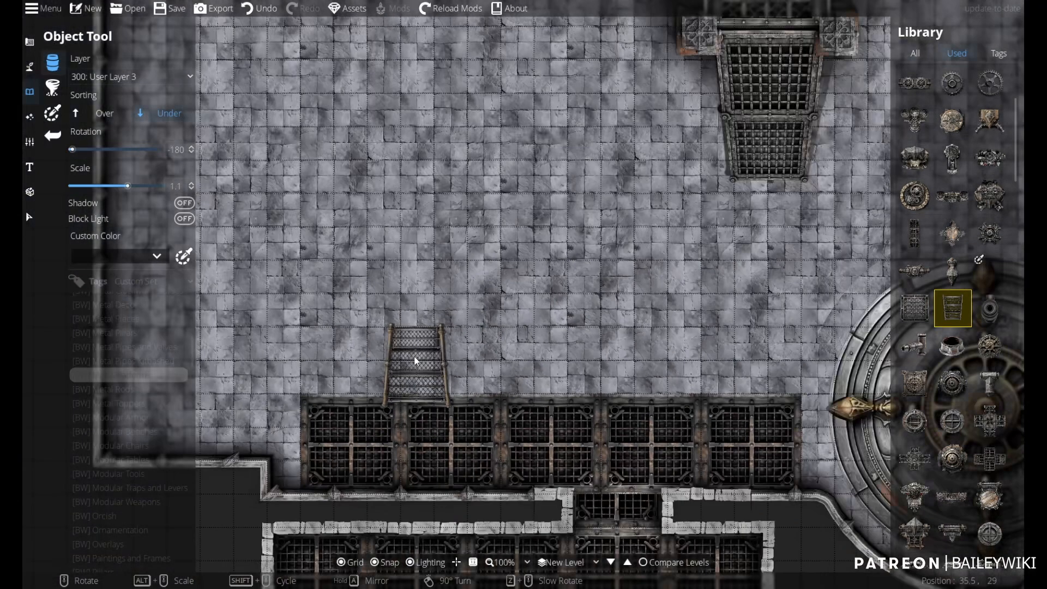
{"action": "scroll", "coordinate": [416, 361], "scroll_direction": "down", "scroll_amount": 1, "text": "alt"}
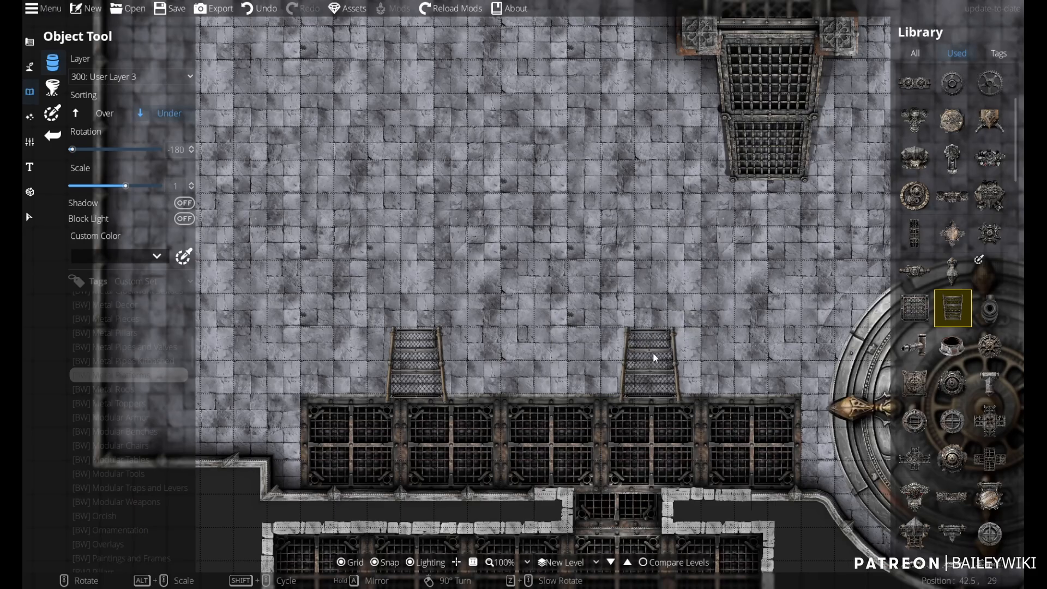
{"action": "left_click", "coordinate": [653, 353]}
{"action": "left_click_drag", "start_coordinate": [653, 354], "coordinate": [541, 358]}
{"action": "scroll", "coordinate": [532, 355], "scroll_direction": "down", "scroll_amount": 2}
{"action": "left_click_drag", "start_coordinate": [509, 272], "coordinate": [342, 157]}
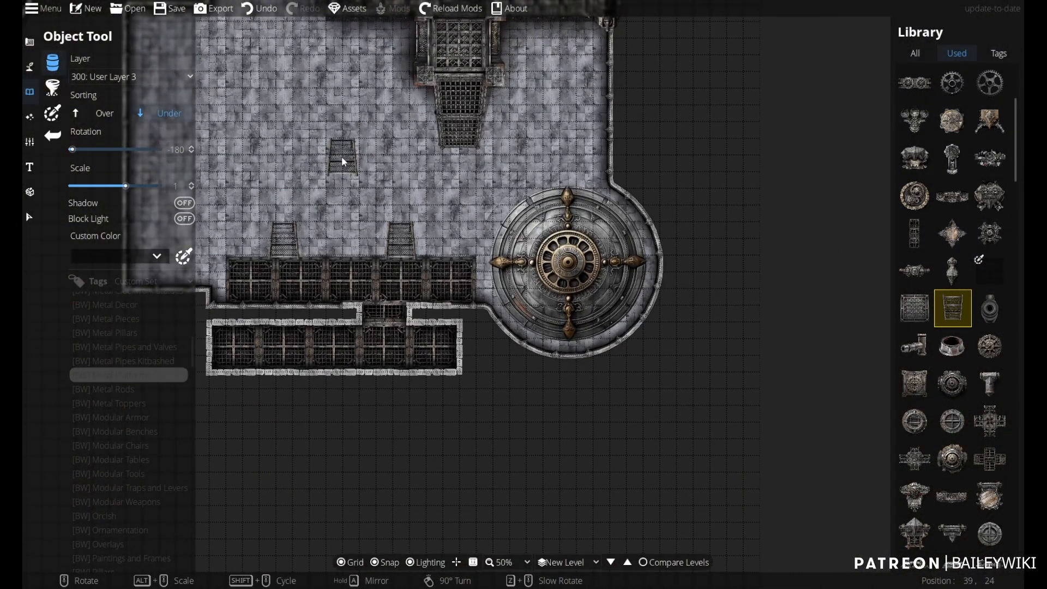
{"action": "scroll", "coordinate": [572, 209], "scroll_direction": "up", "scroll_amount": 1}
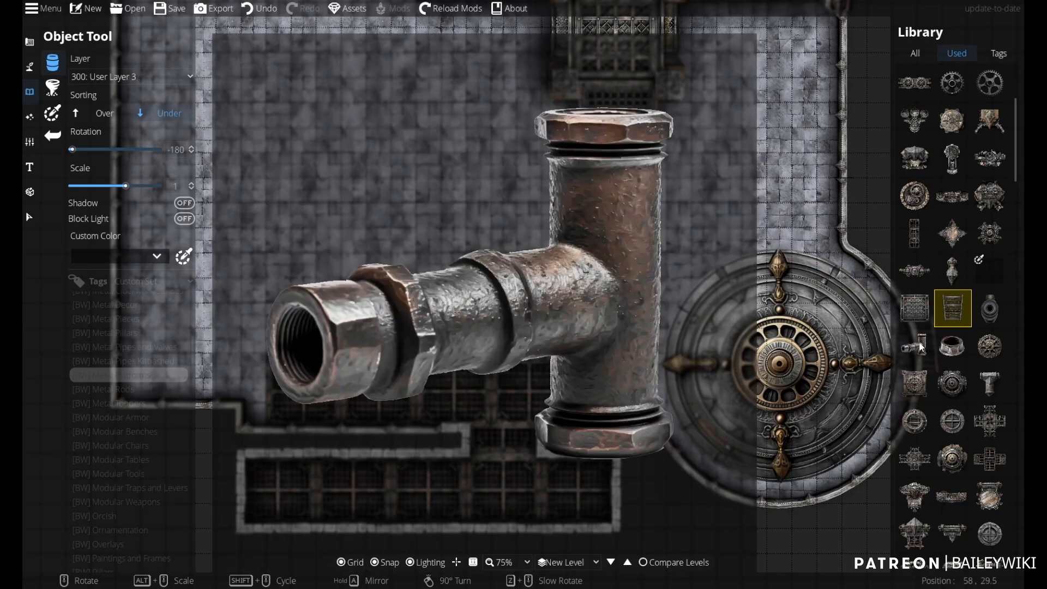
{"action": "left_click", "coordinate": [921, 347]}
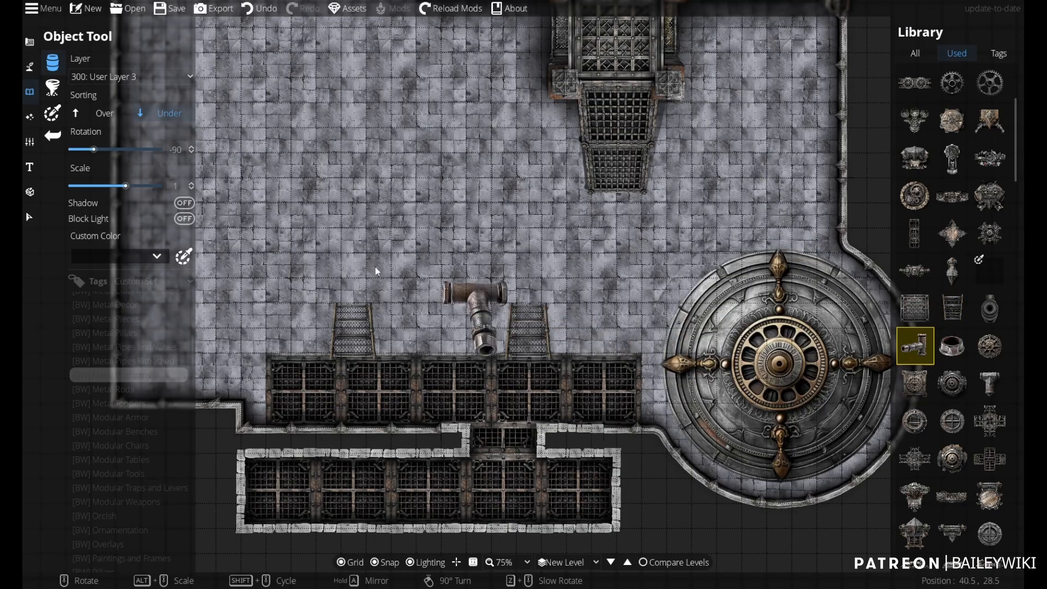
{"action": "left_click", "coordinate": [131, 76]}
{"action": "left_click", "coordinate": [120, 109]}
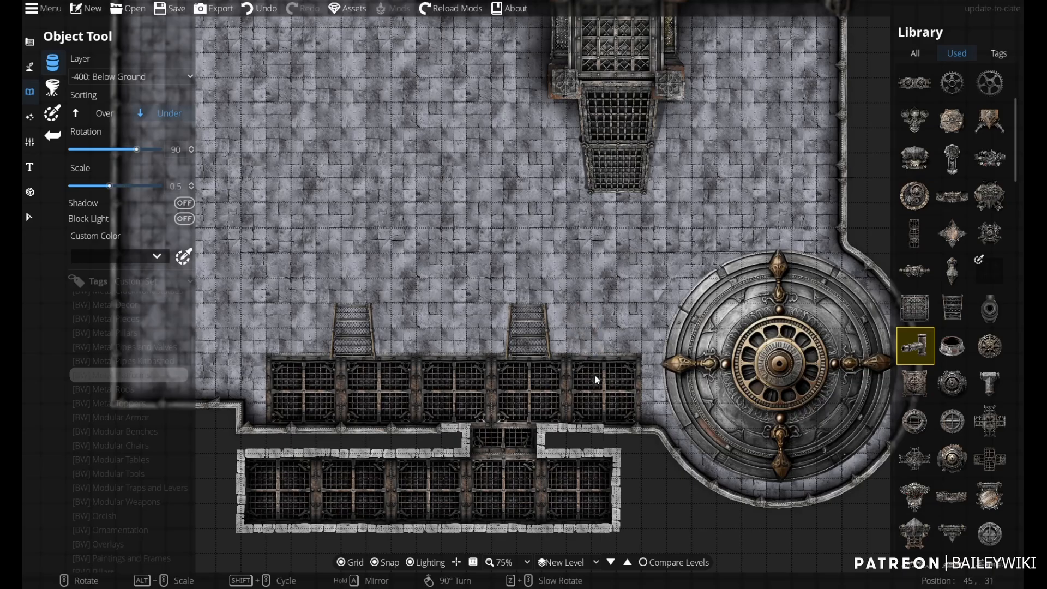
{"action": "left_click_drag", "start_coordinate": [594, 344], "coordinate": [431, 383]}
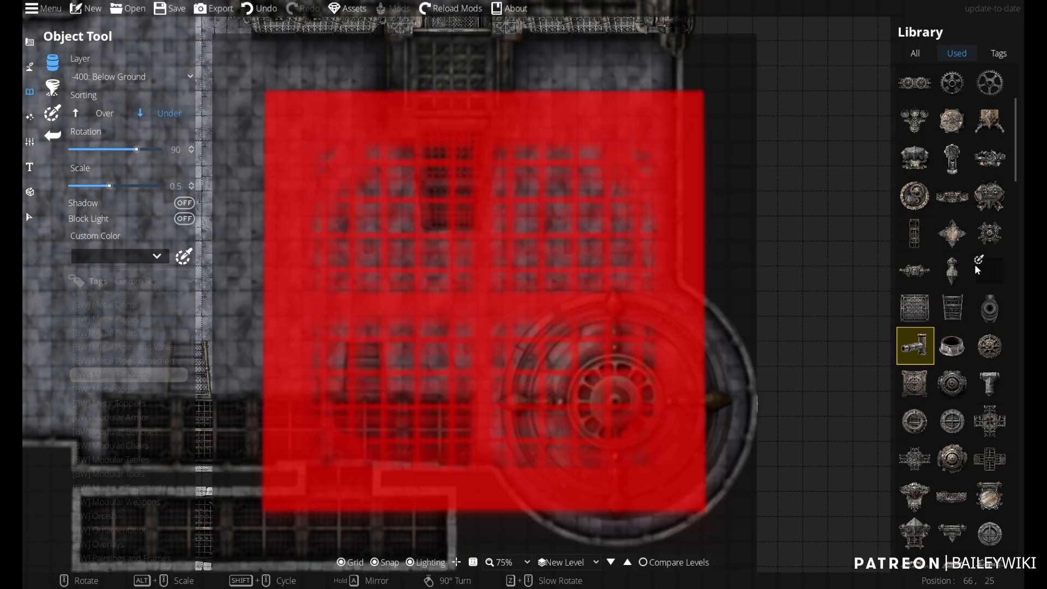
{"action": "left_click", "coordinate": [956, 269]}
{"action": "scroll", "coordinate": [456, 407], "scroll_direction": "up", "scroll_amount": 6}
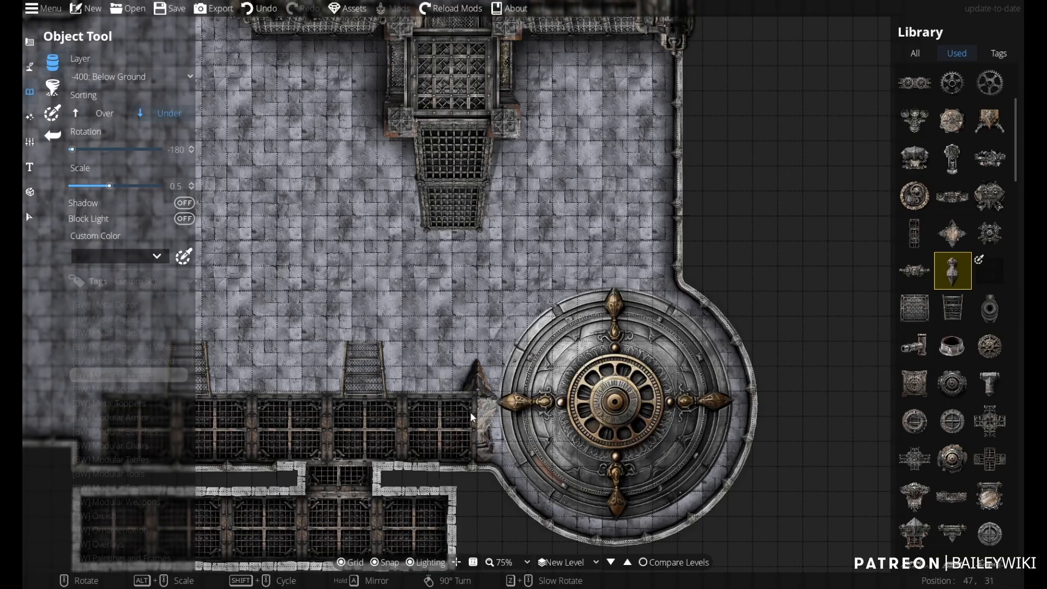
{"action": "left_click_drag", "start_coordinate": [631, 215], "coordinate": [882, 207]}
{"action": "scroll", "coordinate": [660, 273], "scroll_direction": "down", "scroll_amount": 1}
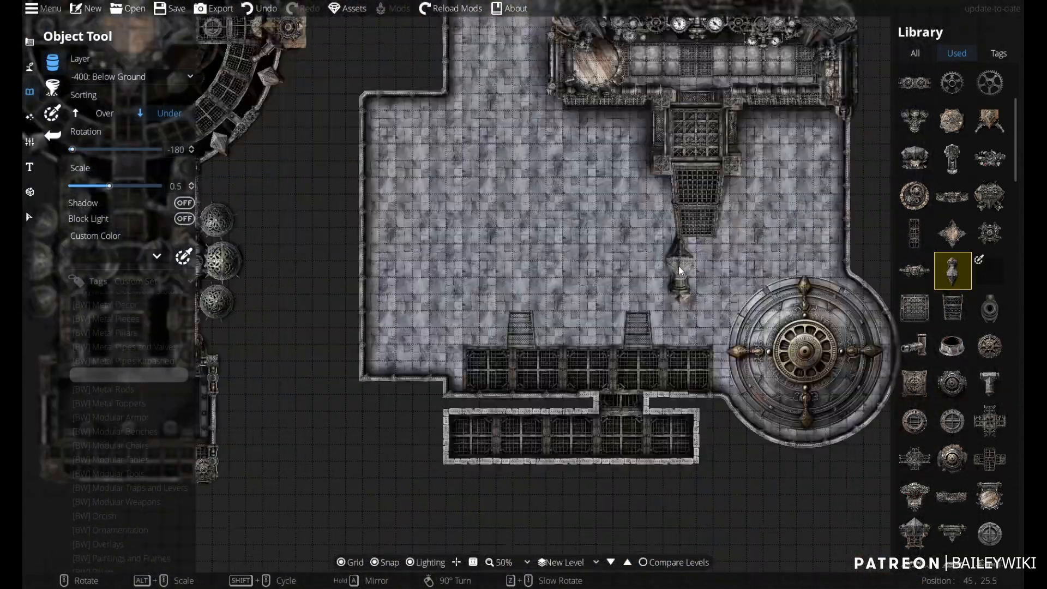
{"action": "scroll", "coordinate": [662, 267], "scroll_direction": "up", "scroll_amount": 2}
{"action": "left_click_drag", "start_coordinate": [668, 258], "coordinate": [668, 384]}
{"action": "scroll", "coordinate": [607, 316], "scroll_direction": "down", "scroll_amount": 1}
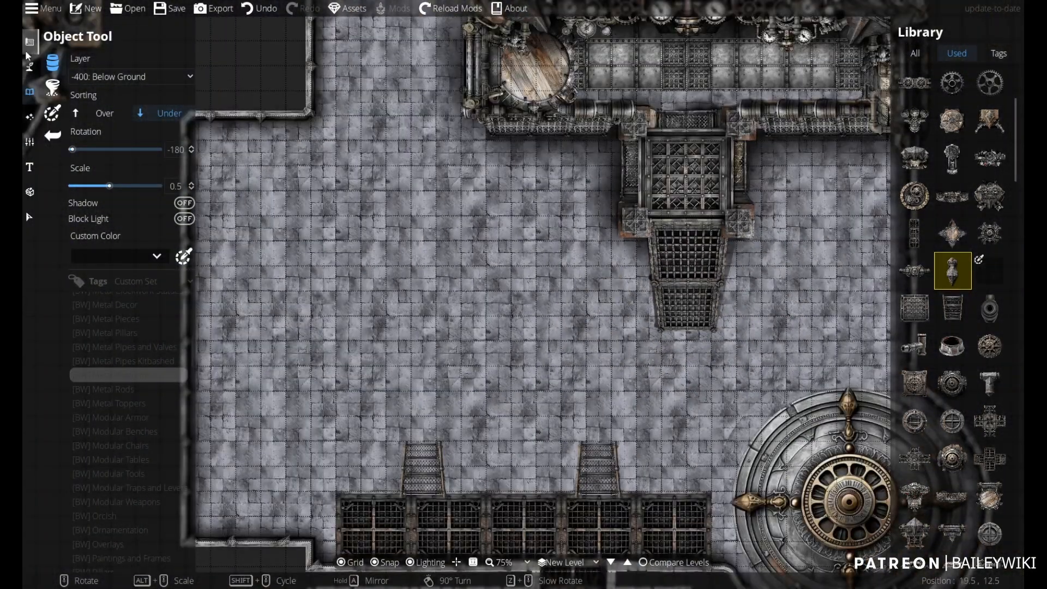
{"action": "left_click", "coordinate": [29, 67]}
{"action": "left_click", "coordinate": [80, 138]}
{"action": "left_click", "coordinate": [955, 284]}
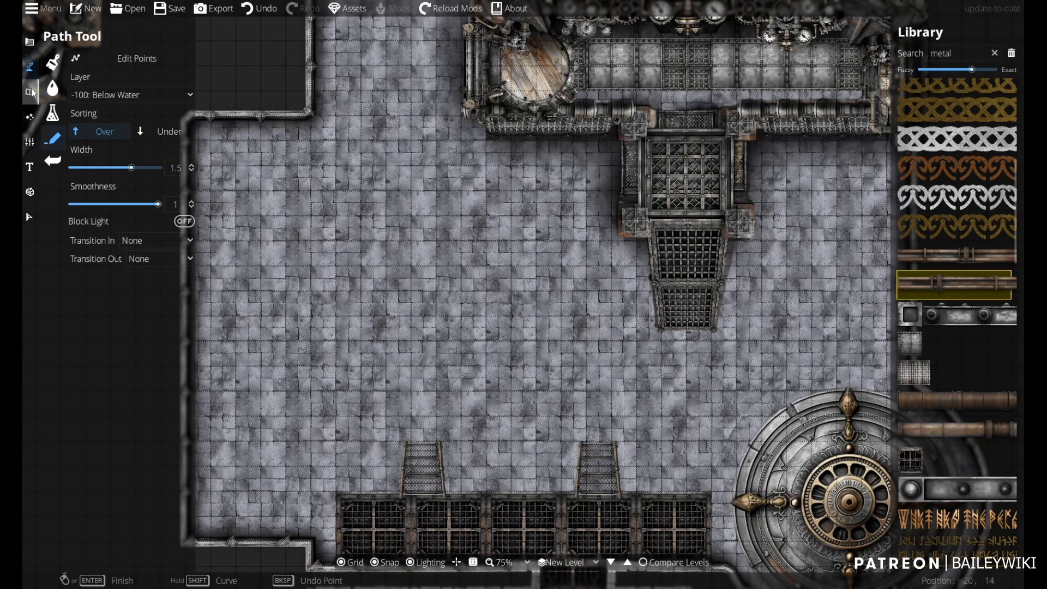
{"action": "left_click", "coordinate": [31, 89]}
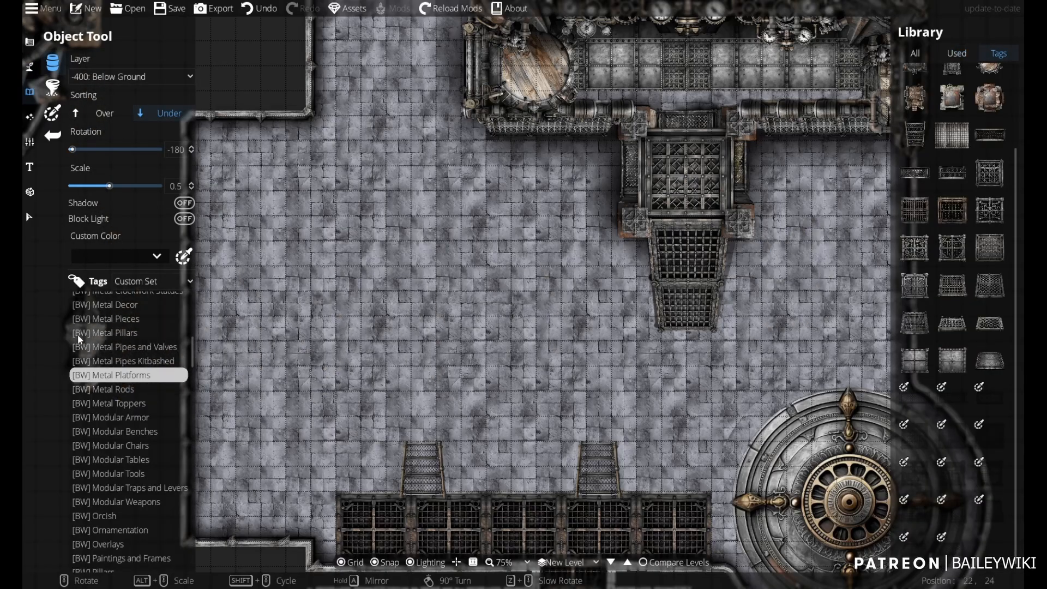
- Pick the clustered pipe machinery asset from the [BW] Metal Pipes Kitbashed tag and set its layer to -100: Below Water
{"action": "scroll", "coordinate": [974, 204], "scroll_direction": "up", "scroll_amount": 2}
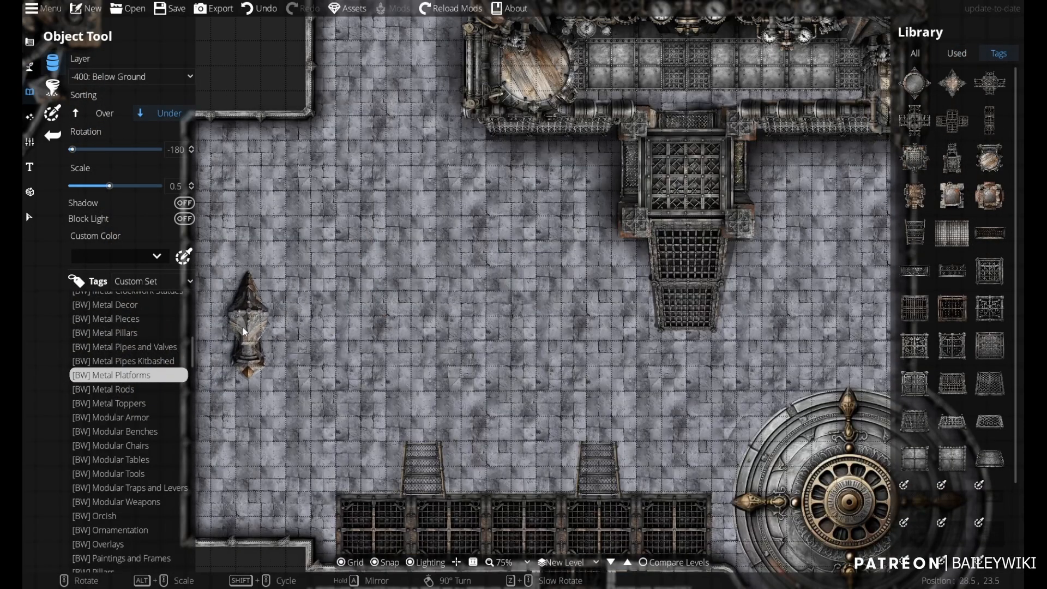
{"action": "left_click", "coordinate": [139, 360]}
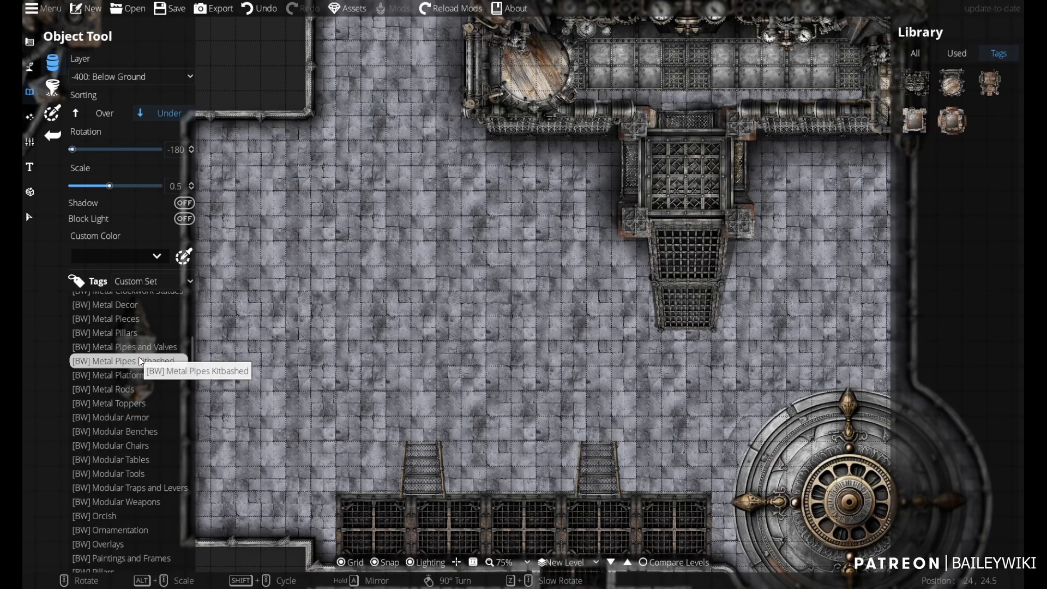
{"action": "left_click", "coordinate": [916, 83]}
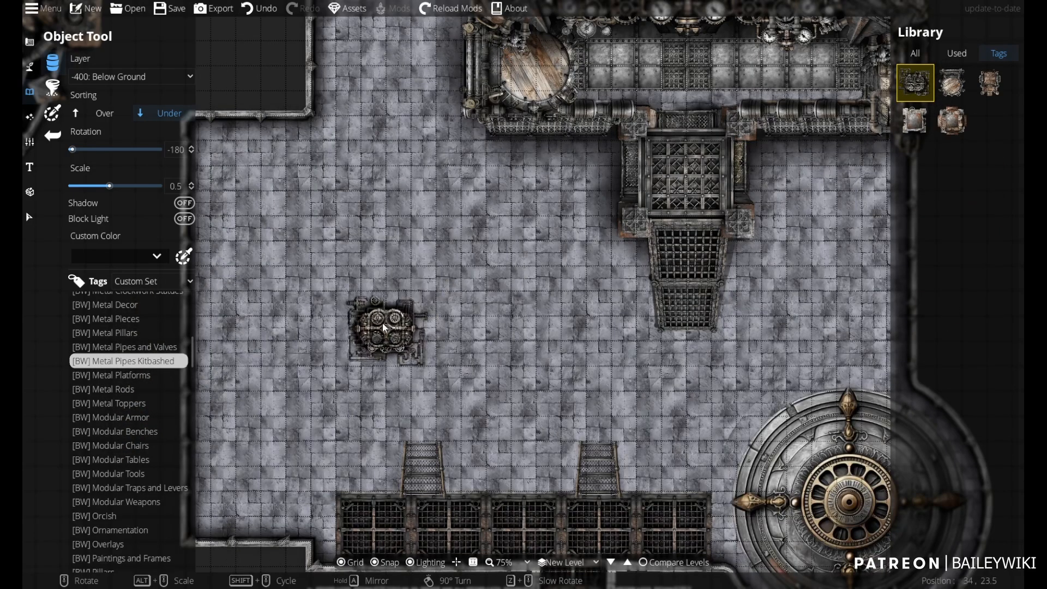
{"action": "left_click", "coordinate": [131, 76]}
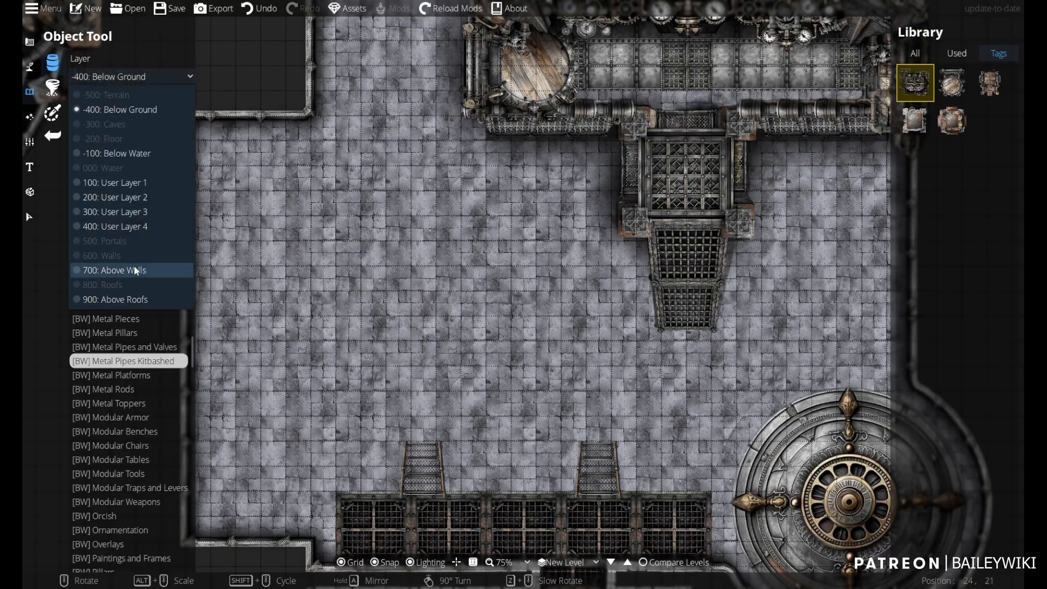
{"action": "left_click", "coordinate": [133, 267]}
{"action": "scroll", "coordinate": [309, 123], "scroll_direction": "up", "scroll_amount": 2}
{"action": "scroll", "coordinate": [316, 307], "scroll_direction": "down", "scroll_amount": 2}
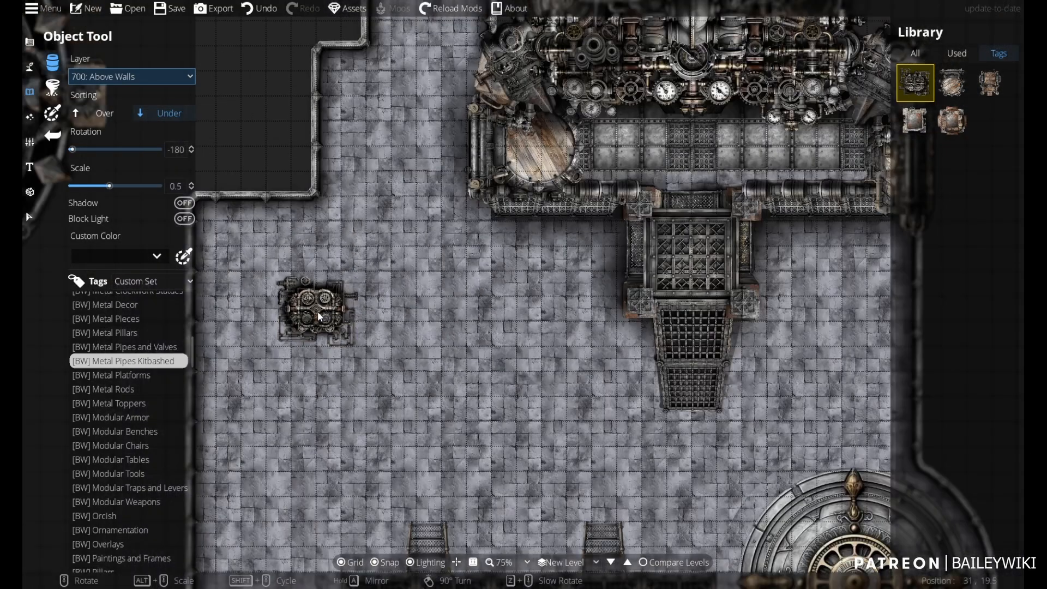
{"action": "left_click_drag", "start_coordinate": [325, 291], "coordinate": [314, 226]}
{"action": "left_click", "coordinate": [116, 75]}
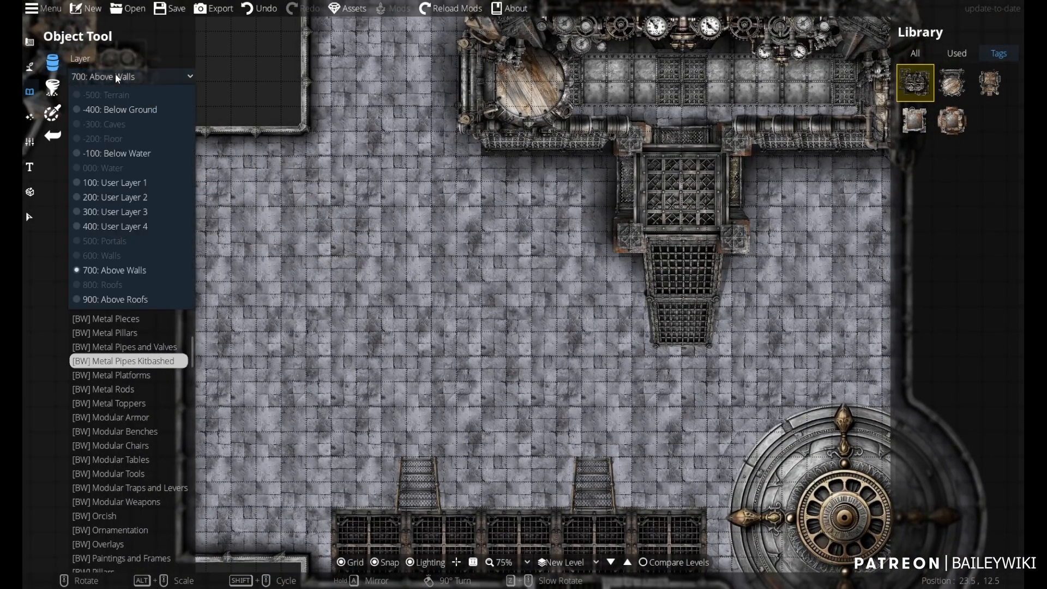
{"action": "left_click", "coordinate": [116, 153]}
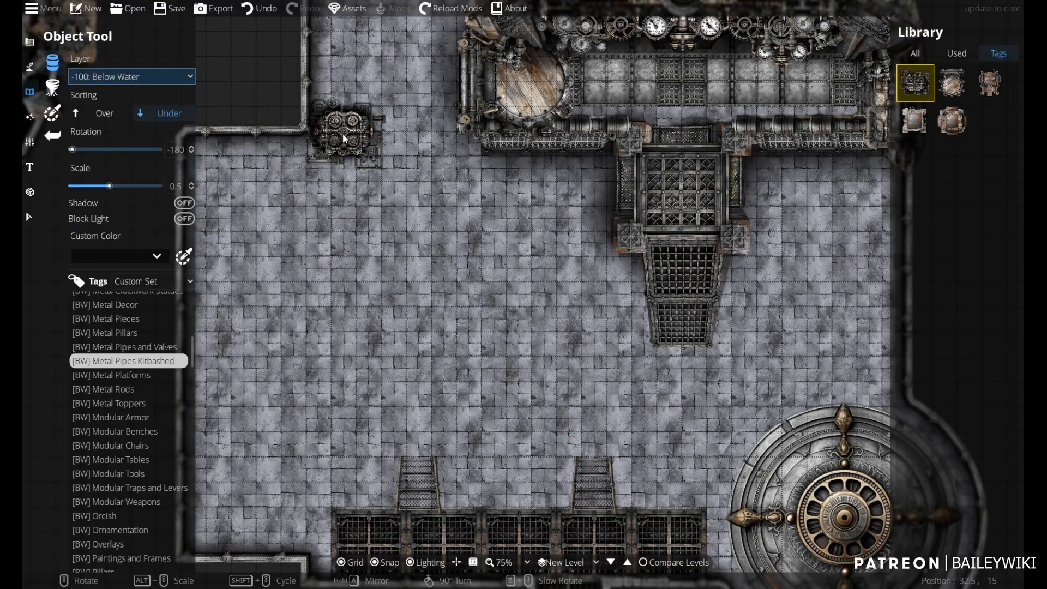
- Place two pipe machinery clusters at scale 0.5 on the wall corners at either side of the passage into the hall
{"action": "left_click", "coordinate": [305, 126]}
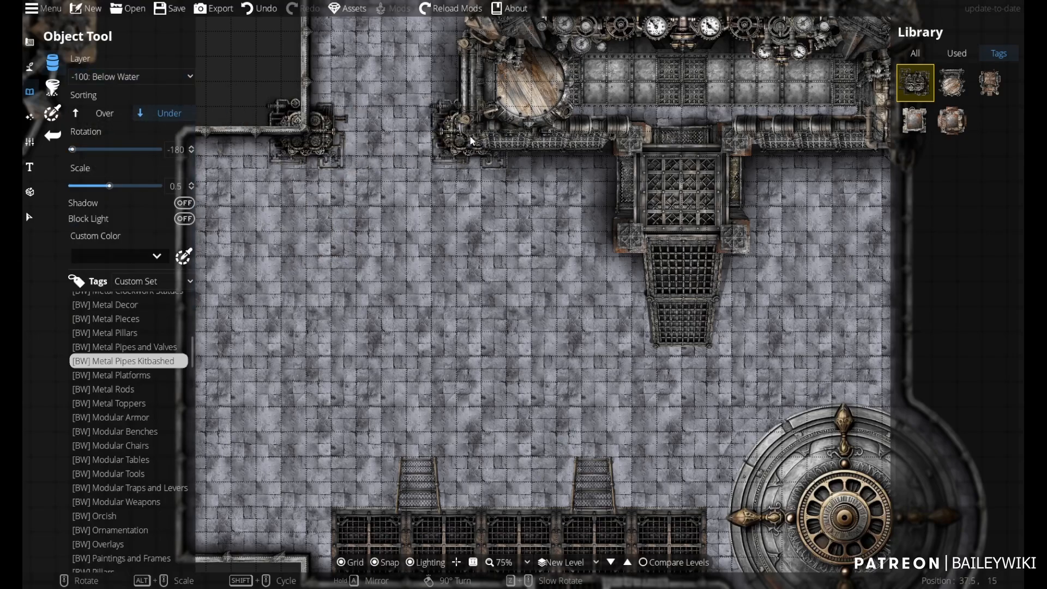
{"action": "right_click", "coordinate": [470, 137]}
{"action": "right_click", "coordinate": [470, 136]}
{"action": "left_click", "coordinate": [472, 137]}
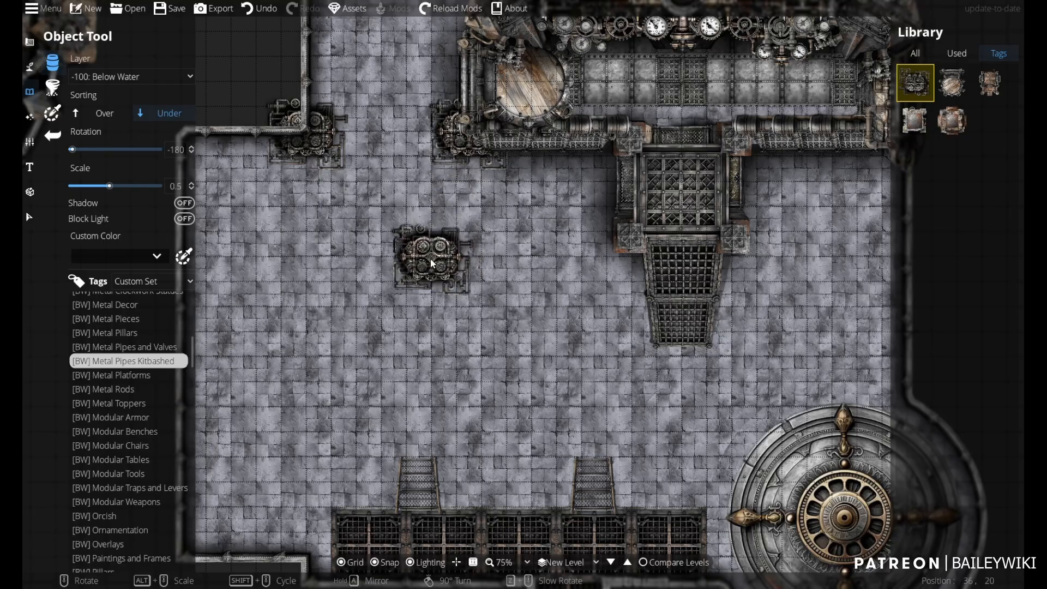
{"action": "left_click_drag", "start_coordinate": [431, 259], "coordinate": [519, 135]}
- Pick the tangled thin-pipe asset from the [BW] Metal Pipes and Valves tag and set its layer to 700: Above Walls
{"action": "left_click_drag", "start_coordinate": [409, 146], "coordinate": [365, 403]}
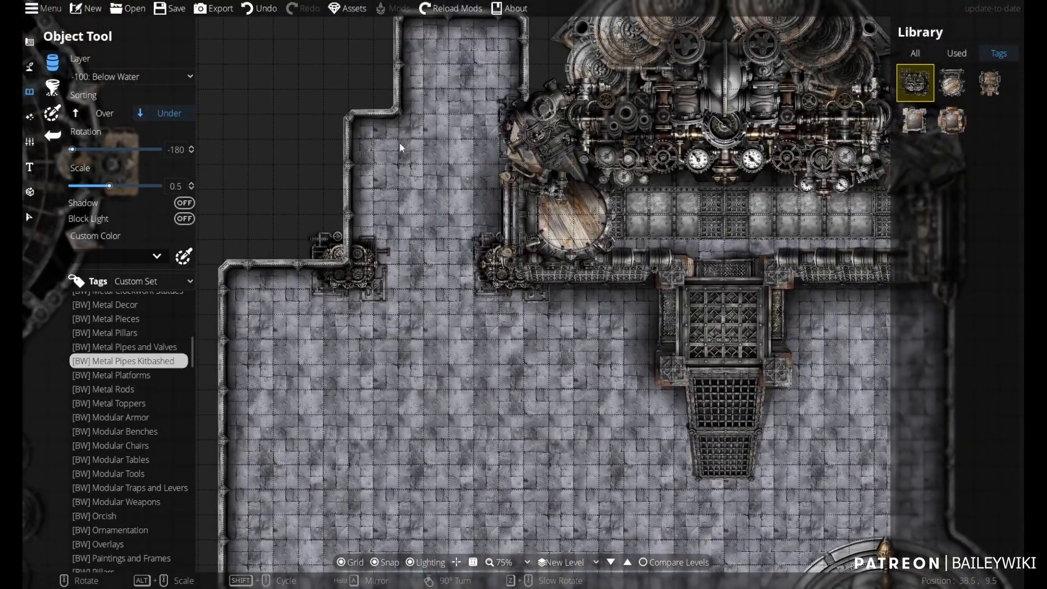
{"action": "scroll", "coordinate": [126, 335], "scroll_direction": "up", "scroll_amount": 3}
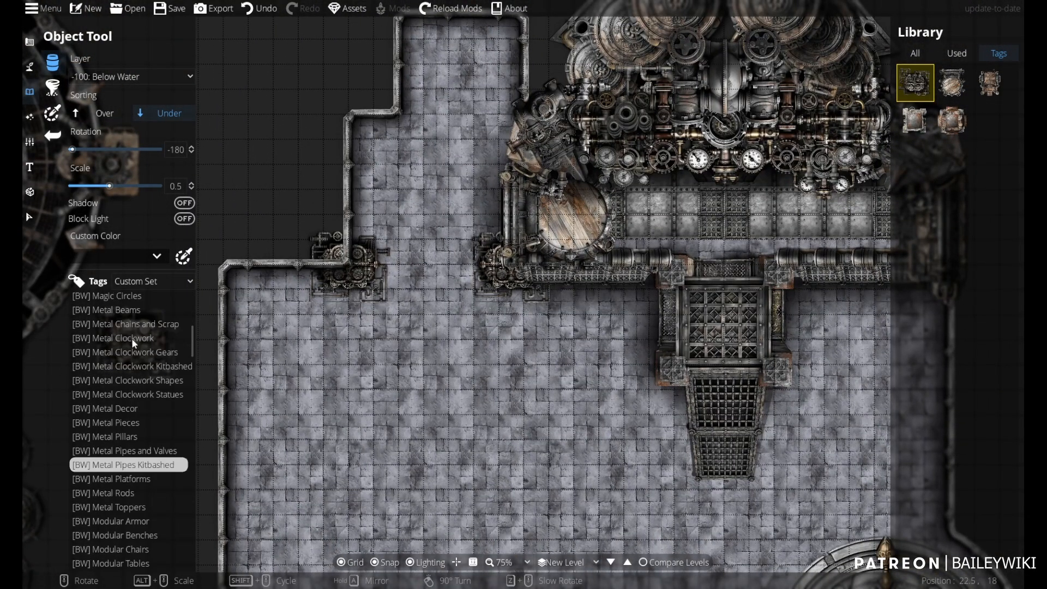
{"action": "left_click", "coordinate": [150, 452]}
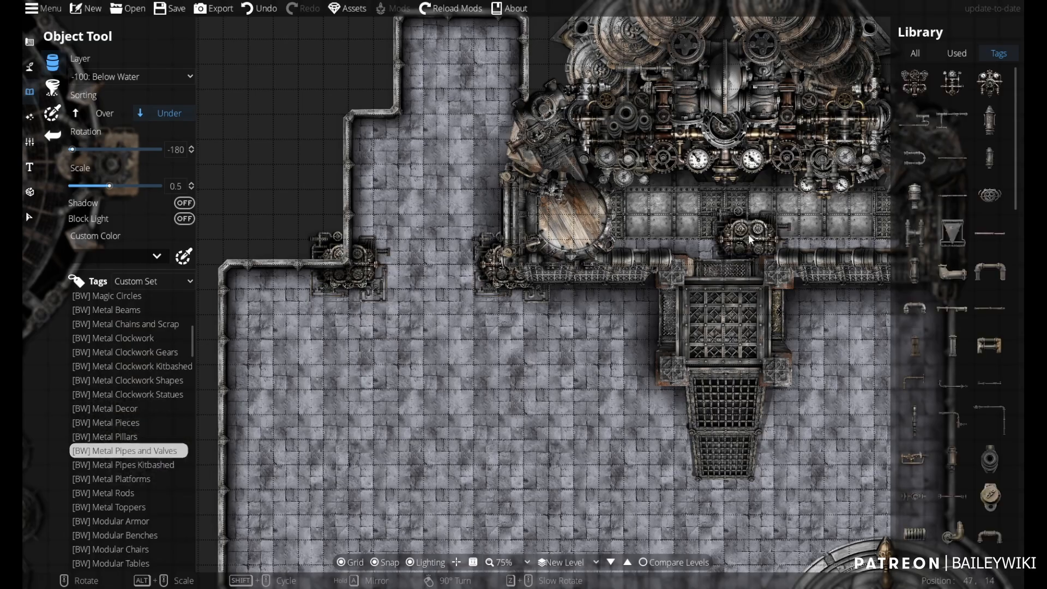
{"action": "scroll", "coordinate": [953, 317], "scroll_direction": "down", "scroll_amount": 5}
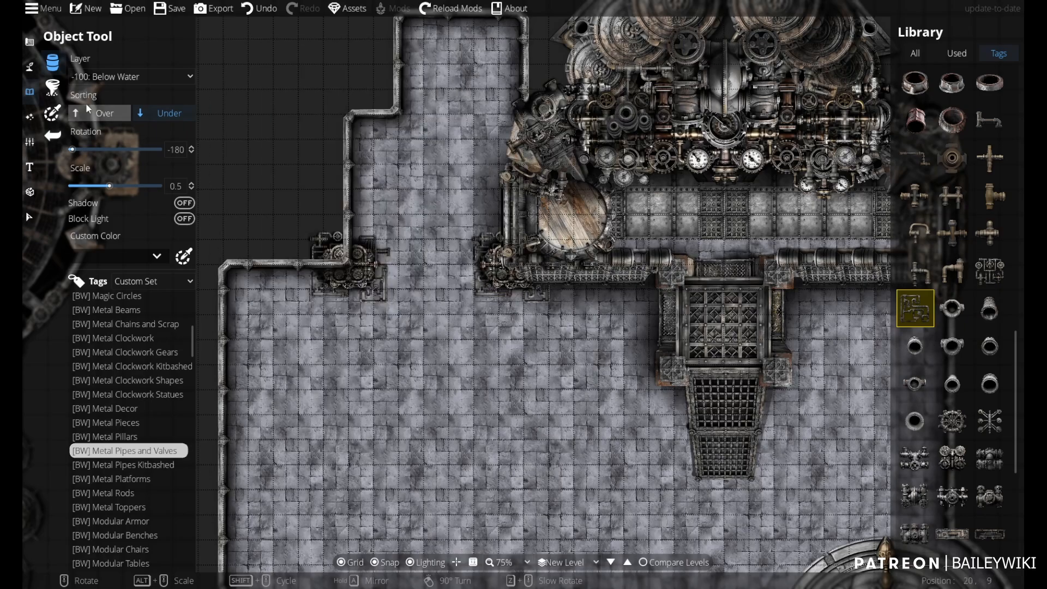
{"action": "left_click", "coordinate": [107, 80]}
{"action": "left_click", "coordinate": [115, 271]}
- Place the thin-pipe asset at scale 0.8 and rotation 90 over the wall corner on the passage's left machinery cluster
{"action": "scroll", "coordinate": [350, 255], "scroll_direction": "up", "scroll_amount": 4}
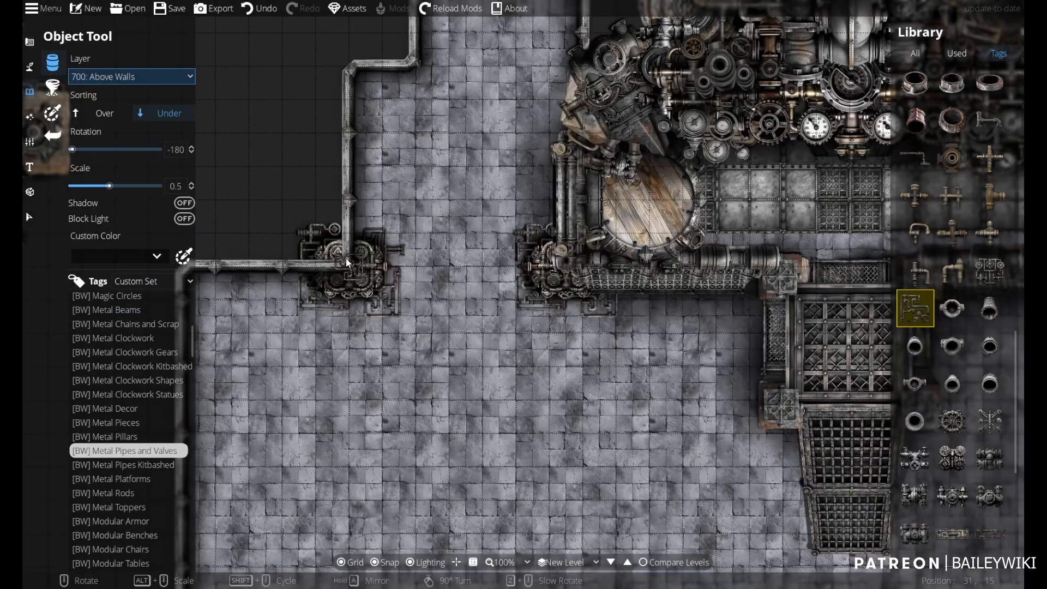
{"action": "scroll", "coordinate": [346, 258], "scroll_direction": "up", "scroll_amount": 3}
{"action": "right_click", "coordinate": [346, 258]}
{"action": "right_click", "coordinate": [346, 258]}
{"action": "right_click", "coordinate": [345, 258]}
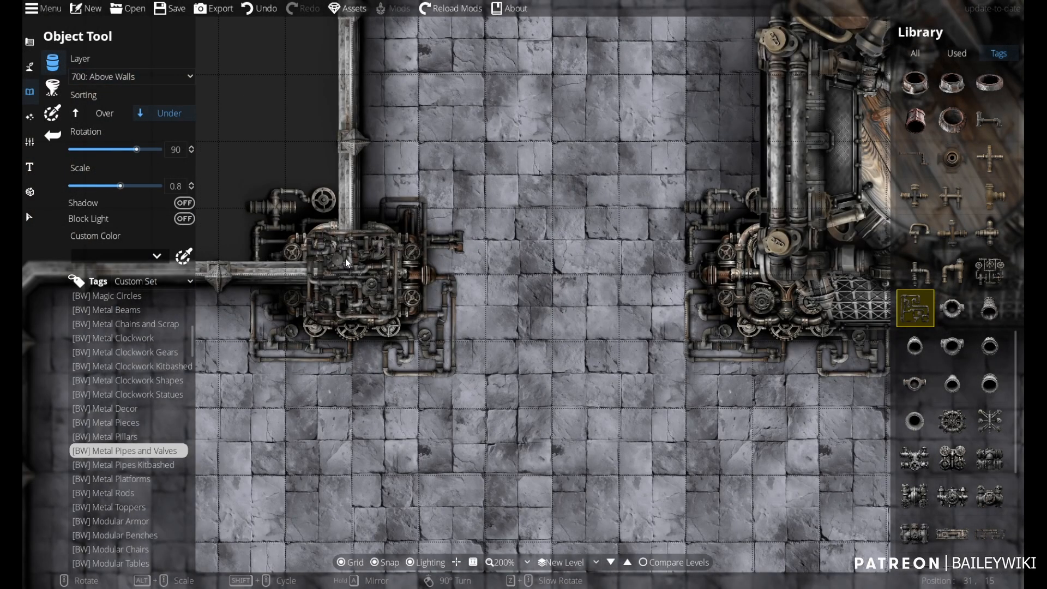
{"action": "left_click", "coordinate": [345, 258]}
- Place a long straight pipe asset vertically at scale 1.3 and rotation 90 on the hall's right wall, just below the machinery platform
{"action": "left_click_drag", "start_coordinate": [647, 437], "coordinate": [419, 236]}
{"action": "scroll", "coordinate": [541, 428], "scroll_direction": "down", "scroll_amount": 4}
{"action": "scroll", "coordinate": [420, 237], "scroll_direction": "down", "scroll_amount": 2}
{"action": "scroll", "coordinate": [430, 278], "scroll_direction": "up", "scroll_amount": 3}
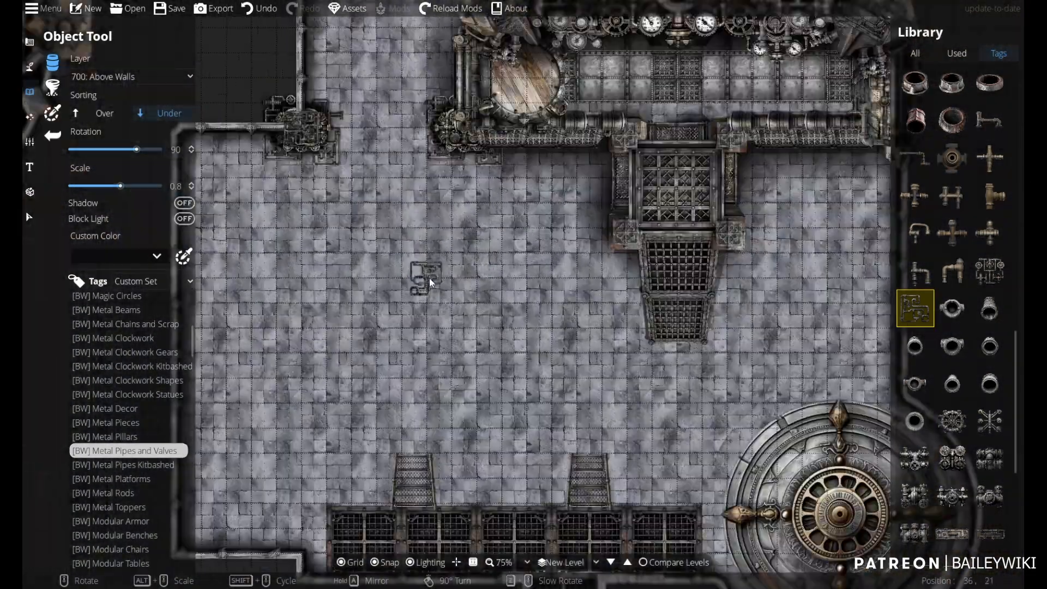
{"action": "left_click_drag", "start_coordinate": [430, 278], "coordinate": [517, 312]}
{"action": "scroll", "coordinate": [552, 403], "scroll_direction": "down", "scroll_amount": 2}
{"action": "scroll", "coordinate": [547, 347], "scroll_direction": "down", "scroll_amount": 1}
{"action": "scroll", "coordinate": [977, 423], "scroll_direction": "down", "scroll_amount": 5}
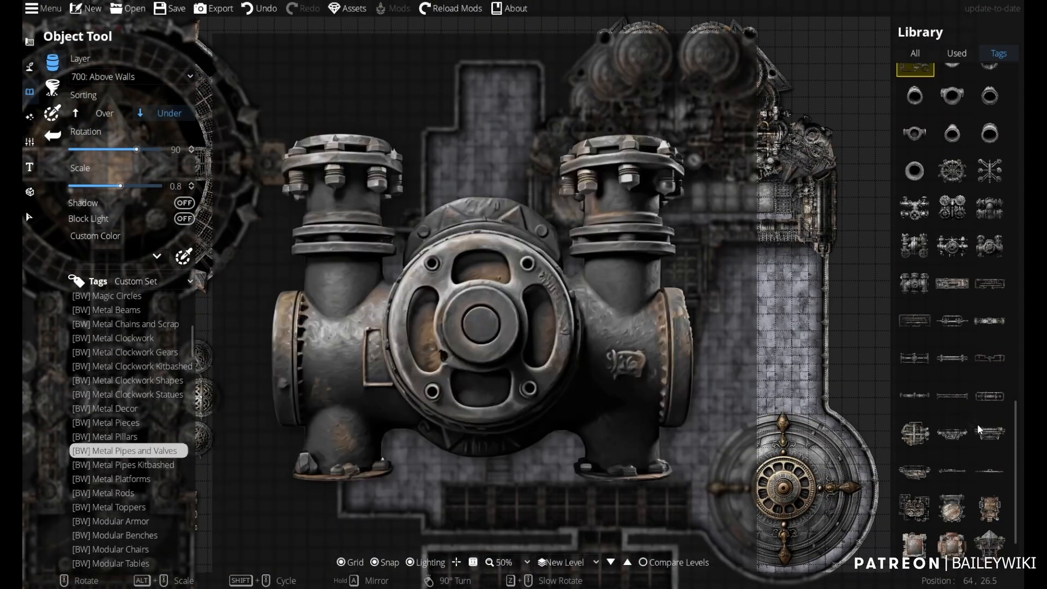
{"action": "left_click", "coordinate": [953, 394]}
{"action": "scroll", "coordinate": [725, 295], "scroll_direction": "up", "scroll_amount": 3}
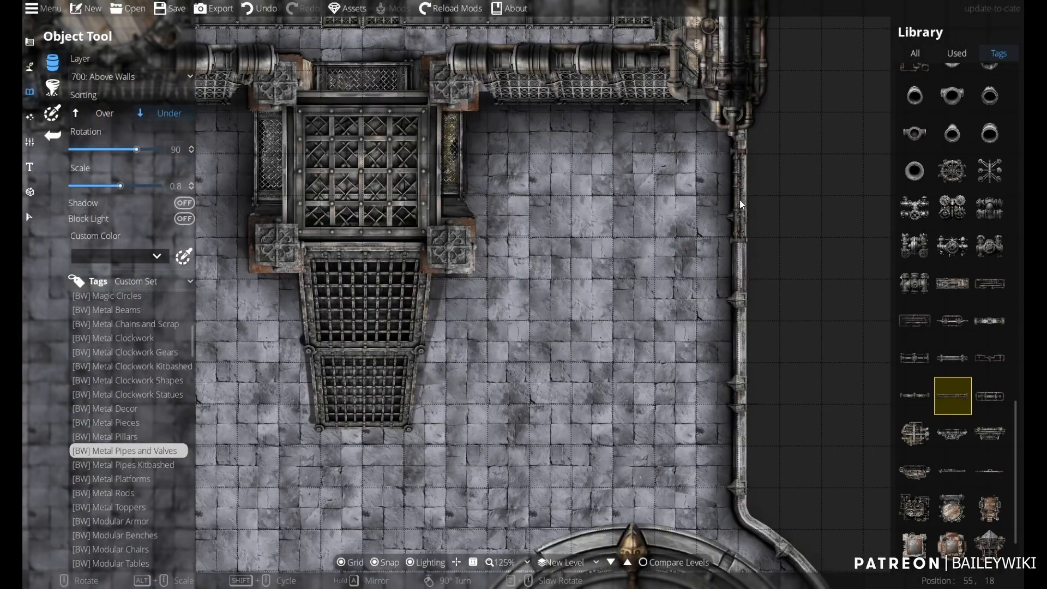
{"action": "scroll", "coordinate": [738, 198], "scroll_direction": "up", "scroll_amount": 5}
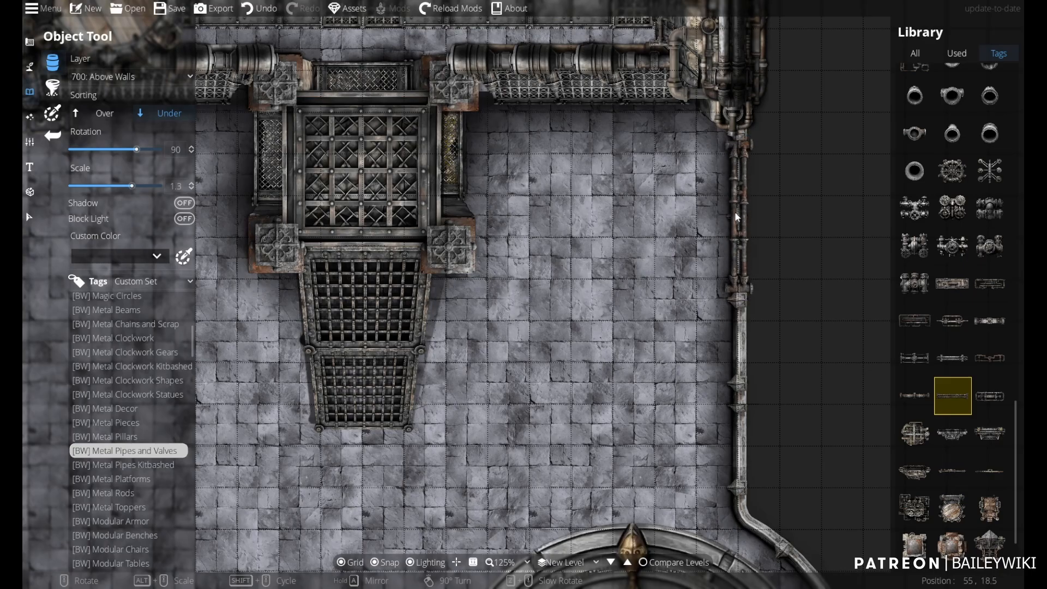
{"action": "left_click", "coordinate": [736, 216]}
- Place two more long pipes at scale 1.3, one along the wall left of the machinery cluster and one down the hall's left wall
{"action": "left_click_drag", "start_coordinate": [372, 320], "coordinate": [783, 473]}
{"action": "right_click", "coordinate": [610, 237]}
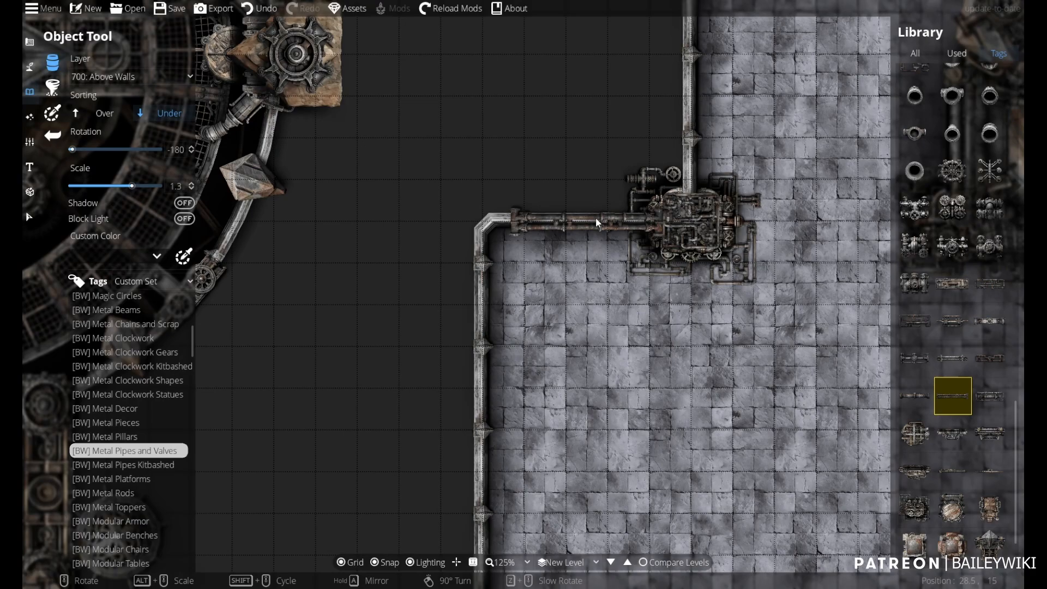
{"action": "left_click", "coordinate": [596, 218]}
{"action": "right_click", "coordinate": [500, 291]}
{"action": "left_click", "coordinate": [476, 325]}
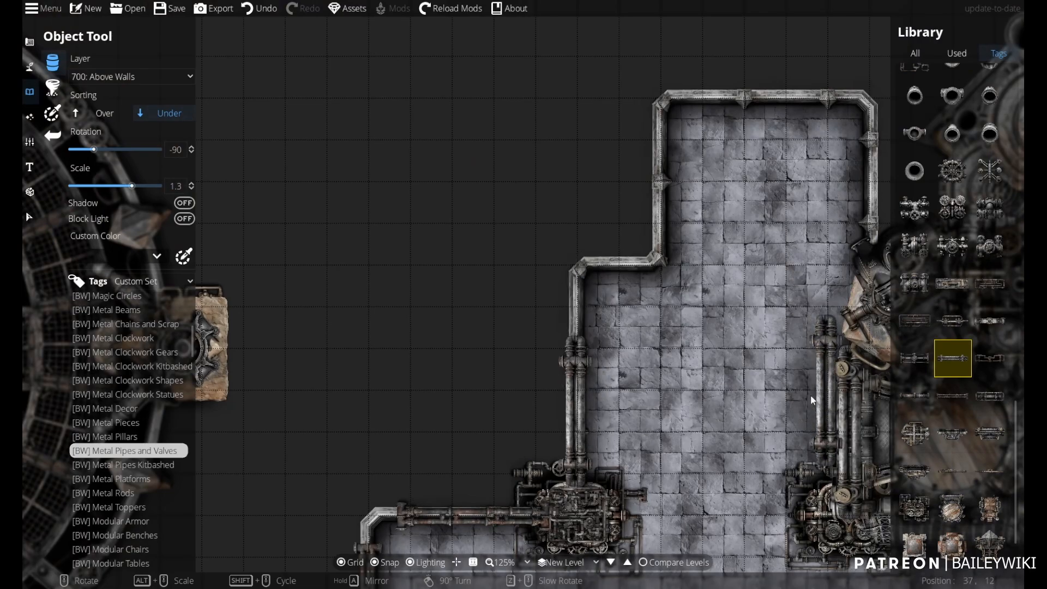
- Place double-pipe assets at scale 1.3 and rotation -90 on the passage's upper left wall and the lower part of the hall's left wall
{"action": "scroll", "coordinate": [578, 333], "scroll_direction": "up", "scroll_amount": 3}
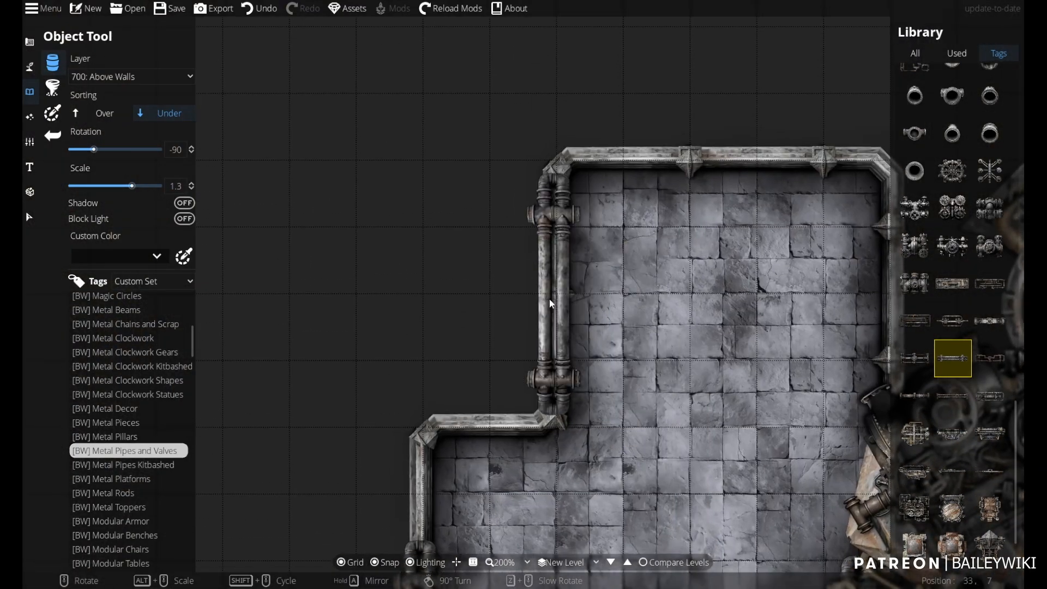
{"action": "left_click", "coordinate": [552, 304]}
{"action": "left_click_drag", "start_coordinate": [620, 315], "coordinate": [500, 288]}
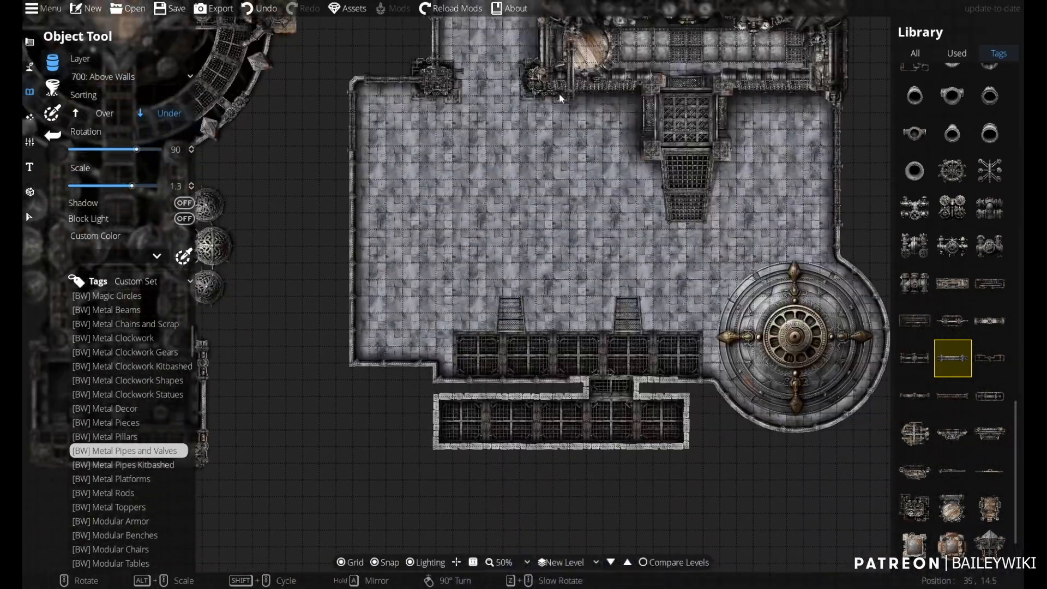
{"action": "scroll", "coordinate": [335, 257], "scroll_direction": "up", "scroll_amount": 18}
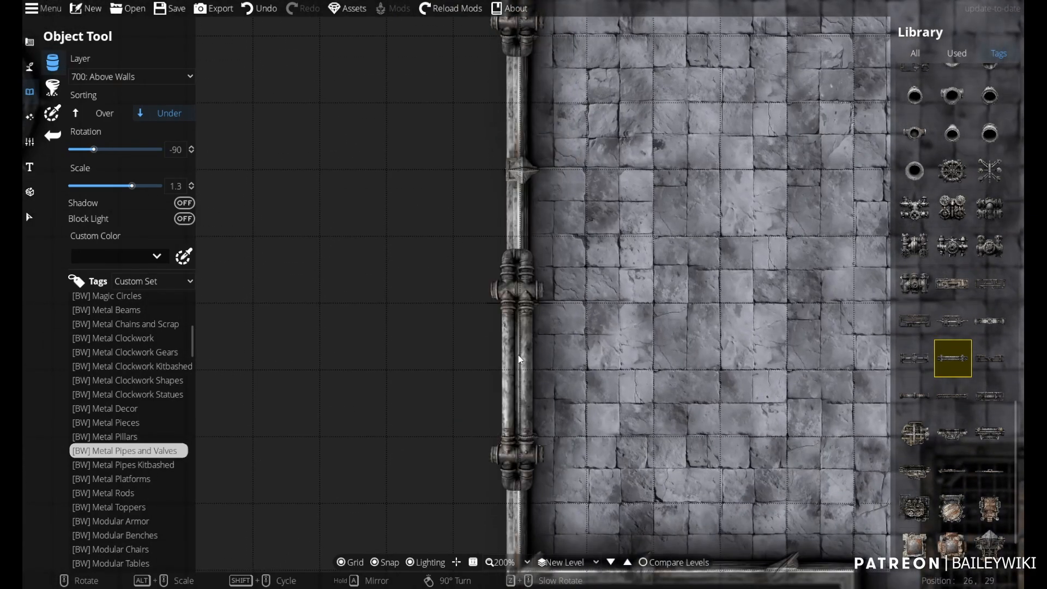
{"action": "left_click", "coordinate": [518, 355]}
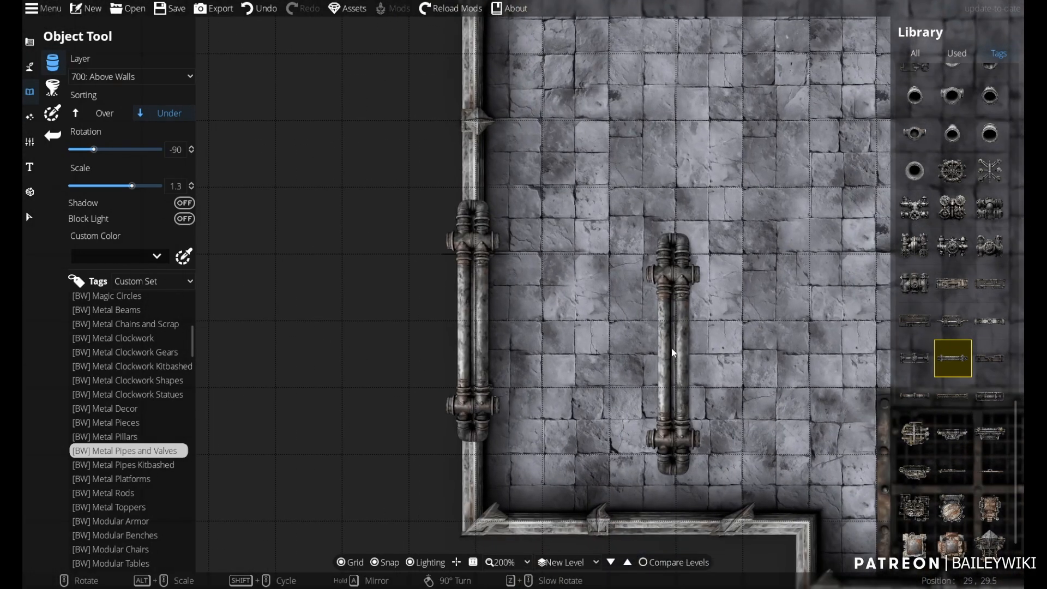
- Place the double-pipe asset at scale 1.3 and rotation -180 along the short bottom wall at the hall's lower left corner
{"action": "scroll", "coordinate": [656, 486], "scroll_direction": "down", "scroll_amount": 6}
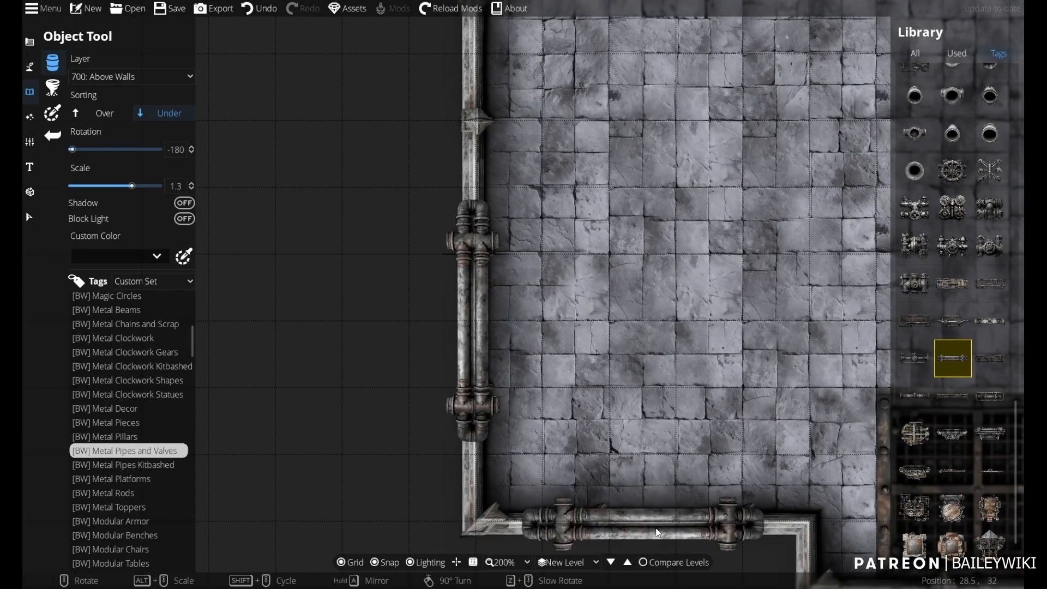
{"action": "scroll", "coordinate": [759, 270], "scroll_direction": "down", "scroll_amount": 5}
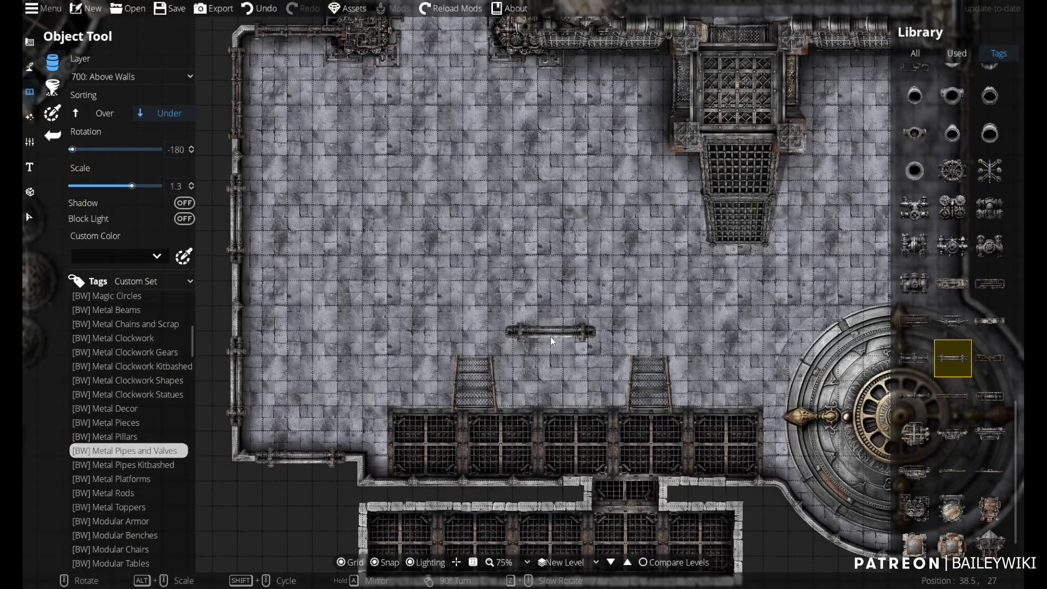
{"action": "left_click_drag", "start_coordinate": [551, 336], "coordinate": [489, 495]}
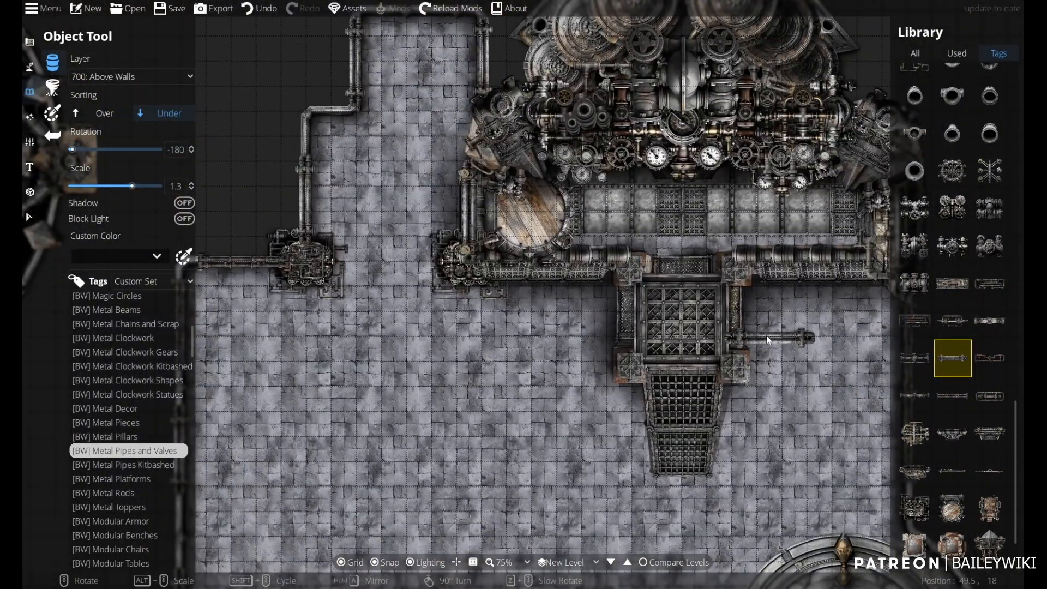
- Place the cross-shaped valve machinery asset at scale 0.9 and rotation 0, sorted over, where the pipes meet on the hall's upper left wall
{"action": "mouse_move", "coordinate": [916, 419]}
{"action": "left_click", "coordinate": [915, 438]}
{"action": "left_click_drag", "start_coordinate": [298, 491], "coordinate": [530, 283]}
{"action": "scroll", "coordinate": [473, 271], "scroll_direction": "down", "scroll_amount": 2}
{"action": "scroll", "coordinate": [473, 271], "scroll_direction": "up", "scroll_amount": 1}
{"action": "scroll", "coordinate": [417, 218], "scroll_direction": "up", "scroll_amount": 3}
{"action": "scroll", "coordinate": [417, 218], "scroll_direction": "down", "scroll_amount": 3}
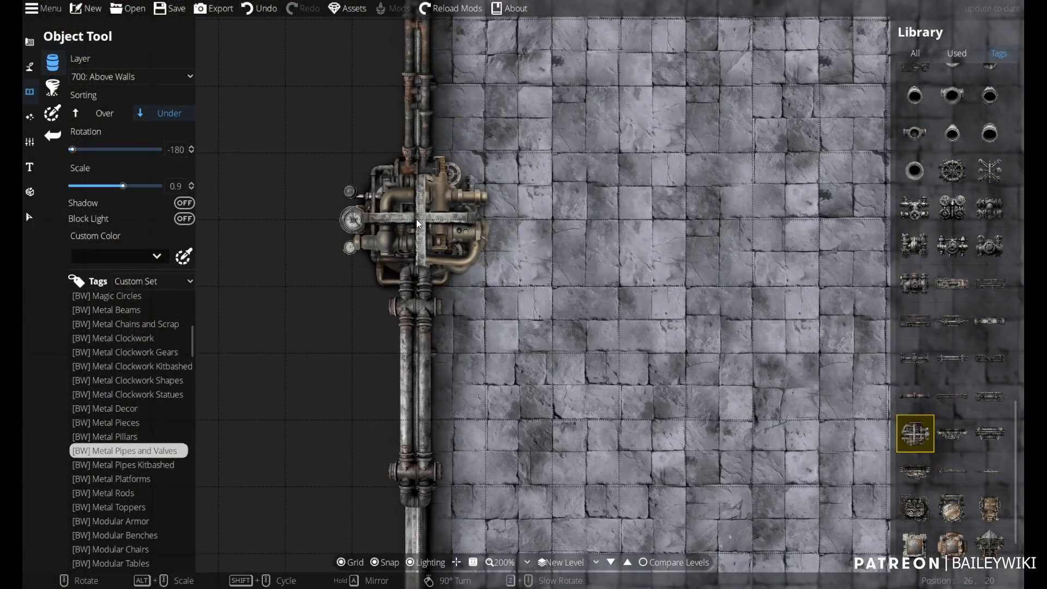
{"action": "scroll", "coordinate": [417, 219], "scroll_direction": "up", "scroll_amount": 1}
{"action": "right_click", "coordinate": [417, 218]}
{"action": "right_click", "coordinate": [417, 221]}
{"action": "scroll", "coordinate": [417, 220], "scroll_direction": "down", "scroll_amount": 2}
{"action": "scroll", "coordinate": [417, 220], "scroll_direction": "up", "scroll_amount": 1}
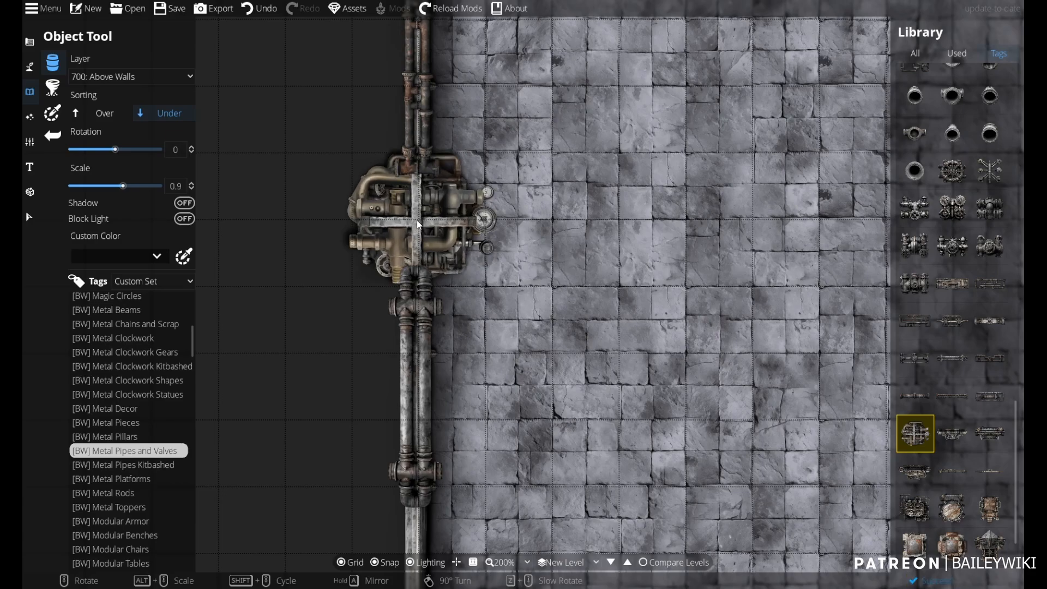
{"action": "left_click", "coordinate": [113, 112]}
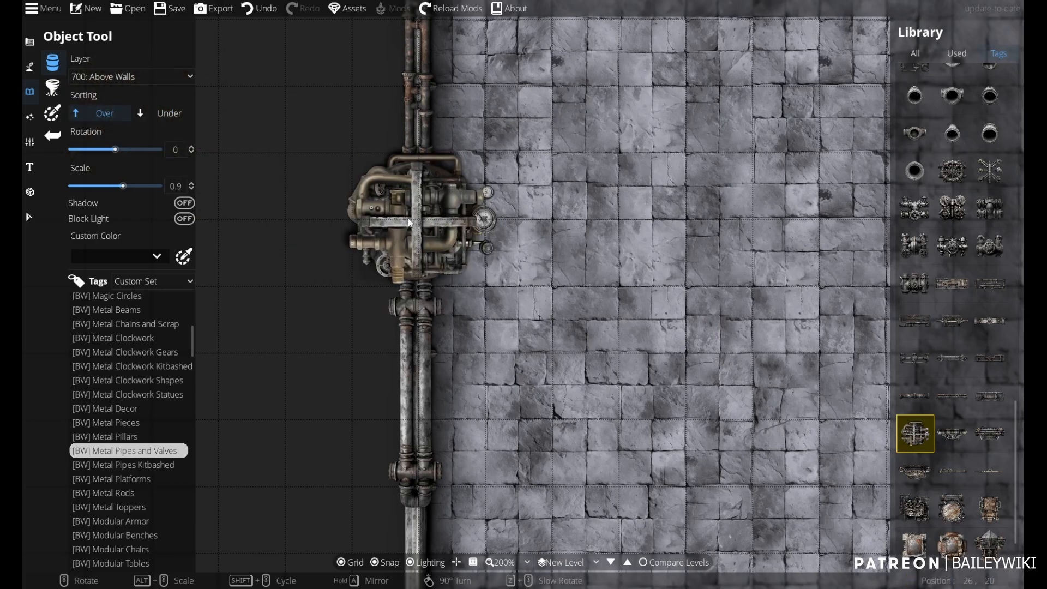
{"action": "left_click", "coordinate": [417, 221]}
- Place a second valve machinery asset, rotated to -180, between the two double pipes on the hall's left wall
{"action": "left_click_drag", "start_coordinate": [417, 222], "coordinate": [416, 64]}
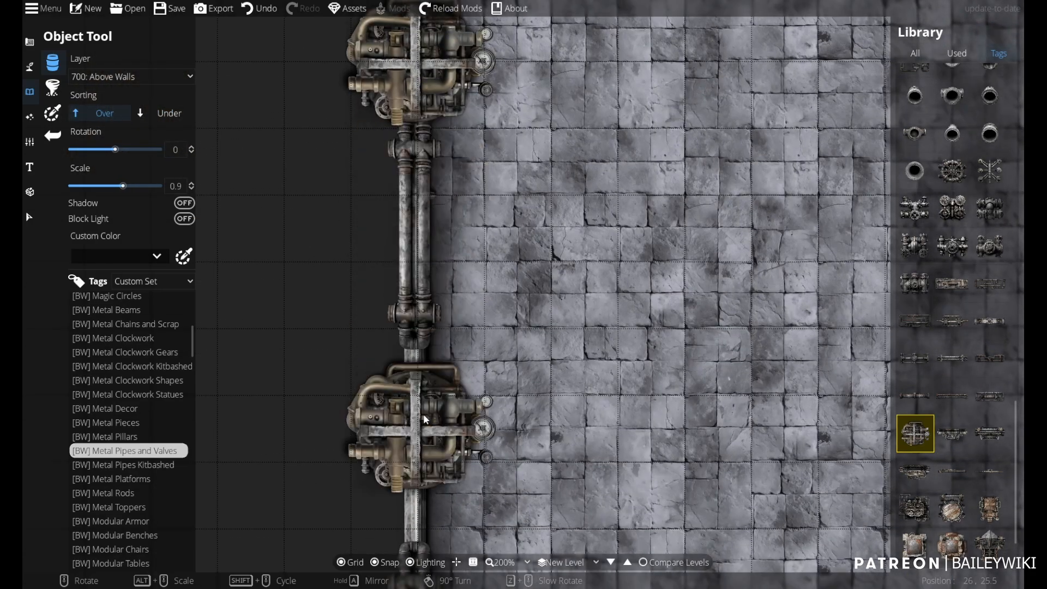
{"action": "right_click", "coordinate": [427, 450]}
{"action": "right_click", "coordinate": [428, 450]}
{"action": "scroll", "coordinate": [428, 454], "scroll_direction": "down", "scroll_amount": 2}
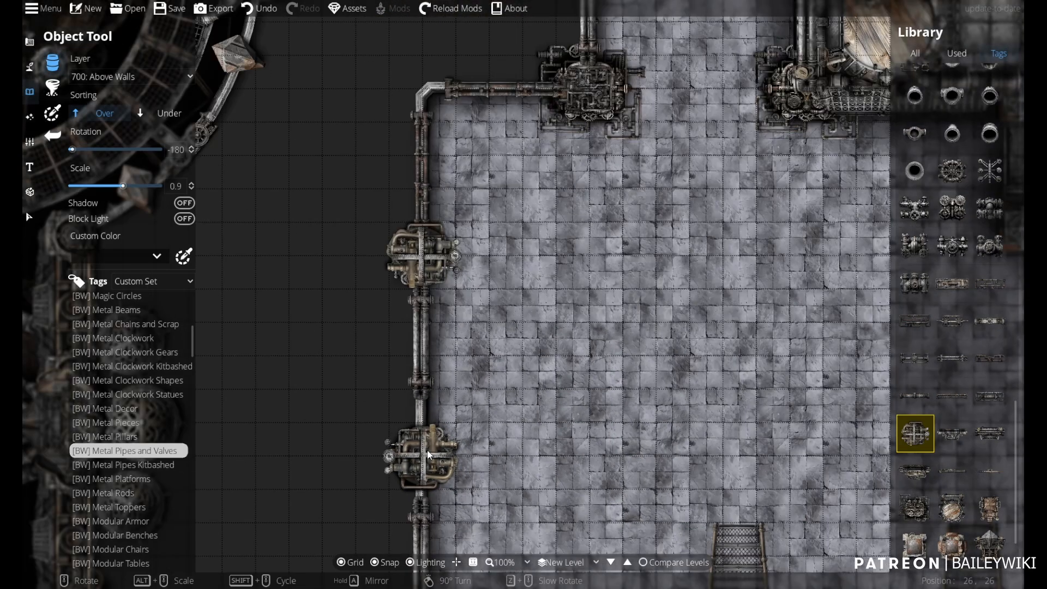
{"action": "left_click", "coordinate": [427, 455]}
- Place another valve machinery asset at rotation -180 on the hall's right wall, just above the round gear chamber
{"action": "left_click_drag", "start_coordinate": [753, 409], "coordinate": [281, 120]}
{"action": "left_click_drag", "start_coordinate": [671, 63], "coordinate": [423, 361]}
{"action": "left_click", "coordinate": [709, 386]}
{"action": "left_click_drag", "start_coordinate": [357, 150], "coordinate": [622, 363]}
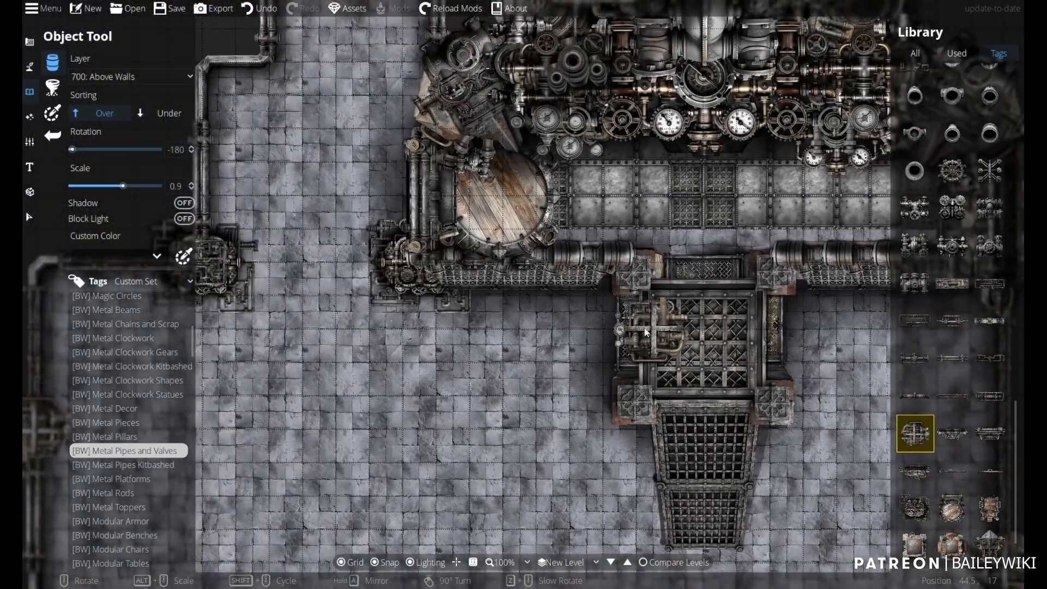
{"action": "scroll", "coordinate": [428, 229], "scroll_direction": "down", "scroll_amount": 3}
{"action": "scroll", "coordinate": [425, 169], "scroll_direction": "up", "scroll_amount": 2}
{"action": "left_click_drag", "start_coordinate": [425, 279], "coordinate": [493, 318]}
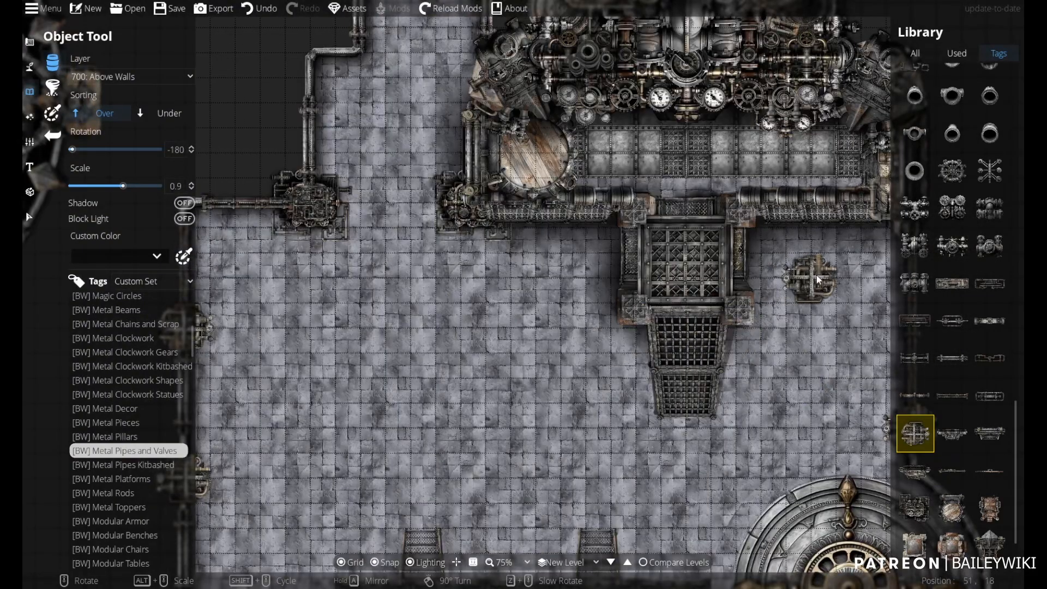
{"action": "left_click_drag", "start_coordinate": [557, 390], "coordinate": [635, 293]}
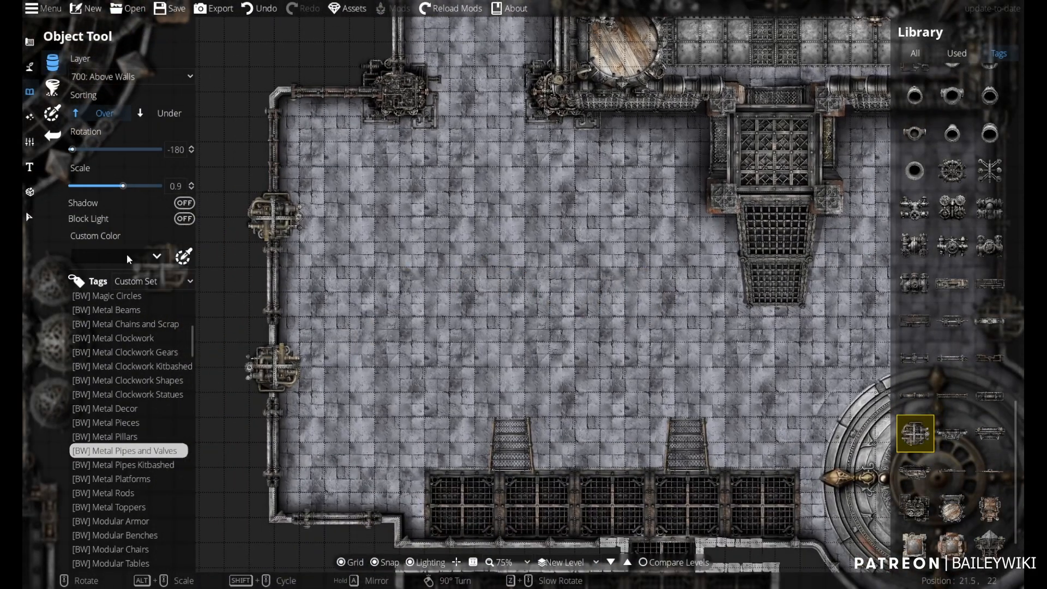
- Switch to the Path Tool, search the library for 1x and choose the BW Half Shadow 1x 050 path
{"action": "left_click", "coordinate": [30, 66]}
{"action": "left_click", "coordinate": [83, 142]}
{"action": "left_click_drag", "start_coordinate": [646, 282], "coordinate": [512, 332]}
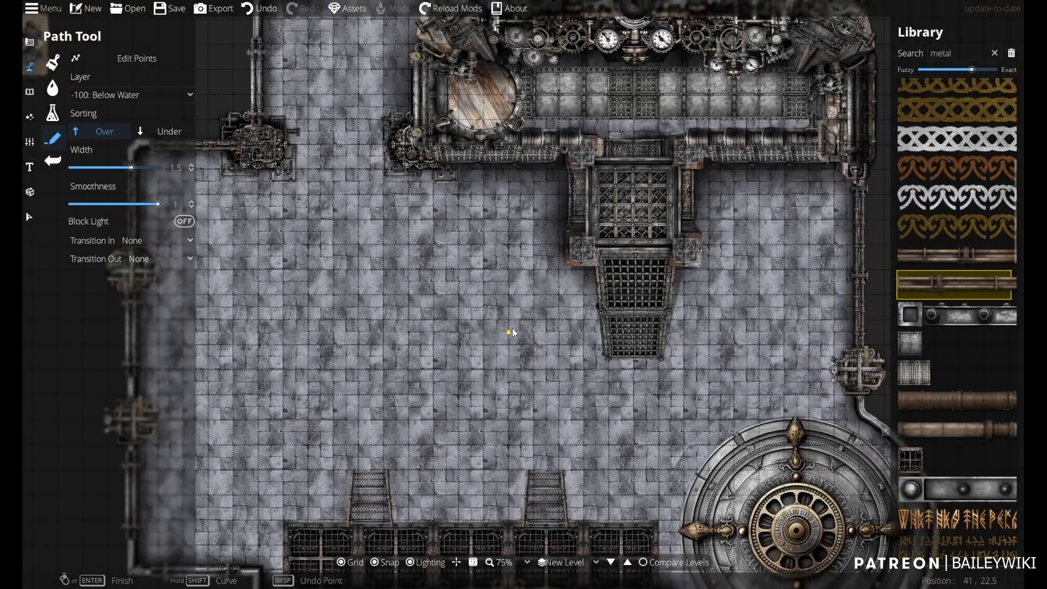
{"action": "scroll", "coordinate": [507, 311], "scroll_direction": "down", "scroll_amount": 2}
{"action": "scroll", "coordinate": [513, 300], "scroll_direction": "up", "scroll_amount": 3}
{"action": "left_click_drag", "start_coordinate": [358, 388], "coordinate": [688, 186]}
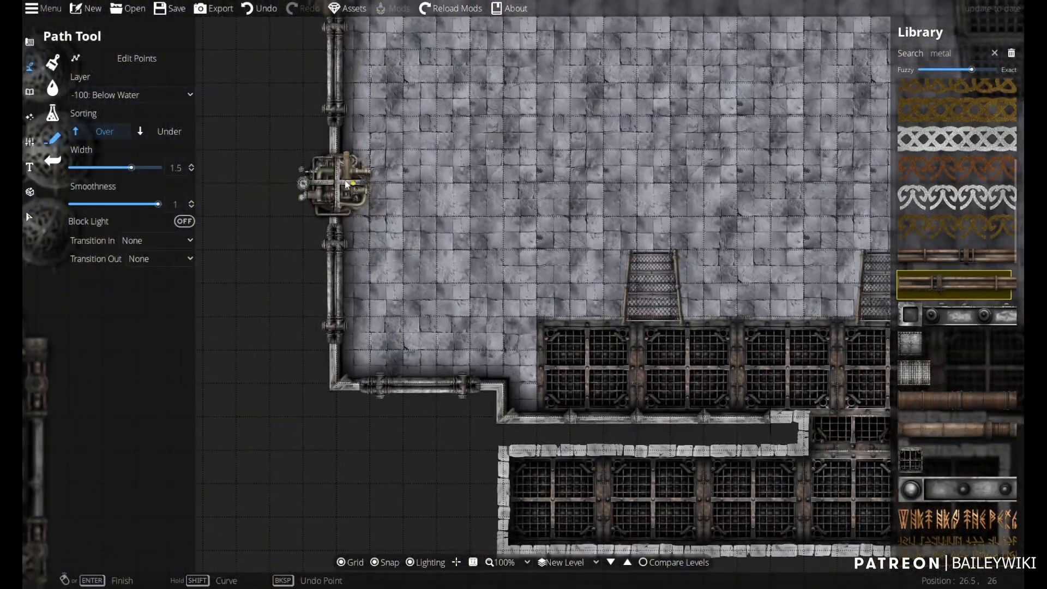
{"action": "double_click", "coordinate": [955, 53]}
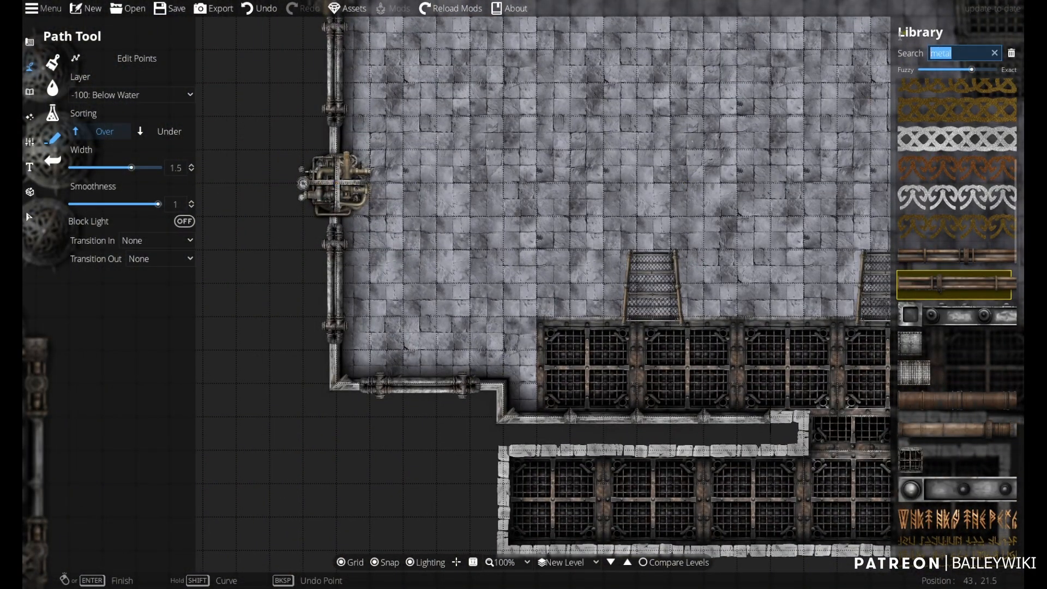
{"action": "type", "text": "1x"}
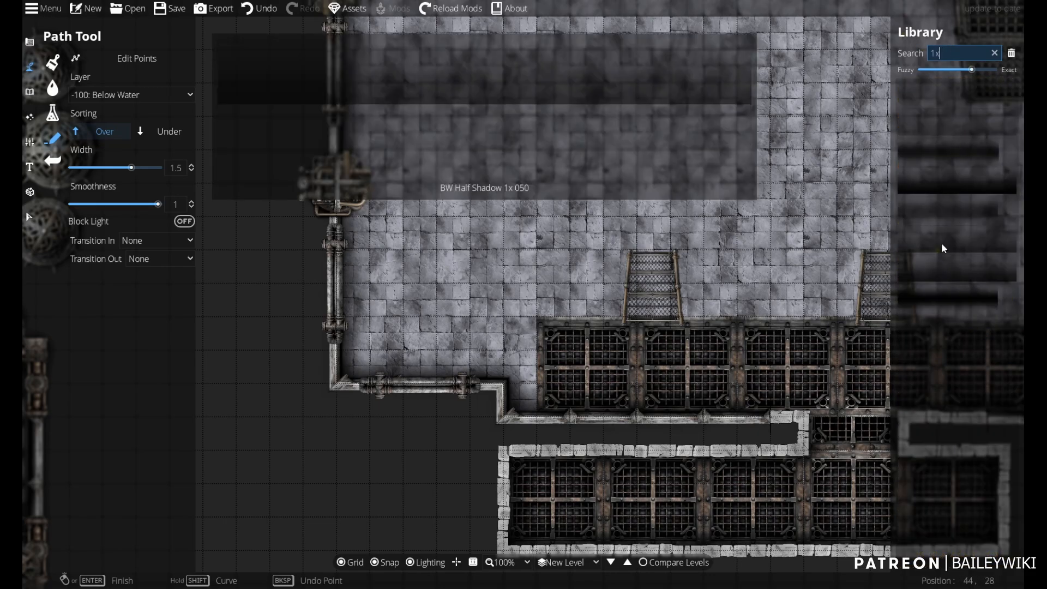
{"action": "left_click", "coordinate": [957, 97]}
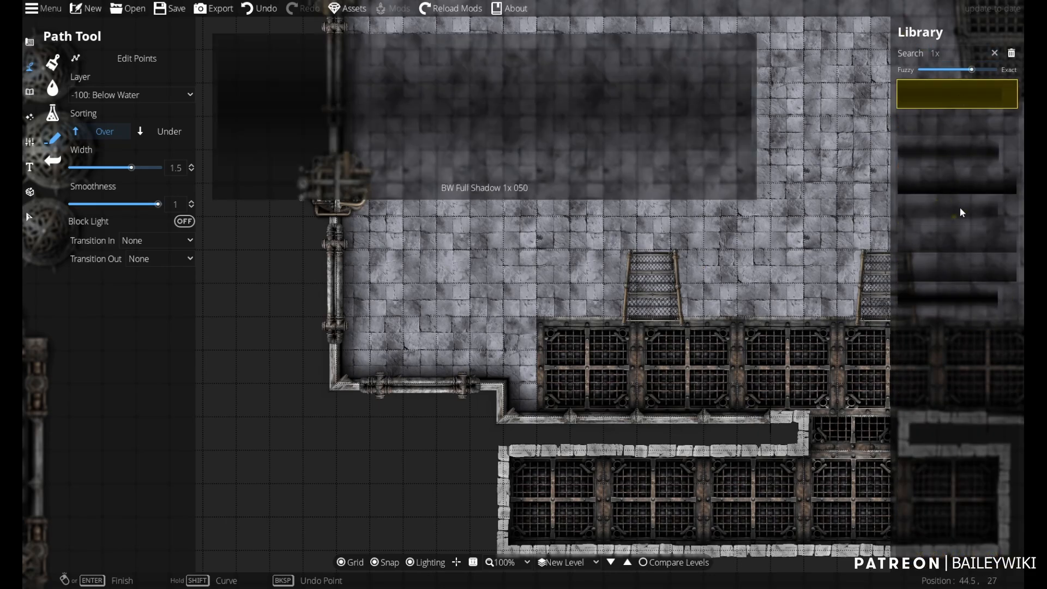
{"action": "left_click", "coordinate": [977, 243]}
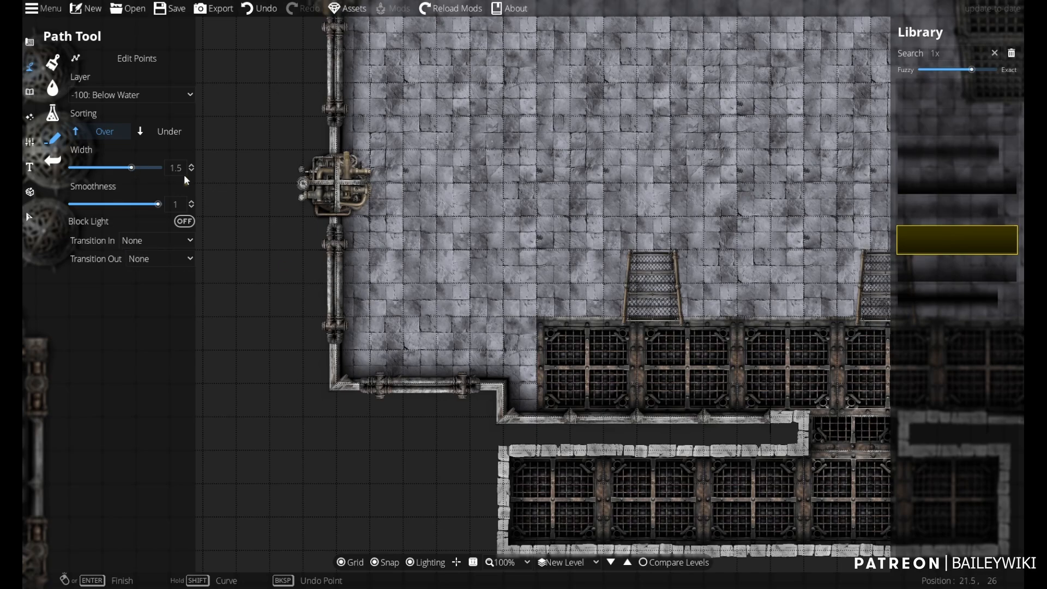
- Draw half-shadow paths from the left wall machinery across the hall and up along the left side of the grate stairs
{"action": "left_click", "coordinate": [335, 150]}
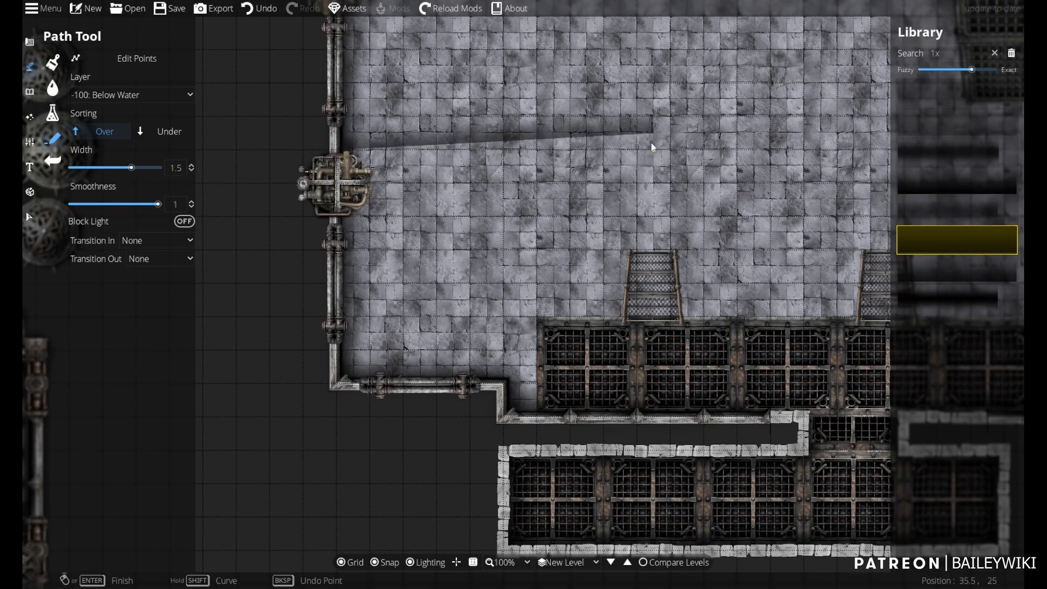
{"action": "left_click_drag", "start_coordinate": [655, 146], "coordinate": [289, 262]}
{"action": "scroll", "coordinate": [530, 265], "scroll_direction": "down", "scroll_amount": 1}
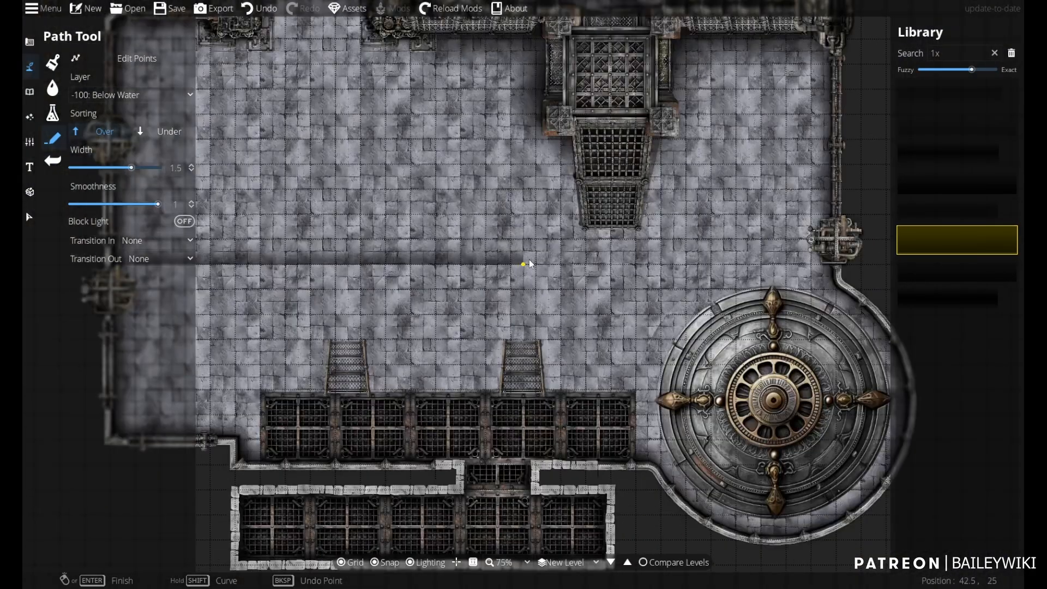
{"action": "left_click", "coordinate": [590, 264]}
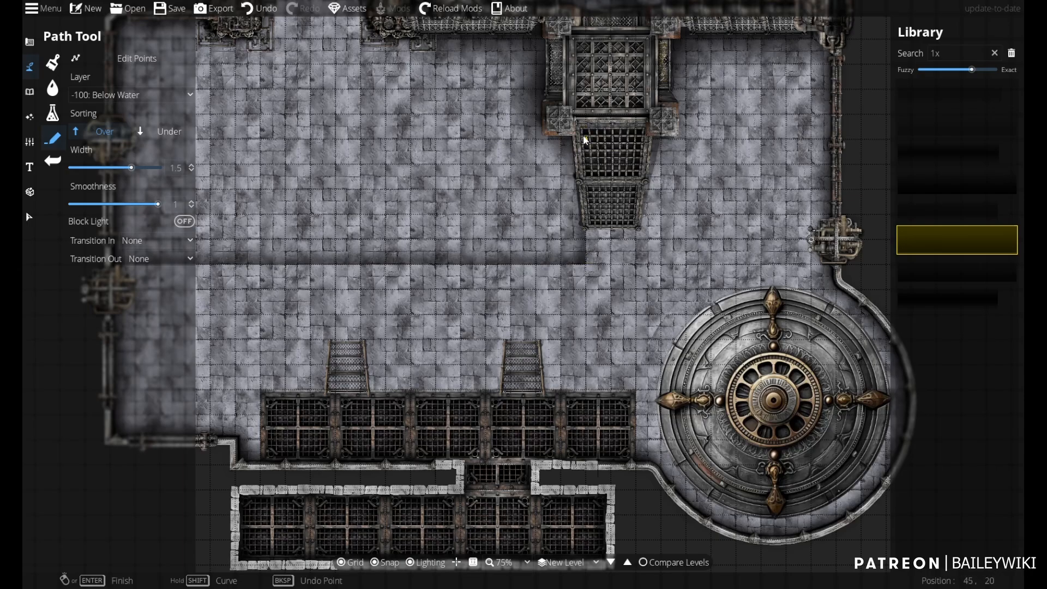
{"action": "key", "text": "ctrl+z"}
{"action": "left_click", "coordinate": [568, 267]}
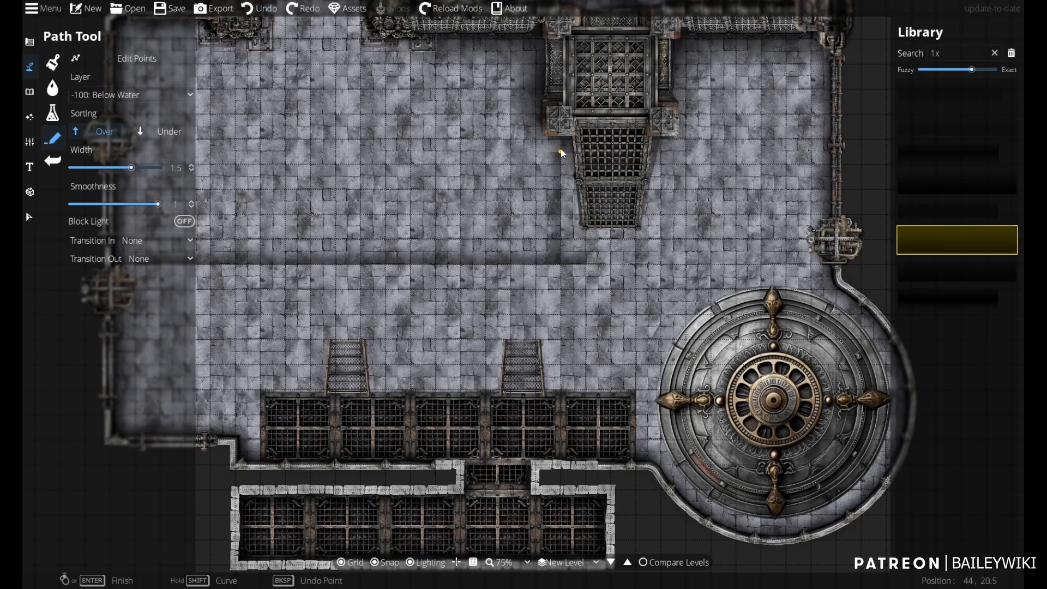
- Draw a half-shadow path framing the floor area right of the grate stairs, running back to the machinery platform
{"action": "left_click", "coordinate": [664, 153]}
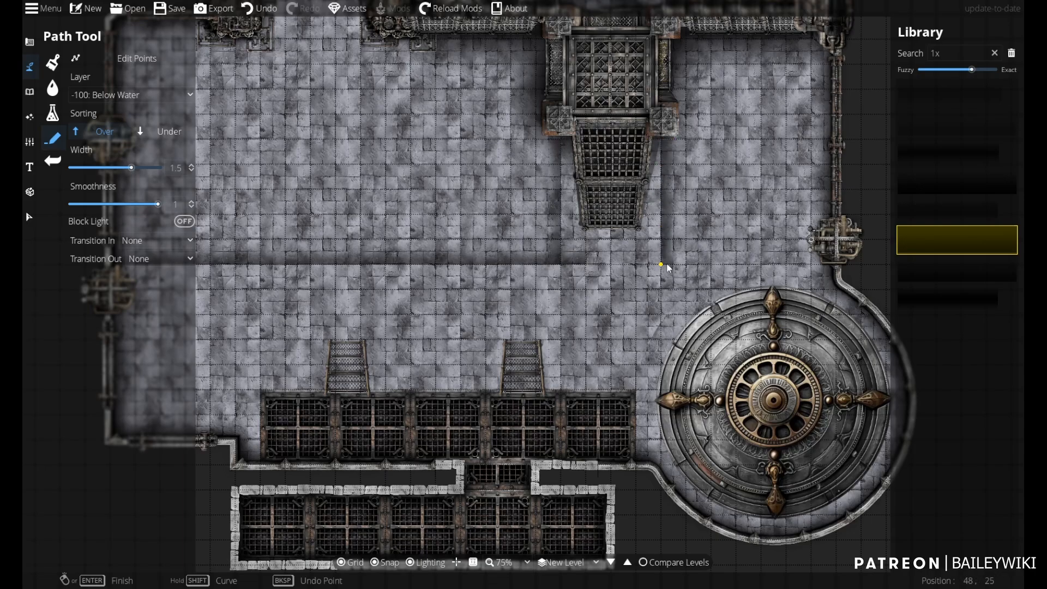
{"action": "left_click", "coordinate": [804, 263]}
{"action": "left_click_drag", "start_coordinate": [796, 22], "coordinate": [809, 111]}
{"action": "left_click", "coordinate": [810, 159]}
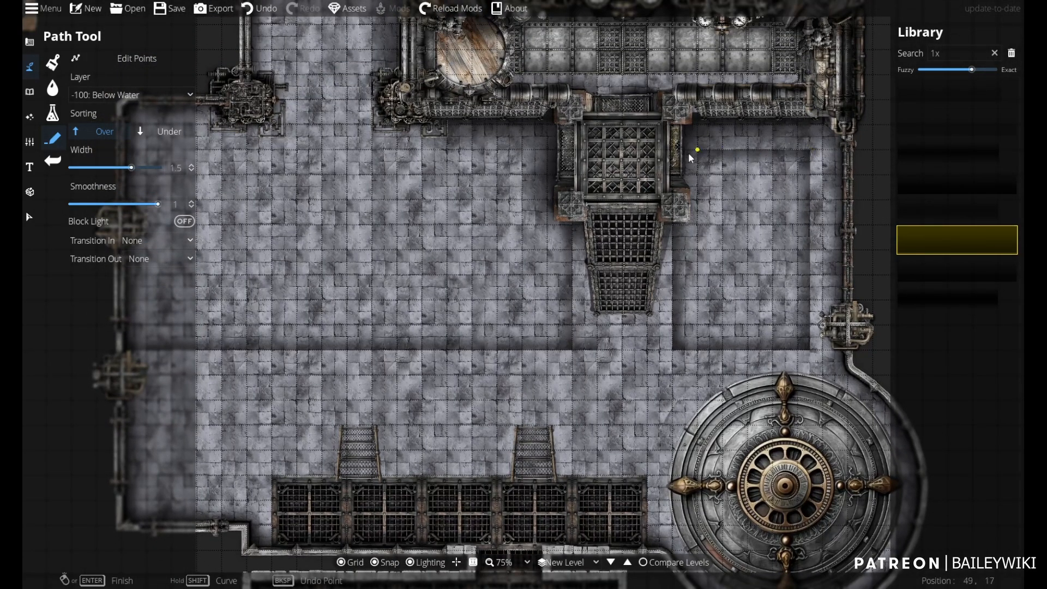
{"action": "scroll", "coordinate": [644, 235], "scroll_direction": "up", "scroll_amount": 4}
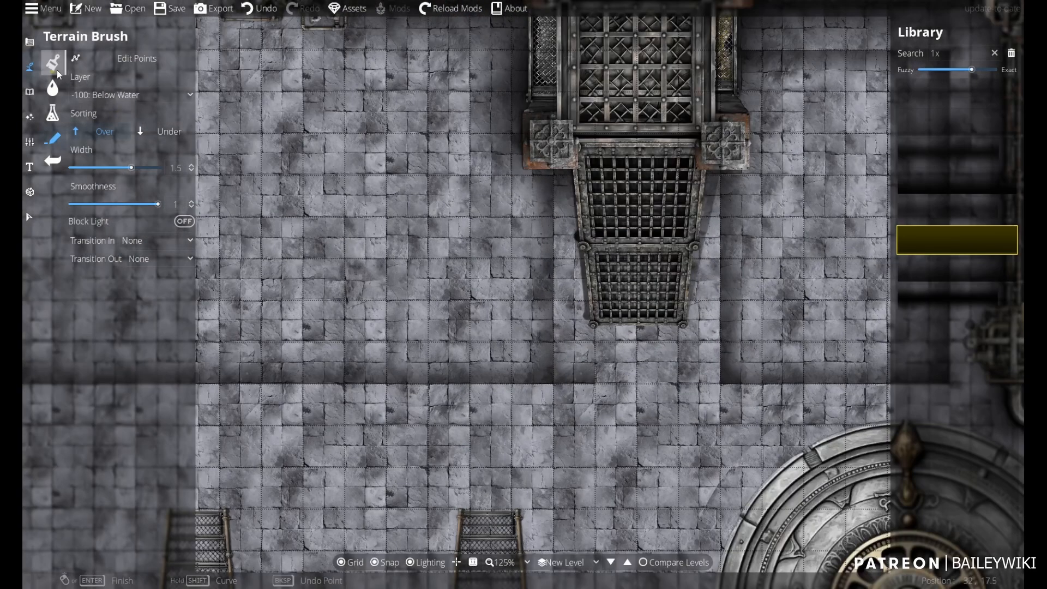
{"action": "left_click", "coordinate": [137, 58]}
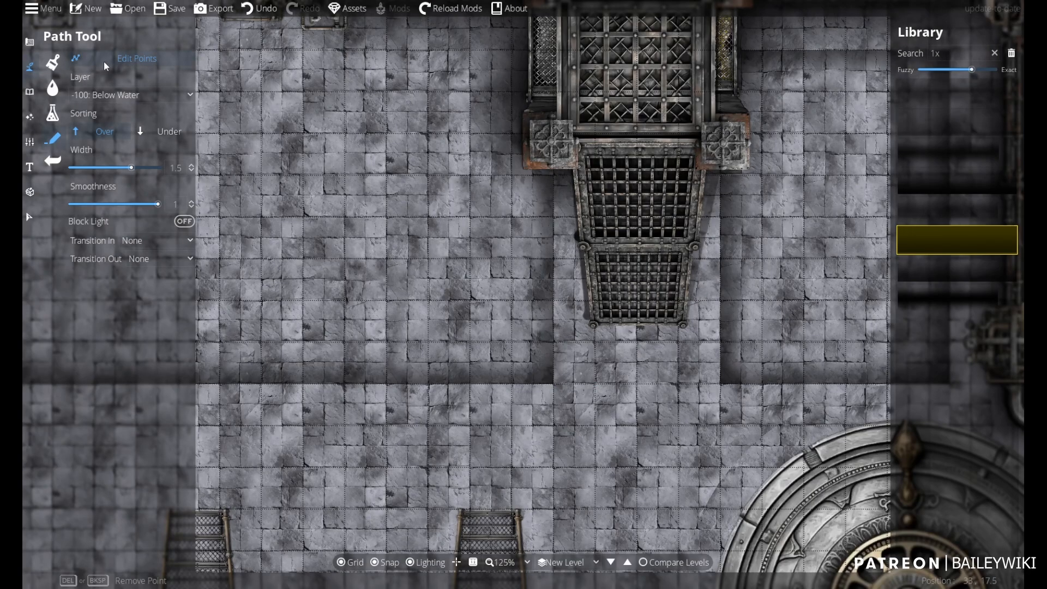
{"action": "left_click", "coordinate": [103, 61]}
{"action": "scroll", "coordinate": [513, 211], "scroll_direction": "down", "scroll_amount": 3}
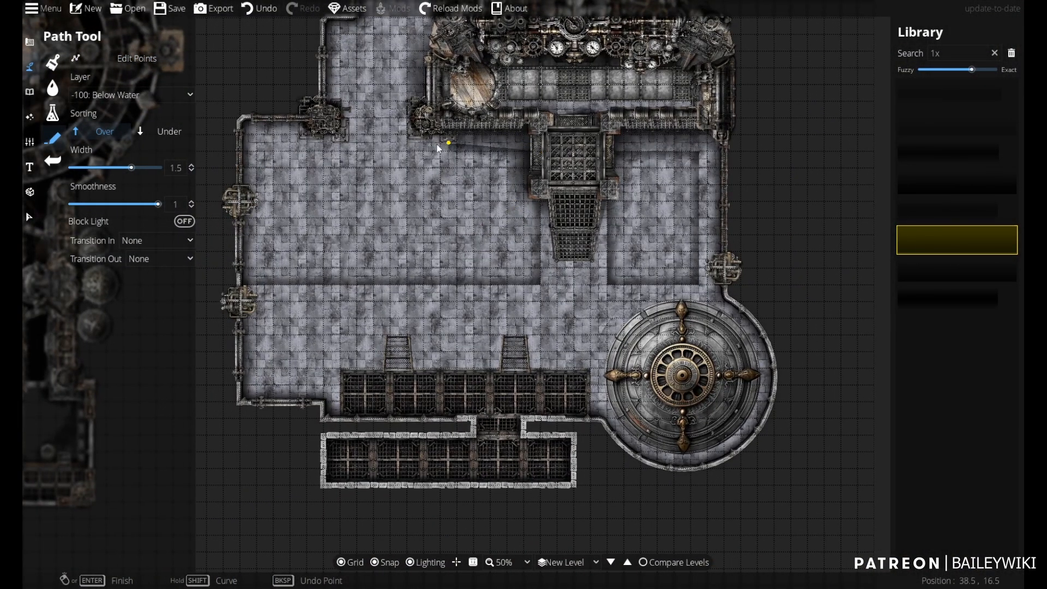
- Draw a half-shadow path leftward from the grate platform and up around the machinery cluster at the passage's right corner
{"action": "scroll", "coordinate": [431, 151], "scroll_direction": "up", "scroll_amount": 2}
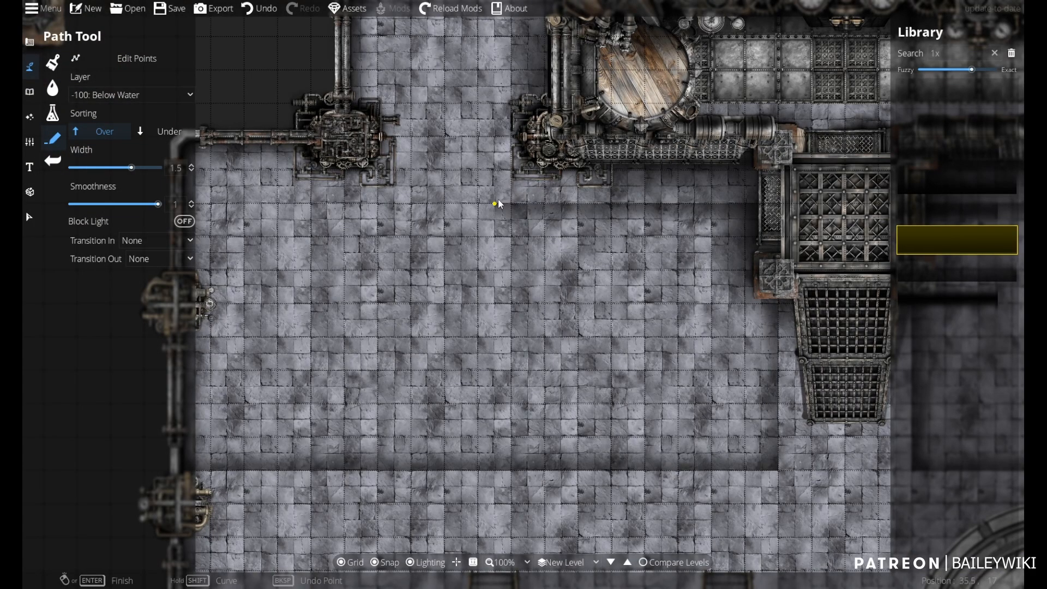
{"action": "right_click", "coordinate": [498, 219]}
{"action": "left_click", "coordinate": [497, 205]}
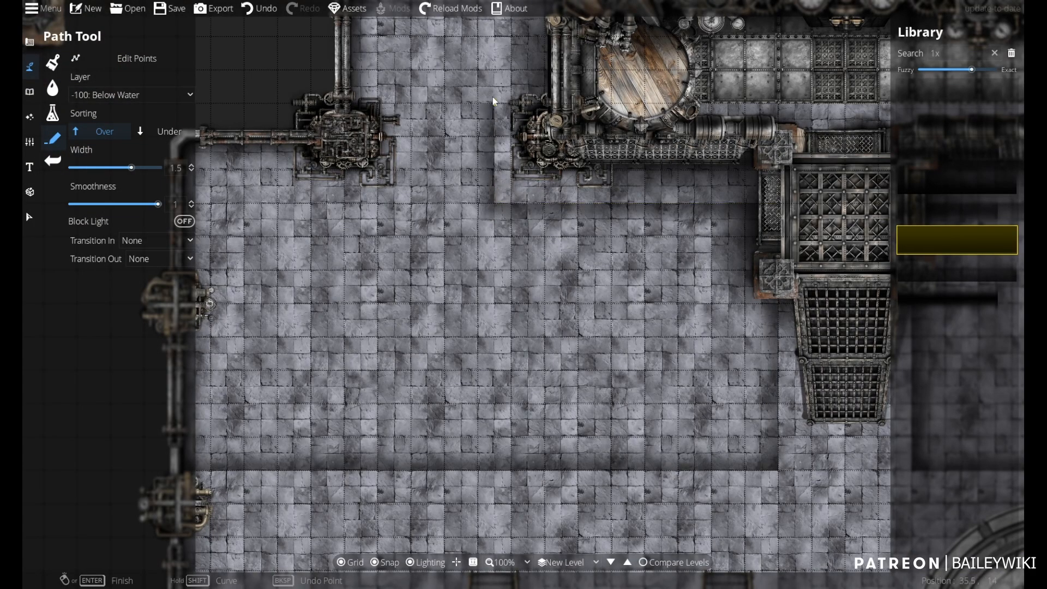
{"action": "left_click_drag", "start_coordinate": [494, 98], "coordinate": [506, 188]}
{"action": "left_click", "coordinate": [506, 176]}
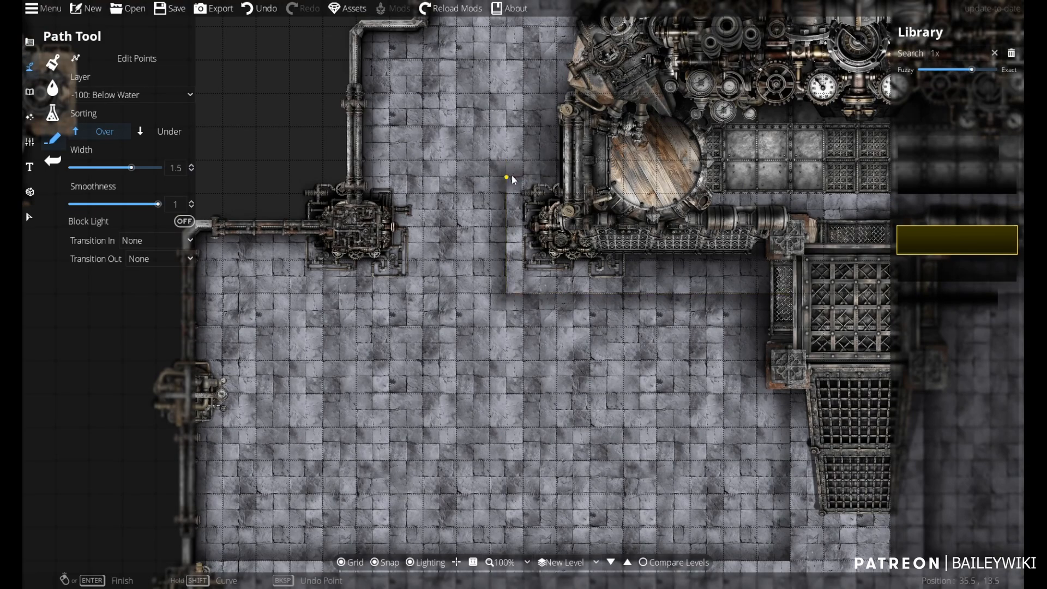
{"action": "left_click", "coordinate": [523, 176]}
- Continue the half-shadow path up the passage's right side, across it, down the left side and around the left corner machinery
{"action": "left_click_drag", "start_coordinate": [517, 83], "coordinate": [562, 252]}
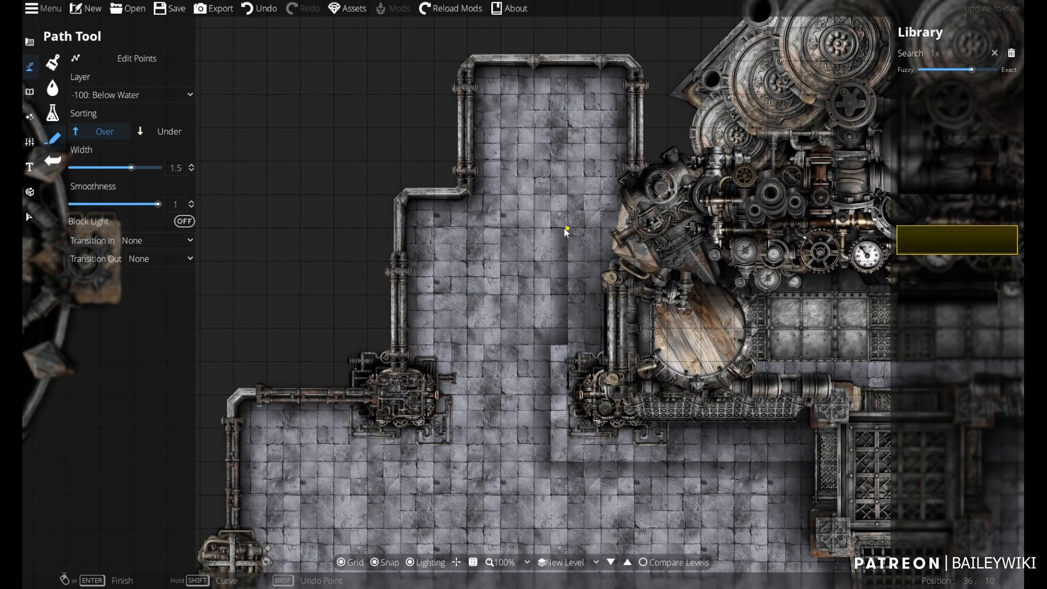
{"action": "left_click", "coordinate": [566, 229]}
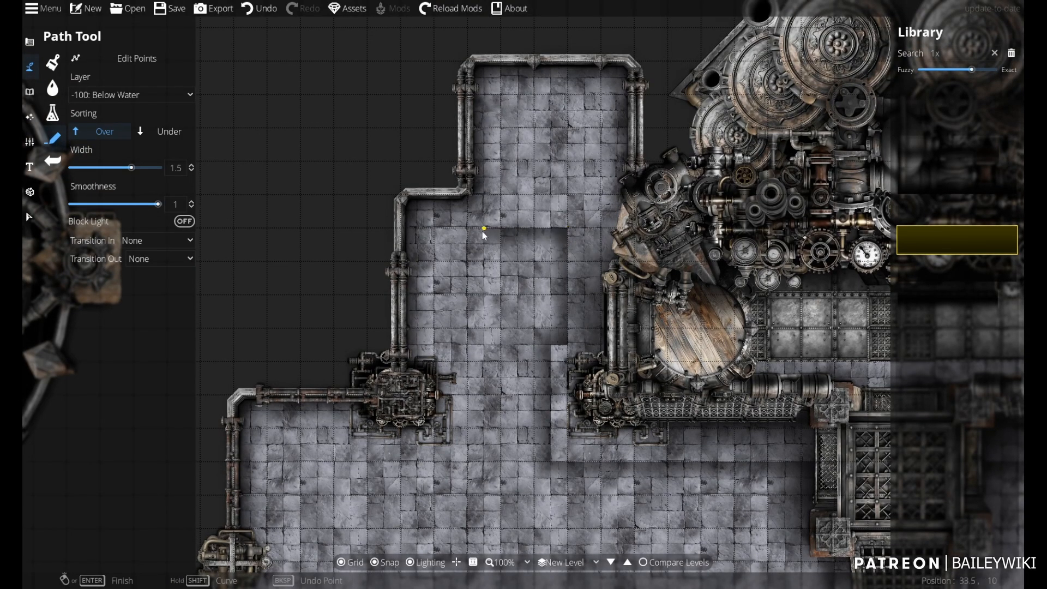
{"action": "left_click", "coordinate": [433, 234]}
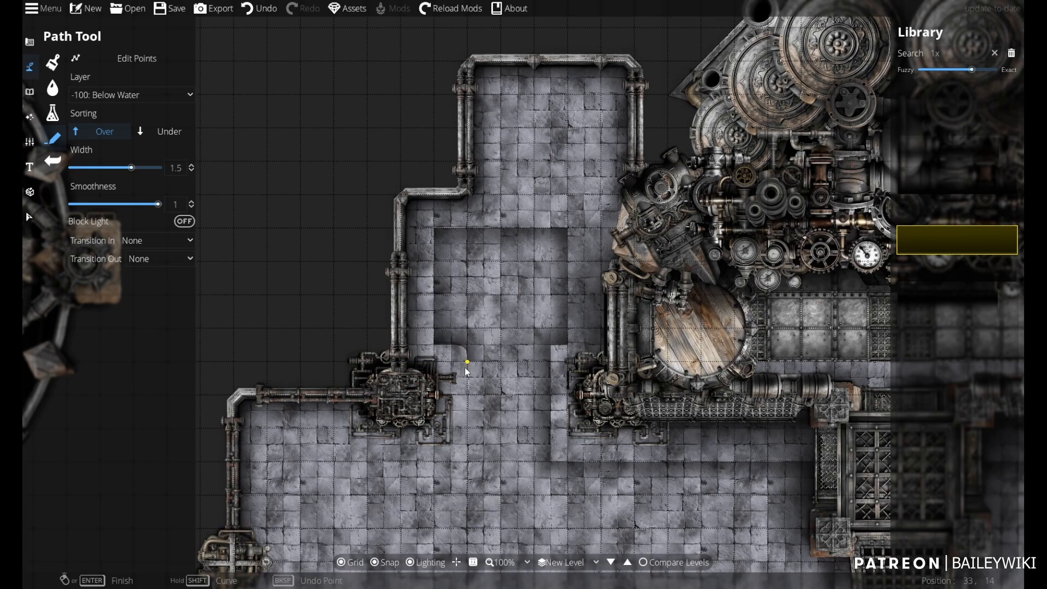
{"action": "left_click", "coordinate": [465, 347]}
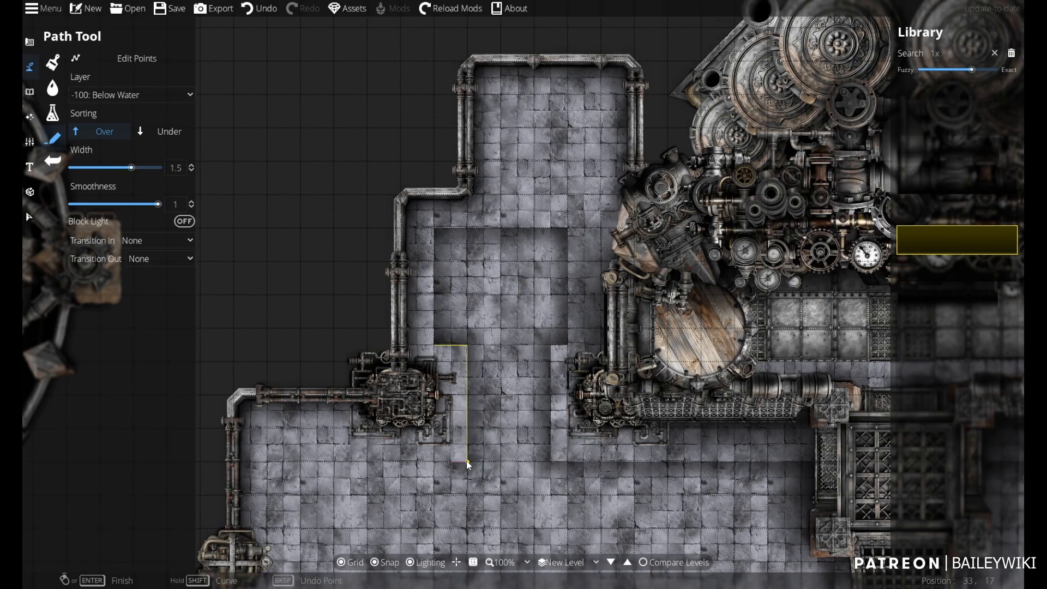
{"action": "right_click", "coordinate": [467, 462]}
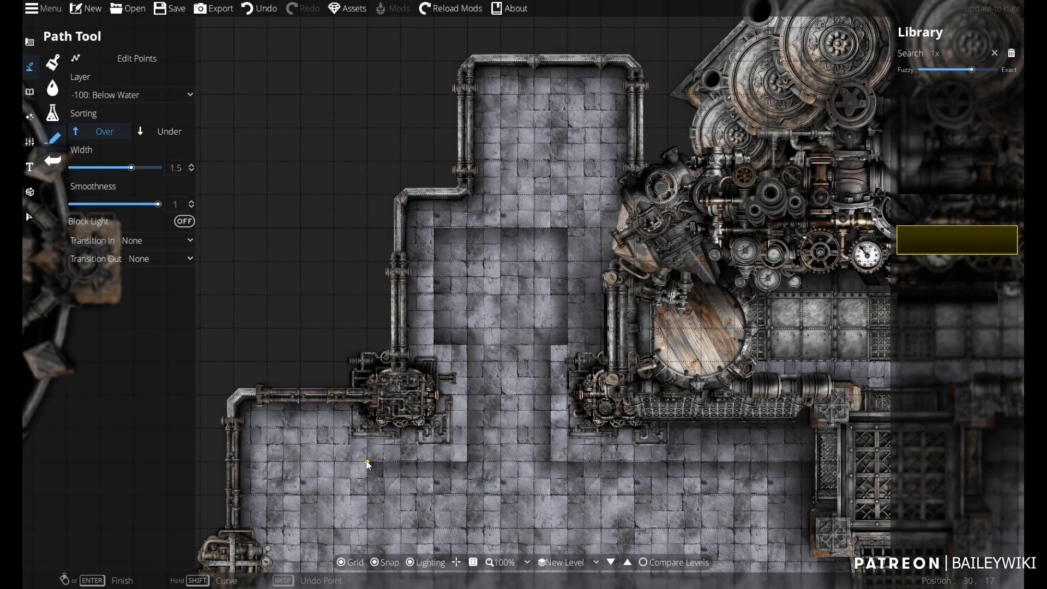
{"action": "right_click", "coordinate": [334, 463]}
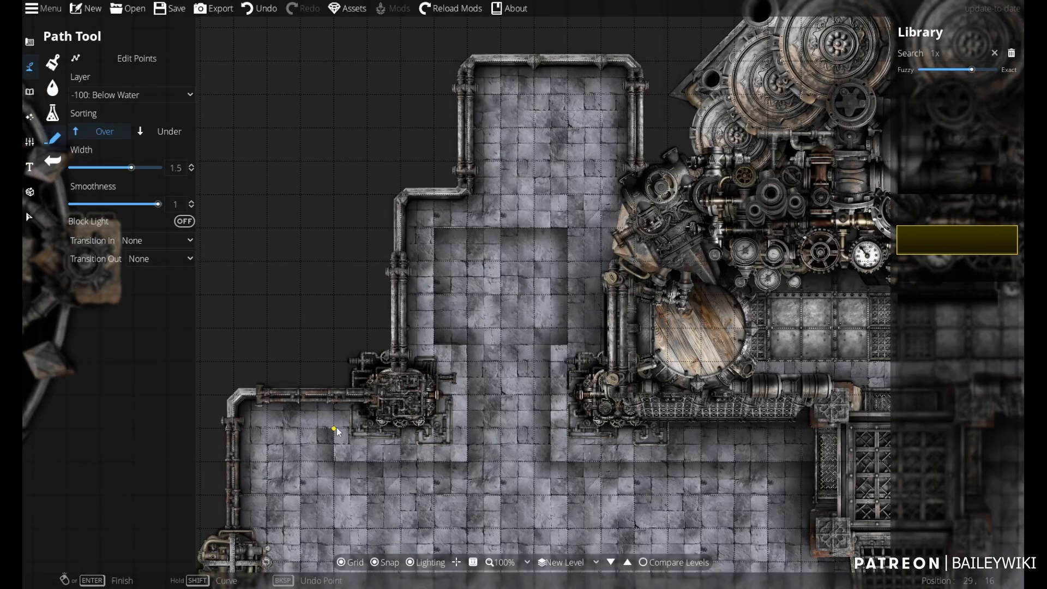
{"action": "left_click_drag", "start_coordinate": [336, 432], "coordinate": [380, 357]}
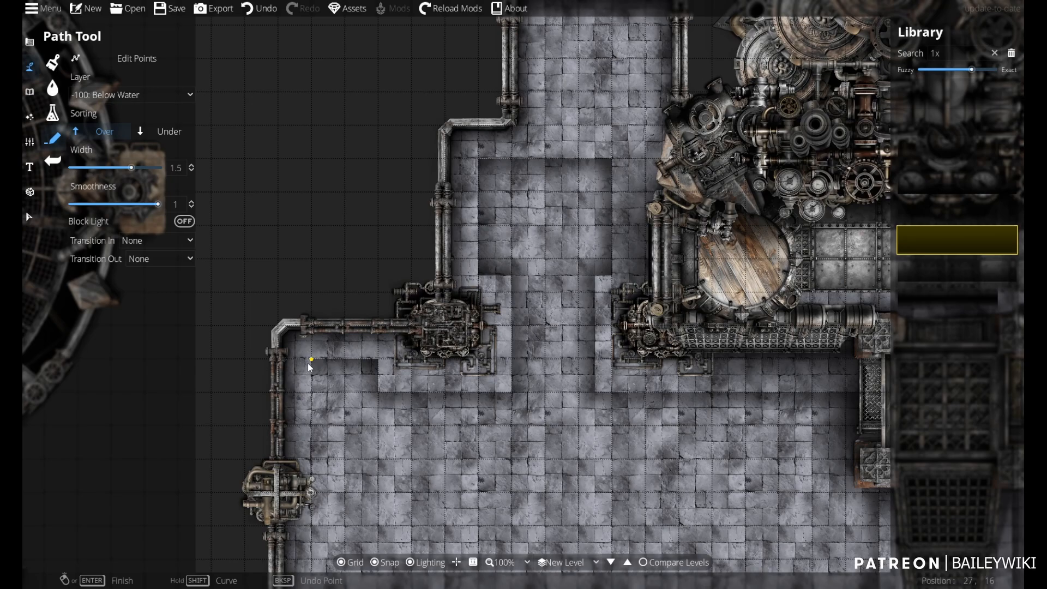
- Run the half-shadow path down along the left wall, stepping around the wall machinery, to the shadow line across the hall
{"action": "left_click_drag", "start_coordinate": [313, 469], "coordinate": [305, 311]}
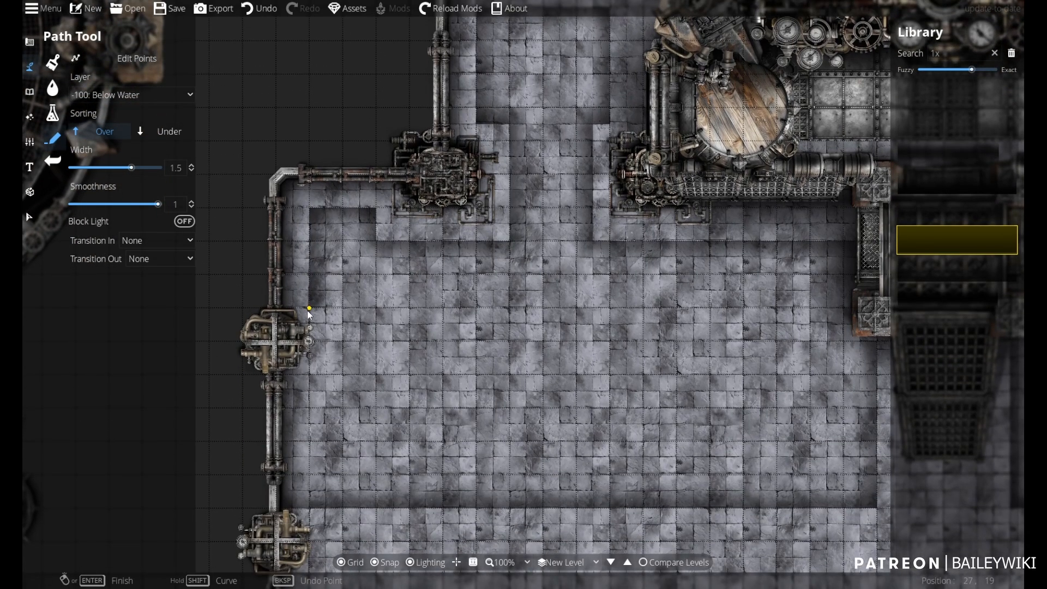
{"action": "left_click", "coordinate": [328, 314]}
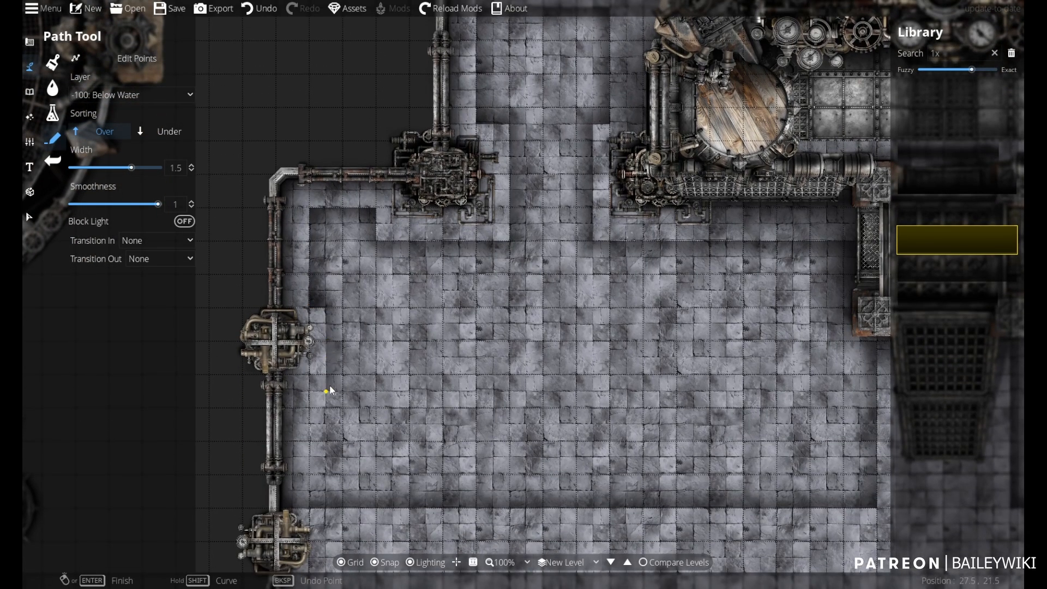
{"action": "scroll", "coordinate": [330, 388], "scroll_direction": "up", "scroll_amount": 2}
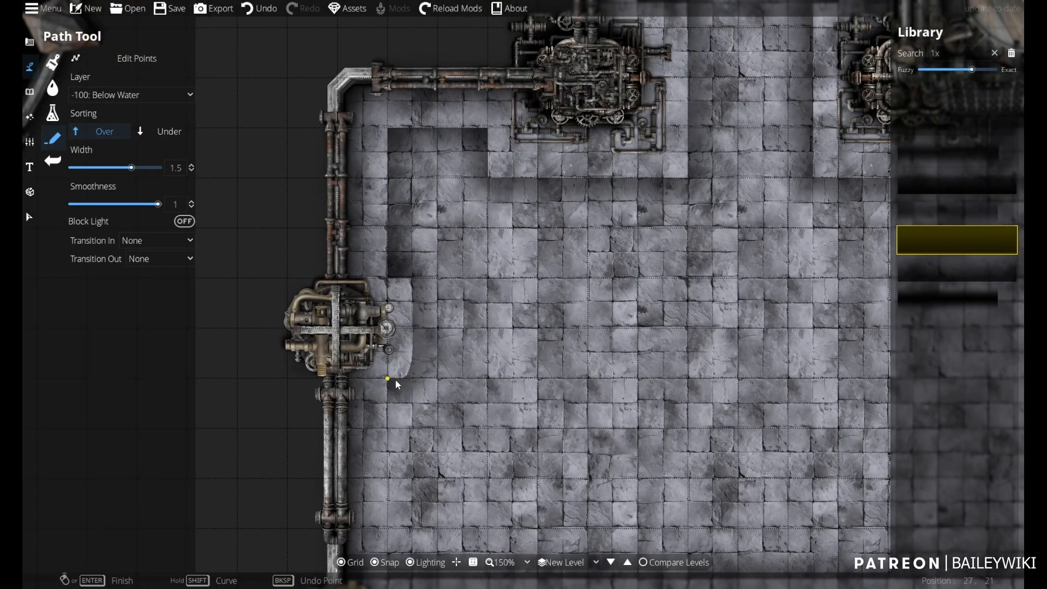
{"action": "left_click", "coordinate": [392, 378]}
{"action": "left_click_drag", "start_coordinate": [392, 477], "coordinate": [366, 260]}
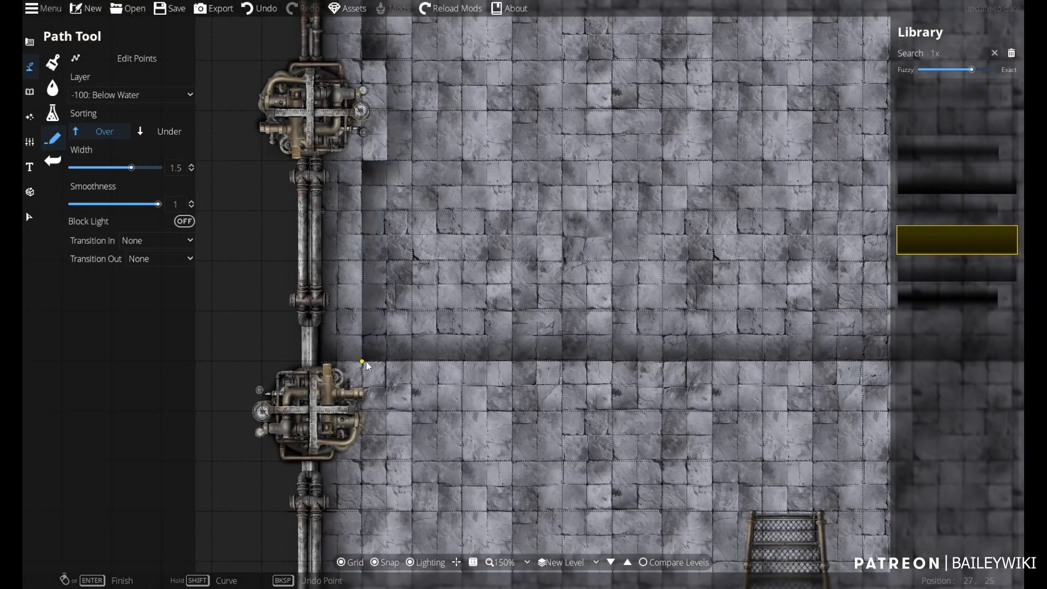
{"action": "scroll", "coordinate": [369, 368], "scroll_direction": "down", "scroll_amount": 2}
{"action": "left_click", "coordinate": [134, 57]}
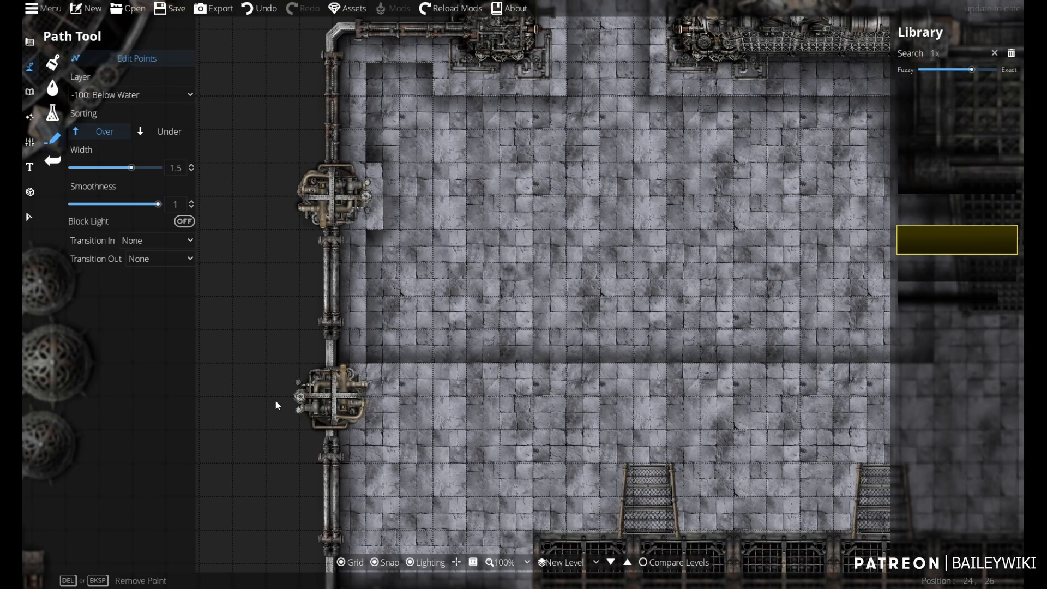
{"action": "scroll", "coordinate": [276, 404], "scroll_direction": "up", "scroll_amount": 2}
{"action": "scroll", "coordinate": [410, 354], "scroll_direction": "down", "scroll_amount": 4}
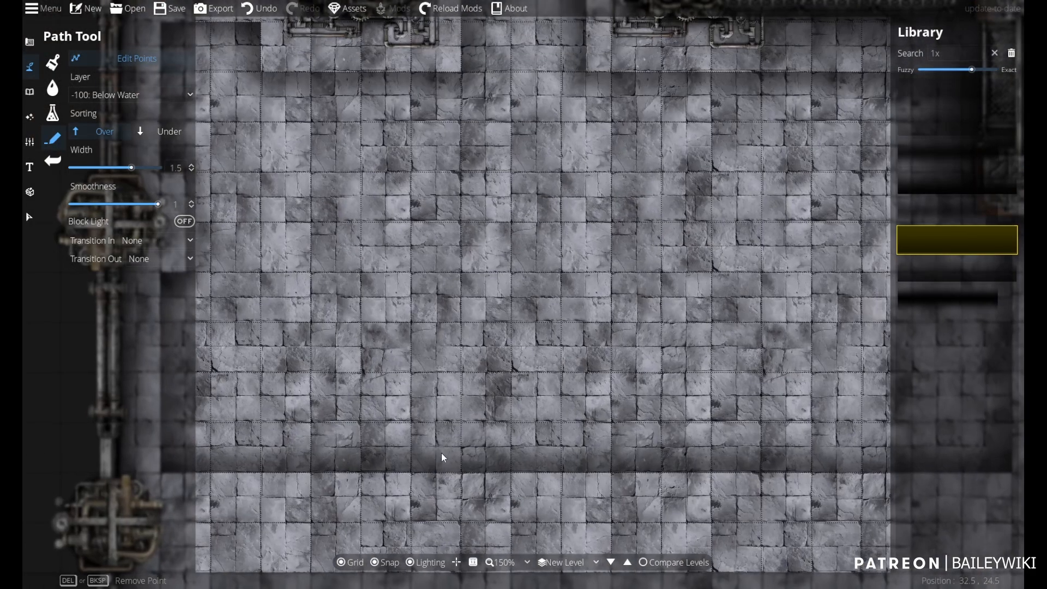
{"action": "left_click_drag", "start_coordinate": [549, 472], "coordinate": [539, 320]}
{"action": "scroll", "coordinate": [685, 469], "scroll_direction": "up", "scroll_amount": 2}
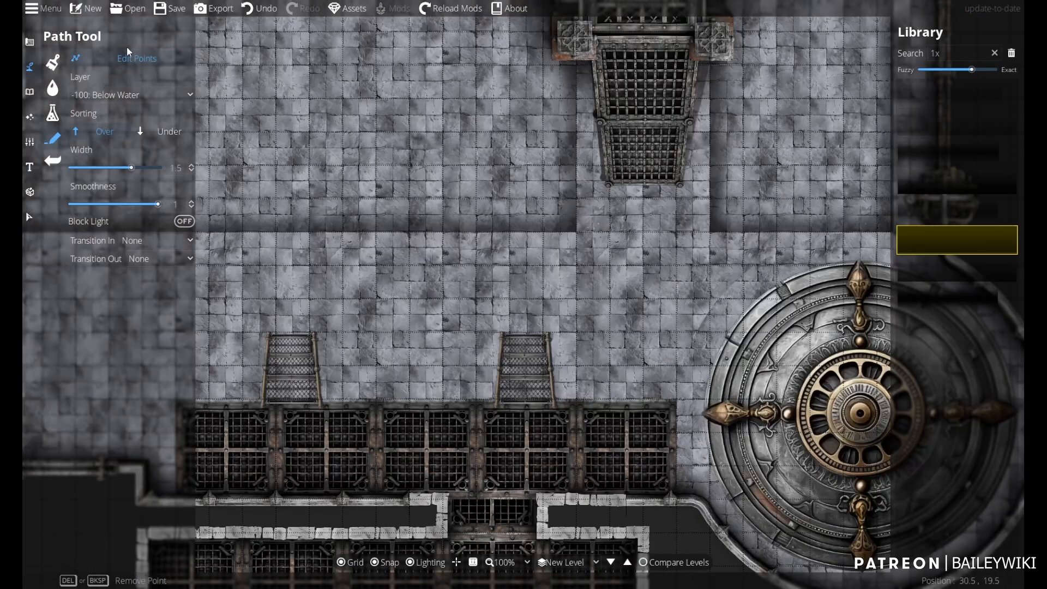
{"action": "left_click", "coordinate": [708, 387]}
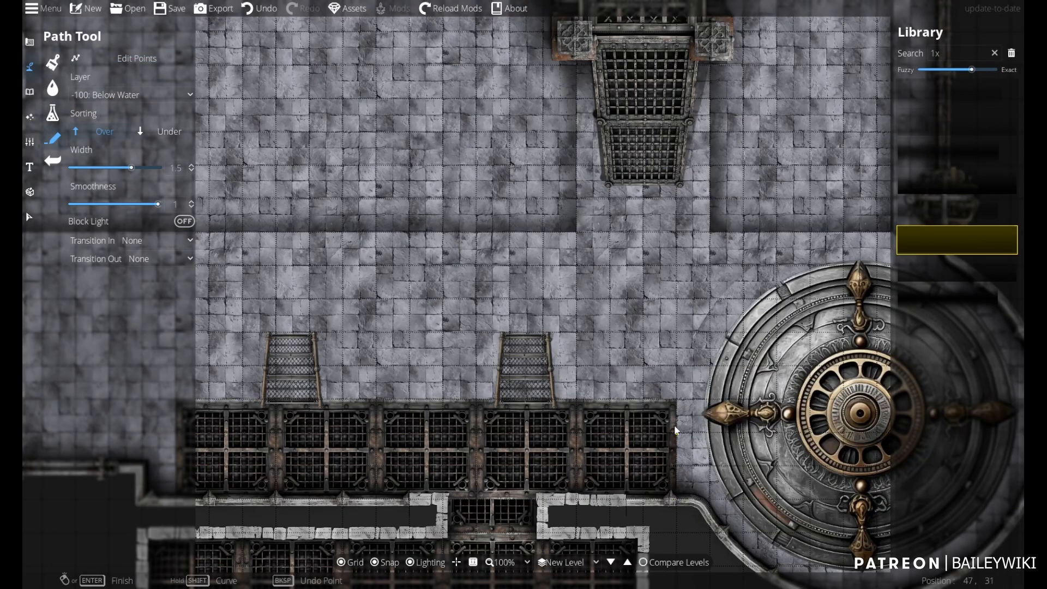
{"action": "key", "text": "ctrl+z"}
- Draw a half-shadow path along the upper edge of the hall's lower grate walkway and down its right end
{"action": "left_click", "coordinate": [141, 94]}
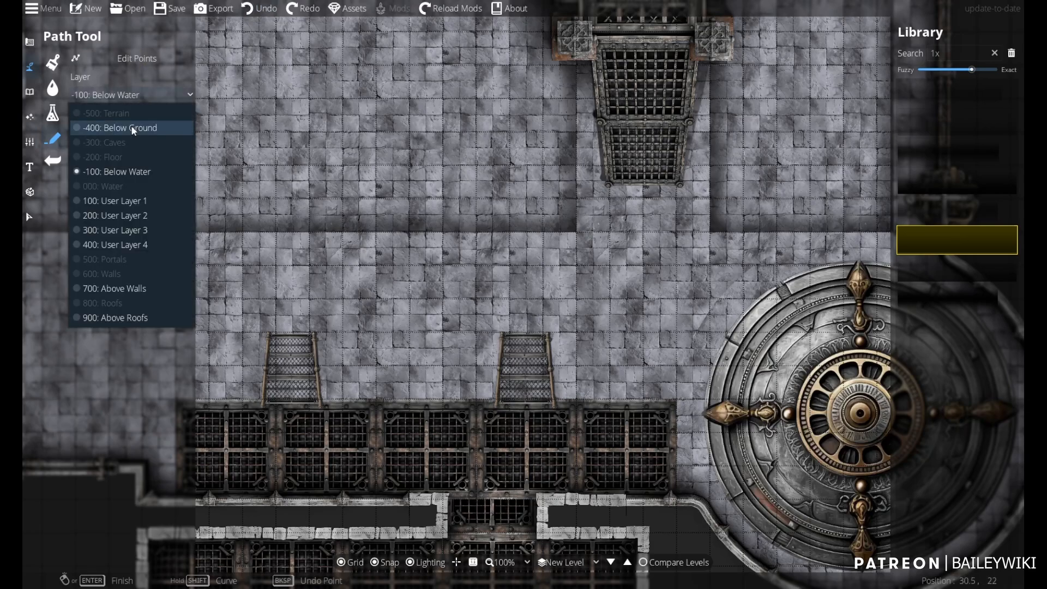
{"action": "left_click_drag", "start_coordinate": [306, 383], "coordinate": [635, 280]}
{"action": "left_click", "coordinate": [514, 394]}
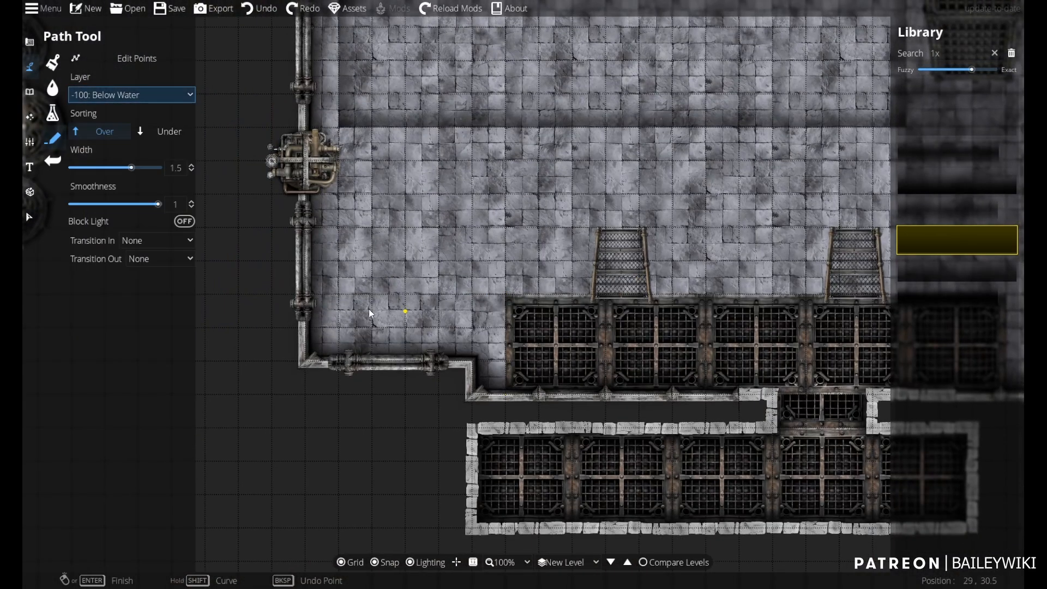
{"action": "left_click", "coordinate": [506, 294]}
{"action": "left_click_drag", "start_coordinate": [862, 279], "coordinate": [484, 311]}
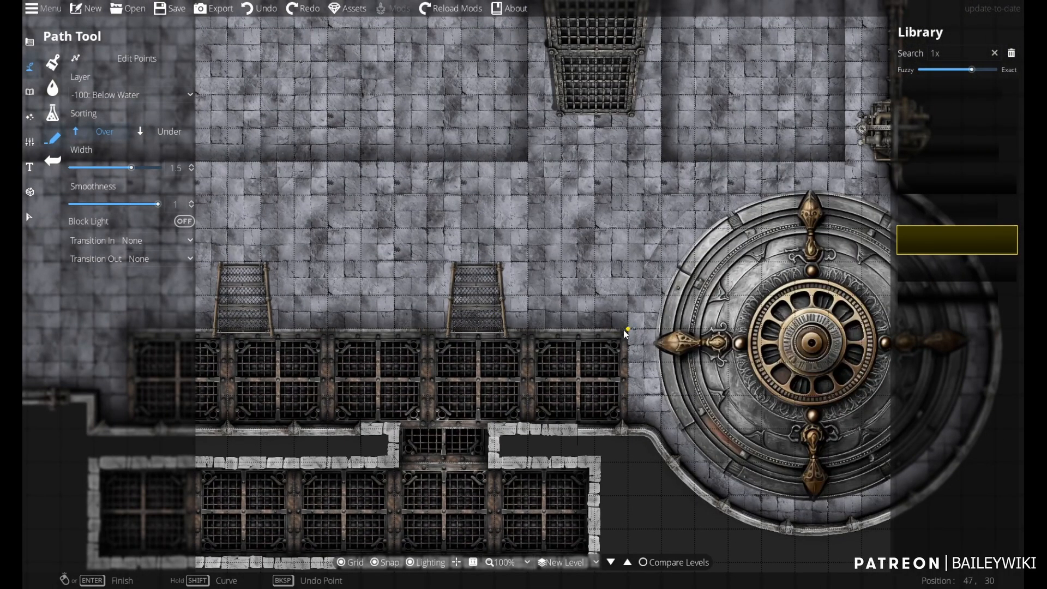
{"action": "left_click", "coordinate": [632, 350]}
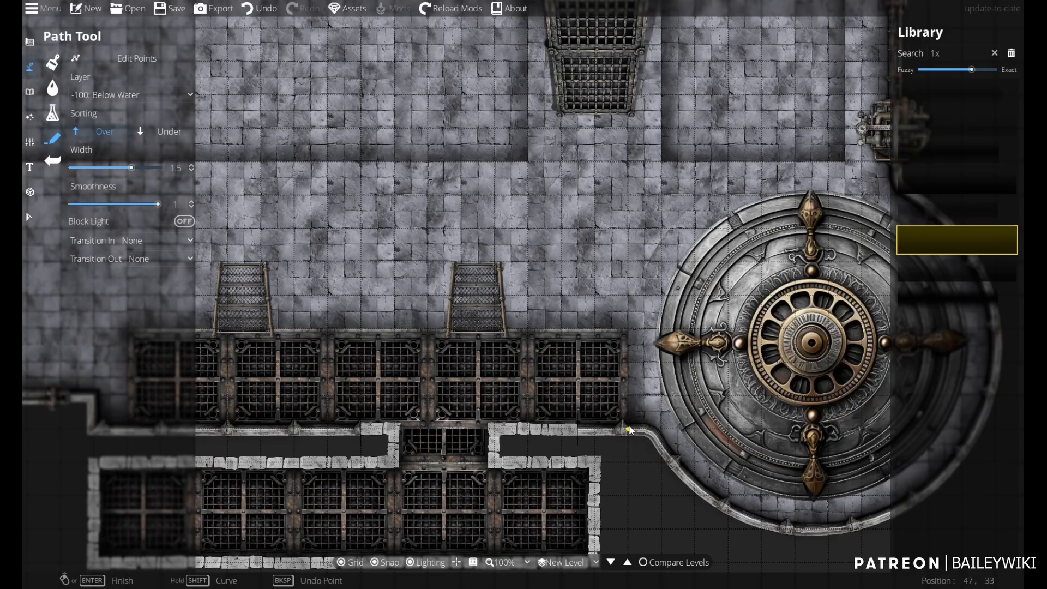
{"action": "scroll", "coordinate": [491, 327], "scroll_direction": "down", "scroll_amount": 5}
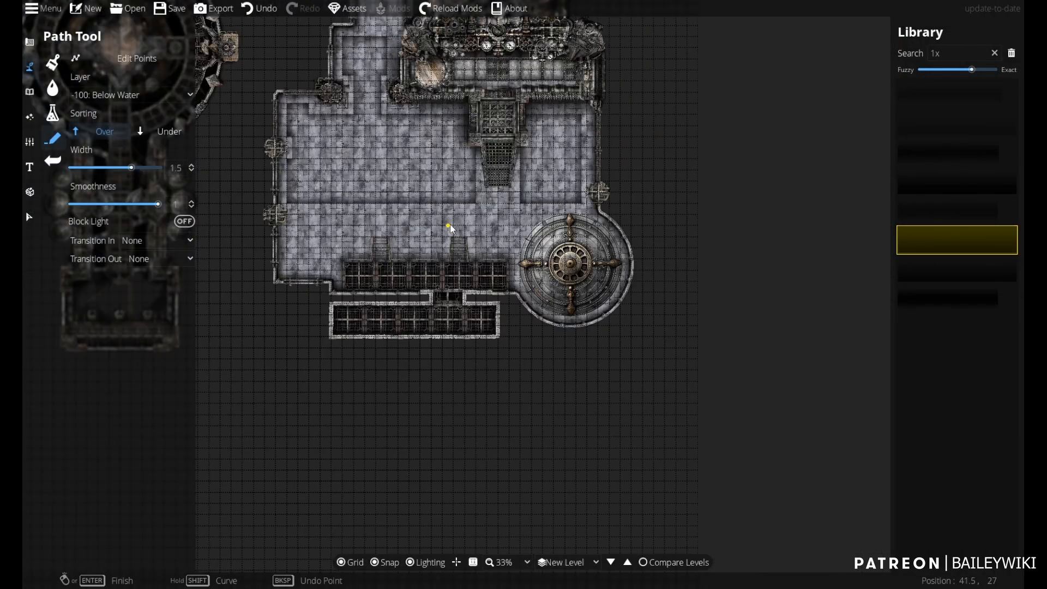
{"action": "scroll", "coordinate": [497, 315], "scroll_direction": "up", "scroll_amount": 5}
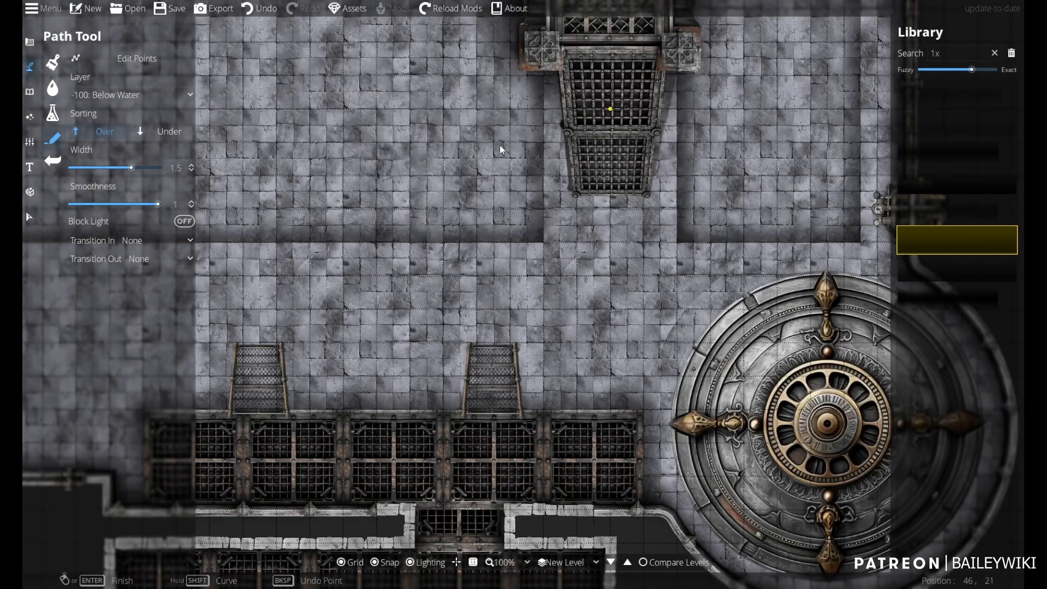
- Switch to the Object Tool, choose the custom-coloured shadow object from the used objects and set its layer to -400: Below Ground
{"action": "left_click", "coordinate": [30, 93]}
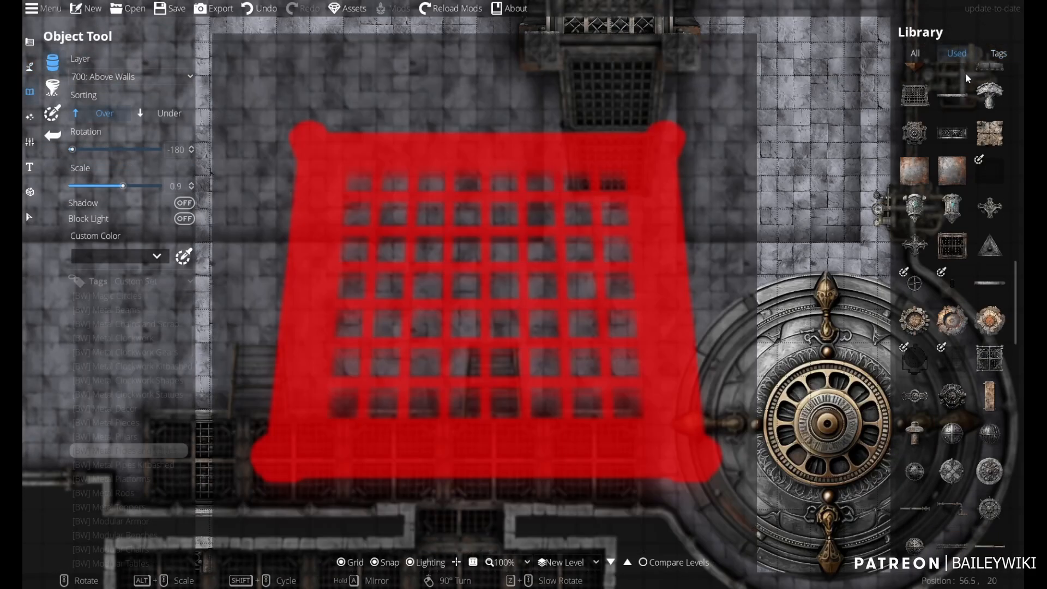
{"action": "mouse_move", "coordinate": [980, 94]}
{"action": "scroll", "coordinate": [981, 98], "scroll_direction": "up", "scroll_amount": 5}
{"action": "left_click", "coordinate": [960, 84]}
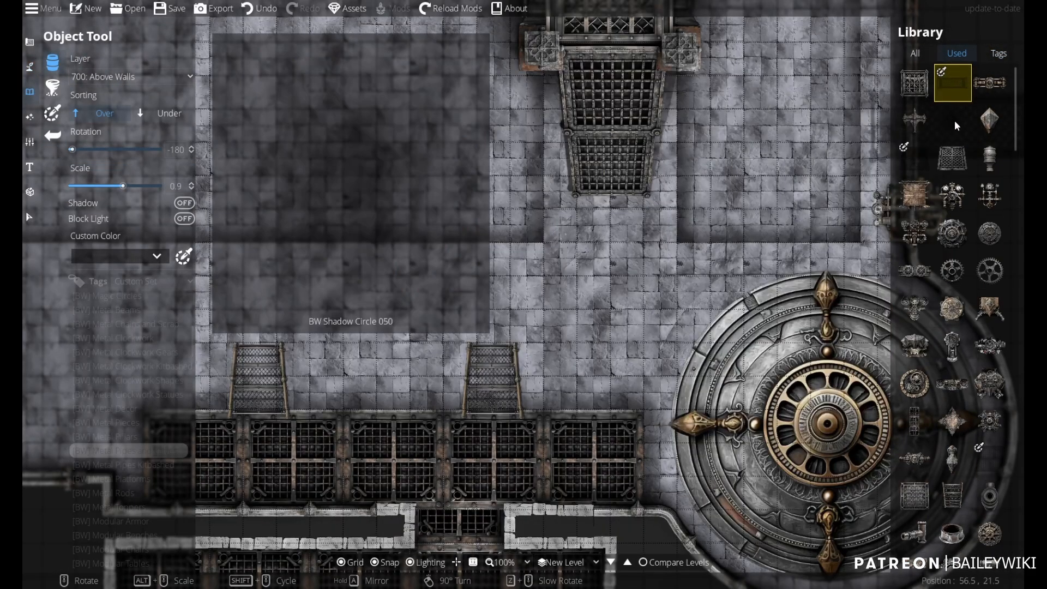
{"action": "right_click", "coordinate": [569, 390]}
{"action": "left_click", "coordinate": [124, 77]}
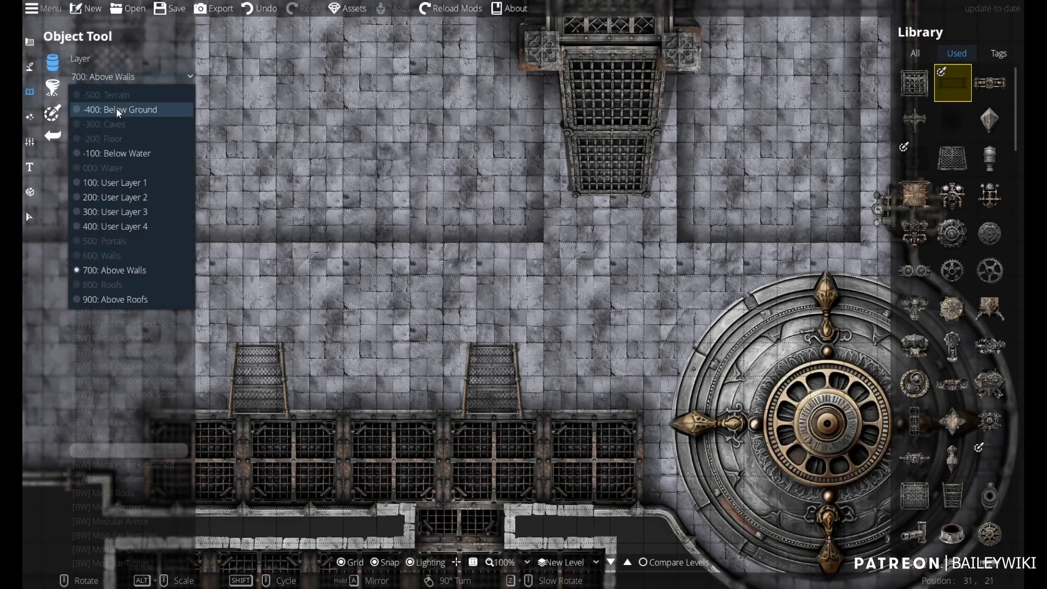
{"action": "left_click", "coordinate": [116, 109]}
- Place the shadow object under both small stairs of the grate walkway, with snapping off, rotation -95 and scale 0.6
{"action": "scroll", "coordinate": [495, 411], "scroll_direction": "down", "scroll_amount": 3}
{"action": "scroll", "coordinate": [495, 411], "scroll_direction": "down", "scroll_amount": 1}
{"action": "scroll", "coordinate": [501, 396], "scroll_direction": "up", "scroll_amount": 4}
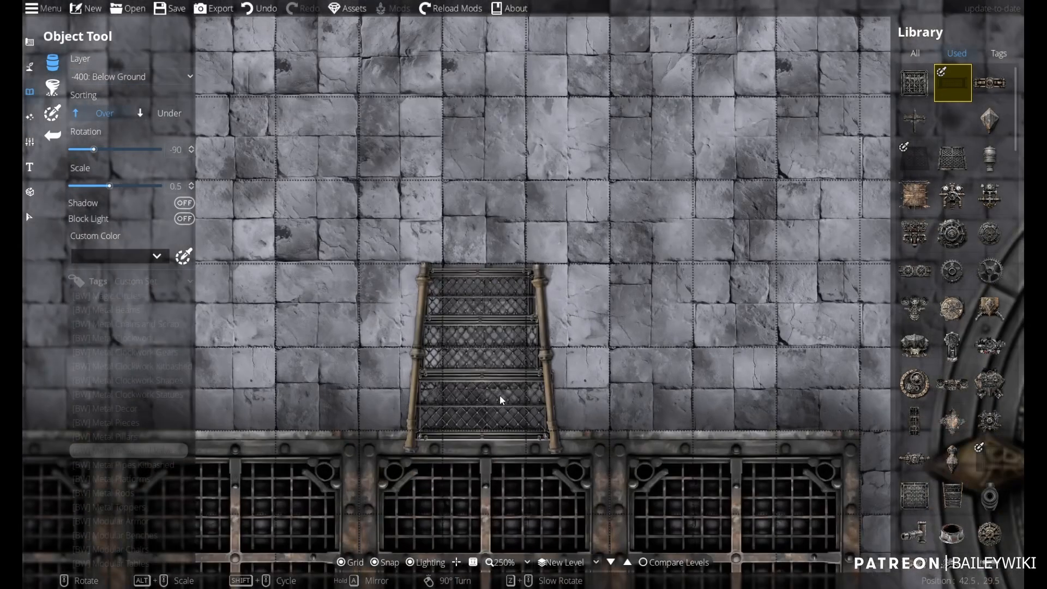
{"action": "scroll", "coordinate": [500, 396], "scroll_direction": "down", "scroll_amount": 1}
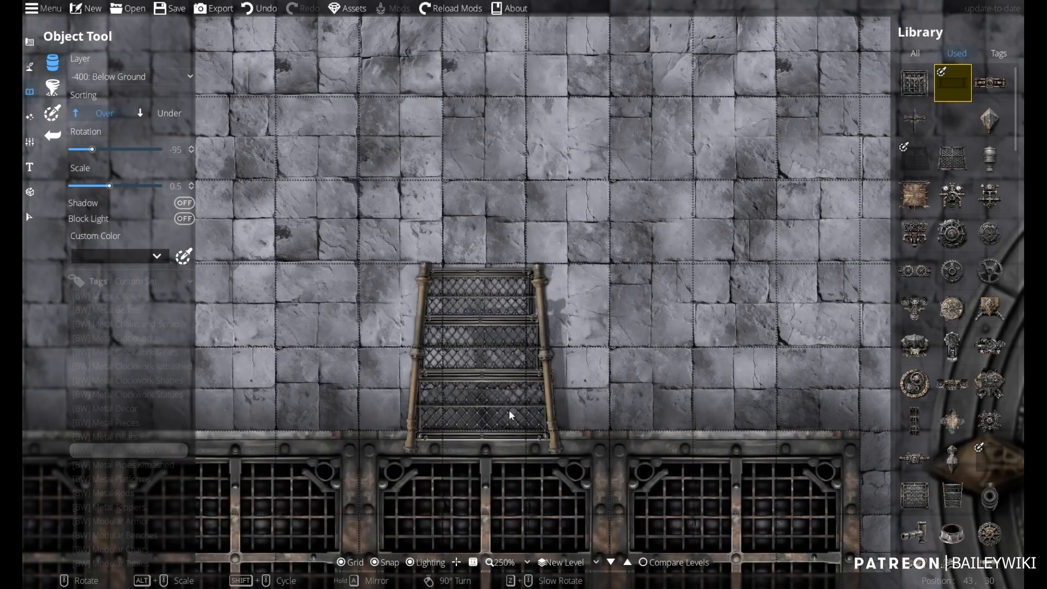
{"action": "scroll", "coordinate": [502, 395], "scroll_direction": "up", "scroll_amount": 2}
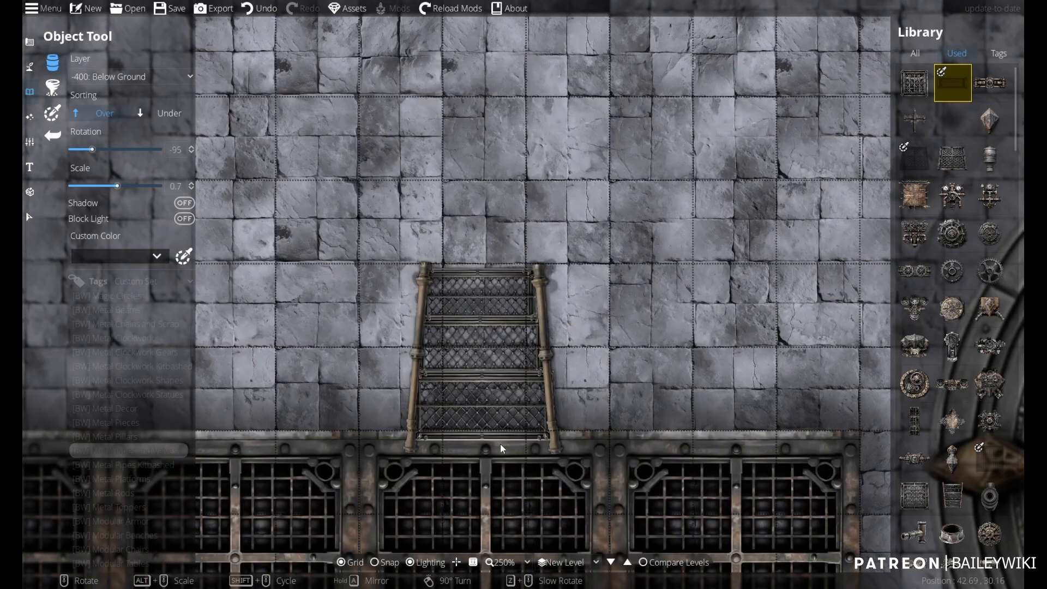
{"action": "scroll", "coordinate": [501, 446], "scroll_direction": "down", "scroll_amount": 1}
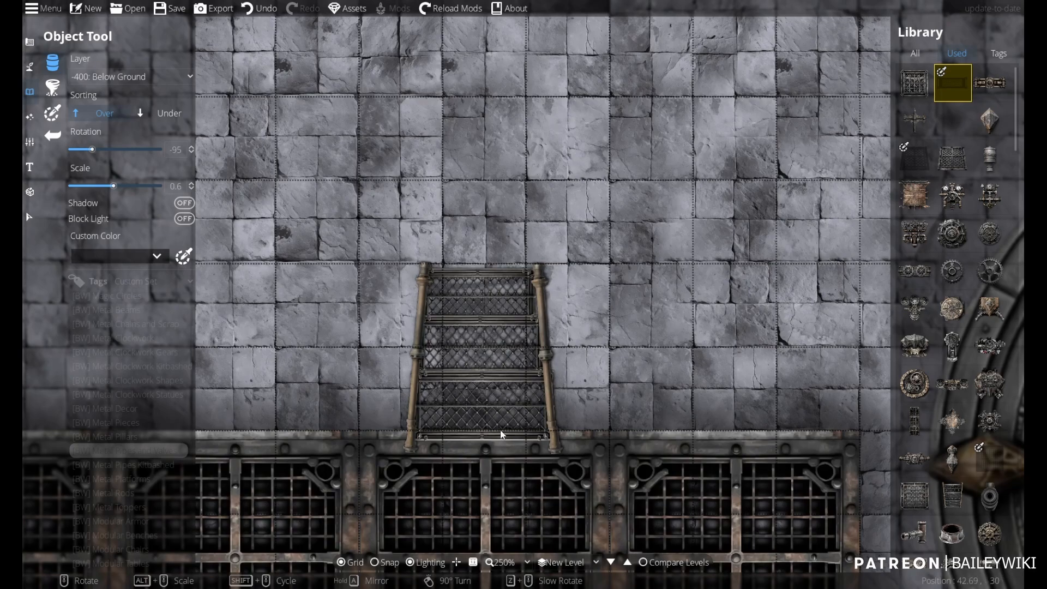
{"action": "scroll", "coordinate": [501, 430], "scroll_direction": "down", "scroll_amount": 1}
{"action": "scroll", "coordinate": [512, 424], "scroll_direction": "up", "scroll_amount": 1}
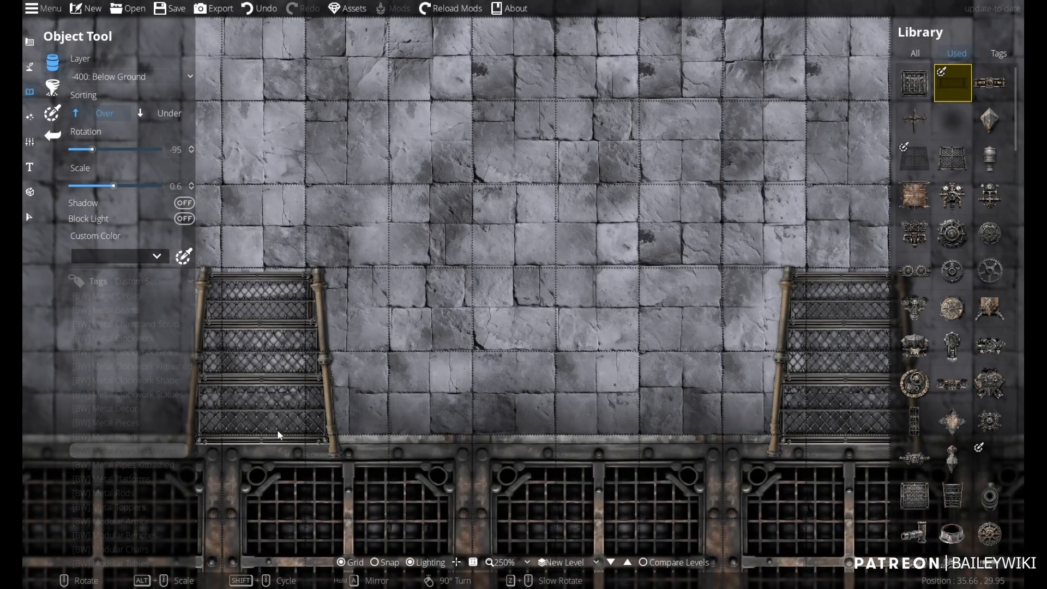
{"action": "scroll", "coordinate": [515, 401], "scroll_direction": "down", "scroll_amount": 8}
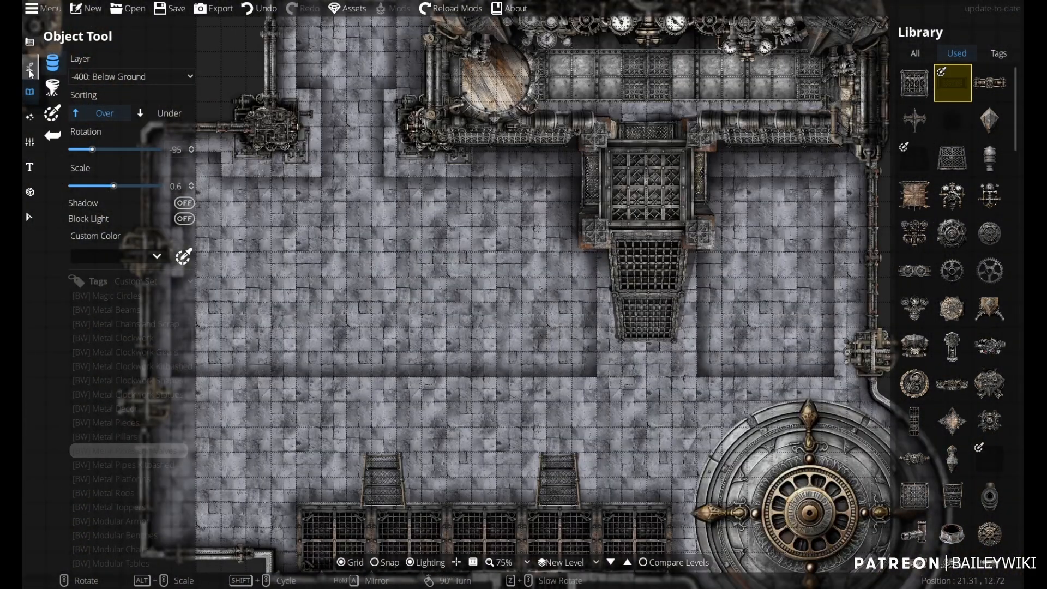
- Switch to the Pattern Shape Tool, choose the dark framed grate pattern and use the rectangle shape
{"action": "left_click", "coordinate": [29, 41]}
{"action": "left_click", "coordinate": [118, 77]}
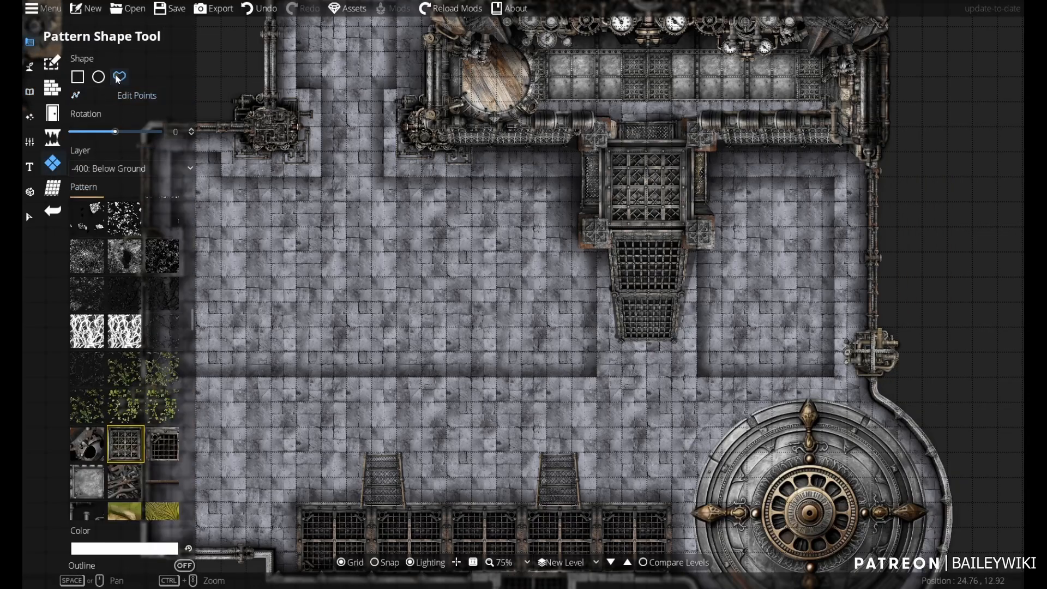
{"action": "left_click", "coordinate": [165, 444]}
{"action": "left_click", "coordinate": [78, 77]}
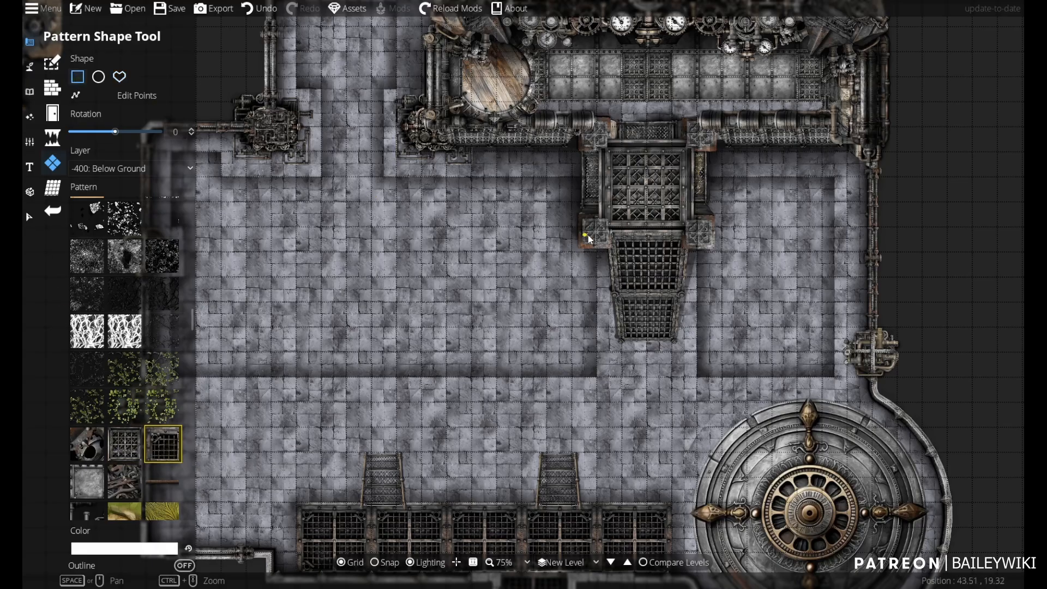
- Try a grate-patterned rectangle over the shadow-framed floor area right of the large grate stairs, and undo it
{"action": "left_click_drag", "start_coordinate": [836, 178], "coordinate": [635, 393]}
{"action": "scroll", "coordinate": [634, 393], "scroll_direction": "up", "scroll_amount": 1}
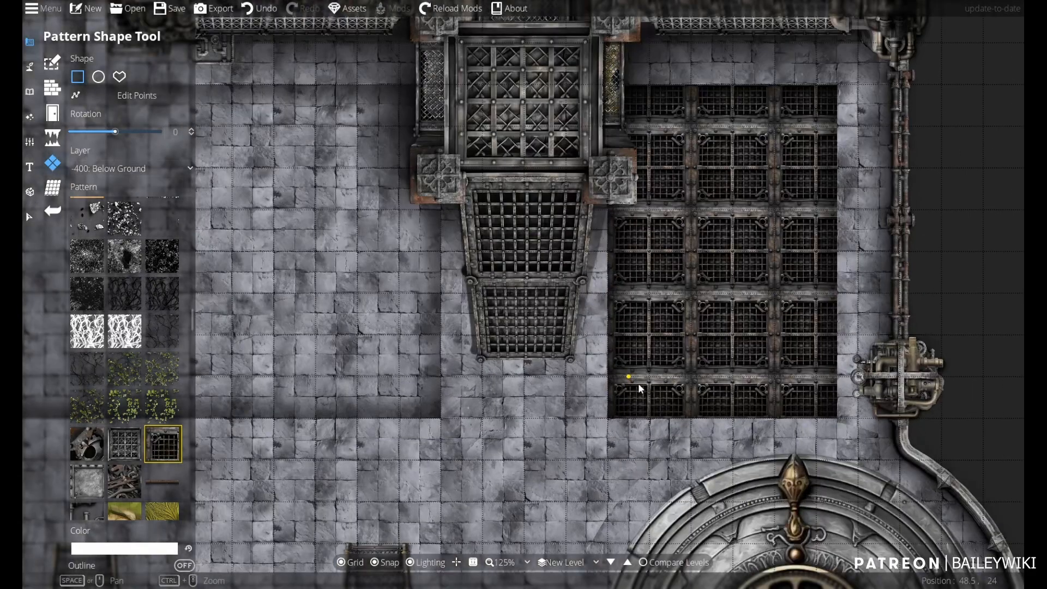
{"action": "scroll", "coordinate": [476, 371], "scroll_direction": "down", "scroll_amount": 2}
{"action": "key", "text": "ctrl+z"}
- Draw a grate-patterned strip about 17 by 1 squares along the lower edge of the shadow-framed floor area left of the stairs
{"action": "scroll", "coordinate": [475, 371], "scroll_direction": "up", "scroll_amount": 2}
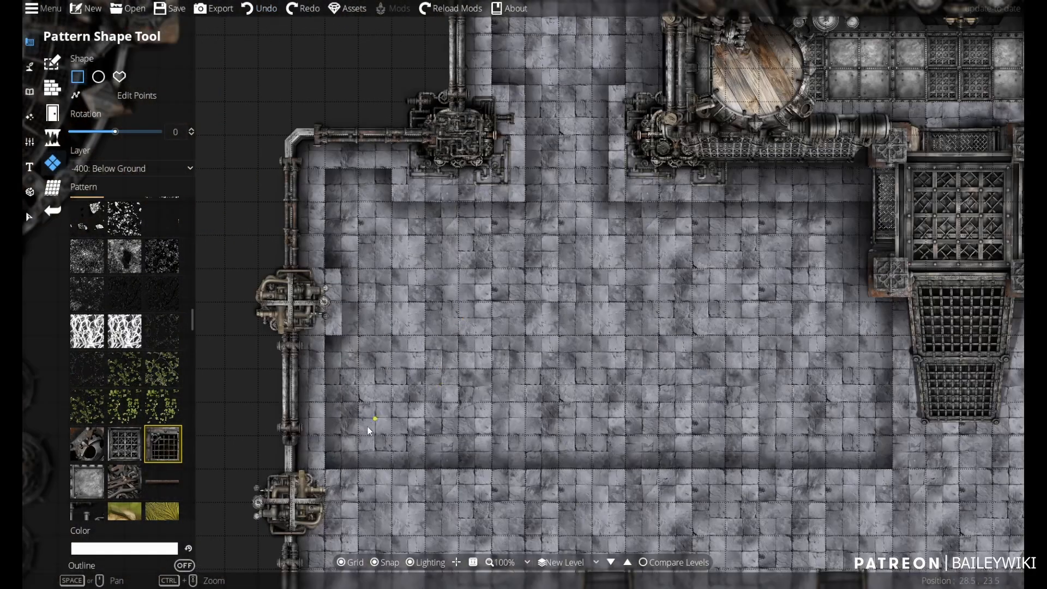
{"action": "left_click_drag", "start_coordinate": [328, 441], "coordinate": [898, 468]}
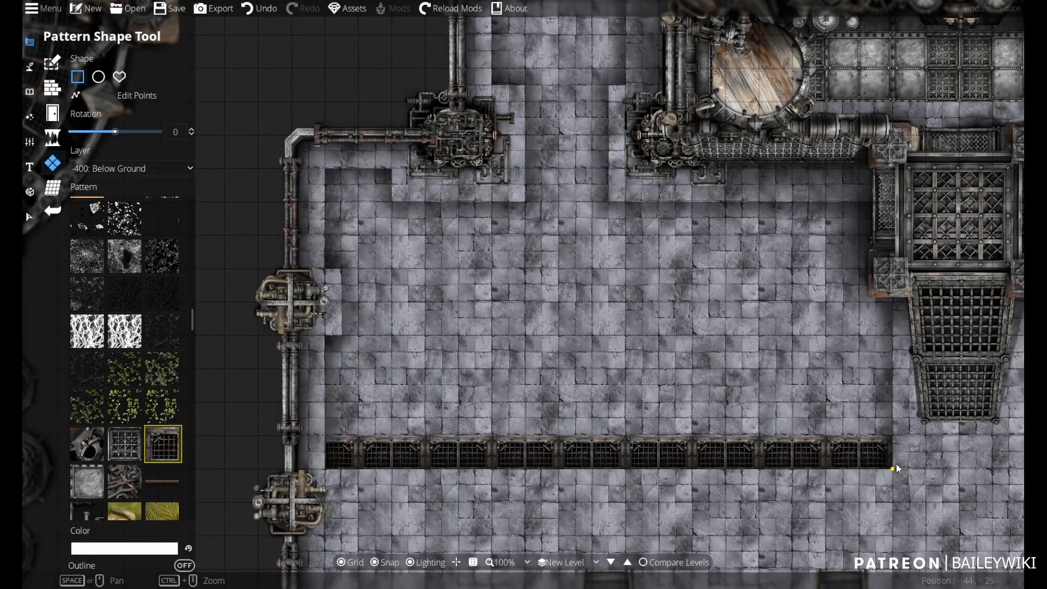
- Draw one-square-wide grate-patterned strips along the right and upper edges of the shadow-framed floor area left of the large stairs
{"action": "left_click_drag", "start_coordinate": [863, 438], "coordinate": [894, 439]}
{"action": "key", "text": "ctrl+z"}
{"action": "left_click_drag", "start_coordinate": [855, 202], "coordinate": [331, 233]}
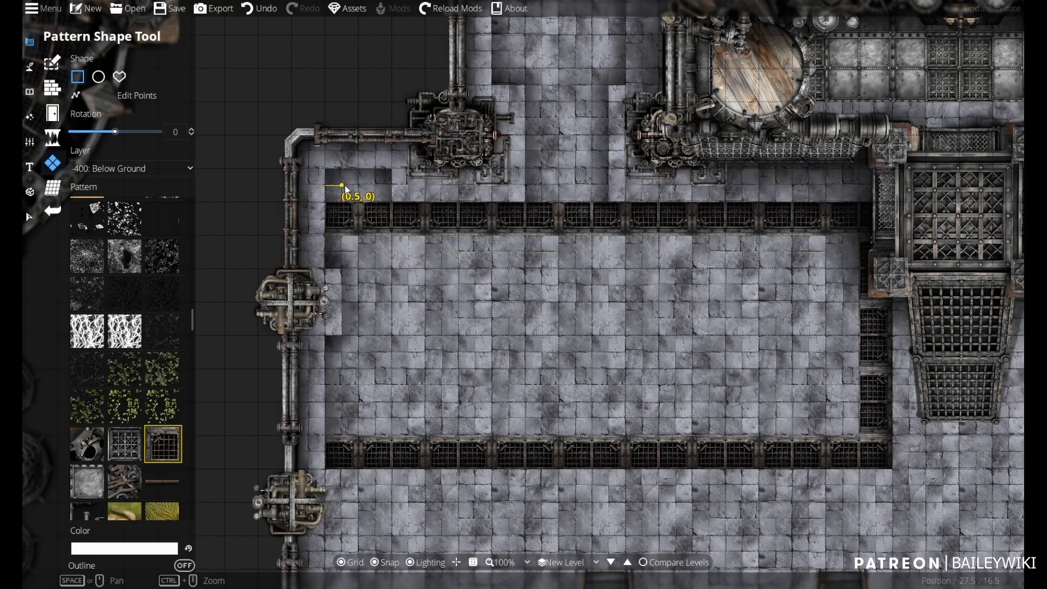
- Fill the same floor area's upper-left notch, its left edge around the pipe machine and the recess at the corridor mouth with the grate pattern
{"action": "left_click_drag", "start_coordinate": [328, 169], "coordinate": [386, 207]}
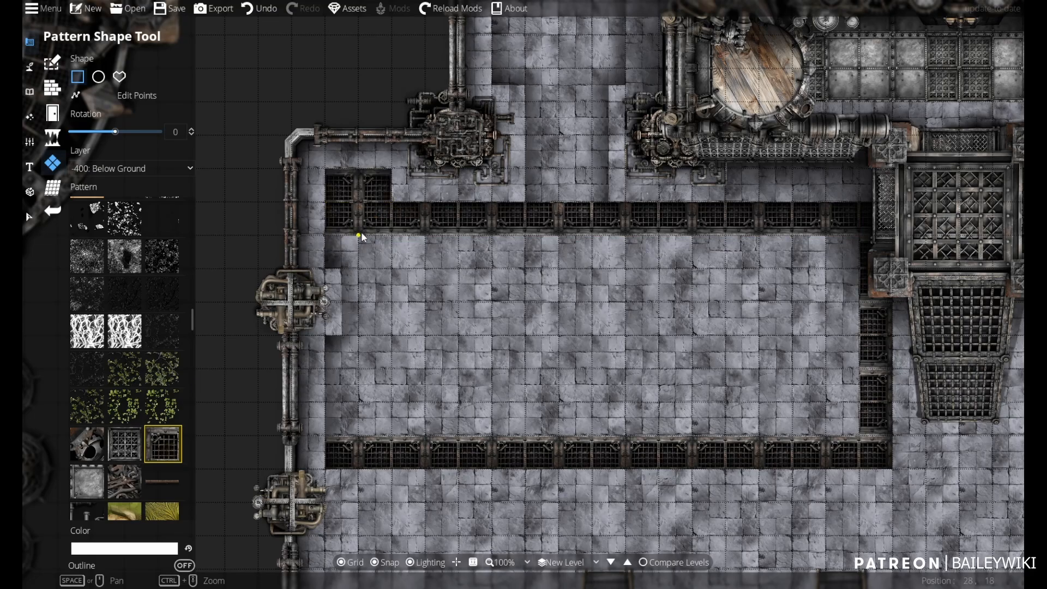
{"action": "left_click_drag", "start_coordinate": [355, 260], "coordinate": [329, 269]}
{"action": "left_click_drag", "start_coordinate": [354, 309], "coordinate": [330, 443]}
{"action": "left_click_drag", "start_coordinate": [566, 330], "coordinate": [538, 502]}
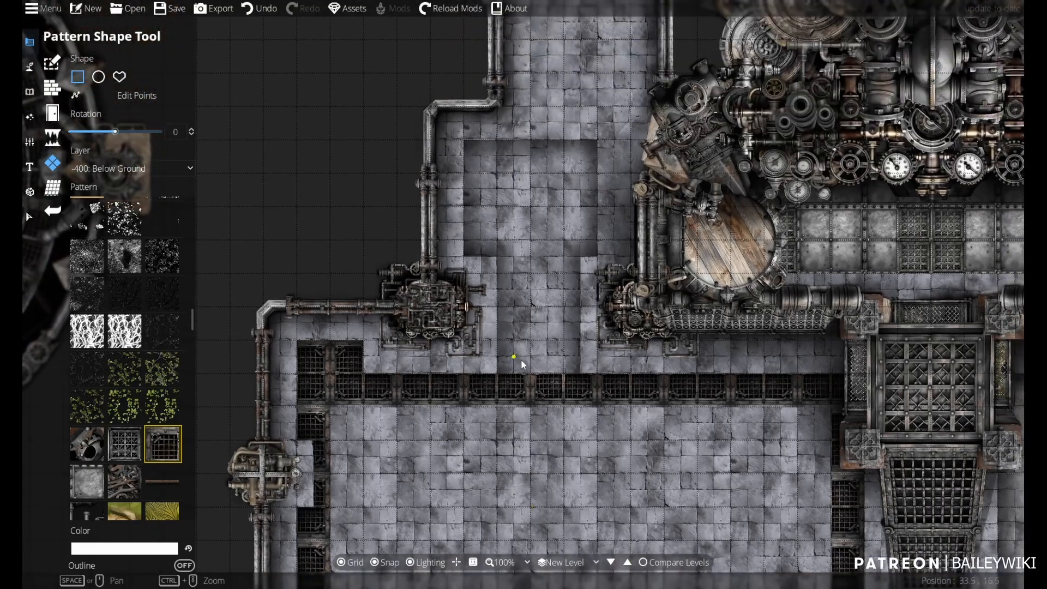
{"action": "left_click_drag", "start_coordinate": [540, 356], "coordinate": [579, 344]}
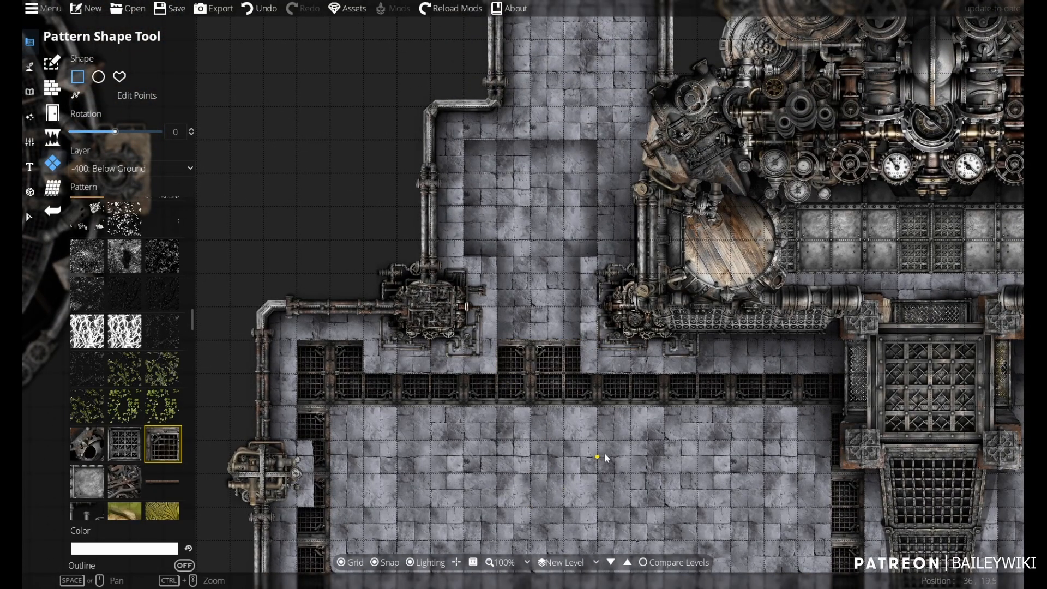
{"action": "scroll", "coordinate": [606, 457], "scroll_direction": "up", "scroll_amount": 1}
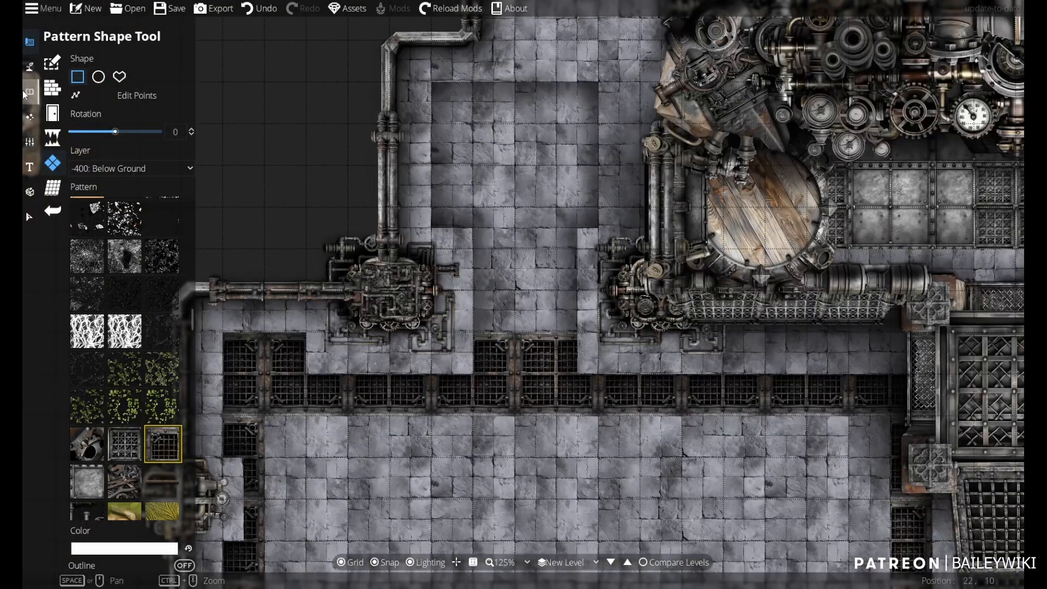
- Switch to the Object Tool and choose the round barred drain grate from the [BW] Metal Pipes and Valves tag
{"action": "left_click", "coordinate": [25, 93]}
{"action": "scroll", "coordinate": [661, 304], "scroll_direction": "down", "scroll_amount": 5}
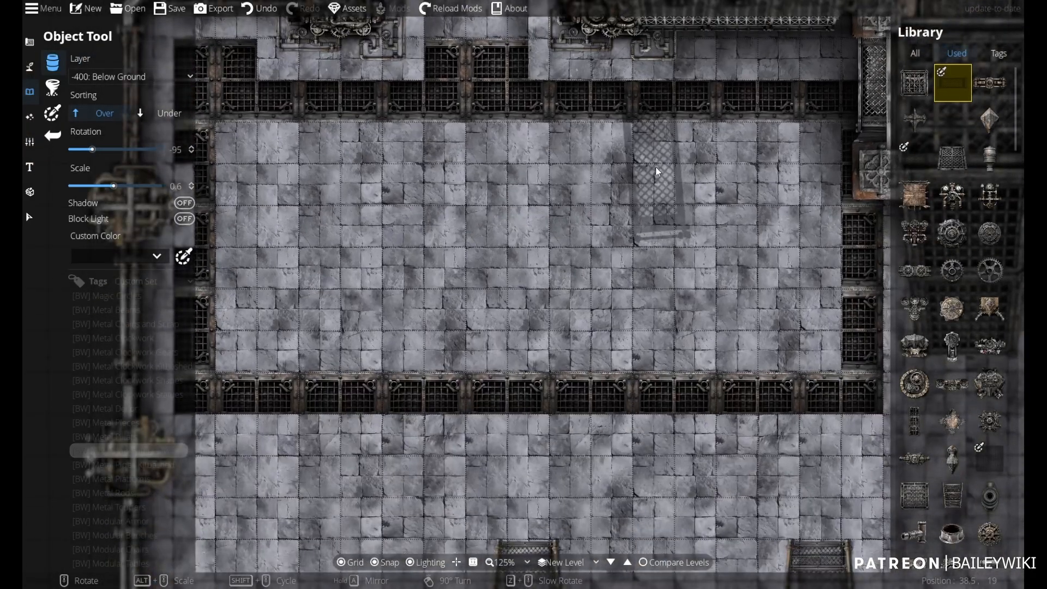
{"action": "scroll", "coordinate": [656, 167], "scroll_direction": "up", "scroll_amount": 5}
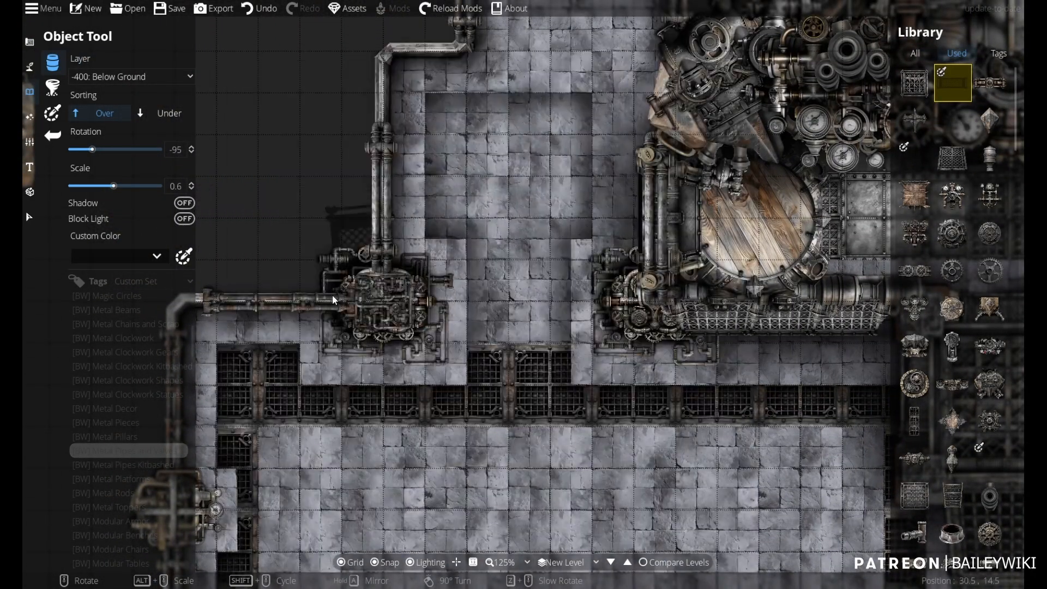
{"action": "left_click", "coordinate": [107, 422]}
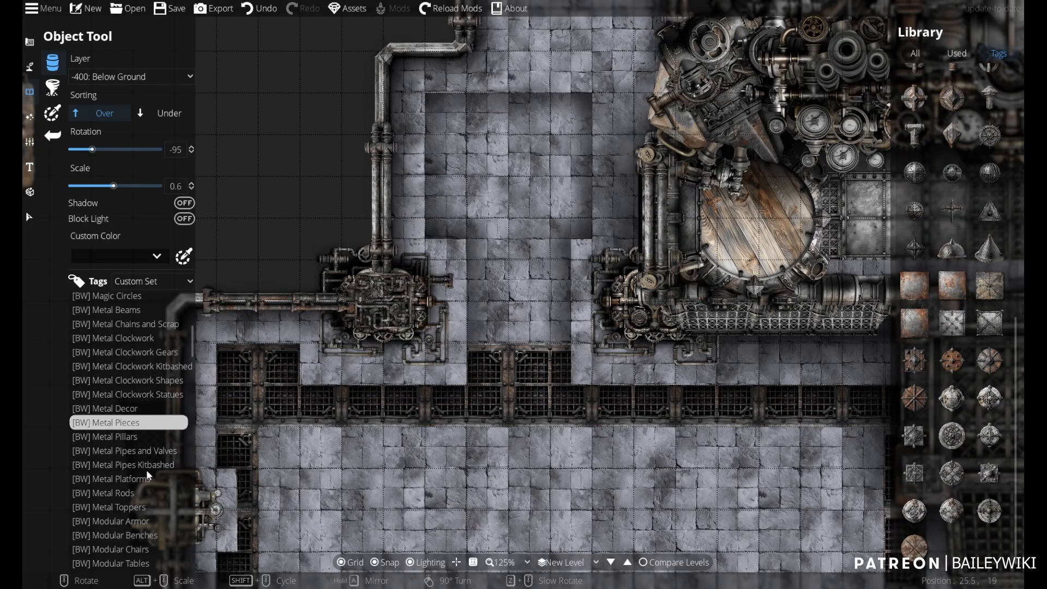
{"action": "left_click", "coordinate": [134, 451]}
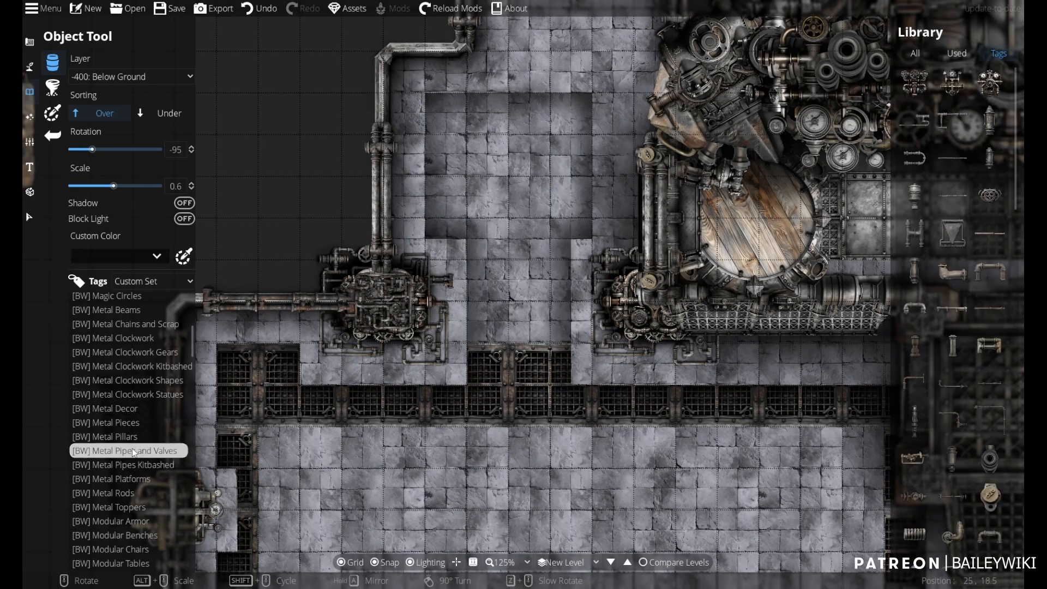
{"action": "scroll", "coordinate": [968, 339], "scroll_direction": "down", "scroll_amount": 5}
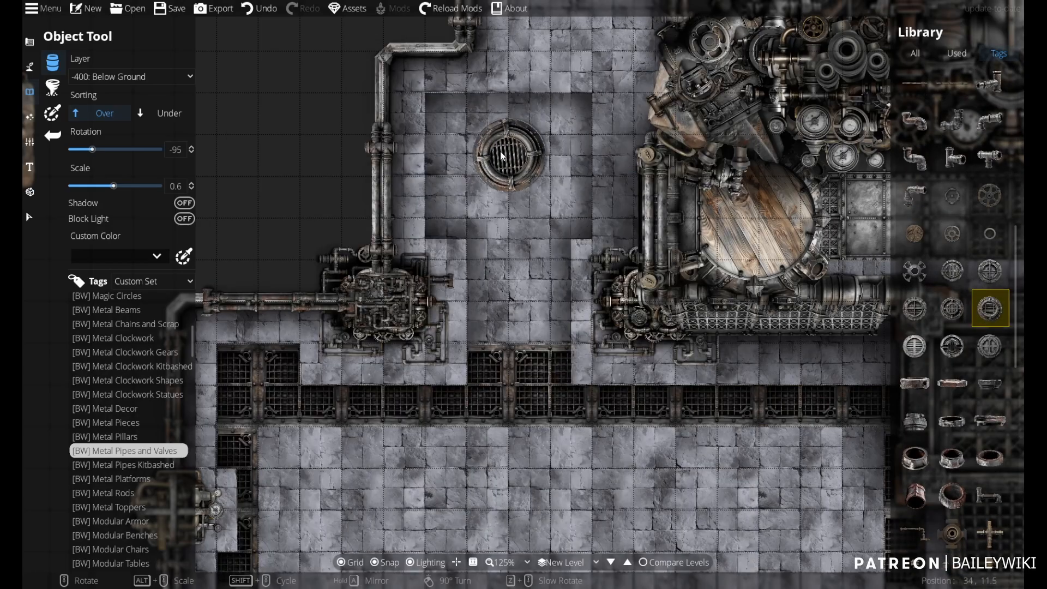
- Place the round drain grate at rotation 0 and scale 0.3 in the middle of the shadow-framed floor in the upper-left room
{"action": "right_click", "coordinate": [505, 163]}
{"action": "scroll", "coordinate": [506, 166], "scroll_direction": "up", "scroll_amount": 5}
{"action": "scroll", "coordinate": [507, 167], "scroll_direction": "down", "scroll_amount": 5}
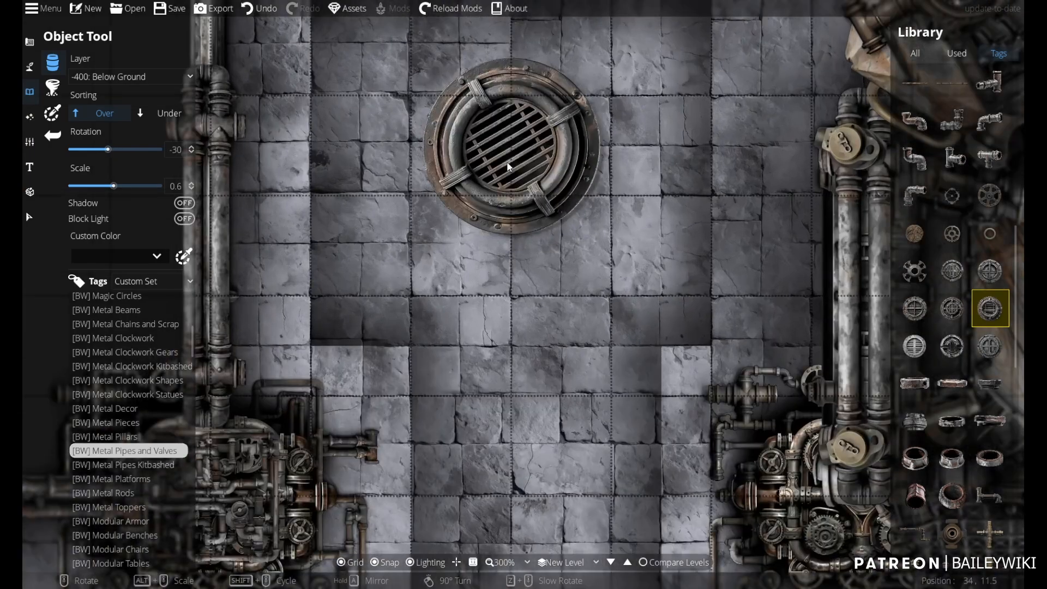
{"action": "scroll", "coordinate": [507, 166], "scroll_direction": "up", "scroll_amount": 2}
{"action": "scroll", "coordinate": [507, 166], "scroll_direction": "down", "scroll_amount": 3}
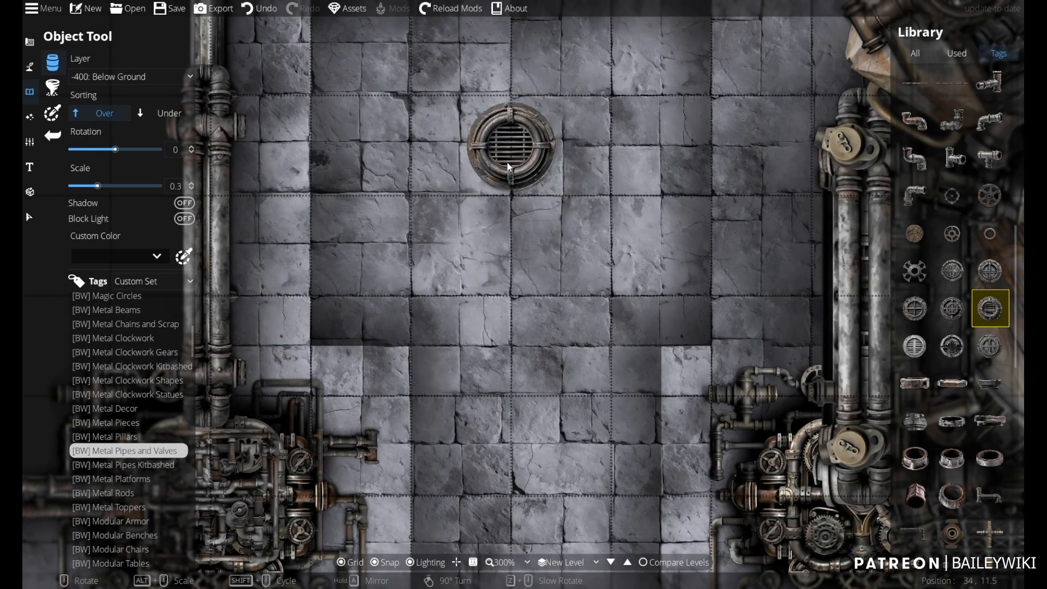
{"action": "scroll", "coordinate": [507, 167], "scroll_direction": "down", "scroll_amount": 5}
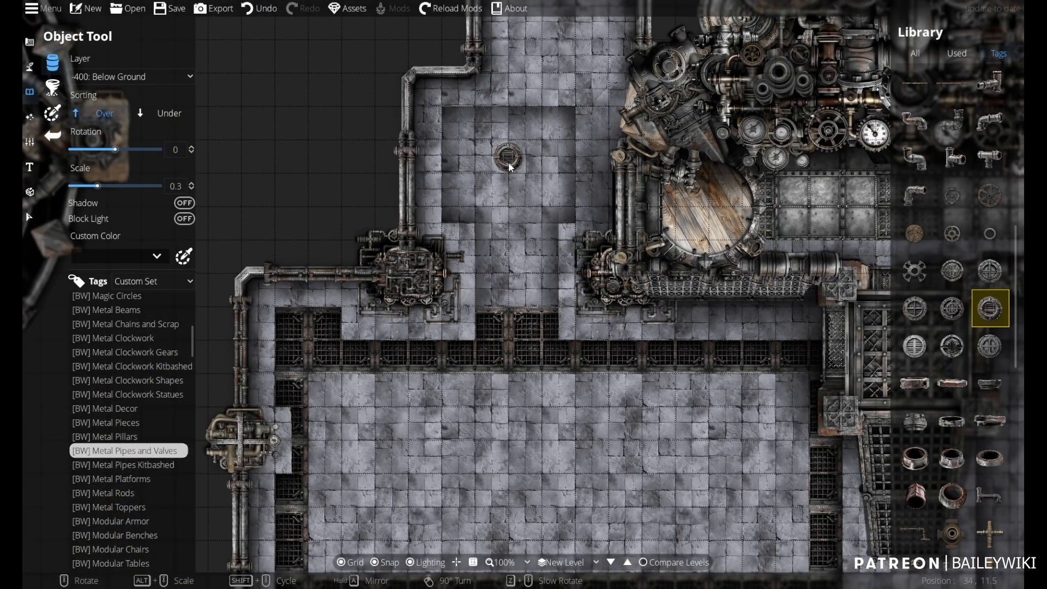
{"action": "left_click", "coordinate": [509, 166]}
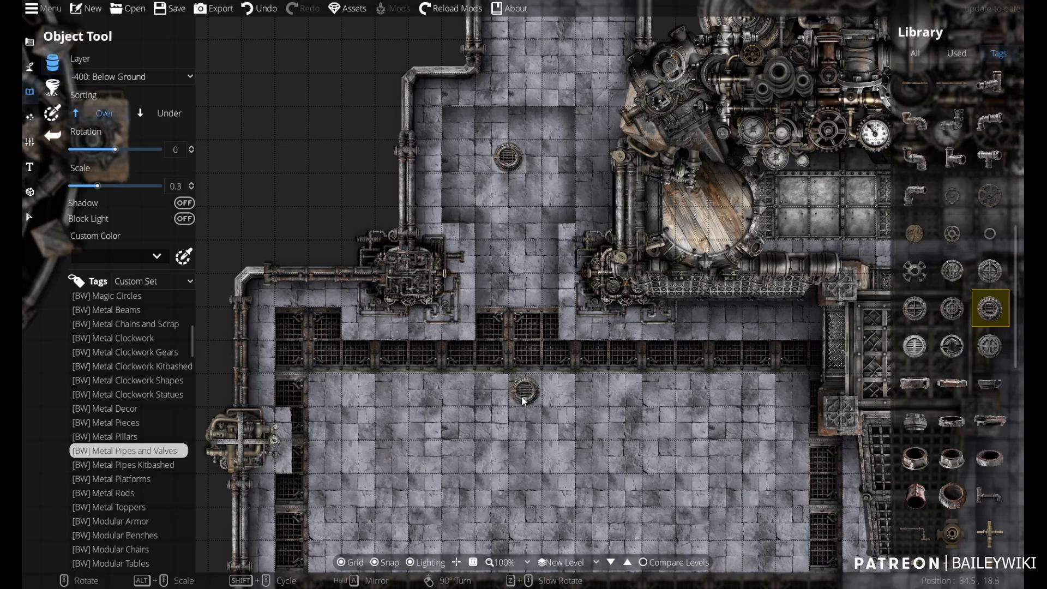
- Choose the rusty pipe ring seen from the side as the next object for the floor area
{"action": "scroll", "coordinate": [524, 391], "scroll_direction": "up", "scroll_amount": 1}
{"action": "scroll", "coordinate": [586, 408], "scroll_direction": "down", "scroll_amount": 2}
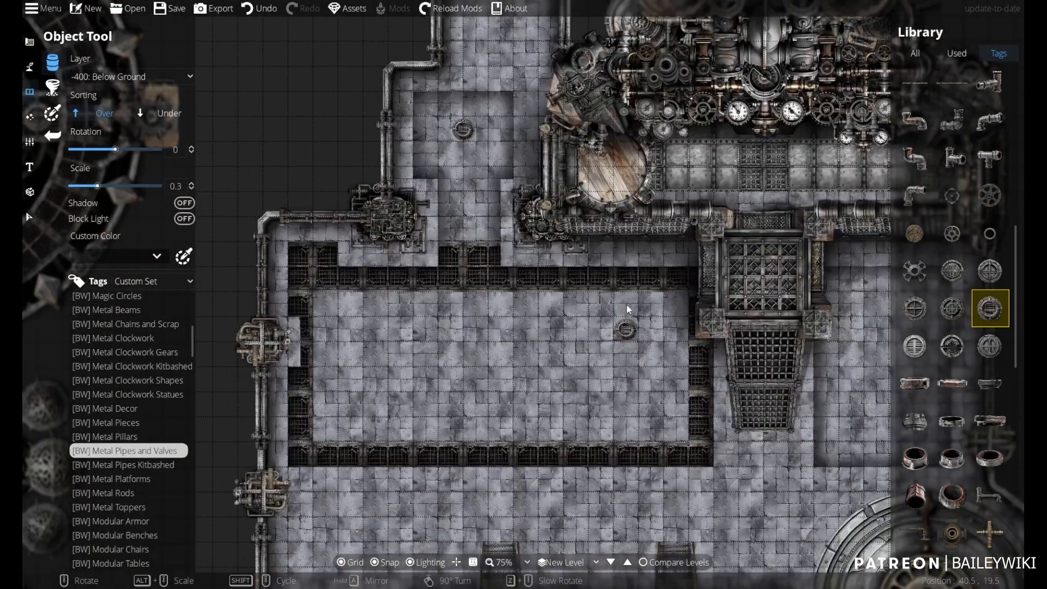
{"action": "left_click_drag", "start_coordinate": [627, 309], "coordinate": [646, 260]}
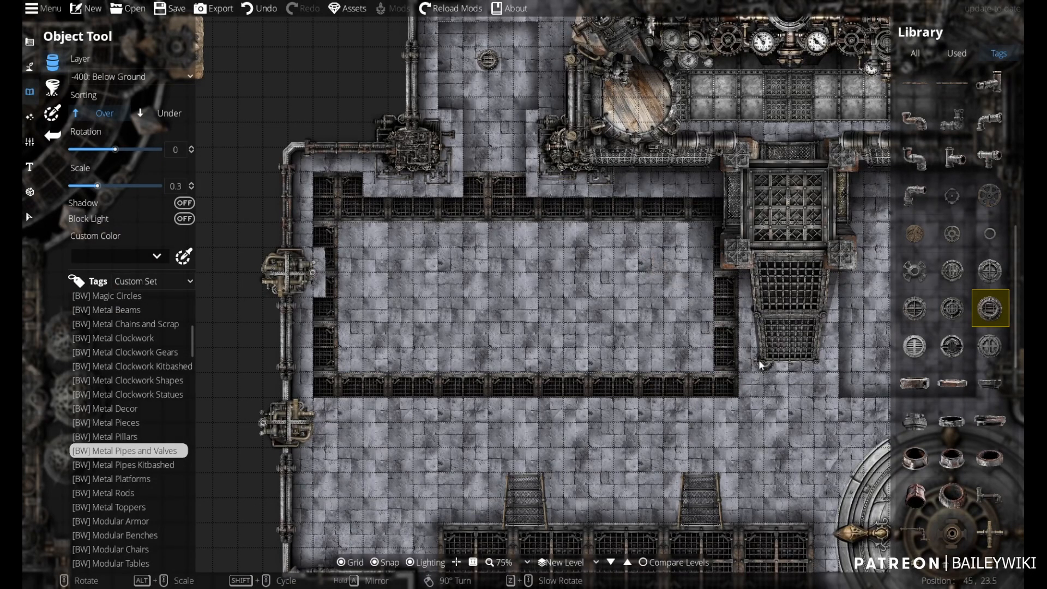
{"action": "mouse_move", "coordinate": [615, 412]}
{"action": "left_mouse_down"}
{"action": "mouse_move", "coordinate": [617, 351]}
{"action": "mouse_move", "coordinate": [627, 400]}
{"action": "left_mouse_up"}
{"action": "left_click", "coordinate": [924, 384]}
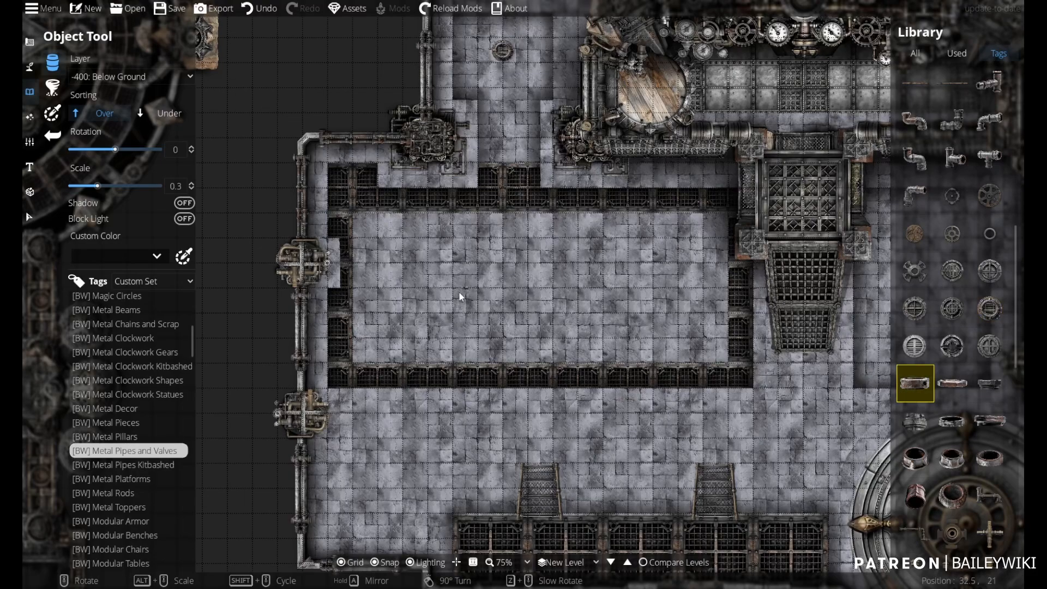
- Place the pipe ring under both double-pipe sections of the left wall, with snapping off, rotation 90 and scale 1.6
{"action": "right_click", "coordinate": [315, 324]}
{"action": "scroll", "coordinate": [315, 323], "scroll_direction": "up", "scroll_amount": 3}
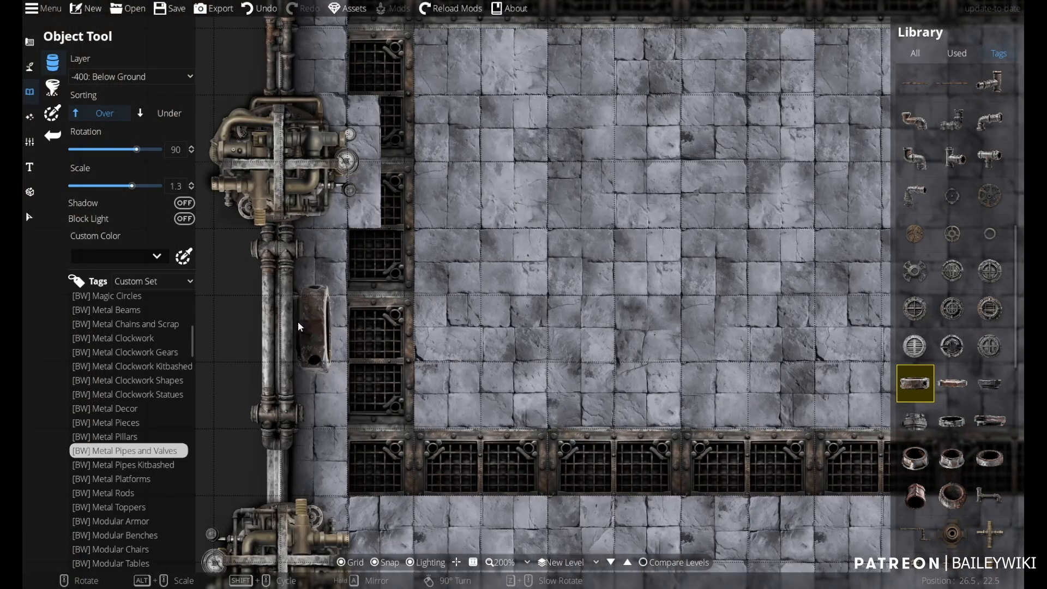
{"action": "scroll", "coordinate": [298, 322], "scroll_direction": "up", "scroll_amount": 3}
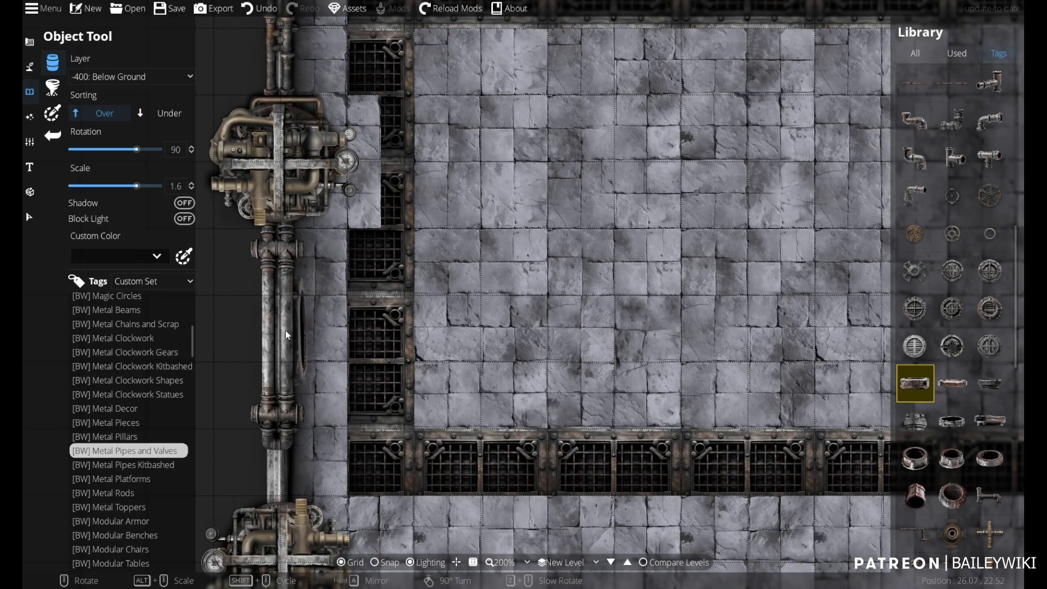
{"action": "scroll", "coordinate": [285, 330], "scroll_direction": "down", "scroll_amount": 3}
{"action": "scroll", "coordinate": [286, 353], "scroll_direction": "up", "scroll_amount": 3}
{"action": "scroll", "coordinate": [330, 352], "scroll_direction": "down", "scroll_amount": 2}
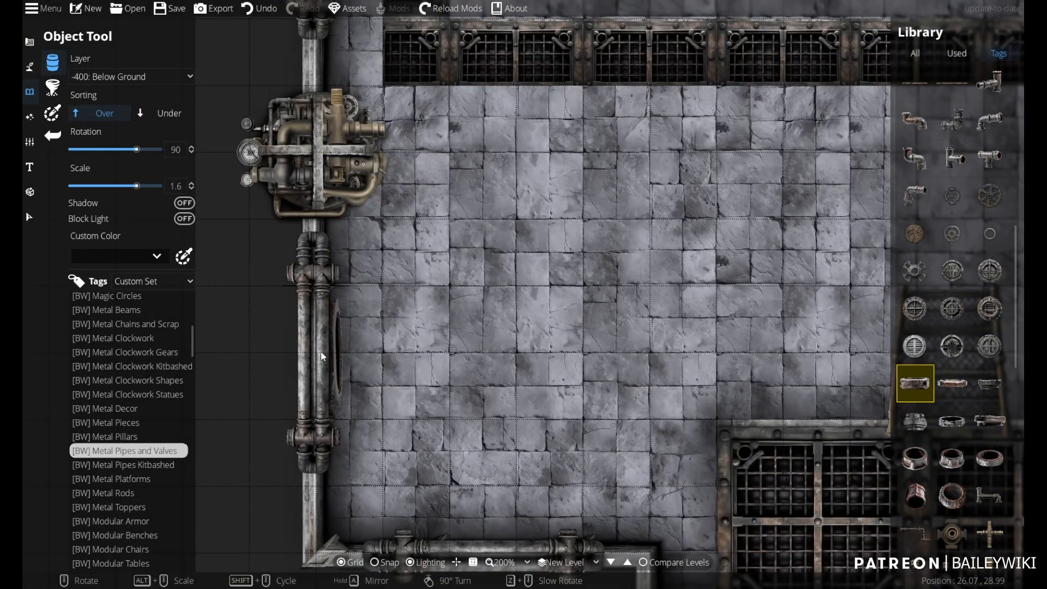
- Place the pipe ring under the bottom wall's pipes at rotation 0 and twice under the right wall's pipes at rotation -90
{"action": "scroll", "coordinate": [437, 430], "scroll_direction": "down", "scroll_amount": 4}
{"action": "left_click", "coordinate": [484, 544]}
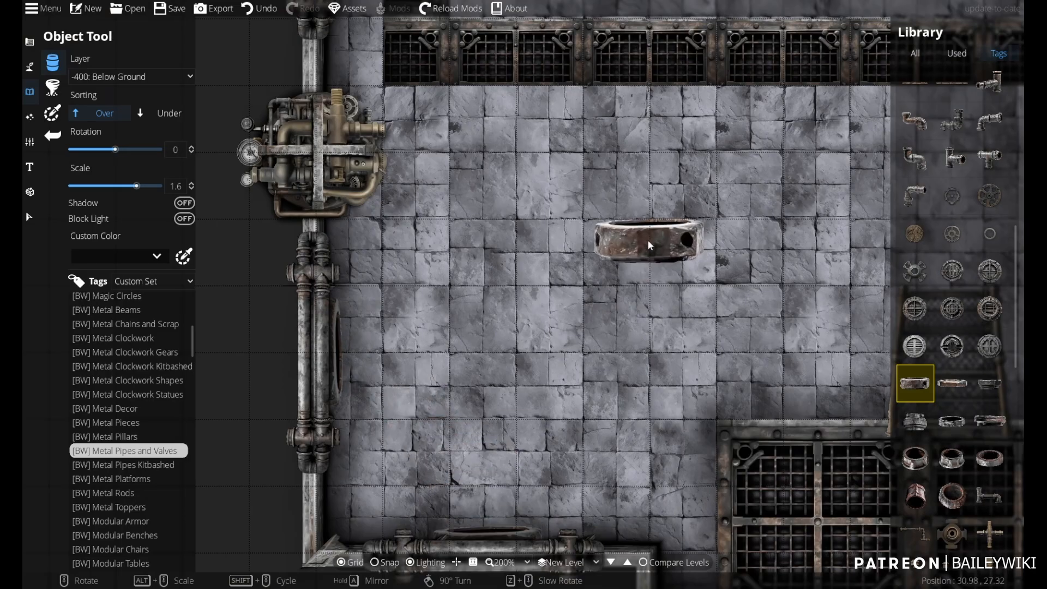
{"action": "scroll", "coordinate": [647, 243], "scroll_direction": "down", "scroll_amount": 4}
{"action": "left_click_drag", "start_coordinate": [647, 243], "coordinate": [475, 382]}
{"action": "scroll", "coordinate": [475, 382], "scroll_direction": "down", "scroll_amount": 1}
{"action": "left_click_drag", "start_coordinate": [656, 167], "coordinate": [395, 129]}
{"action": "scroll", "coordinate": [590, 231], "scroll_direction": "up", "scroll_amount": 5}
{"action": "scroll", "coordinate": [671, 136], "scroll_direction": "down", "scroll_amount": 6}
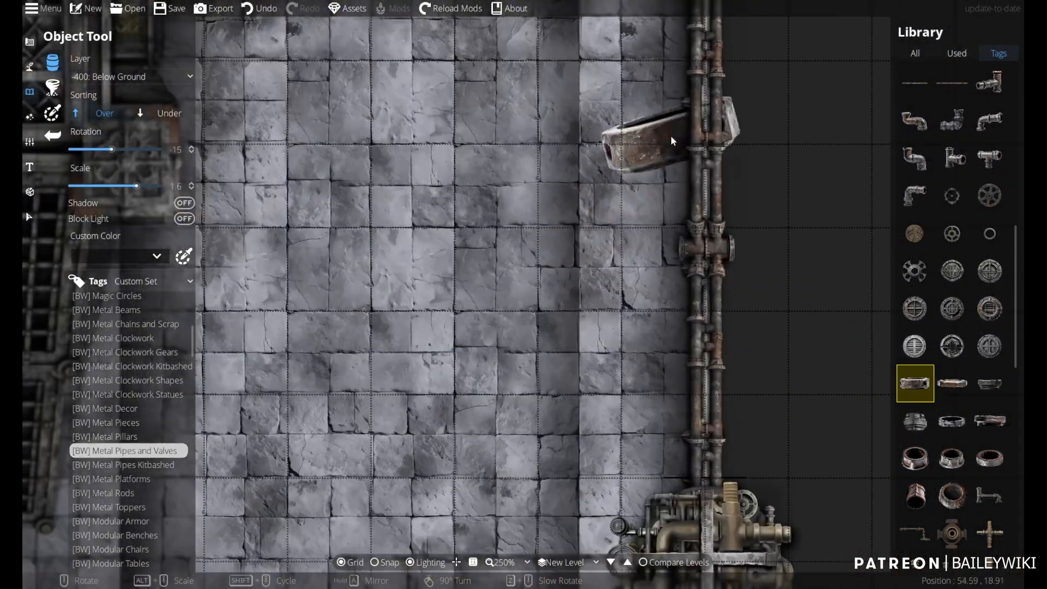
{"action": "left_click", "coordinate": [694, 116]}
{"action": "left_click", "coordinate": [692, 374]}
{"action": "scroll", "coordinate": [692, 374], "scroll_direction": "down", "scroll_amount": 5}
{"action": "left_click_drag", "start_coordinate": [469, 275], "coordinate": [720, 271]}
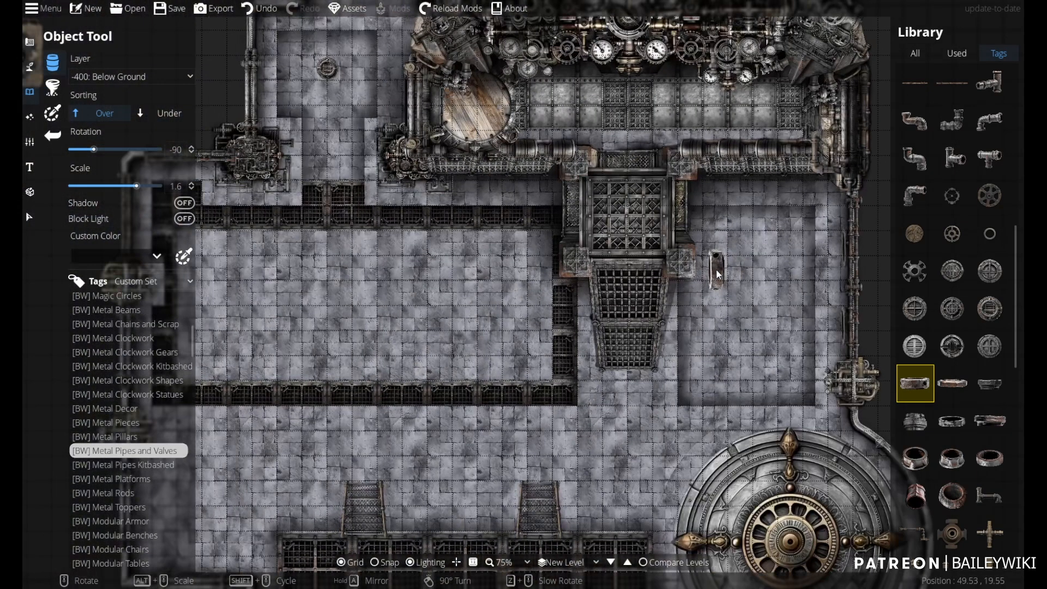
{"action": "left_click_drag", "start_coordinate": [403, 331], "coordinate": [430, 290]}
{"action": "scroll", "coordinate": [429, 287], "scroll_direction": "up", "scroll_amount": 1}
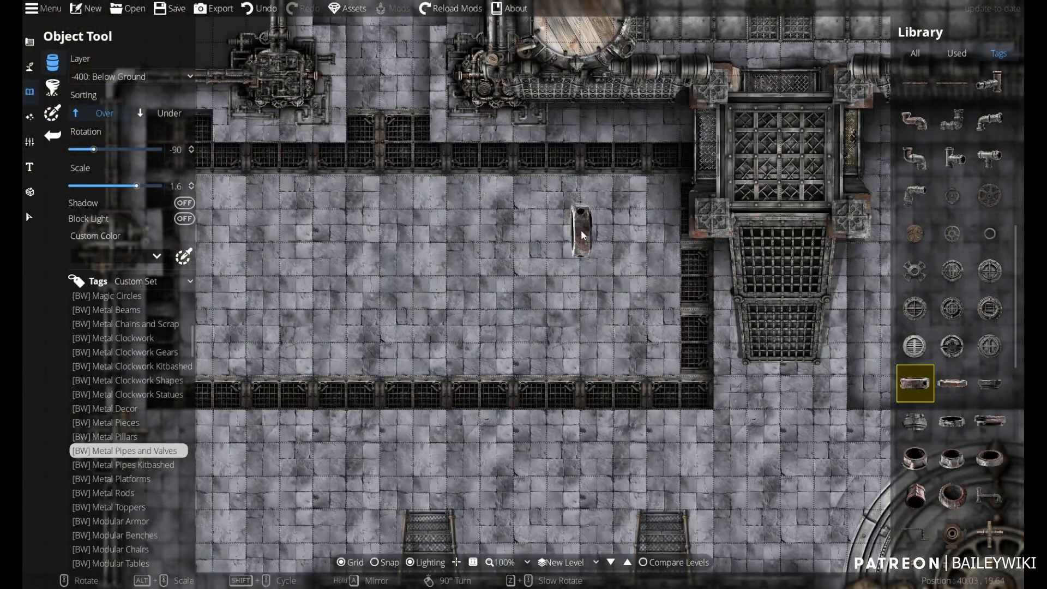
{"action": "left_click_drag", "start_coordinate": [582, 231], "coordinate": [580, 172]}
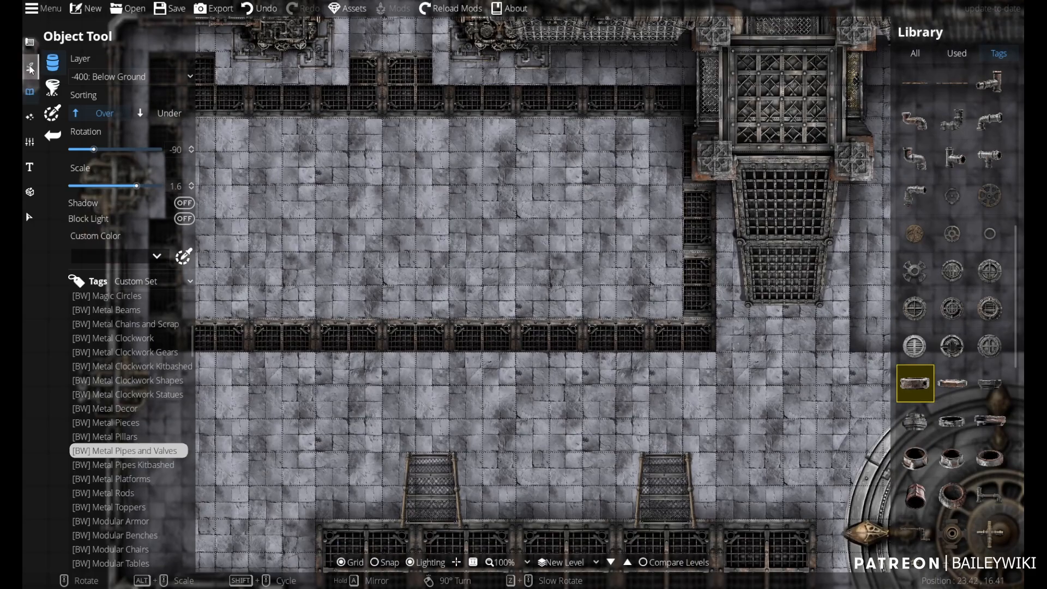
{"action": "left_click", "coordinate": [30, 216]}
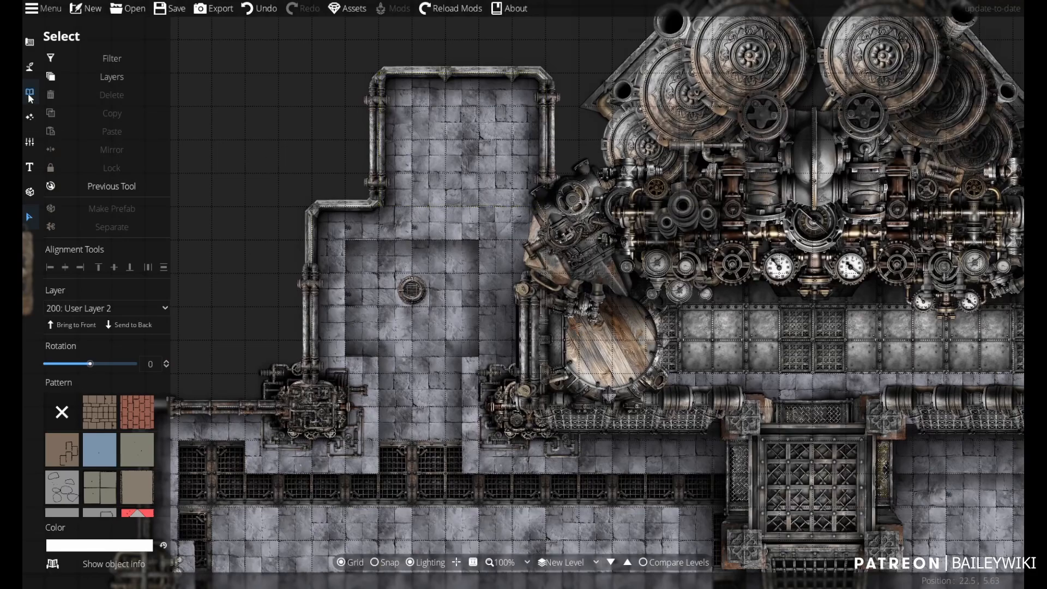
- Return to the Object Tool and choose Bw Metal Clockwork Room 01 Workroom from the [BW] Metal Clockwork Kitbashed tag
{"action": "left_click", "coordinate": [30, 94]}
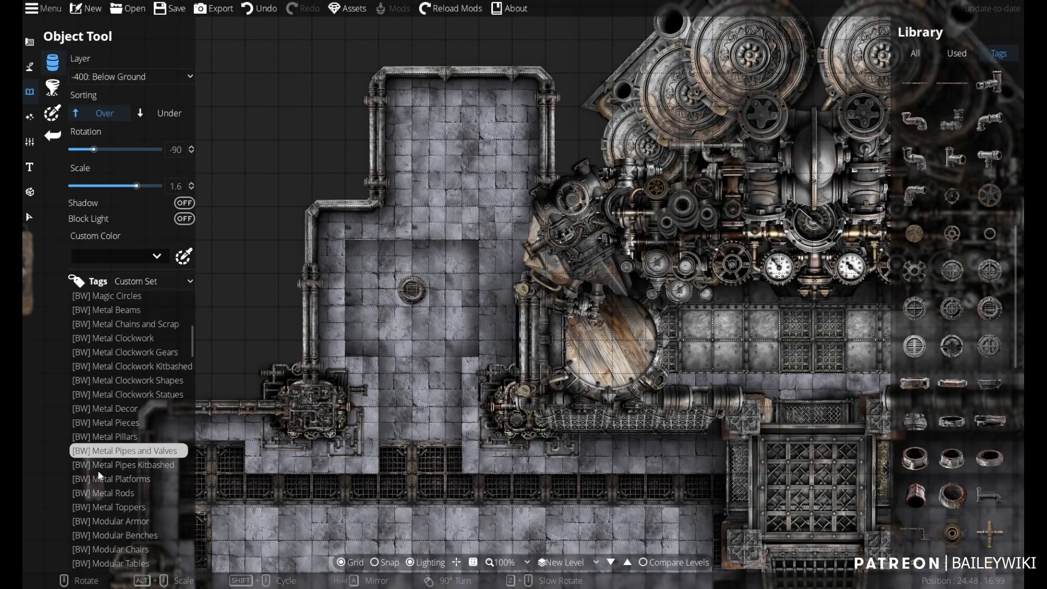
{"action": "left_click", "coordinate": [131, 465]}
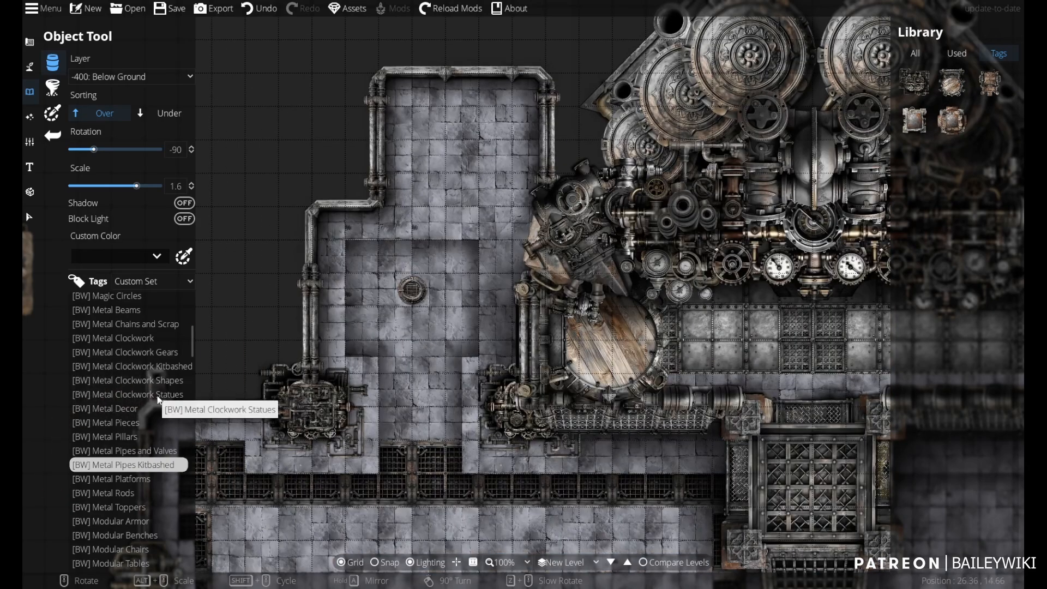
{"action": "left_click", "coordinate": [145, 367]}
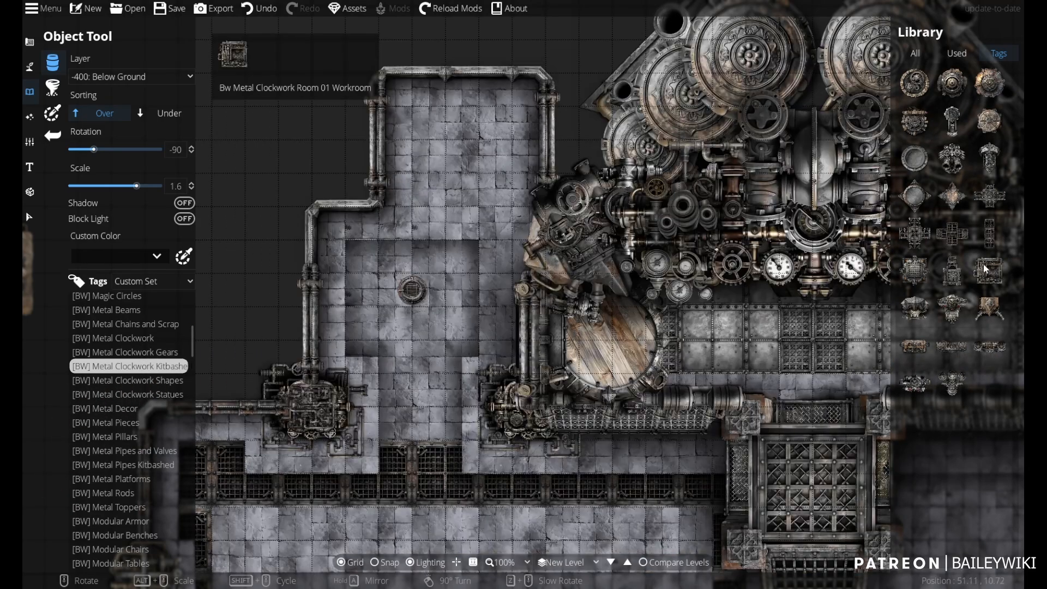
{"action": "left_click", "coordinate": [990, 271]}
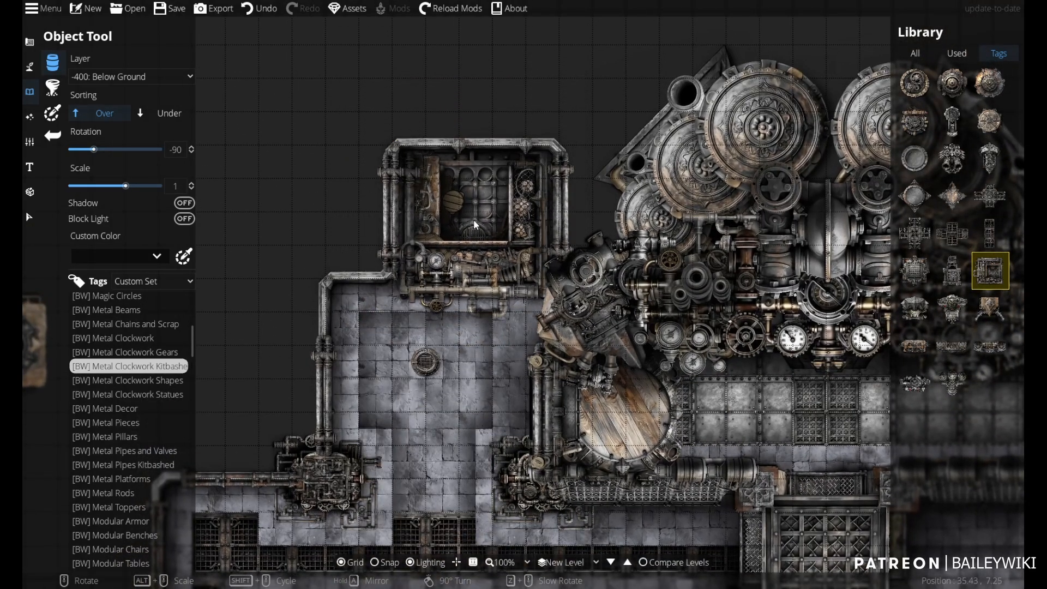
- Place the clockwork workroom inside the narrow upper end of the upper-left room, with snapping on, rotation 90 and scale 1
{"action": "scroll", "coordinate": [474, 219], "scroll_direction": "up", "scroll_amount": 4}
{"action": "right_click", "coordinate": [473, 220]}
{"action": "right_click", "coordinate": [474, 219]}
{"action": "left_click_drag", "start_coordinate": [474, 220], "coordinate": [486, 269]}
{"action": "key", "text": "s"}
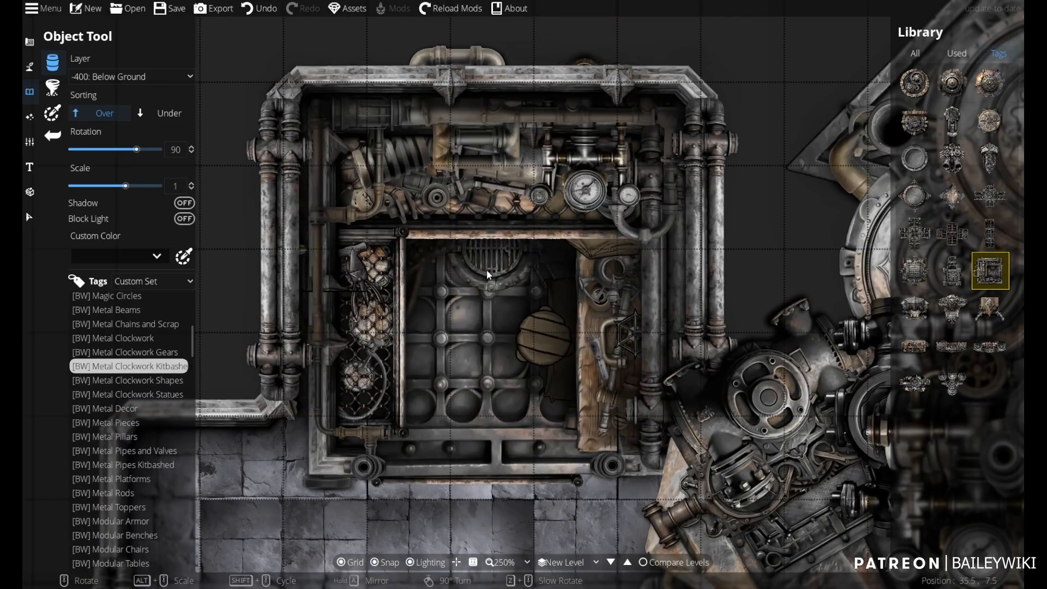
{"action": "scroll", "coordinate": [486, 267], "scroll_direction": "down", "scroll_amount": 3}
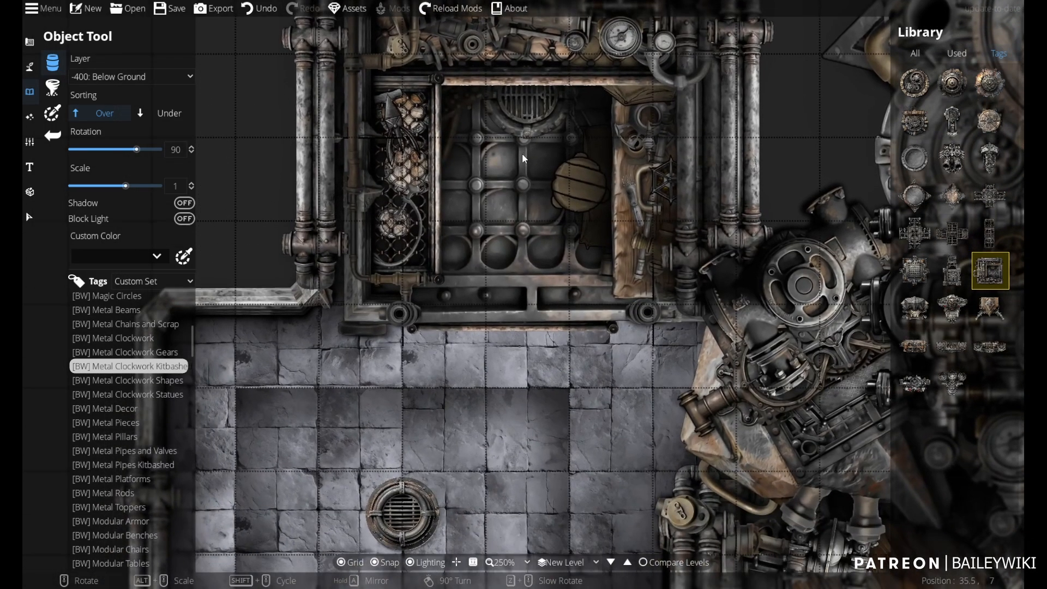
{"action": "scroll", "coordinate": [523, 264], "scroll_direction": "up", "scroll_amount": 3}
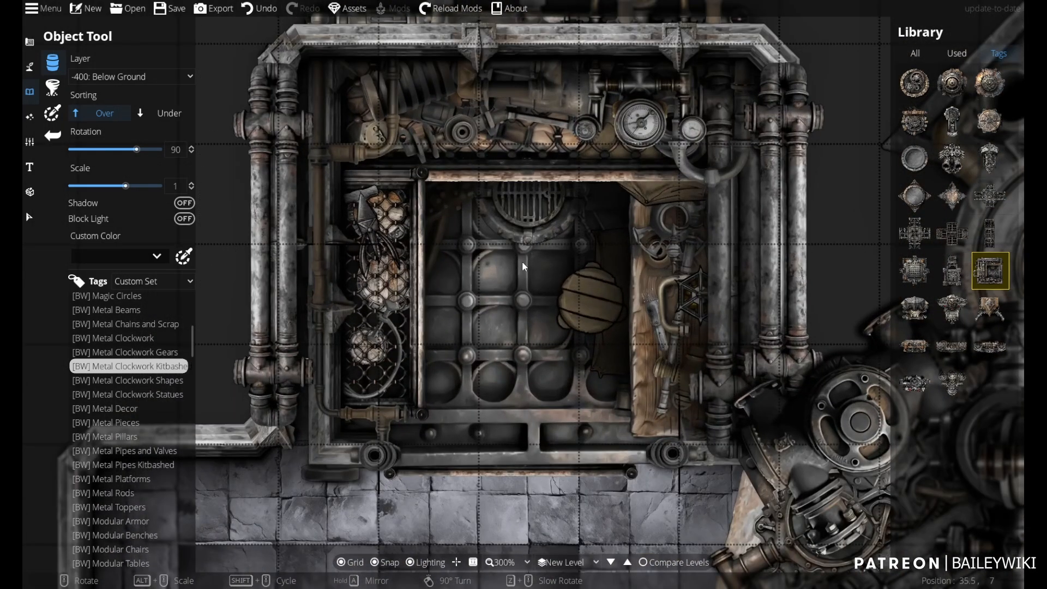
{"action": "scroll", "coordinate": [522, 261], "scroll_direction": "down", "scroll_amount": 3}
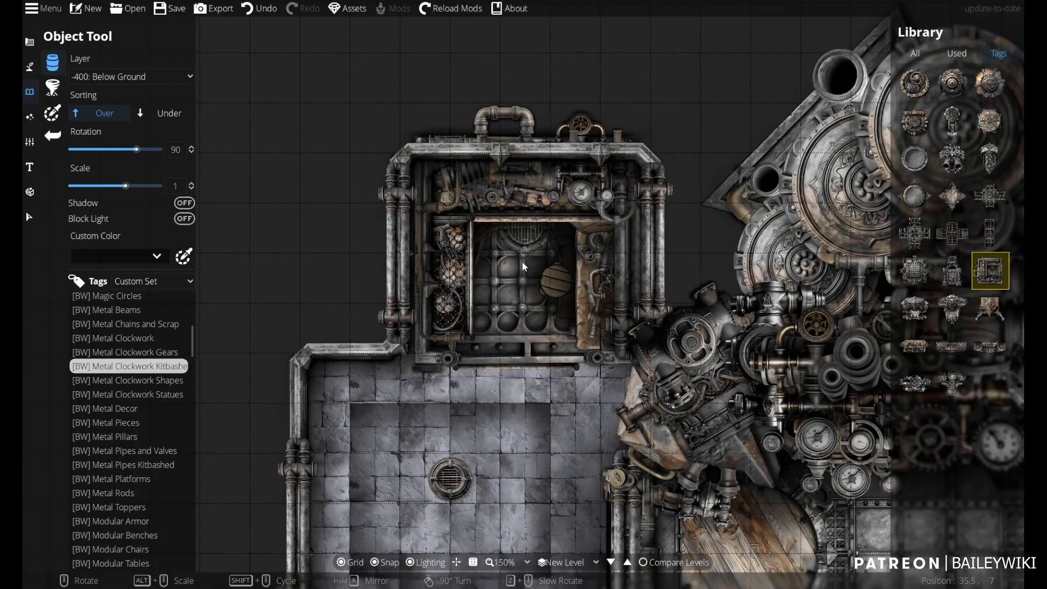
{"action": "left_click", "coordinate": [522, 261]}
{"action": "scroll", "coordinate": [544, 428], "scroll_direction": "down", "scroll_amount": 3}
{"action": "left_click_drag", "start_coordinate": [467, 549], "coordinate": [427, 428]}
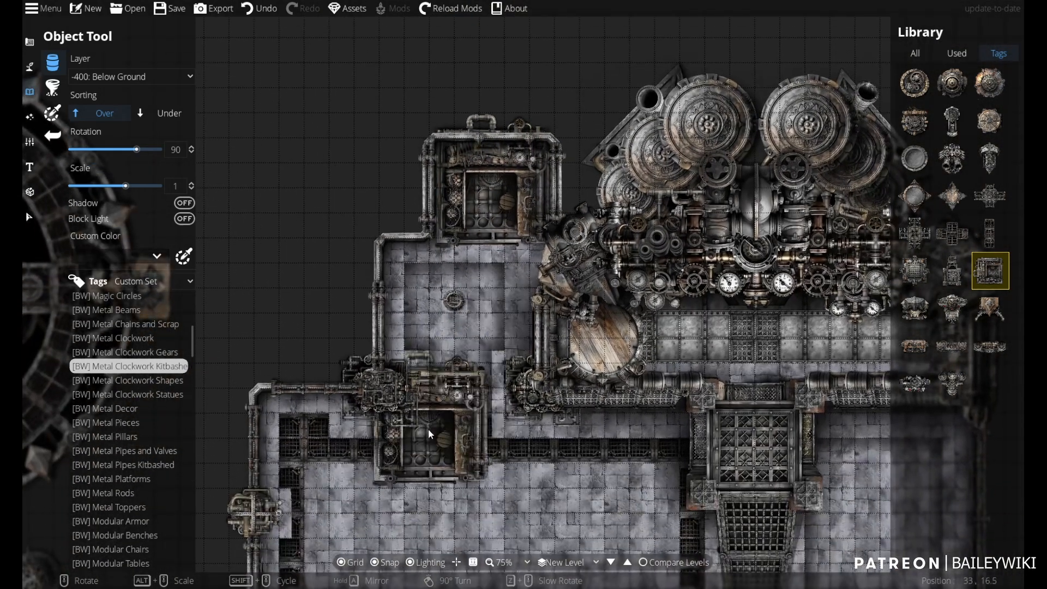
- Search the object library for "beam", choose Bw Metal Beam 03 and set its layer to 200: User Layer 2
{"action": "scroll", "coordinate": [428, 429], "scroll_direction": "up", "scroll_amount": 3}
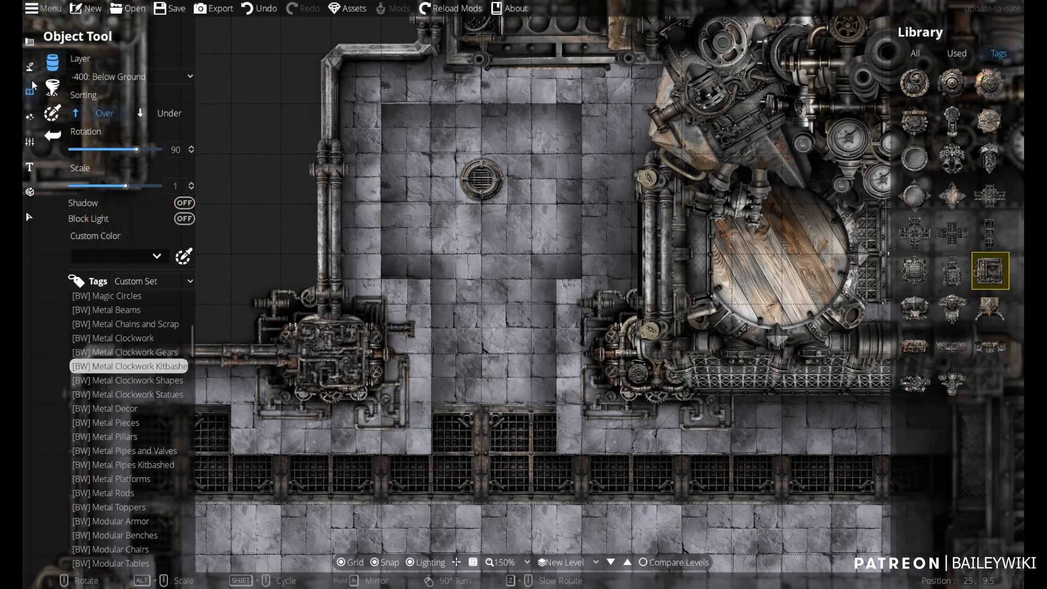
{"action": "left_click", "coordinate": [31, 86]}
{"action": "left_click", "coordinate": [94, 69]}
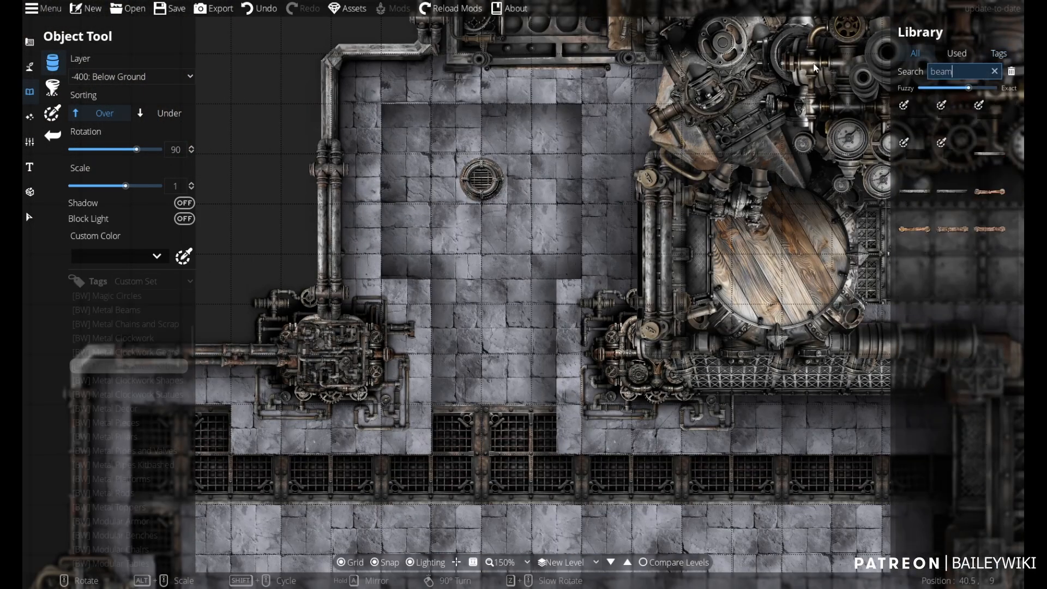
{"action": "left_click", "coordinate": [953, 191]}
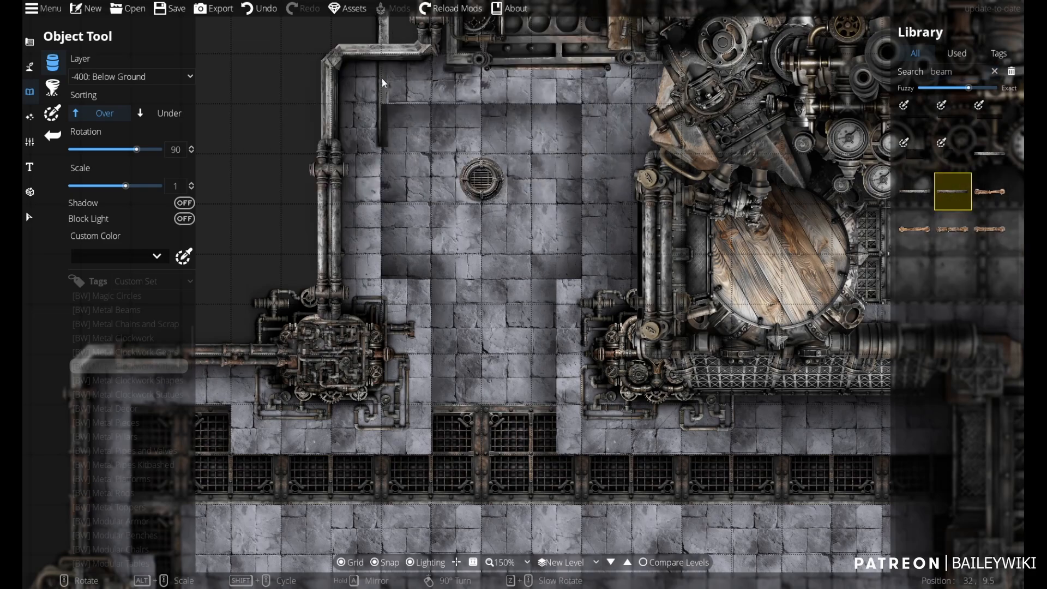
{"action": "left_click", "coordinate": [134, 76]}
{"action": "left_click", "coordinate": [145, 196]}
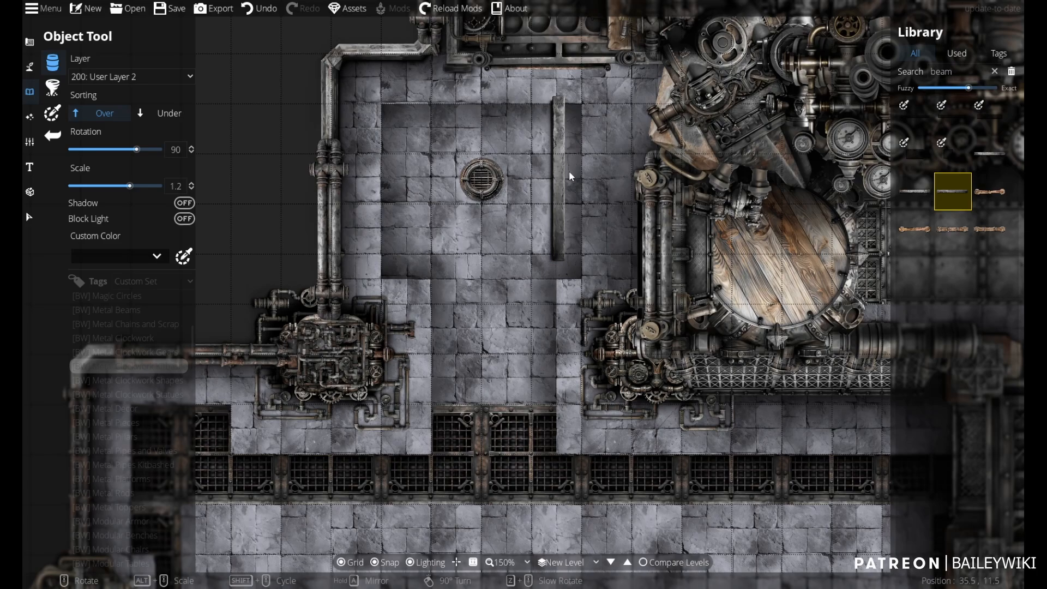
- With snapping off, place the beam diagonally in the upper-left room at rotation 135, scale 1.2, and a second beam variant beside it at rotation 140, scale 1.5
{"action": "scroll", "coordinate": [568, 171], "scroll_direction": "up", "scroll_amount": 3}
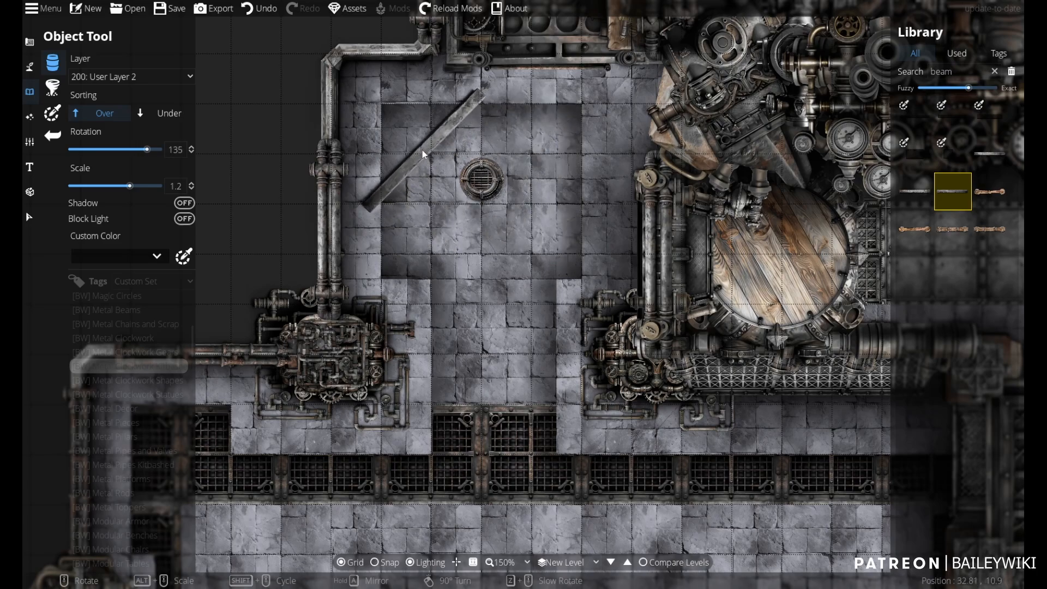
{"action": "left_click", "coordinate": [422, 154]}
{"action": "left_click", "coordinate": [916, 190]}
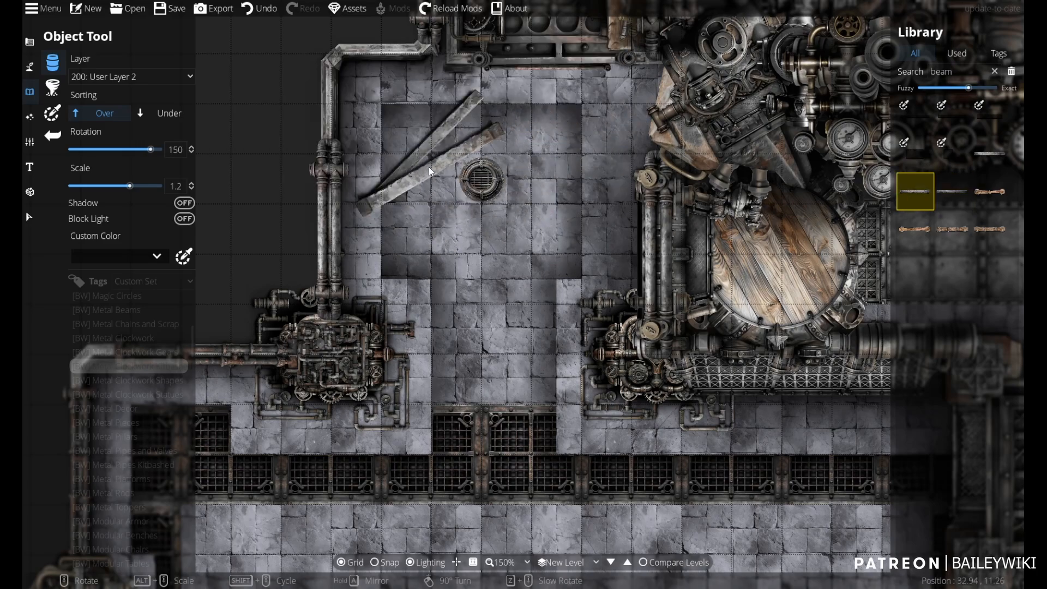
{"action": "scroll", "coordinate": [429, 167], "scroll_direction": "up", "scroll_amount": 3, "text": "alt"}
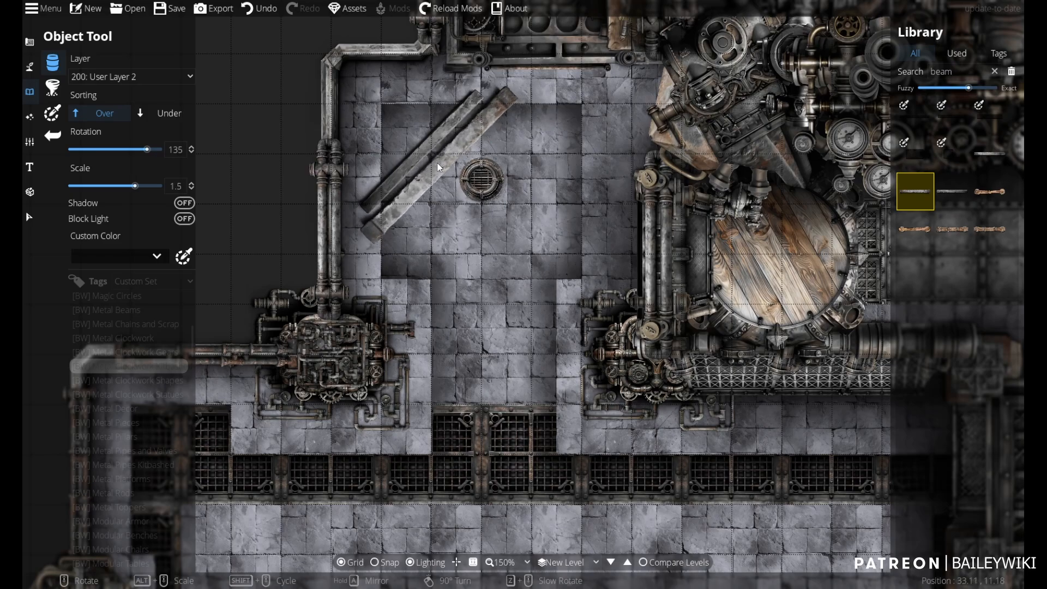
{"action": "scroll", "coordinate": [441, 159], "scroll_direction": "up", "scroll_amount": 1}
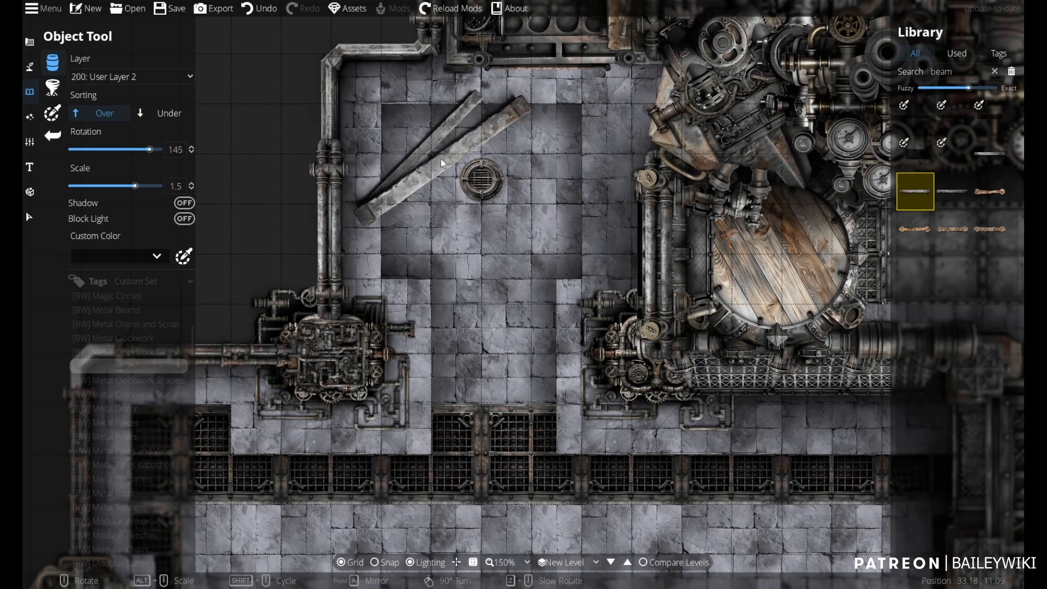
{"action": "left_click", "coordinate": [433, 164]}
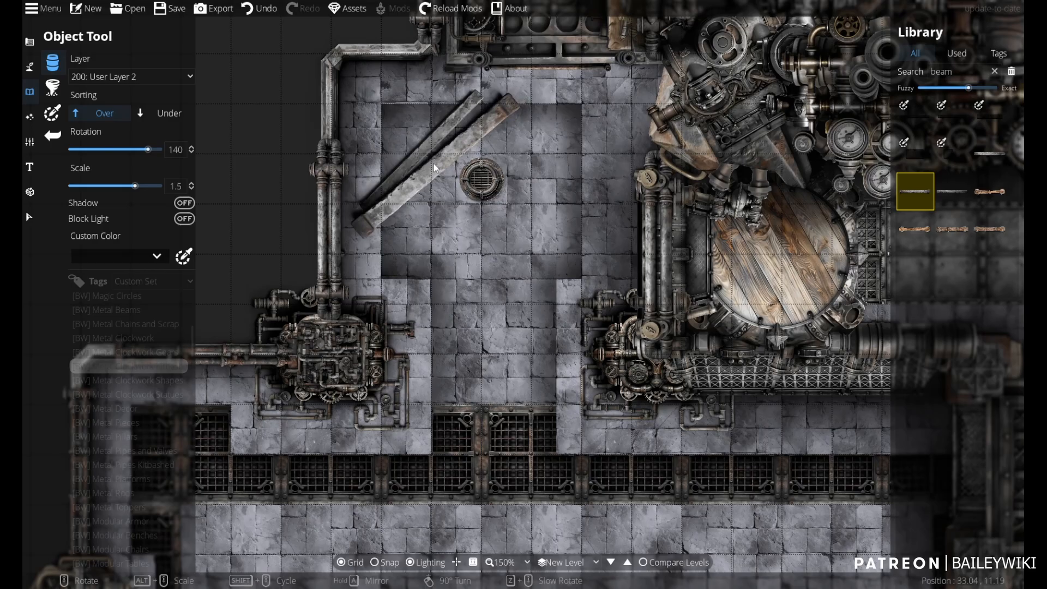
- Place a third metal beam variant across the two diagonal beams at rotation 85 and scale 1.5
{"action": "scroll", "coordinate": [428, 302], "scroll_direction": "down", "scroll_amount": 2}
{"action": "scroll", "coordinate": [427, 301], "scroll_direction": "up", "scroll_amount": 2}
{"action": "scroll", "coordinate": [431, 289], "scroll_direction": "down", "scroll_amount": 12}
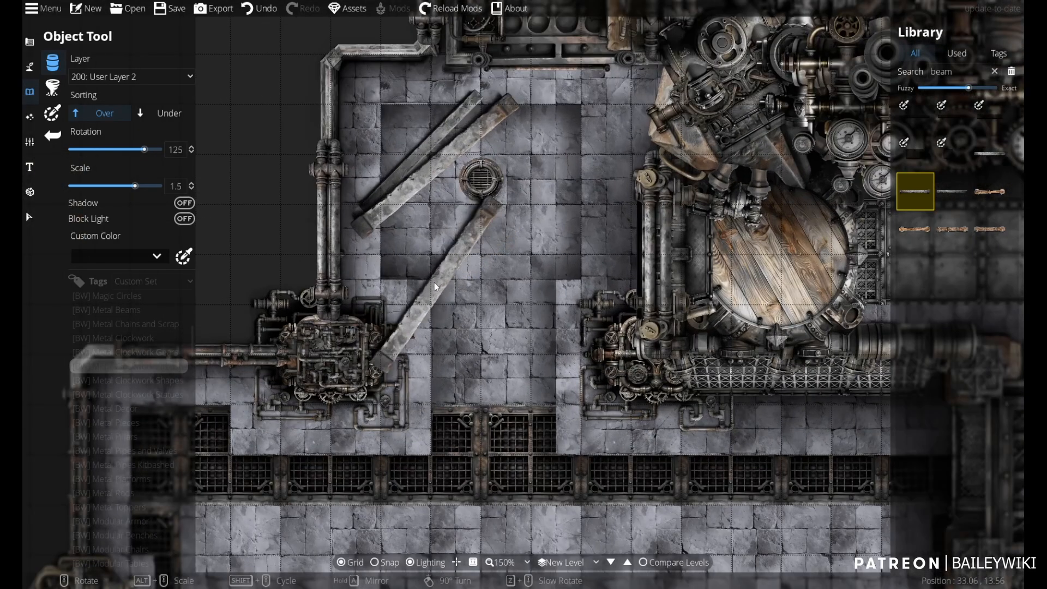
{"action": "mouse_move", "coordinate": [947, 192]}
{"action": "left_click", "coordinate": [991, 147]}
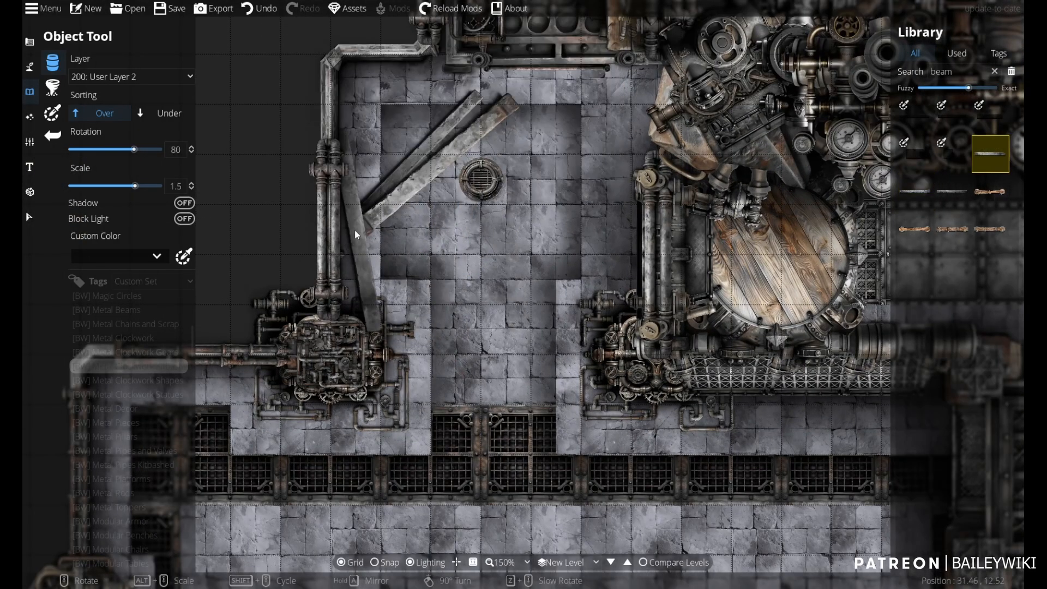
{"action": "scroll", "coordinate": [398, 193], "scroll_direction": "up", "scroll_amount": 1}
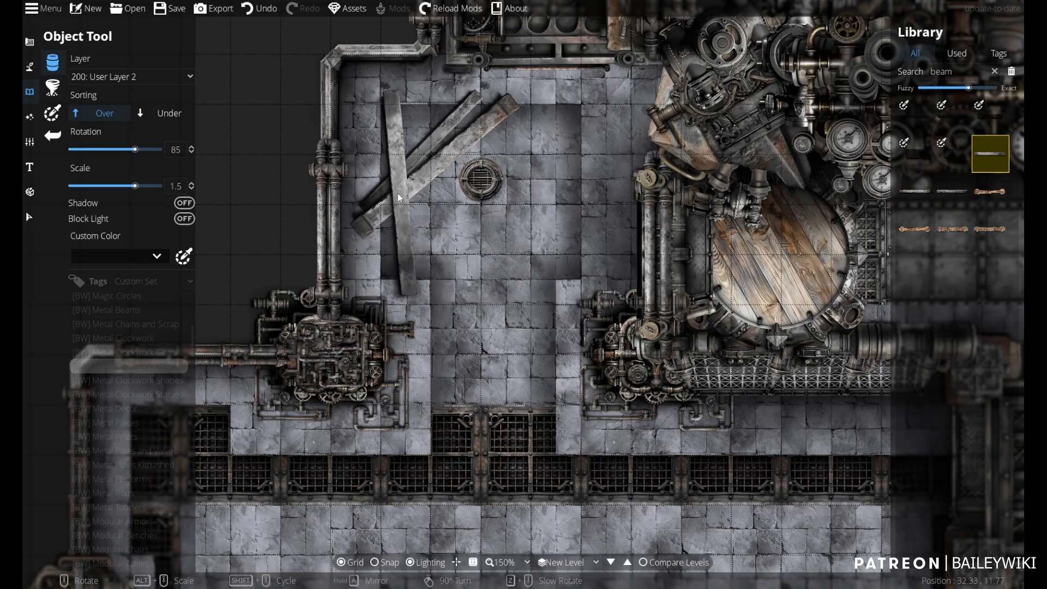
{"action": "left_click", "coordinate": [398, 193]}
- Place the same beam on the right side of the upper-left room, beyond the drain, at rotation 70 and scale 1.5
{"action": "scroll", "coordinate": [462, 256], "scroll_direction": "down", "scroll_amount": 1}
{"action": "scroll", "coordinate": [462, 256], "scroll_direction": "down", "scroll_amount": 1}
{"action": "left_click_drag", "start_coordinate": [490, 335], "coordinate": [483, 404]}
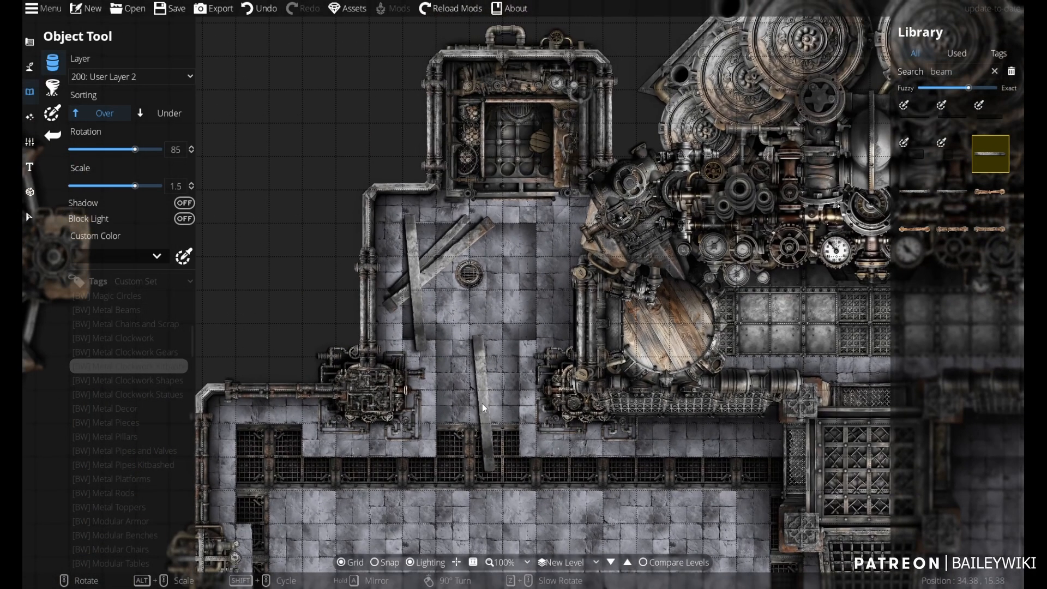
{"action": "scroll", "coordinate": [474, 391], "scroll_direction": "up", "scroll_amount": 2}
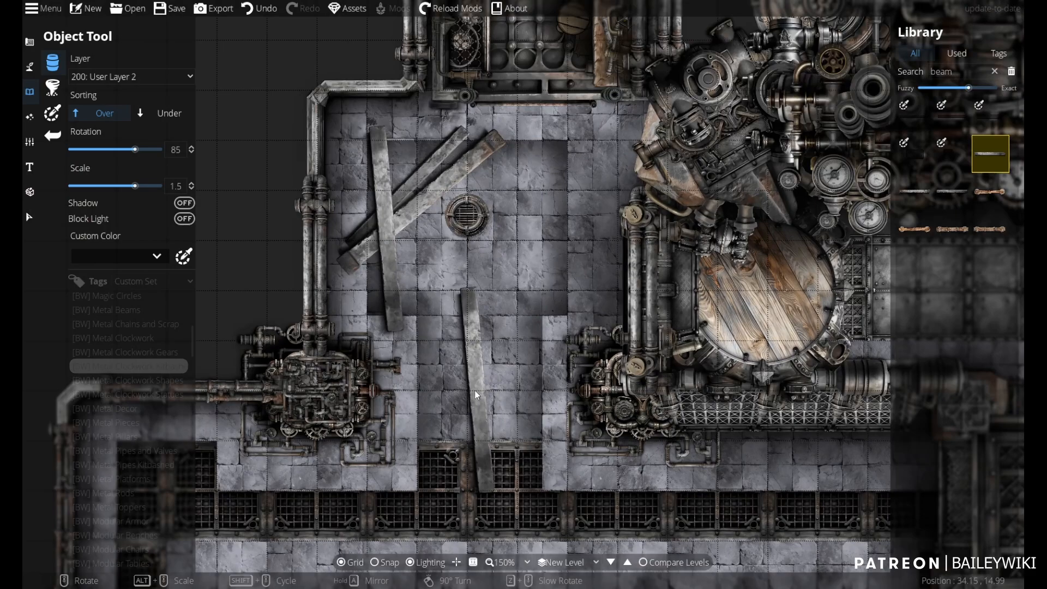
{"action": "scroll", "coordinate": [564, 224], "scroll_direction": "down", "scroll_amount": 3}
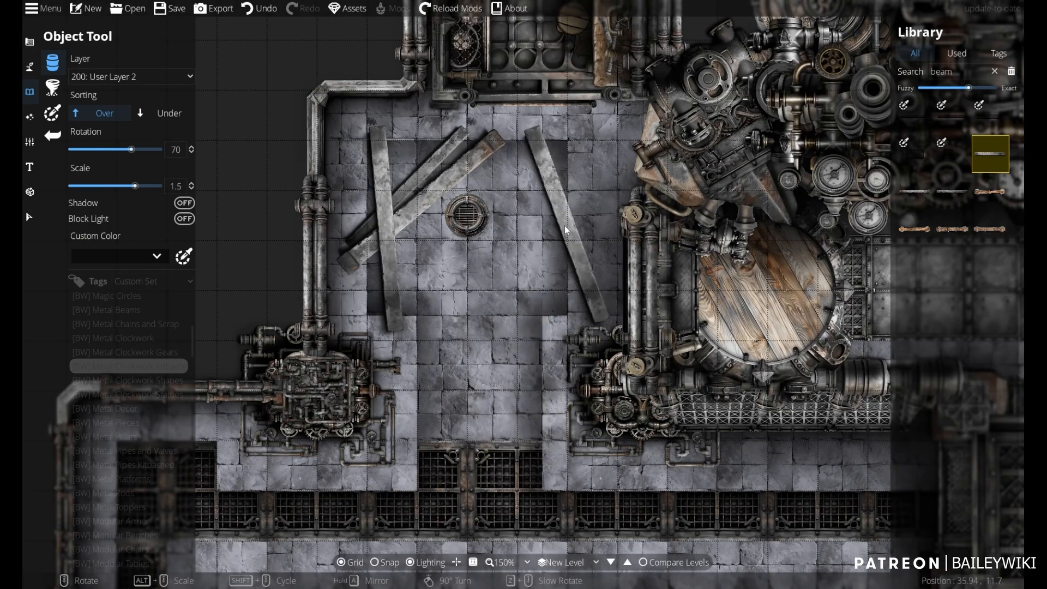
{"action": "left_click", "coordinate": [556, 202]}
- Place Bw Metal Beam 03 across the slanted beam right of the drain at rotation 90 and scale 1.5
{"action": "left_click", "coordinate": [952, 191]}
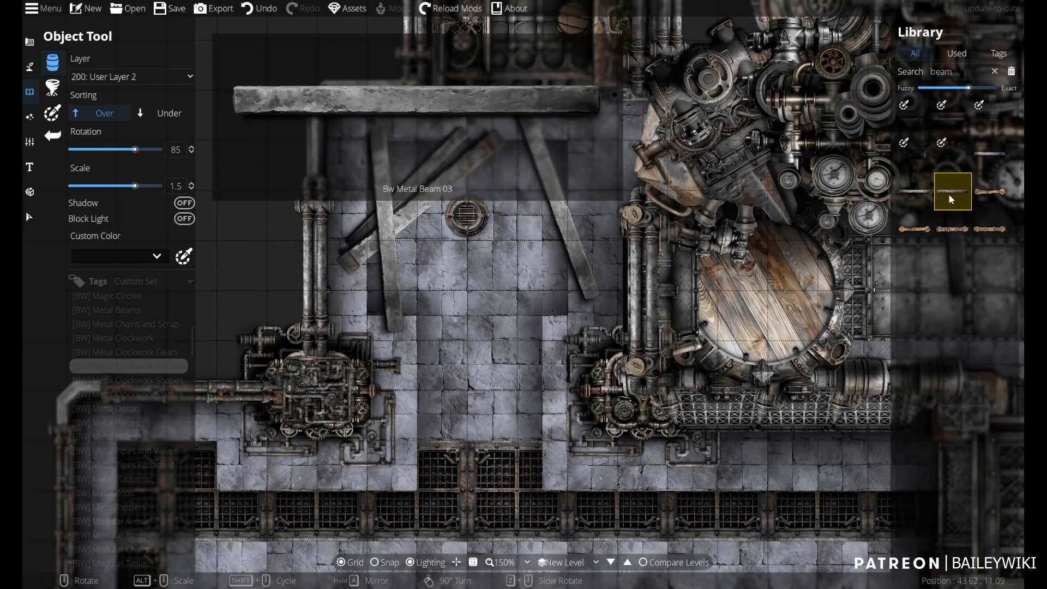
{"action": "scroll", "coordinate": [553, 226], "scroll_direction": "up", "scroll_amount": 3}
{"action": "scroll", "coordinate": [551, 227], "scroll_direction": "up", "scroll_amount": 1}
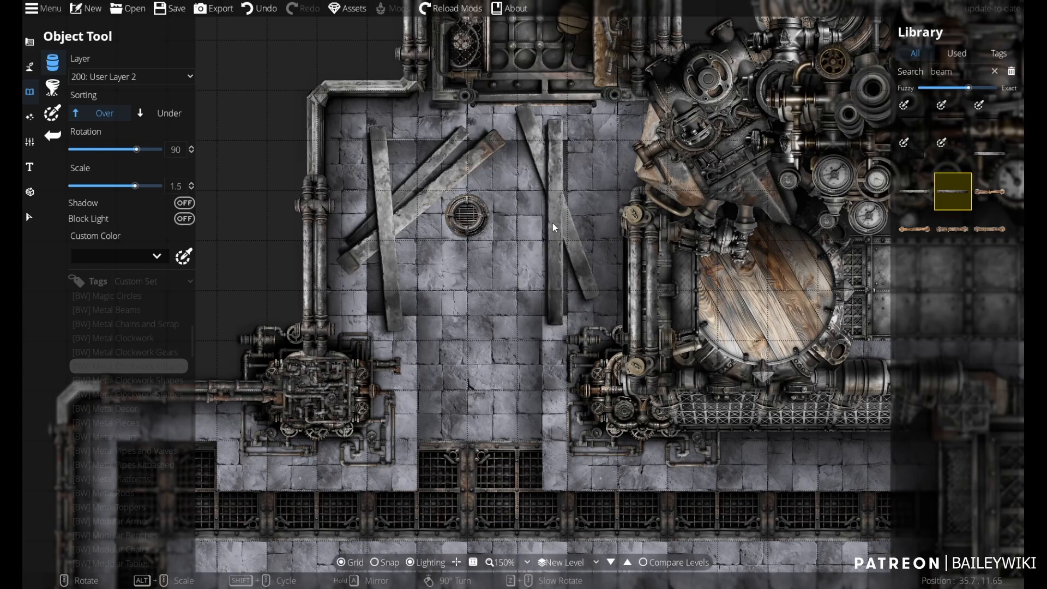
{"action": "scroll", "coordinate": [552, 224], "scroll_direction": "up", "scroll_amount": 3}
{"action": "scroll", "coordinate": [682, 300], "scroll_direction": "down", "scroll_amount": 4}
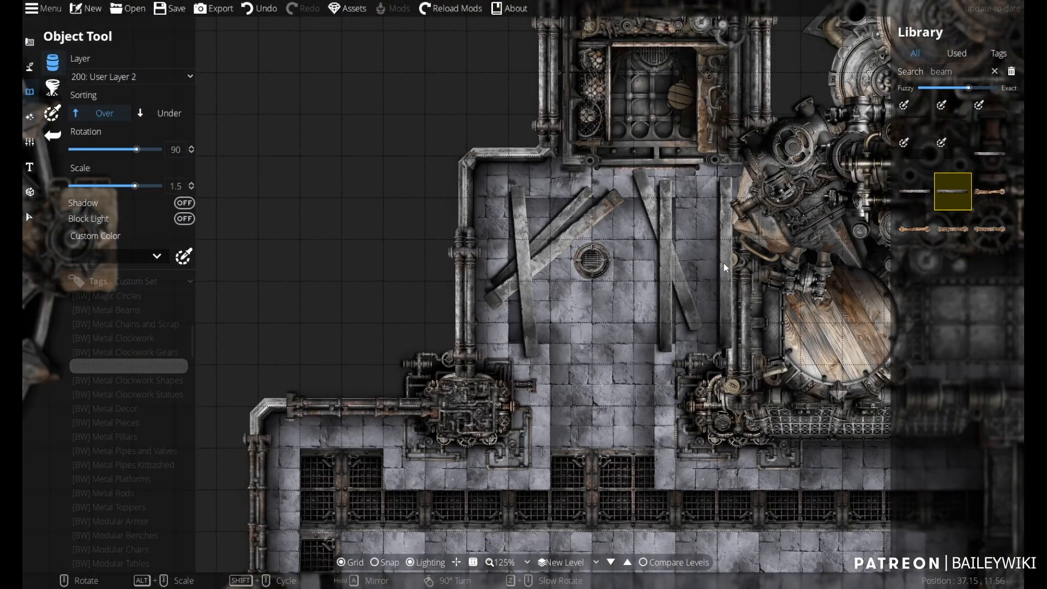
{"action": "left_click_drag", "start_coordinate": [557, 253], "coordinate": [471, 102]}
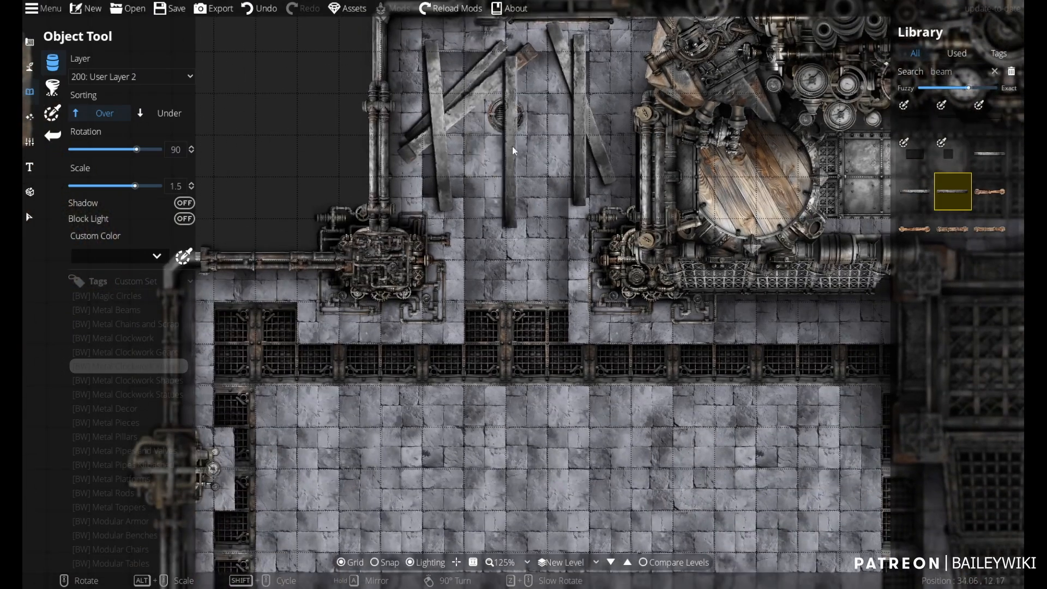
{"action": "left_click_drag", "start_coordinate": [525, 174], "coordinate": [576, 262]}
{"action": "scroll", "coordinate": [576, 263], "scroll_direction": "down", "scroll_amount": 2}
{"action": "scroll", "coordinate": [576, 261], "scroll_direction": "down", "scroll_amount": 1}
{"action": "scroll", "coordinate": [614, 365], "scroll_direction": "up", "scroll_amount": 3}
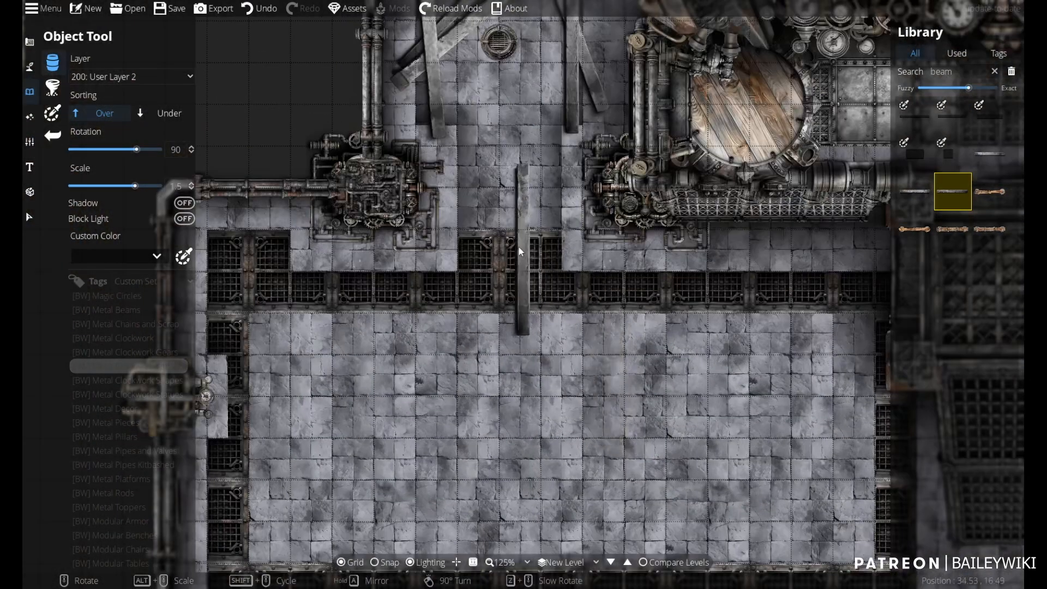
- Edit the points of the shadow path on the passage's right side, removing surplus points and moving its straight inner edge half a square left
{"action": "left_click_drag", "start_coordinate": [519, 247], "coordinate": [559, 367]}
{"action": "left_click", "coordinate": [30, 61]}
{"action": "left_click", "coordinate": [100, 140]}
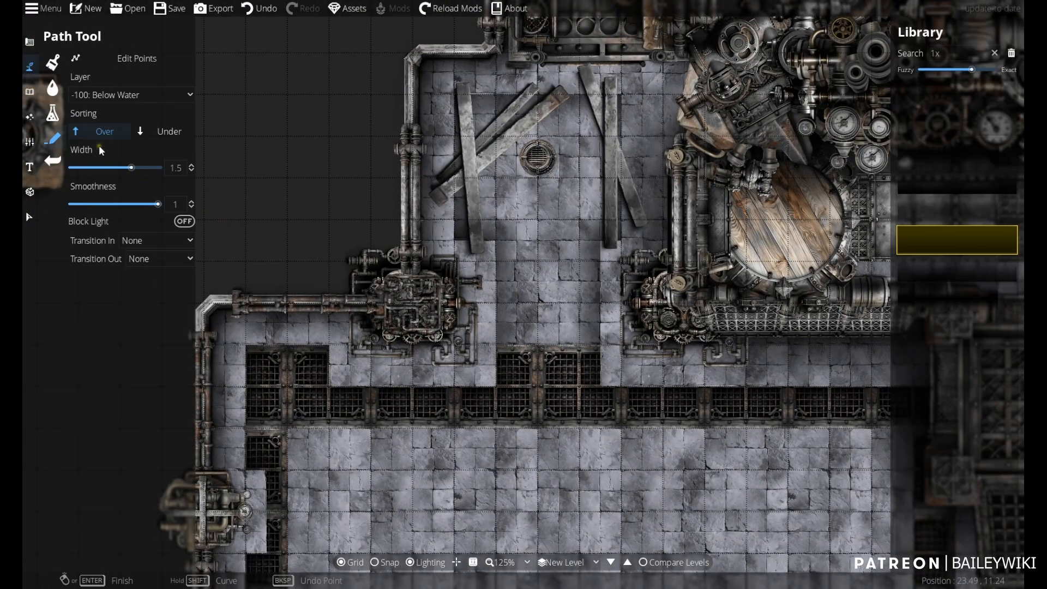
{"action": "left_click", "coordinate": [129, 57]}
{"action": "scroll", "coordinate": [639, 245], "scroll_direction": "up", "scroll_amount": 3}
{"action": "left_click", "coordinate": [682, 243]}
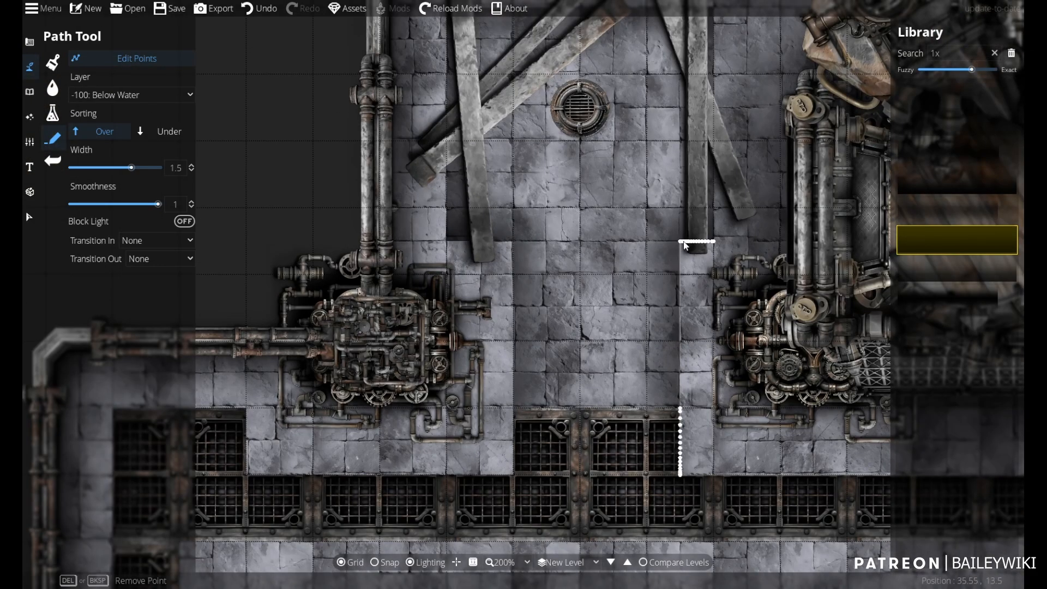
{"action": "left_click_drag", "start_coordinate": [685, 245], "coordinate": [653, 237]}
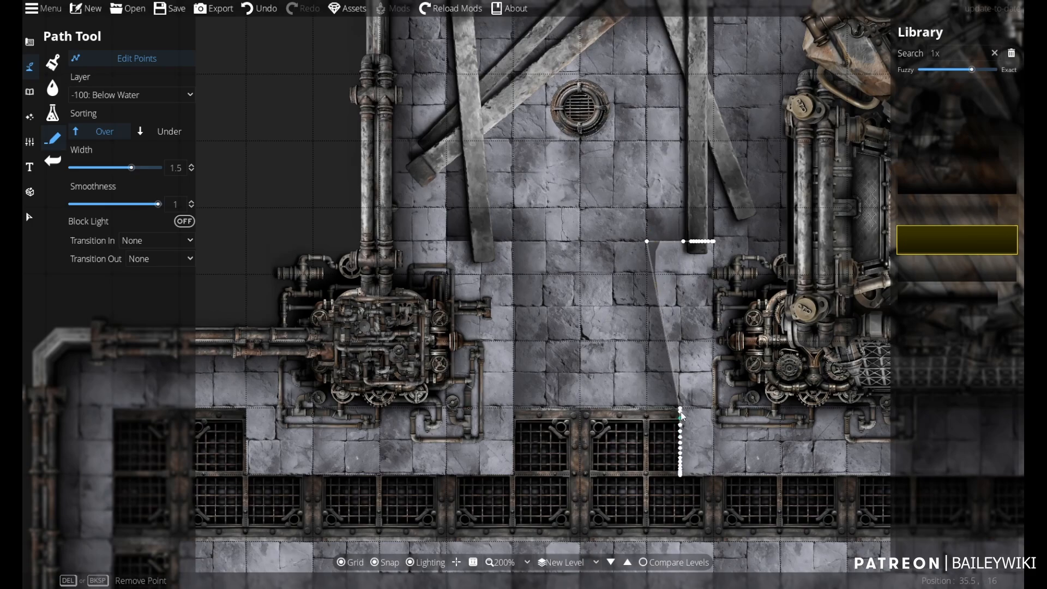
{"action": "left_click_drag", "start_coordinate": [684, 453], "coordinate": [686, 442]}
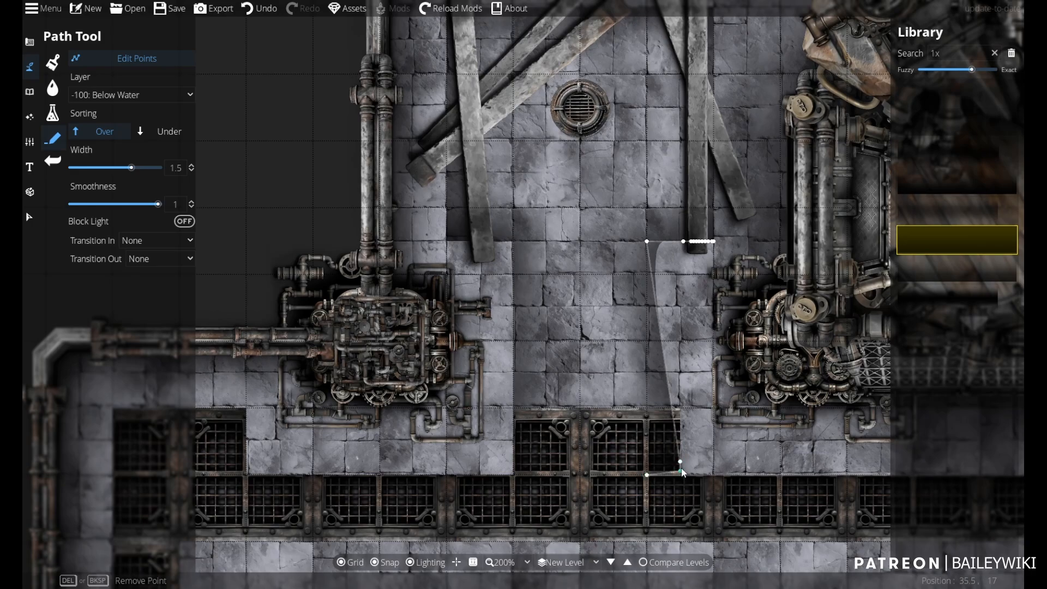
{"action": "key", "text": "Delete"}
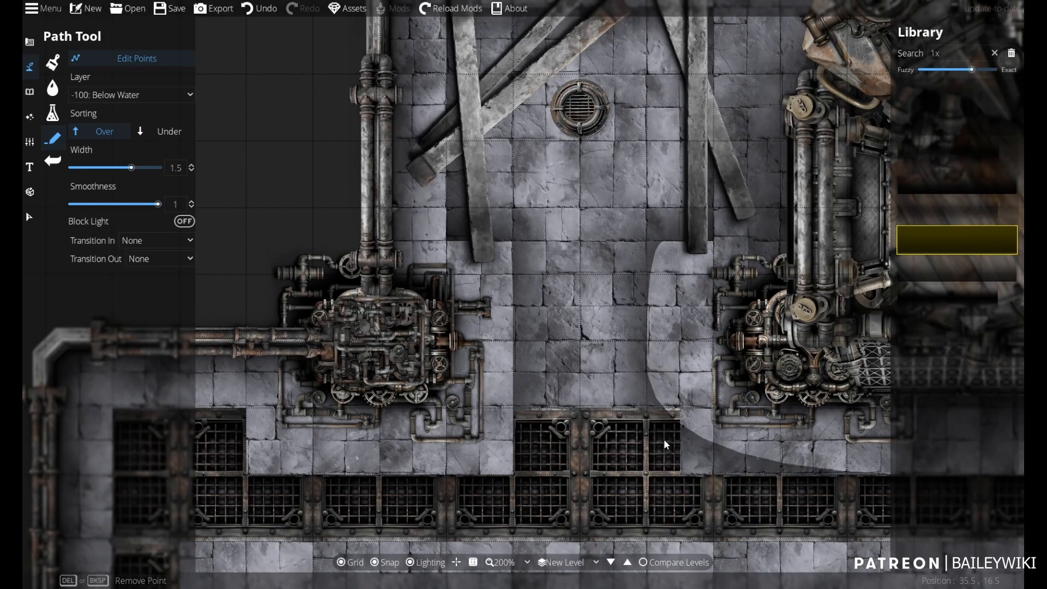
{"action": "left_click_drag", "start_coordinate": [648, 364], "coordinate": [653, 472]}
{"action": "left_click_drag", "start_coordinate": [647, 396], "coordinate": [650, 300]}
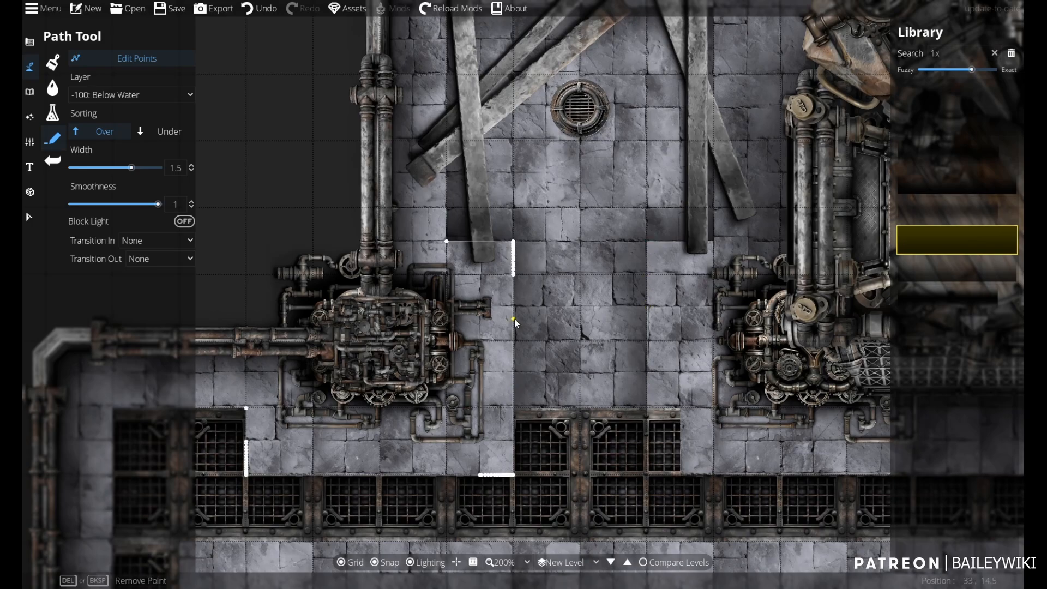
{"action": "key", "text": "s"}
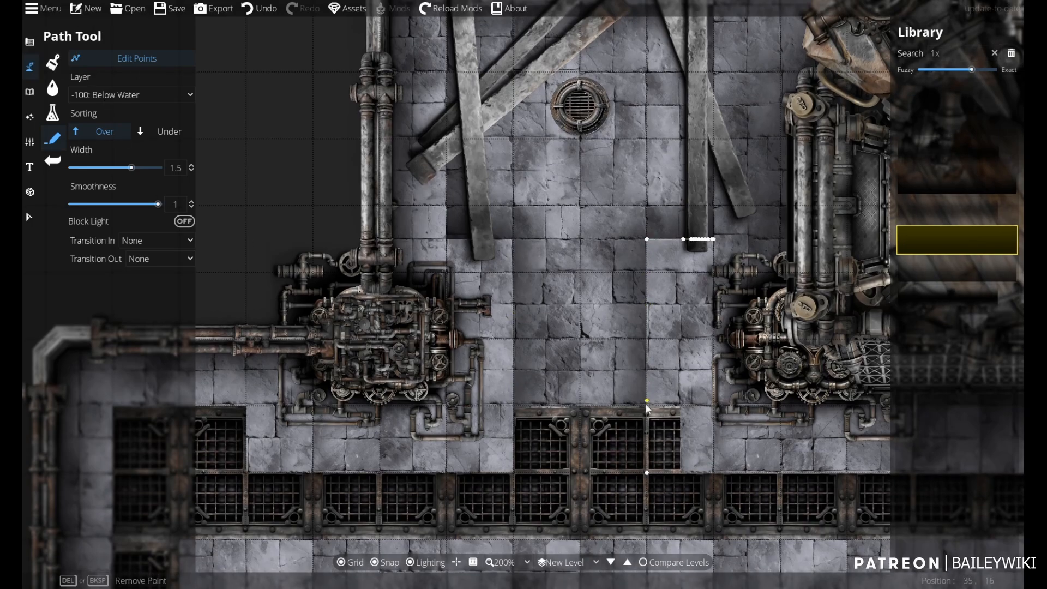
- Narrow the grate pattern patch at the passage's lower end to two squares, flush with the shadow edge, using the Pattern Shape Tool
{"action": "left_click", "coordinate": [29, 43]}
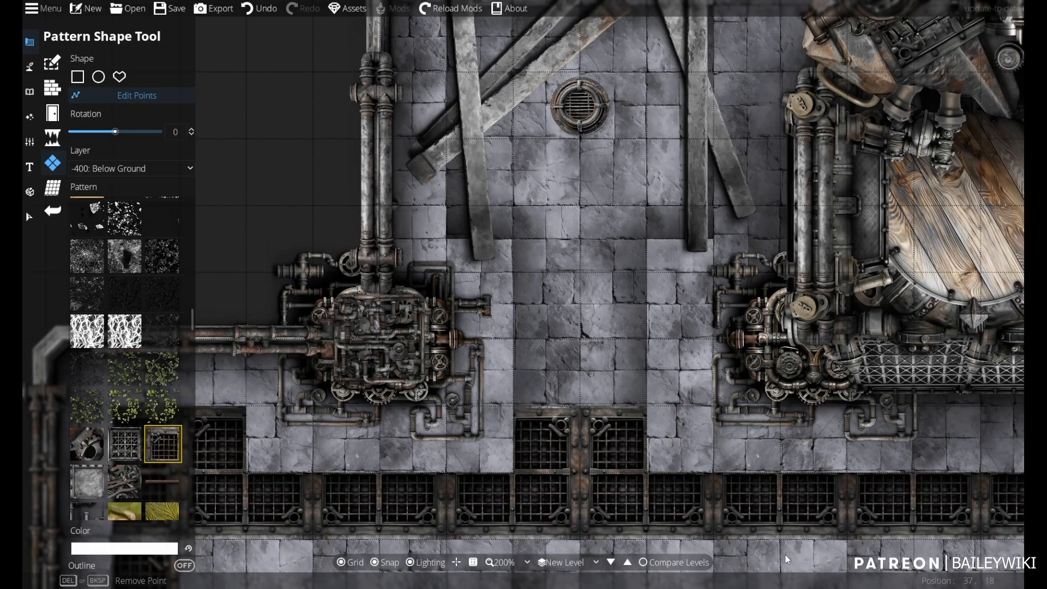
{"action": "scroll", "coordinate": [562, 351], "scroll_direction": "down", "scroll_amount": 2}
{"action": "scroll", "coordinate": [562, 351], "scroll_direction": "up", "scroll_amount": 3}
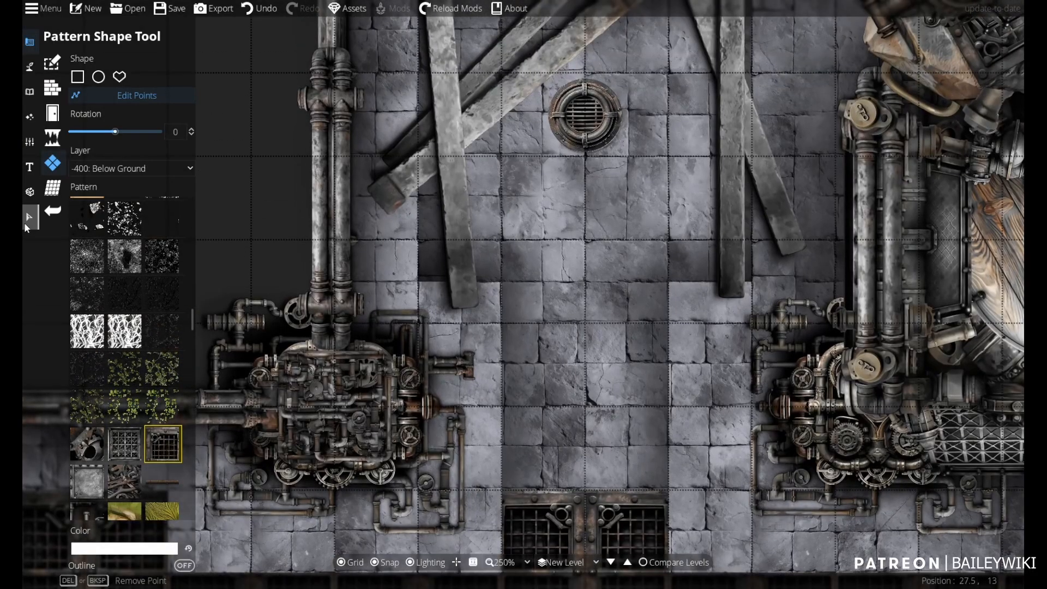
- Move the clockwork machine at the passage's left side about half a square to the left and deselect it
{"action": "left_click", "coordinate": [26, 224]}
{"action": "scroll", "coordinate": [299, 237], "scroll_direction": "down", "scroll_amount": 3}
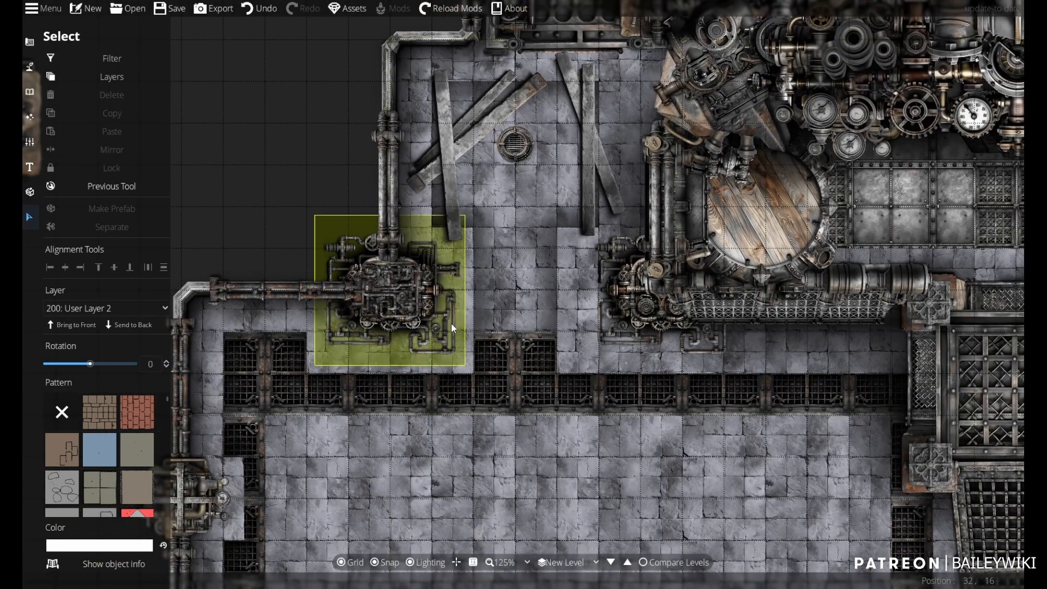
{"action": "left_click_drag", "start_coordinate": [450, 323], "coordinate": [407, 285]}
{"action": "right_click", "coordinate": [458, 306]}
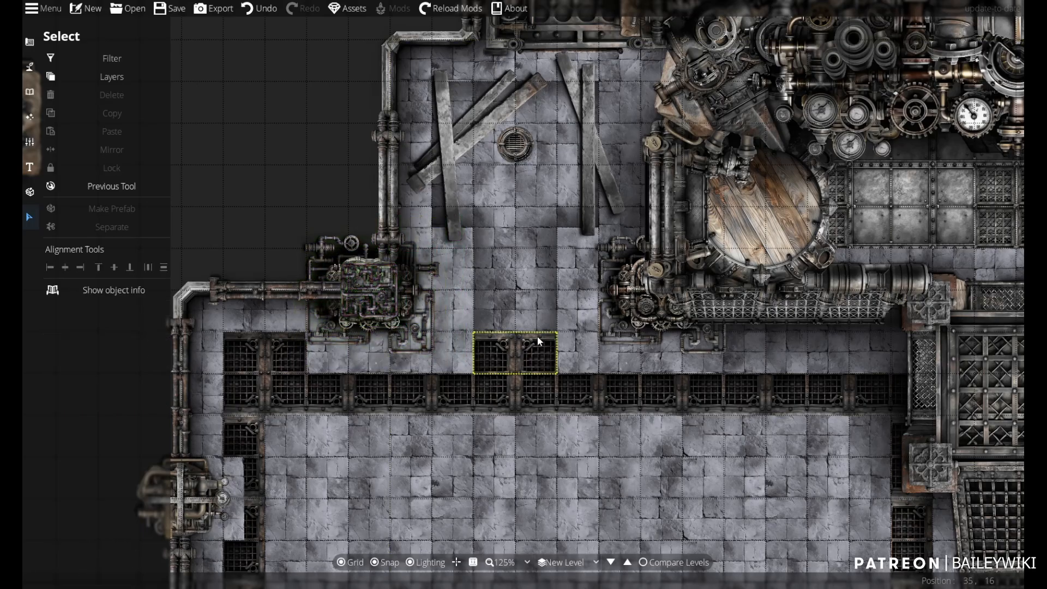
- Set the Path Tool to Fade for transition in and out, drawing on layer -400: Below Ground
{"action": "left_click_drag", "start_coordinate": [533, 457], "coordinate": [566, 537]}
{"action": "scroll", "coordinate": [585, 279], "scroll_direction": "up", "scroll_amount": 2}
{"action": "scroll", "coordinate": [585, 280], "scroll_direction": "down", "scroll_amount": 2}
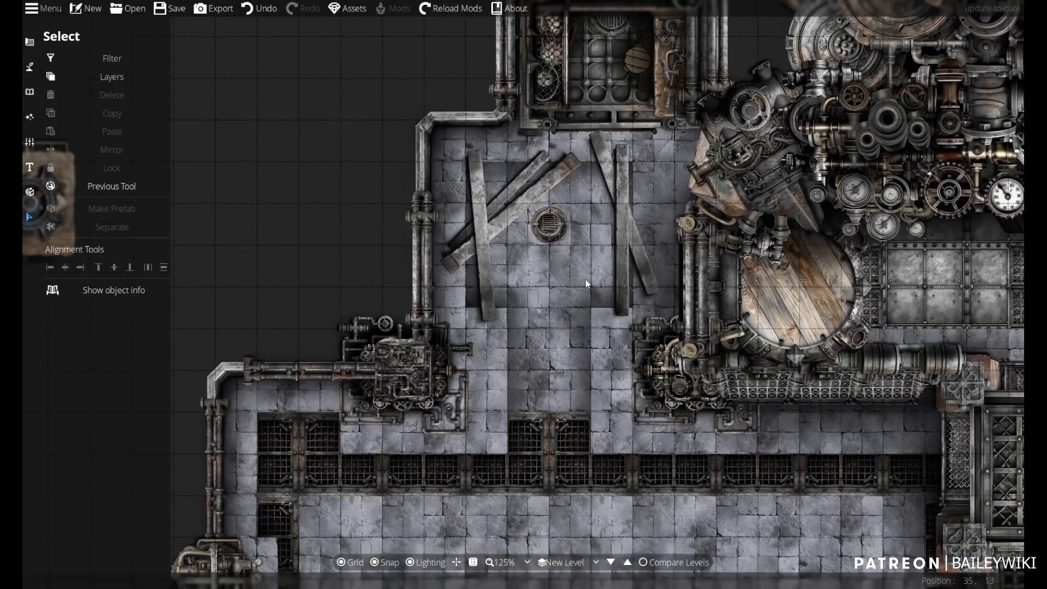
{"action": "scroll", "coordinate": [585, 279], "scroll_direction": "up", "scroll_amount": 2}
{"action": "left_click", "coordinate": [29, 69]}
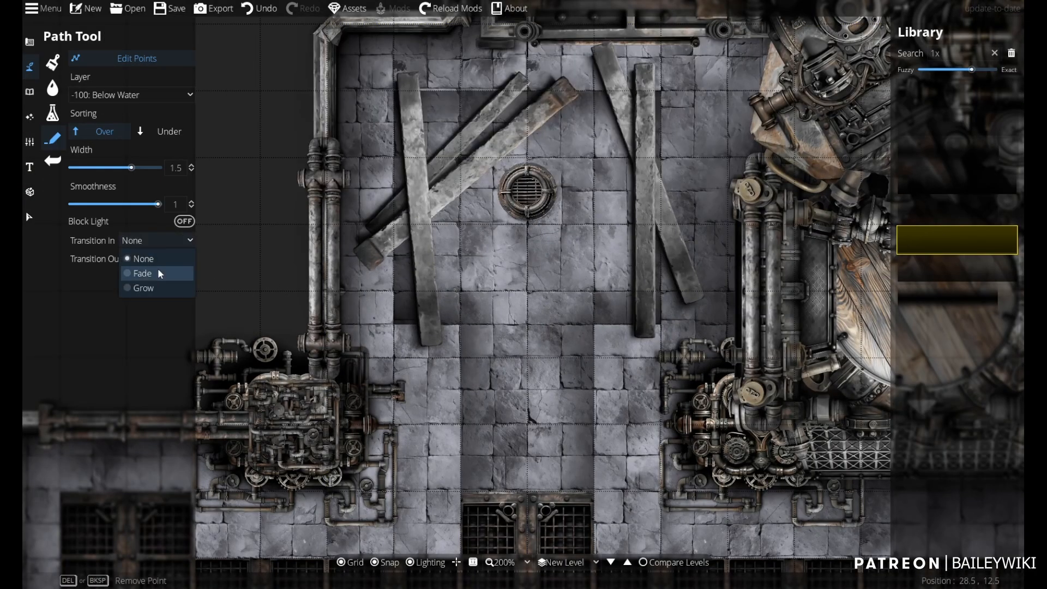
{"action": "left_click", "coordinate": [158, 273]}
{"action": "left_click", "coordinate": [162, 260]}
{"action": "left_click", "coordinate": [160, 293]}
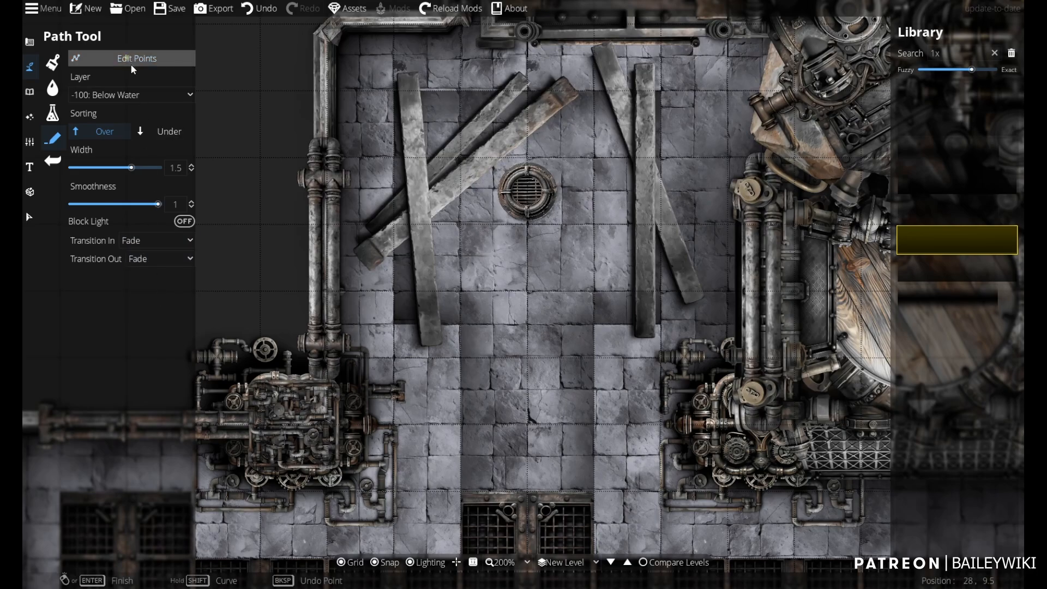
{"action": "left_click", "coordinate": [132, 95]}
{"action": "left_click", "coordinate": [130, 110]}
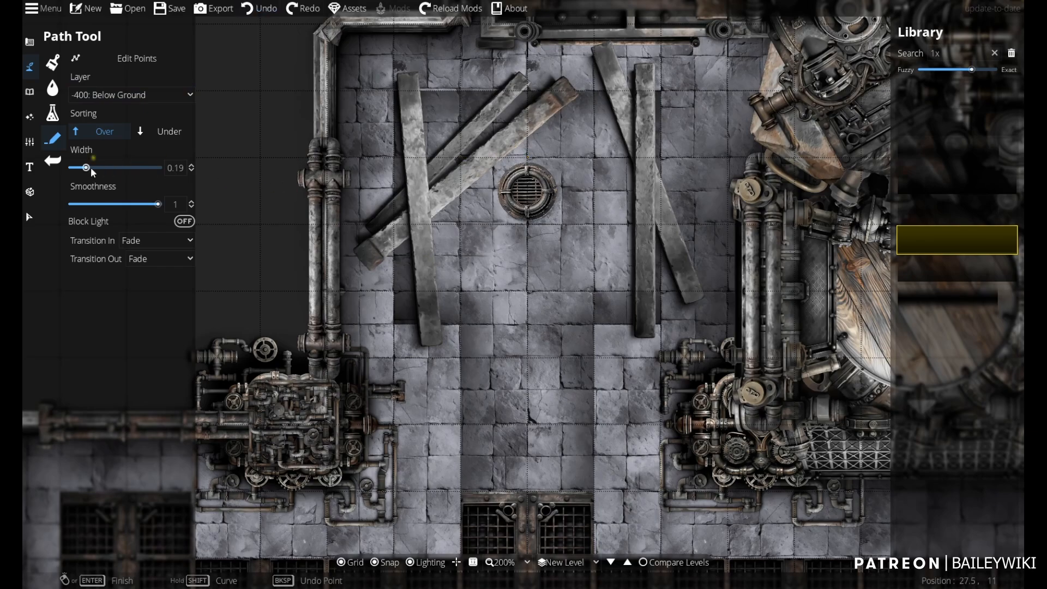
- Try a fading shadow path at width 1.67 across the beam room's floor and undo it
{"action": "left_click_drag", "start_coordinate": [844, 282], "coordinate": [874, 309]}
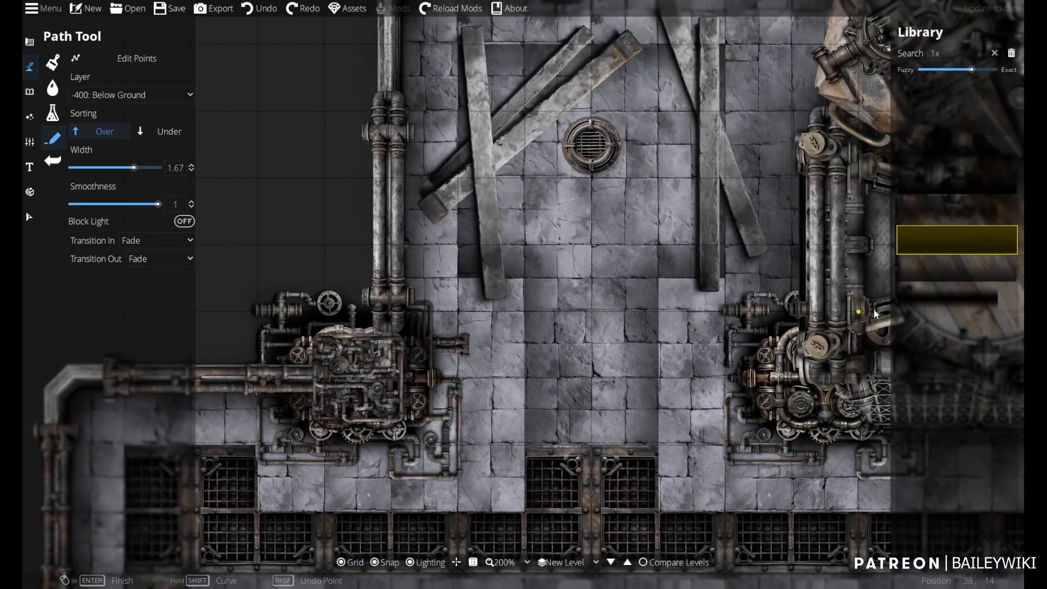
{"action": "left_click", "coordinate": [559, 278]}
{"action": "right_click", "coordinate": [631, 145]}
{"action": "key", "text": "ctrl+z"}
- Choose BW Full Shadow 1x 050 as the path texture, reduce the width to 0.43 and turn off snapping
{"action": "left_click_drag", "start_coordinate": [855, 369], "coordinate": [925, 296]}
{"action": "left_click", "coordinate": [956, 208]}
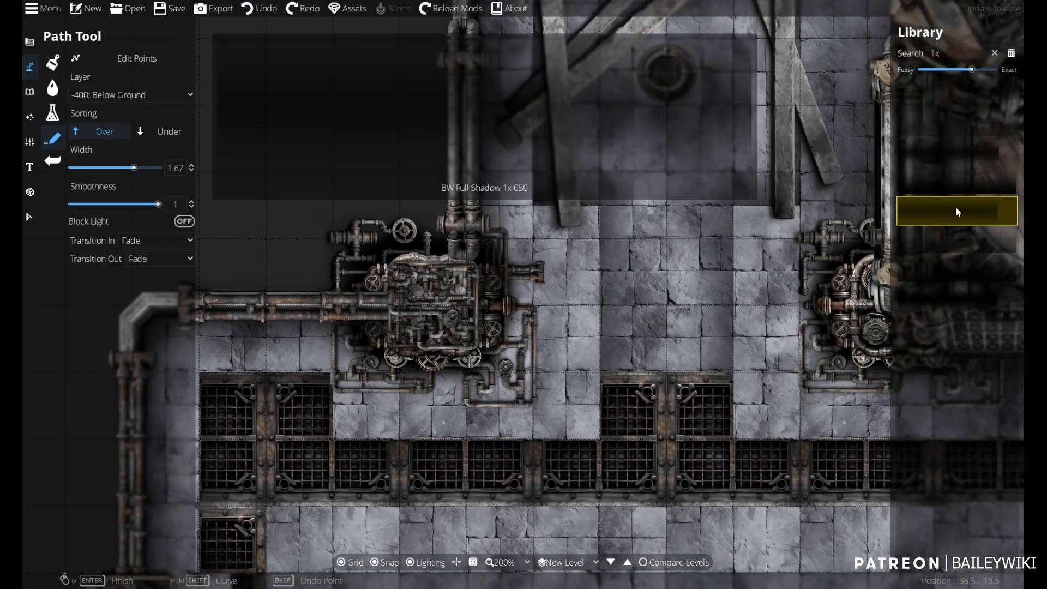
{"action": "left_click_drag", "start_coordinate": [530, 212], "coordinate": [390, 447]}
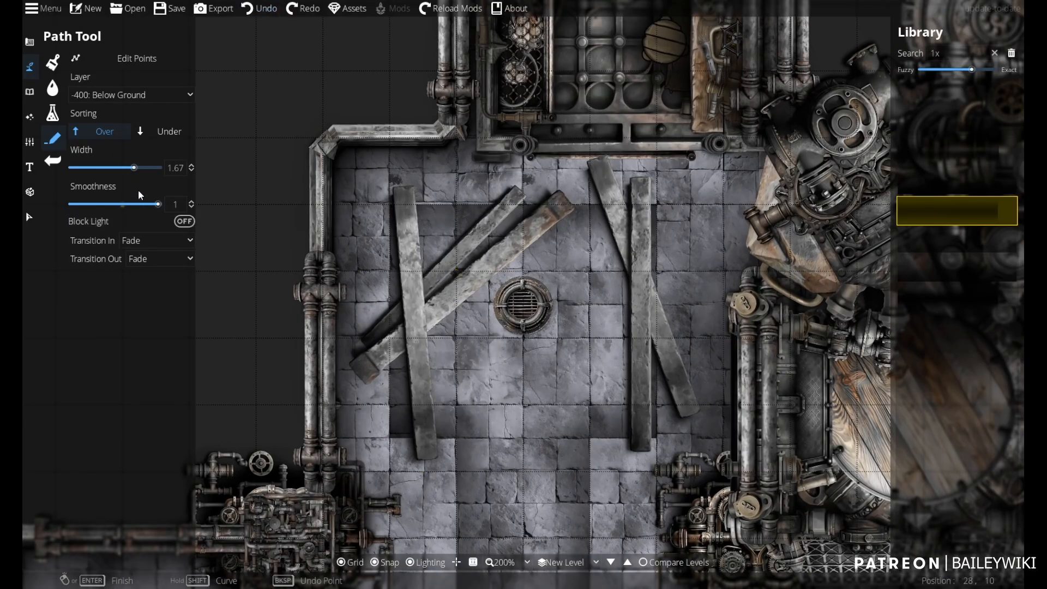
{"action": "left_click", "coordinate": [430, 214]}
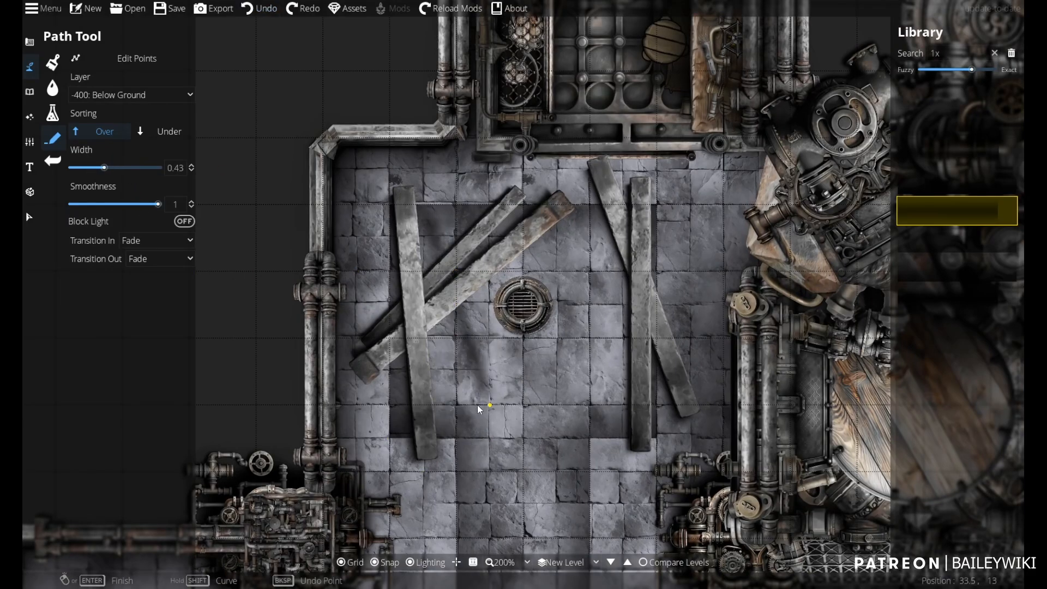
{"action": "key", "text": "s"}
{"action": "right_click", "coordinate": [479, 423]}
{"action": "key", "text": "ctrl+z"}
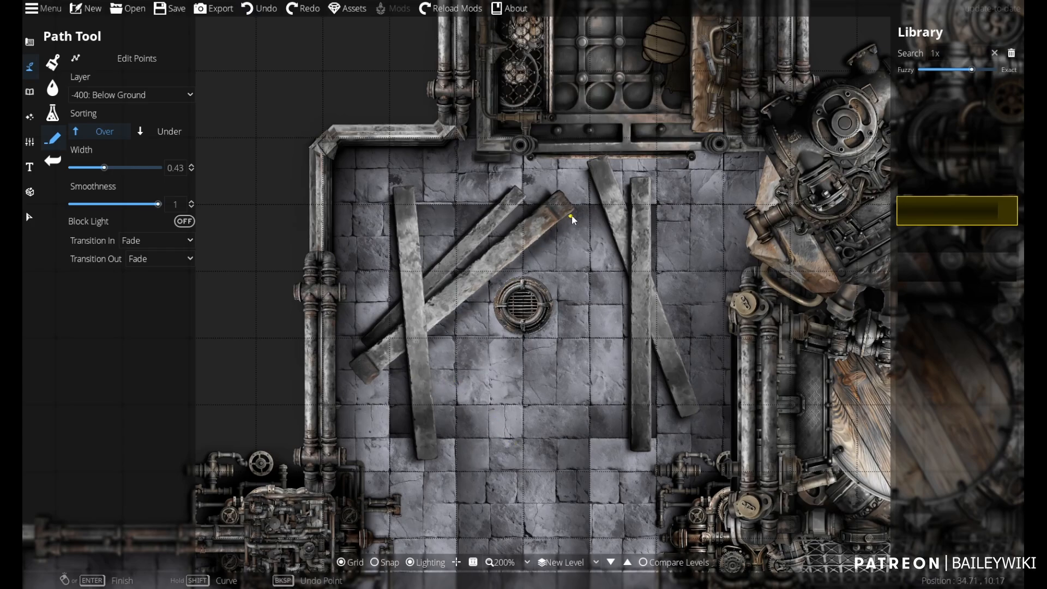
{"action": "key", "text": "ctrl+z"}
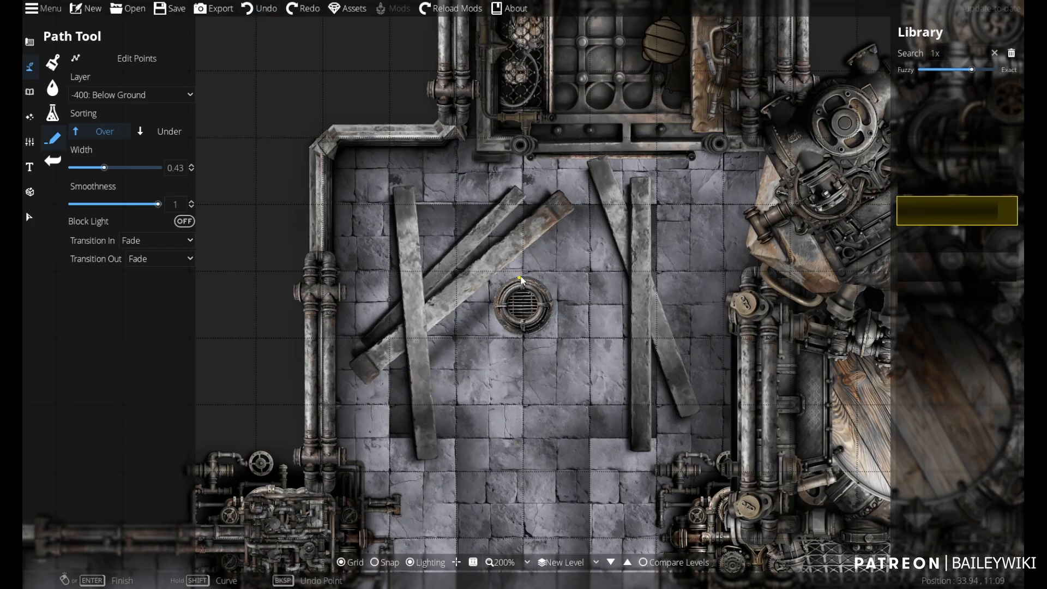
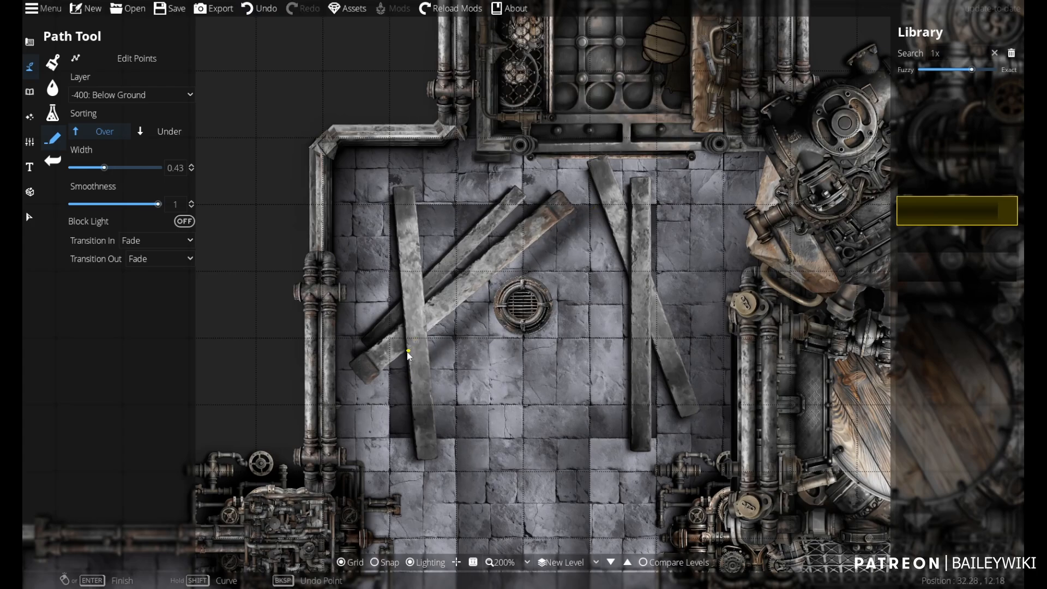
- Draw fading shadow paths along the slanted and upright metal beams on both sides of the drain
{"action": "right_click", "coordinate": [558, 206]}
{"action": "left_click", "coordinate": [429, 207]}
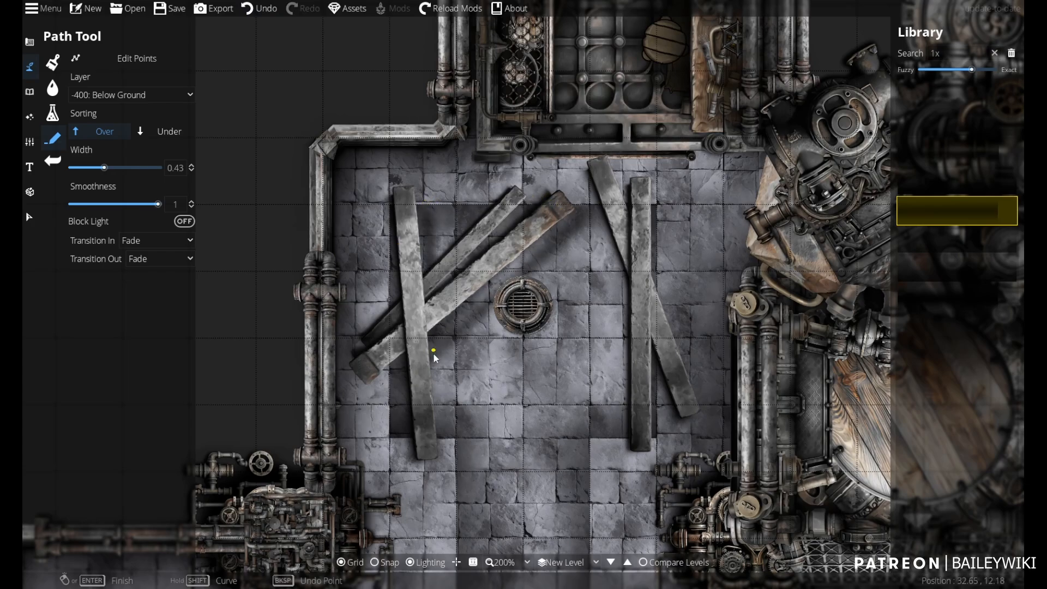
{"action": "left_click", "coordinate": [615, 439]}
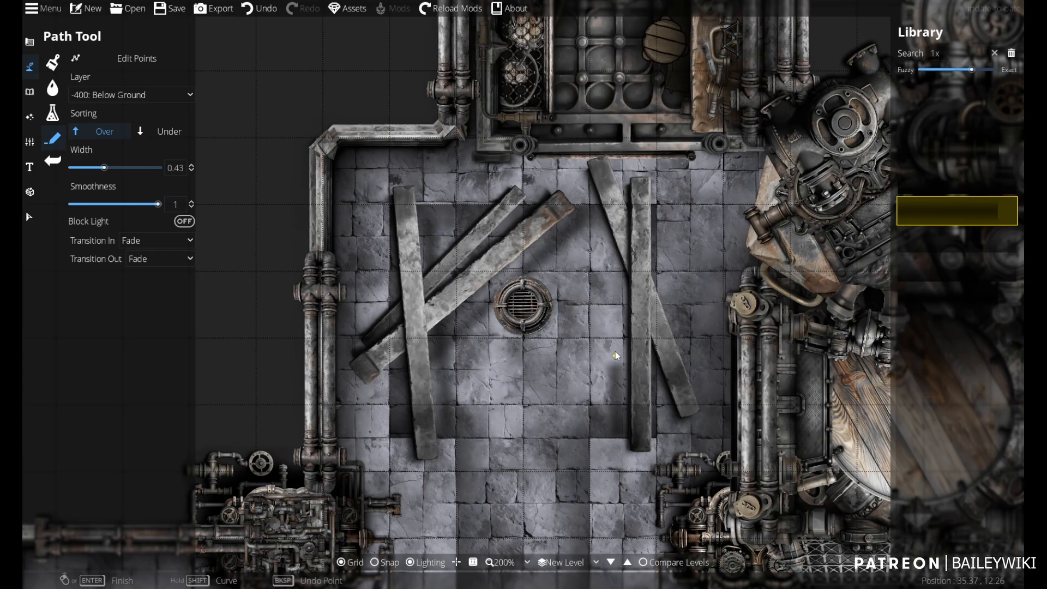
{"action": "left_click", "coordinate": [589, 207]}
{"action": "scroll", "coordinate": [653, 388], "scroll_direction": "down", "scroll_amount": 4}
{"action": "scroll", "coordinate": [644, 370], "scroll_direction": "up", "scroll_amount": 3}
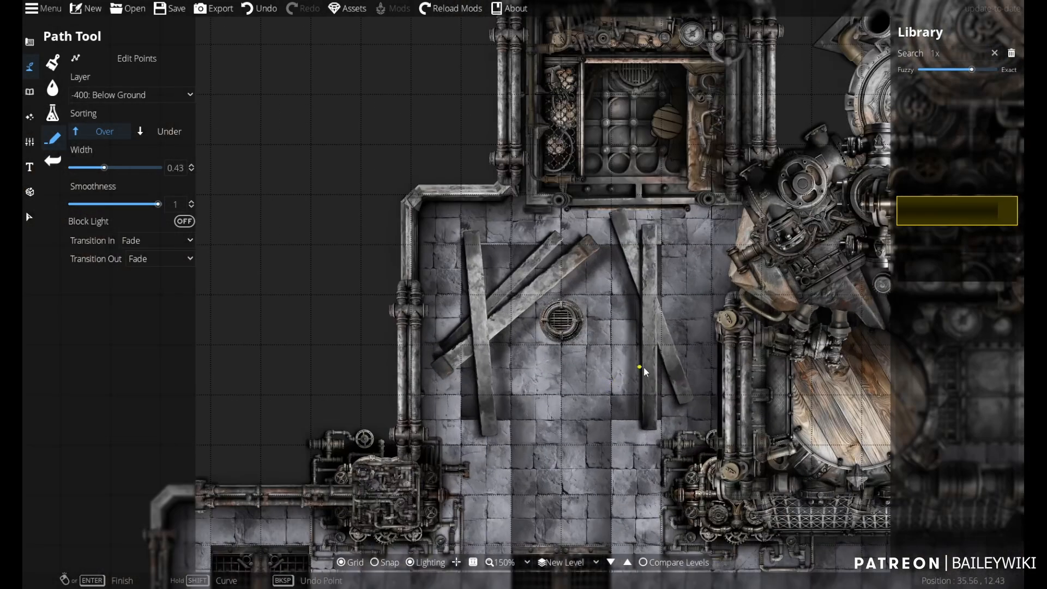
- Try to reshape the two-square grate patch above the walkway's left end by moving its corner points
{"action": "left_click_drag", "start_coordinate": [606, 488], "coordinate": [633, 172]}
{"action": "scroll", "coordinate": [586, 366], "scroll_direction": "down", "scroll_amount": 2}
{"action": "left_click_drag", "start_coordinate": [633, 450], "coordinate": [557, 418]}
{"action": "scroll", "coordinate": [607, 509], "scroll_direction": "up", "scroll_amount": 5}
{"action": "scroll", "coordinate": [593, 502], "scroll_direction": "down", "scroll_amount": 4}
{"action": "left_click", "coordinate": [136, 59]}
{"action": "scroll", "coordinate": [516, 373], "scroll_direction": "up", "scroll_amount": 3}
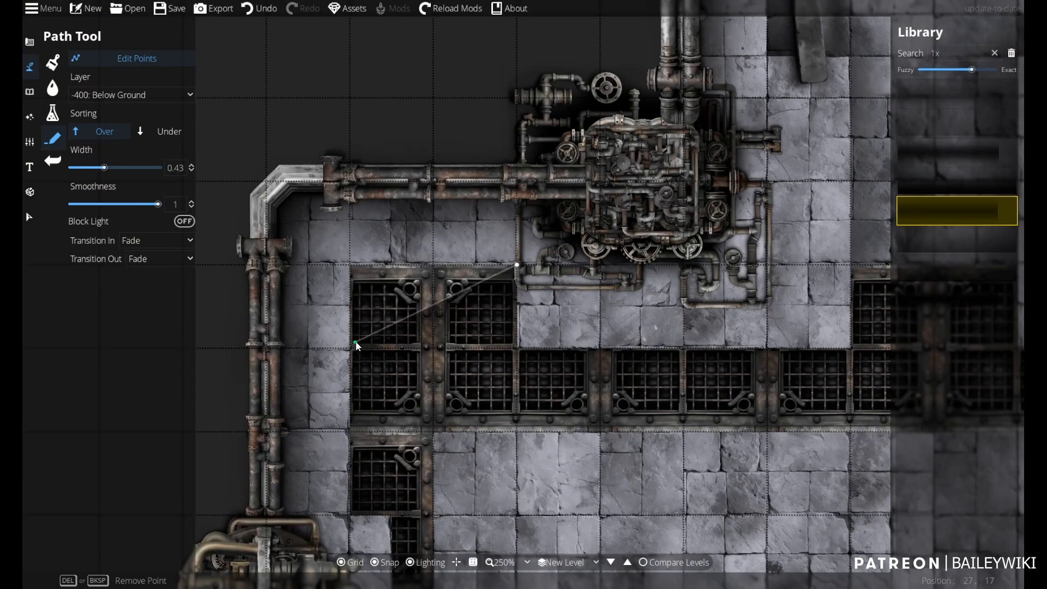
{"action": "left_click_drag", "start_coordinate": [356, 343], "coordinate": [517, 266]}
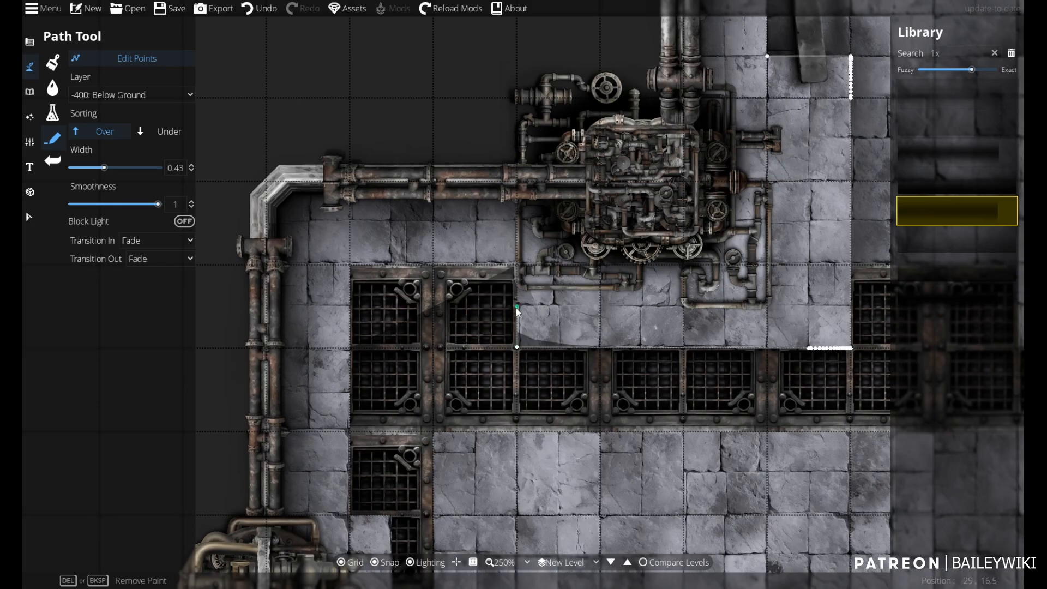
{"action": "left_click_drag", "start_coordinate": [517, 265], "coordinate": [521, 344]}
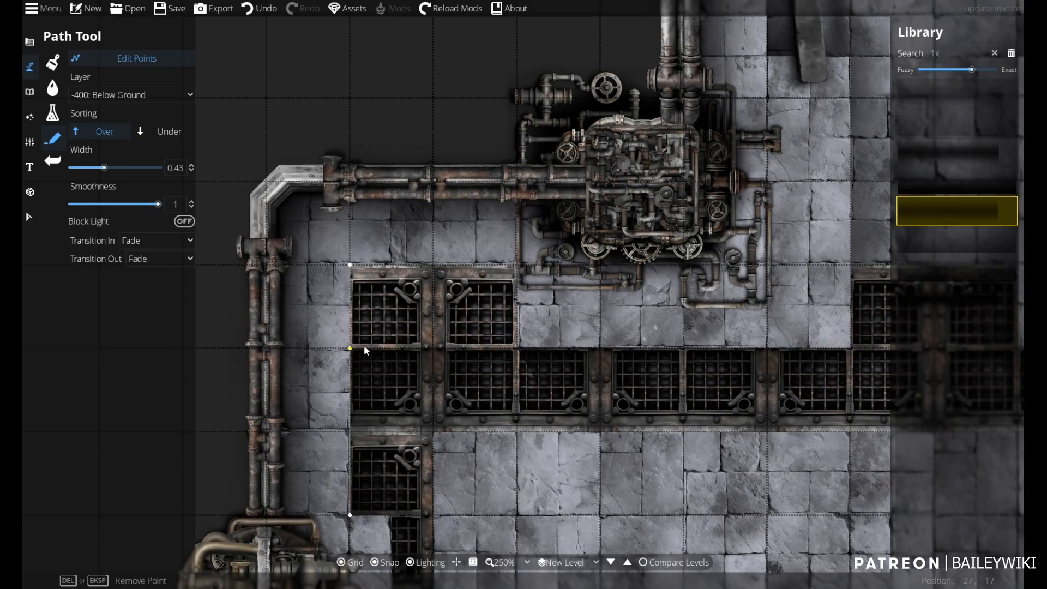
{"action": "scroll", "coordinate": [555, 388], "scroll_direction": "down", "scroll_amount": 4}
{"action": "scroll", "coordinate": [555, 393], "scroll_direction": "up", "scroll_amount": 4}
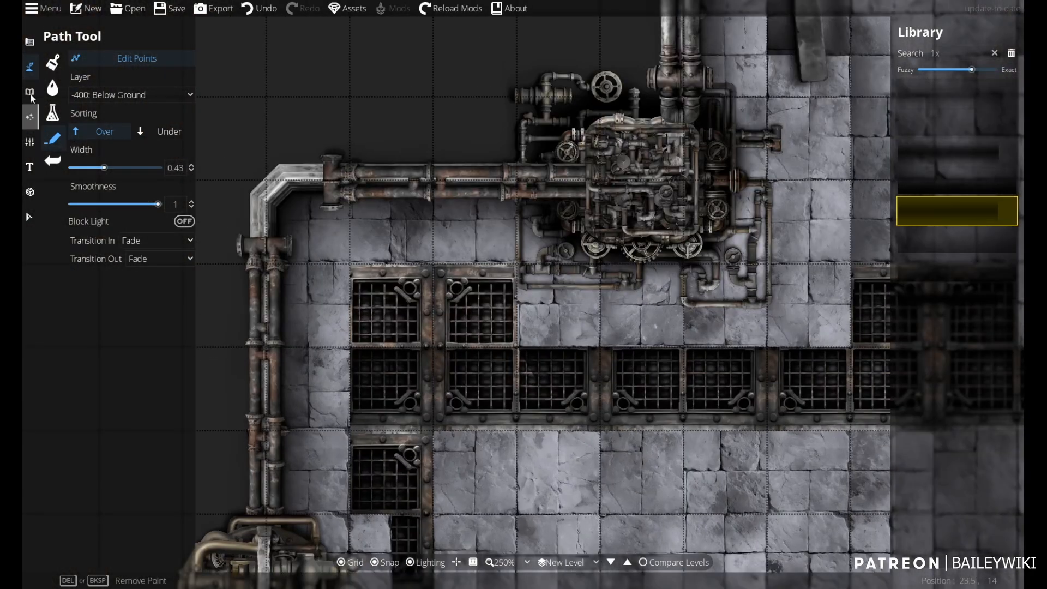
- Delete the two-square grate patch above the walkway's left end, below the horizontal pipe
{"action": "left_click", "coordinate": [30, 39]}
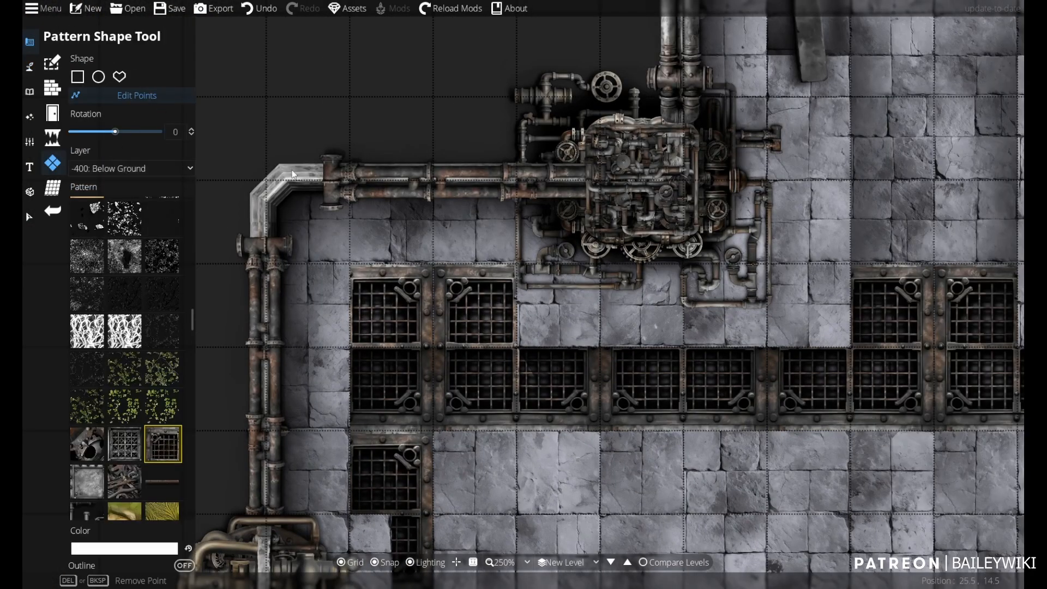
{"action": "left_click", "coordinate": [29, 216]}
{"action": "left_click_drag", "start_coordinate": [454, 310], "coordinate": [414, 231]}
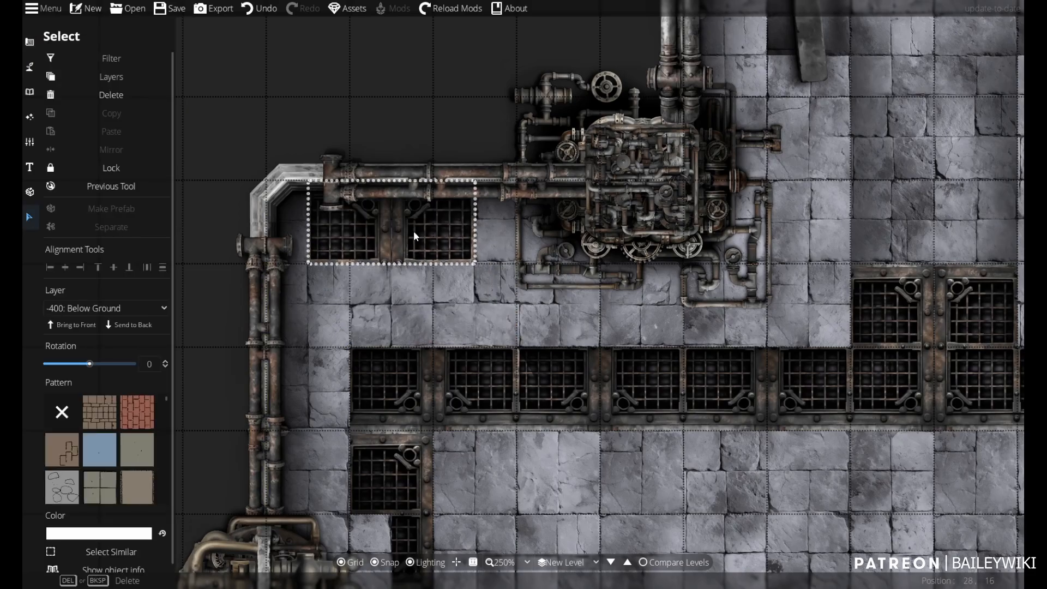
{"action": "key", "text": "ctrl+z"}
{"action": "left_click", "coordinate": [439, 295]}
{"action": "key", "text": "Delete"}
- Examine the rectangular grate walkway and the stone floor it encloses
{"action": "scroll", "coordinate": [813, 452], "scroll_direction": "down", "scroll_amount": 4}
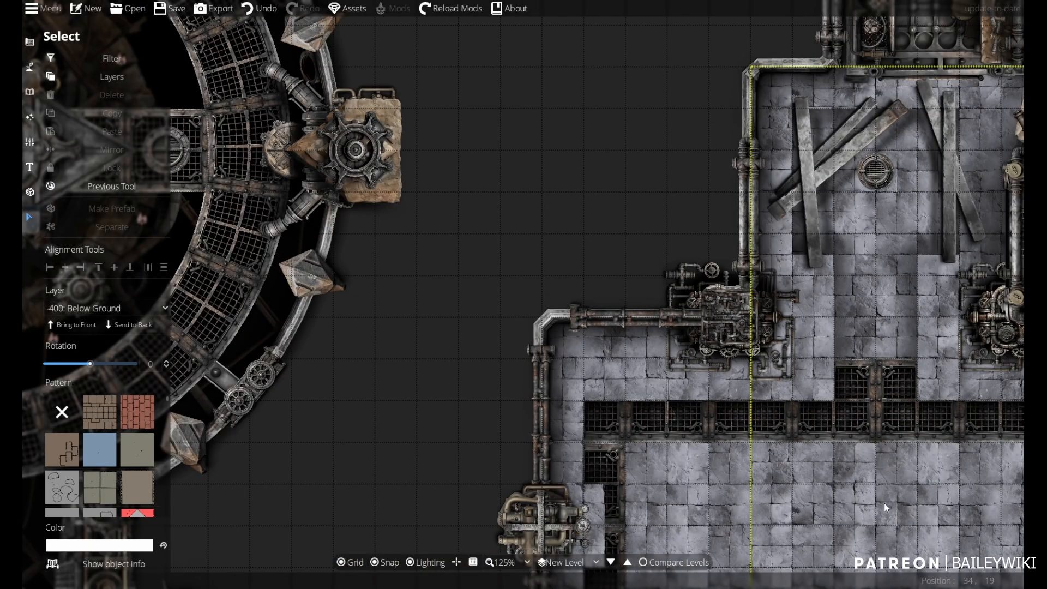
{"action": "left_click_drag", "start_coordinate": [885, 503], "coordinate": [591, 344]}
{"action": "left_click_drag", "start_coordinate": [508, 376], "coordinate": [448, 322]}
{"action": "scroll", "coordinate": [521, 288], "scroll_direction": "down", "scroll_amount": 2}
{"action": "scroll", "coordinate": [502, 459], "scroll_direction": "down", "scroll_amount": 2}
{"action": "scroll", "coordinate": [447, 322], "scroll_direction": "up", "scroll_amount": 3}
{"action": "left_click_drag", "start_coordinate": [507, 148], "coordinate": [544, 68]}
{"action": "left_click_drag", "start_coordinate": [463, 286], "coordinate": [501, 285]}
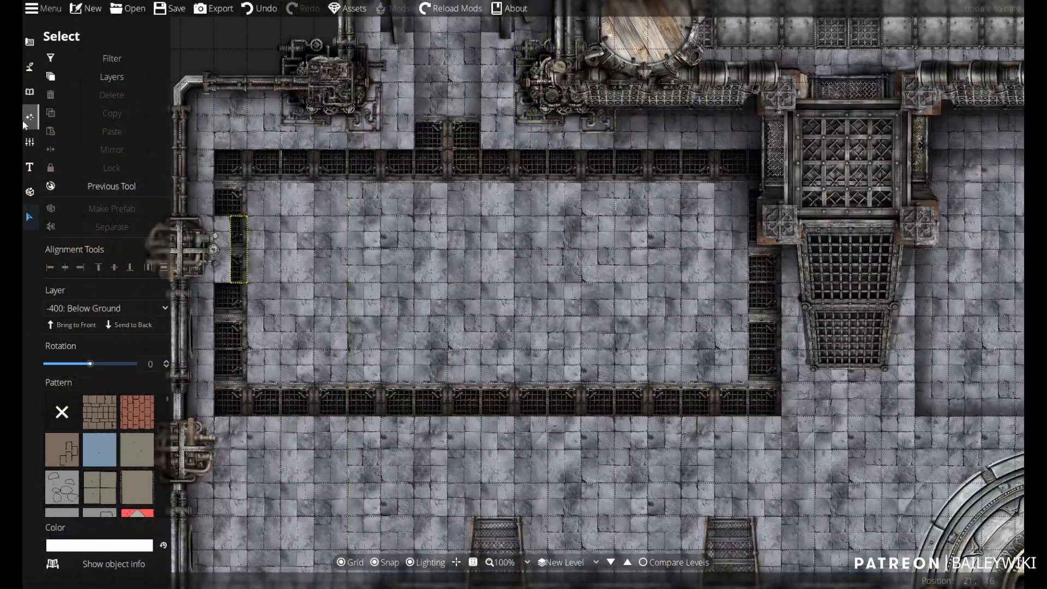
- Try filling the floor inside the grate walkway with a rectangle of the scrap-metal pattern
{"action": "left_click", "coordinate": [30, 41]}
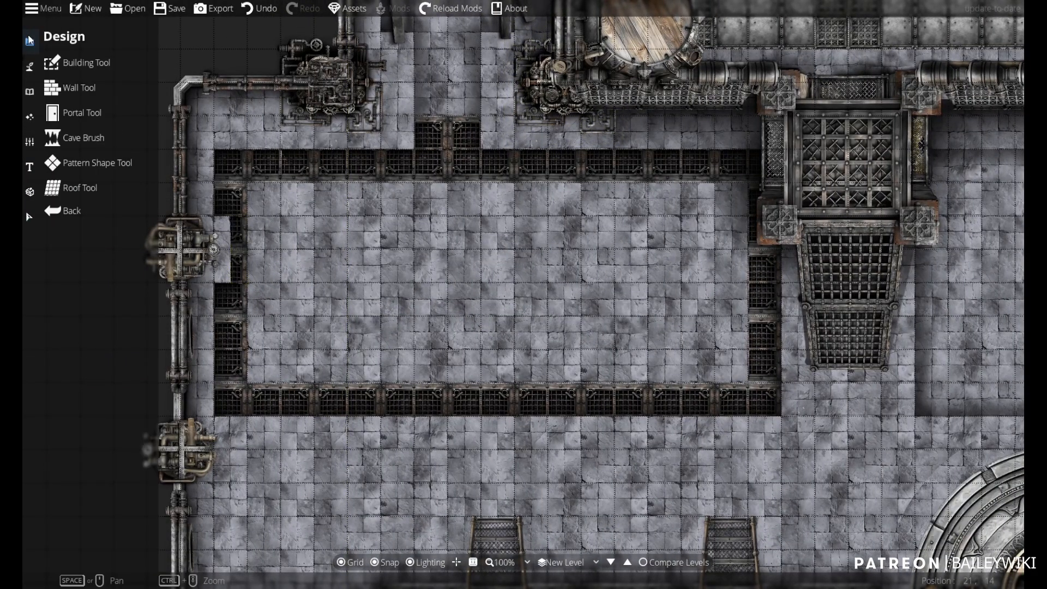
{"action": "left_click", "coordinate": [52, 162]}
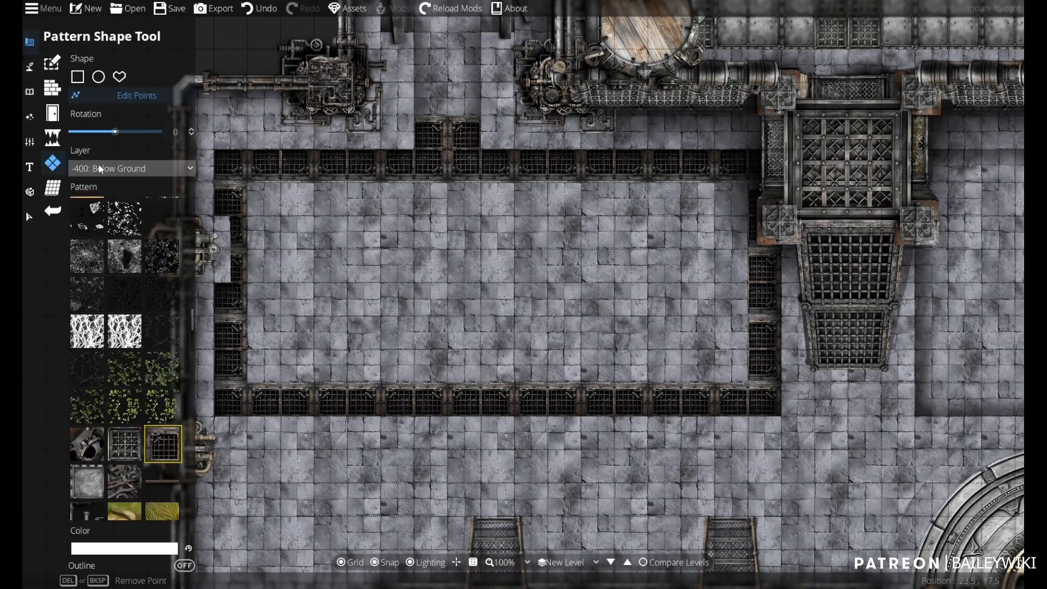
{"action": "left_click", "coordinate": [126, 481]}
{"action": "left_click", "coordinate": [77, 77]}
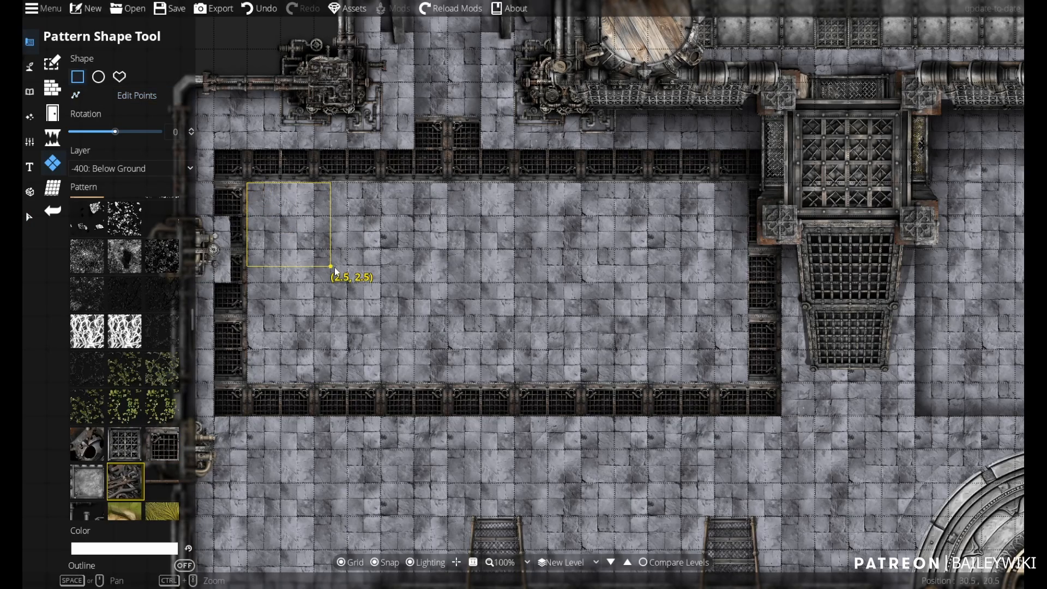
{"action": "left_click_drag", "start_coordinate": [335, 272], "coordinate": [752, 395]}
{"action": "scroll", "coordinate": [615, 285], "scroll_direction": "up", "scroll_amount": 5}
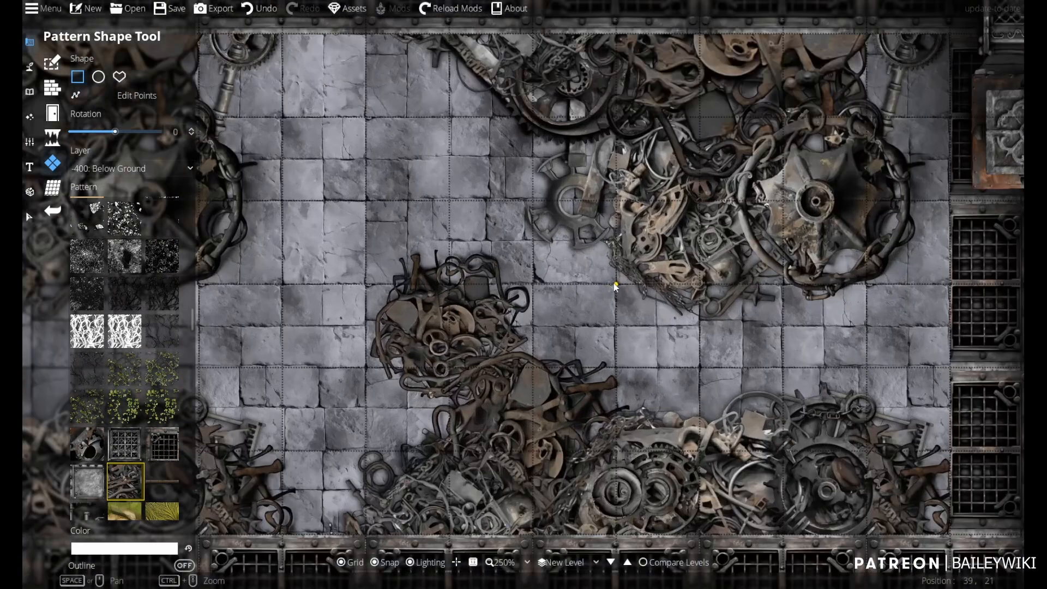
{"action": "scroll", "coordinate": [615, 285], "scroll_direction": "down", "scroll_amount": 6}
{"action": "key", "text": "ctrl+z"}
- Fill the shadowed recess right of the central stairs with a 5.5 by 8 rectangle of the scrap-metal pattern
{"action": "left_click_drag", "start_coordinate": [558, 304], "coordinate": [285, 273]}
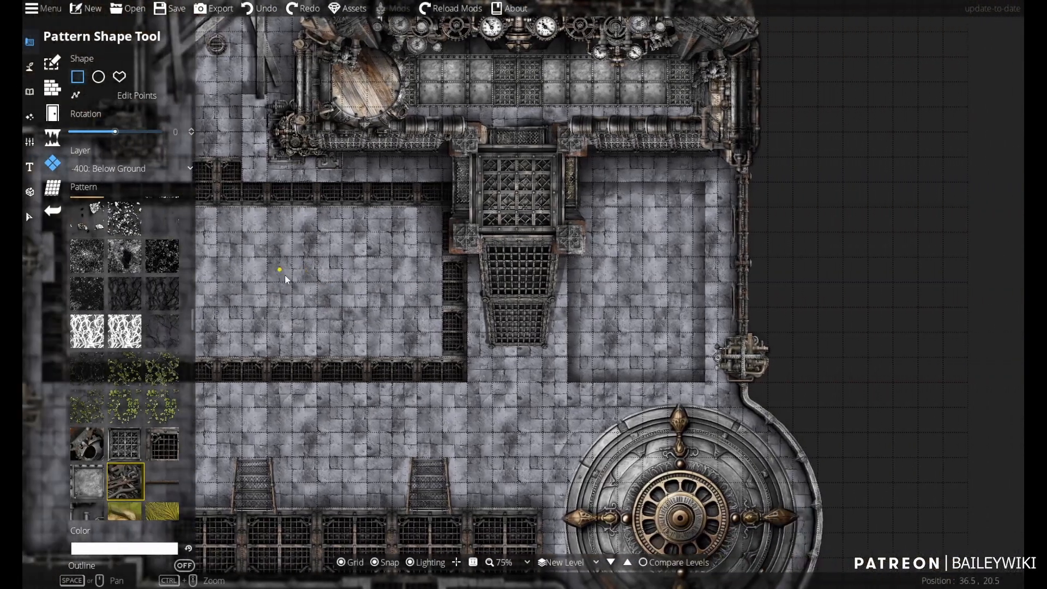
{"action": "scroll", "coordinate": [625, 174], "scroll_direction": "up", "scroll_amount": 2}
{"action": "left_click_drag", "start_coordinate": [556, 142], "coordinate": [491, 144]}
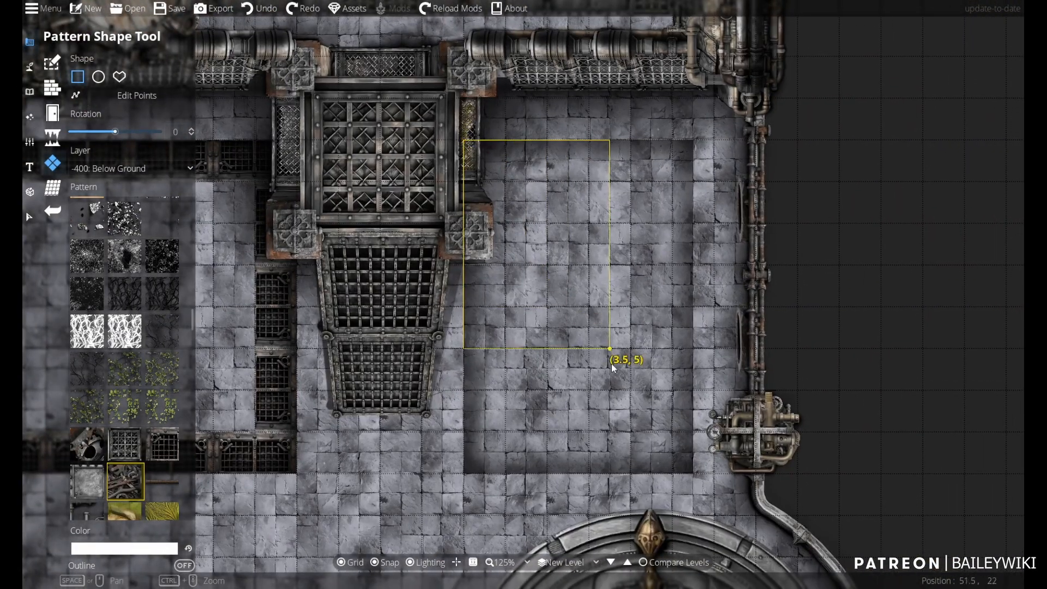
{"action": "left_click_drag", "start_coordinate": [612, 365], "coordinate": [699, 472]}
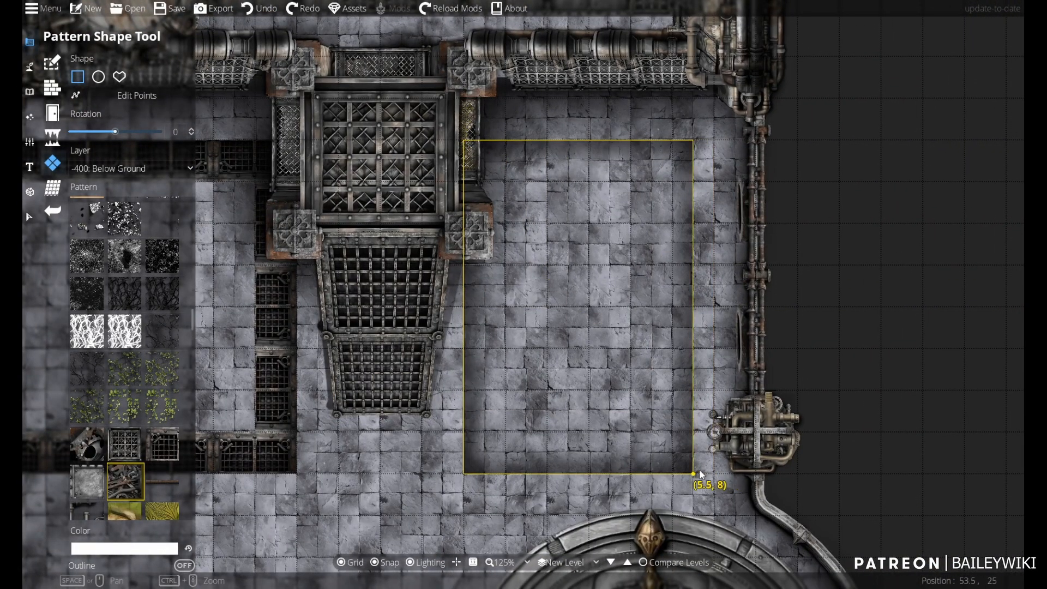
{"action": "left_click", "coordinate": [99, 102]}
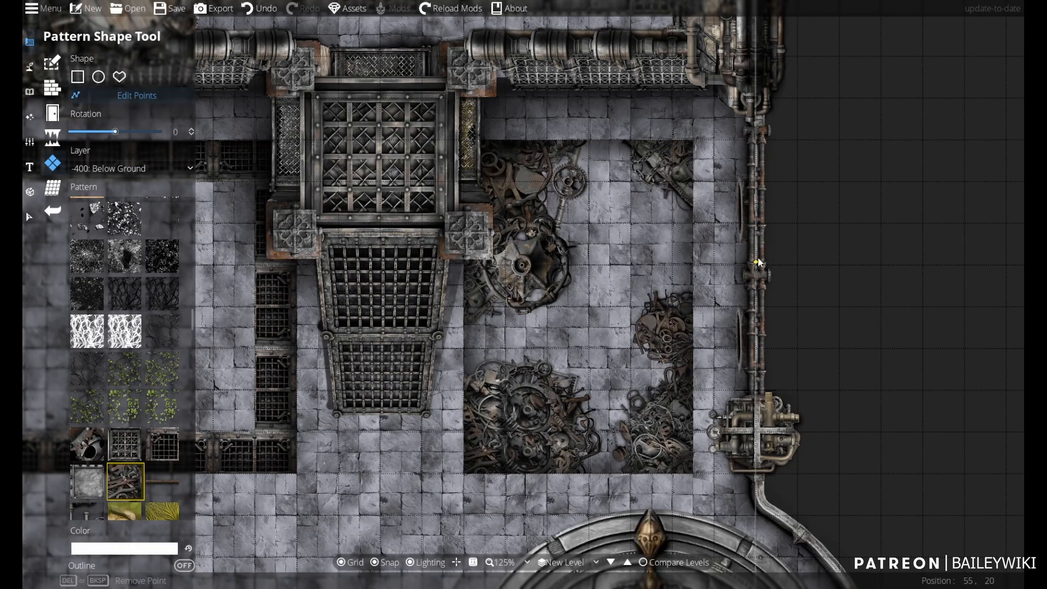
{"action": "scroll", "coordinate": [758, 256], "scroll_direction": "down", "scroll_amount": 2}
{"action": "scroll", "coordinate": [740, 243], "scroll_direction": "up", "scroll_amount": 5}
{"action": "scroll", "coordinate": [741, 237], "scroll_direction": "down", "scroll_amount": 3}
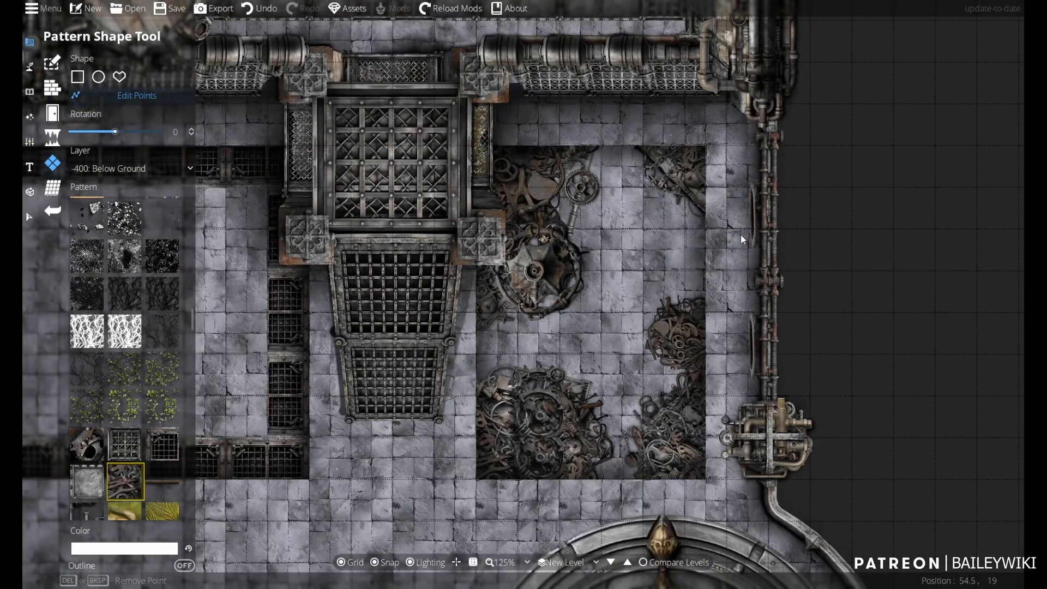
- Cover the scrap-filled recess from corner to corner with a rectangle of the large gears pattern
{"action": "left_click", "coordinate": [78, 78]}
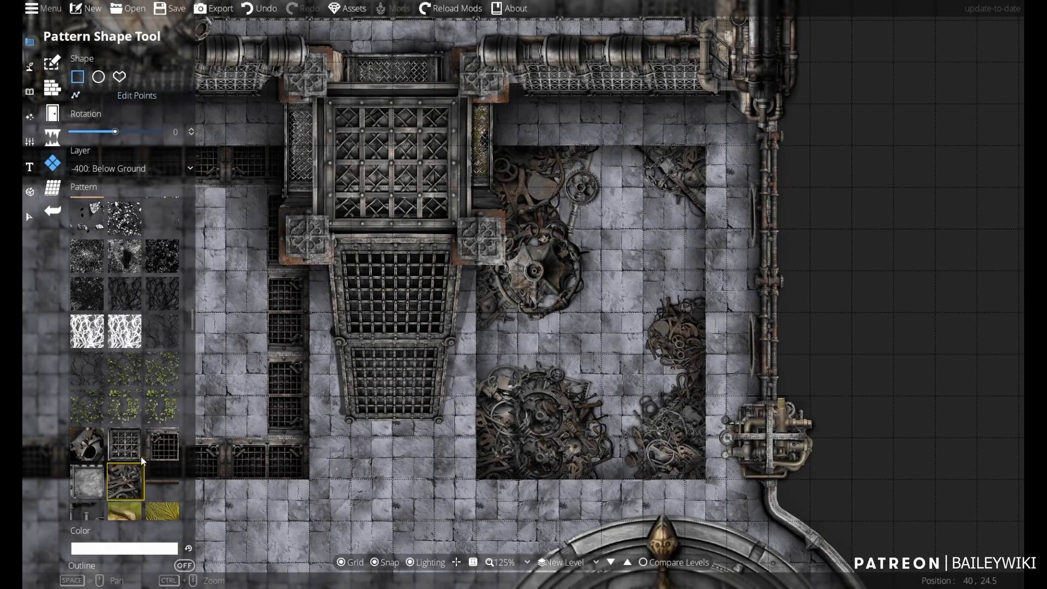
{"action": "left_click", "coordinate": [89, 447]}
{"action": "left_click_drag", "start_coordinate": [560, 167], "coordinate": [706, 399]}
{"action": "left_click", "coordinate": [259, 8]}
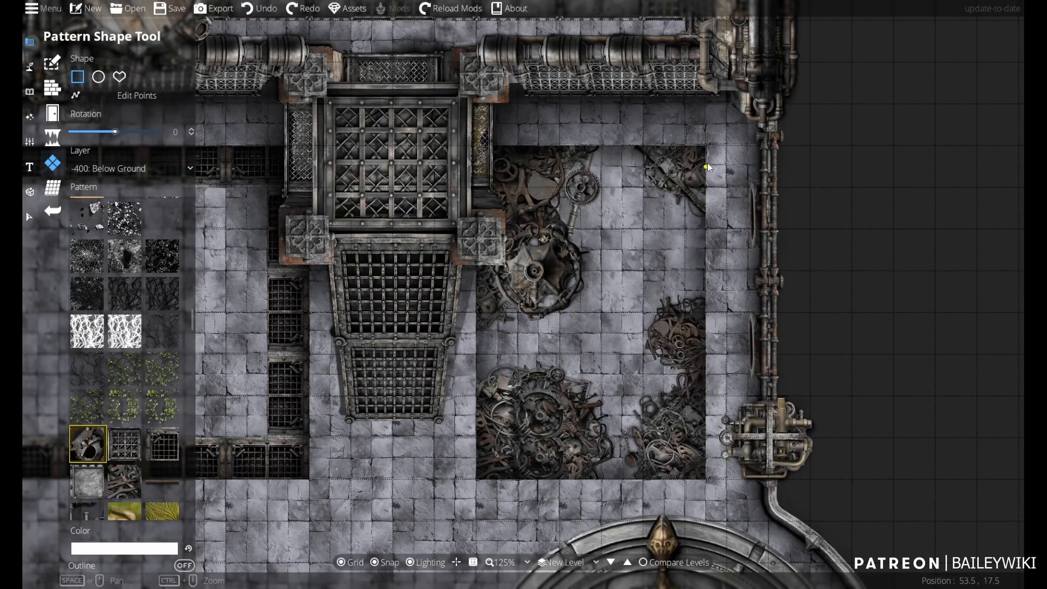
{"action": "left_click_drag", "start_coordinate": [709, 148], "coordinate": [478, 484]}
- Select the gears pattern rectangle in the recess and send it to the back of its layer
{"action": "left_click", "coordinate": [29, 221]}
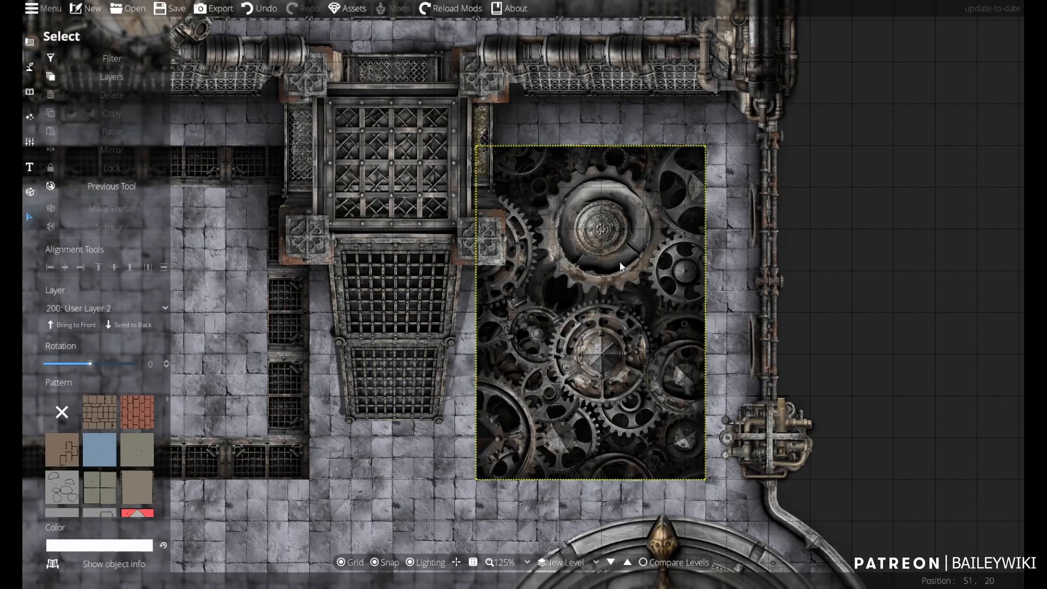
{"action": "left_click", "coordinate": [620, 263]}
{"action": "left_click", "coordinate": [129, 324]}
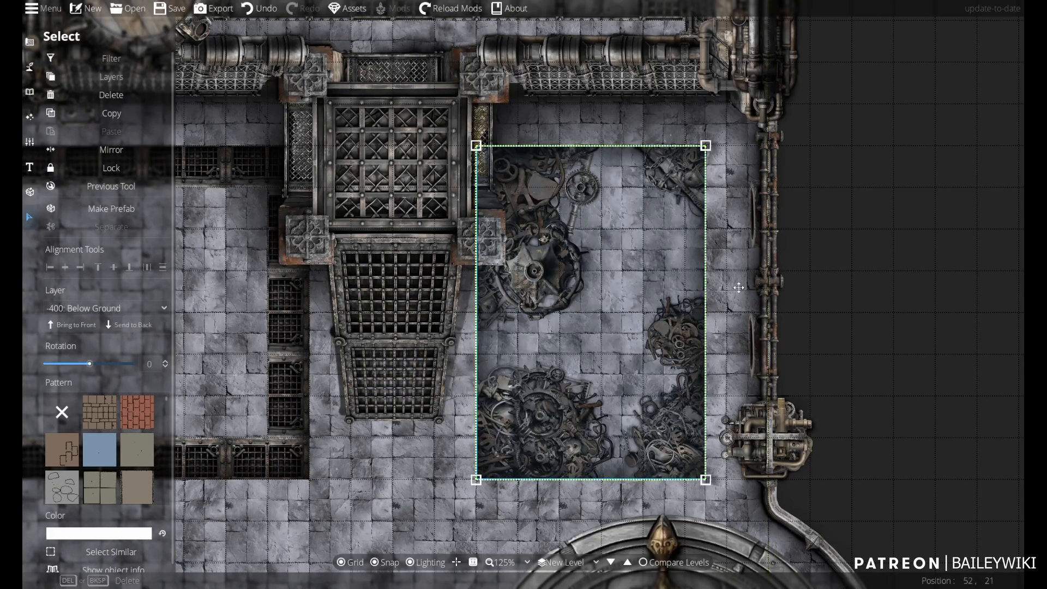
- Select the stone floor pattern and send it to the back of the -400: Below Ground layer
{"action": "left_click", "coordinate": [901, 251]}
{"action": "left_click", "coordinate": [622, 297]}
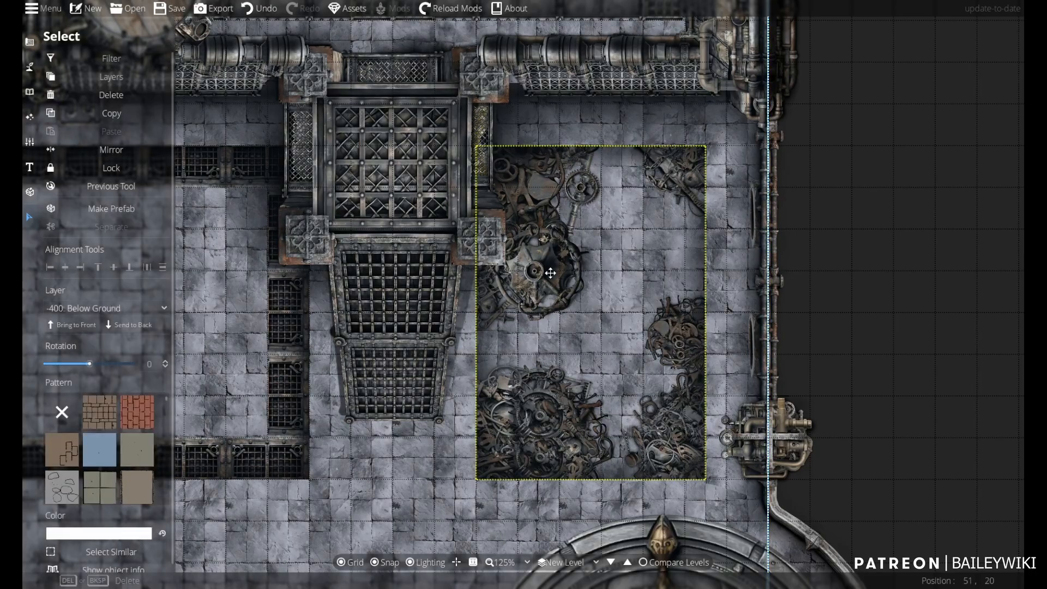
{"action": "left_click", "coordinate": [147, 327]}
{"action": "left_click", "coordinate": [863, 360]}
{"action": "scroll", "coordinate": [863, 361], "scroll_direction": "down", "scroll_amount": 1}
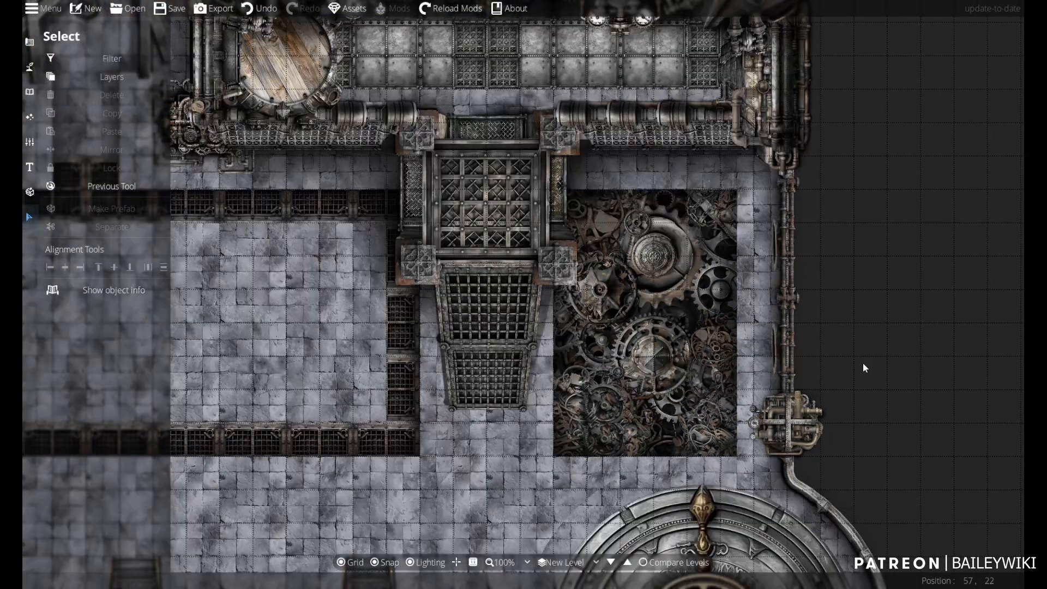
- Delete the large gears pattern rectangle from the recess
{"action": "scroll", "coordinate": [863, 352], "scroll_direction": "up", "scroll_amount": 1}
{"action": "left_click_drag", "start_coordinate": [618, 244], "coordinate": [559, 242]}
{"action": "left_click", "coordinate": [622, 195]}
{"action": "key", "text": "Delete"}
{"action": "key", "text": "Escape"}
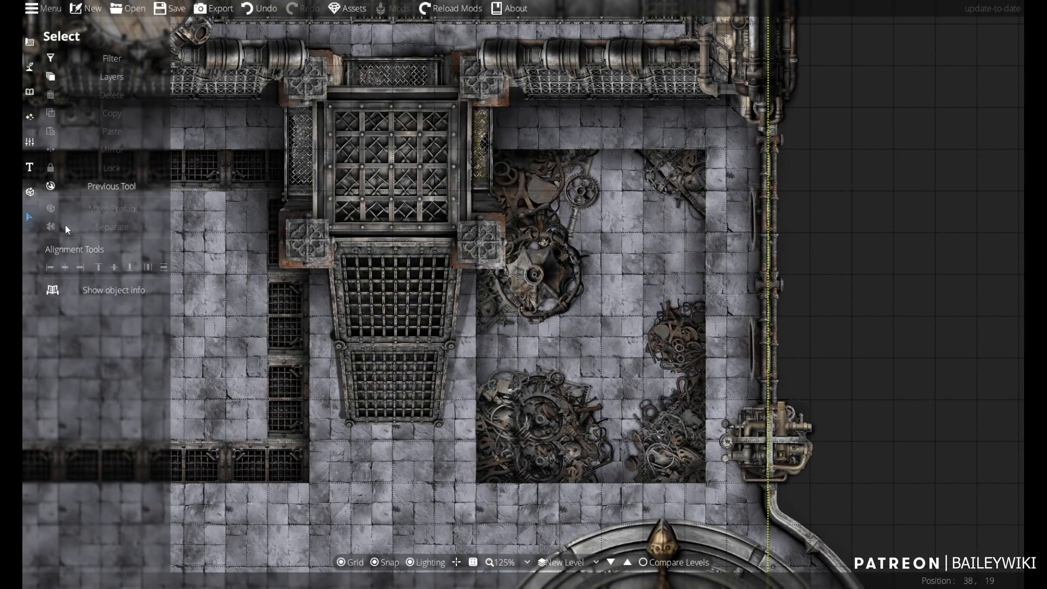
{"action": "left_click", "coordinate": [31, 94]}
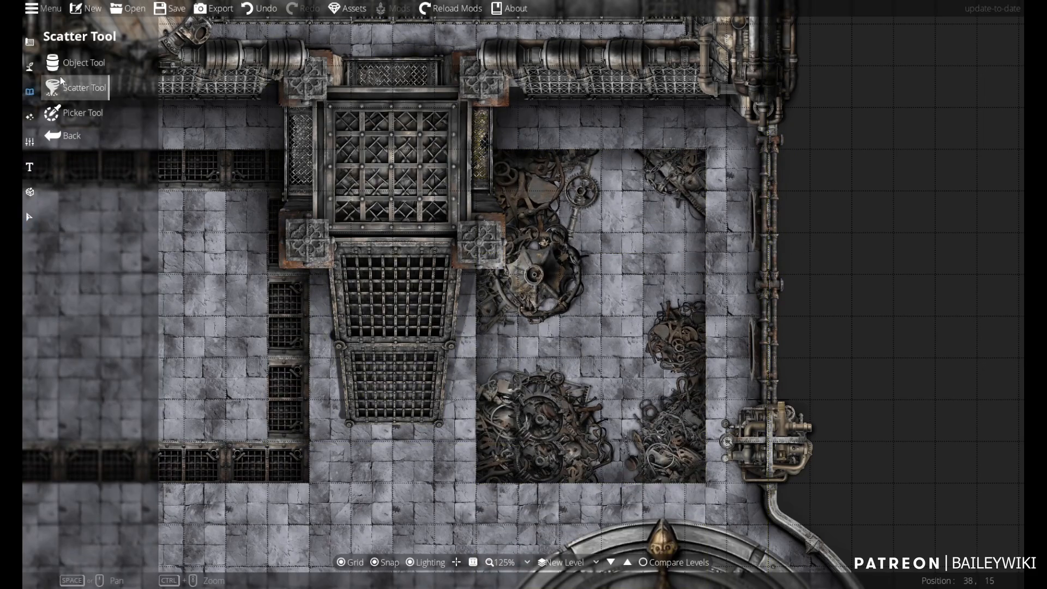
{"action": "scroll", "coordinate": [466, 267], "scroll_direction": "down", "scroll_amount": 3}
{"action": "scroll", "coordinate": [352, 312], "scroll_direction": "up", "scroll_amount": 3}
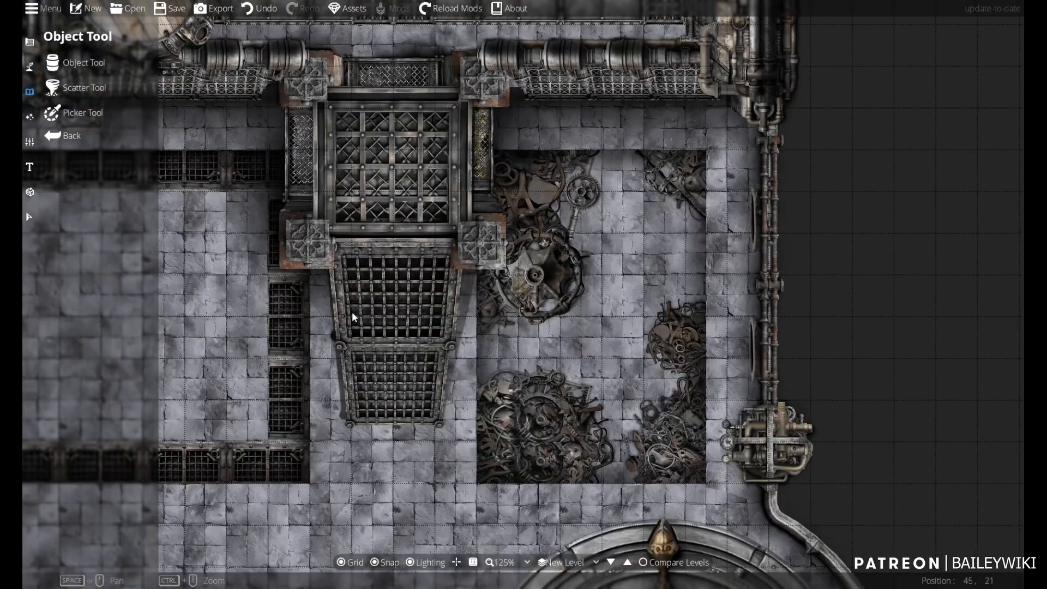
{"action": "scroll", "coordinate": [327, 289], "scroll_direction": "down", "scroll_amount": 3}
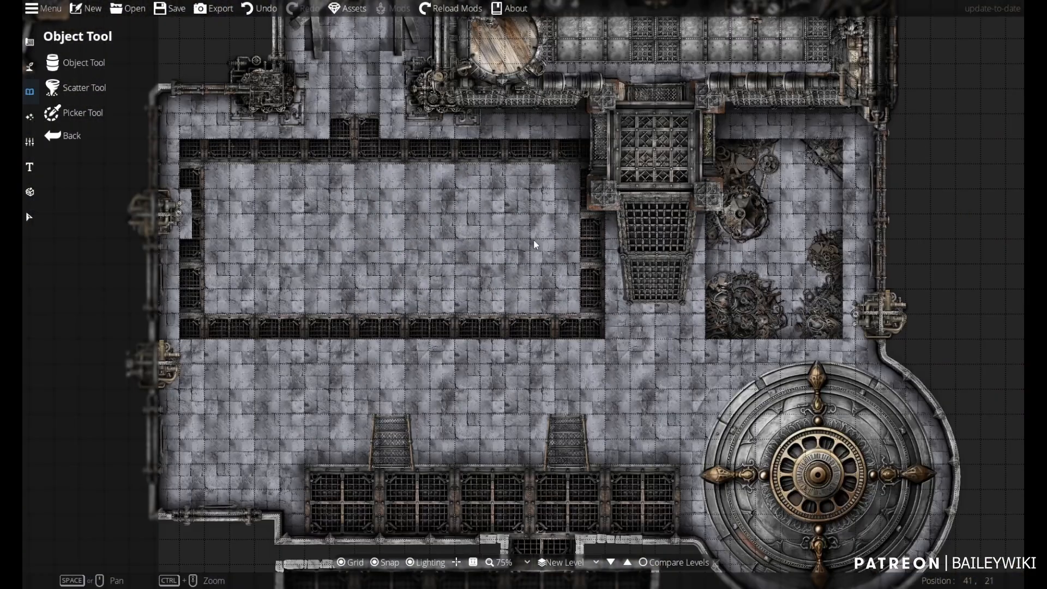
{"action": "scroll", "coordinate": [533, 243], "scroll_direction": "up", "scroll_amount": 3}
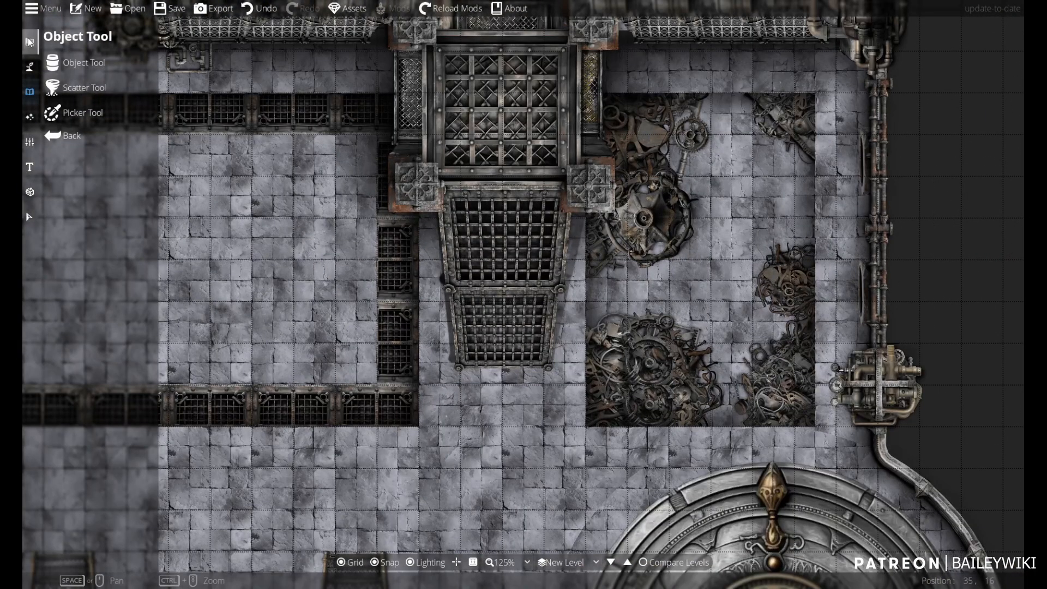
- Draw a custom-shaped, one-square-wide border of the dark metal grate pattern around the inside edge of the scrap-filled recess
{"action": "left_click", "coordinate": [30, 42]}
{"action": "left_click", "coordinate": [90, 164]}
{"action": "left_click", "coordinate": [163, 445]}
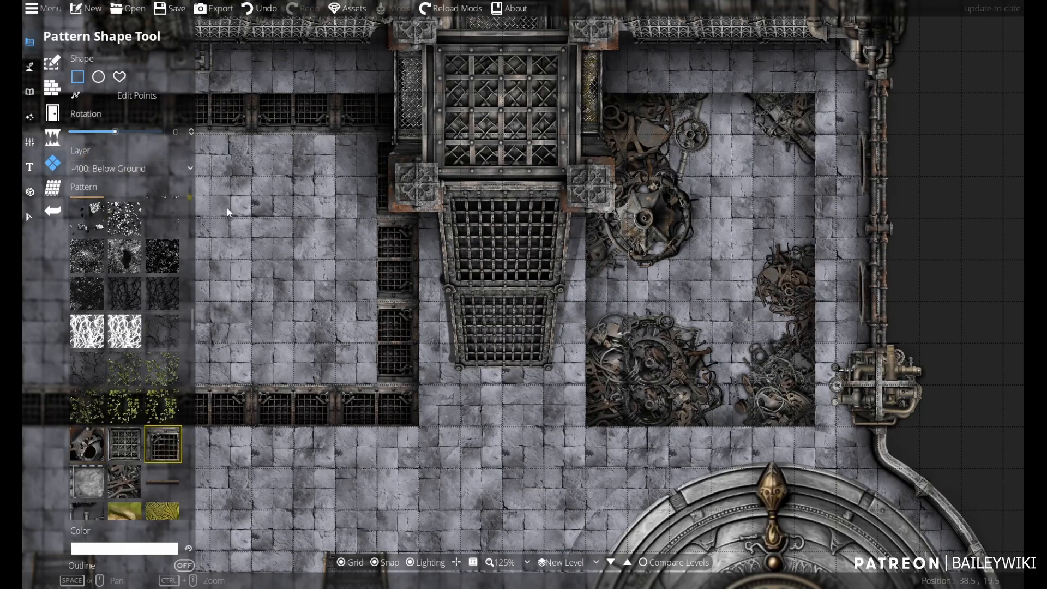
{"action": "scroll", "coordinate": [228, 212], "scroll_direction": "down", "scroll_amount": 2}
{"action": "scroll", "coordinate": [508, 304], "scroll_direction": "up", "scroll_amount": 2}
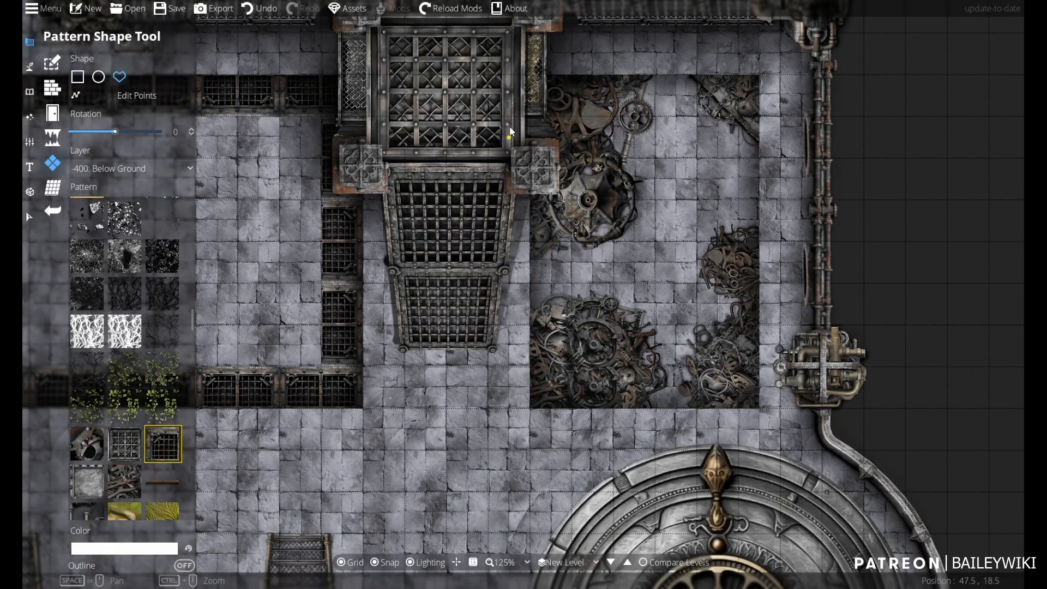
{"action": "left_click", "coordinate": [756, 408]}
{"action": "left_click", "coordinate": [760, 75]}
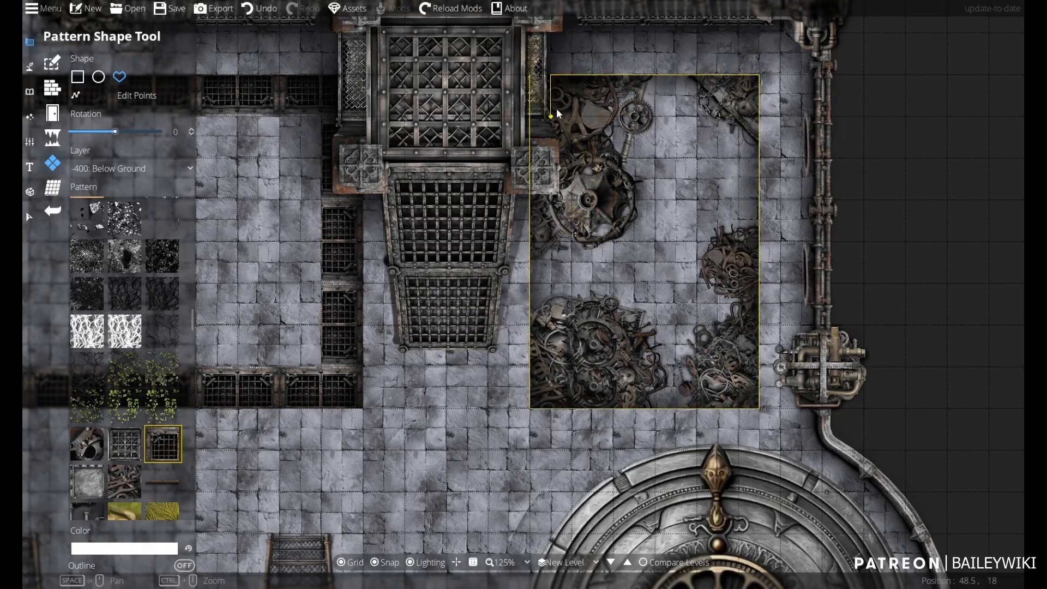
{"action": "left_click", "coordinate": [725, 115]}
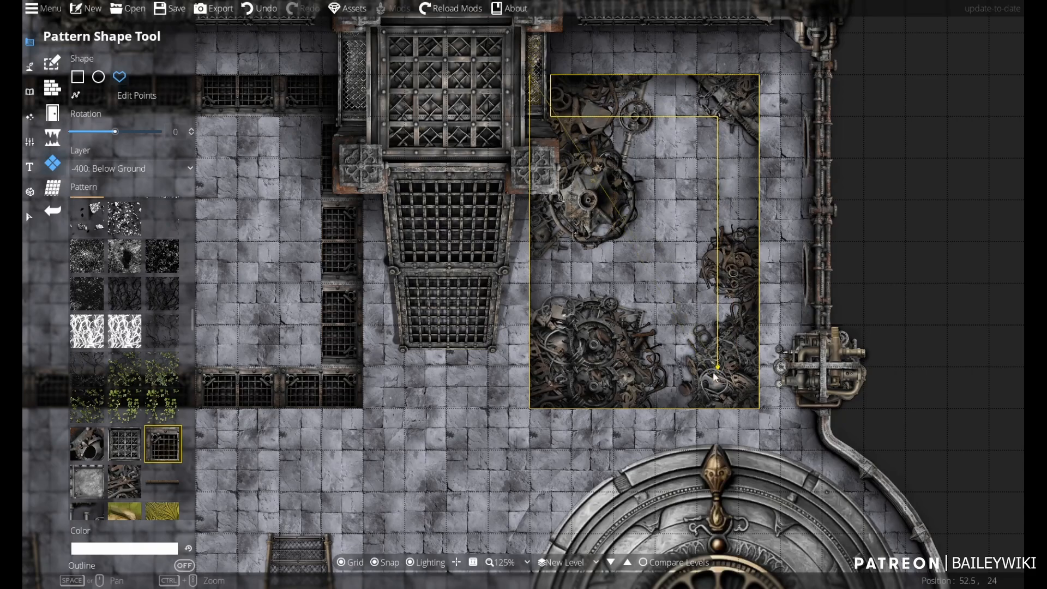
{"action": "left_click", "coordinate": [718, 366]}
{"action": "left_click", "coordinate": [571, 367]}
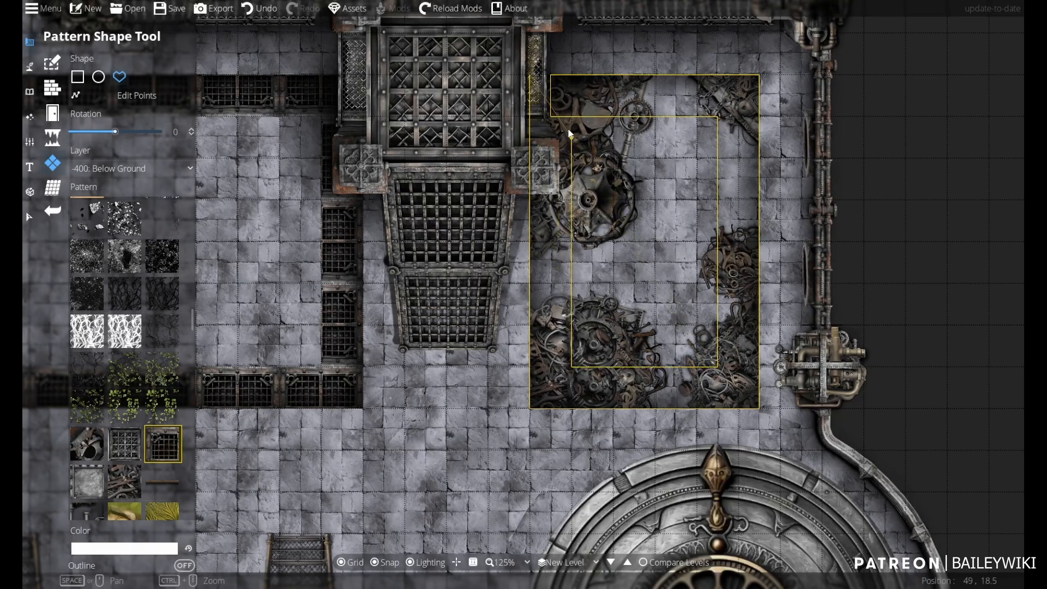
{"action": "left_click", "coordinate": [532, 76]}
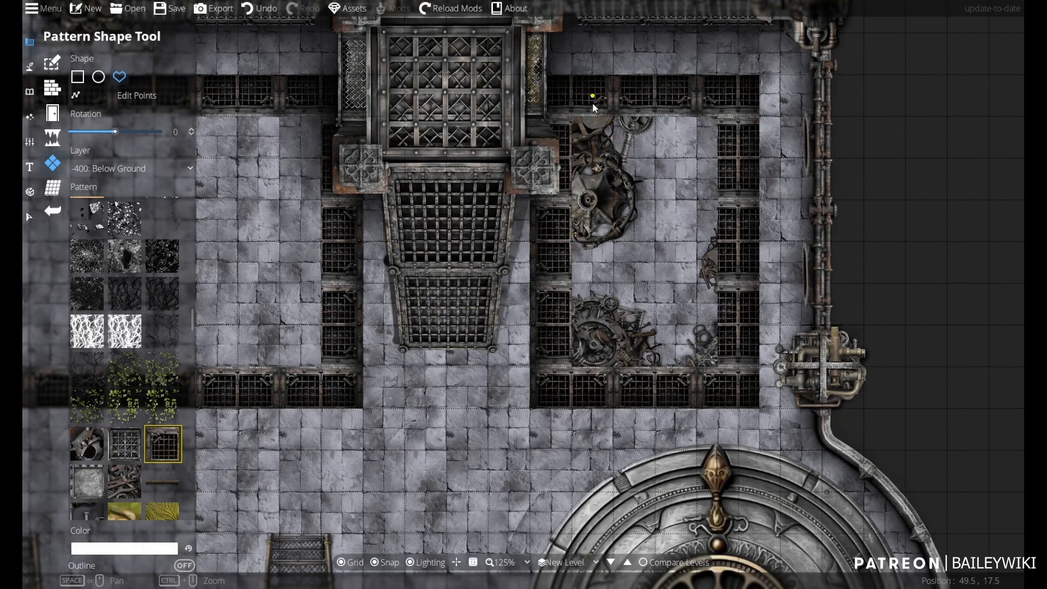
- Send the recess's grate border to the back of the layer beneath the scrap, and send the stone floor behind it
{"action": "left_click", "coordinate": [31, 221]}
{"action": "left_click", "coordinate": [734, 158]}
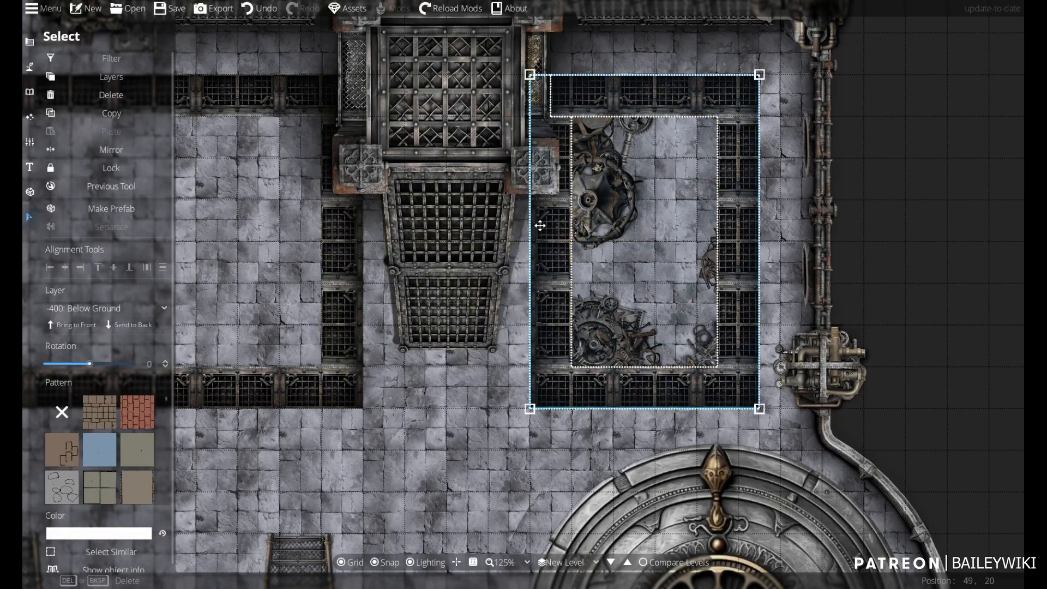
{"action": "key", "text": "Delete"}
{"action": "left_click", "coordinate": [793, 164]}
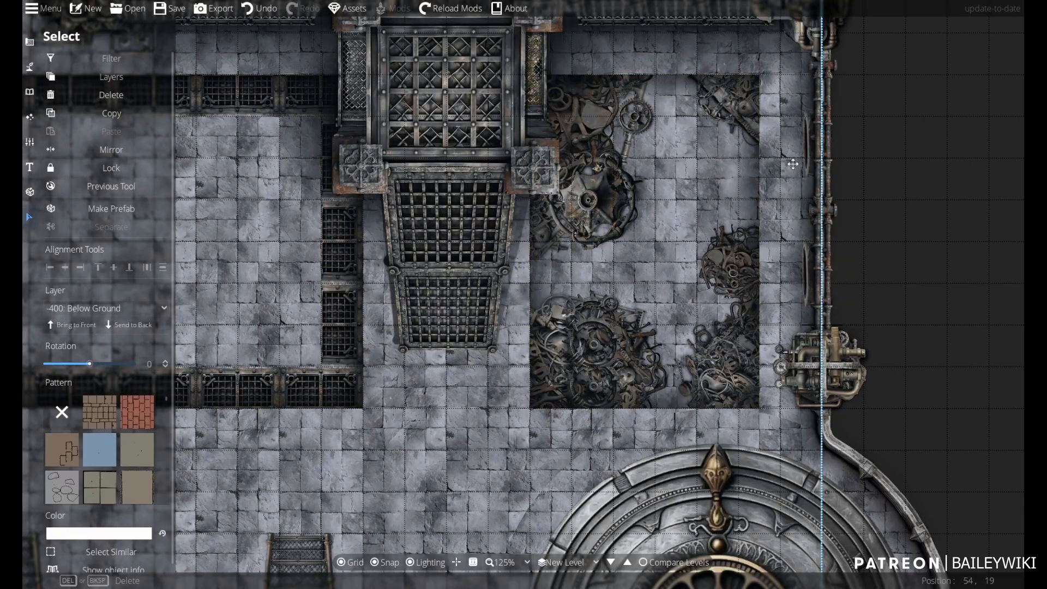
{"action": "left_click", "coordinate": [128, 324]}
{"action": "left_click", "coordinate": [955, 145]}
{"action": "scroll", "coordinate": [591, 392], "scroll_direction": "down", "scroll_amount": 3}
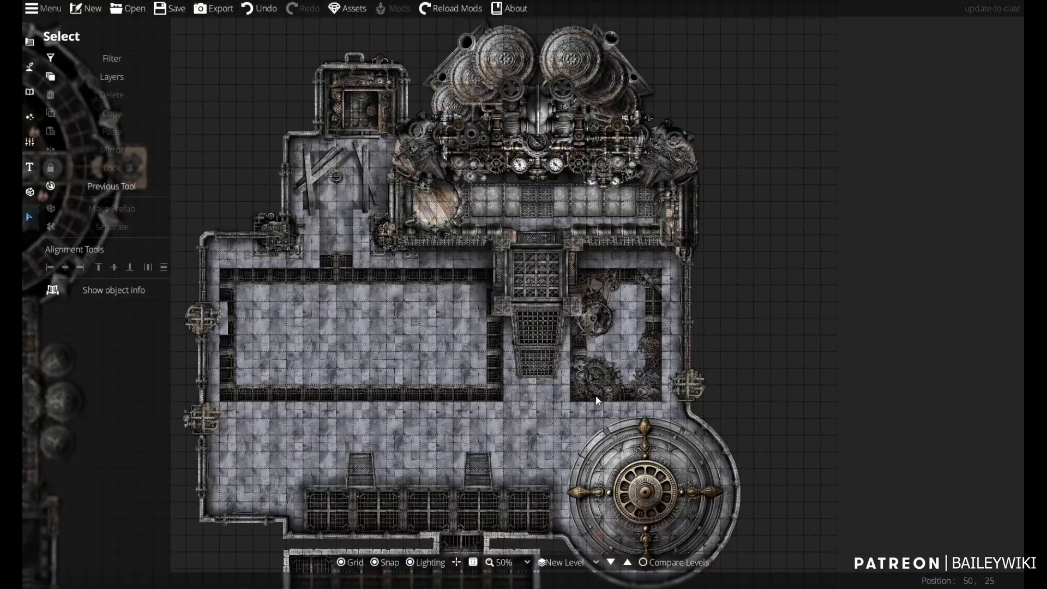
{"action": "scroll", "coordinate": [591, 391], "scroll_direction": "up", "scroll_amount": 4}
{"action": "left_click", "coordinate": [29, 92]}
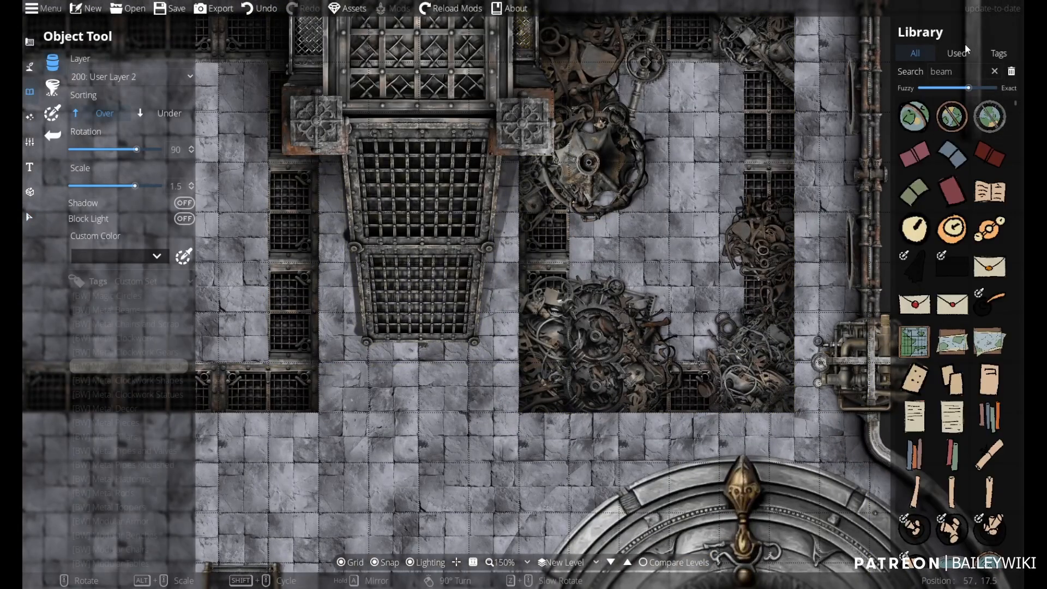
{"action": "left_click", "coordinate": [953, 115]}
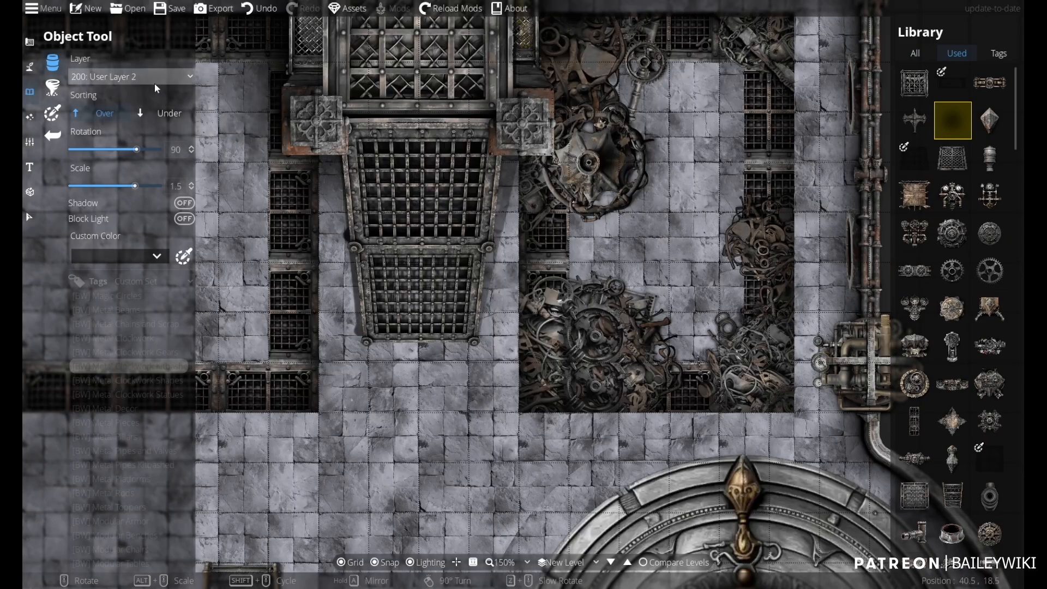
{"action": "left_click", "coordinate": [155, 81]}
{"action": "left_click", "coordinate": [141, 111]}
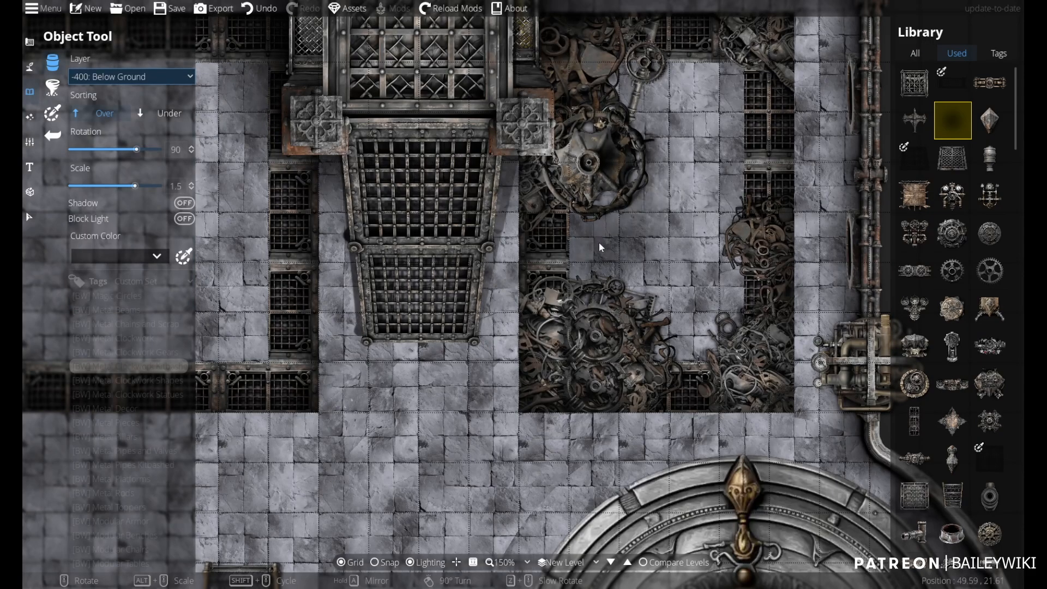
- Duplicate the recess's scrap pattern rectangle and colour the copy black with an alpha of 91
{"action": "left_click", "coordinate": [29, 218]}
{"action": "left_click", "coordinate": [630, 144]}
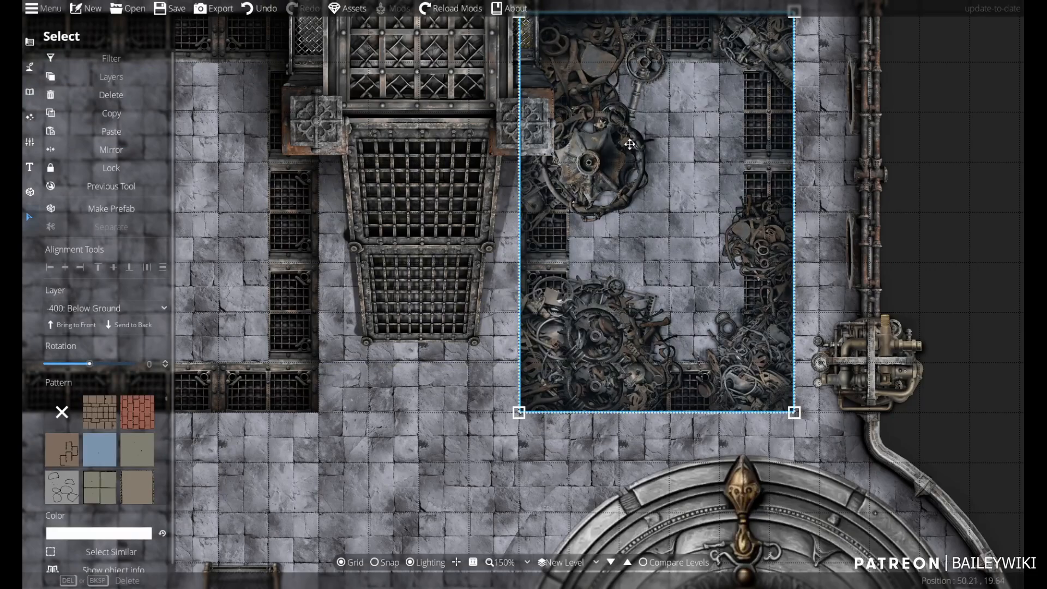
{"action": "key", "text": "ctrl+v"}
{"action": "left_click", "coordinate": [129, 530]}
{"action": "left_click_drag", "start_coordinate": [77, 362], "coordinate": [75, 484]}
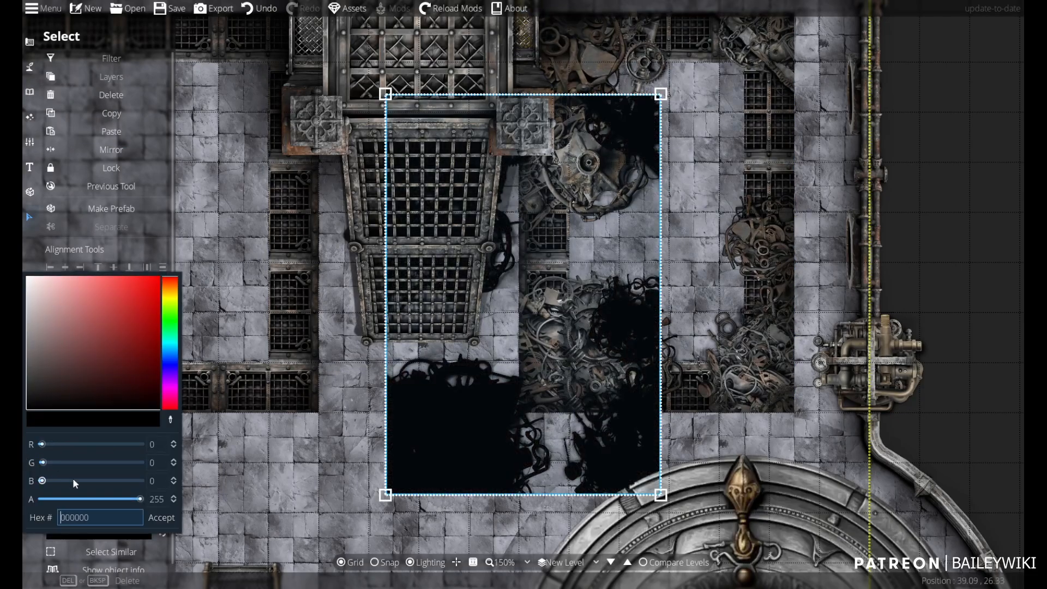
{"action": "left_click_drag", "start_coordinate": [143, 502], "coordinate": [76, 500]}
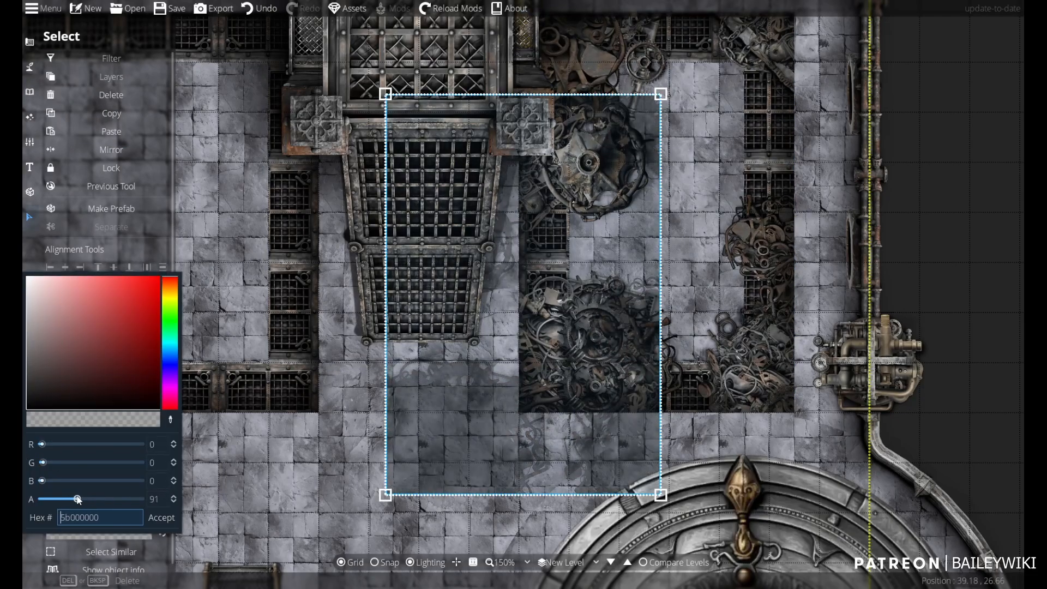
{"action": "left_click", "coordinate": [161, 518]}
- Send the dark scrap copy and the stone floor to the back of the layer, and move the copy exactly over the recess
{"action": "left_click", "coordinate": [941, 234]}
{"action": "left_click", "coordinate": [418, 473]}
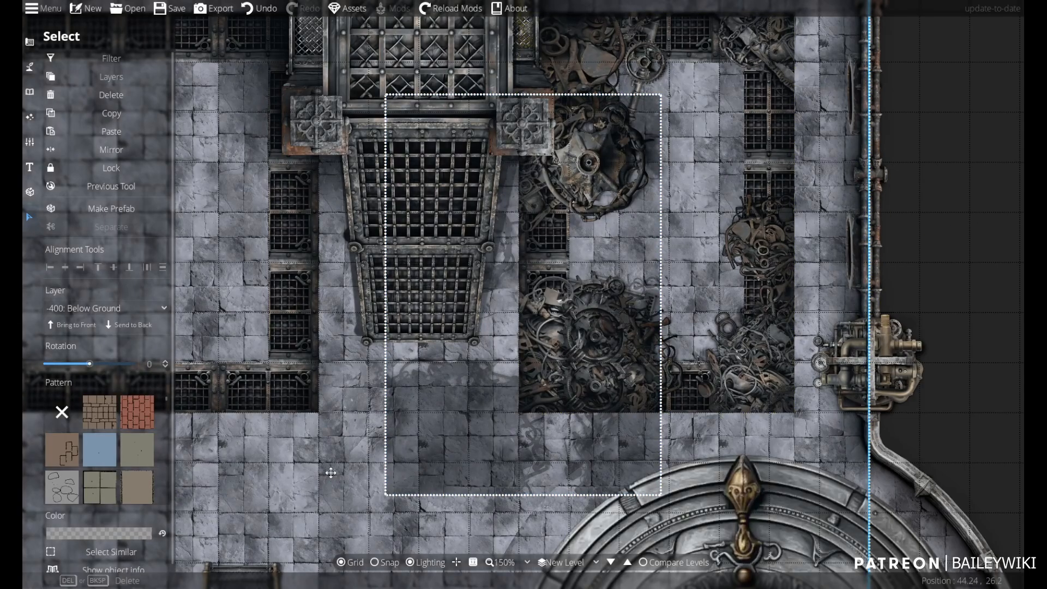
{"action": "left_click", "coordinate": [112, 329]}
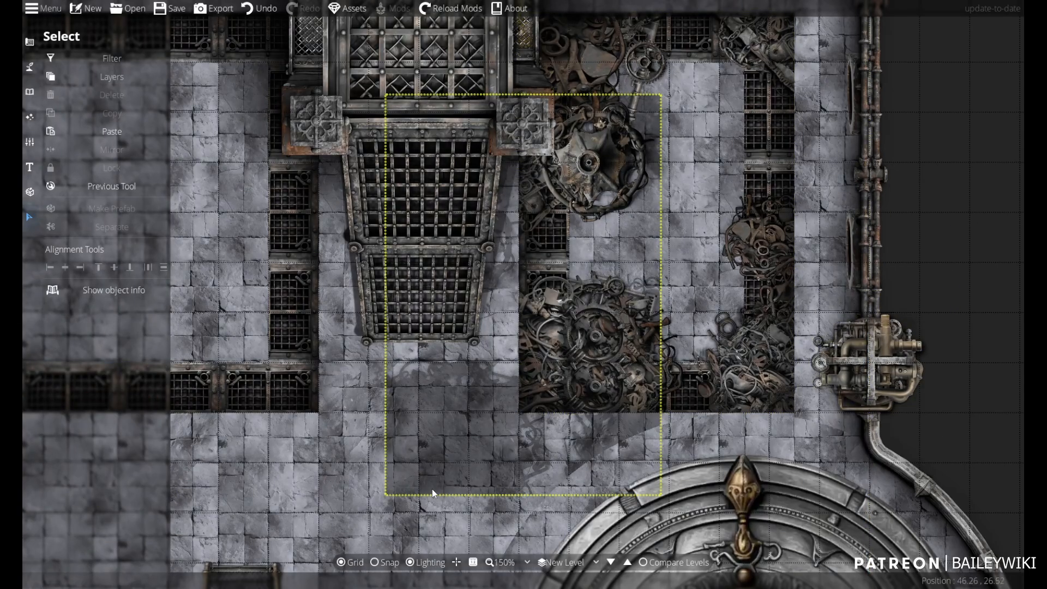
{"action": "left_click_drag", "start_coordinate": [432, 489], "coordinate": [570, 388]}
{"action": "left_click", "coordinate": [965, 283]}
{"action": "left_click_drag", "start_coordinate": [908, 290], "coordinate": [896, 366]}
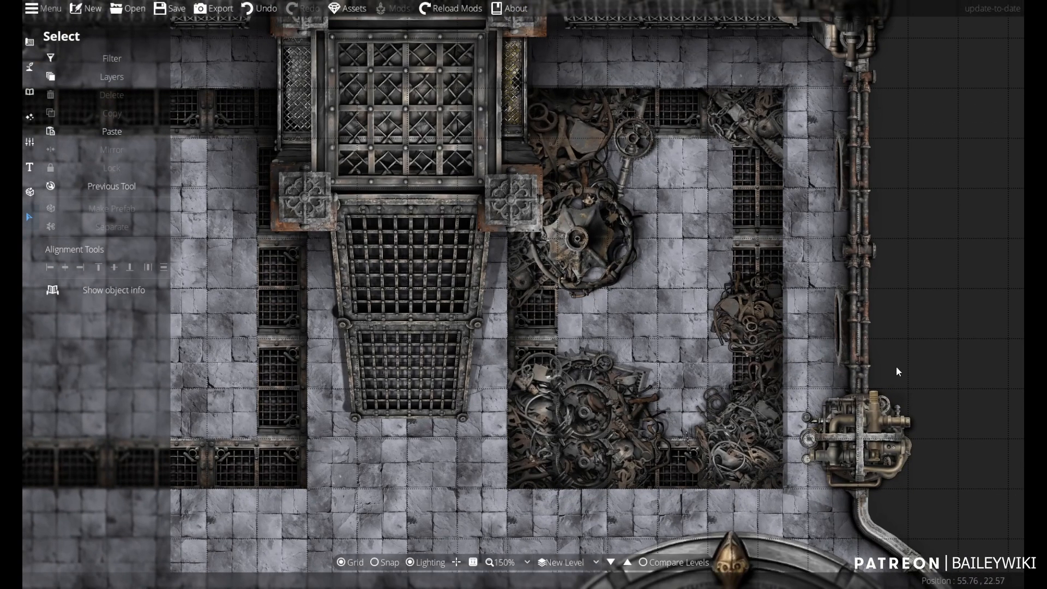
- Select the original scrap pattern together with the stone floor and send both to the back of the layer
{"action": "left_click", "coordinate": [760, 213]}
{"action": "left_click", "coordinate": [804, 237]}
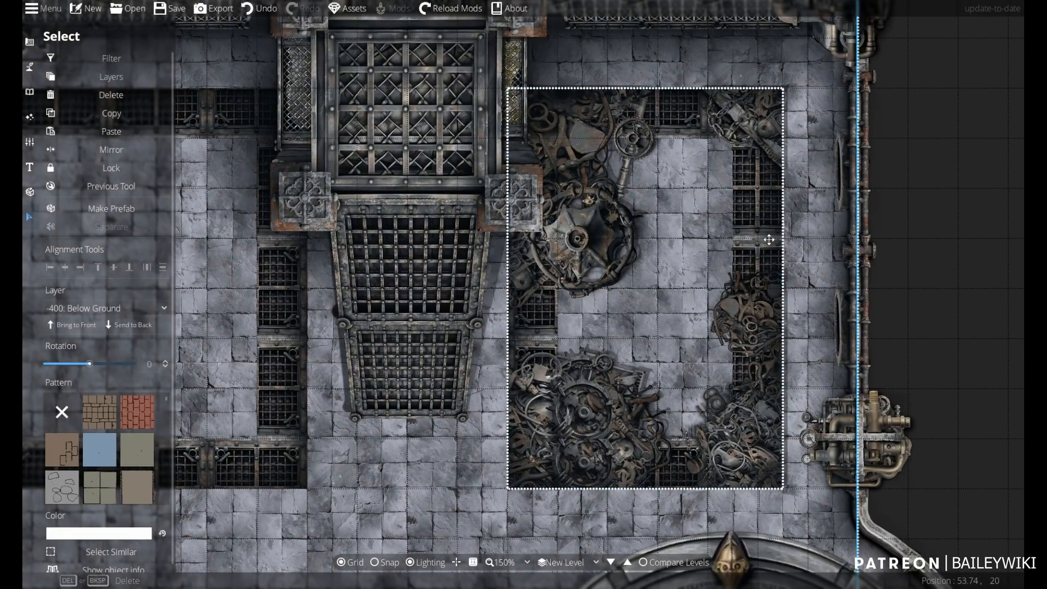
{"action": "left_click", "coordinate": [136, 324]}
{"action": "left_click", "coordinate": [131, 326]}
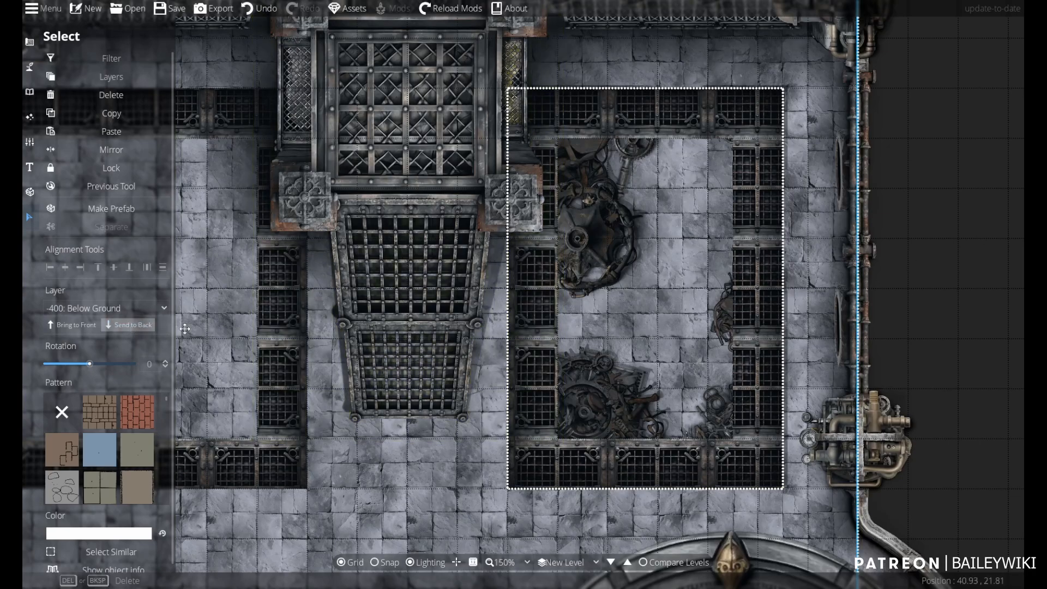
- Select the recess's grate border together with the stone floor and send both to the back, beneath the scrap and its dark copy
{"action": "left_click", "coordinate": [987, 218]}
{"action": "left_click", "coordinate": [548, 270]}
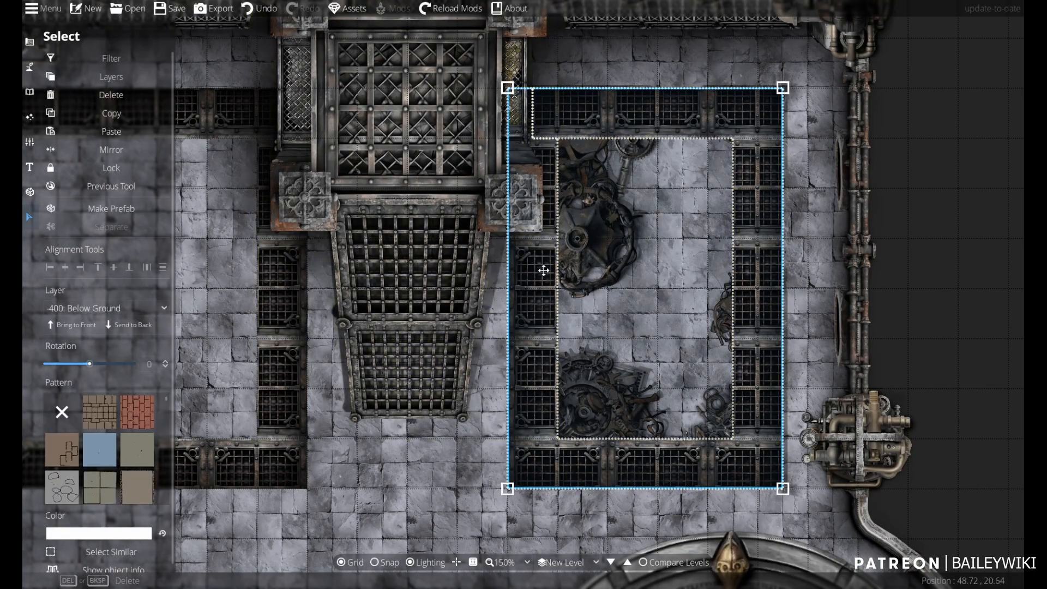
{"action": "left_click", "coordinate": [137, 325]}
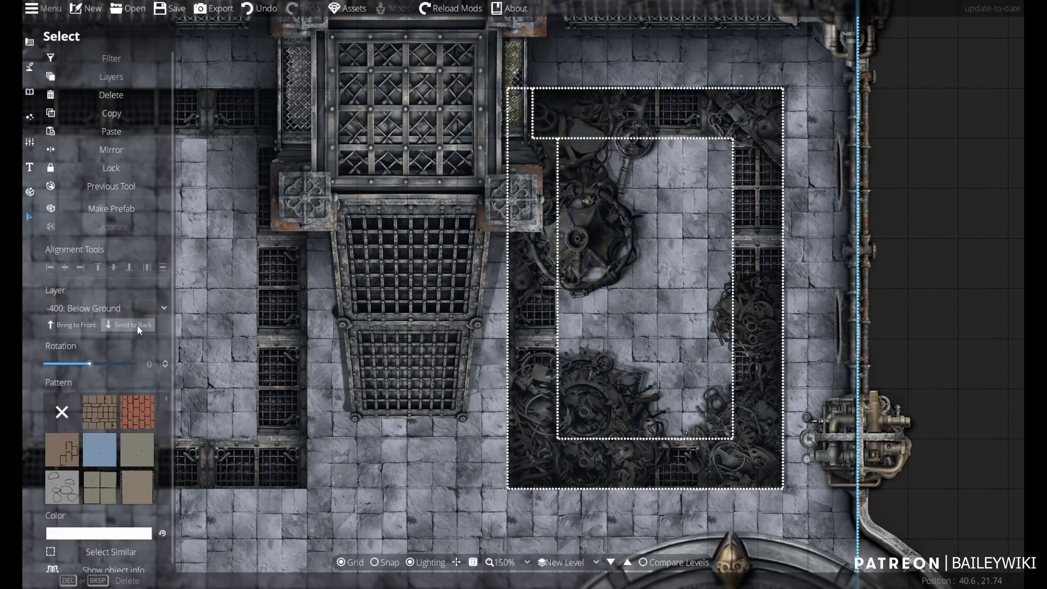
{"action": "left_click", "coordinate": [1005, 243]}
- Start the Scatter Tool and bring up the [BW] Metal Pipes and Valves assets, moving down to the pipe fittings and covers
{"action": "scroll", "coordinate": [581, 362], "scroll_direction": "down", "scroll_amount": 2}
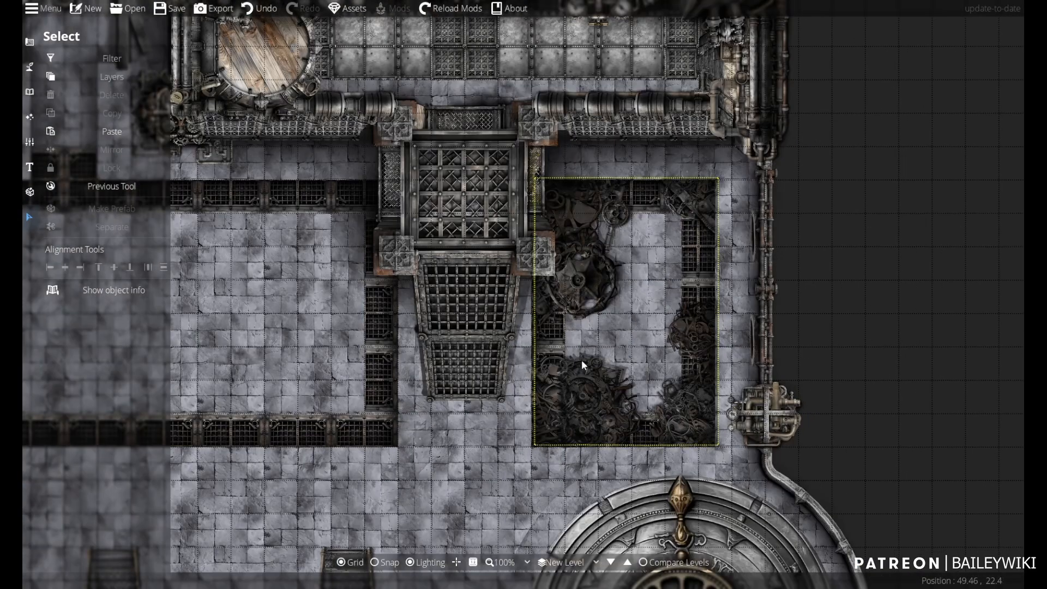
{"action": "left_click_drag", "start_coordinate": [467, 352], "coordinate": [580, 318]}
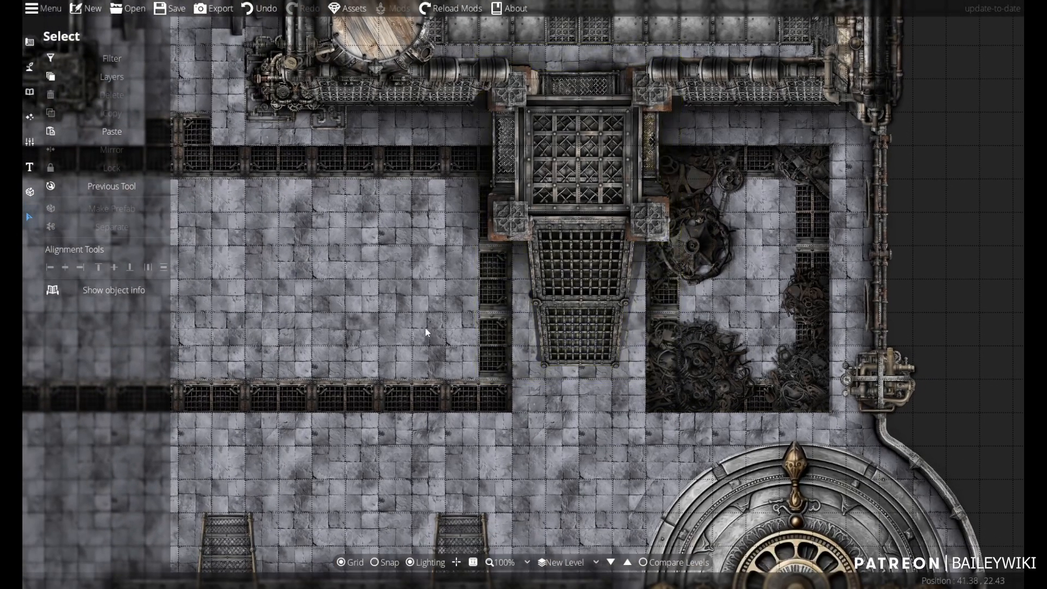
{"action": "scroll", "coordinate": [426, 330], "scroll_direction": "down", "scroll_amount": 1}
{"action": "left_click", "coordinate": [30, 91]}
{"action": "left_click", "coordinate": [52, 87]}
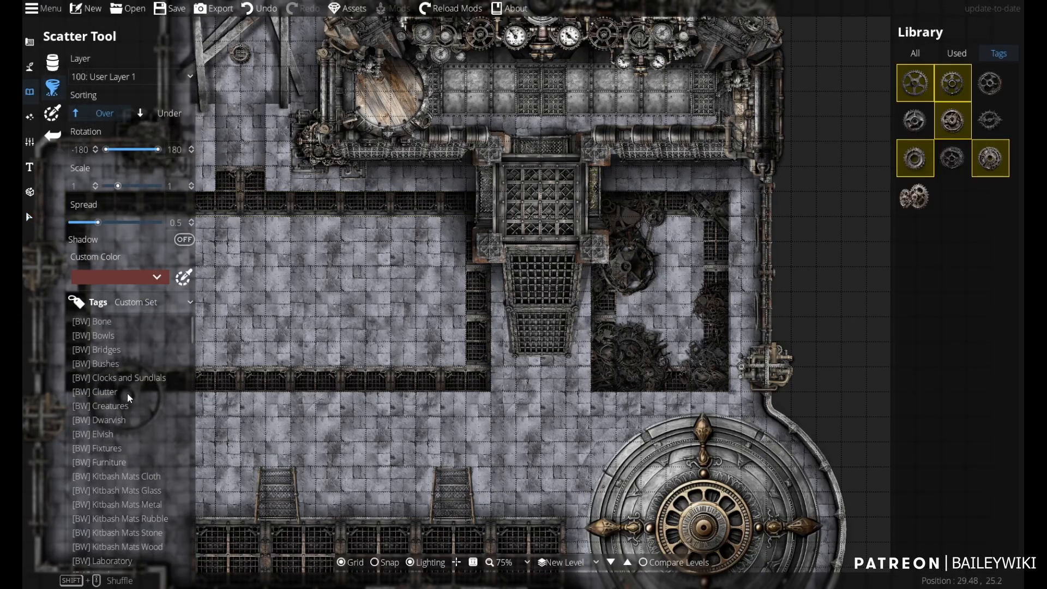
{"action": "left_click", "coordinate": [155, 505]}
{"action": "scroll", "coordinate": [156, 506], "scroll_direction": "down", "scroll_amount": 3}
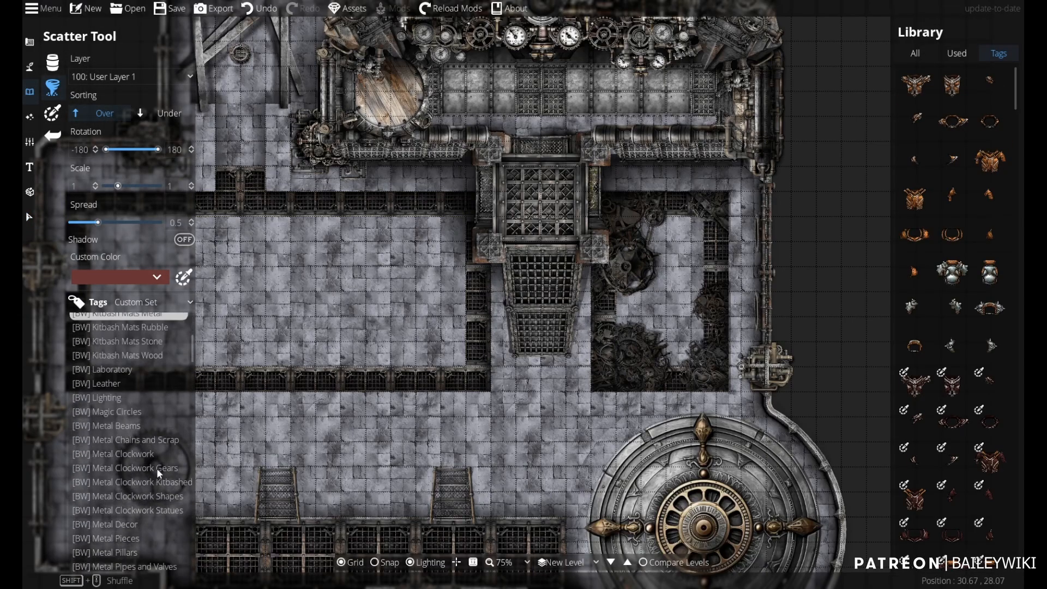
{"action": "scroll", "coordinate": [155, 509], "scroll_direction": "down", "scroll_amount": 3}
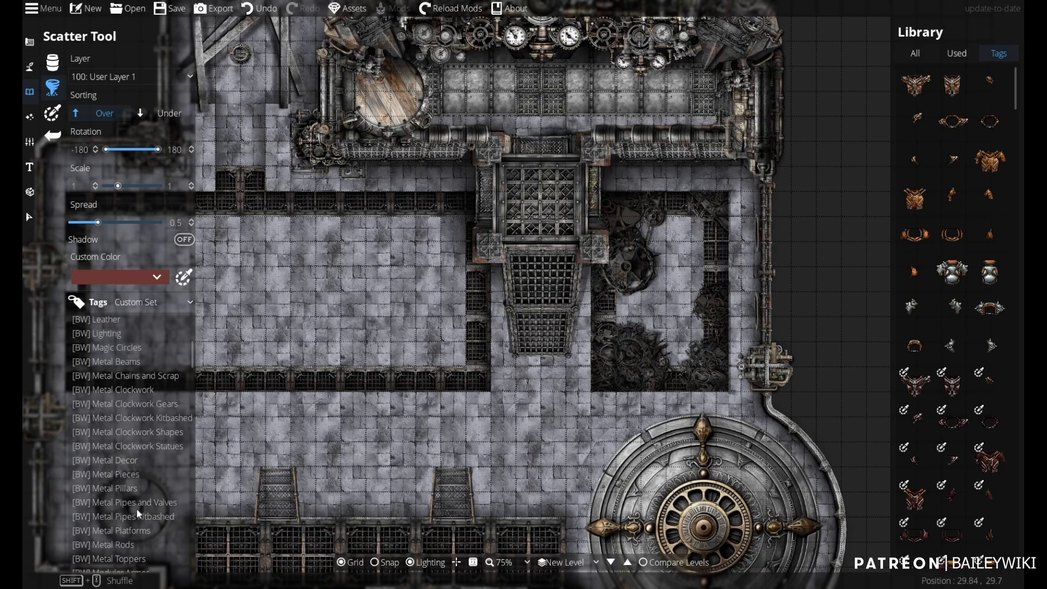
{"action": "left_click", "coordinate": [154, 502]}
{"action": "scroll", "coordinate": [918, 90], "scroll_direction": "down", "scroll_amount": 10}
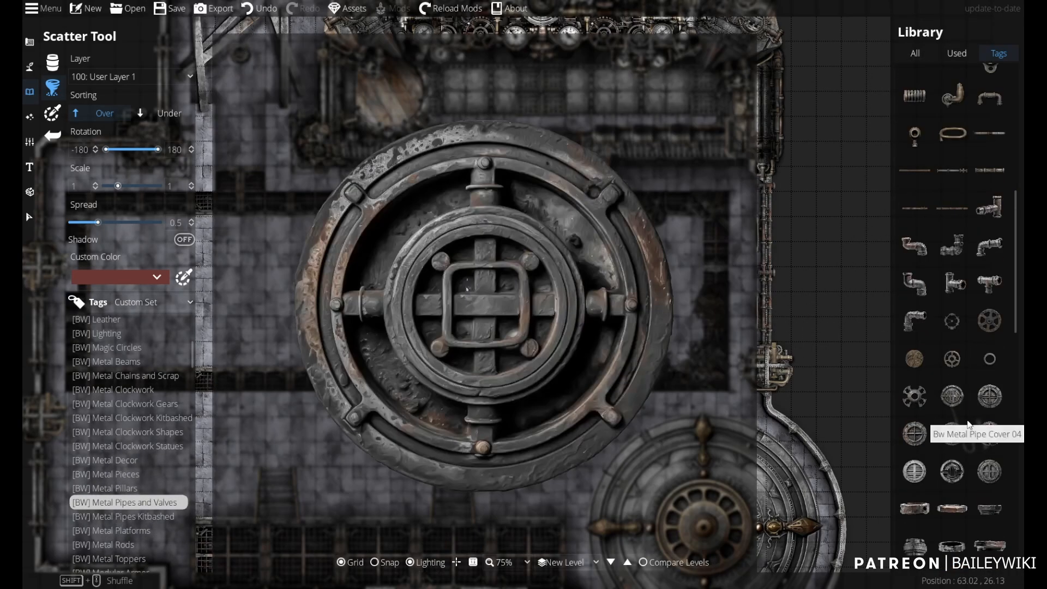
- Load the scatter set with the pipe, gauge, rod and valve wheel assets, and reduce its scale range to 0.26–0.72
{"action": "scroll", "coordinate": [967, 419], "scroll_direction": "up", "scroll_amount": 1}
{"action": "left_click", "coordinate": [914, 462], "text": "shift"}
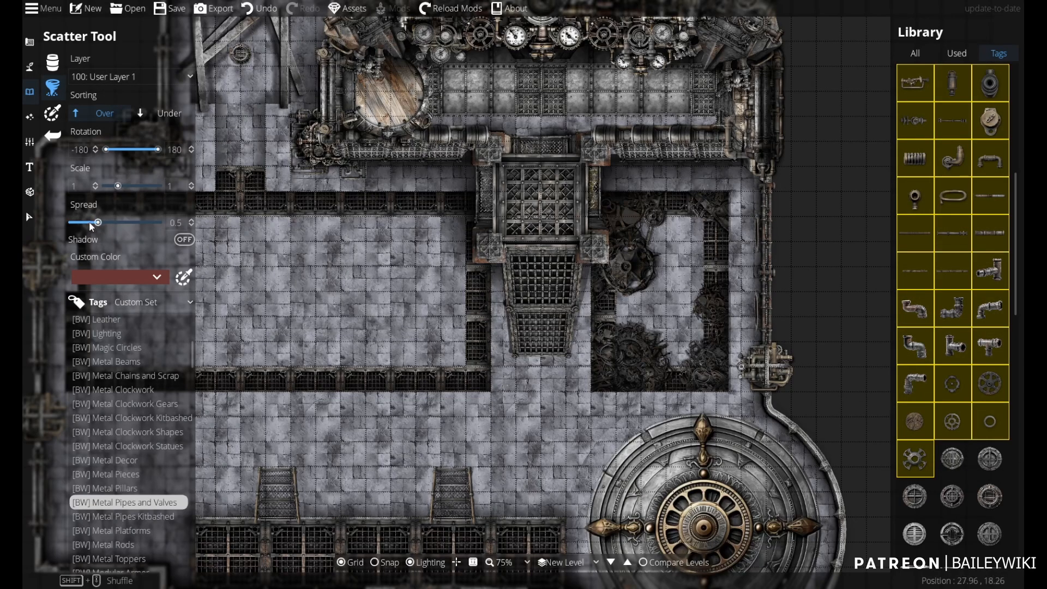
{"action": "left_click_drag", "start_coordinate": [117, 186], "coordinate": [107, 186]}
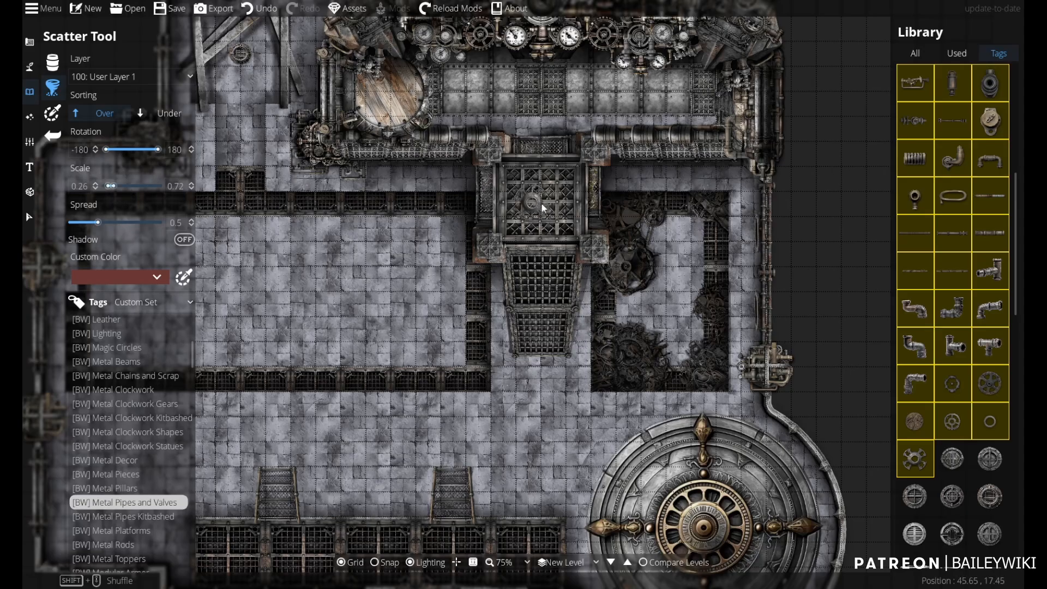
- Scatter small metal pipe, rod and valve pieces on User Layer 1 around the recess's machinery, its upper gear and the lower grate
{"action": "scroll", "coordinate": [679, 238], "scroll_direction": "up", "scroll_amount": 3}
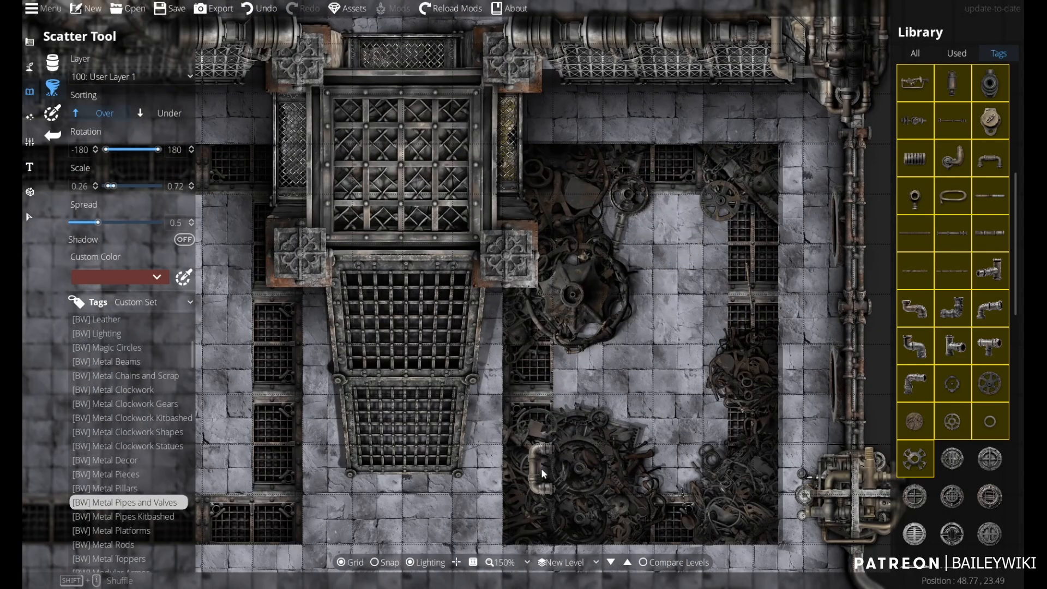
{"action": "scroll", "coordinate": [603, 364], "scroll_direction": "up", "scroll_amount": 2}
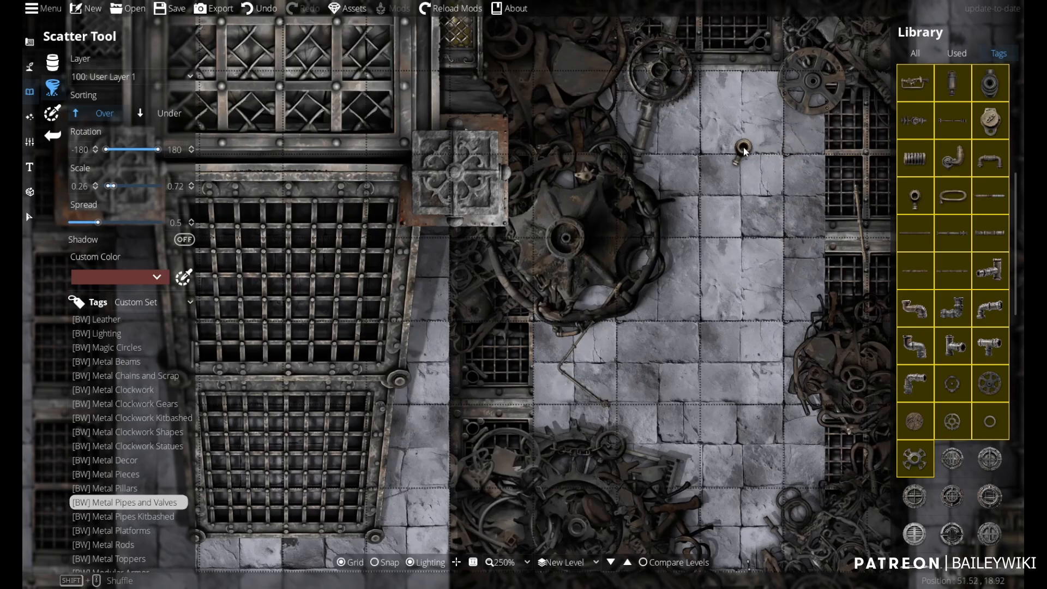
{"action": "left_click_drag", "start_coordinate": [684, 117], "coordinate": [581, 242]}
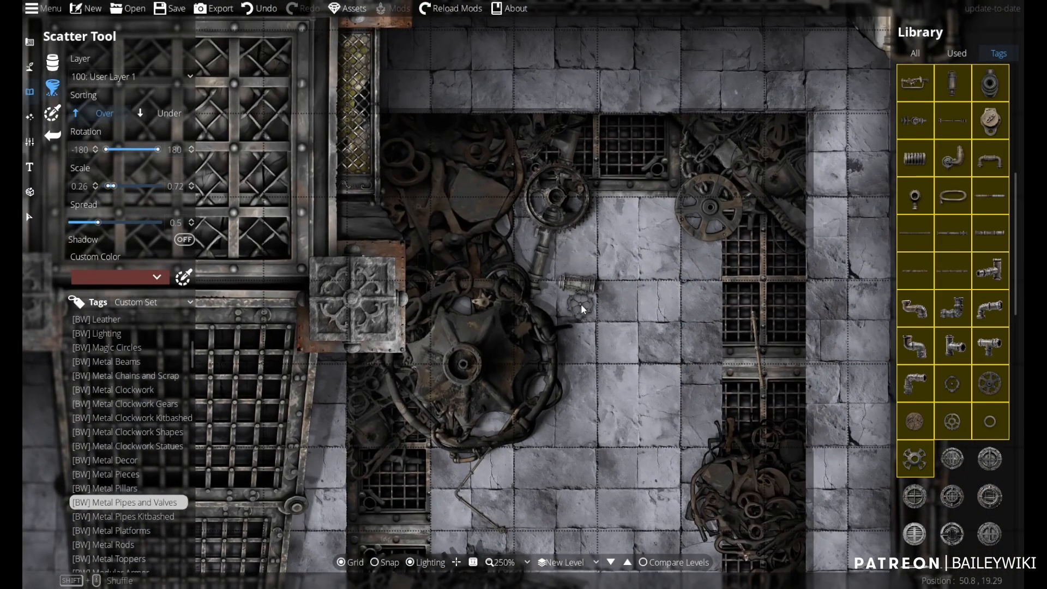
{"action": "left_click", "coordinate": [165, 76]}
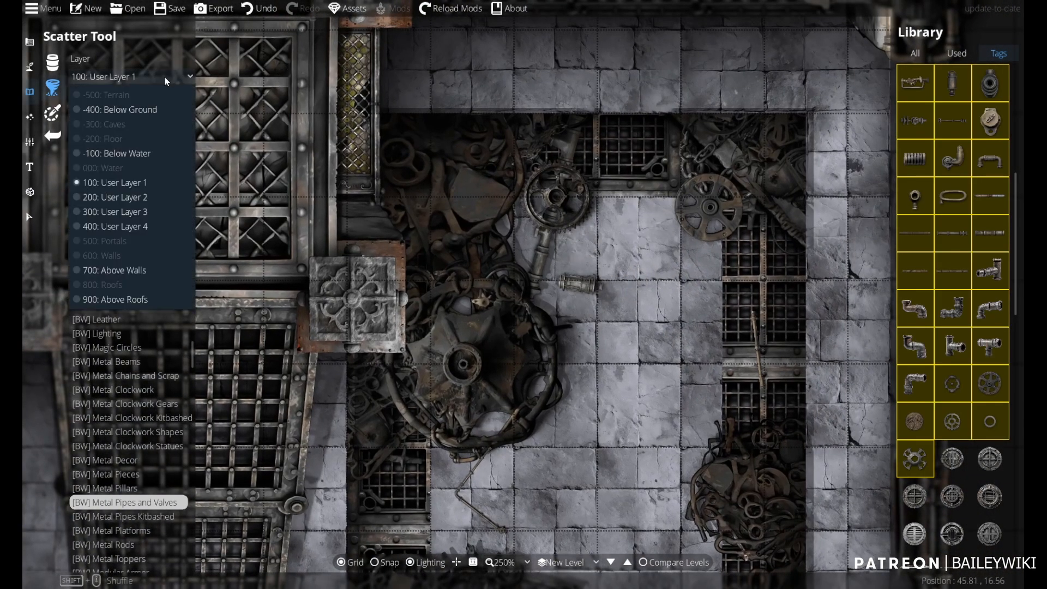
{"action": "left_click", "coordinate": [164, 76]}
{"action": "left_click", "coordinate": [674, 221]}
{"action": "left_click_drag", "start_coordinate": [682, 453], "coordinate": [631, 205]}
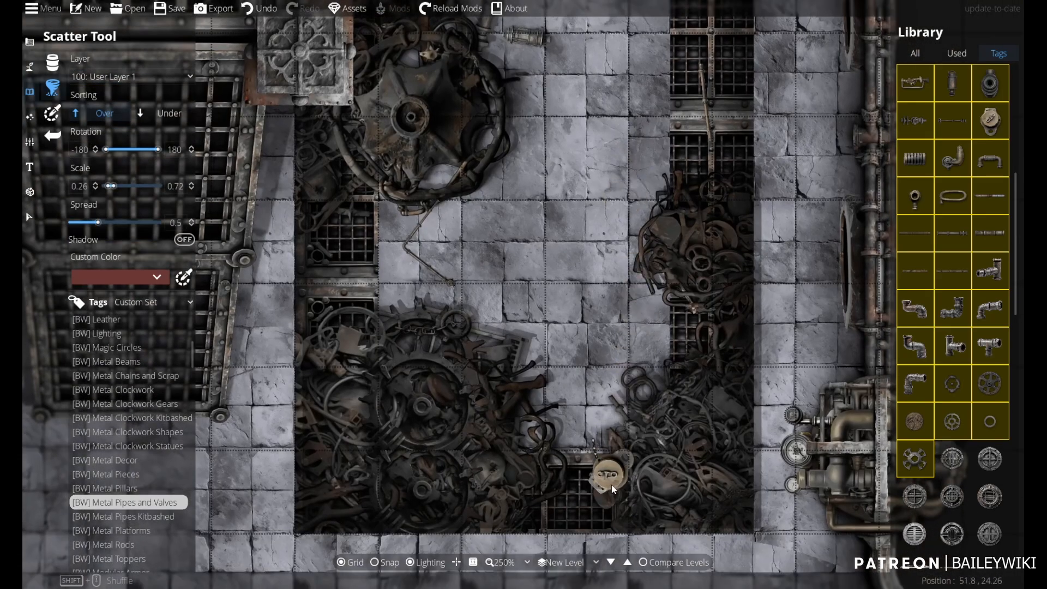
{"action": "left_click", "coordinate": [610, 487]}
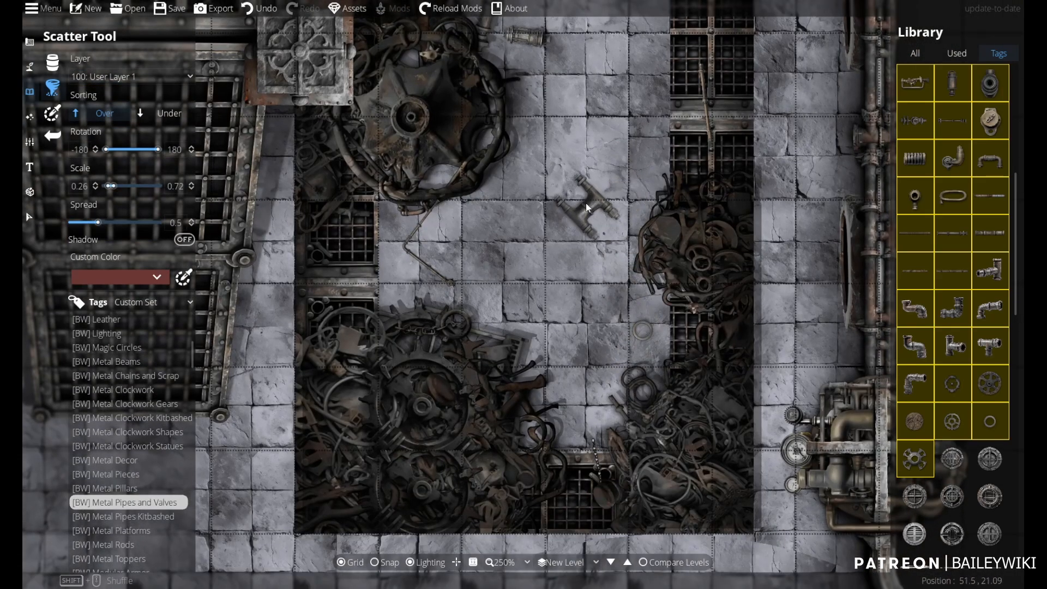
- Scatter a valve wheel and more pipes and rods along the recess's west edge, and add a small pipe piece on the east grate
{"action": "left_click", "coordinate": [416, 273]}
{"action": "left_click_drag", "start_coordinate": [555, 161], "coordinate": [533, 308]}
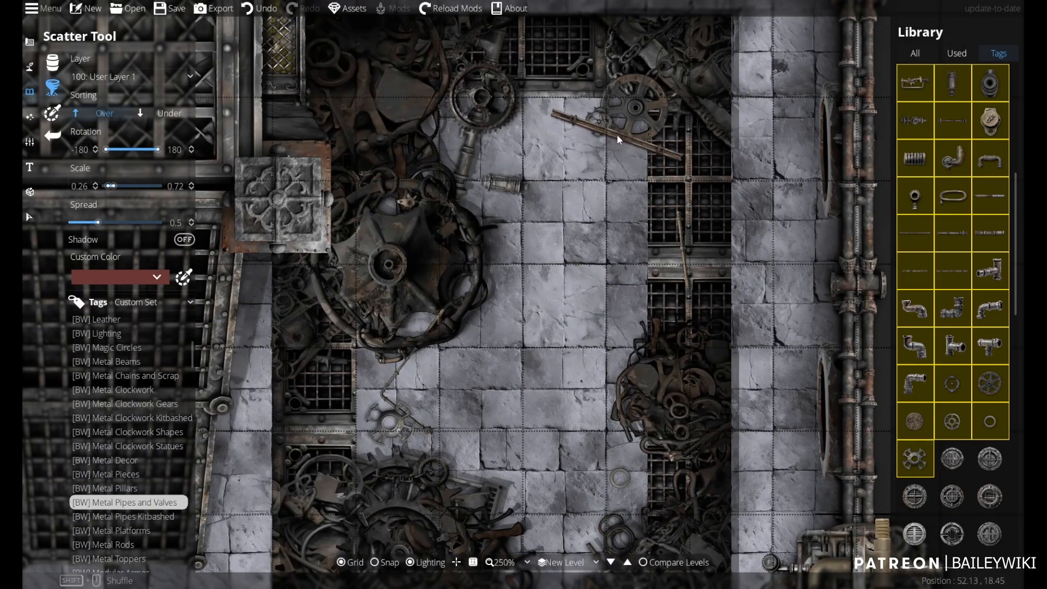
{"action": "left_click", "coordinate": [648, 211]}
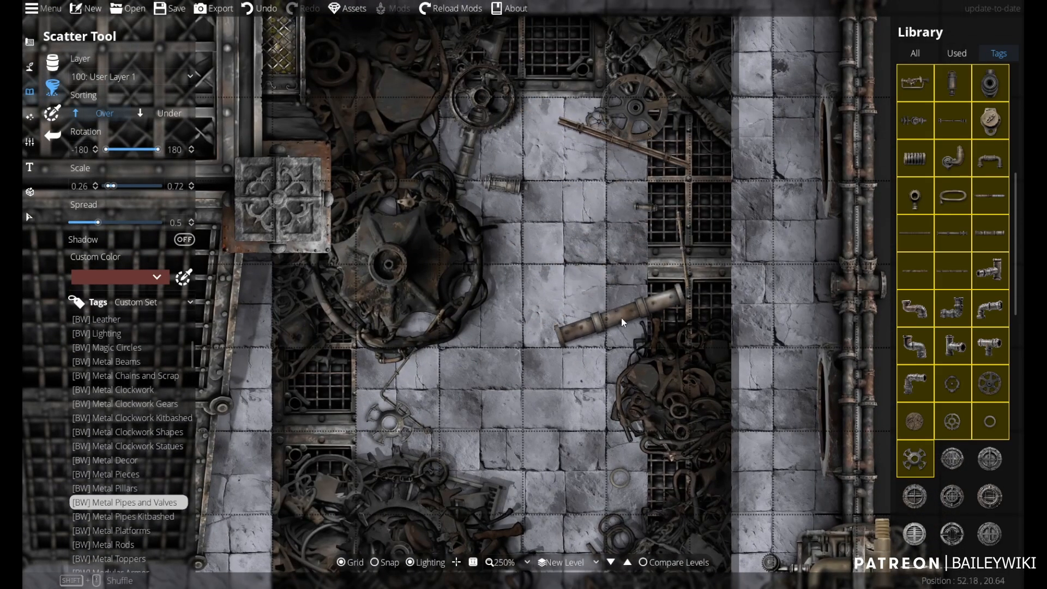
{"action": "left_click", "coordinate": [357, 411]}
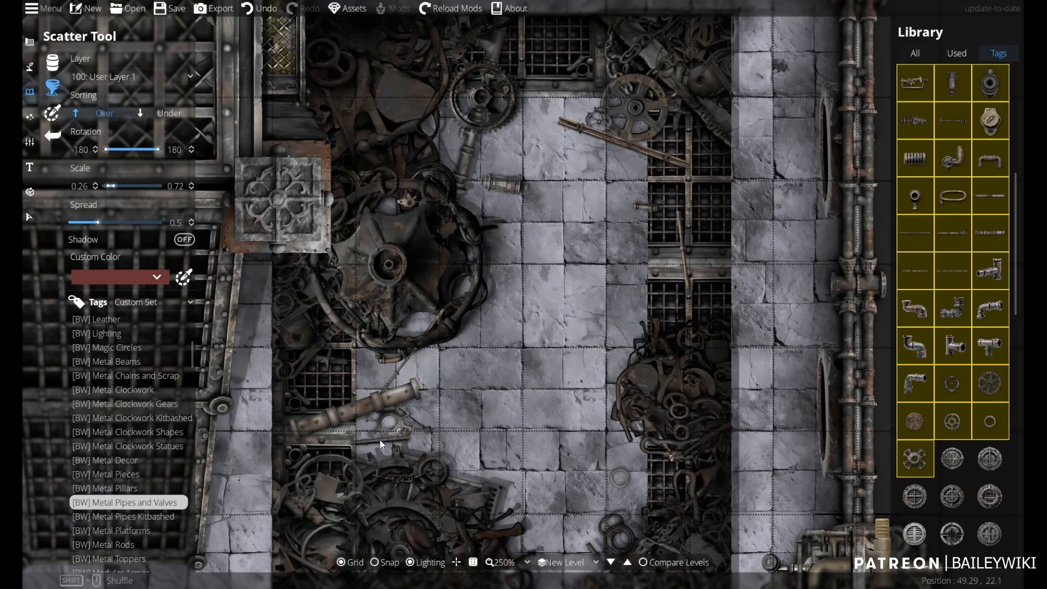
{"action": "scroll", "coordinate": [646, 479], "scroll_direction": "down", "scroll_amount": 5}
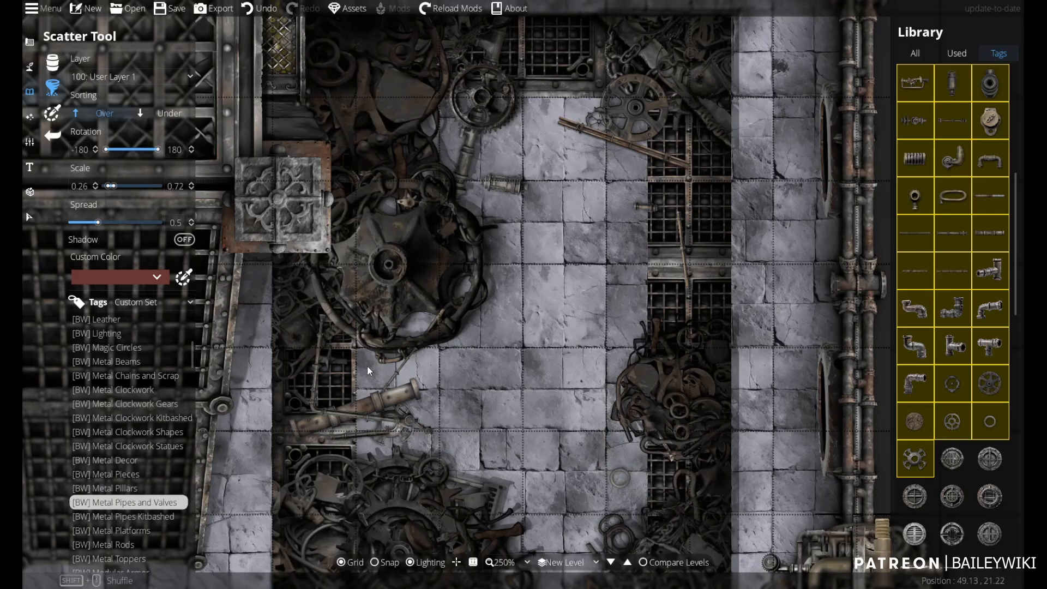
{"action": "scroll", "coordinate": [562, 371], "scroll_direction": "down", "scroll_amount": 3}
{"action": "scroll", "coordinate": [564, 367], "scroll_direction": "down", "scroll_amount": 3}
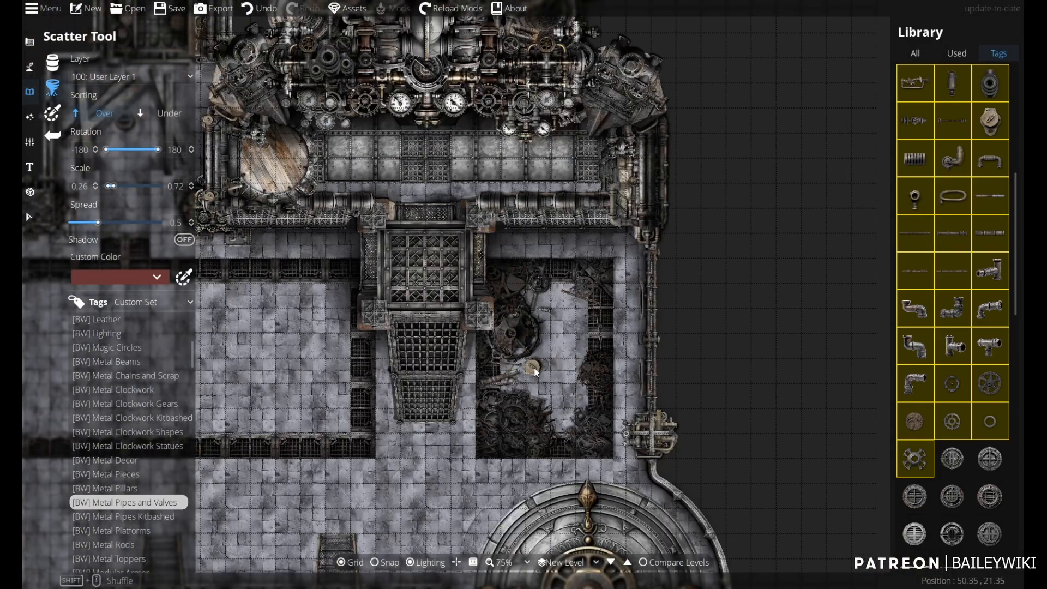
- Place the previously used black shadow object beneath the pipe debris on the Below Ground layer, sorted Under, with rotation 90 and scale 0.2
{"action": "left_click", "coordinate": [958, 53]}
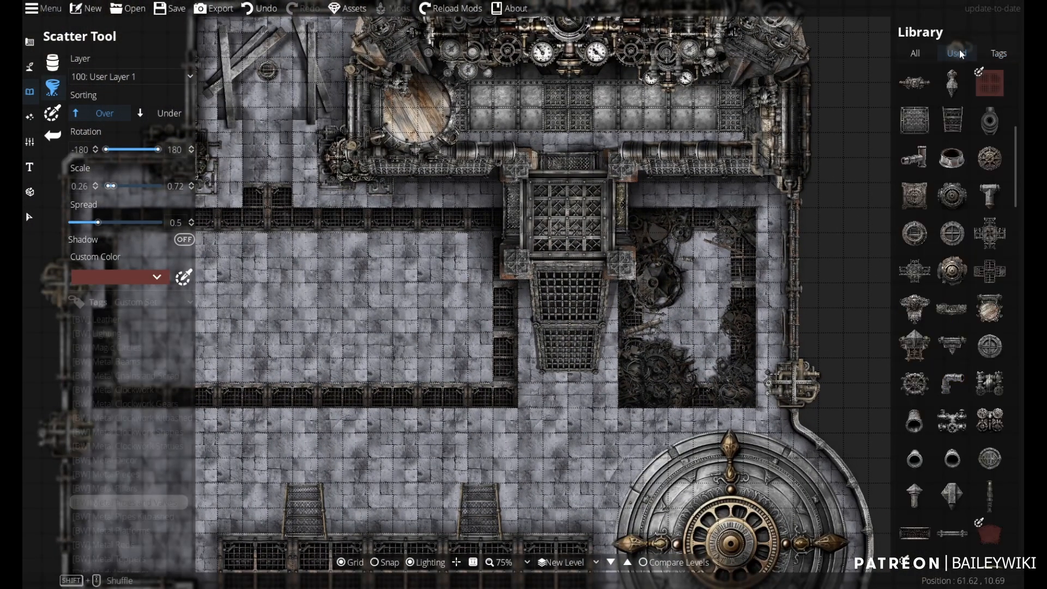
{"action": "left_click", "coordinate": [961, 121]}
{"action": "scroll", "coordinate": [692, 233], "scroll_direction": "up", "scroll_amount": 5}
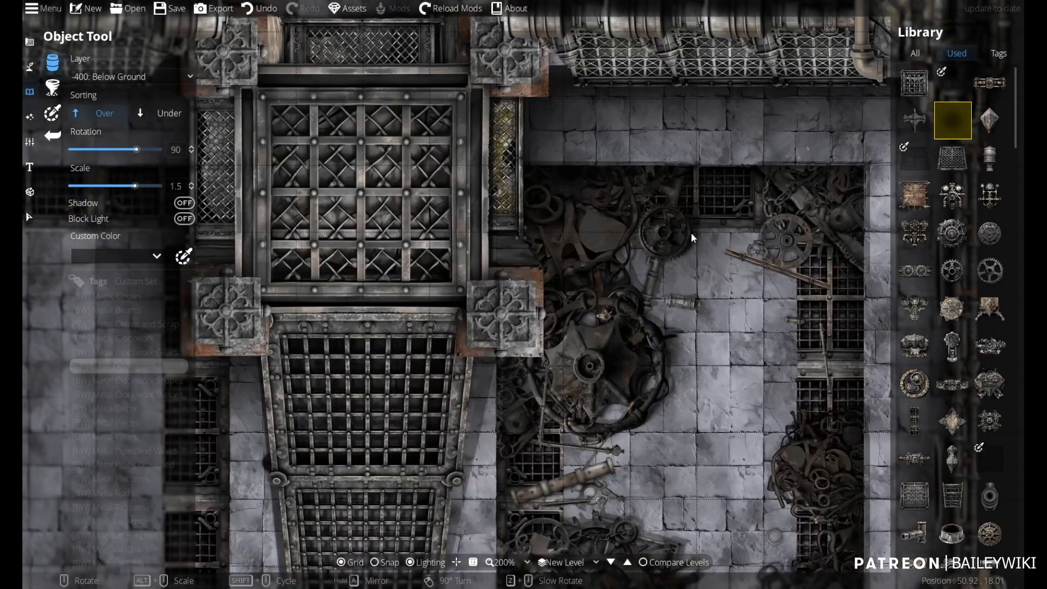
{"action": "scroll", "coordinate": [671, 305], "scroll_direction": "down", "scroll_amount": 5}
{"action": "left_click", "coordinate": [158, 107]}
{"action": "left_click_drag", "start_coordinate": [555, 466], "coordinate": [523, 332]}
{"action": "scroll", "coordinate": [592, 338], "scroll_direction": "down", "scroll_amount": 3}
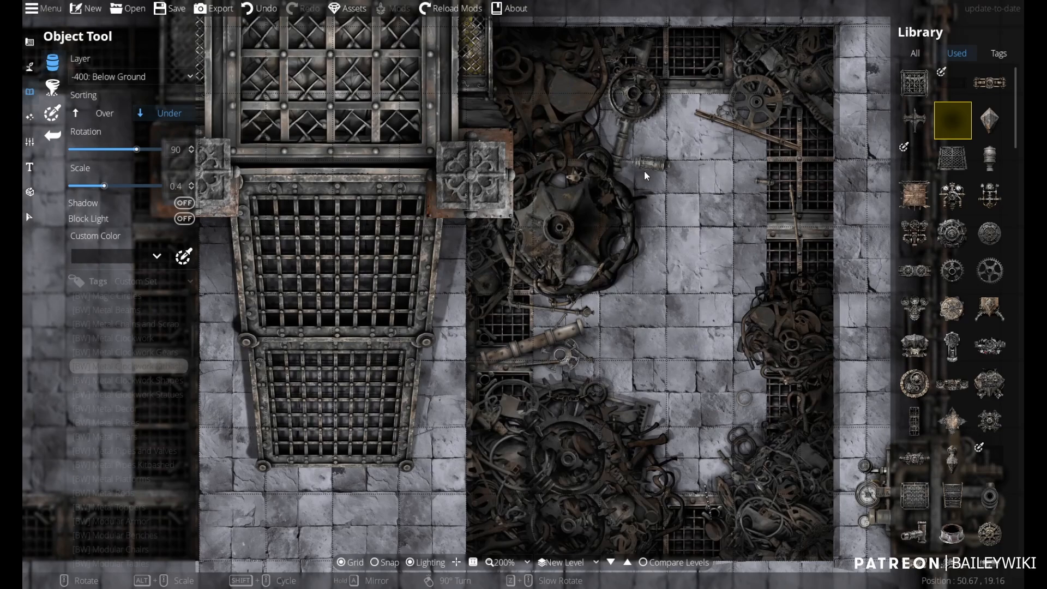
{"action": "scroll", "coordinate": [645, 170], "scroll_direction": "up", "scroll_amount": 1}
{"action": "left_click", "coordinate": [657, 170]}
{"action": "scroll", "coordinate": [611, 321], "scroll_direction": "down", "scroll_amount": 5}
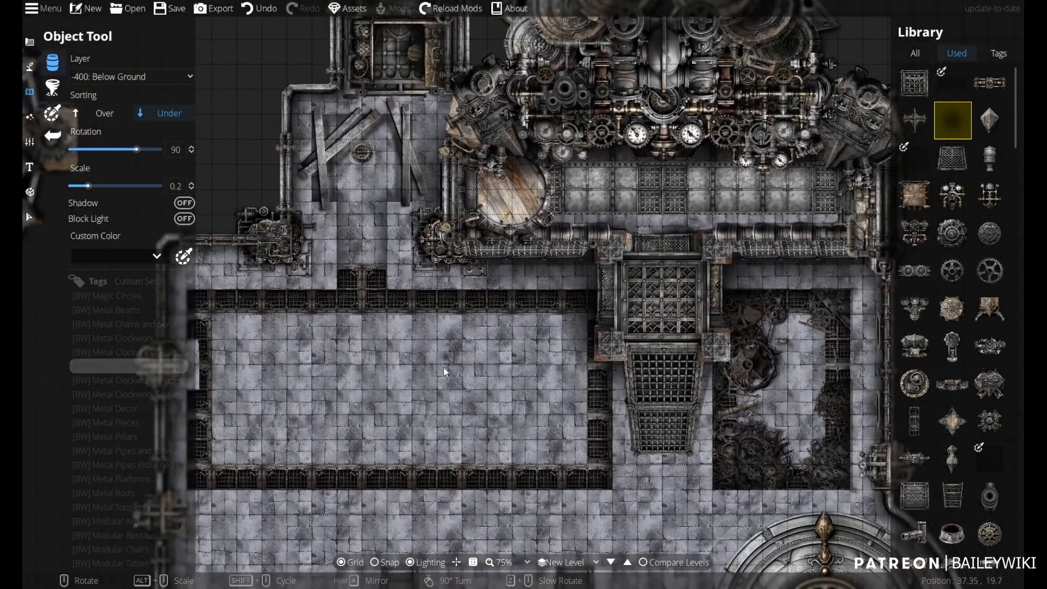
- Select the large grey stone floor around the grate walkways and try a dark metal mesh pattern on it
{"action": "left_click_drag", "start_coordinate": [444, 368], "coordinate": [431, 409]}
{"action": "left_click", "coordinate": [30, 218]}
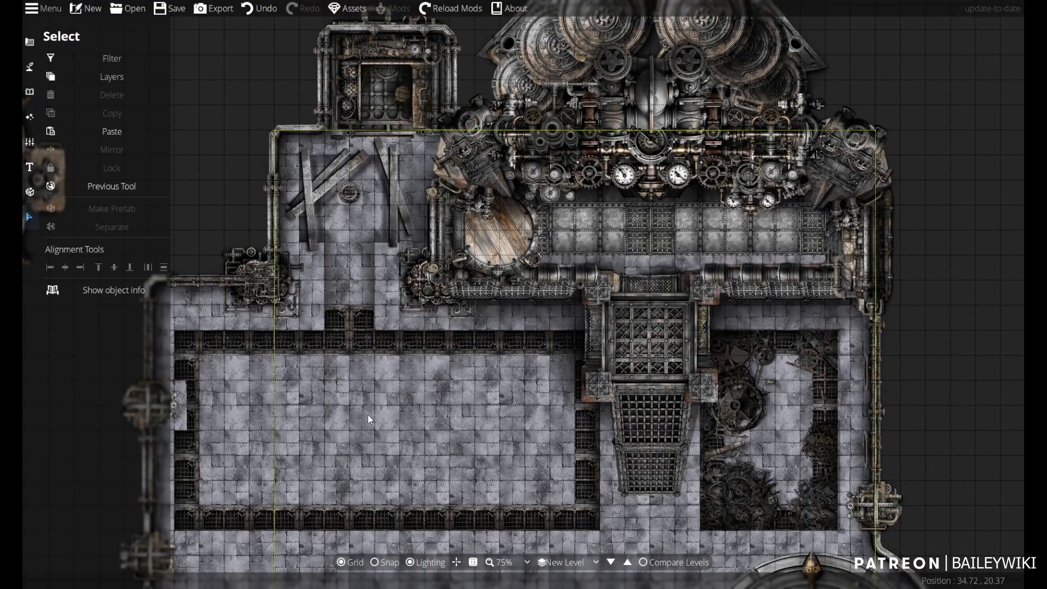
{"action": "left_click", "coordinate": [338, 443]}
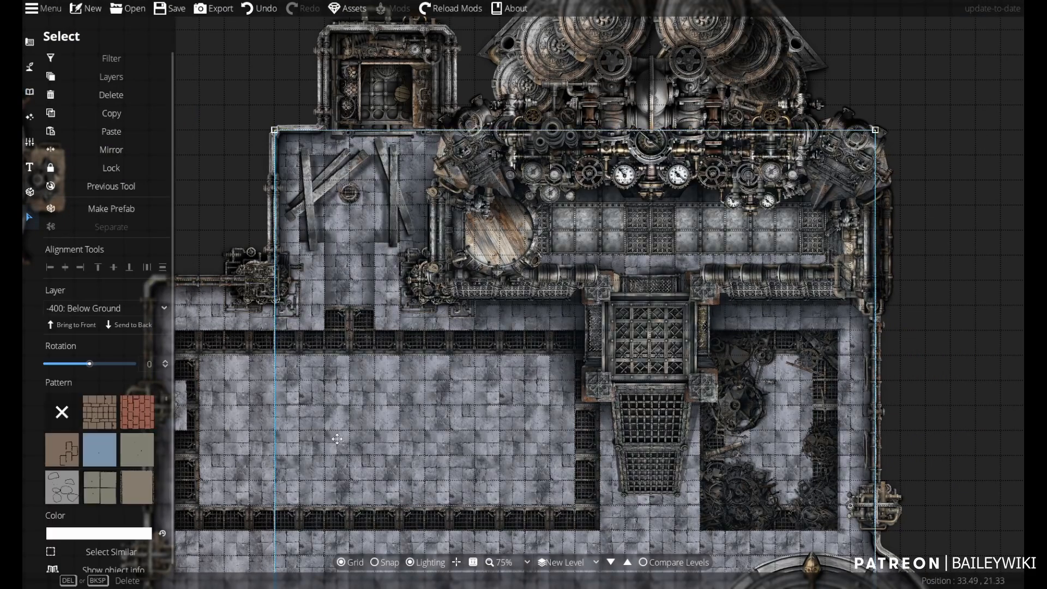
{"action": "scroll", "coordinate": [142, 414], "scroll_direction": "down", "scroll_amount": 6}
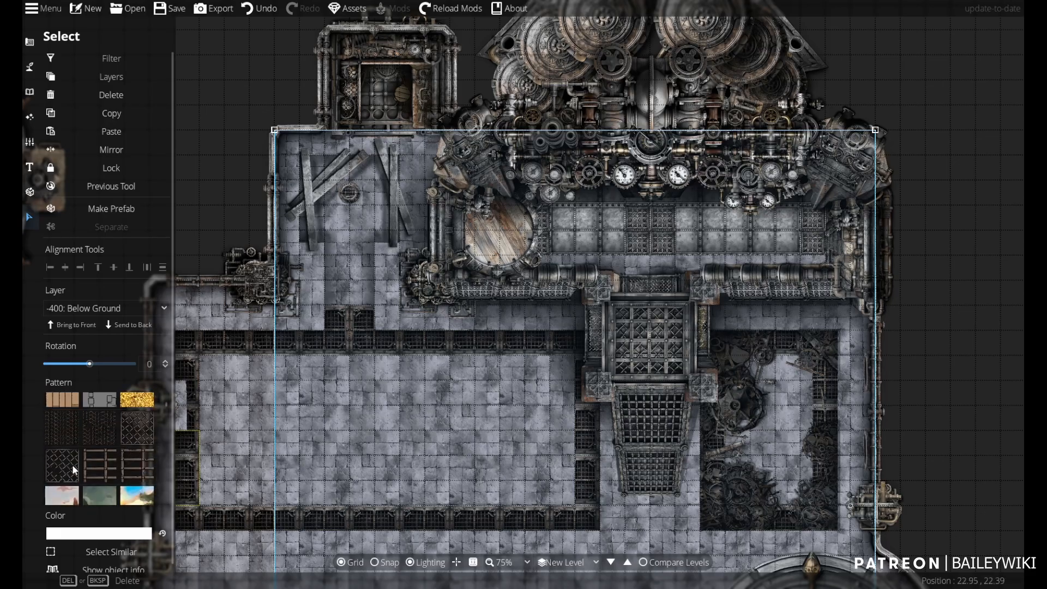
{"action": "left_click", "coordinate": [72, 464]}
{"action": "scroll", "coordinate": [125, 439], "scroll_direction": "down", "scroll_amount": 4}
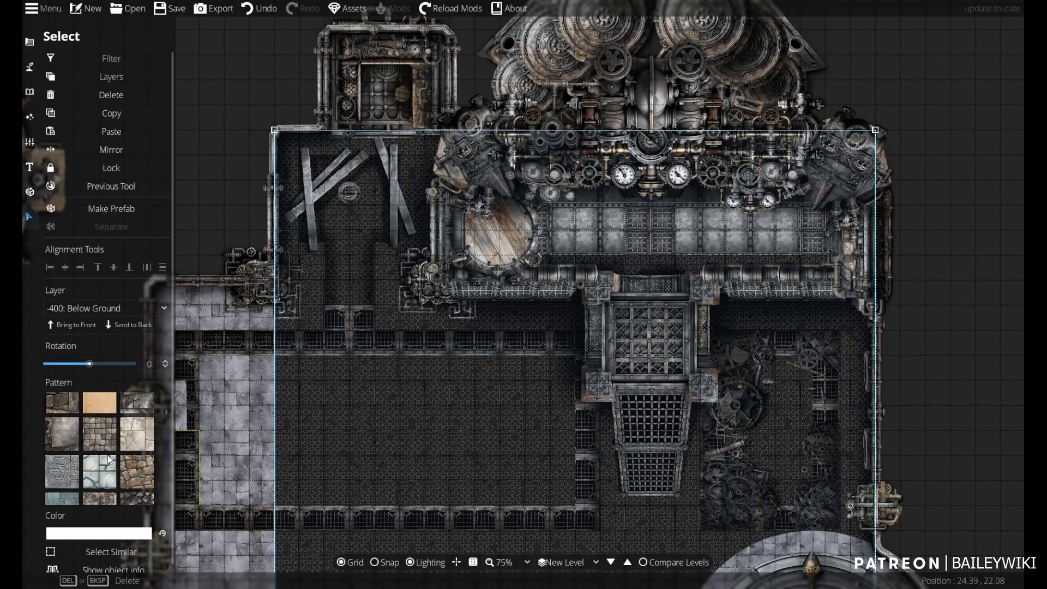
- Try other stone patterns on the selected floor, settle on the beige irregular stone paving, and deselect the floor
{"action": "left_click", "coordinate": [136, 448]}
{"action": "scroll", "coordinate": [137, 448], "scroll_direction": "down", "scroll_amount": 1}
{"action": "left_click", "coordinate": [92, 403]}
{"action": "left_click", "coordinate": [136, 412]}
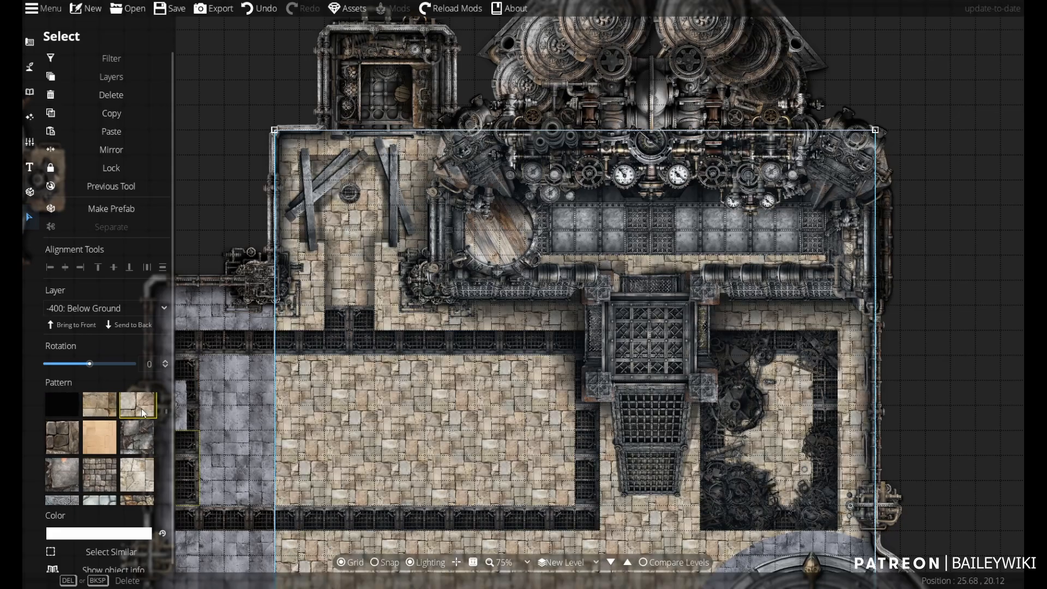
{"action": "scroll", "coordinate": [124, 443], "scroll_direction": "up", "scroll_amount": 2}
{"action": "left_click", "coordinate": [968, 373]}
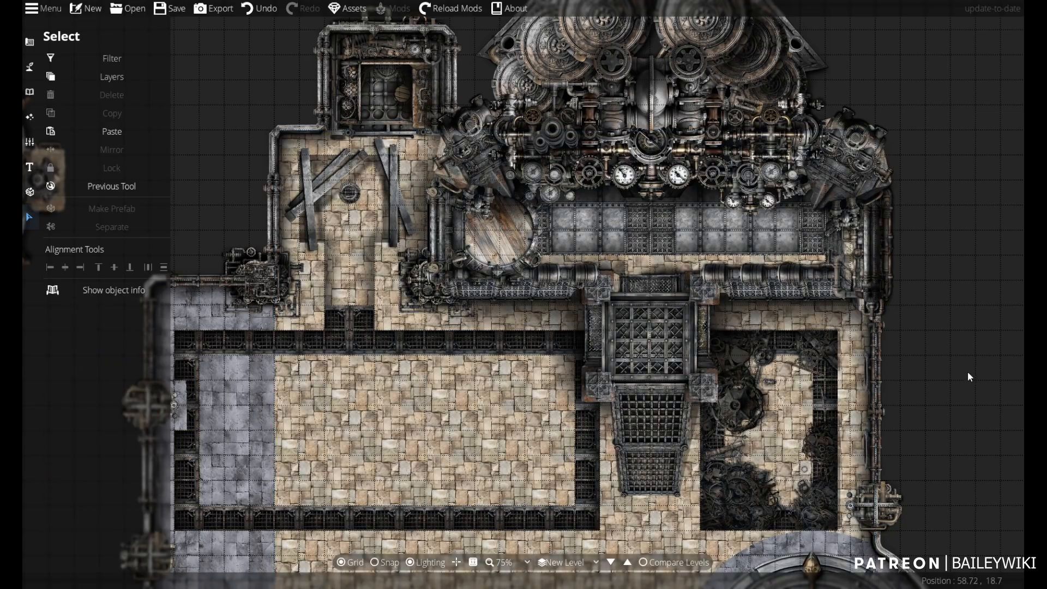
{"action": "left_click_drag", "start_coordinate": [968, 282], "coordinate": [971, 252]}
{"action": "scroll", "coordinate": [595, 302], "scroll_direction": "up", "scroll_amount": 1}
{"action": "scroll", "coordinate": [595, 303], "scroll_direction": "up", "scroll_amount": 1}
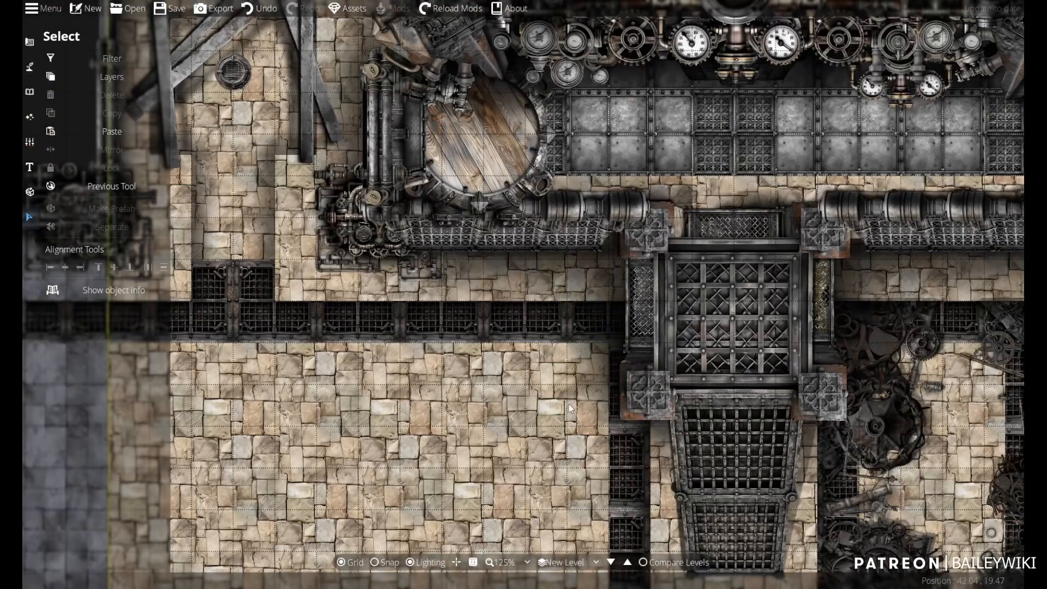
- Select the large central floor and try several stone patterns on it, including cream cracked slabs, pale blue cracked tiles and blue bricks
{"action": "left_click_drag", "start_coordinate": [511, 406], "coordinate": [493, 194]}
{"action": "left_click", "coordinate": [450, 215]}
{"action": "scroll", "coordinate": [160, 481], "scroll_direction": "down", "scroll_amount": 1}
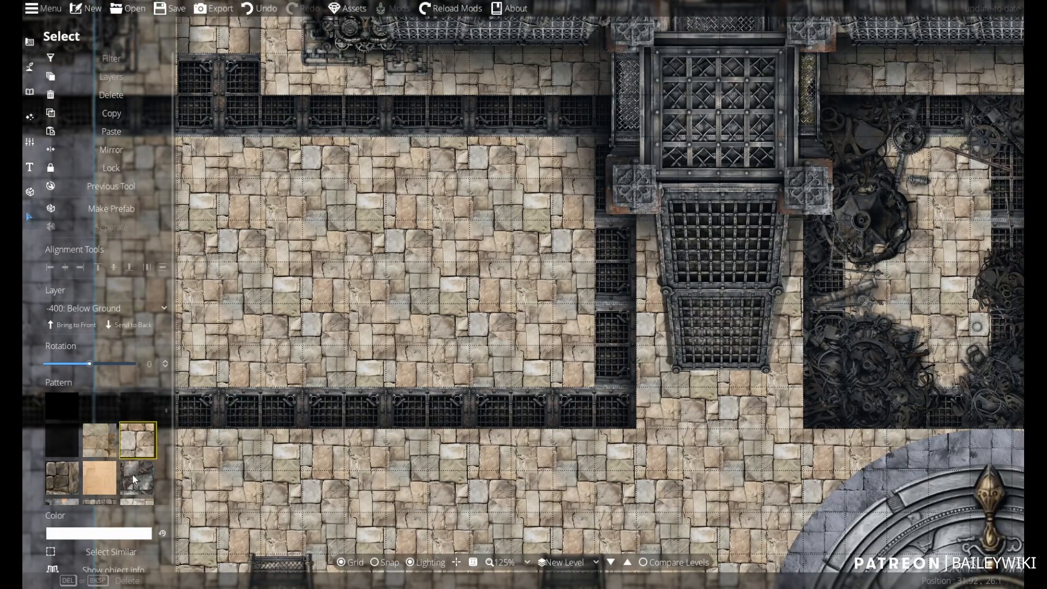
{"action": "left_click", "coordinate": [133, 477]}
{"action": "scroll", "coordinate": [120, 476], "scroll_direction": "down", "scroll_amount": 3}
{"action": "scroll", "coordinate": [106, 466], "scroll_direction": "down", "scroll_amount": 2}
{"action": "left_click", "coordinate": [136, 431]}
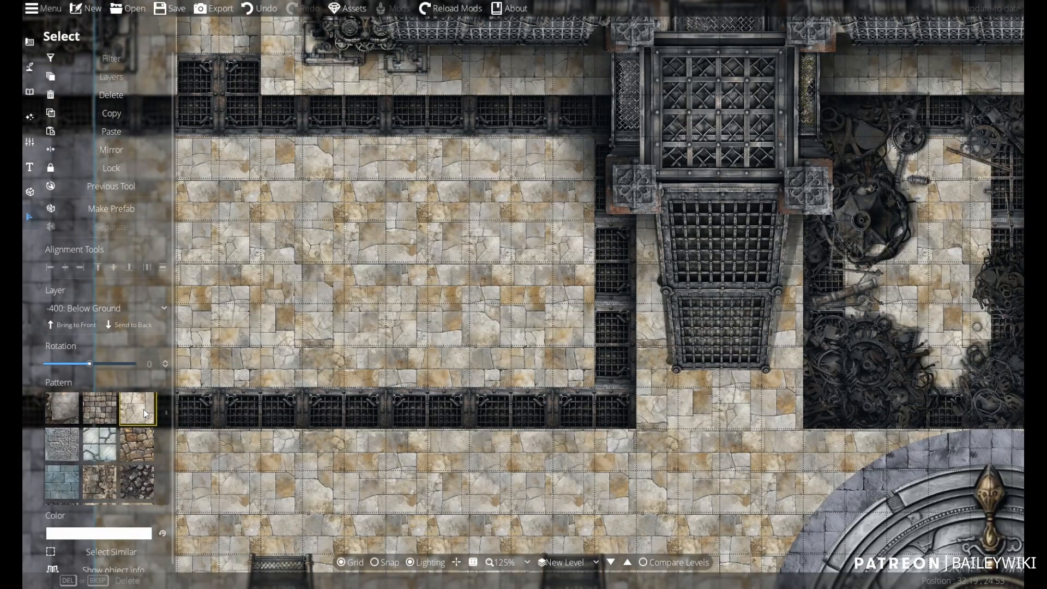
{"action": "left_click", "coordinate": [64, 449]}
{"action": "left_click", "coordinate": [101, 452]}
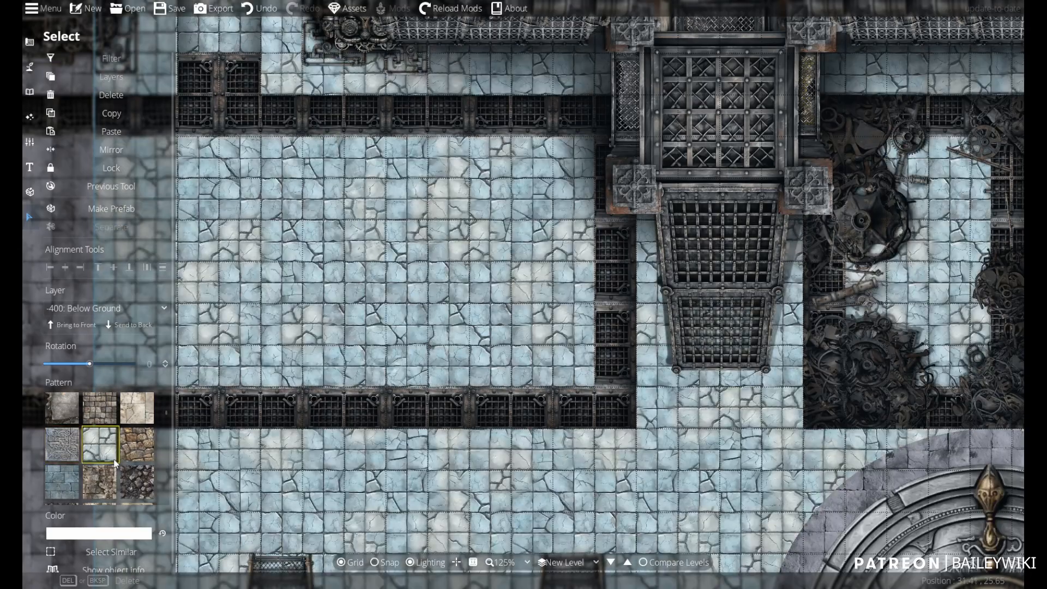
{"action": "left_click", "coordinate": [70, 491]}
{"action": "scroll", "coordinate": [100, 471], "scroll_direction": "down", "scroll_amount": 2}
{"action": "scroll", "coordinate": [97, 471], "scroll_direction": "down", "scroll_amount": 1}
{"action": "scroll", "coordinate": [338, 306], "scroll_direction": "down", "scroll_amount": 5}
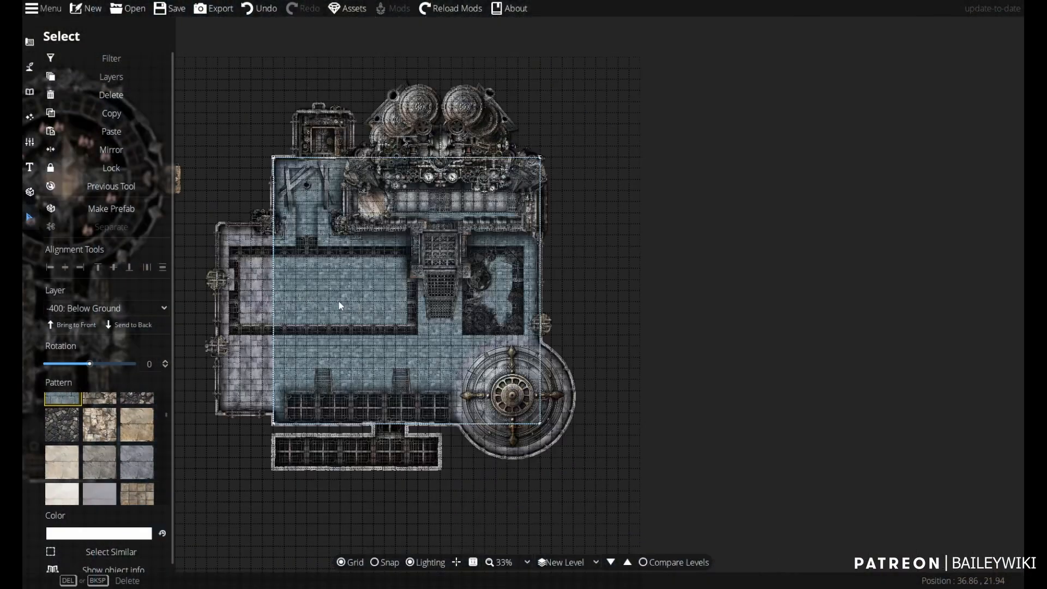
{"action": "scroll", "coordinate": [339, 306], "scroll_direction": "up", "scroll_amount": 4}
{"action": "left_click_drag", "start_coordinate": [339, 306], "coordinate": [408, 390]}
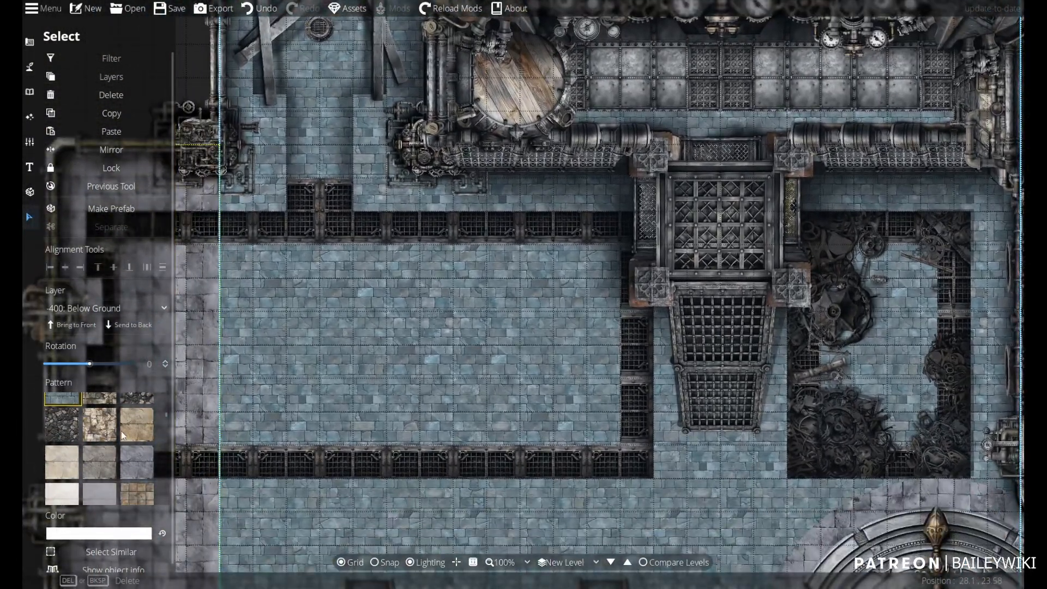
- Try the tan and cream slab patterns on the central floor and settle on the mottled grey stone slabs
{"action": "left_click", "coordinate": [104, 437]}
{"action": "left_click", "coordinate": [128, 436]}
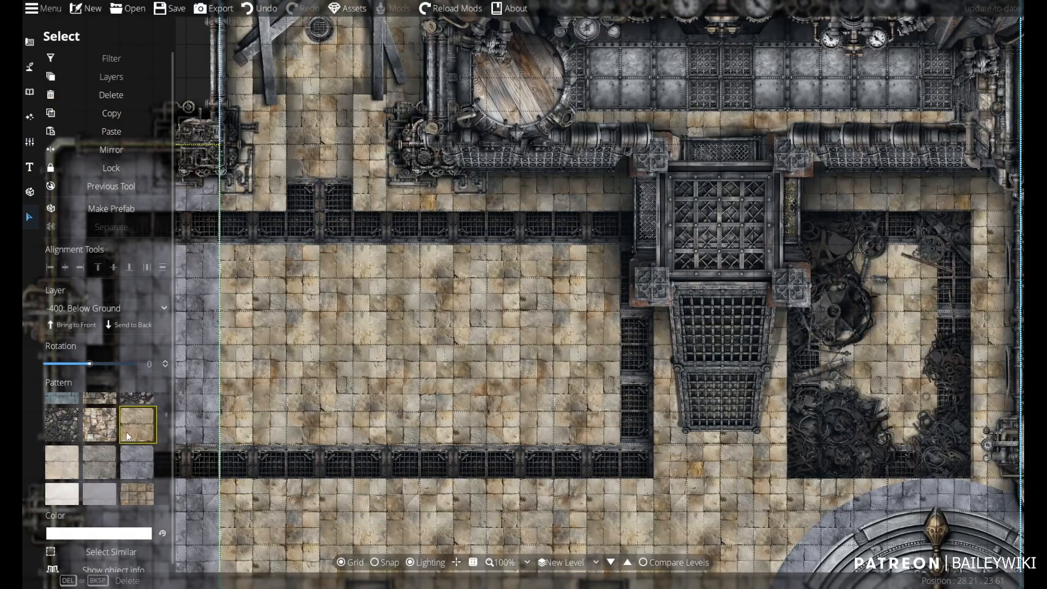
{"action": "left_click", "coordinate": [58, 475]}
{"action": "scroll", "coordinate": [498, 313], "scroll_direction": "down", "scroll_amount": 3}
{"action": "scroll", "coordinate": [497, 313], "scroll_direction": "up", "scroll_amount": 3}
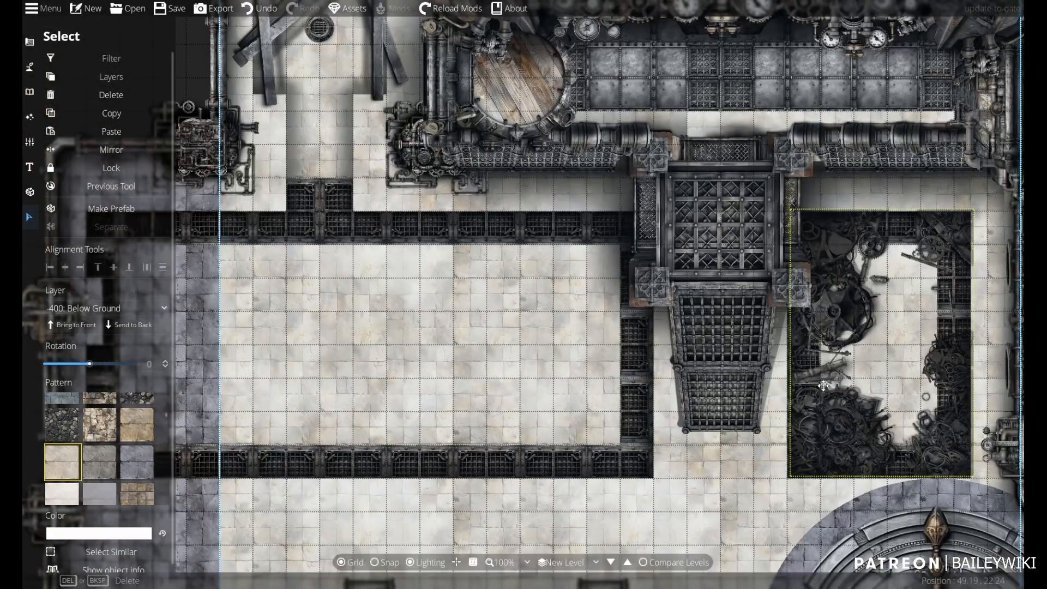
{"action": "left_click_drag", "start_coordinate": [819, 380], "coordinate": [623, 375]}
{"action": "left_click", "coordinate": [973, 294]}
{"action": "left_click", "coordinate": [475, 423]}
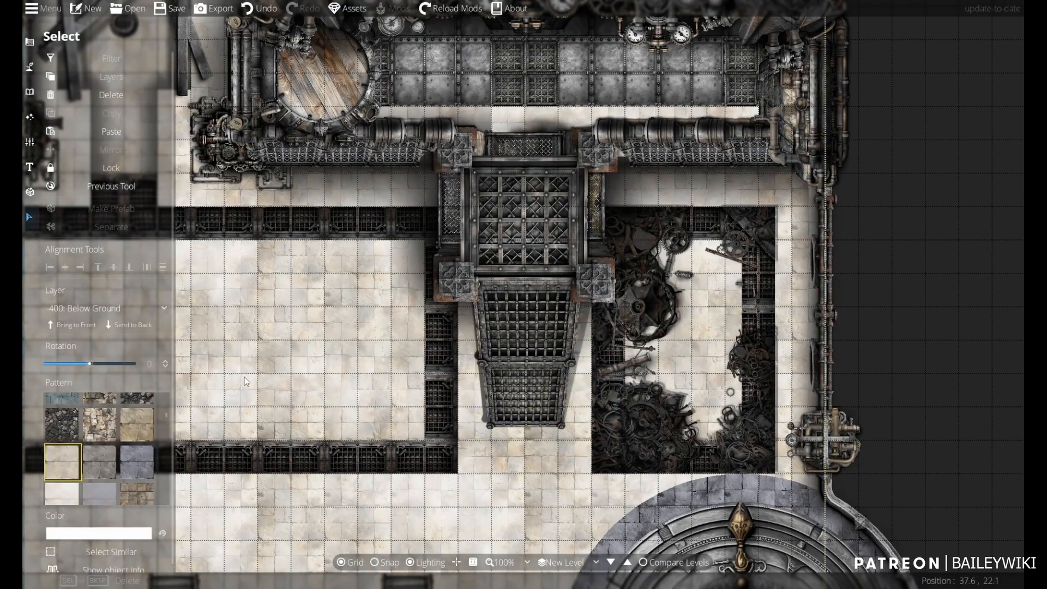
{"action": "left_click", "coordinate": [100, 462]}
{"action": "left_click", "coordinate": [1012, 289]}
- Examine how the grey central floor fits with the grates, machinery and the adjoining blue-grey floor areas across the map
{"action": "left_click_drag", "start_coordinate": [448, 182], "coordinate": [705, 414]}
{"action": "scroll", "coordinate": [594, 411], "scroll_direction": "down", "scroll_amount": 3}
{"action": "left_click_drag", "start_coordinate": [594, 411], "coordinate": [509, 205]}
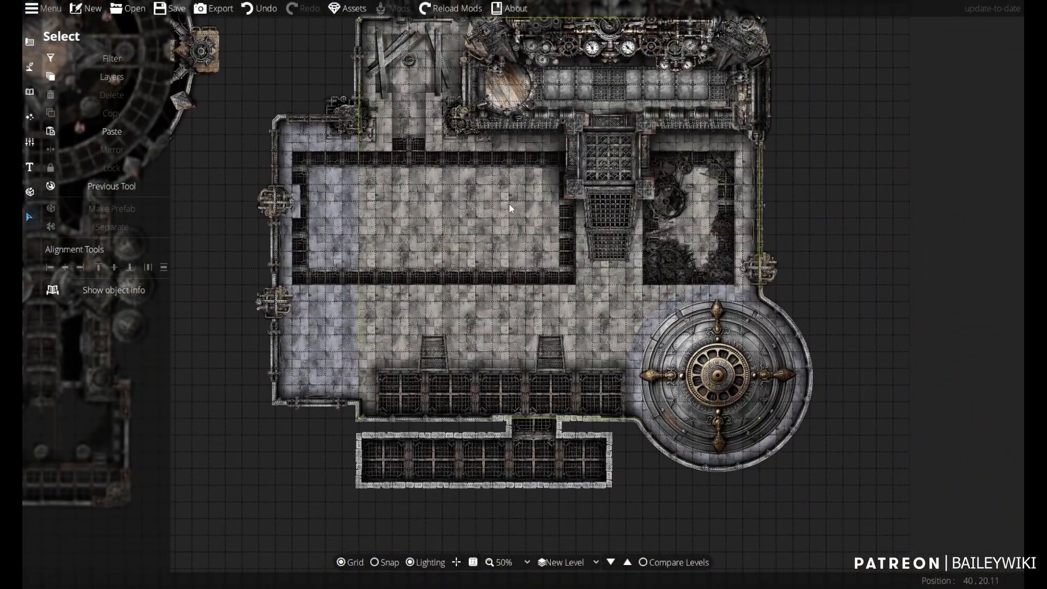
{"action": "scroll", "coordinate": [509, 204], "scroll_direction": "up", "scroll_amount": 5}
{"action": "scroll", "coordinate": [463, 297], "scroll_direction": "down", "scroll_amount": 5}
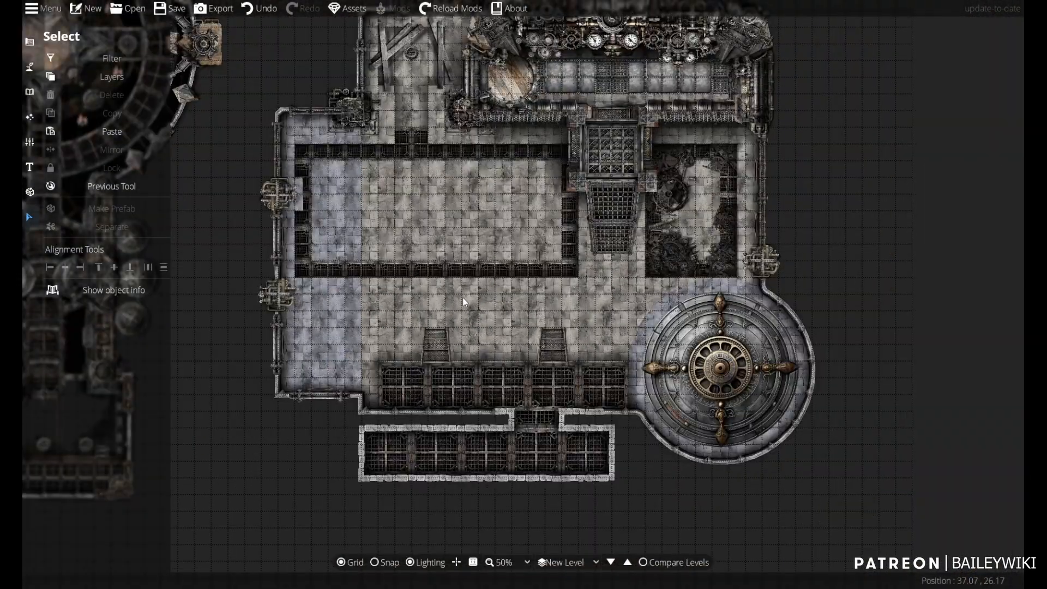
{"action": "scroll", "coordinate": [440, 274], "scroll_direction": "up", "scroll_amount": 4}
{"action": "left_click", "coordinate": [500, 270]}
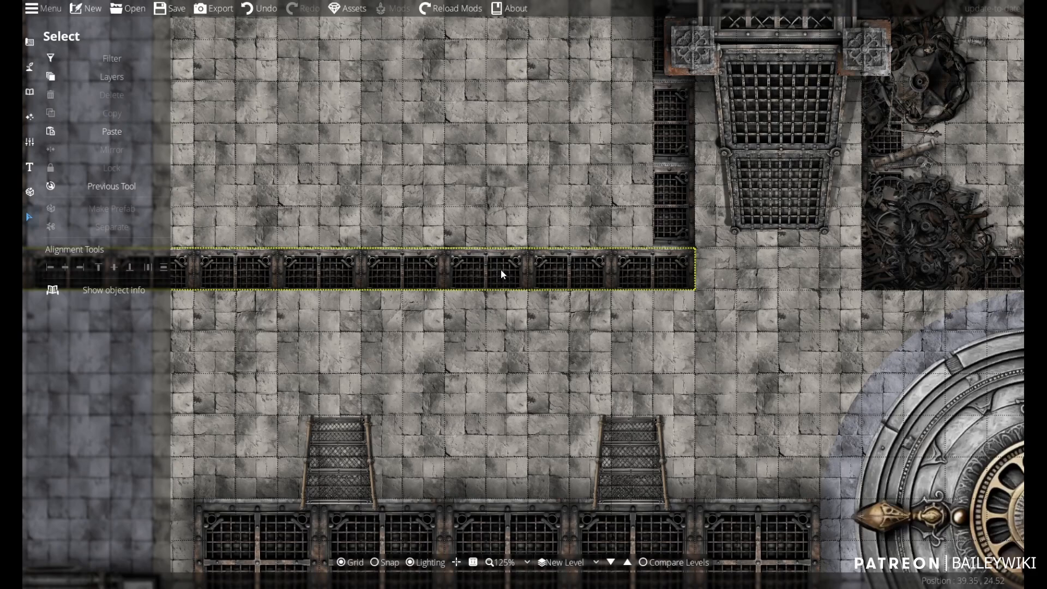
{"action": "scroll", "coordinate": [502, 270], "scroll_direction": "down", "scroll_amount": 5}
{"action": "left_click_drag", "start_coordinate": [460, 109], "coordinate": [460, 195]}
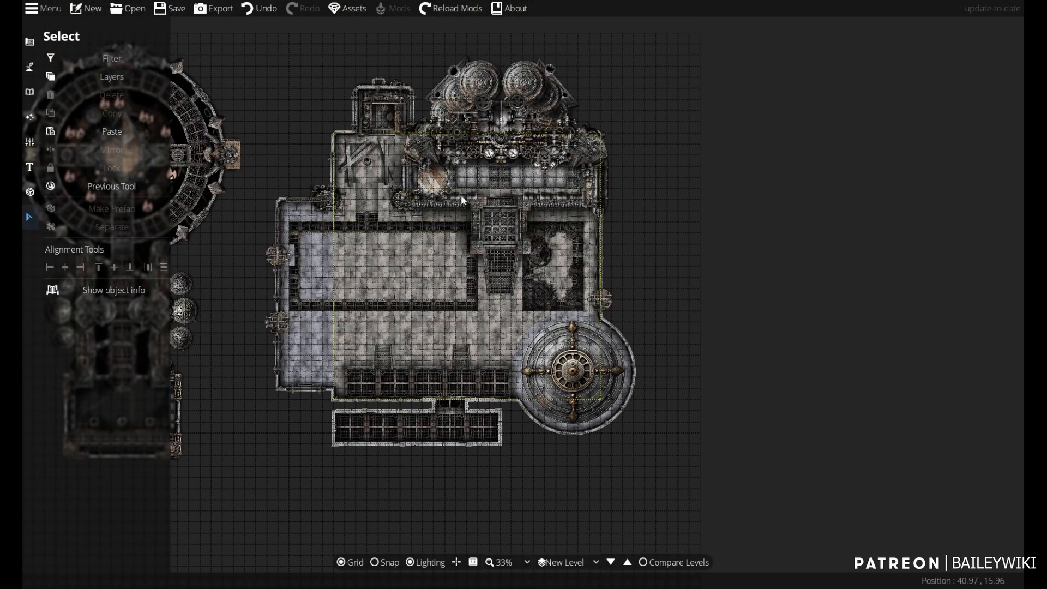
{"action": "scroll", "coordinate": [471, 186], "scroll_direction": "up", "scroll_amount": 5}
{"action": "scroll", "coordinate": [482, 178], "scroll_direction": "up", "scroll_amount": 2}
{"action": "scroll", "coordinate": [432, 288], "scroll_direction": "down", "scroll_amount": 5}
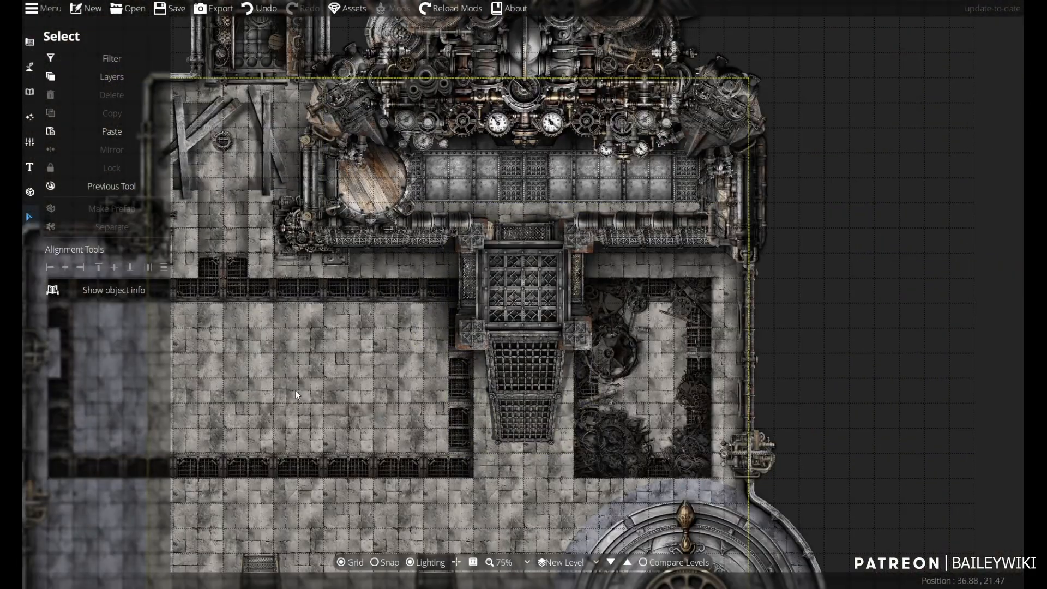
{"action": "left_click_drag", "start_coordinate": [296, 391], "coordinate": [467, 158]}
{"action": "left_click_drag", "start_coordinate": [266, 183], "coordinate": [320, 199]}
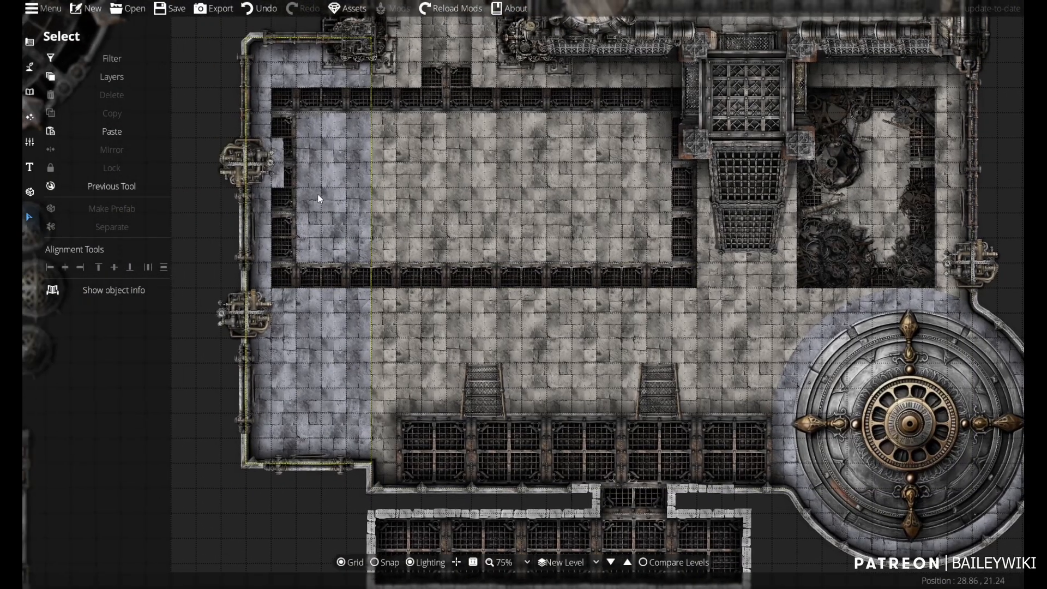
- Start the Object Tool and look through the library's [BW] tags for fitting decorations, including the Wood Pillars set
{"action": "left_click", "coordinate": [30, 92]}
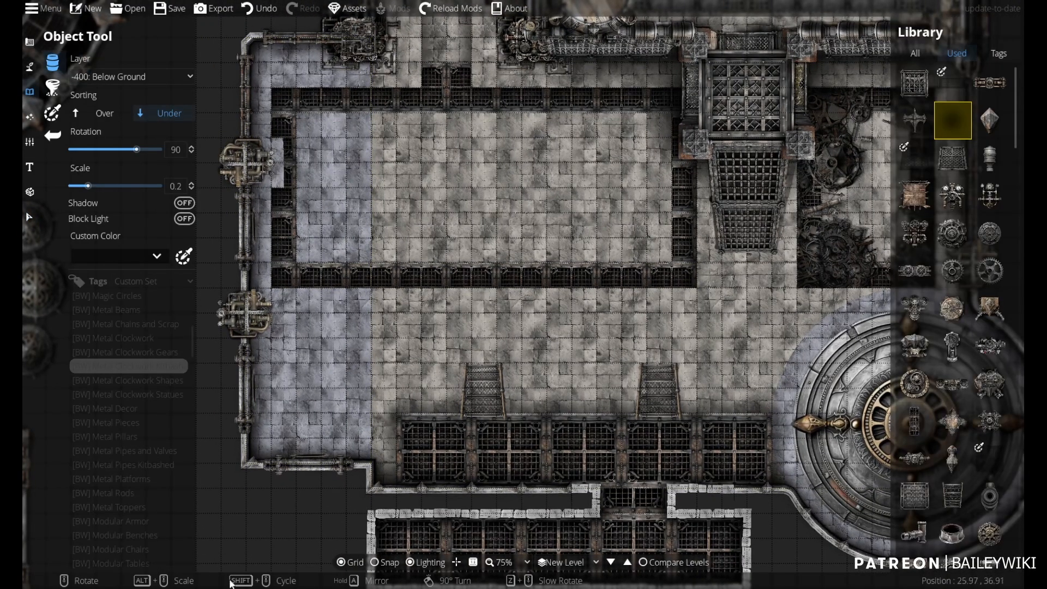
{"action": "left_click", "coordinate": [133, 378]}
{"action": "scroll", "coordinate": [143, 398], "scroll_direction": "down", "scroll_amount": 5}
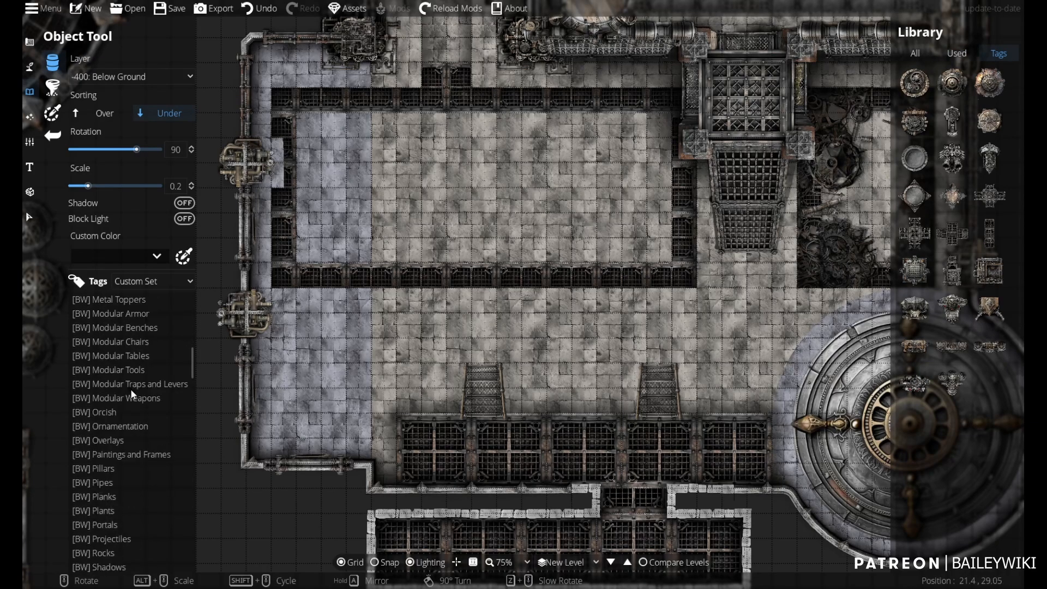
{"action": "scroll", "coordinate": [132, 393], "scroll_direction": "down", "scroll_amount": 12}
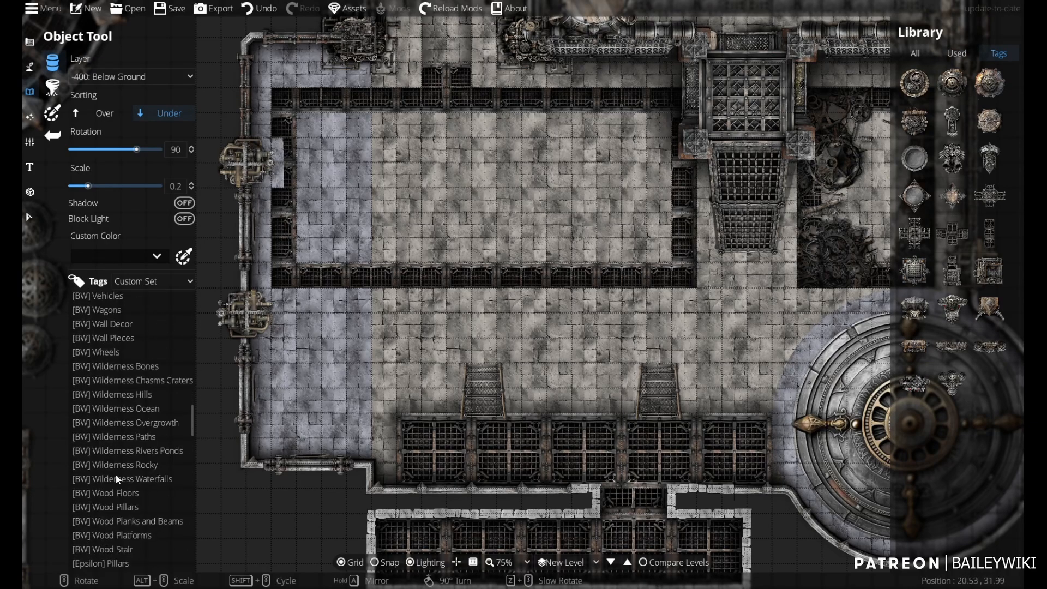
{"action": "left_click", "coordinate": [117, 508]}
{"action": "scroll", "coordinate": [133, 420], "scroll_direction": "up", "scroll_amount": 10}
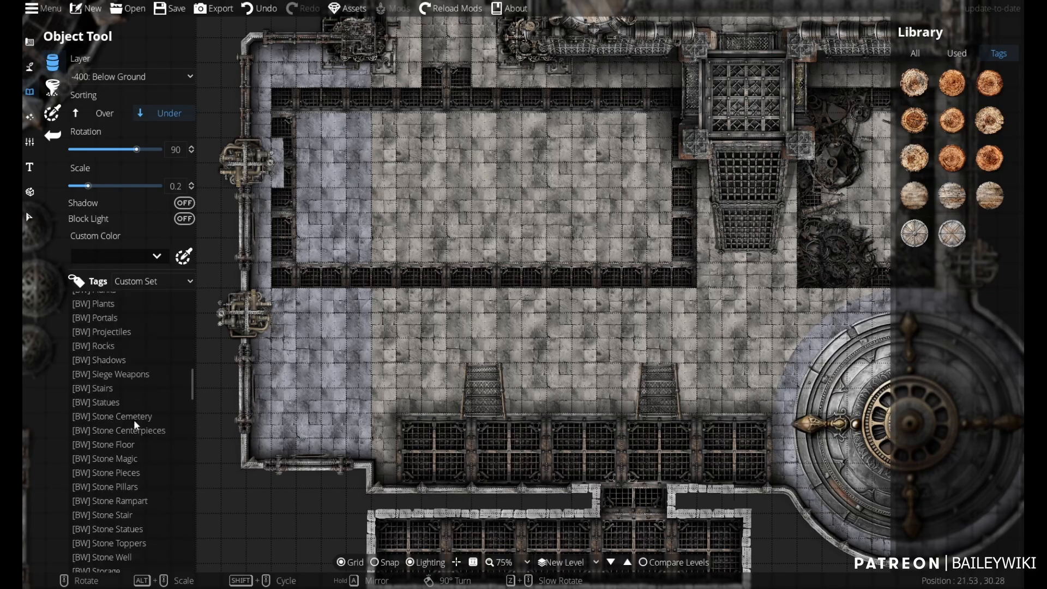
{"action": "scroll", "coordinate": [131, 413], "scroll_direction": "up", "scroll_amount": 1}
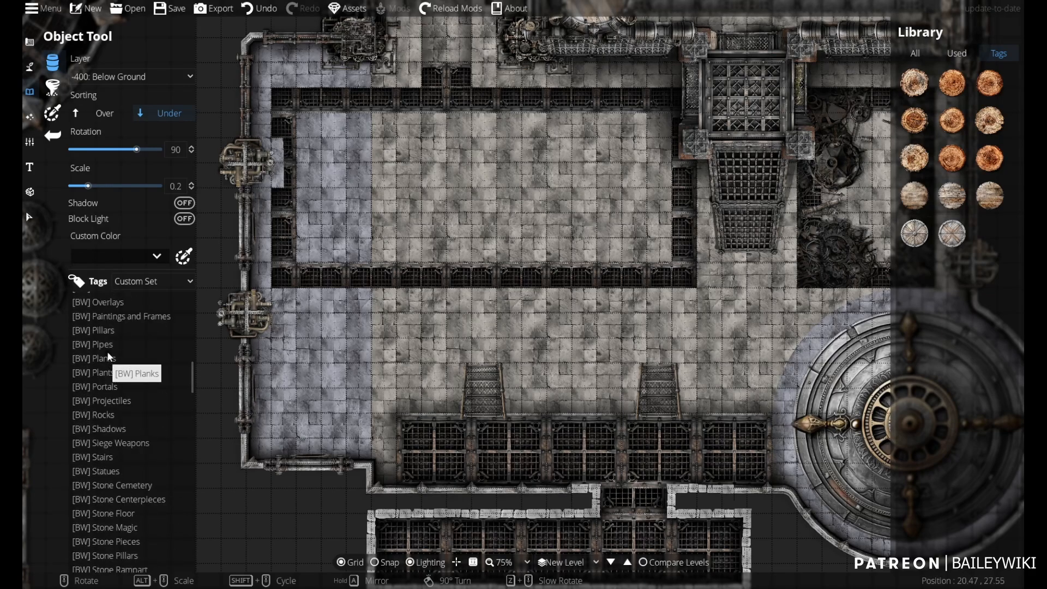
{"action": "scroll", "coordinate": [125, 332], "scroll_direction": "up", "scroll_amount": 6}
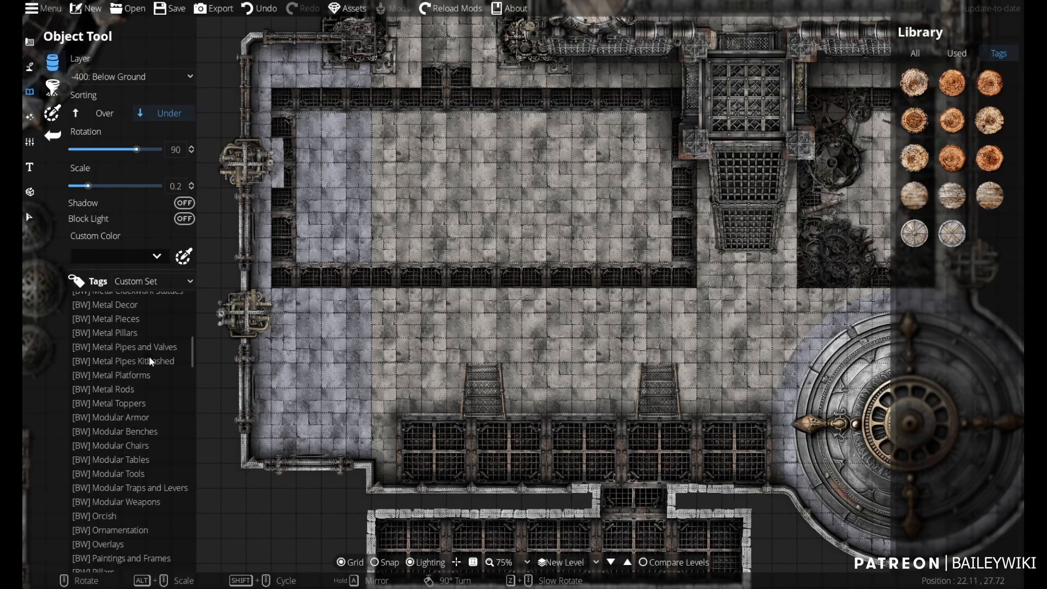
- Pick the open-ended ribbed pipe from [BW] Metal Pipes and Valves and assign it to layer 700: Above Walls, sorted over
{"action": "left_click", "coordinate": [150, 361]}
{"action": "left_click", "coordinate": [149, 351]}
{"action": "mouse_move", "coordinate": [958, 433]}
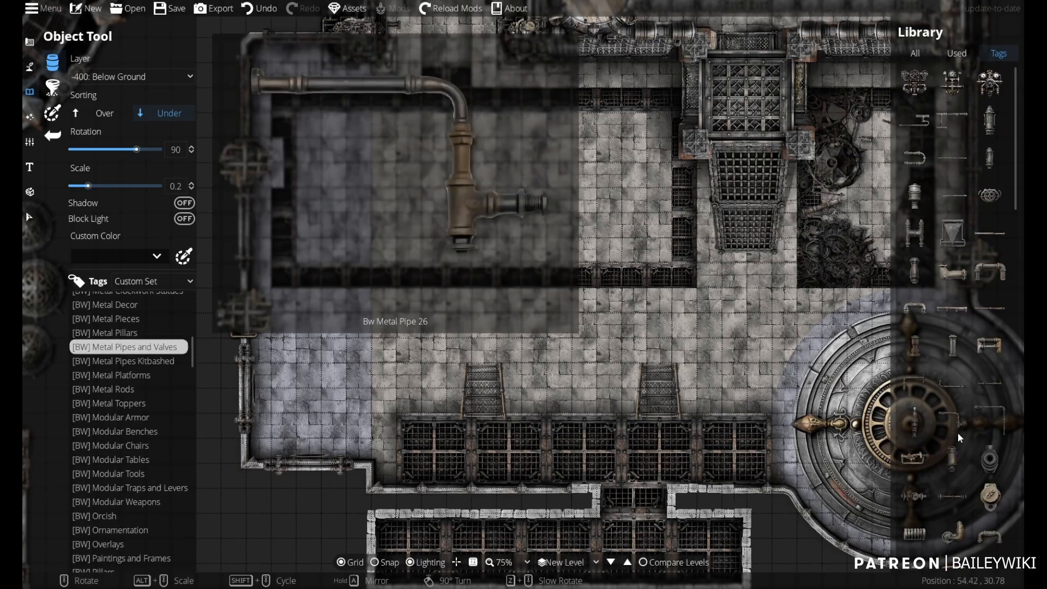
{"action": "mouse_move", "coordinate": [999, 375]}
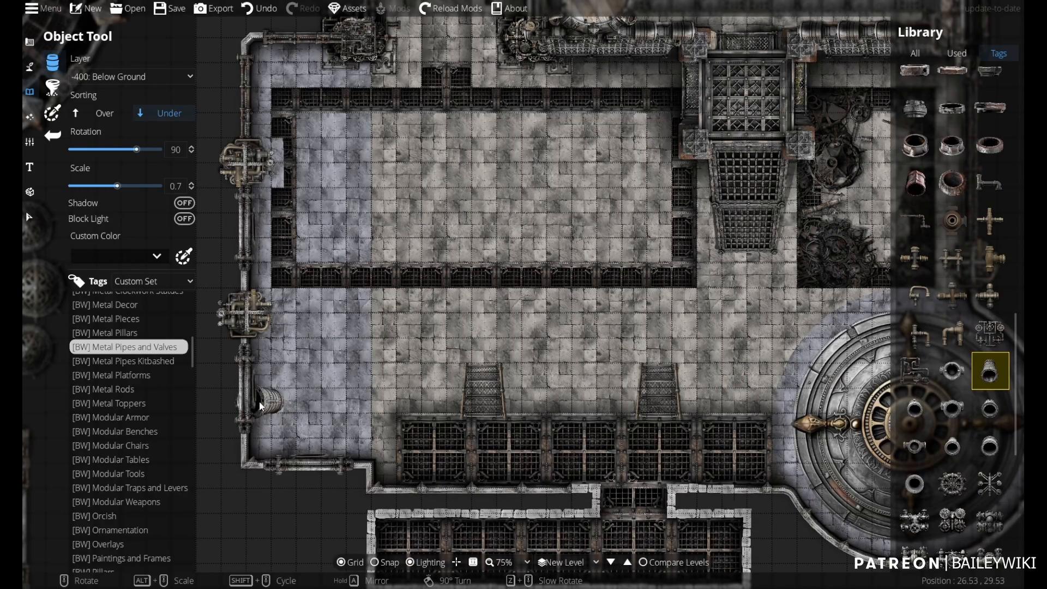
{"action": "left_click", "coordinate": [100, 84]}
{"action": "left_click", "coordinate": [156, 301]}
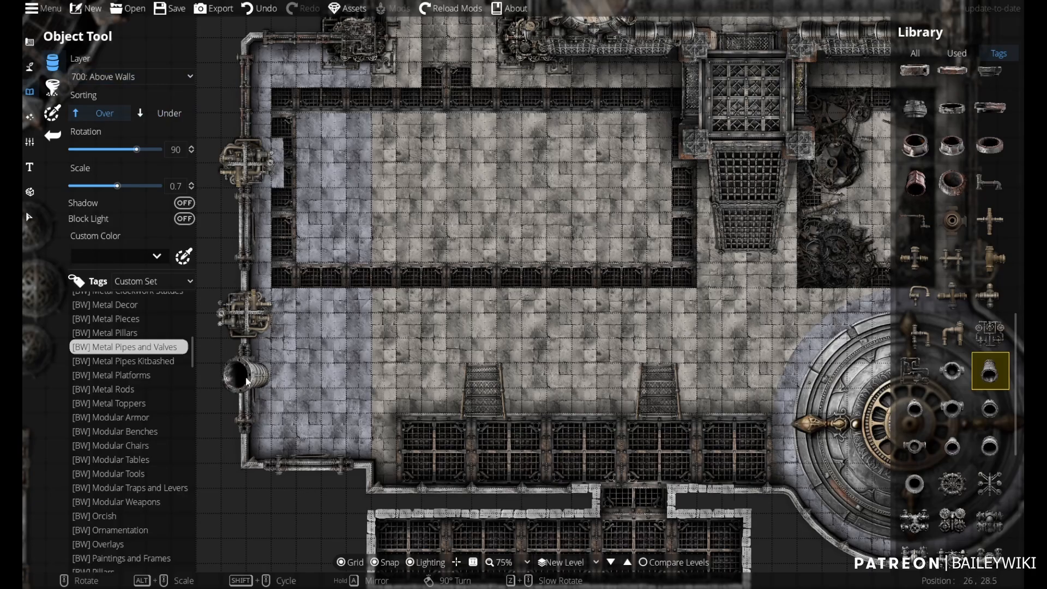
- Place three ribbed pipes at scale 0.5 and rotation 90 in a column on the west wall below the lower valve assembly
{"action": "scroll", "coordinate": [247, 380], "scroll_direction": "up", "scroll_amount": 5}
{"action": "left_click", "coordinate": [245, 377]}
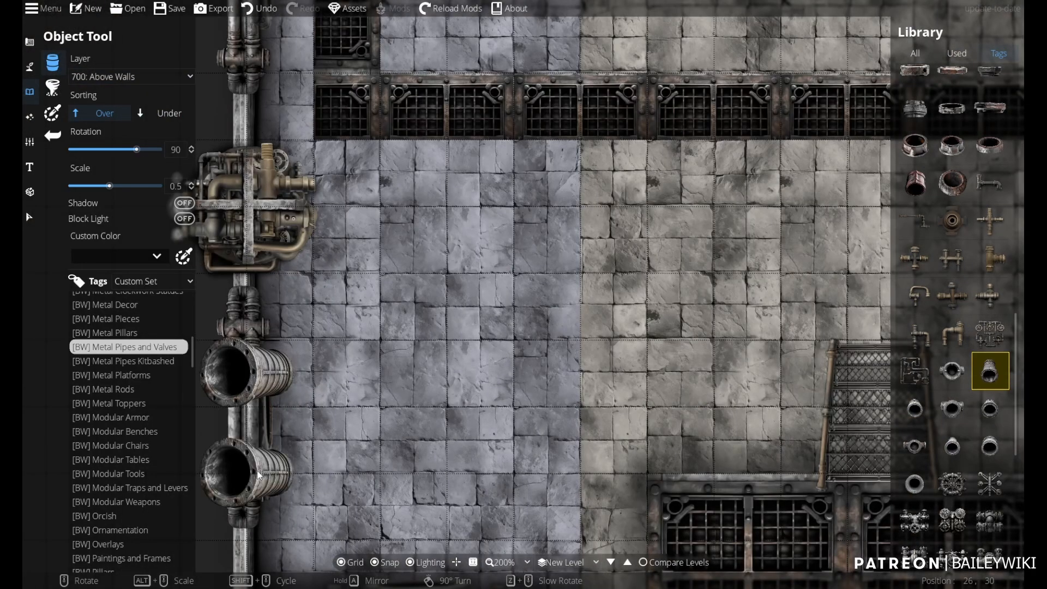
{"action": "left_click", "coordinate": [250, 443]}
{"action": "left_click", "coordinate": [258, 528]}
{"action": "scroll", "coordinate": [258, 528], "scroll_direction": "down", "scroll_amount": 3}
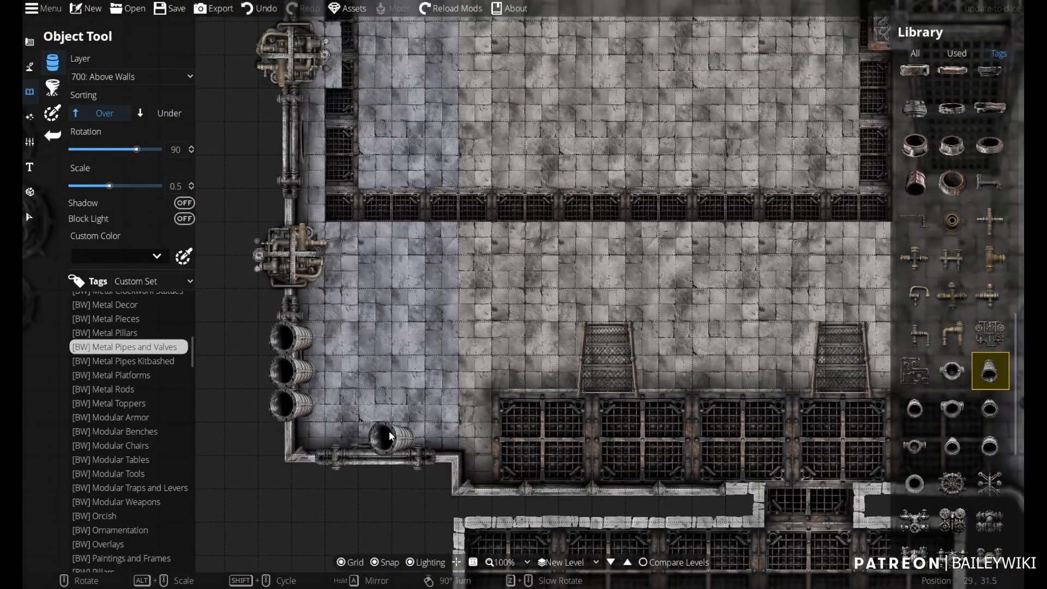
{"action": "left_click", "coordinate": [437, 387]}
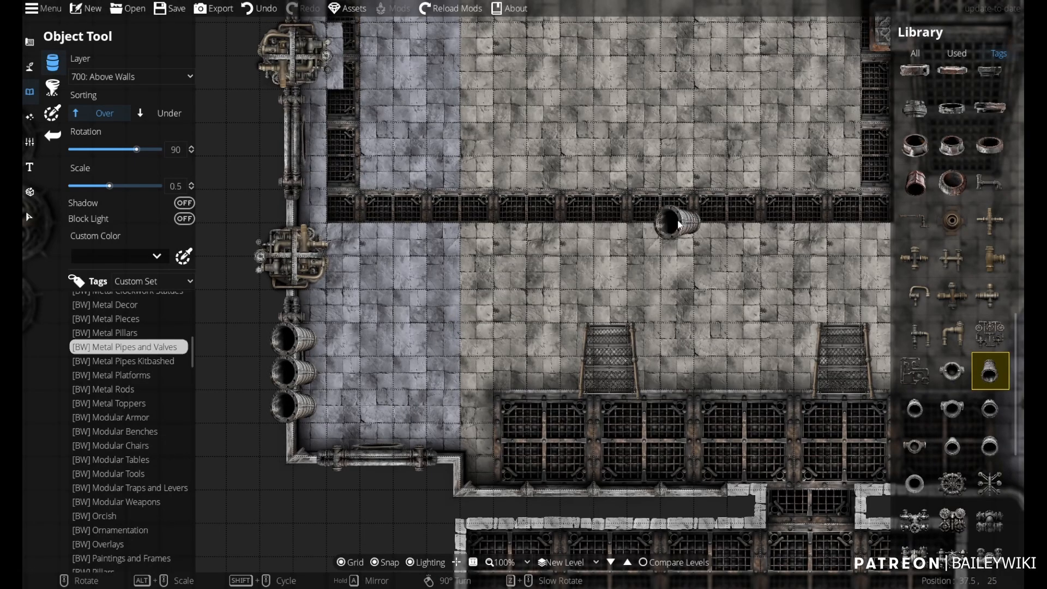
- Place Bw Metal Pipes 05 at scale 1 and rotation 90 over the outer ends of the three ribbed pipes
{"action": "scroll", "coordinate": [964, 364], "scroll_direction": "down", "scroll_amount": 3}
{"action": "scroll", "coordinate": [964, 365], "scroll_direction": "down", "scroll_amount": 3}
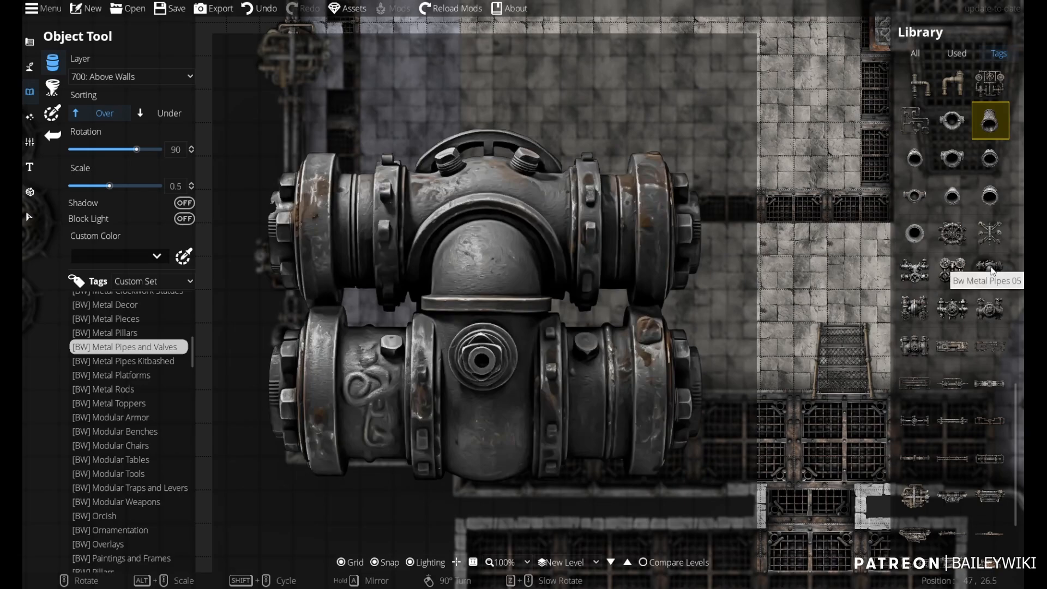
{"action": "left_click", "coordinate": [993, 271]}
{"action": "scroll", "coordinate": [270, 368], "scroll_direction": "up", "scroll_amount": 4}
{"action": "scroll", "coordinate": [264, 368], "scroll_direction": "up", "scroll_amount": 2}
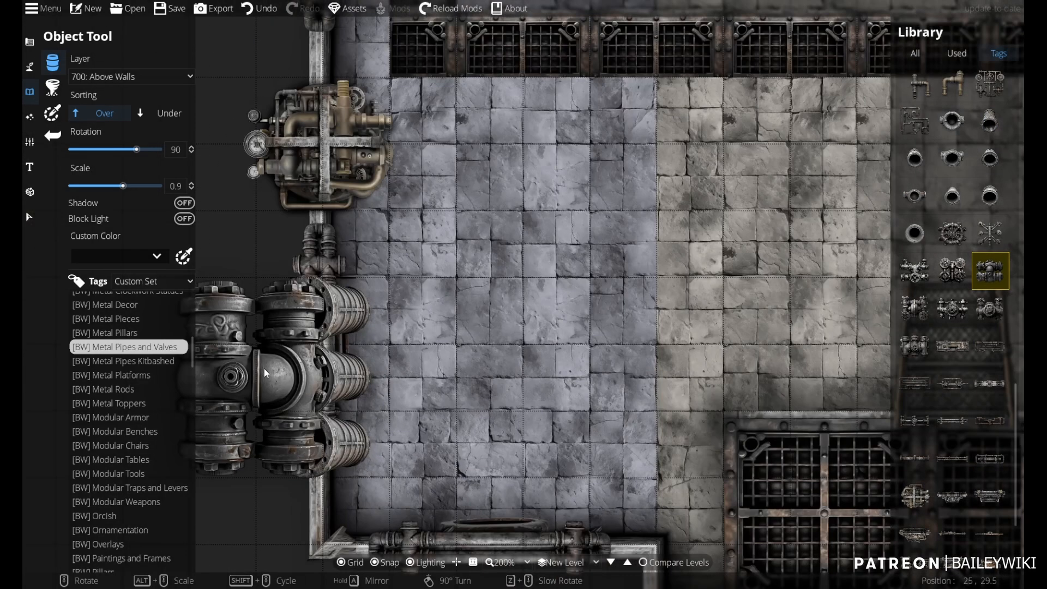
{"action": "left_click_drag", "start_coordinate": [264, 368], "coordinate": [358, 358]}
{"action": "scroll", "coordinate": [359, 358], "scroll_direction": "up", "scroll_amount": 1}
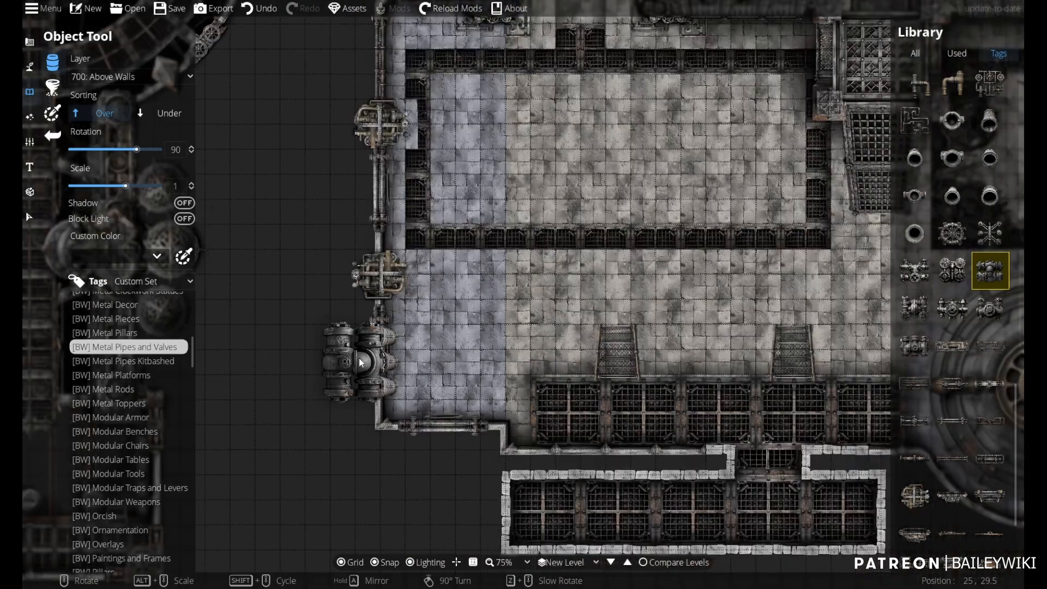
{"action": "scroll", "coordinate": [359, 358], "scroll_direction": "up", "scroll_amount": 1}
{"action": "scroll", "coordinate": [359, 362], "scroll_direction": "down", "scroll_amount": 1}
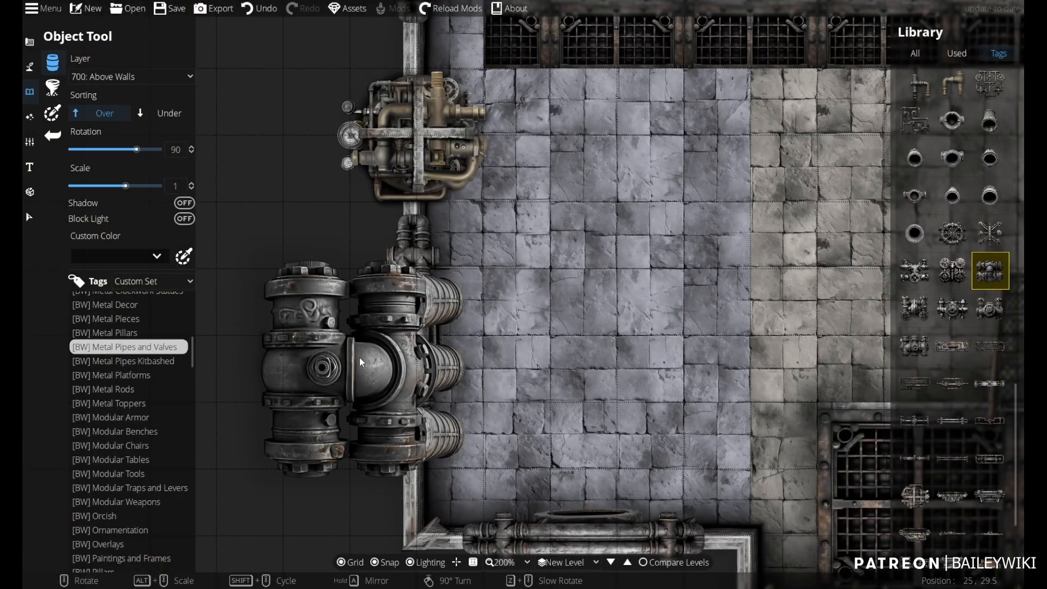
{"action": "key", "text": "s"}
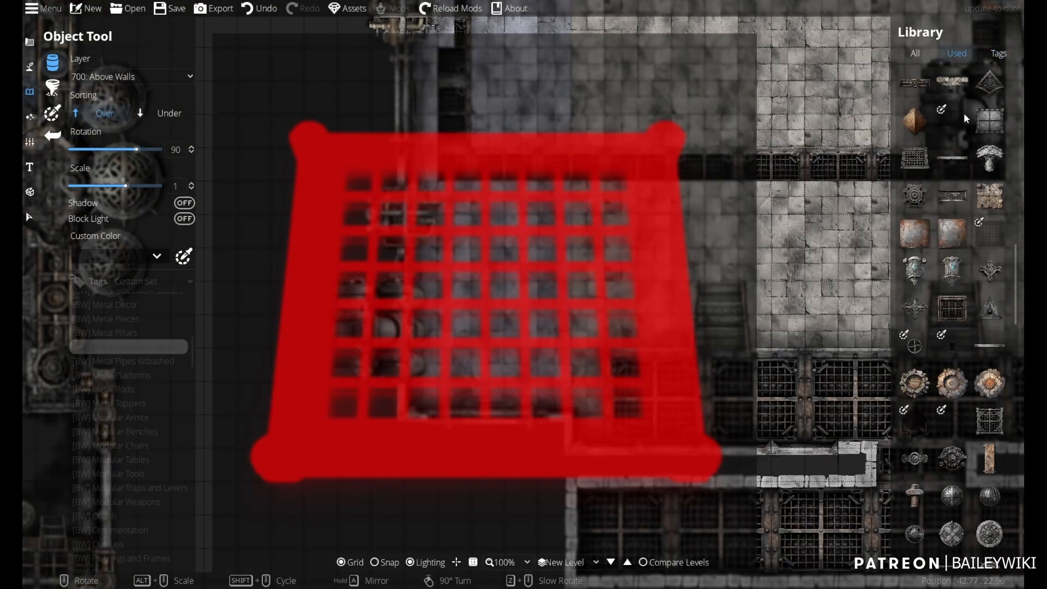
- Pick BW Shadow Circle 050 from the already used objects and set its layer to -400: Below Ground
{"action": "scroll", "coordinate": [978, 185], "scroll_direction": "up", "scroll_amount": 15}
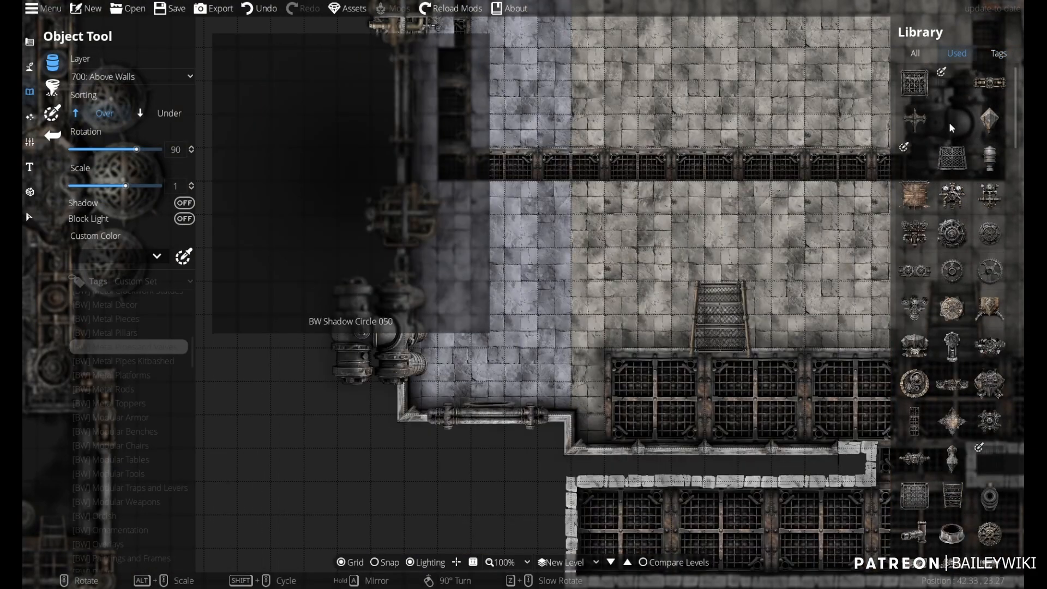
{"action": "left_click", "coordinate": [950, 122]}
{"action": "left_click", "coordinate": [103, 77]}
{"action": "left_click", "coordinate": [111, 122]}
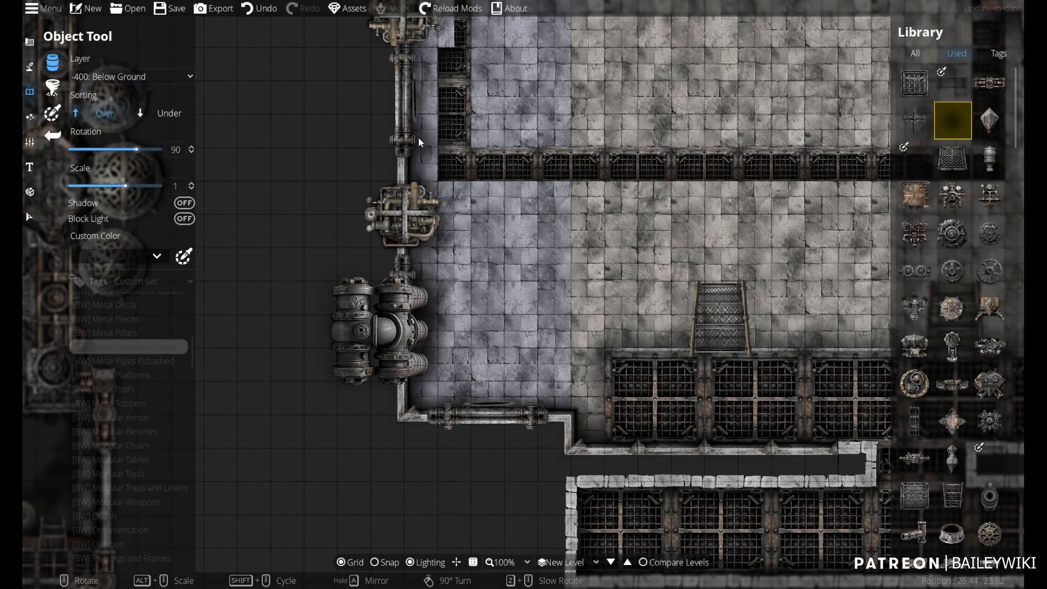
{"action": "left_click_drag", "start_coordinate": [423, 57], "coordinate": [442, 290]}
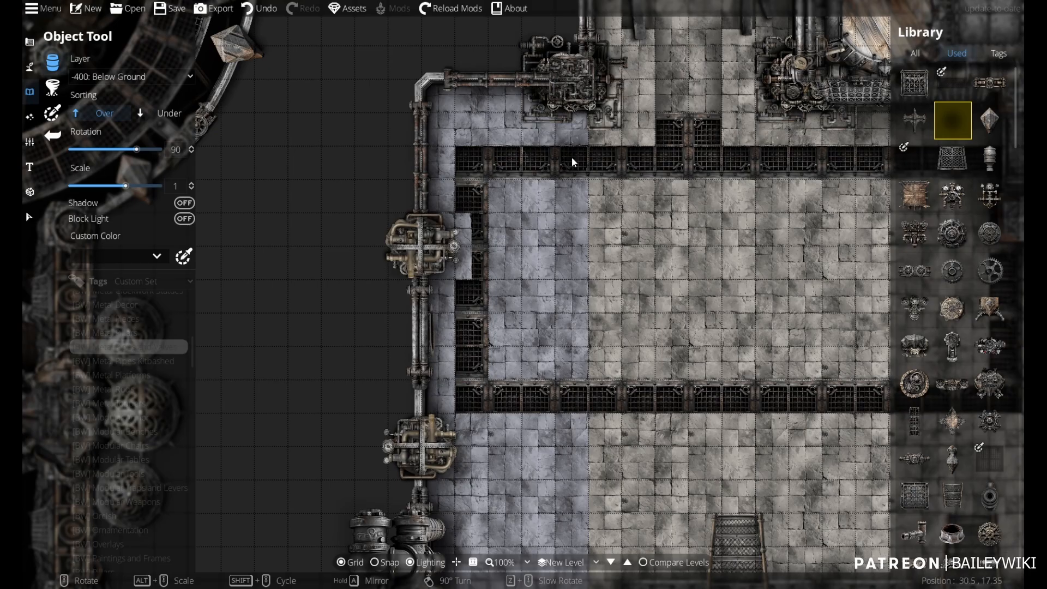
{"action": "left_click_drag", "start_coordinate": [699, 152], "coordinate": [509, 149]}
{"action": "left_click_drag", "start_coordinate": [434, 365], "coordinate": [629, 215]}
{"action": "scroll", "coordinate": [595, 270], "scroll_direction": "down", "scroll_amount": 1}
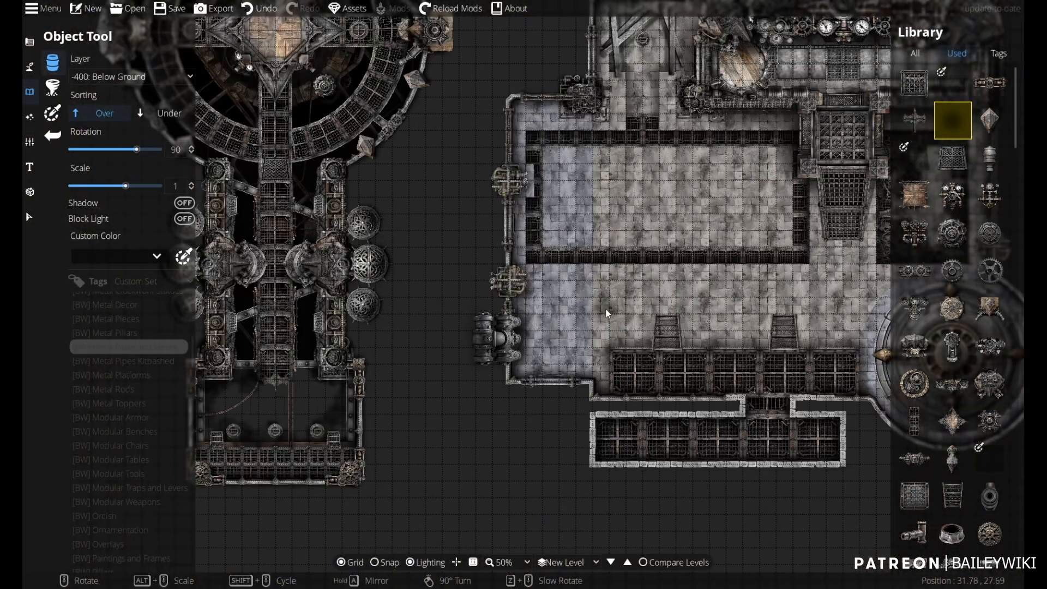
- Enlarge the shadow circle to scale 1.7 while trying it around the south grates, stairs and main floor
{"action": "left_click_drag", "start_coordinate": [605, 309], "coordinate": [555, 107]}
{"action": "scroll", "coordinate": [475, 280], "scroll_direction": "up", "scroll_amount": 3}
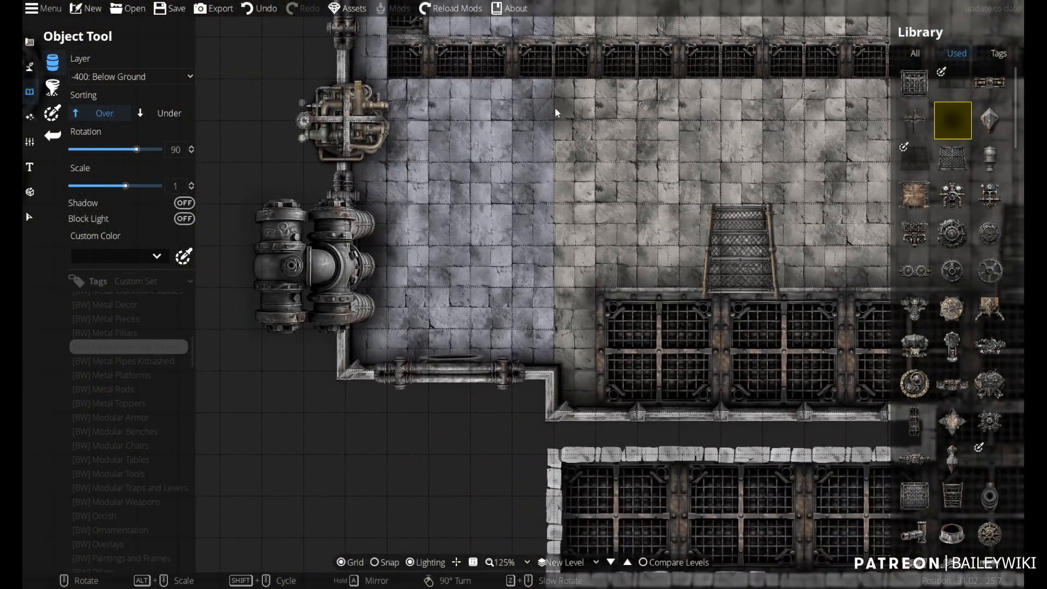
{"action": "scroll", "coordinate": [659, 145], "scroll_direction": "down", "scroll_amount": 2}
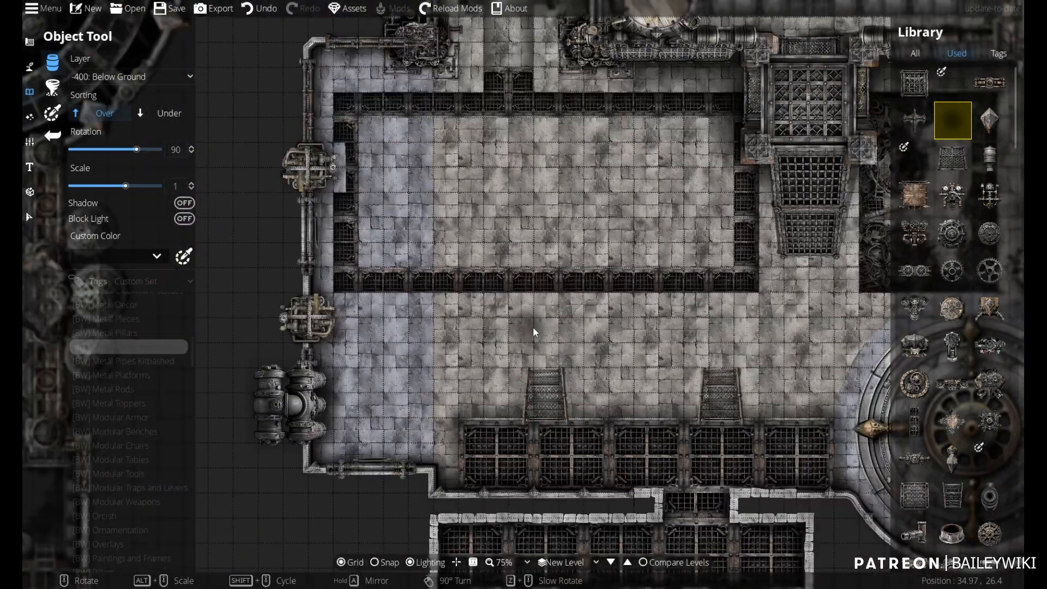
{"action": "scroll", "coordinate": [462, 237], "scroll_direction": "down", "scroll_amount": 1}
{"action": "scroll", "coordinate": [400, 297], "scroll_direction": "up", "scroll_amount": 3}
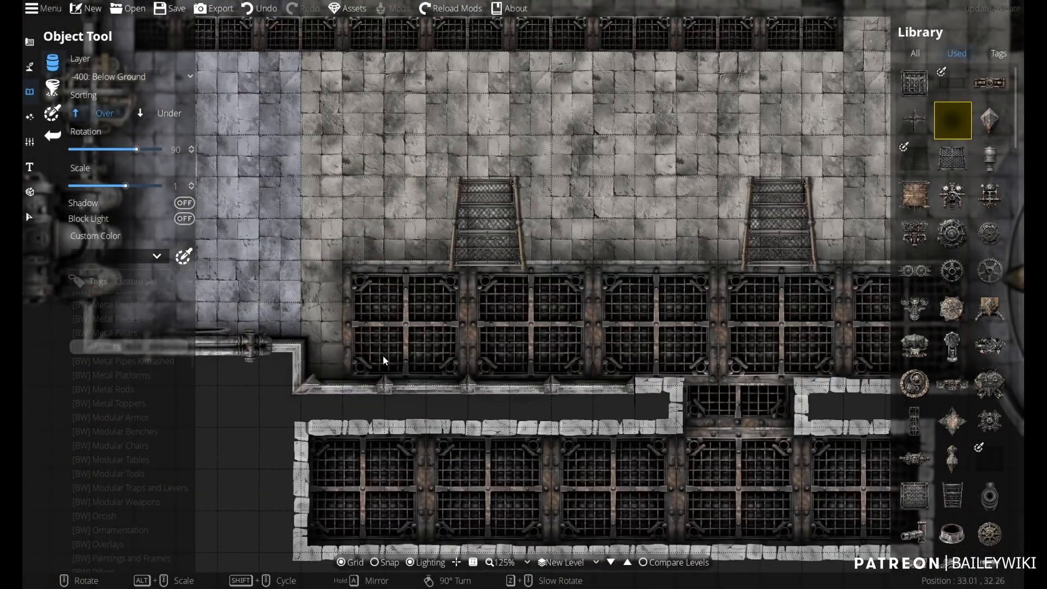
{"action": "scroll", "coordinate": [339, 338], "scroll_direction": "up", "scroll_amount": 1, "text": "alt"}
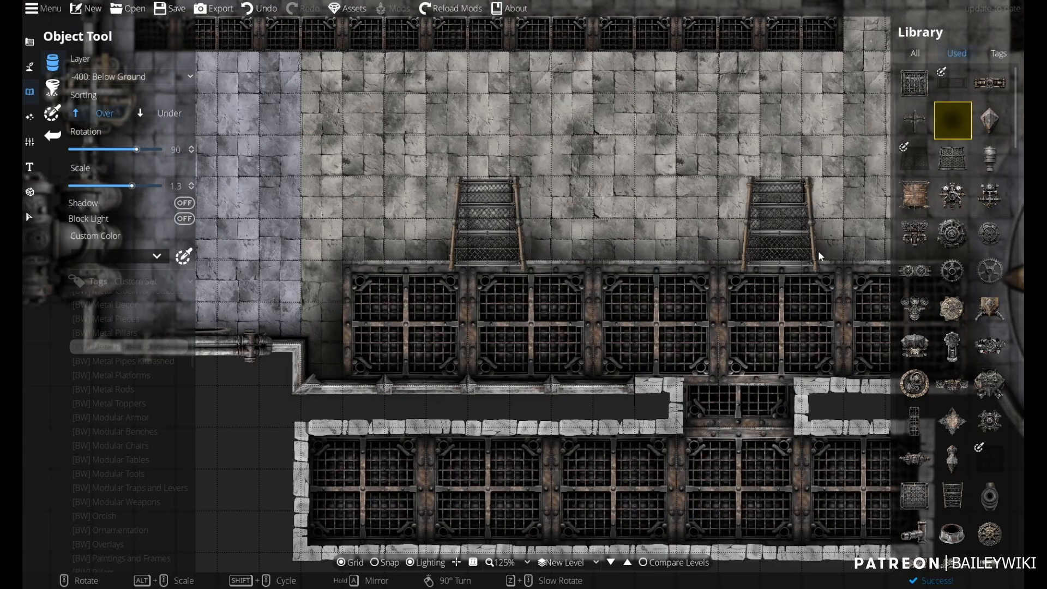
{"action": "left_click_drag", "start_coordinate": [557, 392], "coordinate": [326, 427]}
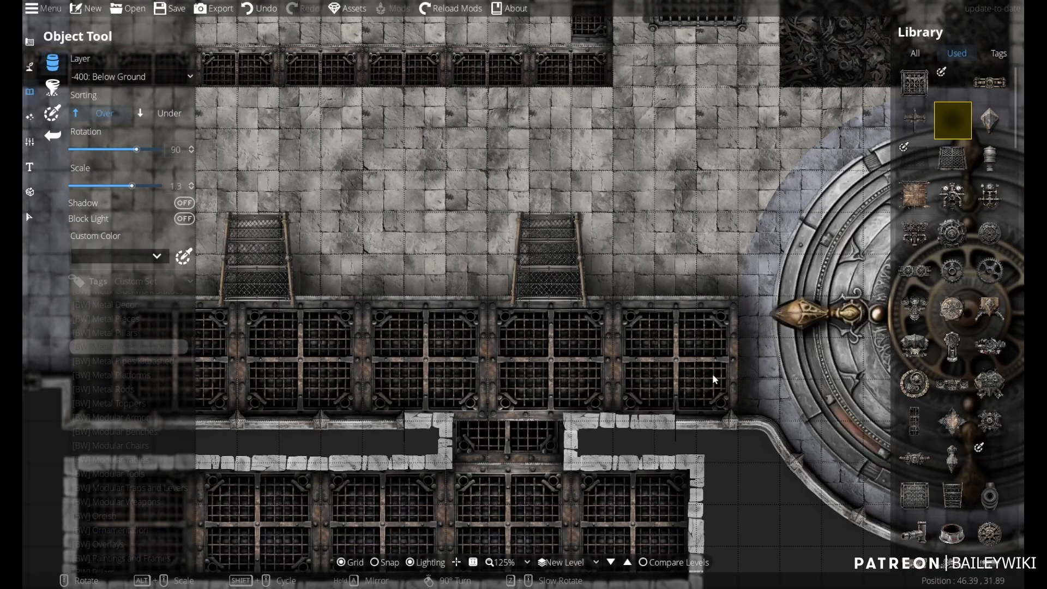
{"action": "left_click_drag", "start_coordinate": [567, 322], "coordinate": [512, 539]}
{"action": "left_click_drag", "start_coordinate": [590, 159], "coordinate": [567, 307]}
{"action": "scroll", "coordinate": [568, 306], "scroll_direction": "up", "scroll_amount": 4, "text": "alt"}
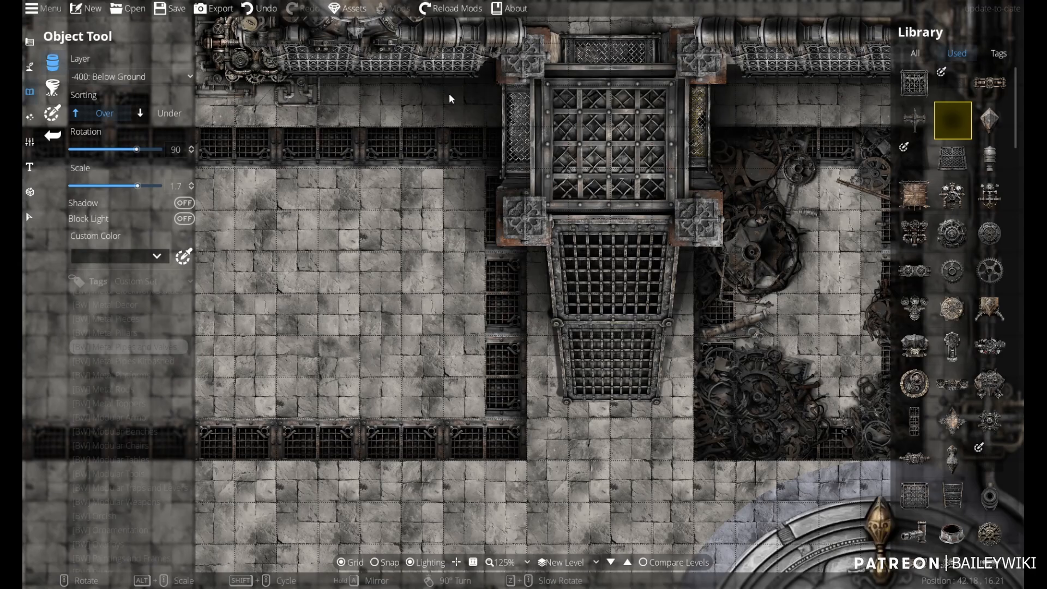
- Examine the boarded-up northern room, the clockwork machinery and the outer walls for spots that still need decoration
{"action": "left_click_drag", "start_coordinate": [450, 93], "coordinate": [585, 442]}
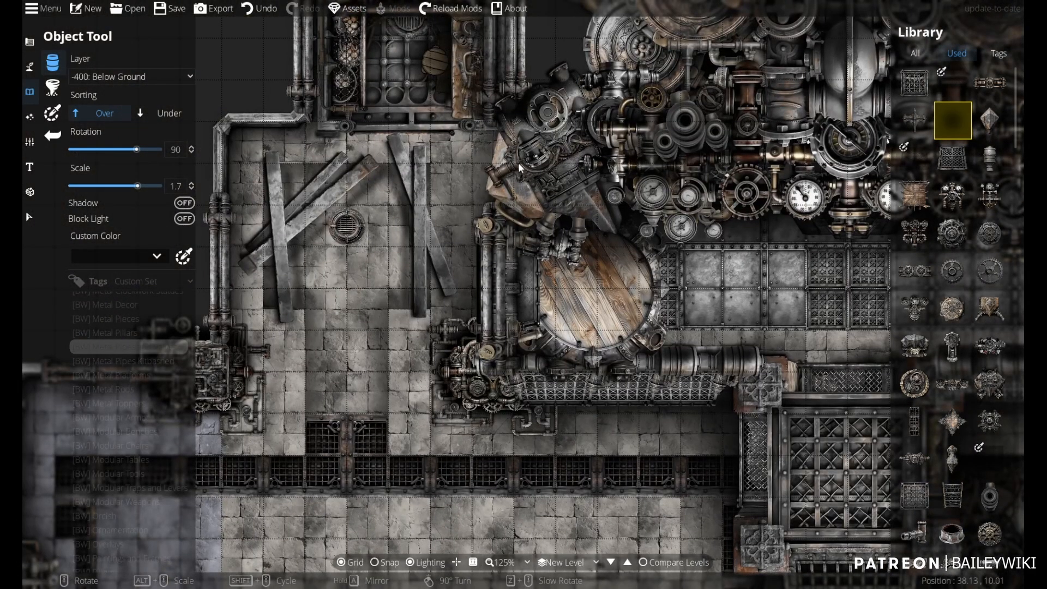
{"action": "left_click_drag", "start_coordinate": [477, 301], "coordinate": [705, 479]}
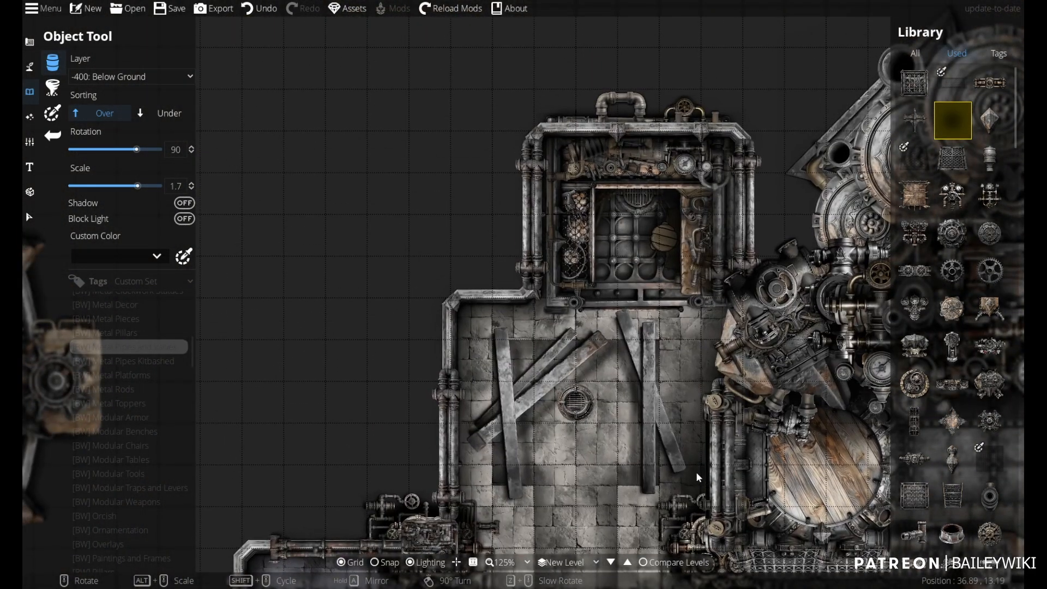
{"action": "left_click_drag", "start_coordinate": [572, 414], "coordinate": [563, 89]}
{"action": "left_click_drag", "start_coordinate": [774, 265], "coordinate": [453, 339]}
{"action": "scroll", "coordinate": [479, 316], "scroll_direction": "down", "scroll_amount": 5}
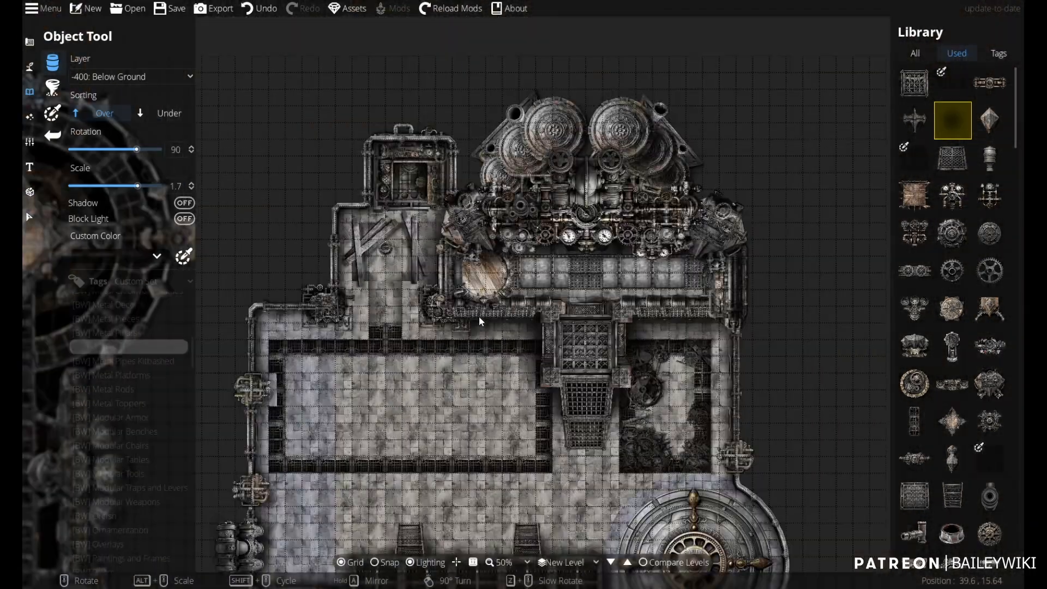
{"action": "scroll", "coordinate": [506, 354], "scroll_direction": "up", "scroll_amount": 3}
{"action": "left_click_drag", "start_coordinate": [505, 364], "coordinate": [521, 463]}
{"action": "scroll", "coordinate": [515, 342], "scroll_direction": "down", "scroll_amount": 1}
{"action": "left_click_drag", "start_coordinate": [515, 342], "coordinate": [448, 106]}
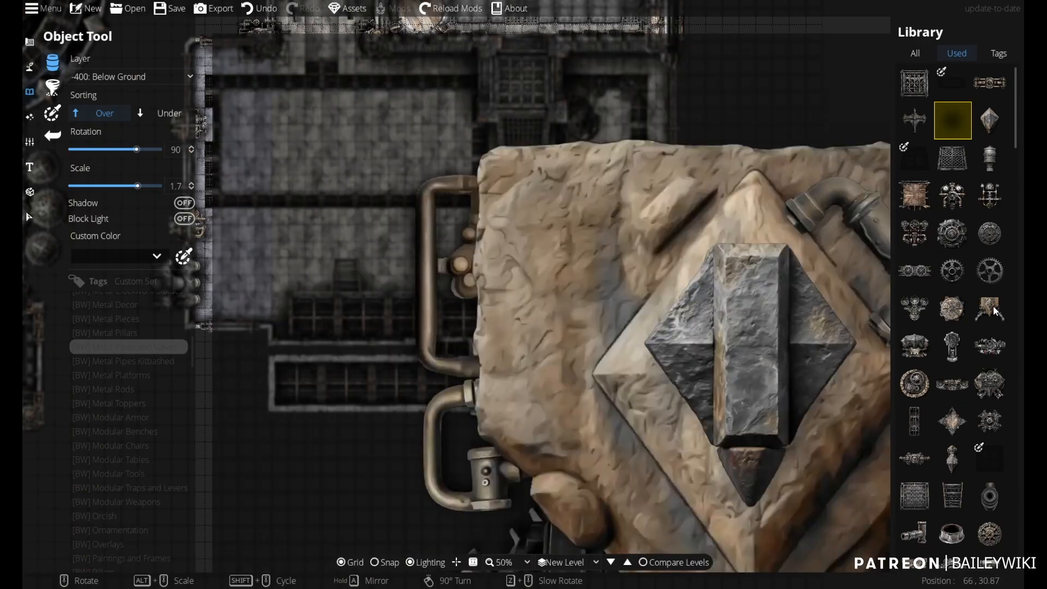
- Place the tan stone machine with pipe arms on the circular platform's southeast rim, layer 700: Above Walls, rotation 135, scale 1.2, snapped to grid
{"action": "left_click", "coordinate": [991, 308]}
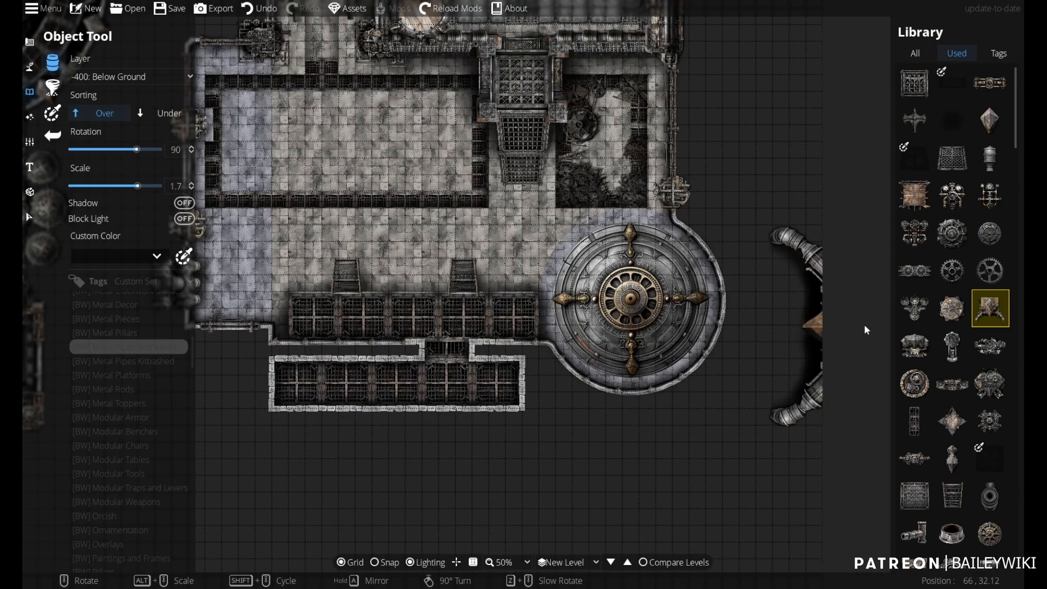
{"action": "left_click", "coordinate": [131, 76]}
{"action": "left_click", "coordinate": [109, 269]}
{"action": "scroll", "coordinate": [709, 365], "scroll_direction": "down", "scroll_amount": 4}
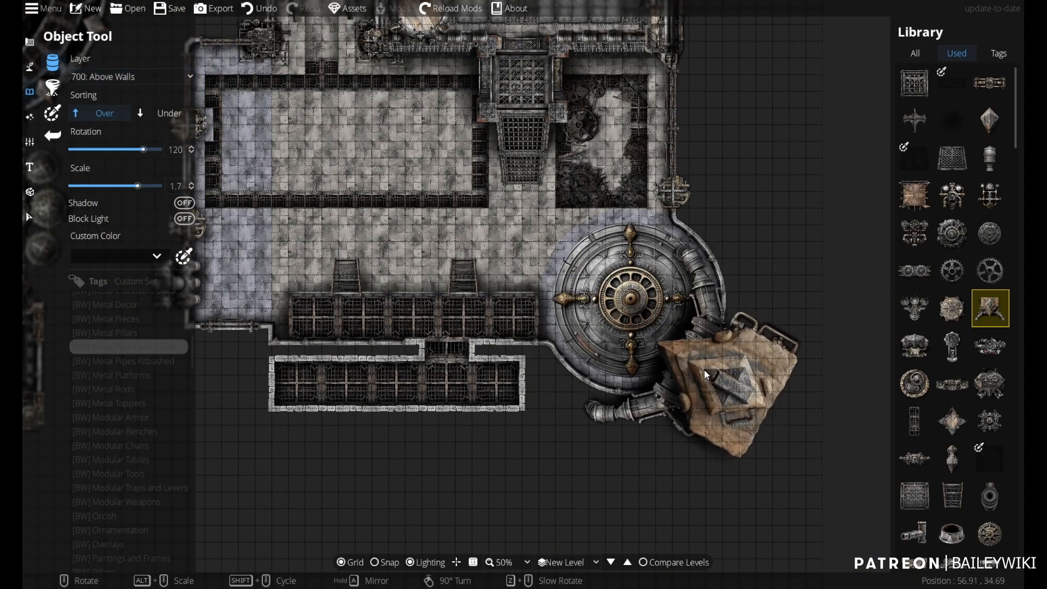
{"action": "scroll", "coordinate": [696, 366], "scroll_direction": "up", "scroll_amount": 3}
{"action": "scroll", "coordinate": [696, 364], "scroll_direction": "down", "scroll_amount": 4}
{"action": "scroll", "coordinate": [696, 370], "scroll_direction": "down", "scroll_amount": 1}
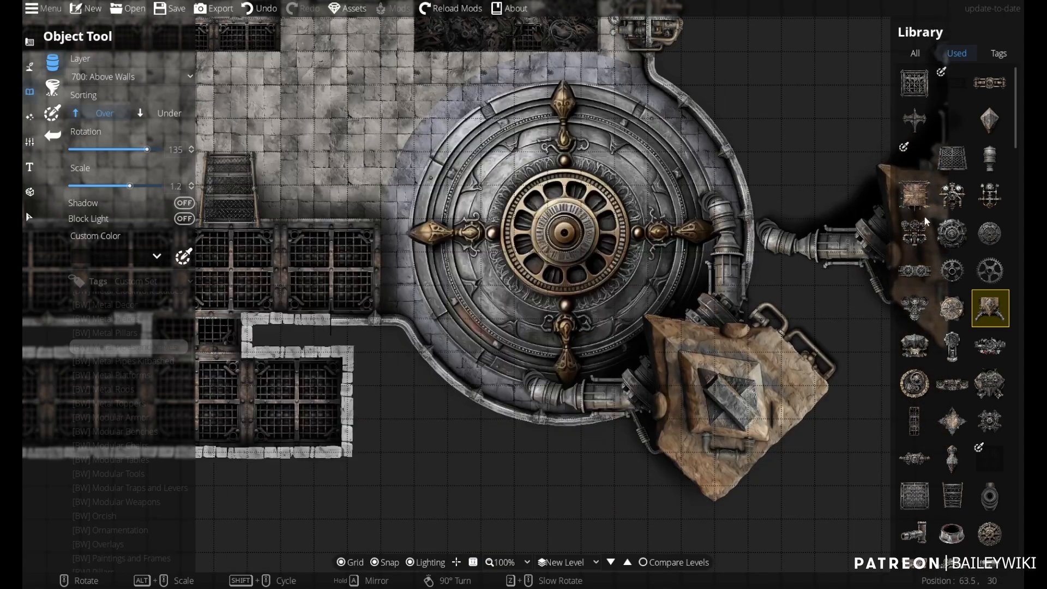
- Try the twin-cylinder machine at rotation 45 and scale 1.2 over the northeast rim of the circular platform
{"action": "mouse_move", "coordinate": [959, 237]}
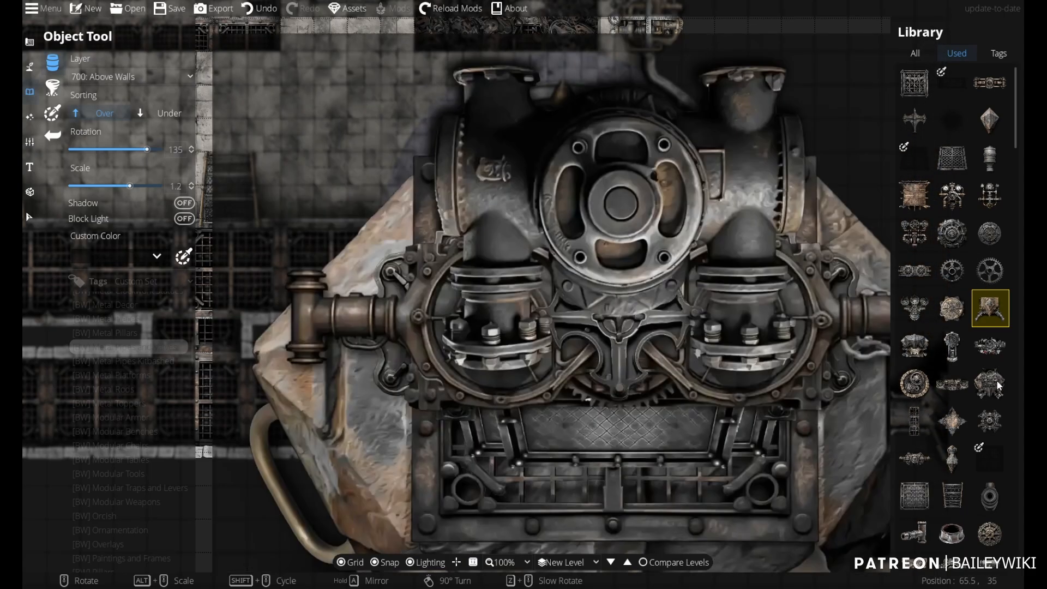
{"action": "left_click", "coordinate": [991, 383]}
{"action": "scroll", "coordinate": [687, 100], "scroll_direction": "up", "scroll_amount": 2}
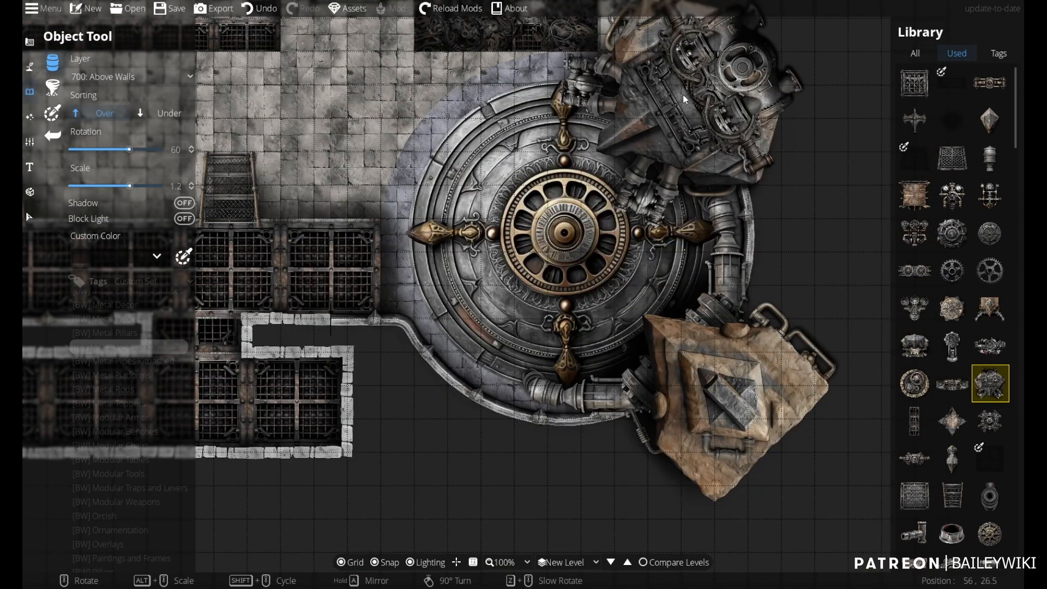
{"action": "left_click_drag", "start_coordinate": [687, 99], "coordinate": [716, 232]}
{"action": "scroll", "coordinate": [715, 232], "scroll_direction": "down", "scroll_amount": 3}
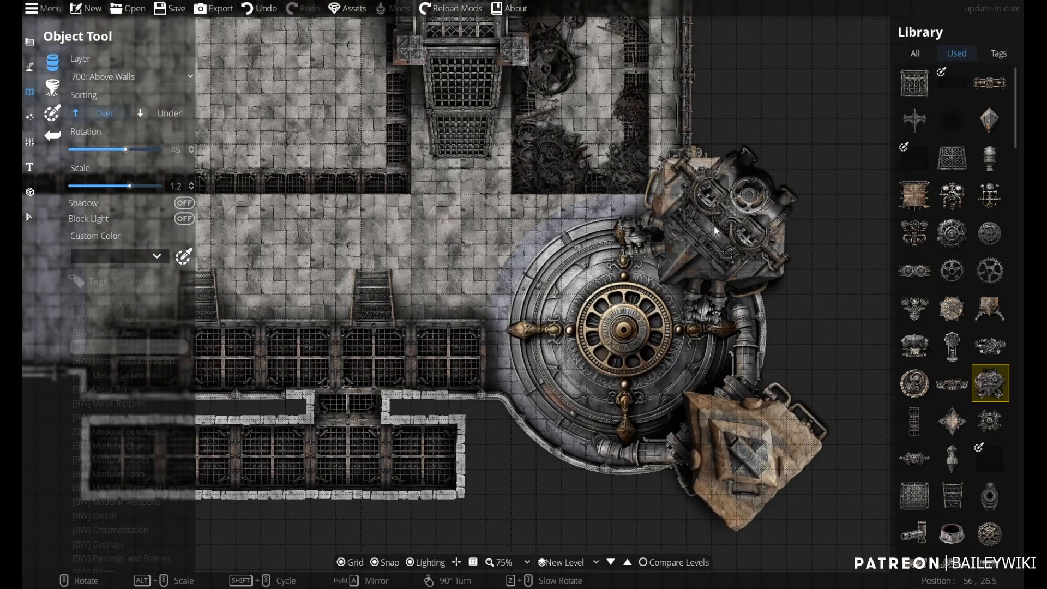
{"action": "scroll", "coordinate": [716, 233], "scroll_direction": "up", "scroll_amount": 3}
- Try the stone-ringed gear wheel at rotation 45 and scale 1.2 on the main floor
{"action": "mouse_move", "coordinate": [918, 371]}
{"action": "left_click", "coordinate": [915, 345]}
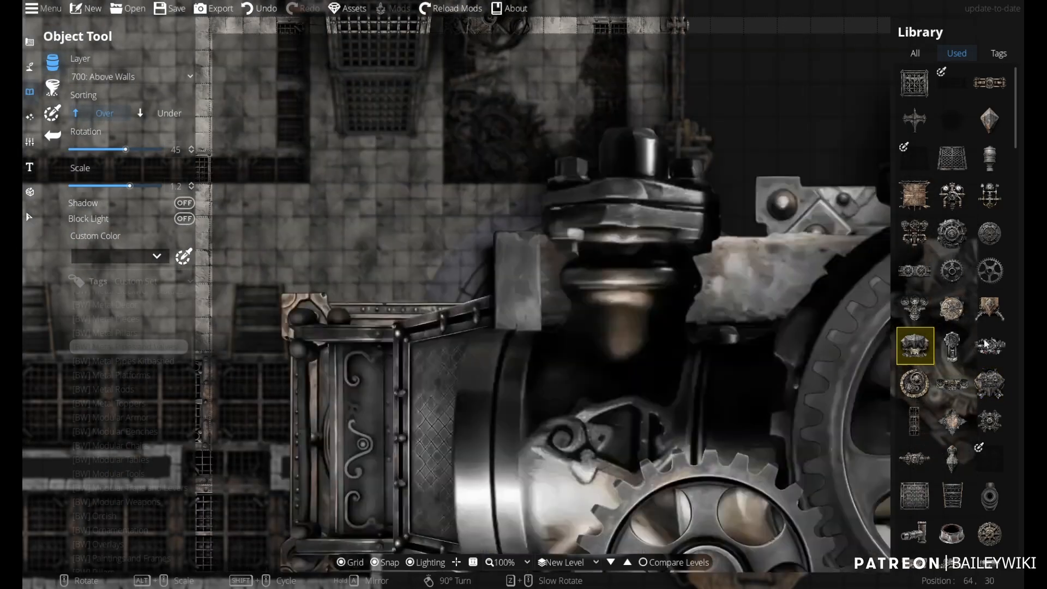
{"action": "mouse_move", "coordinate": [950, 350]}
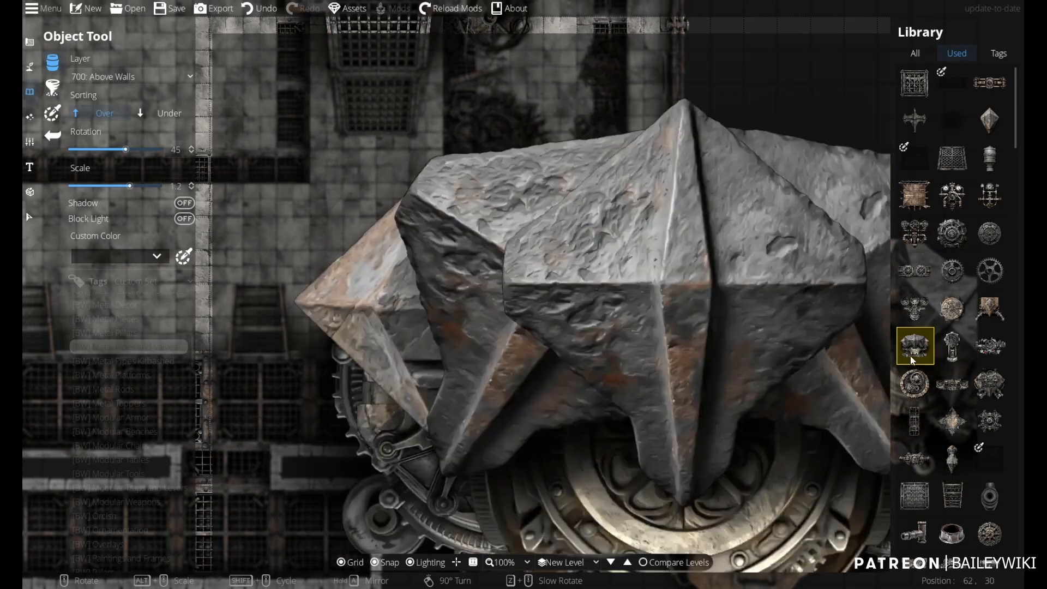
{"action": "left_click", "coordinate": [915, 384]}
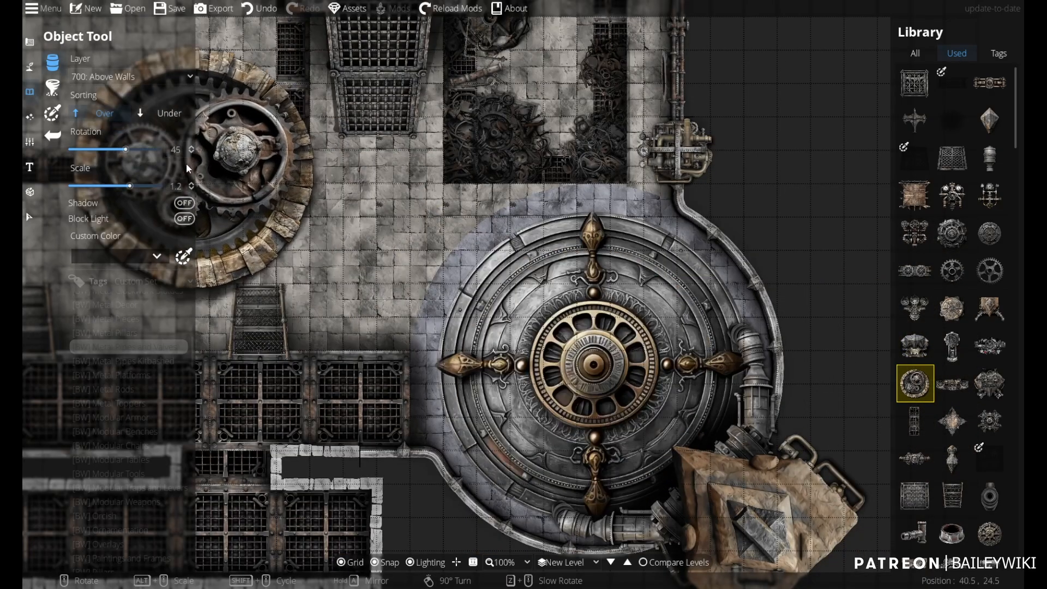
{"action": "left_click_drag", "start_coordinate": [191, 222], "coordinate": [393, 316]}
{"action": "scroll", "coordinate": [551, 308], "scroll_direction": "down", "scroll_amount": 3}
{"action": "scroll", "coordinate": [517, 280], "scroll_direction": "up", "scroll_amount": 4}
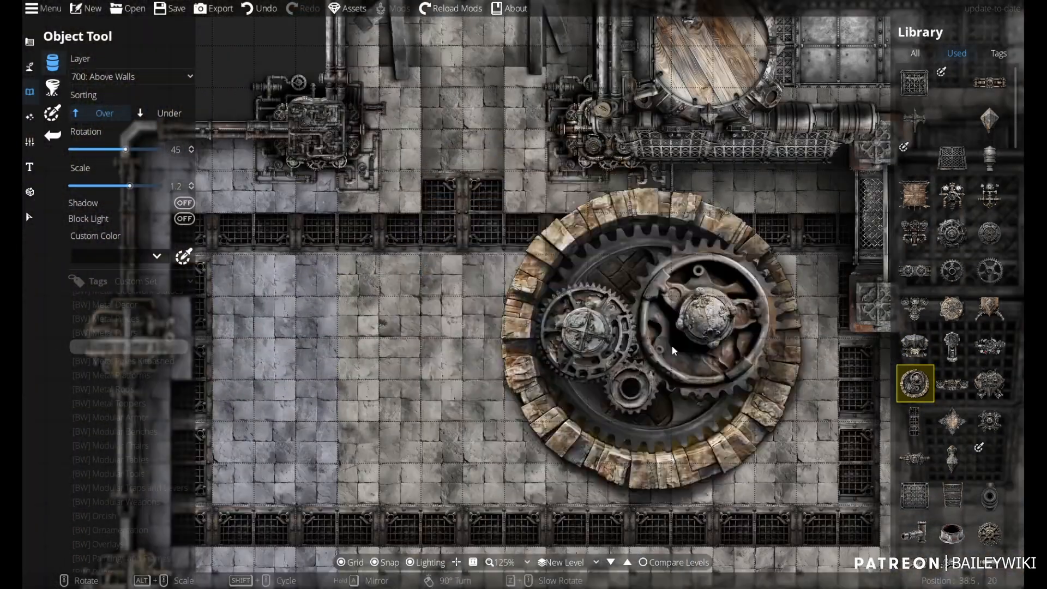
{"action": "scroll", "coordinate": [672, 344], "scroll_direction": "down", "scroll_amount": 3}
{"action": "scroll", "coordinate": [818, 382], "scroll_direction": "up", "scroll_amount": 3}
- Try the stone-ringed gear wheel over the circular platform's northeast rim and below the boarded-up room
{"action": "mouse_move", "coordinate": [956, 199]}
{"action": "scroll", "coordinate": [775, 398], "scroll_direction": "down", "scroll_amount": 1}
{"action": "left_click_drag", "start_coordinate": [775, 414], "coordinate": [612, 279]}
{"action": "scroll", "coordinate": [612, 278], "scroll_direction": "up", "scroll_amount": 1}
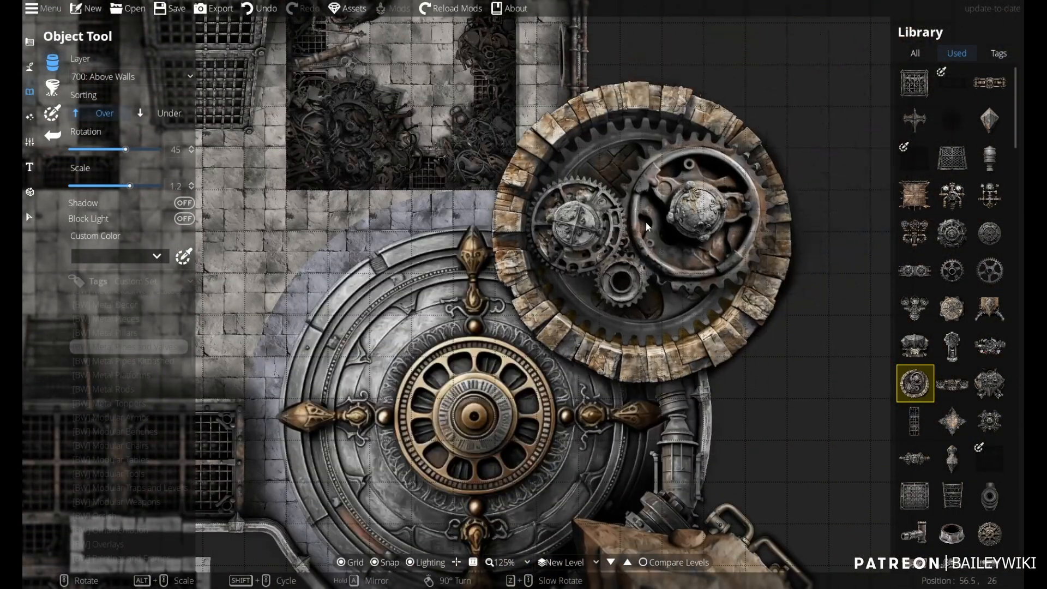
{"action": "left_click_drag", "start_coordinate": [646, 227], "coordinate": [666, 66]}
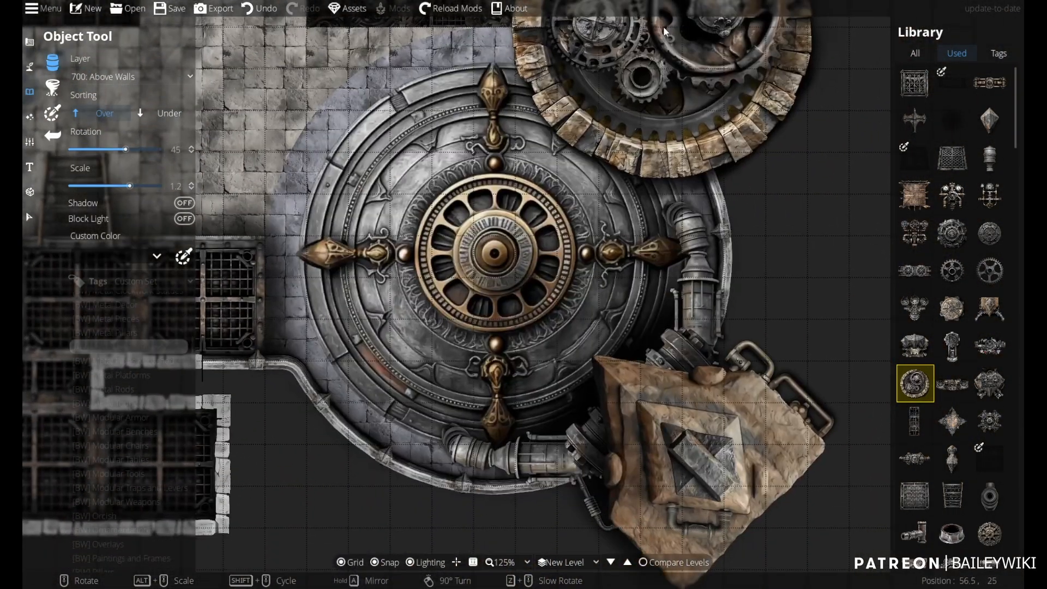
{"action": "left_click_drag", "start_coordinate": [780, 11], "coordinate": [808, 84]}
{"action": "scroll", "coordinate": [782, 101], "scroll_direction": "down", "scroll_amount": 2}
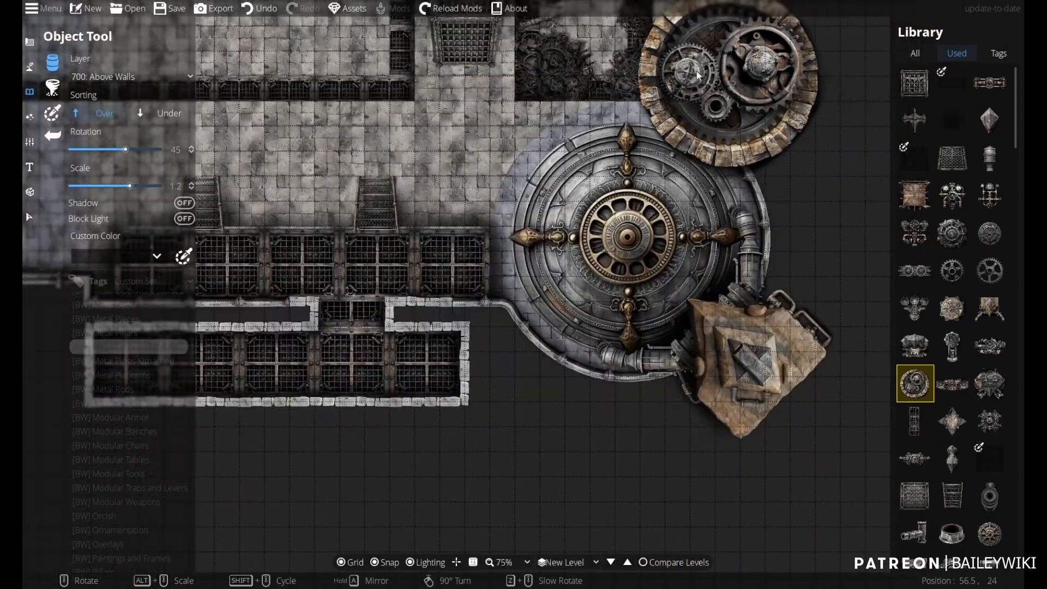
{"action": "left_click_drag", "start_coordinate": [319, 82], "coordinate": [448, 316]}
{"action": "left_click_drag", "start_coordinate": [300, 163], "coordinate": [378, 340]}
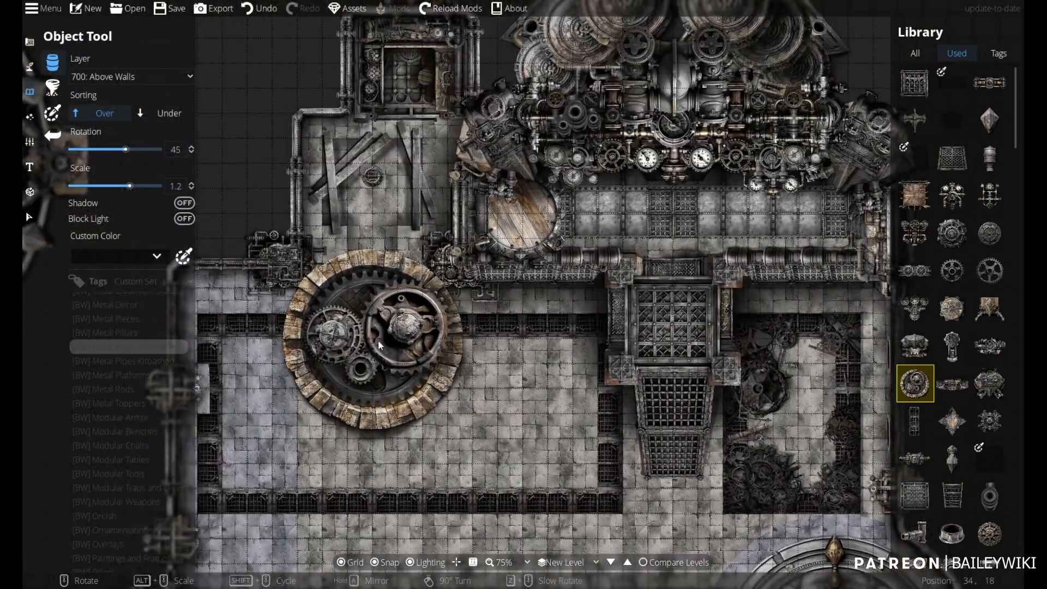
{"action": "left_click_drag", "start_coordinate": [434, 392], "coordinate": [567, 261]}
- Try the pipe assembly with the triangular spike at rotation -90 and scale 0.7 on the west wall between the valve assemblies
{"action": "scroll", "coordinate": [961, 448], "scroll_direction": "down", "scroll_amount": 3}
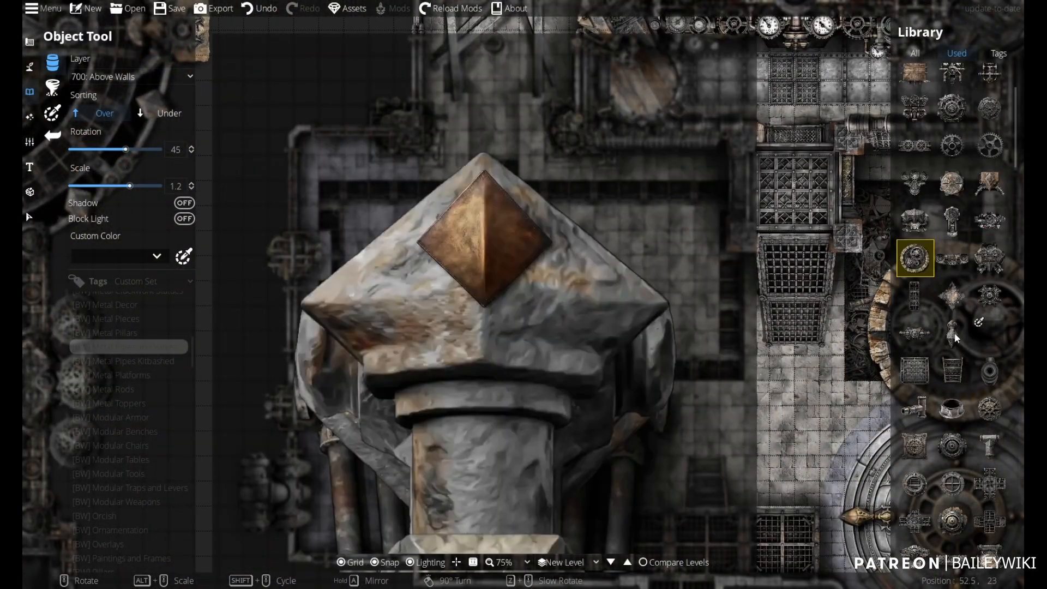
{"action": "scroll", "coordinate": [962, 408], "scroll_direction": "down", "scroll_amount": 3}
{"action": "left_click", "coordinate": [963, 408]}
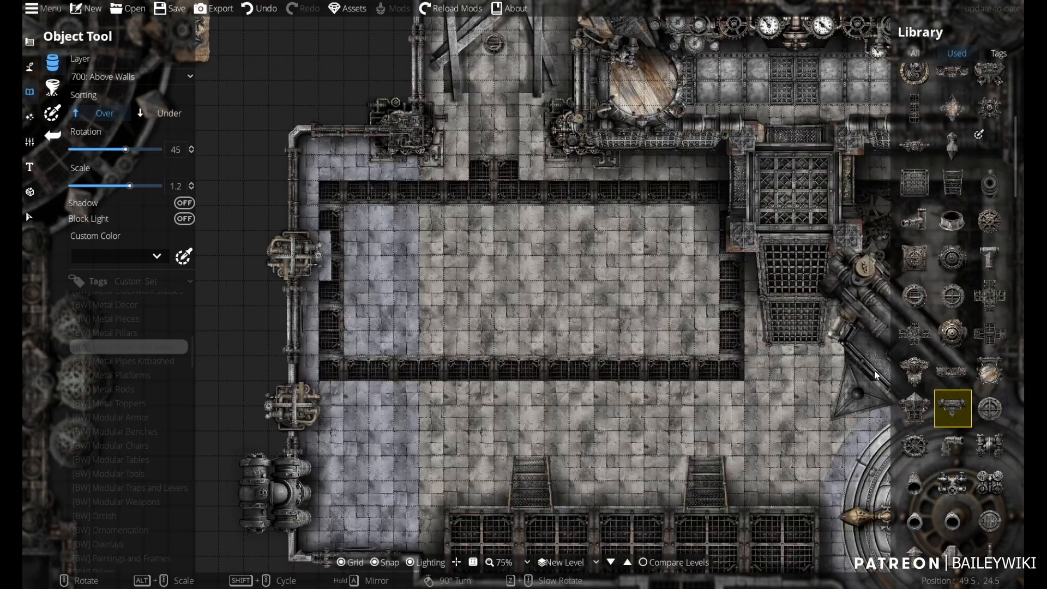
{"action": "scroll", "coordinate": [584, 382], "scroll_direction": "down", "scroll_amount": 15}
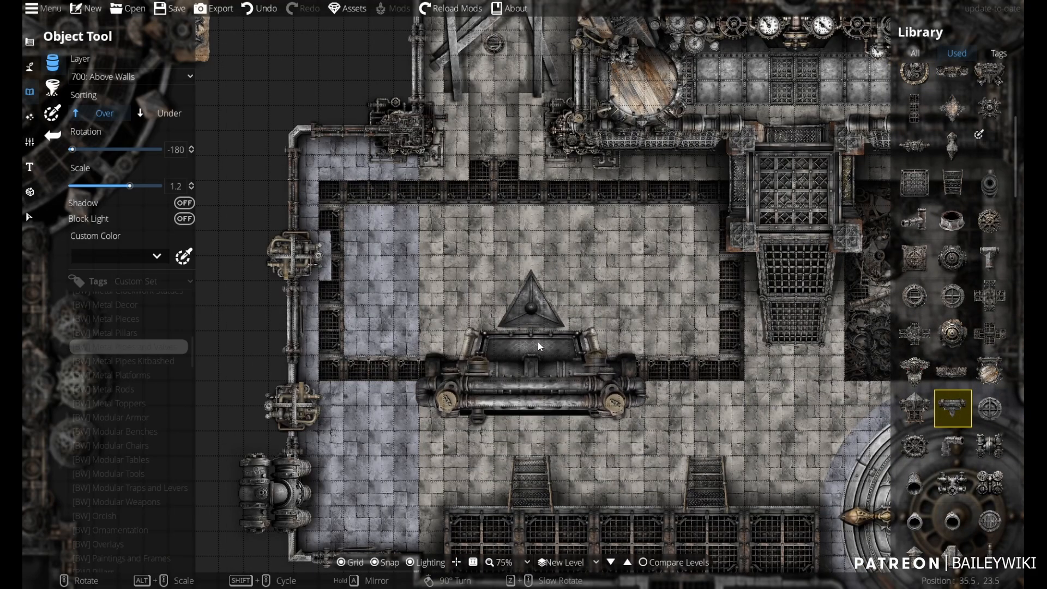
{"action": "left_click_drag", "start_coordinate": [537, 343], "coordinate": [593, 213]}
{"action": "right_click", "coordinate": [567, 212]}
{"action": "scroll", "coordinate": [368, 205], "scroll_direction": "down", "scroll_amount": 4, "text": "alt"}
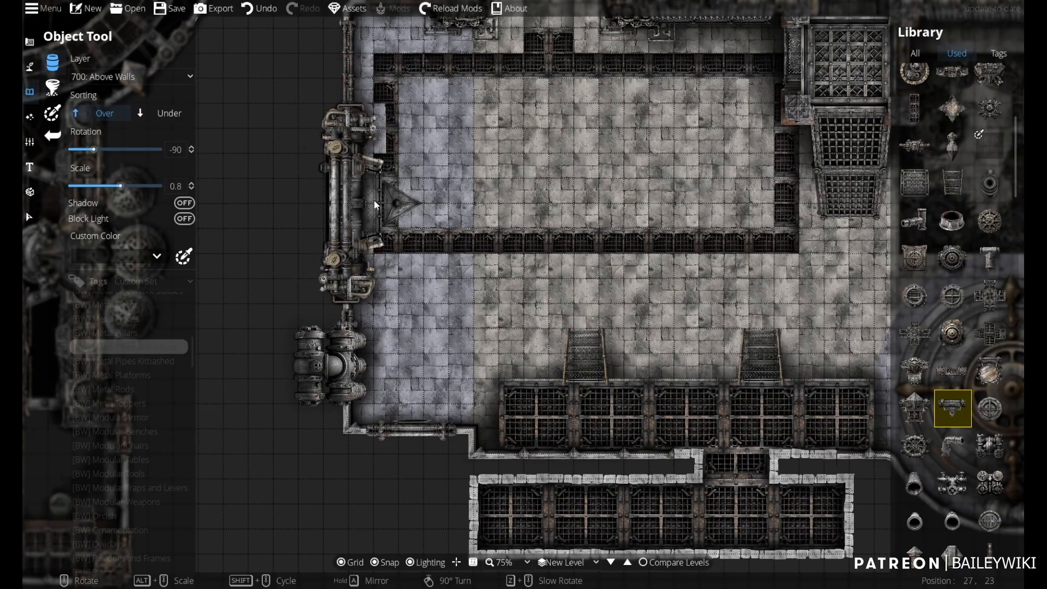
{"action": "scroll", "coordinate": [375, 199], "scroll_direction": "down", "scroll_amount": 1, "text": "alt"}
{"action": "scroll", "coordinate": [372, 206], "scroll_direction": "up", "scroll_amount": 3}
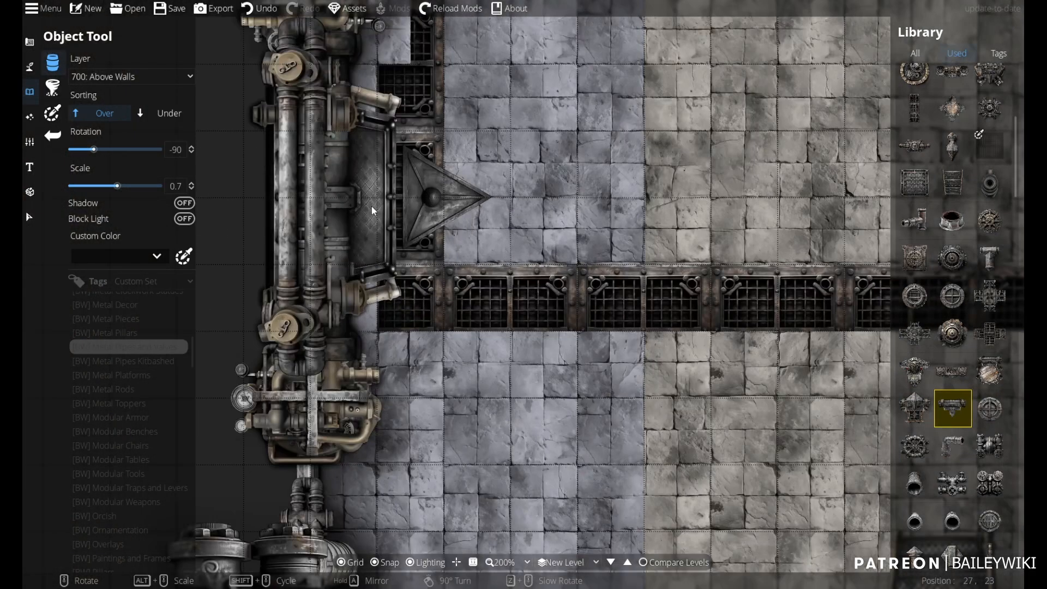
{"action": "scroll", "coordinate": [371, 206], "scroll_direction": "down", "scroll_amount": 3}
{"action": "right_click", "coordinate": [400, 416]}
{"action": "scroll", "coordinate": [415, 397], "scroll_direction": "up", "scroll_amount": 3}
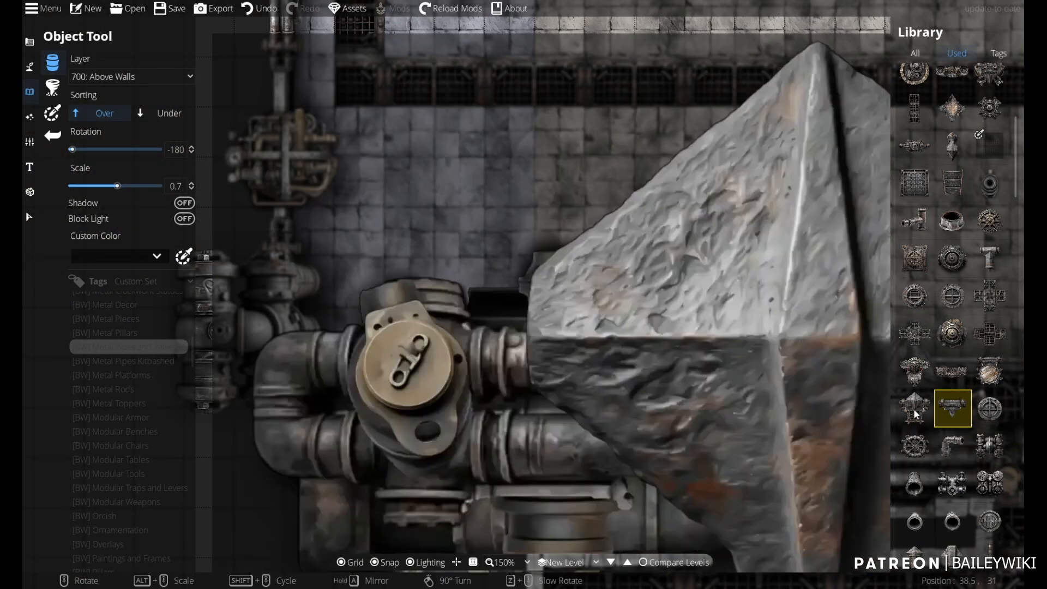
- Try the grated platform with the pointed stone top at scale 0.7 and rotations 90 and -180 around the southwest corner
{"action": "left_click", "coordinate": [915, 408]}
{"action": "right_click", "coordinate": [459, 297]}
{"action": "right_click", "coordinate": [444, 329]}
{"action": "right_click", "coordinate": [432, 357]}
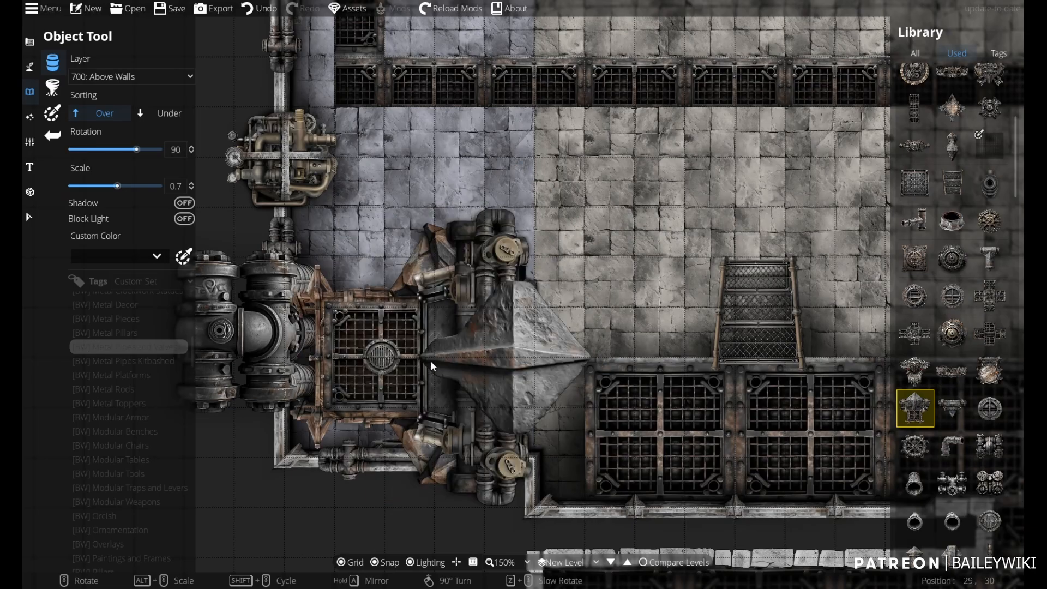
{"action": "right_click", "coordinate": [430, 371]}
{"action": "left_click_drag", "start_coordinate": [417, 381], "coordinate": [329, 379]}
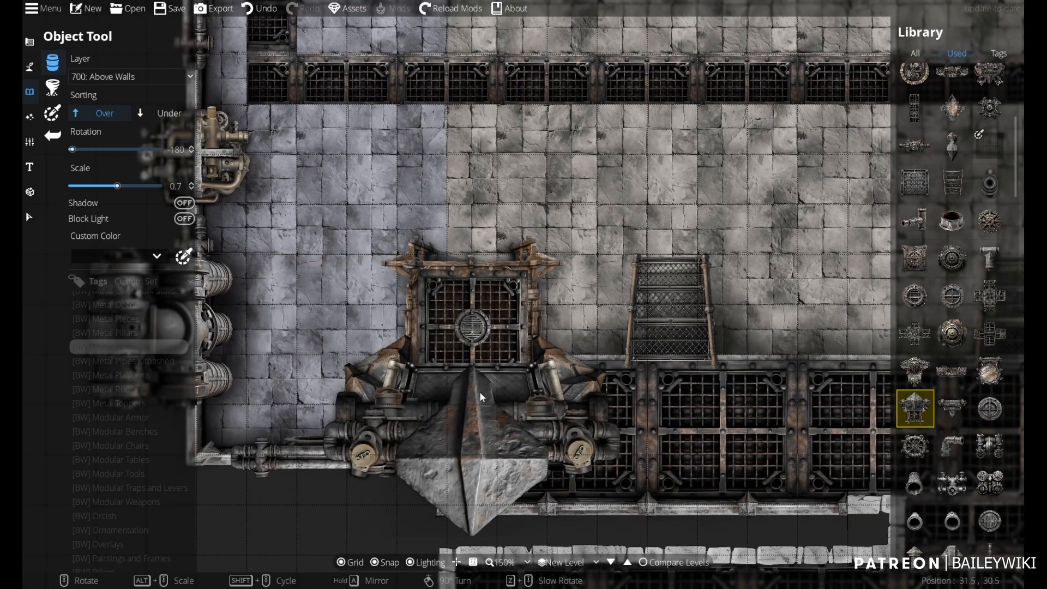
{"action": "right_click", "coordinate": [382, 381]}
- Try the grated platform with the pointed stone top at rotations -90 and -45 toward the main building's northwest corner
{"action": "left_click_drag", "start_coordinate": [735, 304], "coordinate": [638, 489]}
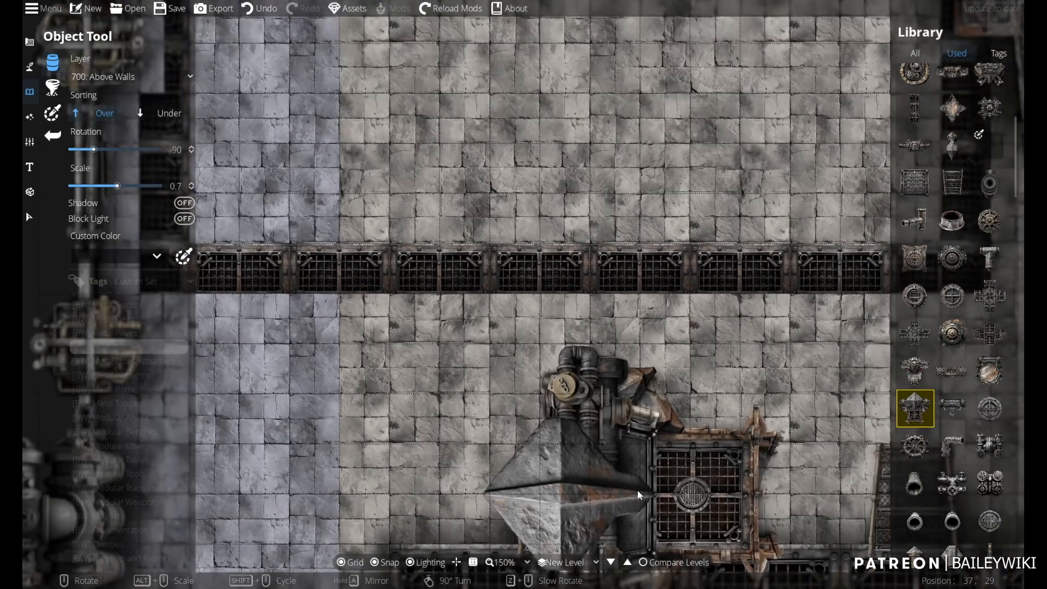
{"action": "scroll", "coordinate": [644, 425], "scroll_direction": "down", "scroll_amount": 4}
{"action": "scroll", "coordinate": [475, 243], "scroll_direction": "down", "scroll_amount": 3}
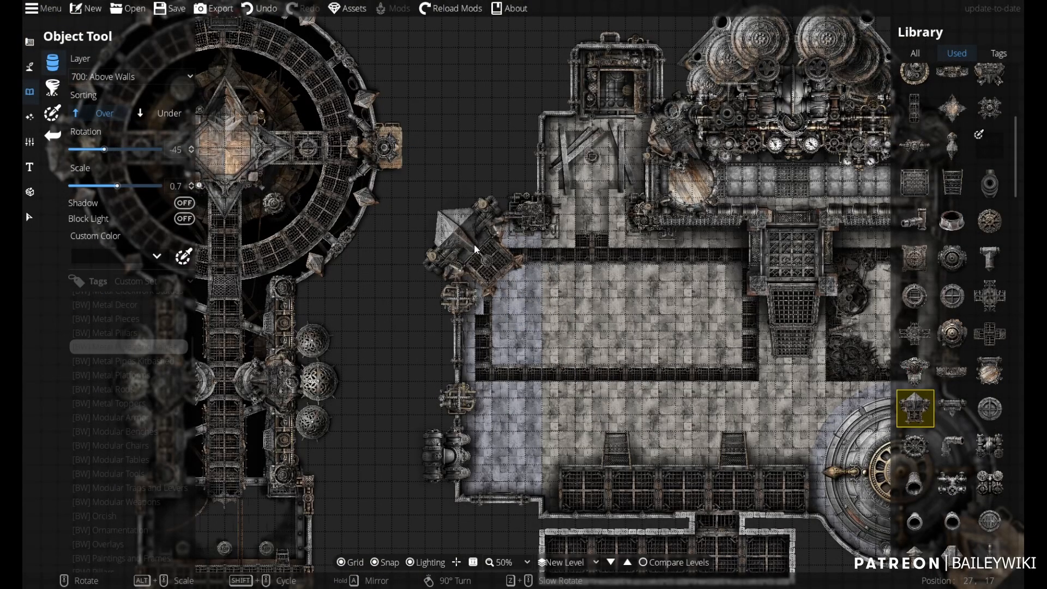
{"action": "left_click_drag", "start_coordinate": [823, 394], "coordinate": [465, 242]}
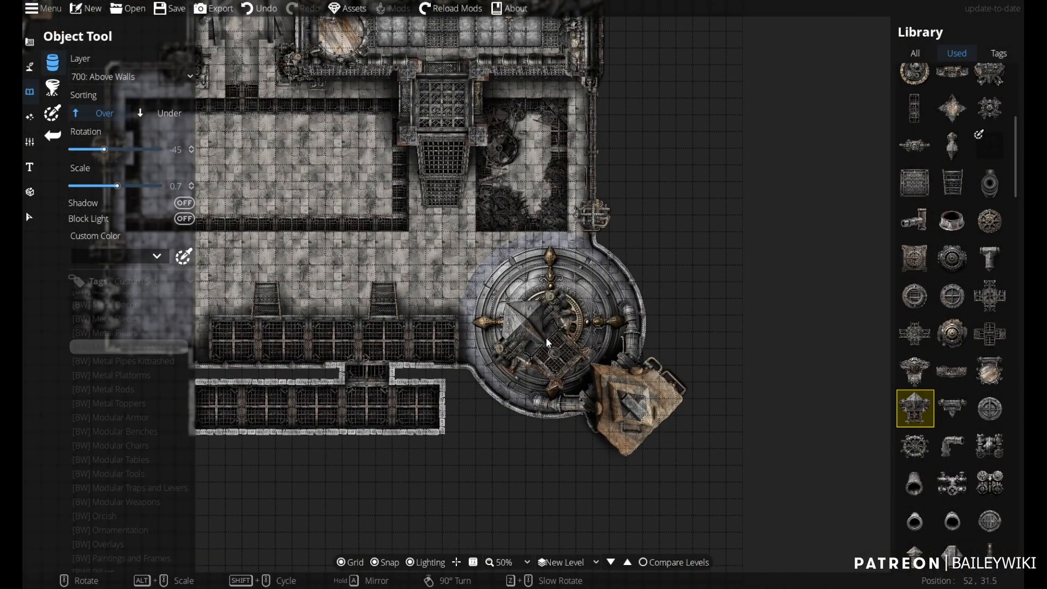
- Try the grated platform with the pointed stone top over the circular platform's northeast rim at rotations 45 and 50
{"action": "scroll", "coordinate": [600, 266], "scroll_direction": "up", "scroll_amount": 3}
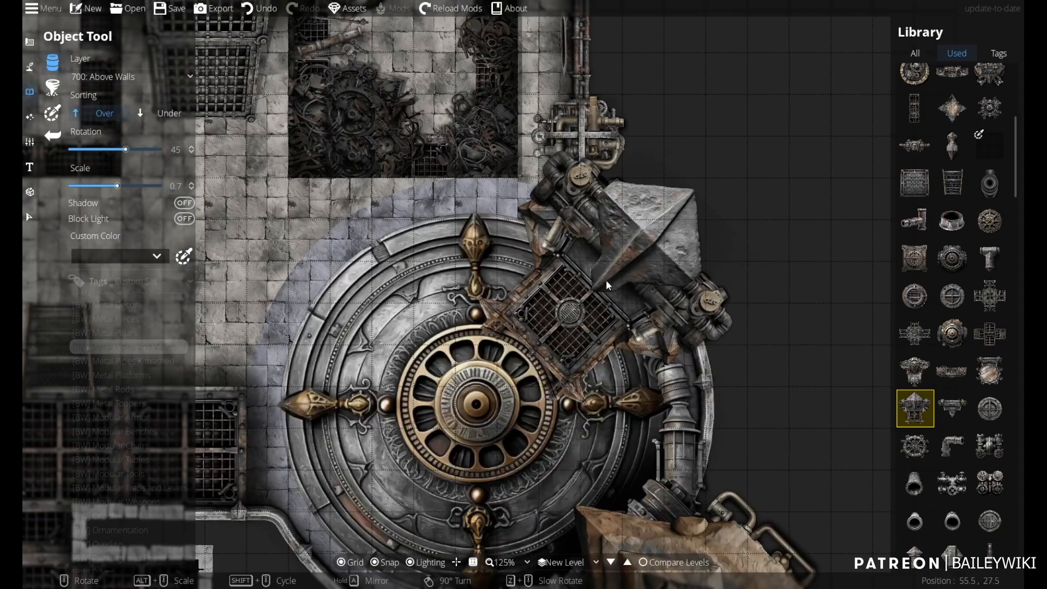
{"action": "scroll", "coordinate": [606, 280], "scroll_direction": "down", "scroll_amount": 1}
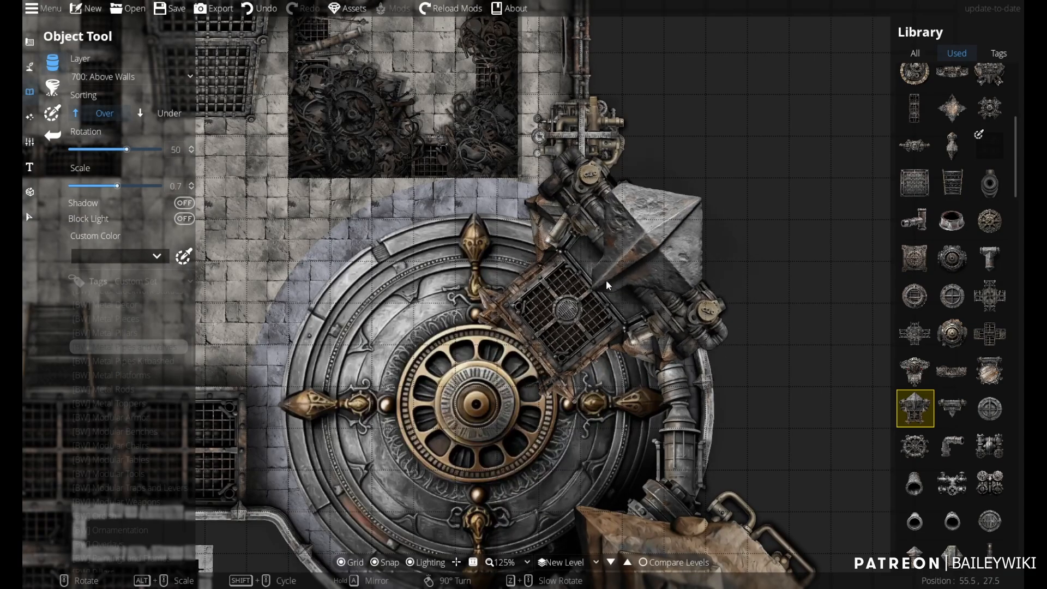
{"action": "left_click_drag", "start_coordinate": [362, 200], "coordinate": [409, 532]}
{"action": "right_click", "coordinate": [548, 320]}
- Try the pointed-top grated platform at rotation -180 and scales 0.7 and 0.6 along the southern grated walkway
{"action": "scroll", "coordinate": [316, 417], "scroll_direction": "down", "scroll_amount": 2}
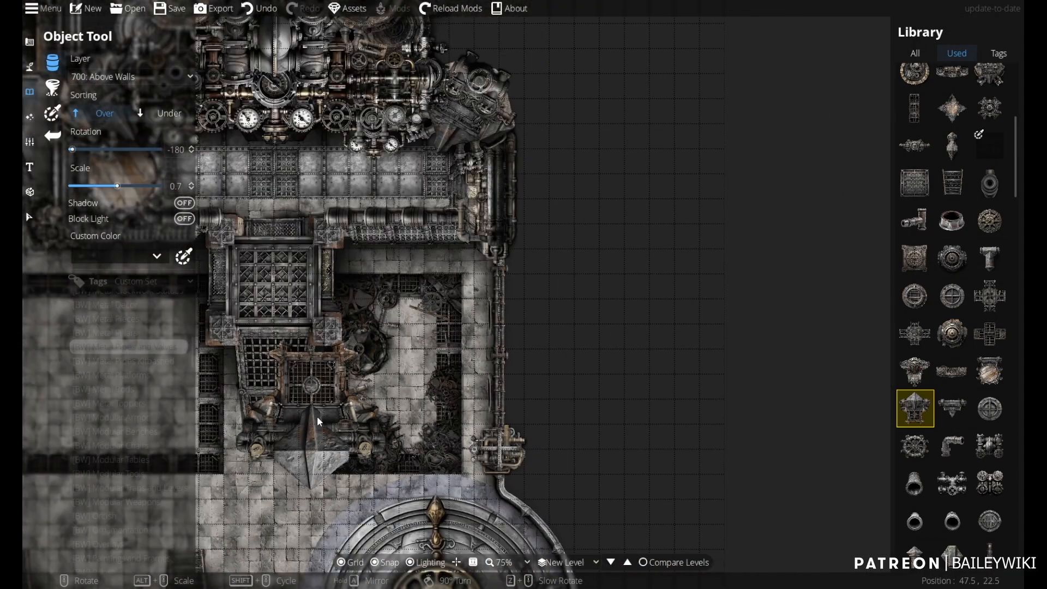
{"action": "scroll", "coordinate": [317, 417], "scroll_direction": "down", "scroll_amount": 1}
{"action": "left_click_drag", "start_coordinate": [399, 406], "coordinate": [759, 296]}
{"action": "left_click_drag", "start_coordinate": [672, 342], "coordinate": [626, 220]}
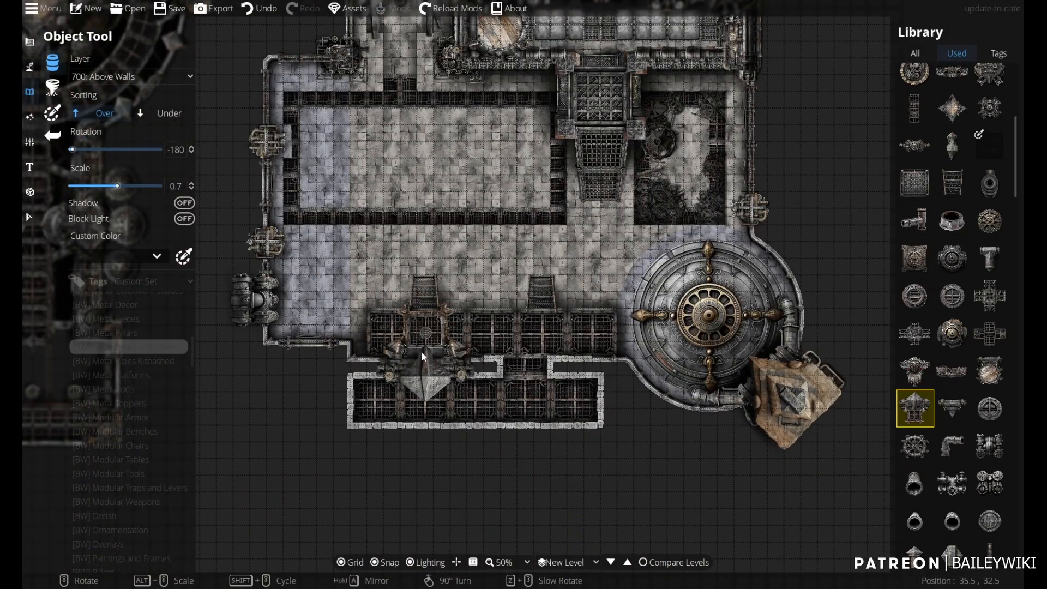
{"action": "scroll", "coordinate": [422, 351], "scroll_direction": "up", "scroll_amount": 4}
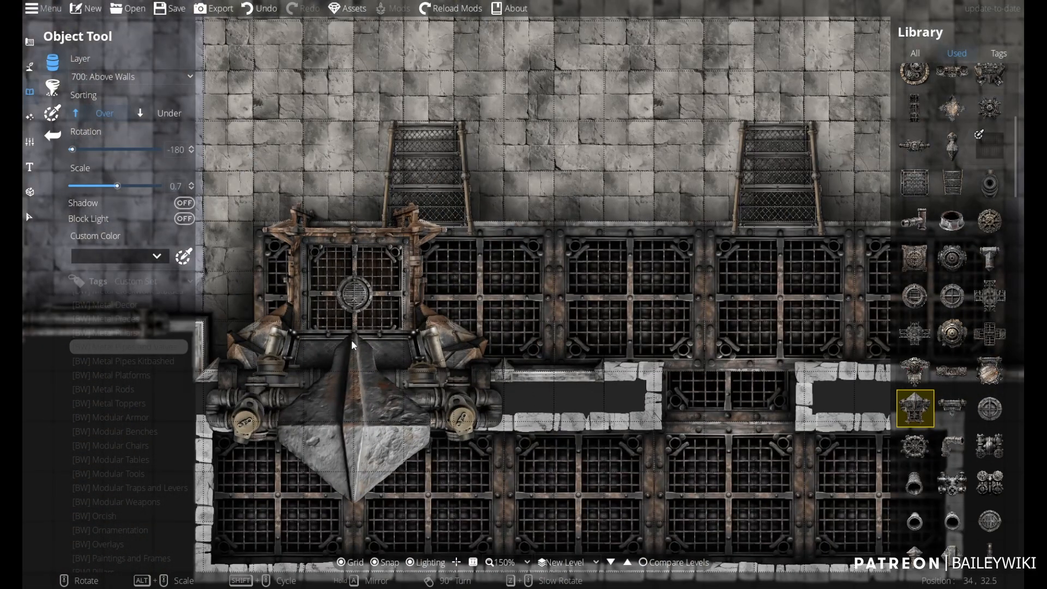
{"action": "scroll", "coordinate": [351, 339], "scroll_direction": "down", "scroll_amount": 2, "text": "alt"}
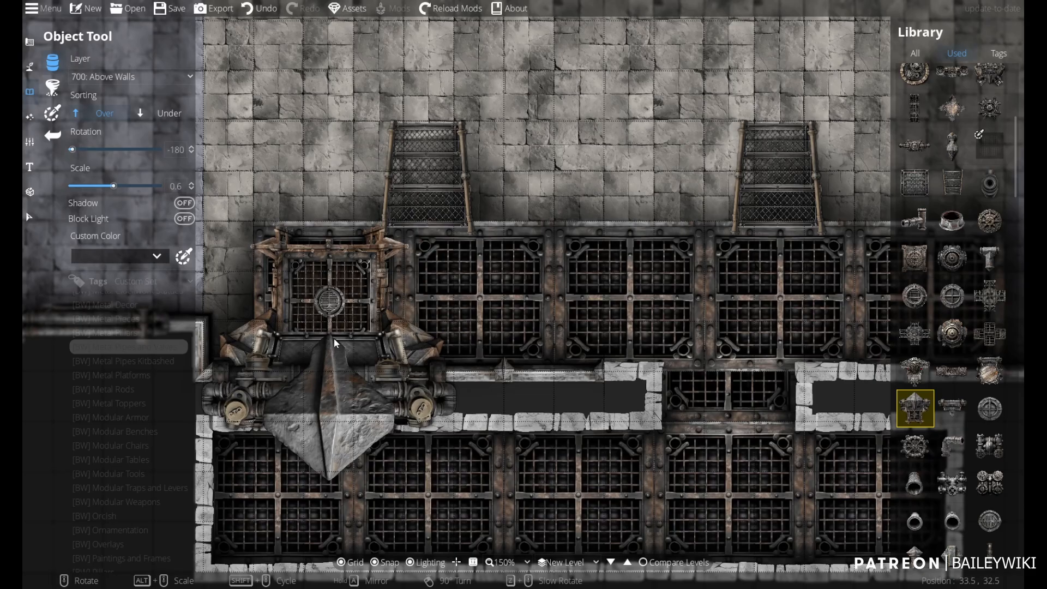
{"action": "left_click_drag", "start_coordinate": [761, 343], "coordinate": [466, 355]}
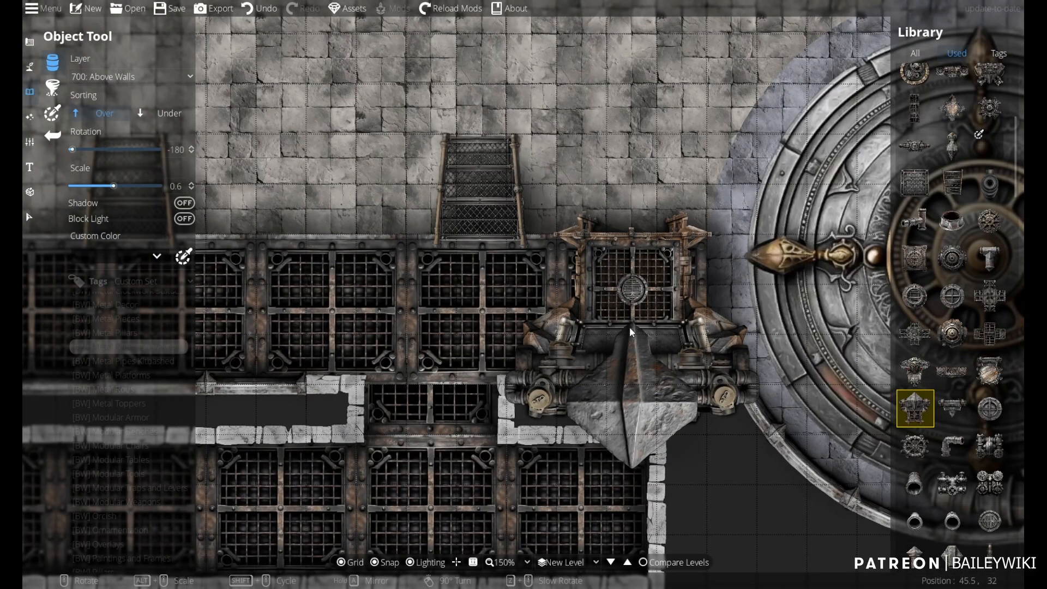
{"action": "scroll", "coordinate": [630, 326], "scroll_direction": "down", "scroll_amount": 1}
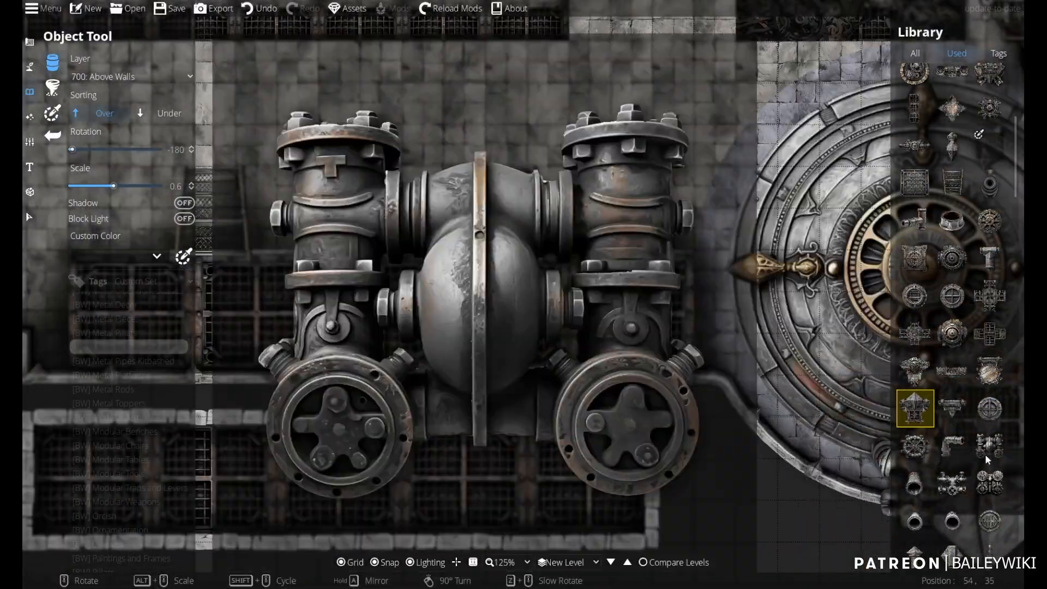
{"action": "scroll", "coordinate": [989, 456], "scroll_direction": "down", "scroll_amount": 2}
{"action": "left_click_drag", "start_coordinate": [627, 154], "coordinate": [712, 199]}
{"action": "scroll", "coordinate": [665, 369], "scroll_direction": "down", "scroll_amount": 1}
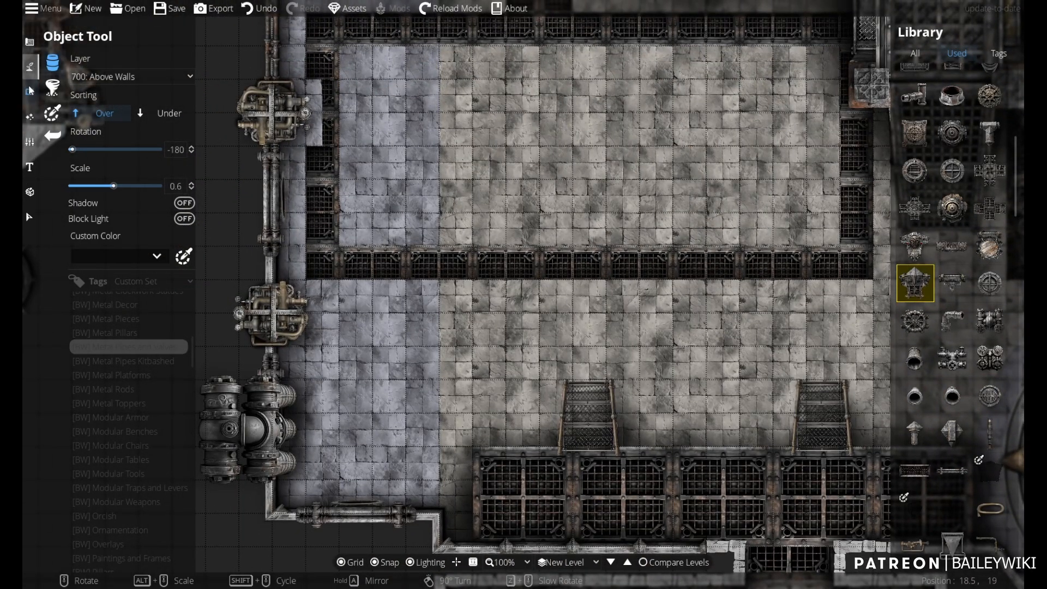
- Delete the tiled floor patterns covering the main building and its western strip
{"action": "left_click", "coordinate": [29, 216]}
{"action": "scroll", "coordinate": [518, 309], "scroll_direction": "down", "scroll_amount": 3}
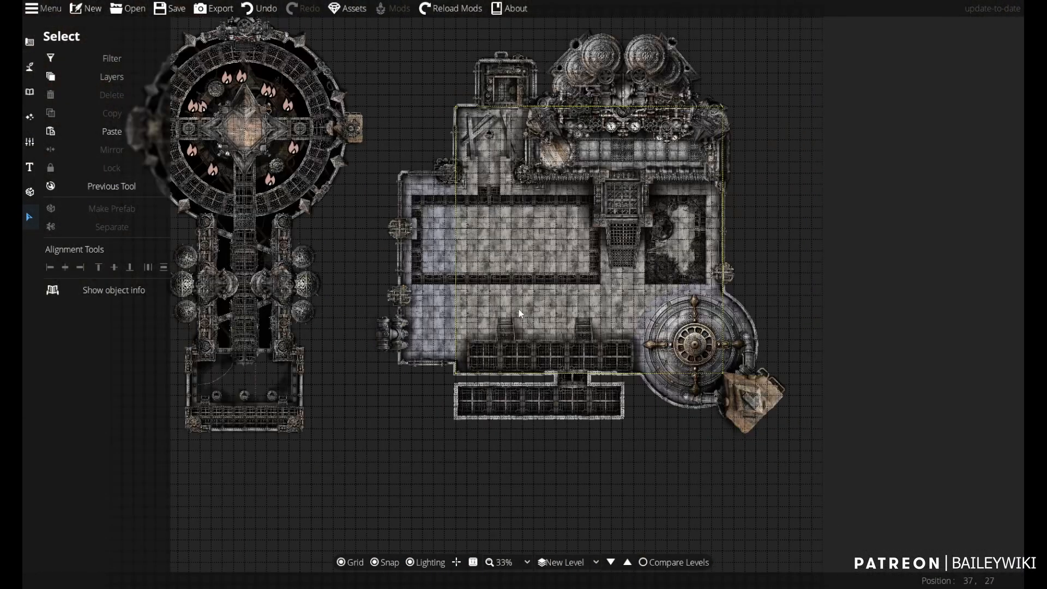
{"action": "left_click", "coordinate": [483, 312]}
{"action": "key", "text": "Delete"}
{"action": "left_click", "coordinate": [433, 310]}
{"action": "key", "text": "Delete"}
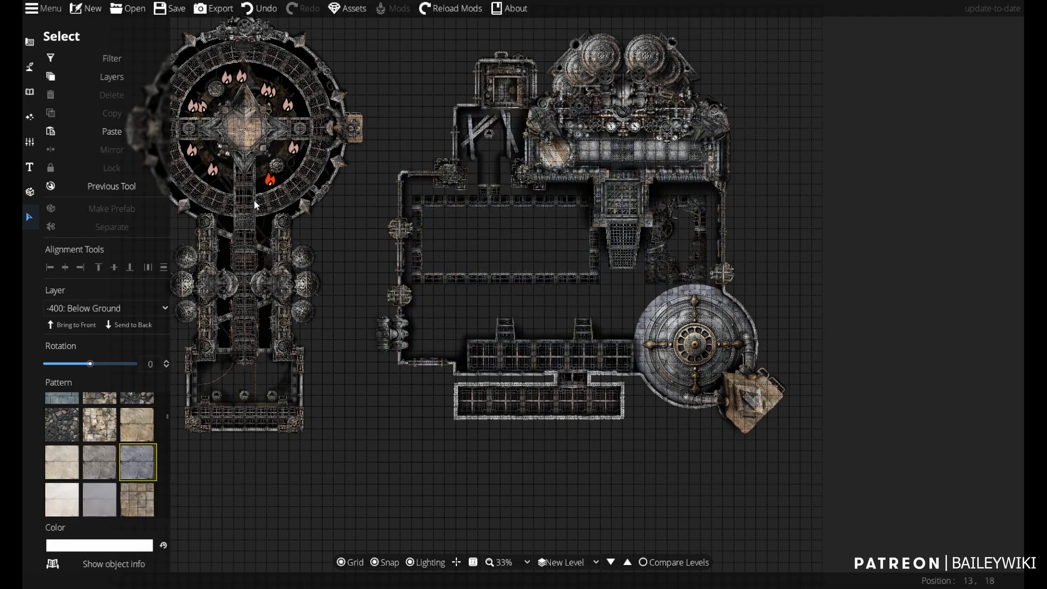
- Enable terrain and paint the blue-grey Bw Texture Tiles across the main hall floor with brush size 9
{"action": "left_click", "coordinate": [29, 66]}
{"action": "left_click", "coordinate": [76, 62]}
{"action": "left_click", "coordinate": [184, 57]}
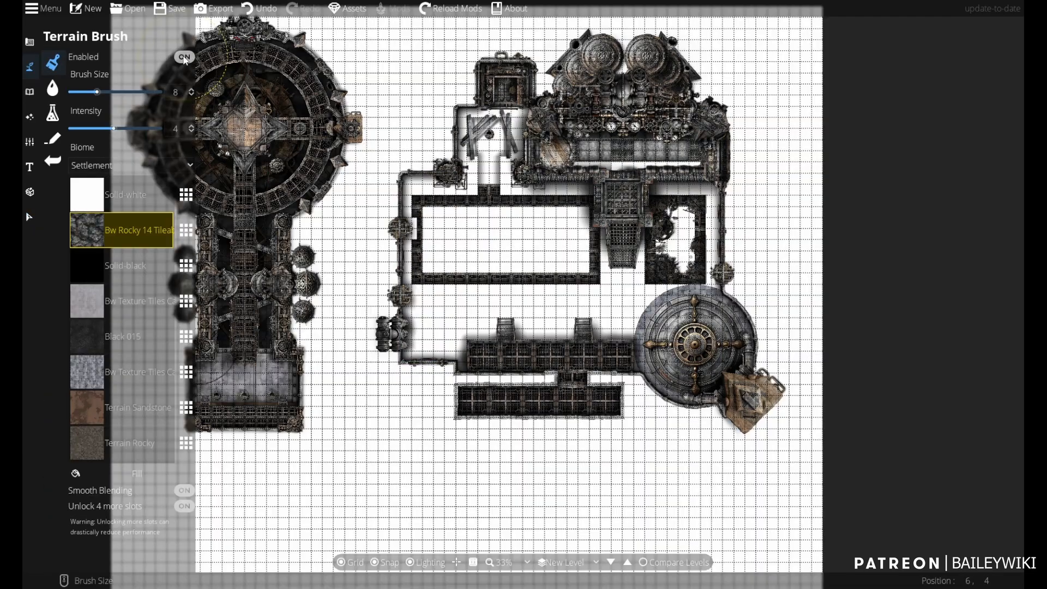
{"action": "scroll", "coordinate": [451, 248], "scroll_direction": "up", "scroll_amount": 4}
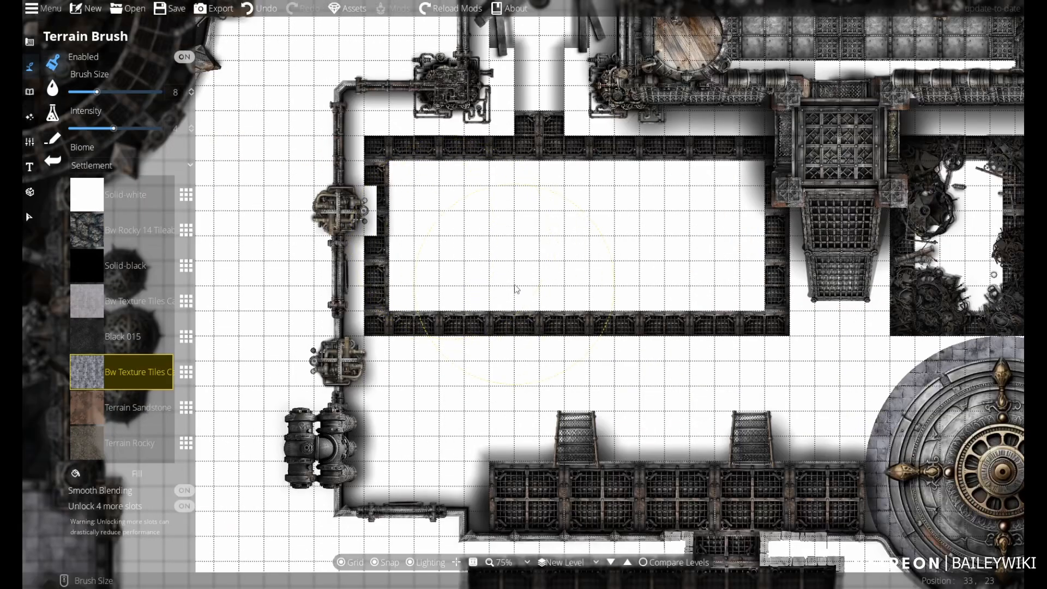
{"action": "mouse_move", "coordinate": [517, 289]}
{"action": "left_mouse_down"}
{"action": "mouse_move", "coordinate": [519, 227]}
{"action": "mouse_move", "coordinate": [594, 170]}
{"action": "mouse_move", "coordinate": [751, 120]}
{"action": "mouse_move", "coordinate": [746, 246]}
{"action": "mouse_move", "coordinate": [620, 252]}
{"action": "mouse_move", "coordinate": [562, 360]}
{"action": "left_mouse_up"}
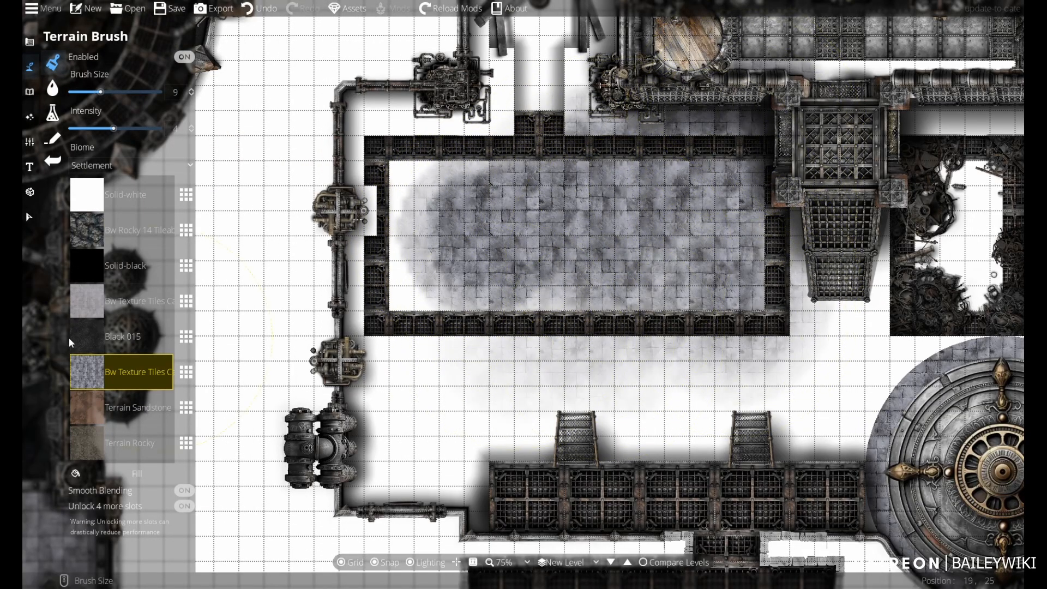
{"action": "mouse_move", "coordinate": [488, 281]}
{"action": "left_mouse_down"}
{"action": "mouse_move", "coordinate": [554, 319]}
{"action": "mouse_move", "coordinate": [574, 378]}
{"action": "mouse_move", "coordinate": [646, 435]}
{"action": "mouse_move", "coordinate": [752, 297]}
{"action": "mouse_move", "coordinate": [841, 335]}
{"action": "mouse_move", "coordinate": [837, 425]}
{"action": "mouse_move", "coordinate": [849, 244]}
{"action": "left_mouse_up"}
{"action": "mouse_move", "coordinate": [724, 410]}
{"action": "left_mouse_down"}
{"action": "mouse_move", "coordinate": [481, 386]}
{"action": "mouse_move", "coordinate": [435, 346]}
{"action": "mouse_move", "coordinate": [425, 237]}
{"action": "mouse_move", "coordinate": [464, 162]}
{"action": "mouse_move", "coordinate": [586, 145]}
{"action": "left_mouse_up"}
{"action": "mouse_move", "coordinate": [586, 146]}
{"action": "left_mouse_down"}
{"action": "mouse_move", "coordinate": [586, 478]}
{"action": "mouse_move", "coordinate": [581, 327]}
{"action": "left_mouse_up"}
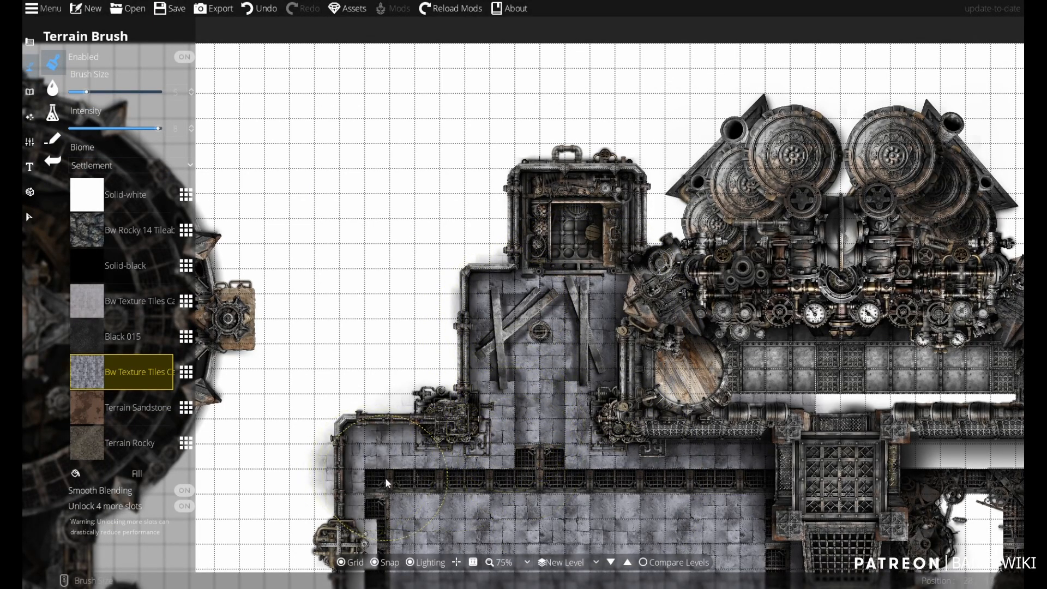
- Paint the blue-grey tile terrain across the southwest floor and eastern scrap pit with brush size 5 and intensity 8
{"action": "left_click_drag", "start_coordinate": [385, 482], "coordinate": [538, 42]}
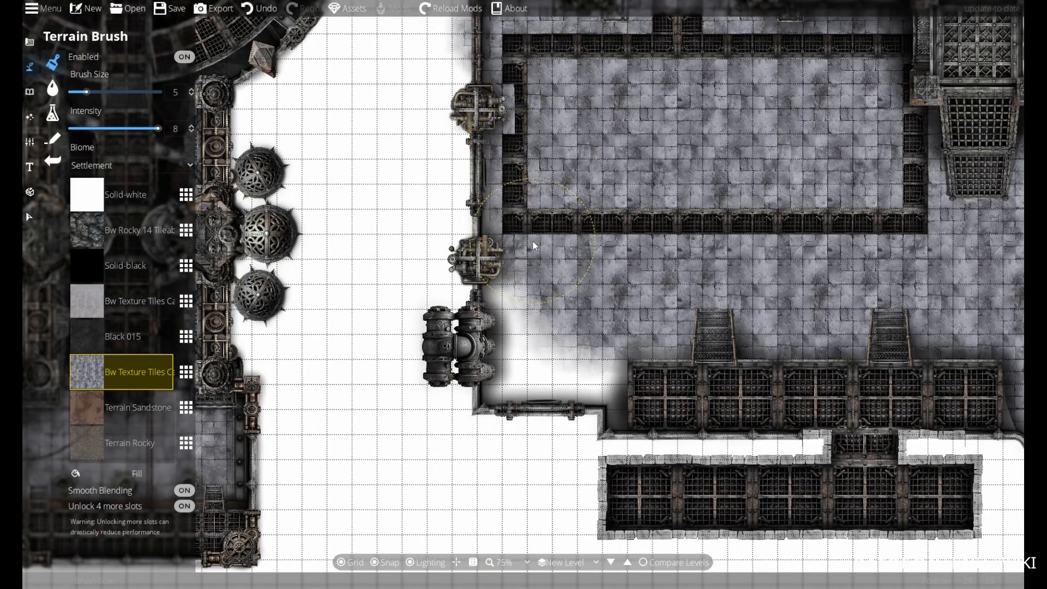
{"action": "mouse_move", "coordinate": [537, 366]}
{"action": "left_mouse_down"}
{"action": "mouse_move", "coordinate": [639, 383]}
{"action": "mouse_move", "coordinate": [572, 360]}
{"action": "mouse_move", "coordinate": [511, 363]}
{"action": "left_mouse_up"}
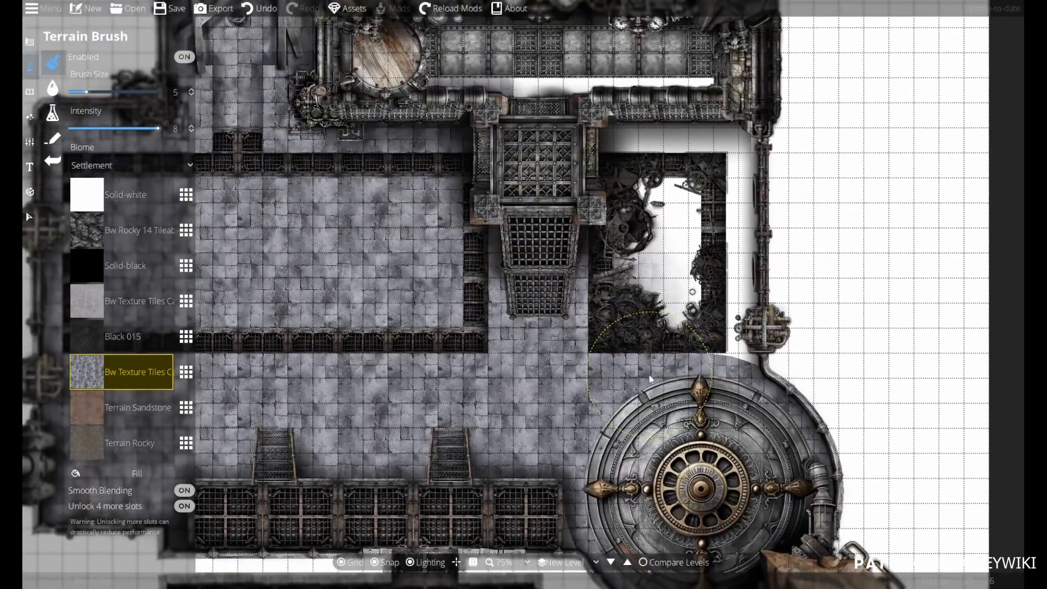
{"action": "mouse_move", "coordinate": [649, 306]}
{"action": "left_mouse_down"}
{"action": "mouse_move", "coordinate": [675, 198]}
{"action": "mouse_move", "coordinate": [695, 286]}
{"action": "mouse_move", "coordinate": [630, 143]}
{"action": "mouse_move", "coordinate": [720, 149]}
{"action": "mouse_move", "coordinate": [735, 369]}
{"action": "mouse_move", "coordinate": [727, 159]}
{"action": "mouse_move", "coordinate": [717, 312]}
{"action": "left_mouse_up"}
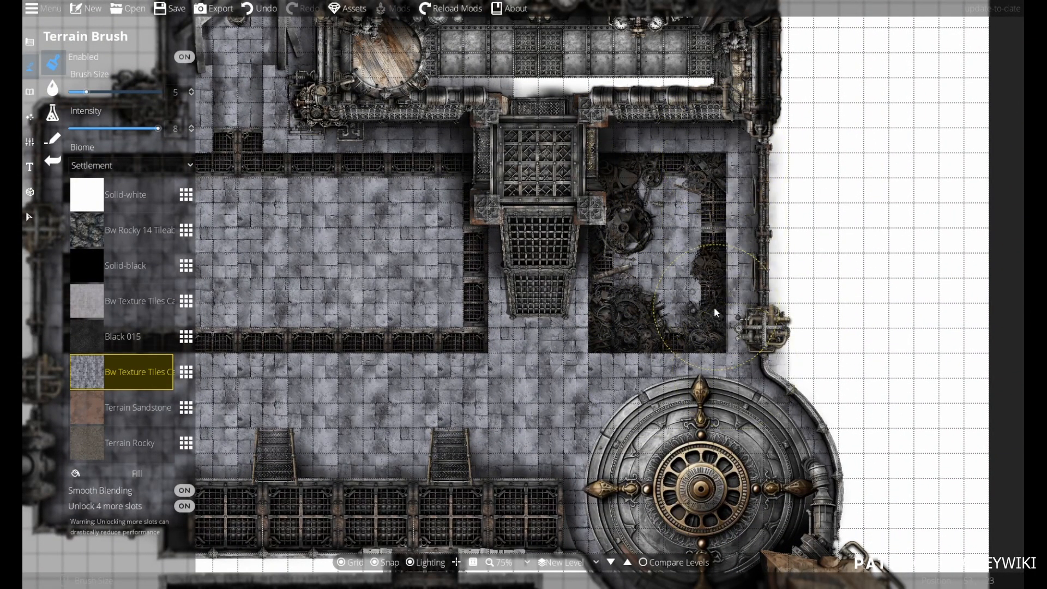
- Delete the circular floor pattern beneath the gold-spiked wheel platform and return to terrain painting
{"action": "left_click", "coordinate": [31, 214]}
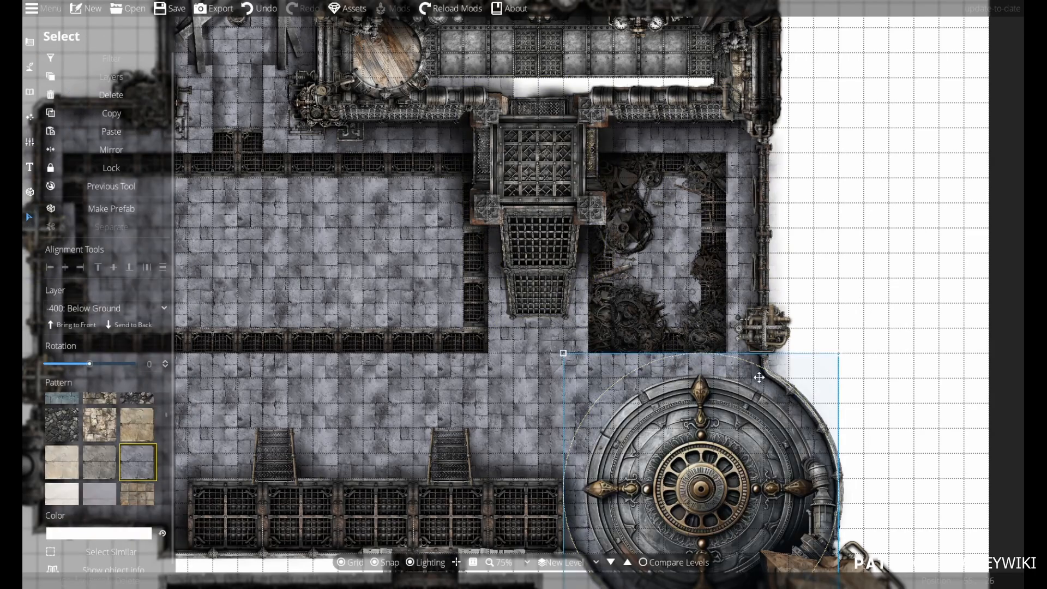
{"action": "left_click", "coordinate": [339, 314]}
{"action": "left_click", "coordinate": [30, 67]}
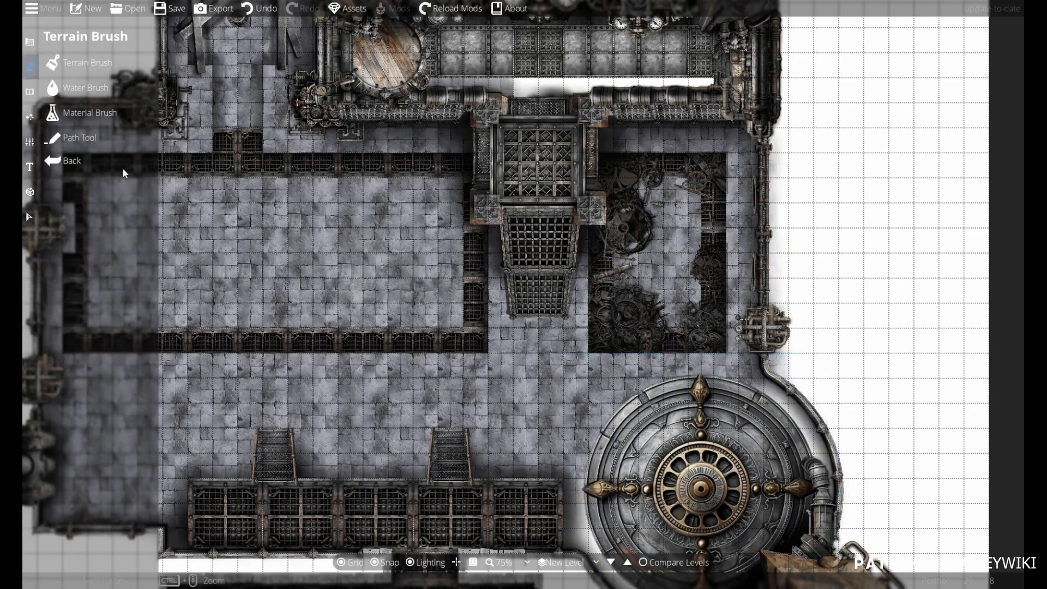
{"action": "left_click", "coordinate": [81, 62]}
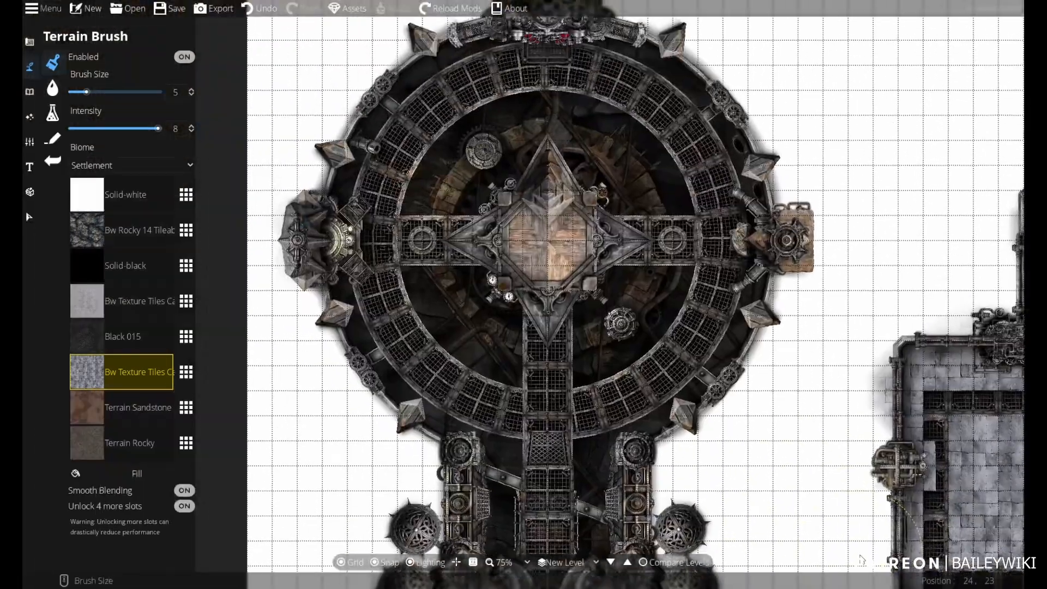
- Examine the western building's circular walkway, central wooden platform and tiled southern room for terrain coverage
{"action": "scroll", "coordinate": [659, 285], "scroll_direction": "up", "scroll_amount": 5}
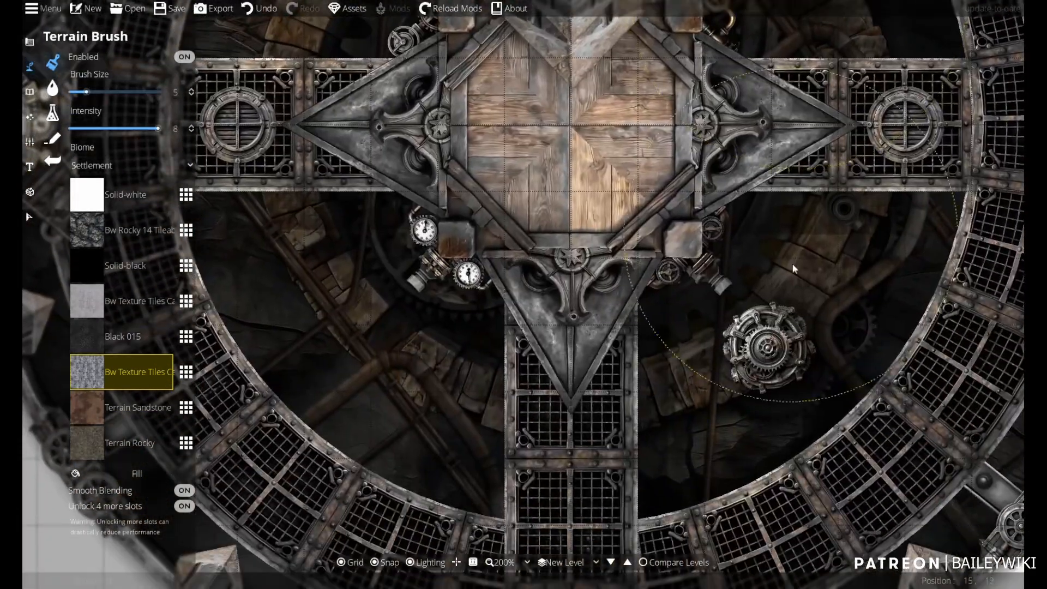
{"action": "left_click_drag", "start_coordinate": [772, 386], "coordinate": [720, 58]}
{"action": "scroll", "coordinate": [723, 458], "scroll_direction": "down", "scroll_amount": 3}
{"action": "left_click_drag", "start_coordinate": [722, 458], "coordinate": [638, 134]}
{"action": "left_click_drag", "start_coordinate": [688, 409], "coordinate": [639, 130]}
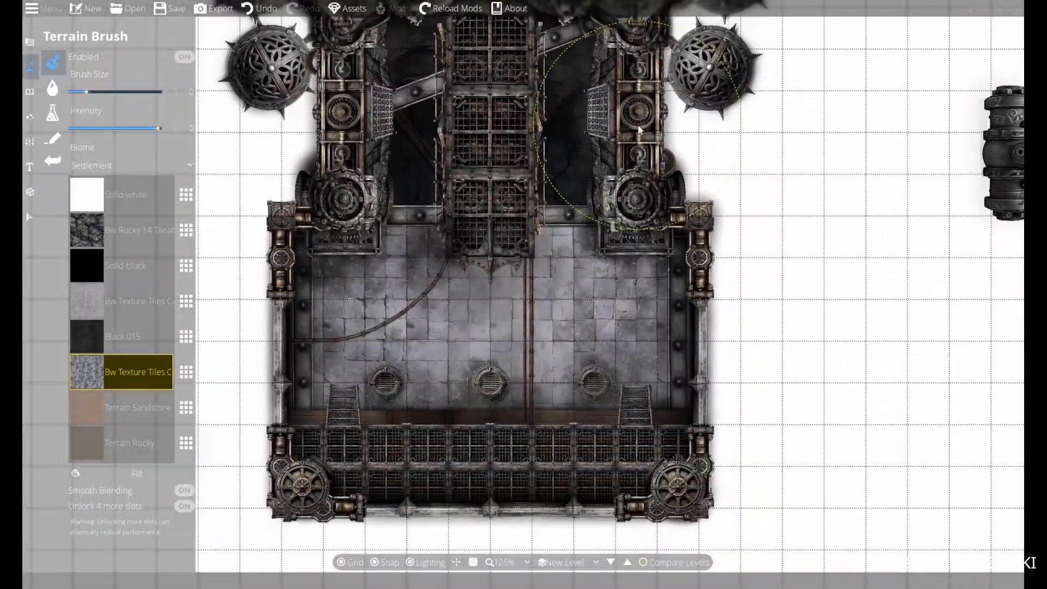
{"action": "left_click_drag", "start_coordinate": [900, 270], "coordinate": [531, 302]}
{"action": "left_click_drag", "start_coordinate": [589, 121], "coordinate": [522, 273]}
{"action": "scroll", "coordinate": [512, 259], "scroll_direction": "down", "scroll_amount": 2}
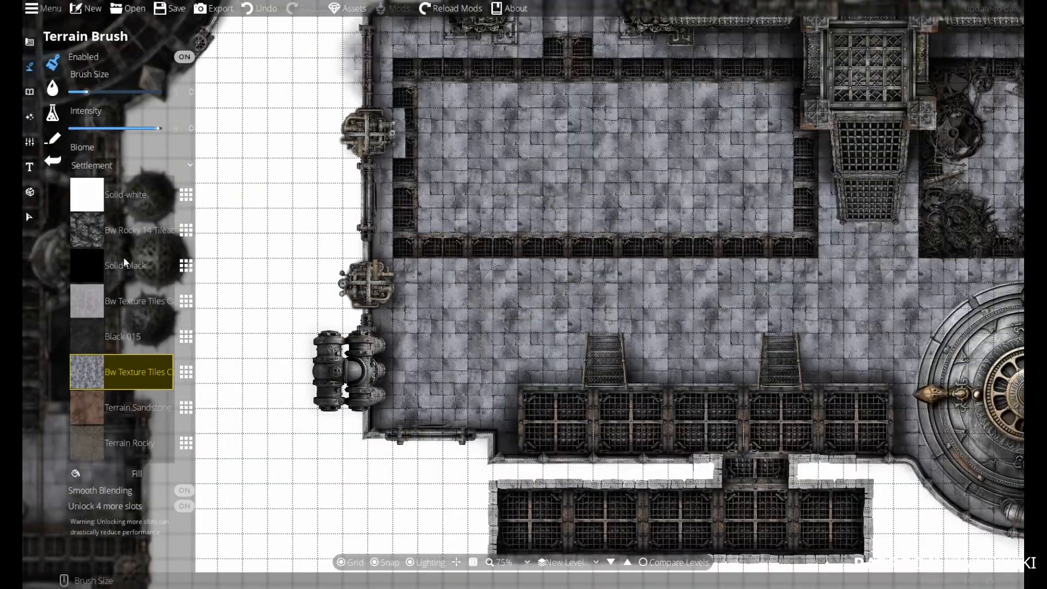
- Darken the ends of the grate-framed main hall floor with the Black 015 terrain at intensity 8
{"action": "left_click", "coordinate": [122, 337]}
{"action": "left_click_drag", "start_coordinate": [445, 178], "coordinate": [461, 471]}
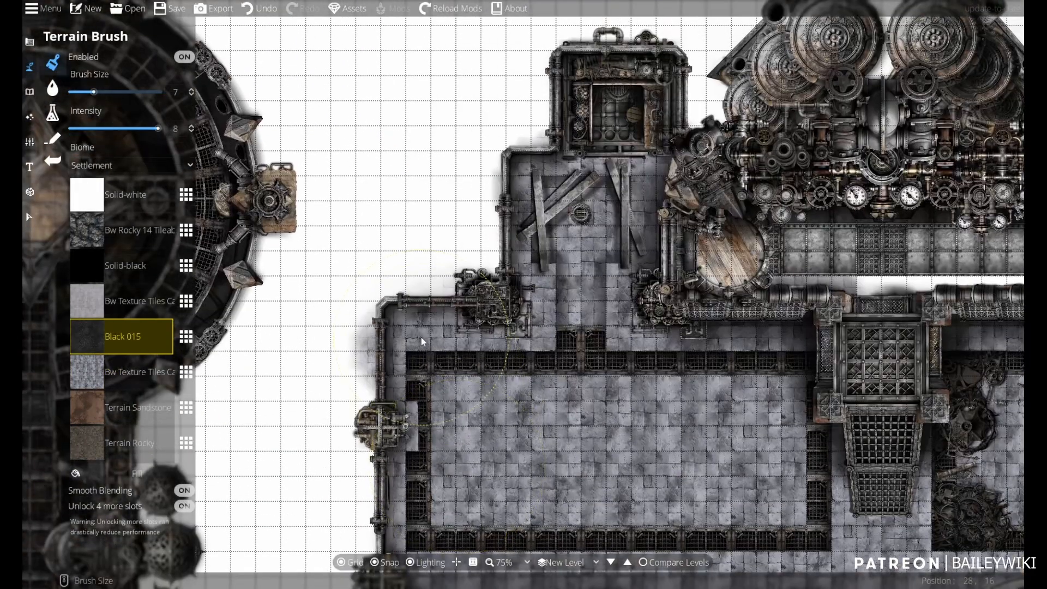
{"action": "mouse_move", "coordinate": [421, 337]}
{"action": "left_mouse_down"}
{"action": "mouse_move", "coordinate": [418, 470]}
{"action": "mouse_move", "coordinate": [431, 485]}
{"action": "left_mouse_up"}
{"action": "mouse_move", "coordinate": [467, 499]}
{"action": "left_mouse_down"}
{"action": "mouse_move", "coordinate": [472, 316]}
{"action": "mouse_move", "coordinate": [455, 223]}
{"action": "mouse_move", "coordinate": [598, 216]}
{"action": "mouse_move", "coordinate": [742, 234]}
{"action": "mouse_move", "coordinate": [811, 286]}
{"action": "mouse_move", "coordinate": [731, 329]}
{"action": "mouse_move", "coordinate": [519, 325]}
{"action": "mouse_move", "coordinate": [668, 238]}
{"action": "mouse_move", "coordinate": [457, 289]}
{"action": "mouse_move", "coordinate": [494, 255]}
{"action": "left_mouse_up"}
{"action": "left_click_drag", "start_coordinate": [551, 153], "coordinate": [528, 300]}
{"action": "scroll", "coordinate": [558, 190], "scroll_direction": "down", "scroll_amount": 4}
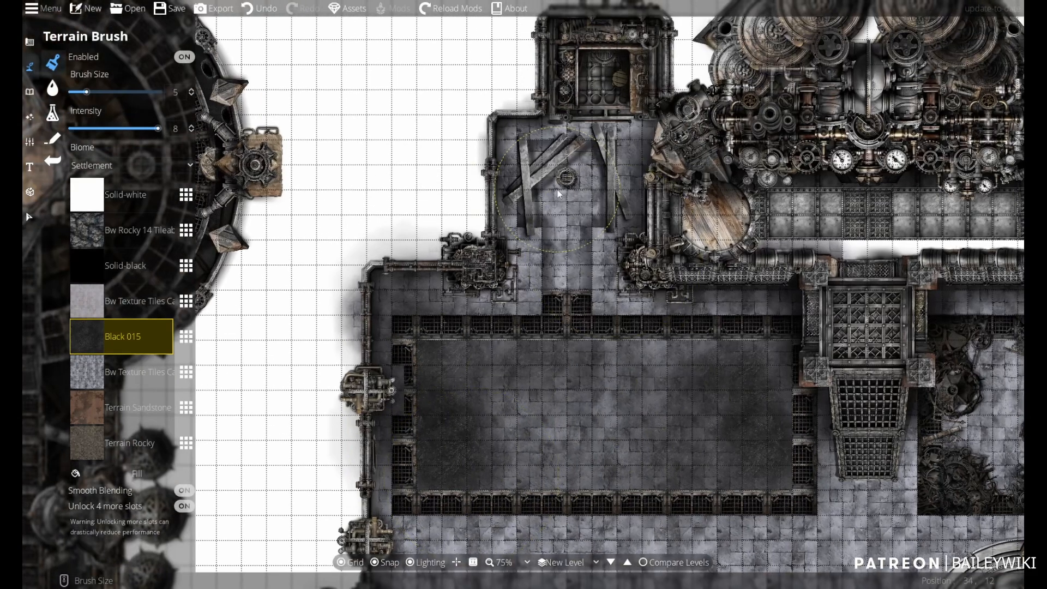
- Darken the boarded-up room and its entrance corridor with Black 015, reducing the brush size to 3
{"action": "left_click_drag", "start_coordinate": [548, 192], "coordinate": [551, 155]}
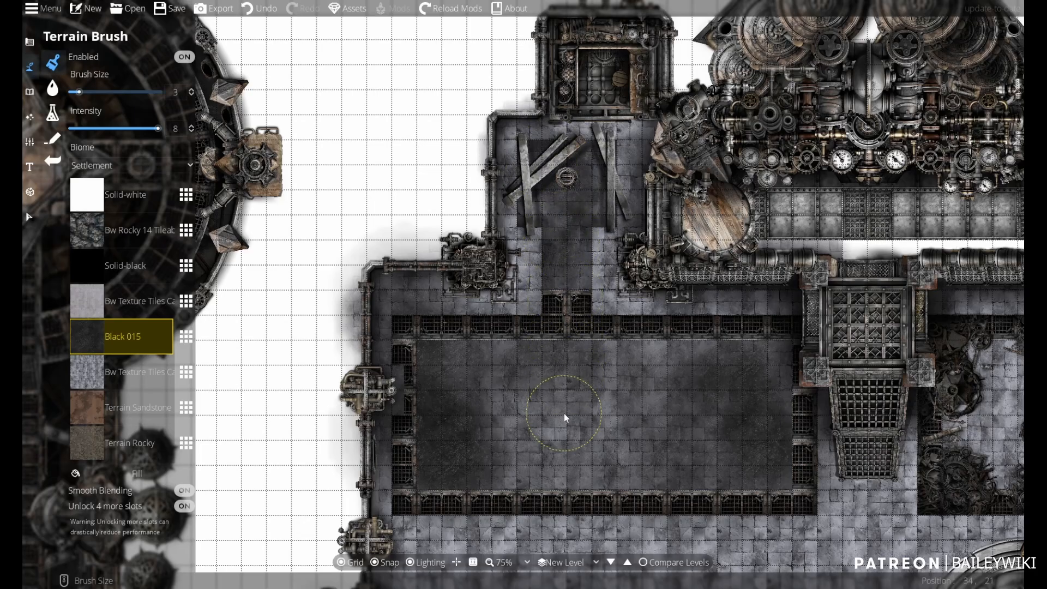
{"action": "scroll", "coordinate": [564, 413], "scroll_direction": "down", "scroll_amount": 3}
{"action": "left_click_drag", "start_coordinate": [625, 286], "coordinate": [769, 312]}
- Darken the floor inside the eastern scrap pit with Black 015 at brush size 3
{"action": "left_click_drag", "start_coordinate": [932, 395], "coordinate": [568, 287]}
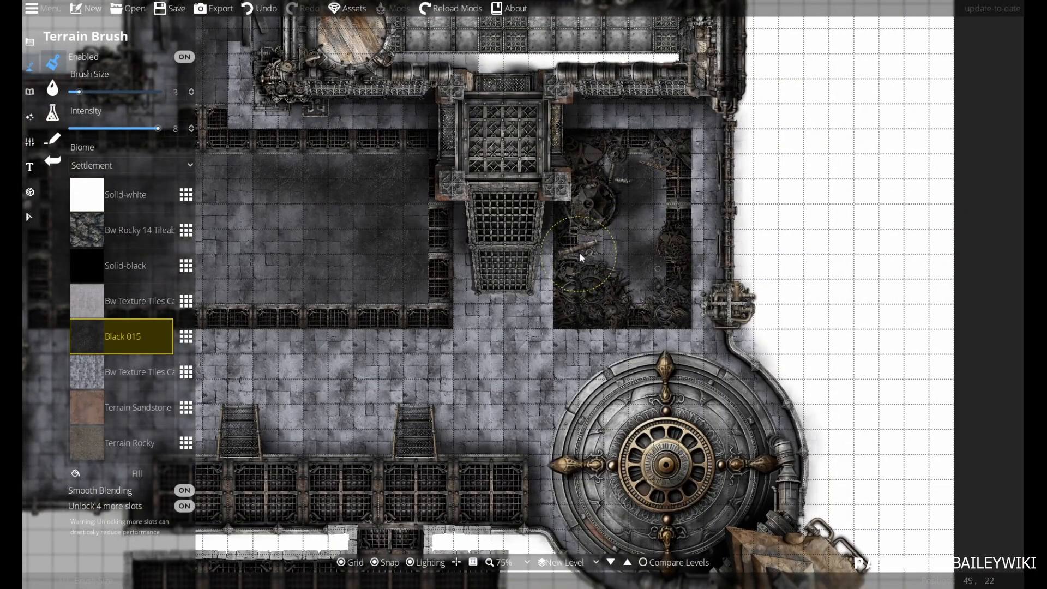
{"action": "mouse_move", "coordinate": [573, 457]}
{"action": "left_mouse_down"}
{"action": "mouse_move", "coordinate": [524, 464]}
{"action": "mouse_move", "coordinate": [511, 350]}
{"action": "left_mouse_up"}
{"action": "mouse_move", "coordinate": [507, 345]}
{"action": "left_mouse_down"}
{"action": "mouse_move", "coordinate": [551, 431]}
{"action": "mouse_move", "coordinate": [622, 480]}
{"action": "left_mouse_up"}
{"action": "mouse_move", "coordinate": [692, 212]}
{"action": "left_mouse_down"}
{"action": "mouse_move", "coordinate": [577, 297]}
{"action": "mouse_move", "coordinate": [554, 228]}
{"action": "left_mouse_up"}
{"action": "scroll", "coordinate": [526, 198], "scroll_direction": "down", "scroll_amount": 2, "text": "ctrl"}
{"action": "scroll", "coordinate": [532, 203], "scroll_direction": "up", "scroll_amount": 1}
- Darken the tiled walkway around the eastern scrap pit with Black 015 at brush size 3
{"action": "left_click_drag", "start_coordinate": [738, 31], "coordinate": [669, 258]}
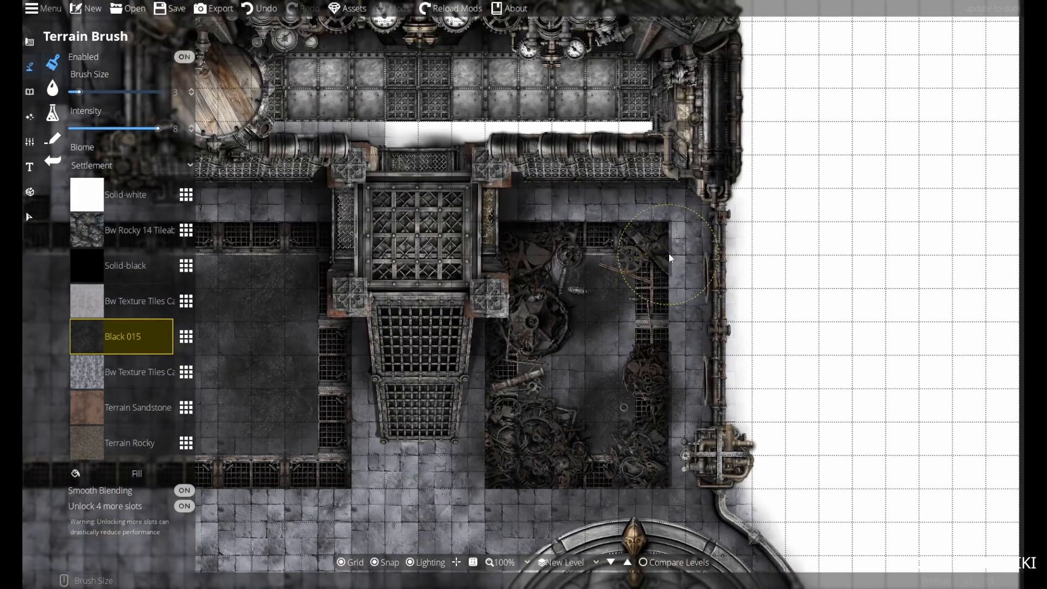
{"action": "left_click_drag", "start_coordinate": [634, 361], "coordinate": [689, 308]}
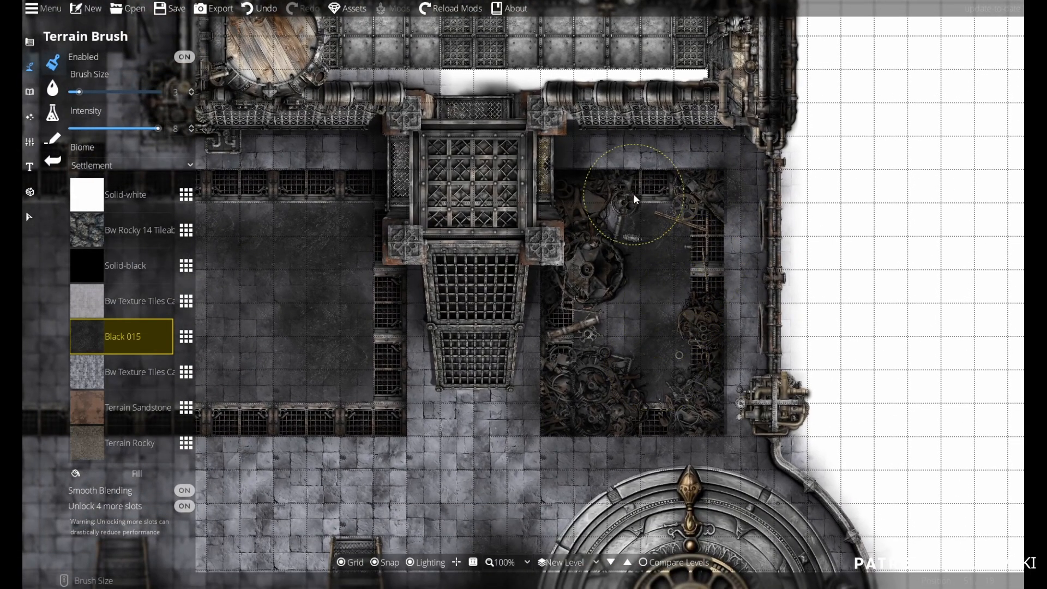
{"action": "left_click_drag", "start_coordinate": [543, 258], "coordinate": [681, 263]}
- Darken the strip along the hall's western wall and both sides of the boarded-up room's entrance corridor with Black 015
{"action": "left_click_drag", "start_coordinate": [544, 423], "coordinate": [813, 354]}
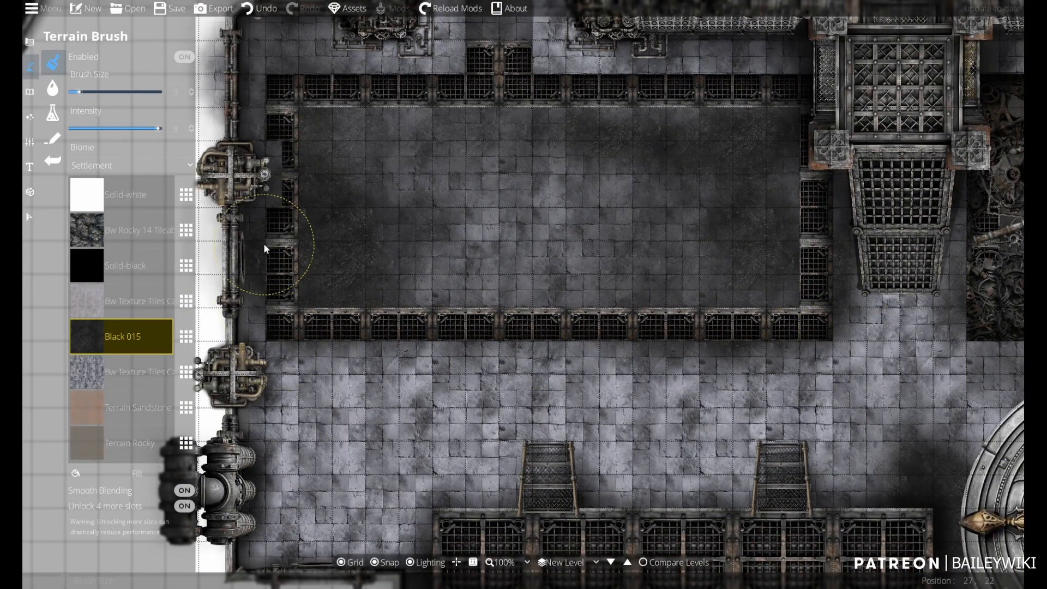
{"action": "mouse_move", "coordinate": [427, 149]}
{"action": "left_mouse_down"}
{"action": "mouse_move", "coordinate": [486, 462]}
{"action": "mouse_move", "coordinate": [492, 456]}
{"action": "left_mouse_up"}
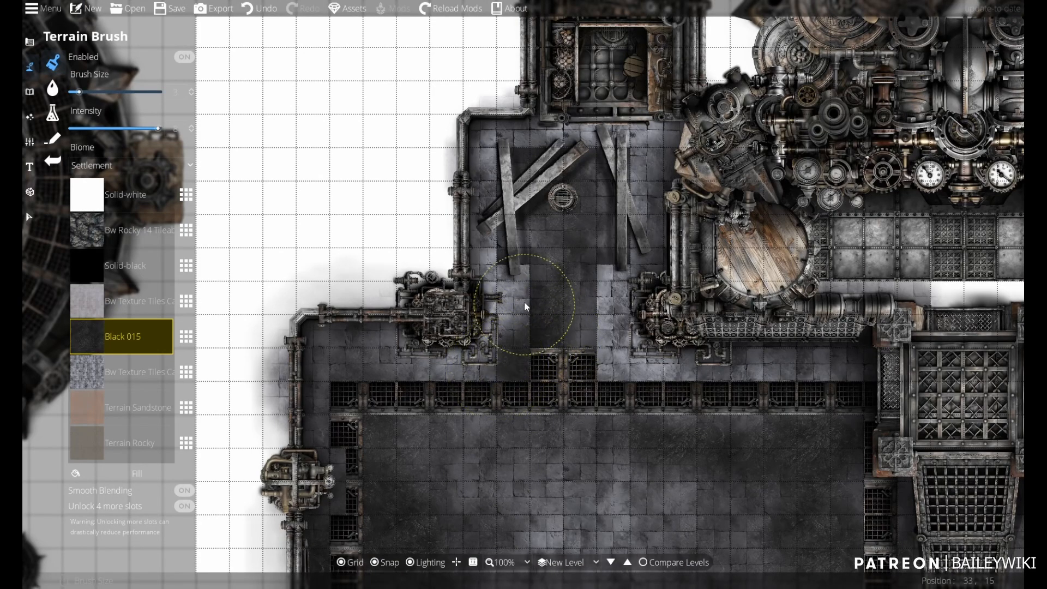
{"action": "left_click_drag", "start_coordinate": [503, 263], "coordinate": [525, 172]}
{"action": "left_click_drag", "start_coordinate": [644, 175], "coordinate": [610, 280]}
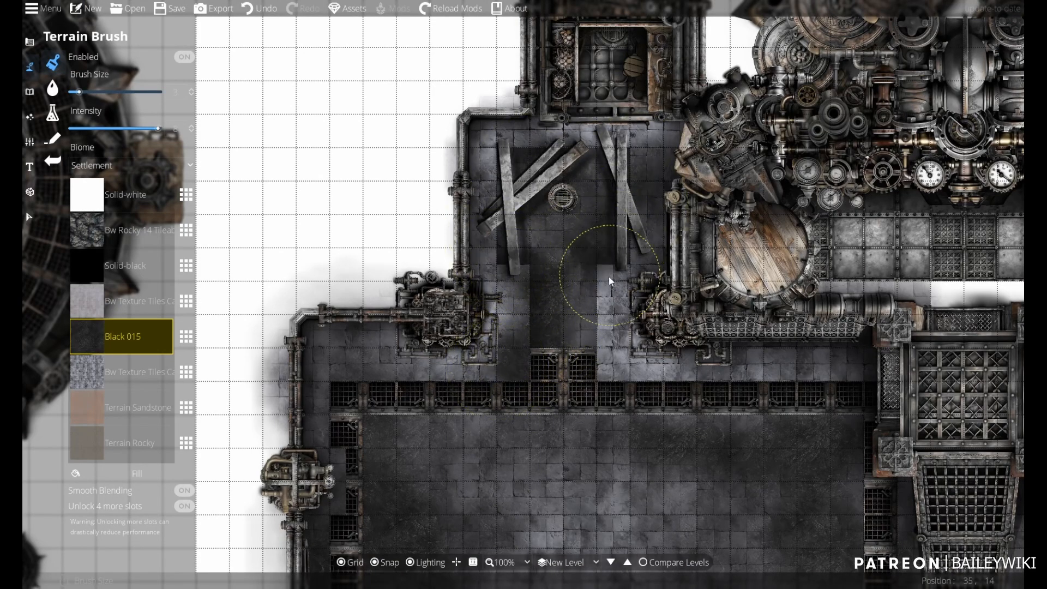
- Darken the southern floor along the outer wall and around the two metal staircases with Black 015, raising the brush size to 4
{"action": "left_click_drag", "start_coordinate": [492, 405], "coordinate": [512, 1]}
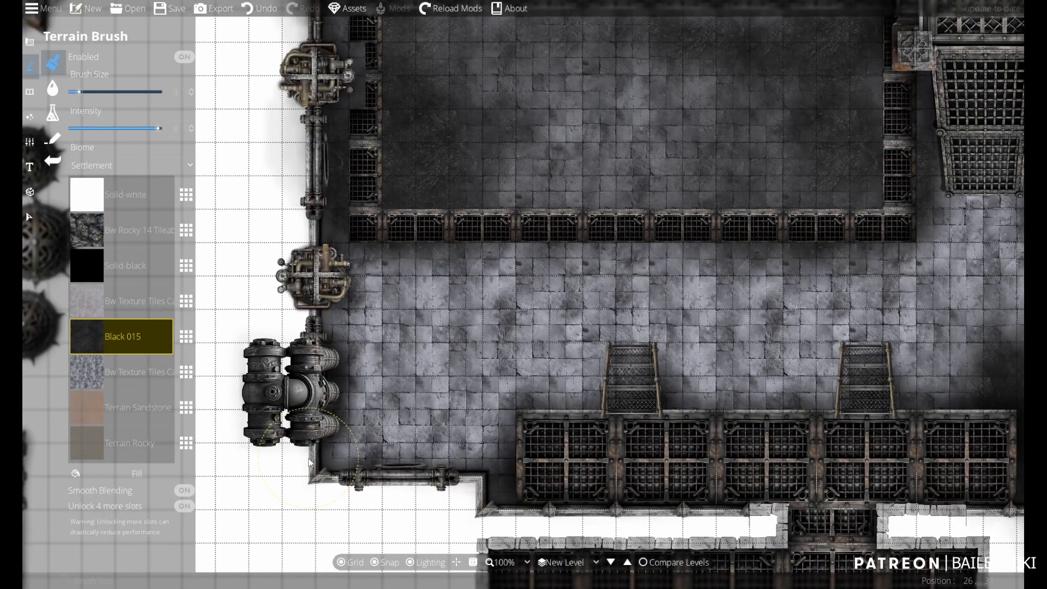
{"action": "scroll", "coordinate": [352, 436], "scroll_direction": "up", "scroll_amount": 1}
{"action": "mouse_move", "coordinate": [351, 436]}
{"action": "left_mouse_down"}
{"action": "mouse_move", "coordinate": [366, 461]}
{"action": "mouse_move", "coordinate": [491, 457]}
{"action": "mouse_move", "coordinate": [406, 429]}
{"action": "mouse_move", "coordinate": [432, 437]}
{"action": "mouse_move", "coordinate": [354, 356]}
{"action": "mouse_move", "coordinate": [364, 286]}
{"action": "mouse_move", "coordinate": [359, 308]}
{"action": "mouse_move", "coordinate": [458, 361]}
{"action": "mouse_move", "coordinate": [467, 282]}
{"action": "mouse_move", "coordinate": [541, 274]}
{"action": "mouse_move", "coordinate": [567, 427]}
{"action": "mouse_move", "coordinate": [565, 390]}
{"action": "mouse_move", "coordinate": [734, 410]}
{"action": "mouse_move", "coordinate": [818, 394]}
{"action": "mouse_move", "coordinate": [628, 402]}
{"action": "left_mouse_up"}
{"action": "scroll", "coordinate": [627, 402], "scroll_direction": "down", "scroll_amount": 2}
{"action": "left_click_drag", "start_coordinate": [794, 376], "coordinate": [682, 397]}
{"action": "scroll", "coordinate": [684, 395], "scroll_direction": "up", "scroll_amount": 2}
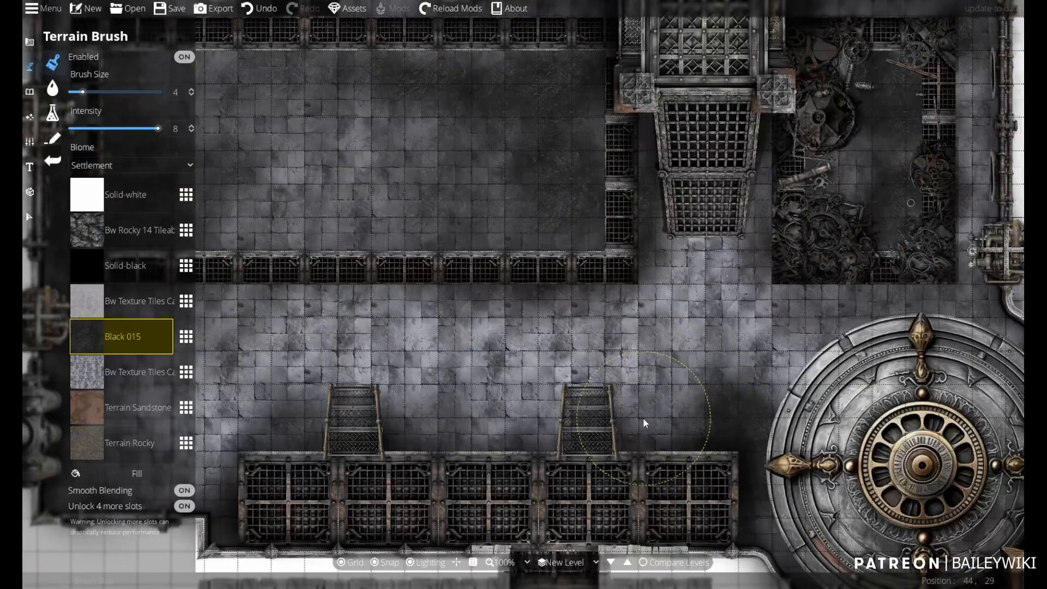
- Darken the floor edges around the large bronze-wheeled disc with Black 015 at brush size 4
{"action": "mouse_move", "coordinate": [801, 352]}
{"action": "left_mouse_down"}
{"action": "mouse_move", "coordinate": [974, 306]}
{"action": "mouse_move", "coordinate": [969, 298]}
{"action": "left_mouse_up"}
{"action": "left_click_drag", "start_coordinate": [810, 370], "coordinate": [544, 193]}
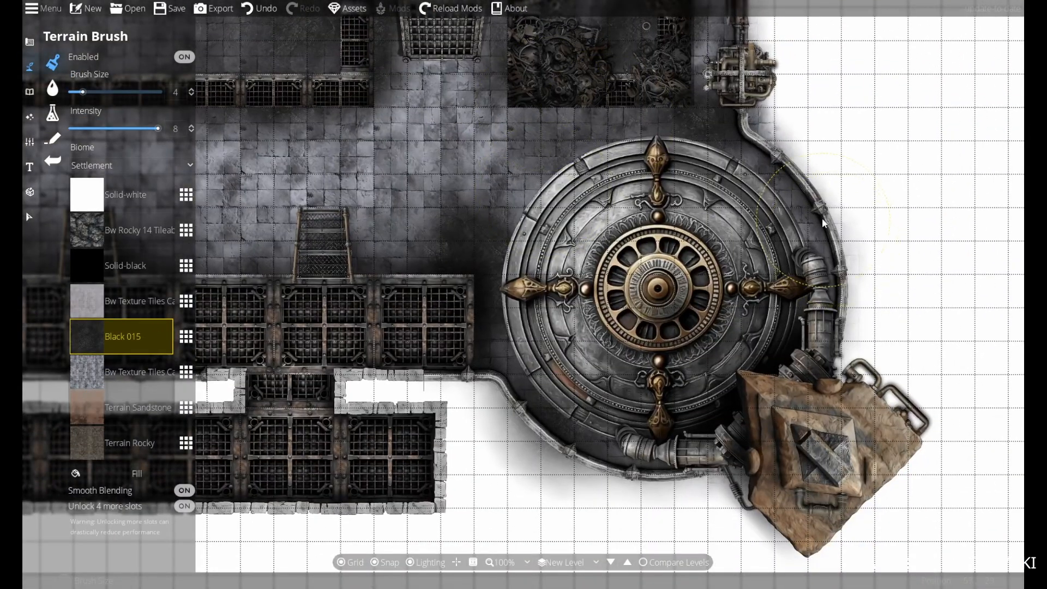
{"action": "left_click_drag", "start_coordinate": [823, 223], "coordinate": [782, 161]}
- Cover the dark spill outside the eastern curved wall with Solid-white at brush size 2
{"action": "left_click", "coordinate": [131, 194]}
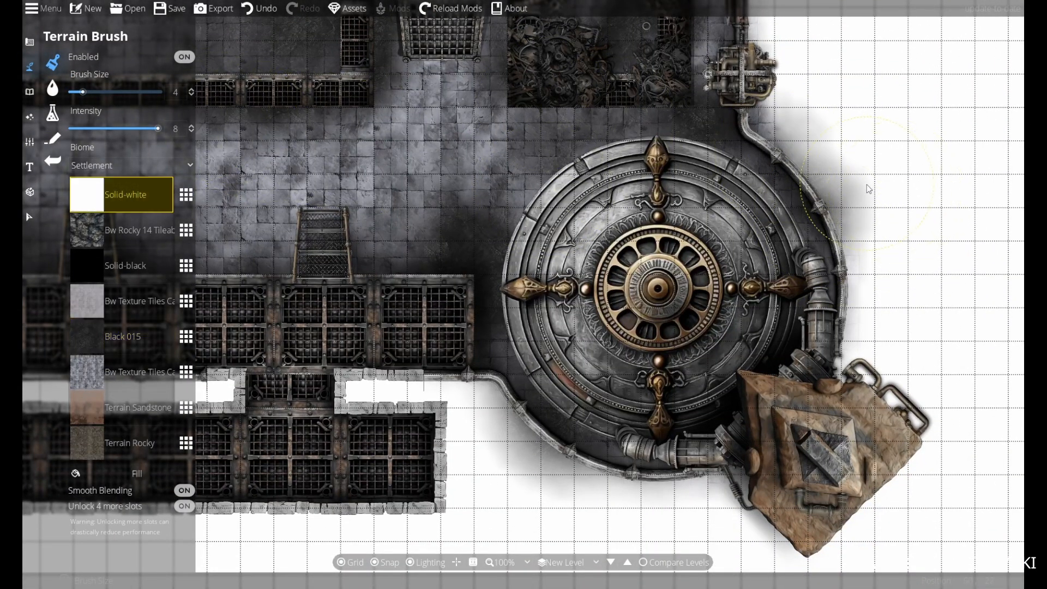
{"action": "left_click_drag", "start_coordinate": [870, 188], "coordinate": [815, 306]}
{"action": "scroll", "coordinate": [813, 306], "scroll_direction": "down", "scroll_amount": 2}
{"action": "mouse_move", "coordinate": [723, 215]}
{"action": "left_mouse_down"}
{"action": "mouse_move", "coordinate": [782, 308]}
{"action": "mouse_move", "coordinate": [819, 382]}
{"action": "left_mouse_up"}
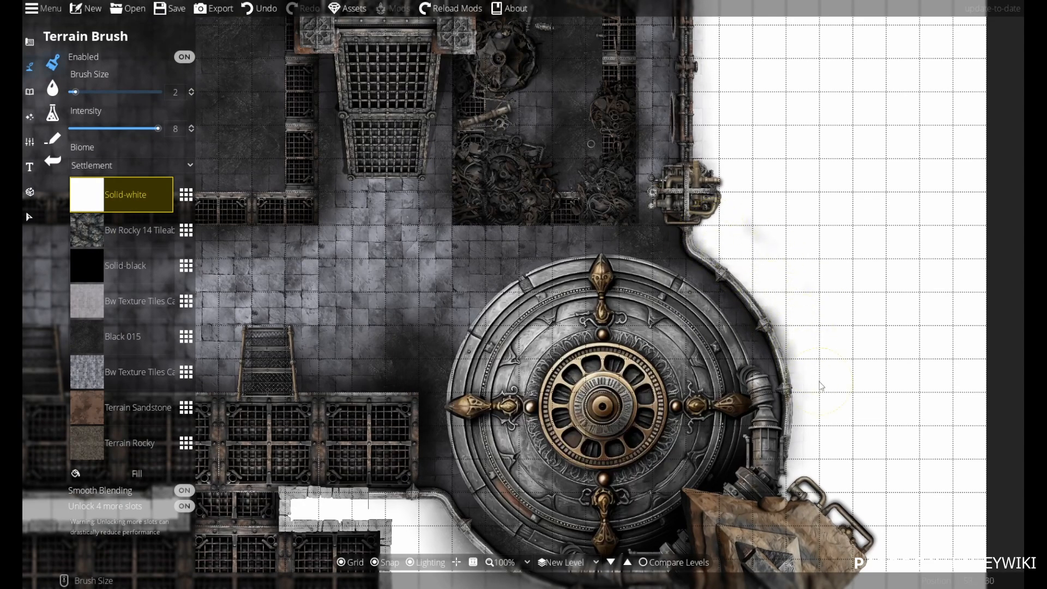
{"action": "left_click_drag", "start_coordinate": [895, 432], "coordinate": [943, 212]}
- Clean the dark spill outside the southwestern, western and northwestern walls with Solid-white at brush size 2
{"action": "mouse_move", "coordinate": [712, 402]}
{"action": "left_mouse_down"}
{"action": "mouse_move", "coordinate": [612, 393]}
{"action": "mouse_move", "coordinate": [532, 355]}
{"action": "mouse_move", "coordinate": [507, 358]}
{"action": "left_mouse_up"}
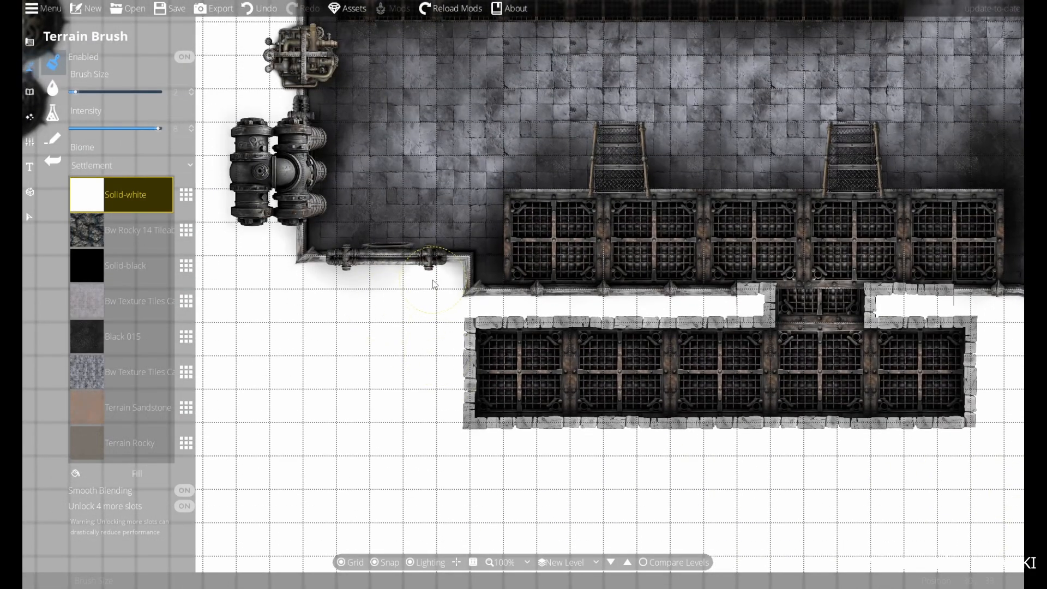
{"action": "left_click_drag", "start_coordinate": [434, 284], "coordinate": [337, 278]}
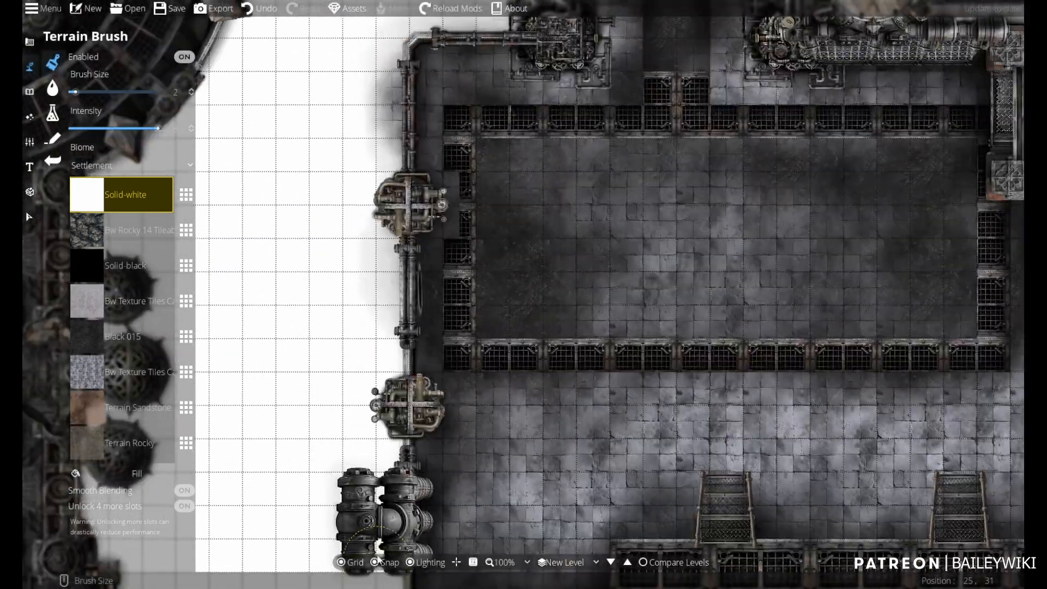
{"action": "left_click_drag", "start_coordinate": [427, 350], "coordinate": [362, 269]}
{"action": "left_click_drag", "start_coordinate": [363, 268], "coordinate": [382, 229]}
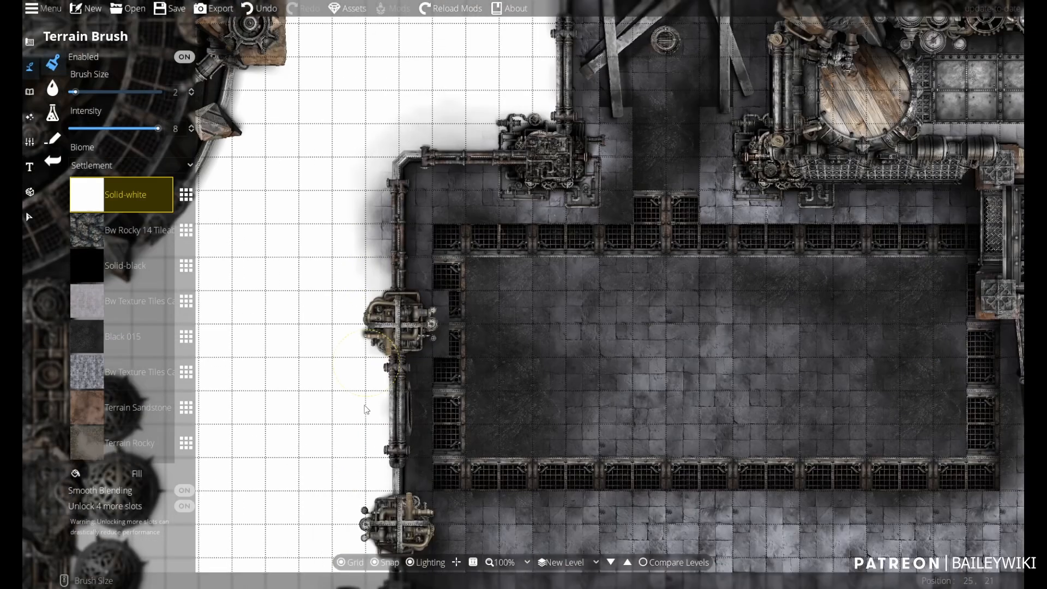
{"action": "mouse_move", "coordinate": [382, 448]}
{"action": "left_mouse_down"}
{"action": "mouse_move", "coordinate": [372, 416]}
{"action": "mouse_move", "coordinate": [435, 302]}
{"action": "left_mouse_up"}
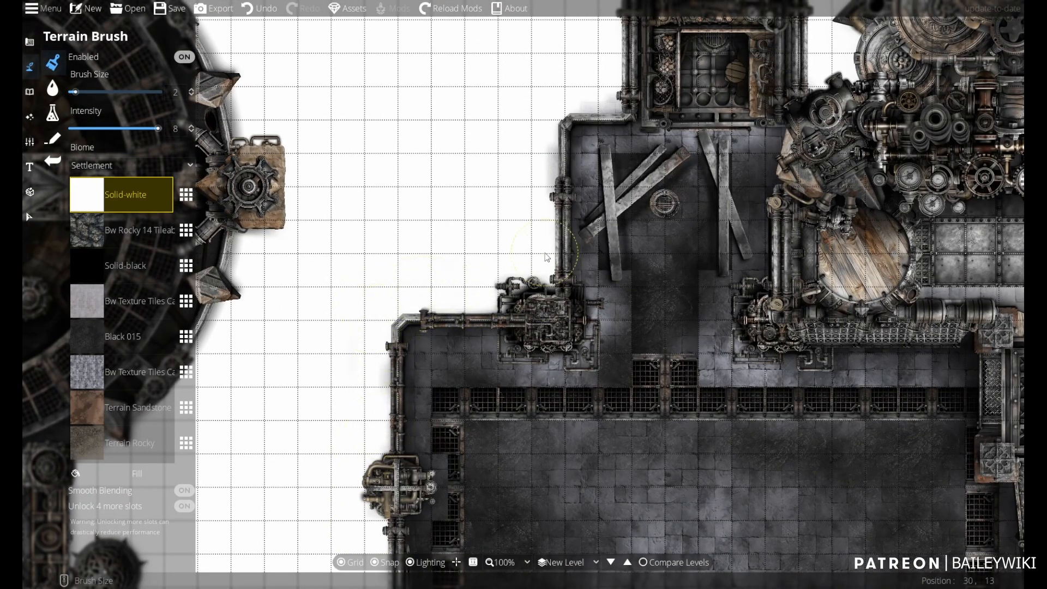
{"action": "left_click_drag", "start_coordinate": [563, 154], "coordinate": [523, 408]}
{"action": "left_click_drag", "start_coordinate": [550, 355], "coordinate": [558, 352]}
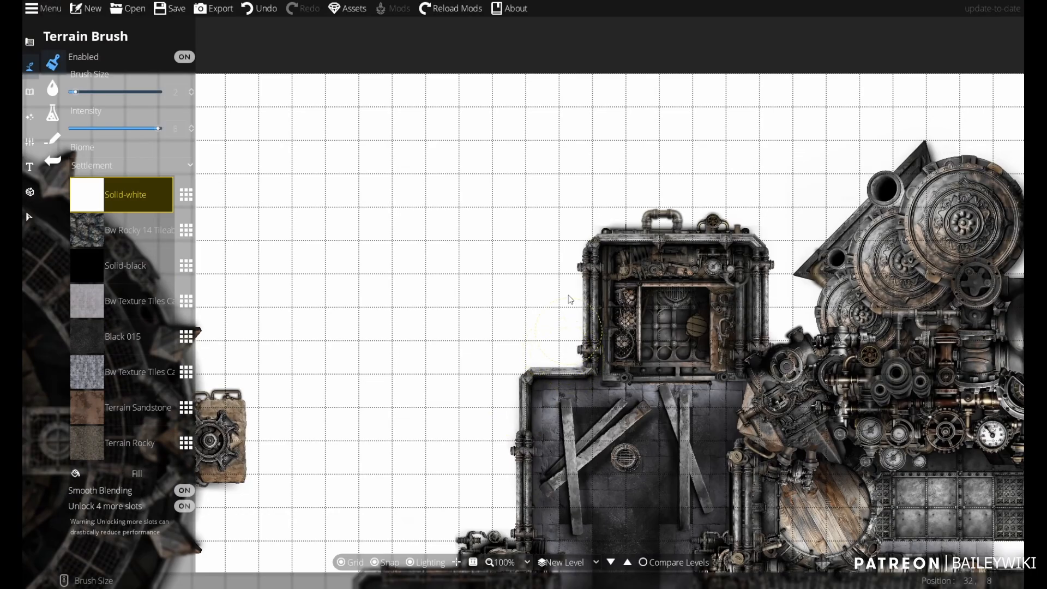
- Examine the main building's darkened floors and cleaned outer edges, from the bronze-wheeled disc to the grate-framed hall
{"action": "left_click_drag", "start_coordinate": [794, 272], "coordinate": [213, 210]}
{"action": "left_click_drag", "start_coordinate": [748, 480], "coordinate": [812, 57]}
{"action": "left_click_drag", "start_coordinate": [668, 193], "coordinate": [741, 131]}
{"action": "scroll", "coordinate": [636, 191], "scroll_direction": "down", "scroll_amount": 2}
{"action": "scroll", "coordinate": [780, 341], "scroll_direction": "up", "scroll_amount": 2}
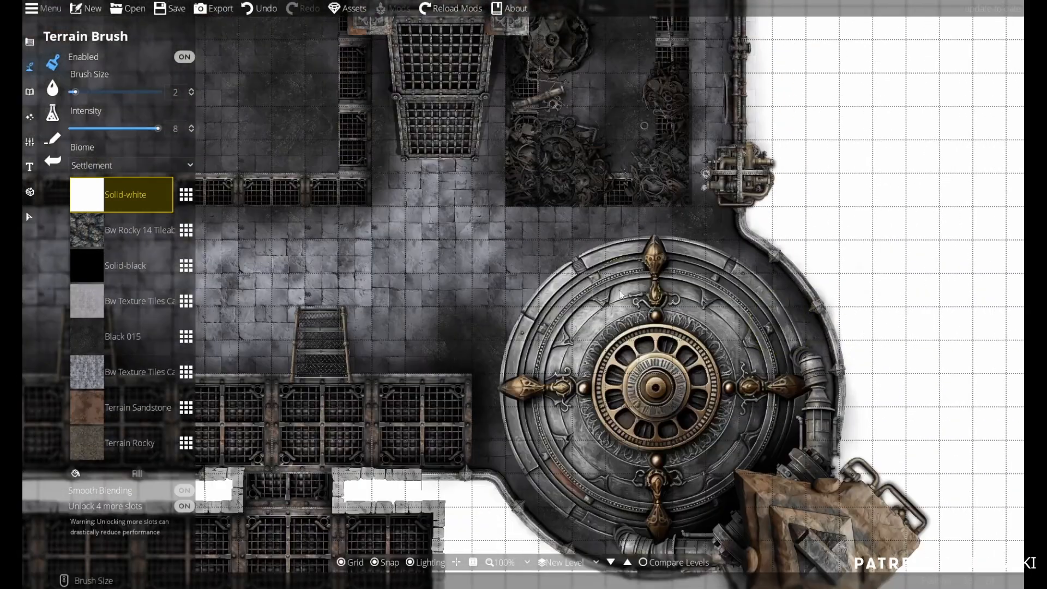
{"action": "left_click_drag", "start_coordinate": [515, 273], "coordinate": [701, 394]}
{"action": "scroll", "coordinate": [686, 138], "scroll_direction": "down", "scroll_amount": 1}
{"action": "scroll", "coordinate": [517, 308], "scroll_direction": "up", "scroll_amount": 2}
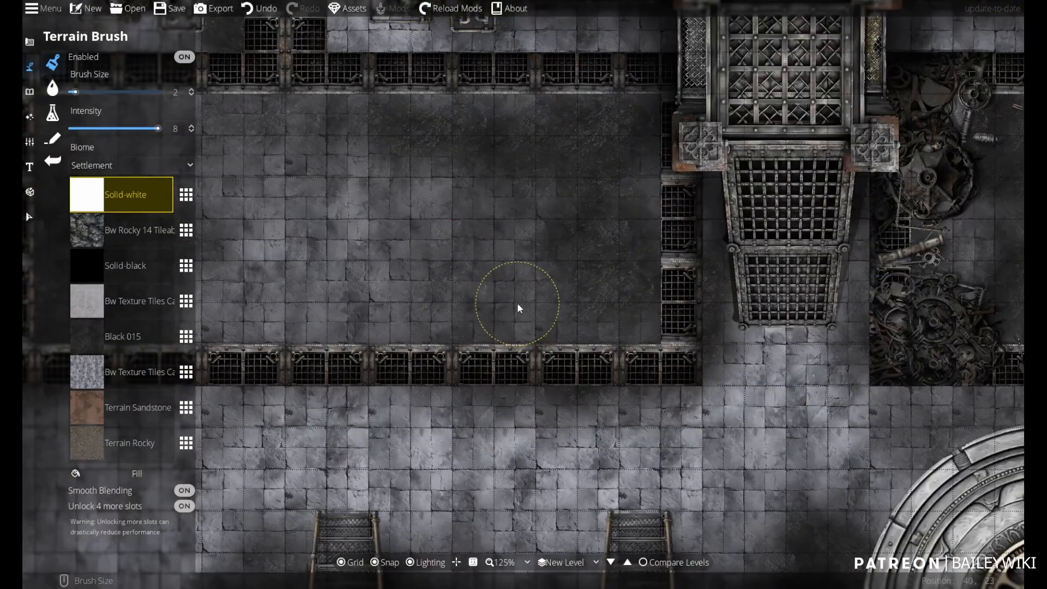
{"action": "scroll", "coordinate": [518, 302], "scroll_direction": "down", "scroll_amount": 2}
{"action": "left_click_drag", "start_coordinate": [519, 303], "coordinate": [507, 406]}
{"action": "scroll", "coordinate": [495, 347], "scroll_direction": "down", "scroll_amount": 1}
{"action": "left_click_drag", "start_coordinate": [495, 346], "coordinate": [652, 223]}
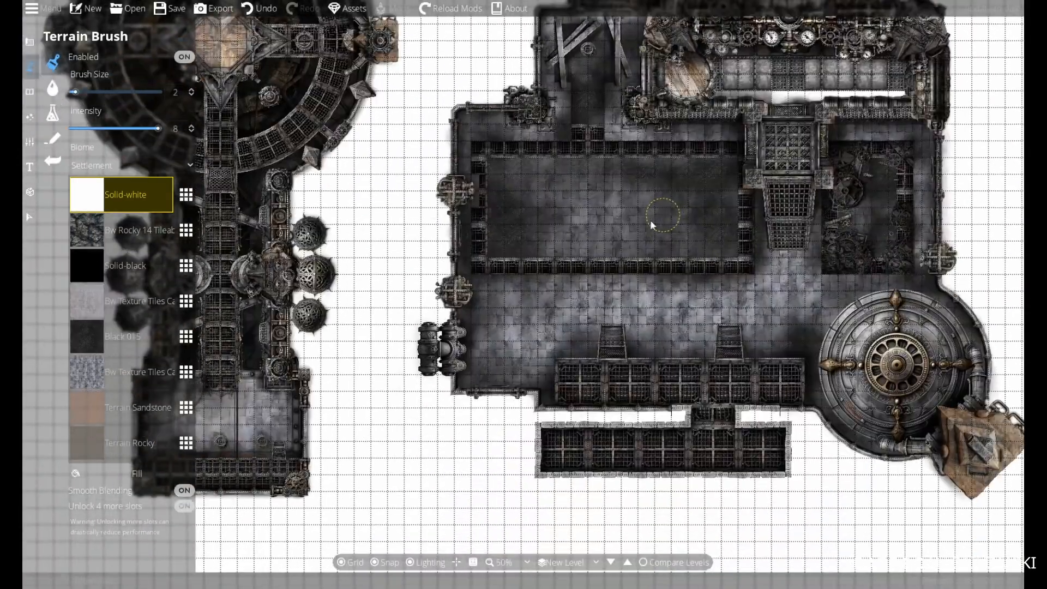
{"action": "scroll", "coordinate": [625, 275], "scroll_direction": "up", "scroll_amount": 2}
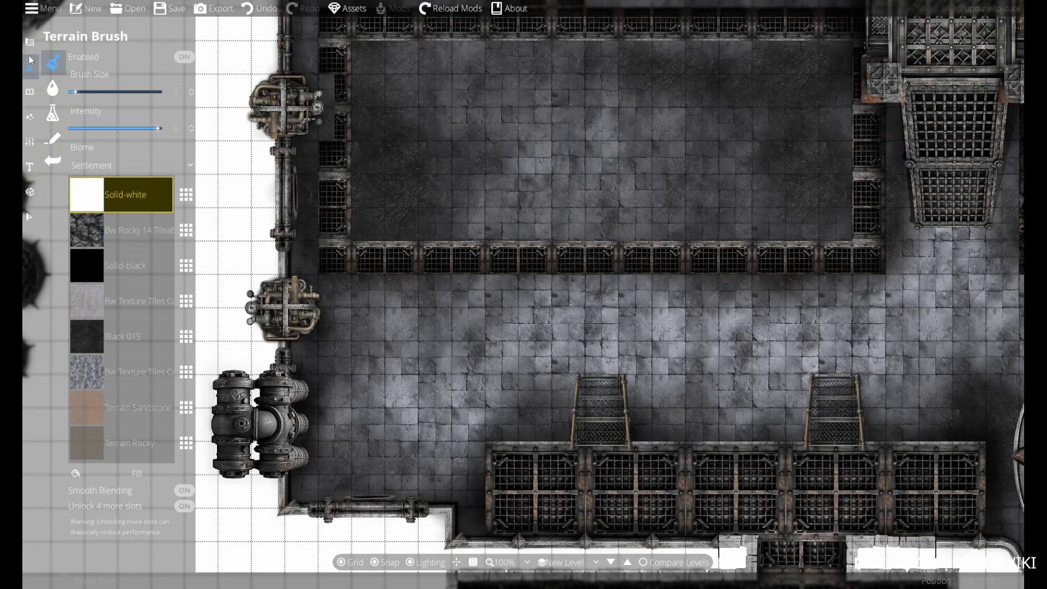
- Try to overlay the grate-framed hall and its entrance corridor with rectangles of the metal pipe pattern on 100: User Layer 1
{"action": "left_click", "coordinate": [30, 41]}
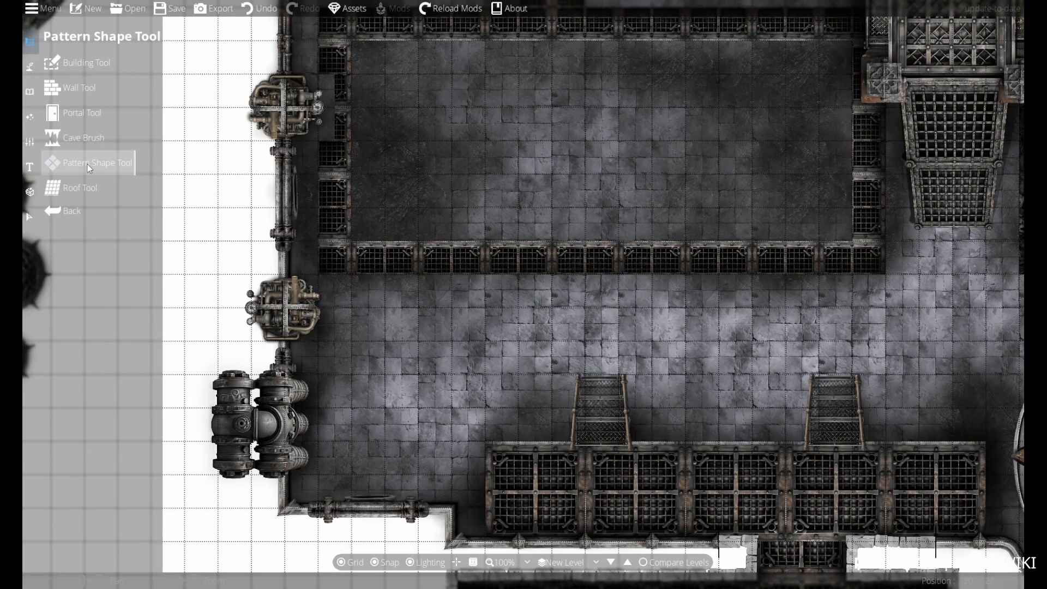
{"action": "left_click", "coordinate": [110, 162]}
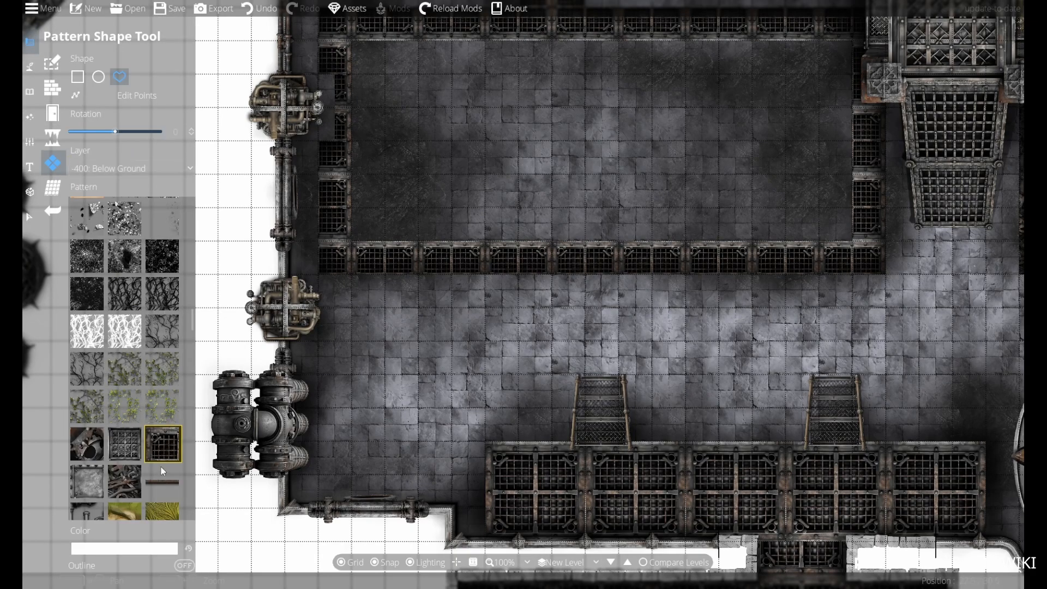
{"action": "left_click", "coordinate": [104, 168]}
{"action": "left_click", "coordinate": [109, 275]}
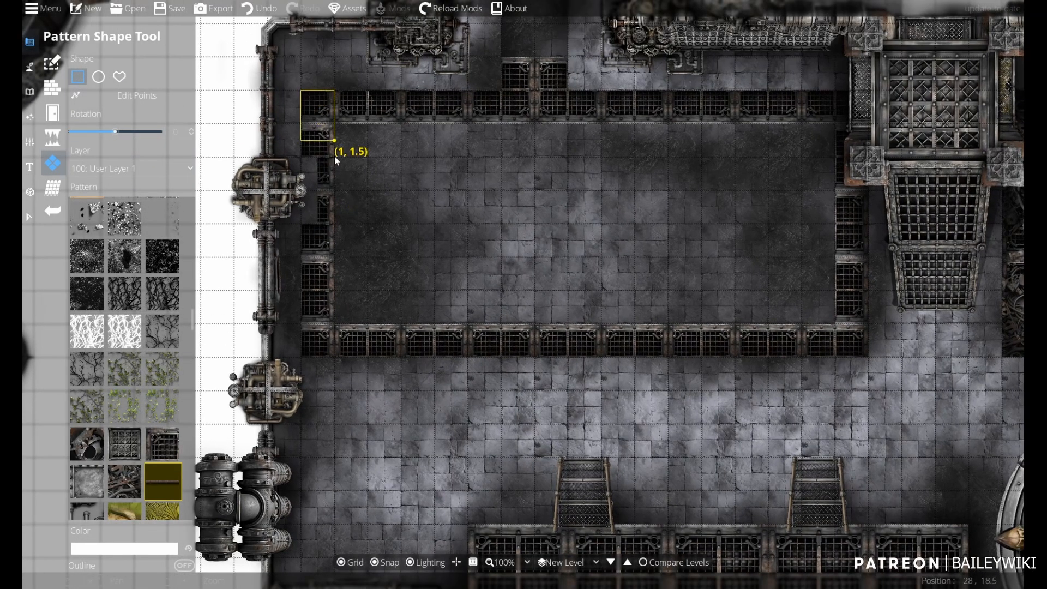
{"action": "left_click_drag", "start_coordinate": [335, 155], "coordinate": [870, 359]}
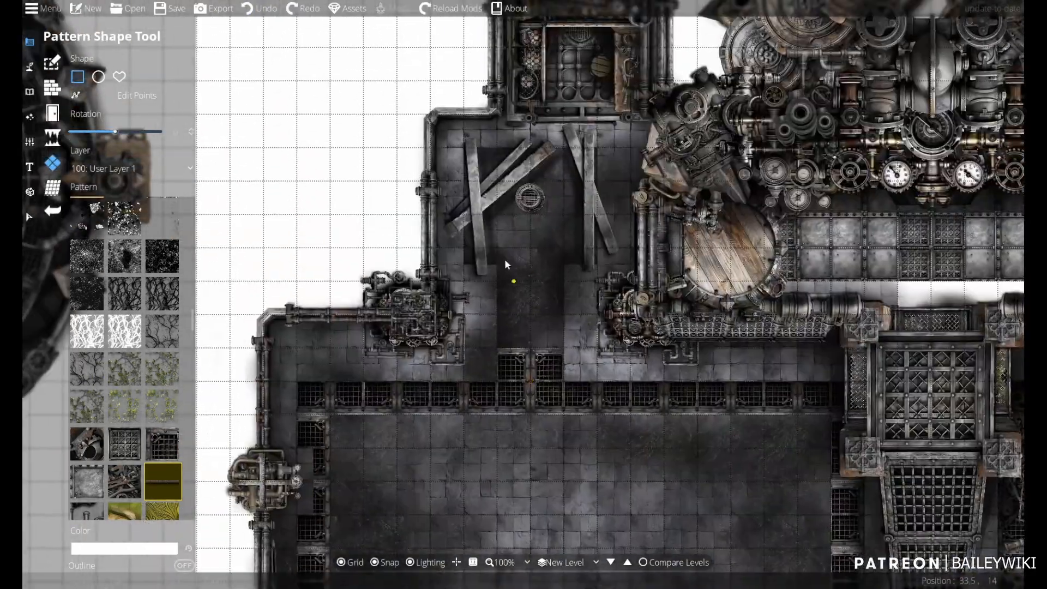
{"action": "left_click_drag", "start_coordinate": [582, 257], "coordinate": [574, 262]}
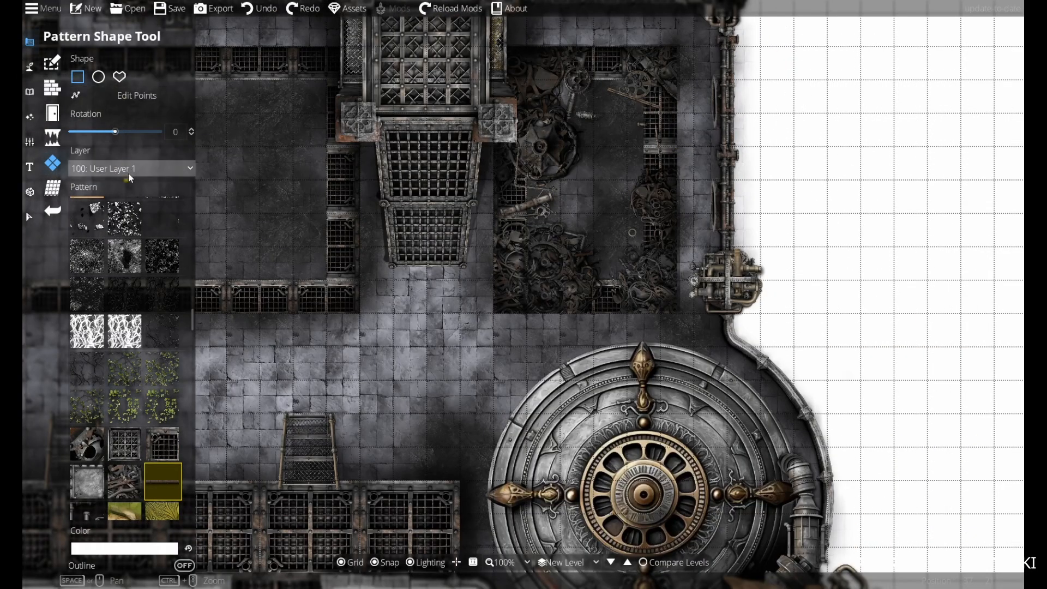
- Cover the eastern scrap pit with a rectangle of the pipe pattern on the -400: Below Ground layer
{"action": "left_click", "coordinate": [129, 169]}
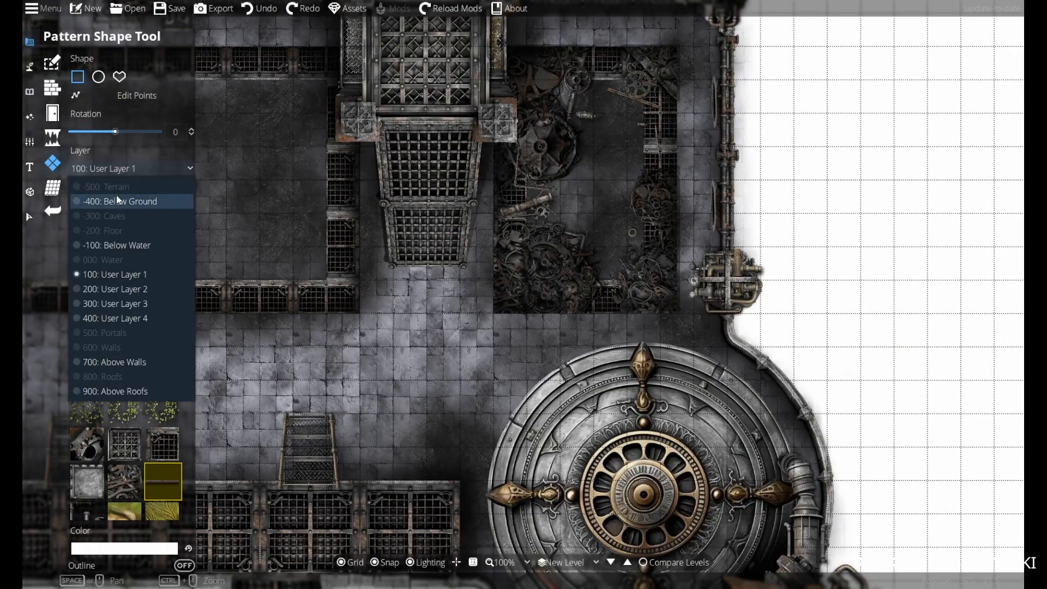
{"action": "left_click", "coordinate": [116, 200]}
{"action": "left_click_drag", "start_coordinate": [680, 47], "coordinate": [494, 313]}
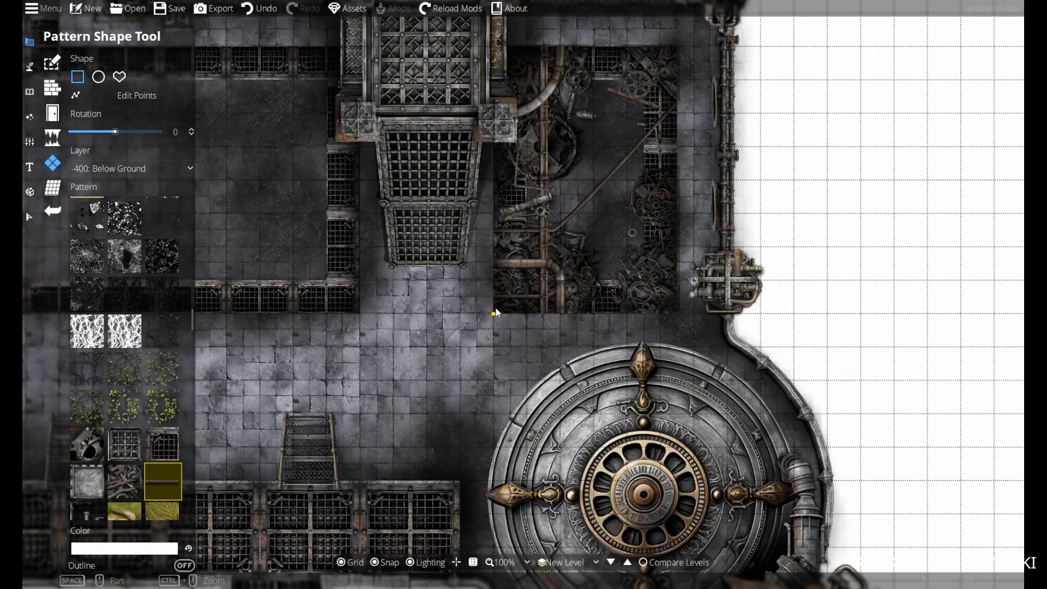
- Select the pipe pattern rectangle over the eastern scrap pit and send it to the back of its layer
{"action": "left_click", "coordinate": [29, 217]}
{"action": "left_click", "coordinate": [620, 175]}
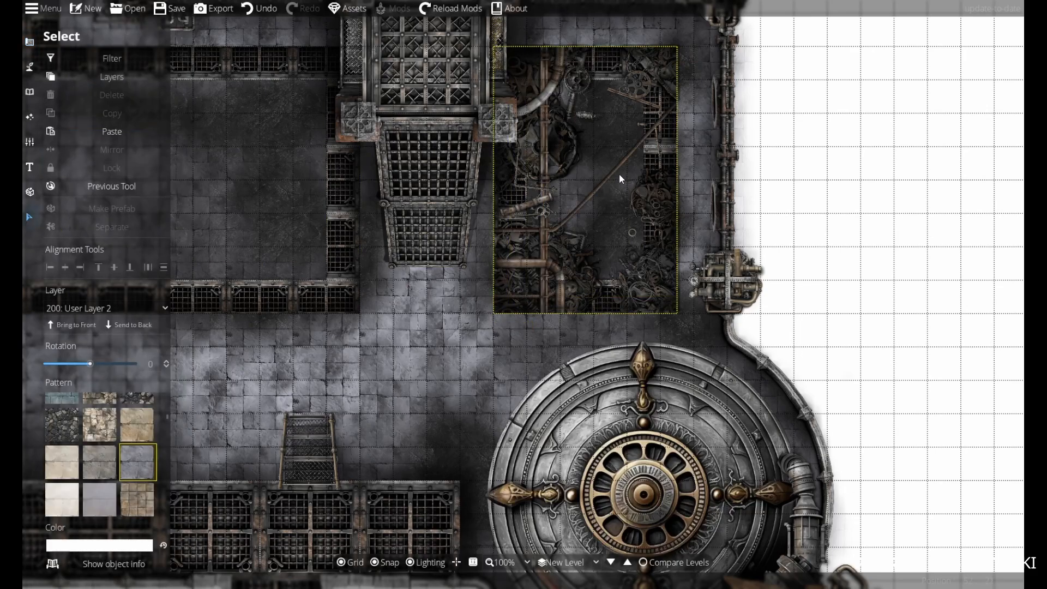
{"action": "left_click", "coordinate": [613, 176]}
{"action": "mouse_move", "coordinate": [612, 171]}
{"action": "left_mouse_down"}
{"action": "mouse_move", "coordinate": [642, 201]}
{"action": "mouse_move", "coordinate": [613, 169]}
{"action": "left_mouse_up"}
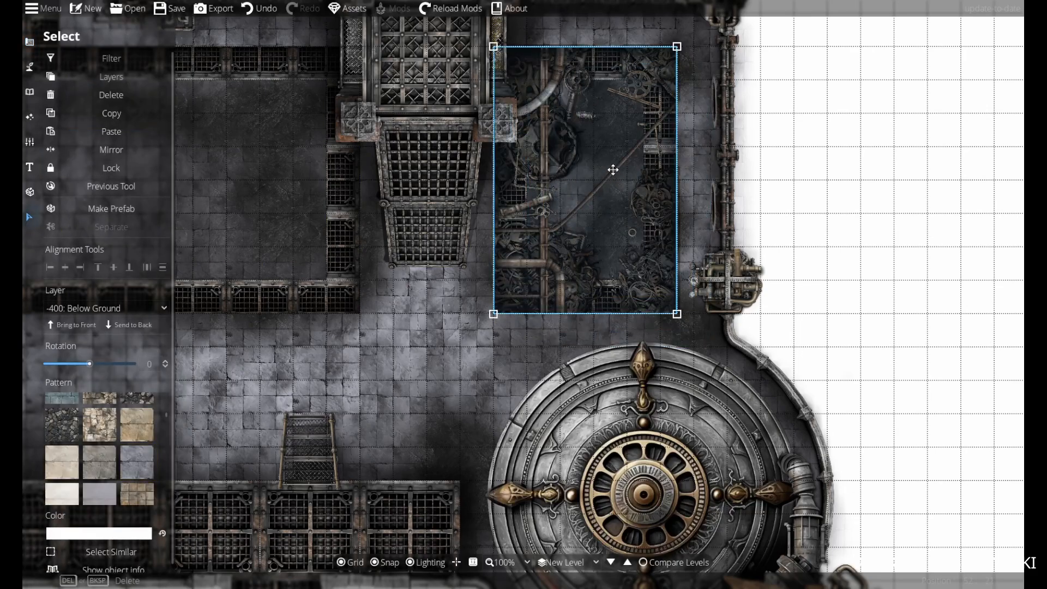
{"action": "left_click", "coordinate": [125, 326]}
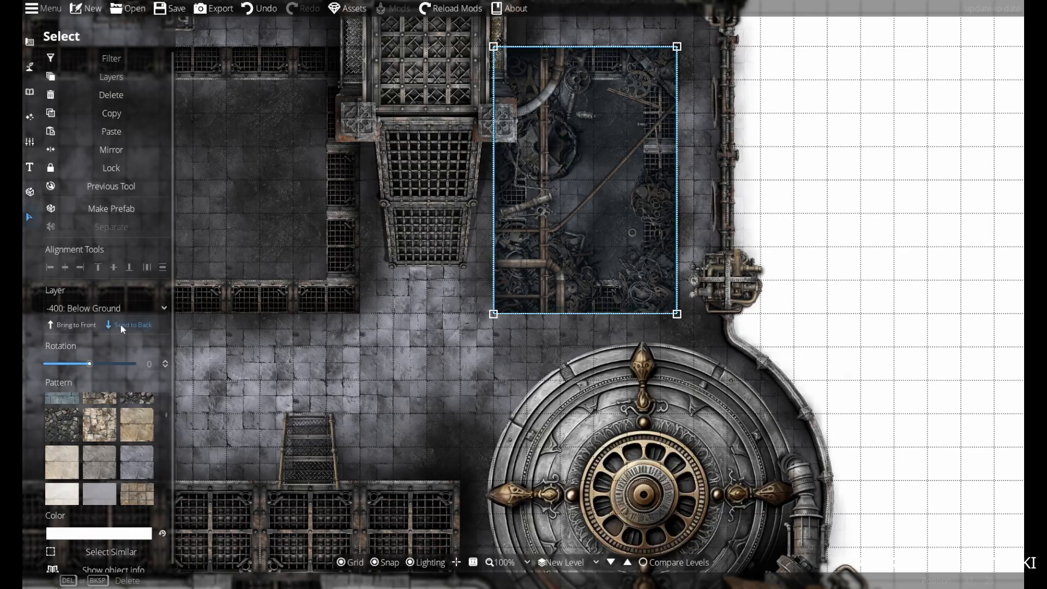
{"action": "left_click", "coordinate": [914, 218]}
- Place the spired machine with its grated platform across the western wall on 700: Above Walls, rotated -90 at scale 0.8
{"action": "scroll", "coordinate": [346, 326], "scroll_direction": "down", "scroll_amount": 2}
{"action": "left_click_drag", "start_coordinate": [342, 339], "coordinate": [751, 165]}
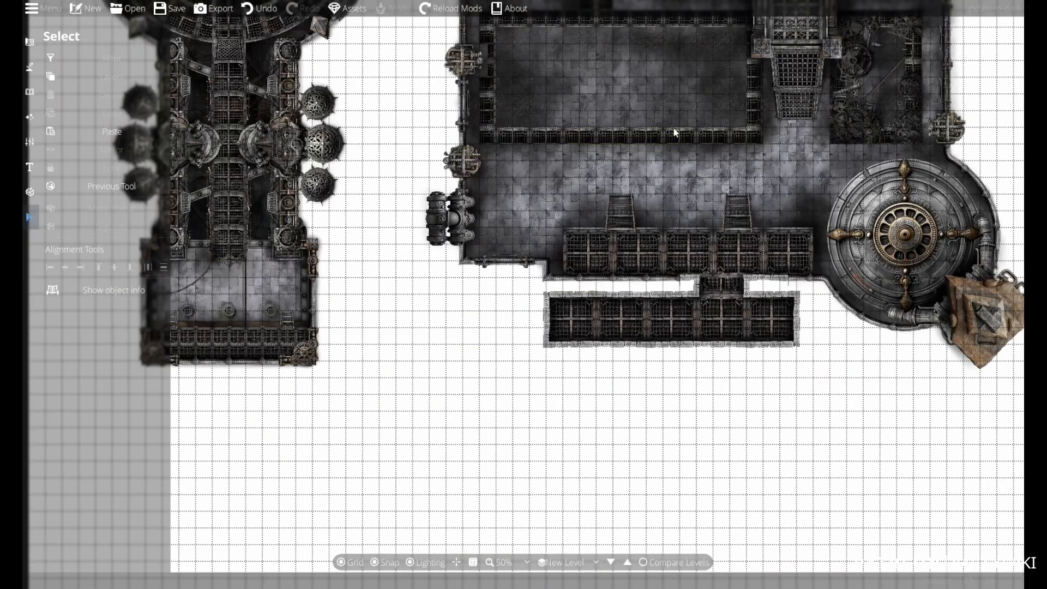
{"action": "scroll", "coordinate": [673, 131], "scroll_direction": "up", "scroll_amount": 1}
{"action": "left_click_drag", "start_coordinate": [672, 132], "coordinate": [578, 158]}
{"action": "left_click_drag", "start_coordinate": [572, 209], "coordinate": [486, 338]}
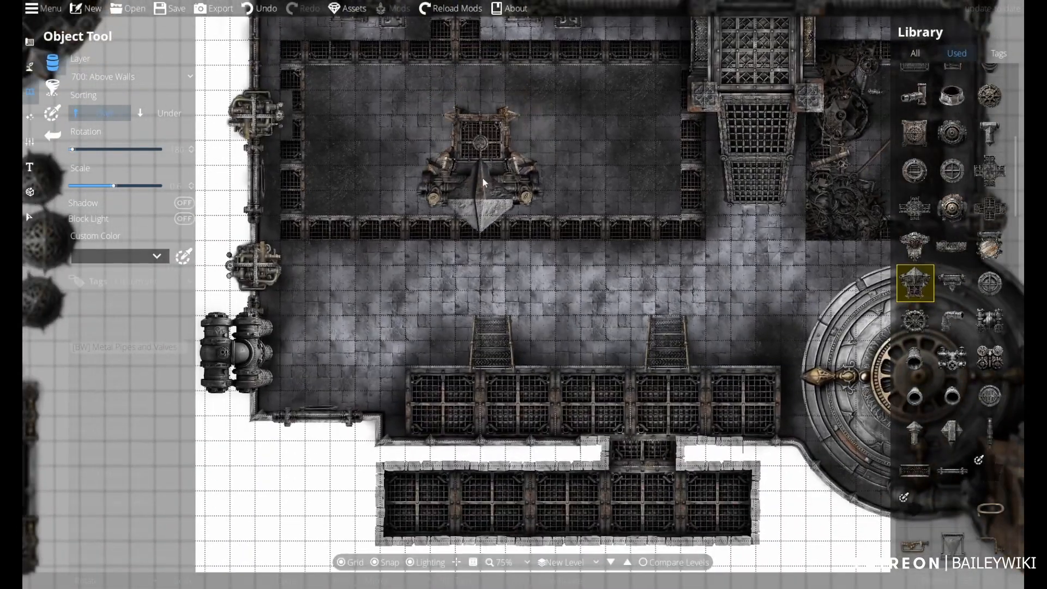
{"action": "scroll", "coordinate": [482, 177], "scroll_direction": "down", "scroll_amount": 10}
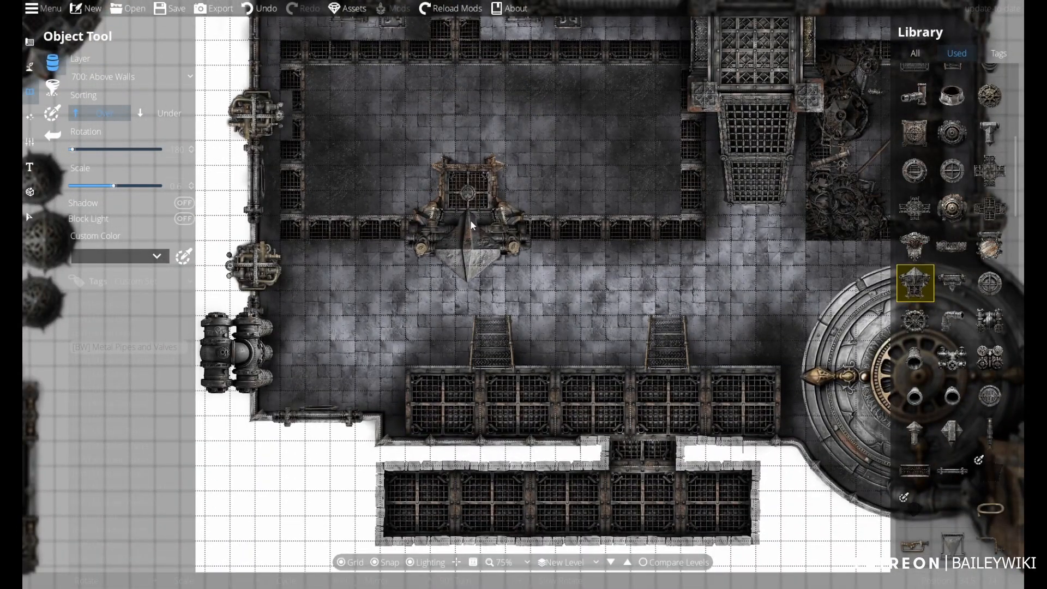
{"action": "scroll", "coordinate": [466, 240], "scroll_direction": "down", "scroll_amount": 12}
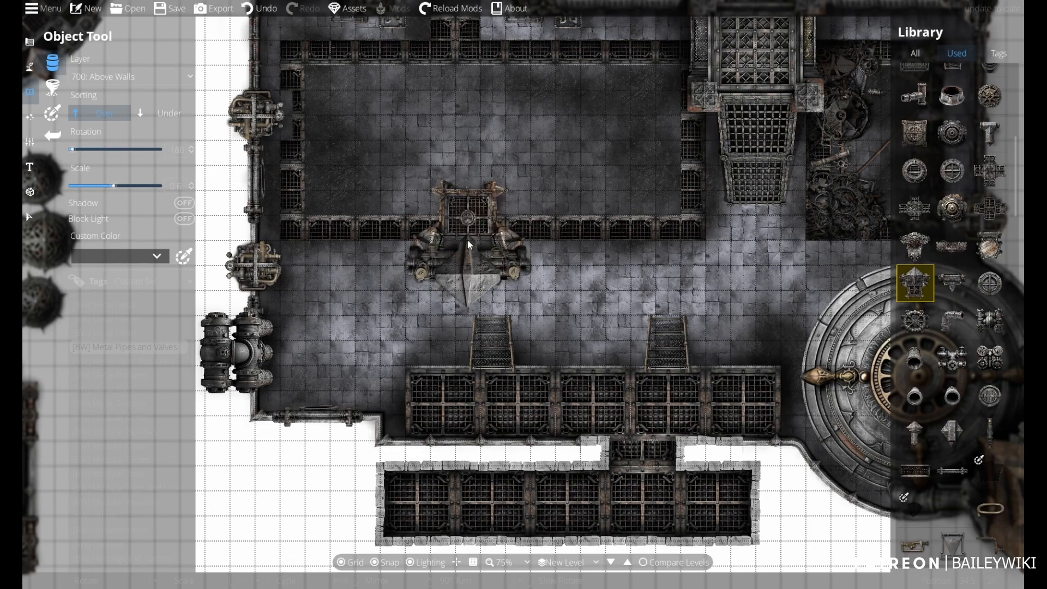
{"action": "scroll", "coordinate": [467, 240], "scroll_direction": "up", "scroll_amount": 2}
{"action": "scroll", "coordinate": [333, 227], "scroll_direction": "up", "scroll_amount": 5}
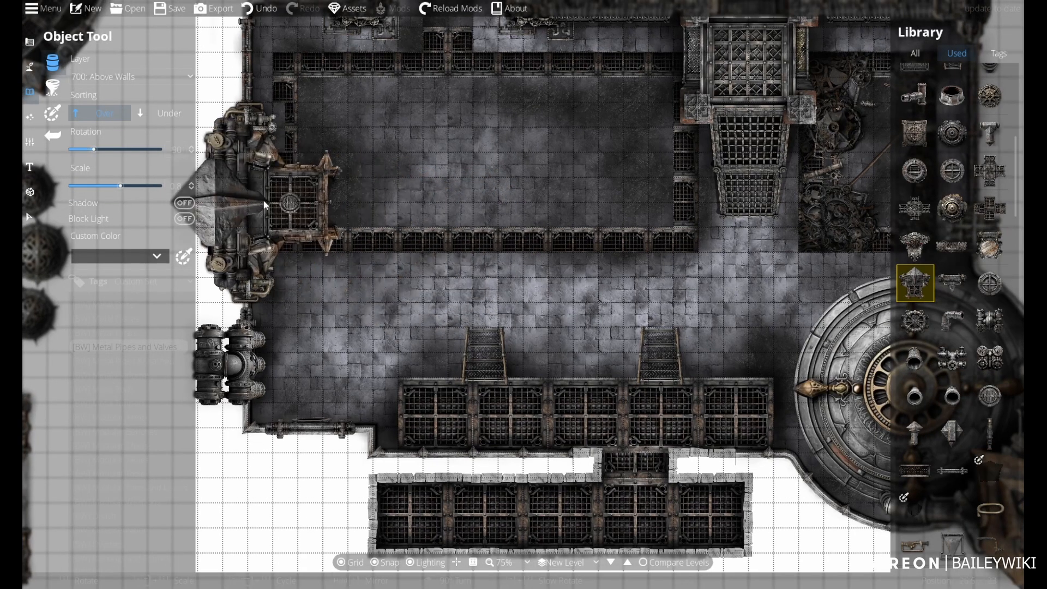
{"action": "scroll", "coordinate": [397, 275], "scroll_direction": "up", "scroll_amount": 4}
{"action": "left_click_drag", "start_coordinate": [397, 271], "coordinate": [360, 282]}
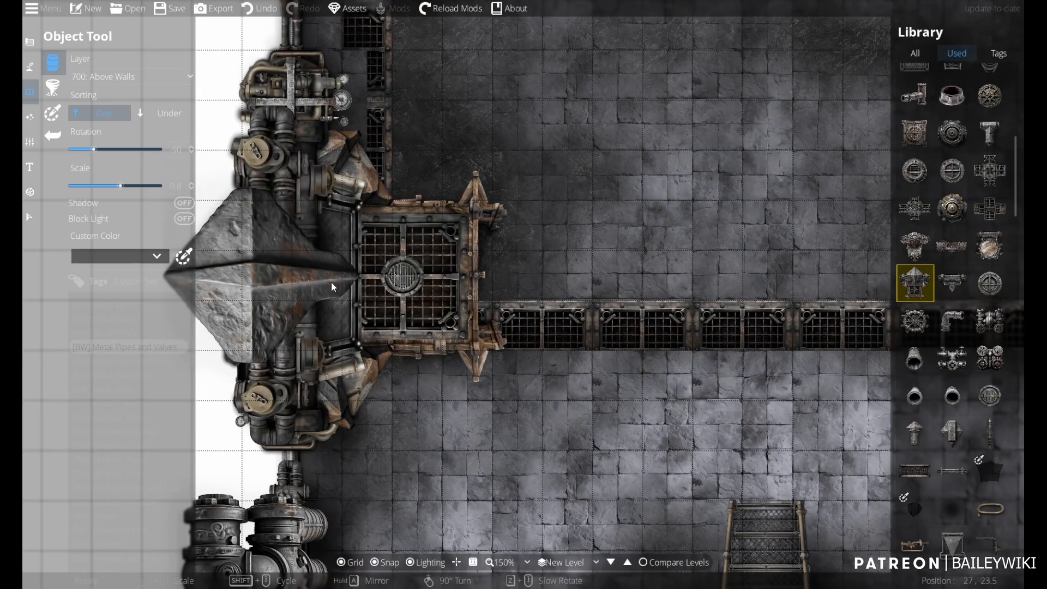
{"action": "left_click", "coordinate": [331, 281]}
- Shade the floor around the spired machine's platform with the soft dark shadow object on -400: Below Ground, enlarging it to scale 1.3
{"action": "scroll", "coordinate": [332, 282], "scroll_direction": "down", "scroll_amount": 4}
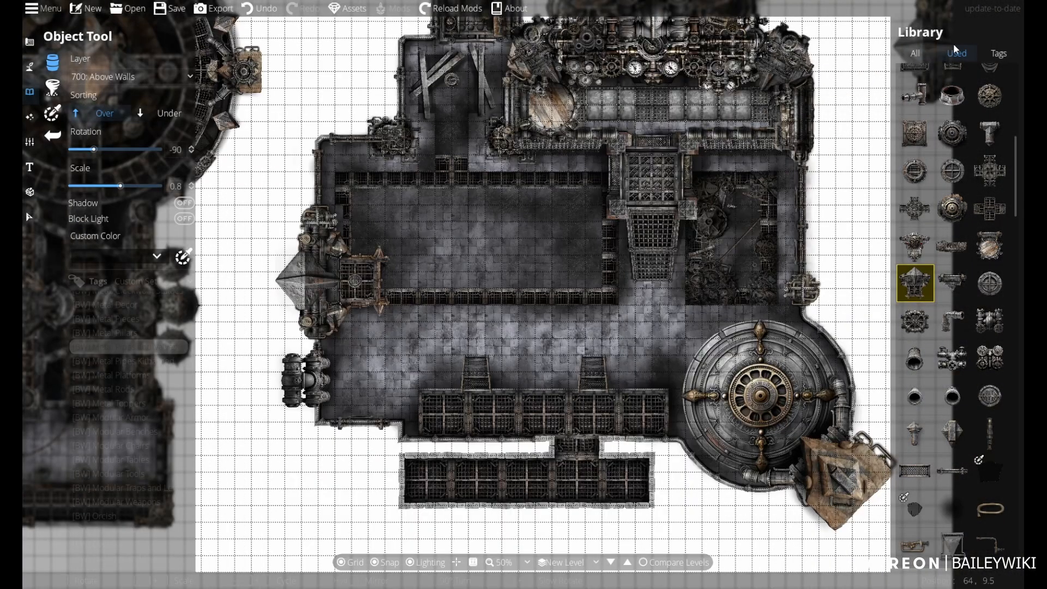
{"action": "left_click", "coordinate": [954, 49]}
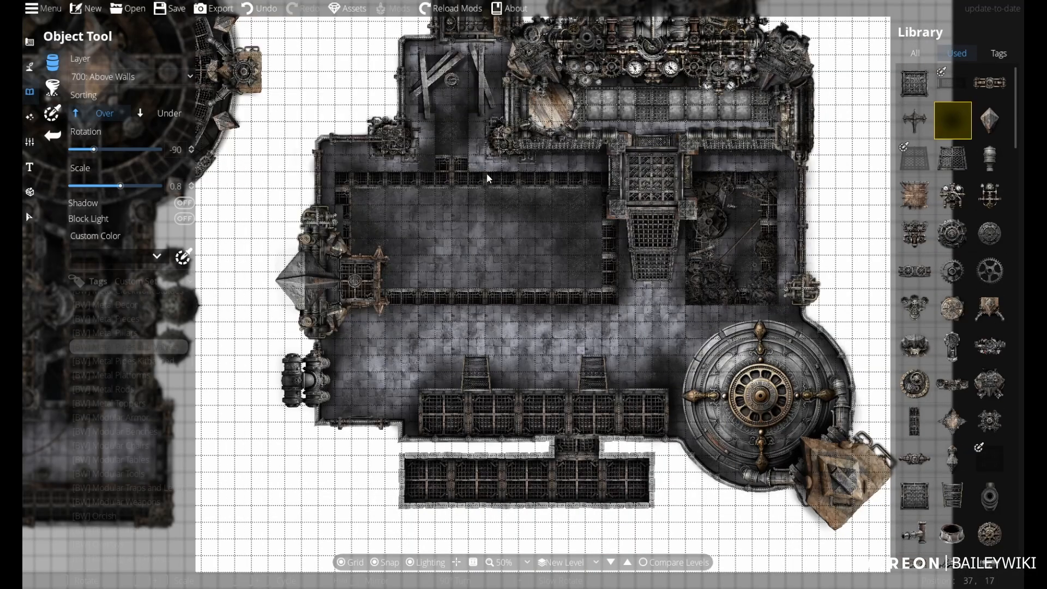
{"action": "left_click", "coordinate": [137, 77]}
{"action": "left_click", "coordinate": [139, 110]}
{"action": "scroll", "coordinate": [385, 260], "scroll_direction": "up", "scroll_amount": 4}
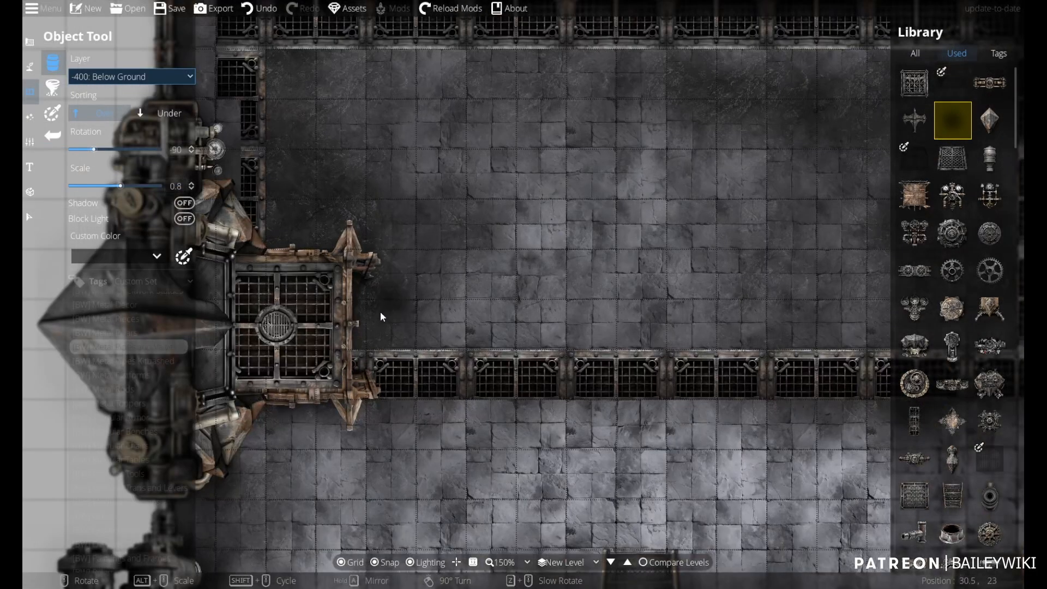
{"action": "scroll", "coordinate": [377, 314], "scroll_direction": "up", "scroll_amount": 1}
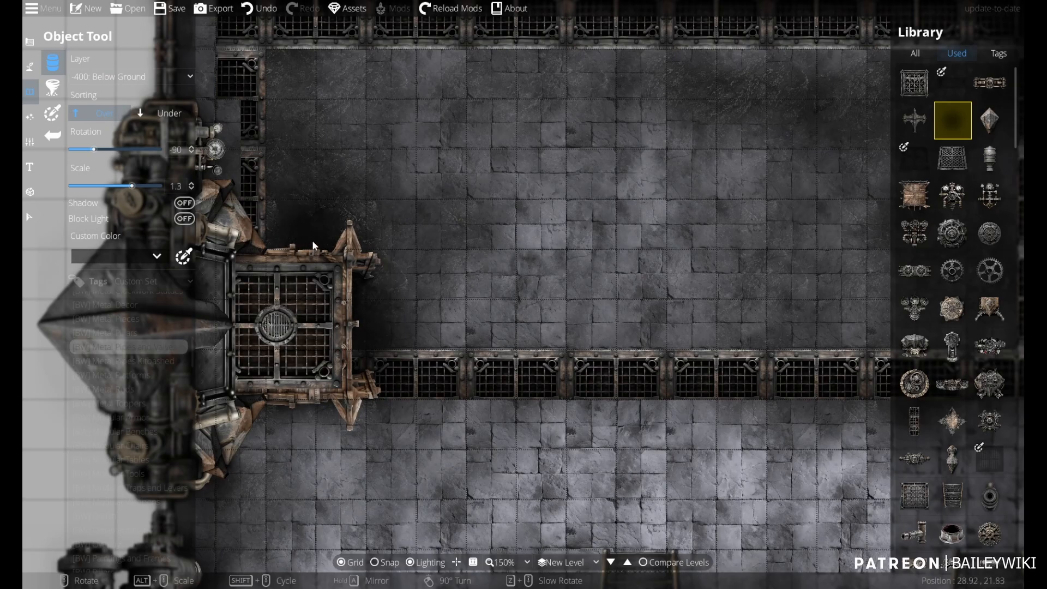
{"action": "scroll", "coordinate": [538, 232], "scroll_direction": "down", "scroll_amount": 3}
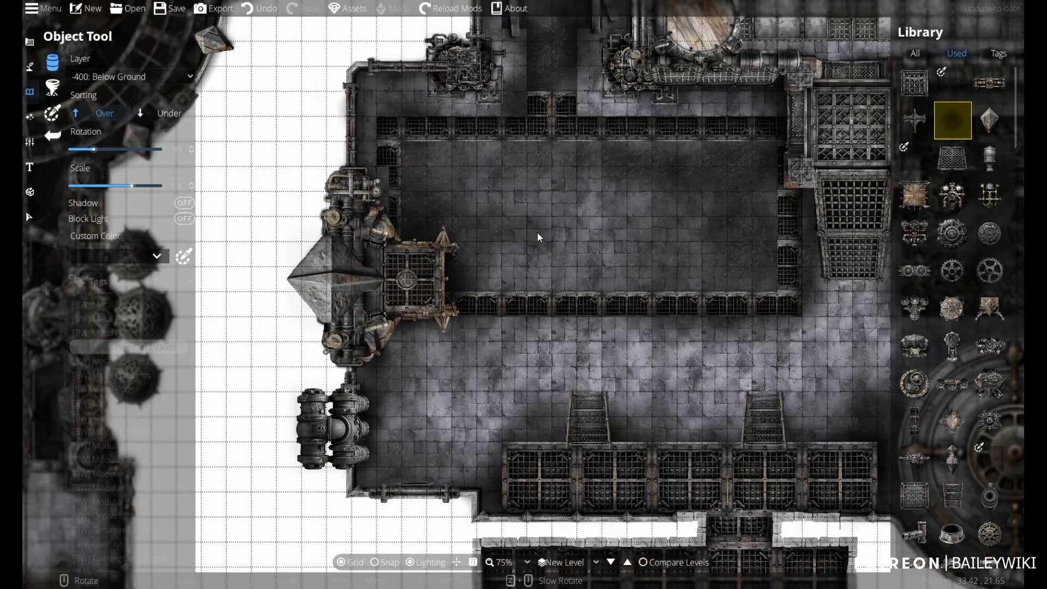
{"action": "scroll", "coordinate": [510, 281], "scroll_direction": "up", "scroll_amount": 2}
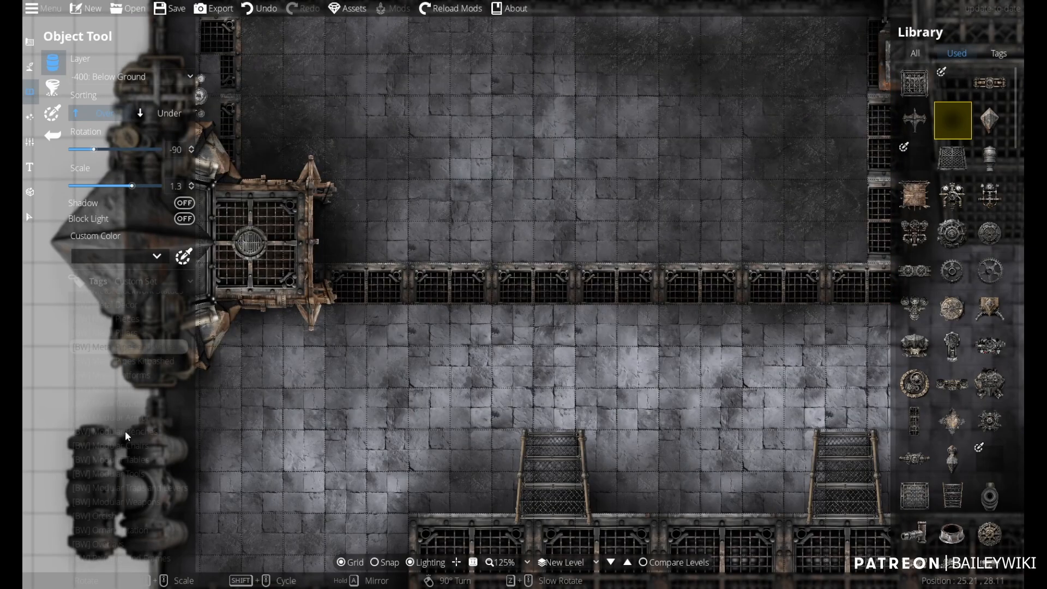
- Place a metal stairway at scale 0.7 on 700: Above Walls, leading down from the grated platform's south edge
{"action": "left_click", "coordinate": [953, 496]}
{"action": "left_click", "coordinate": [105, 69]}
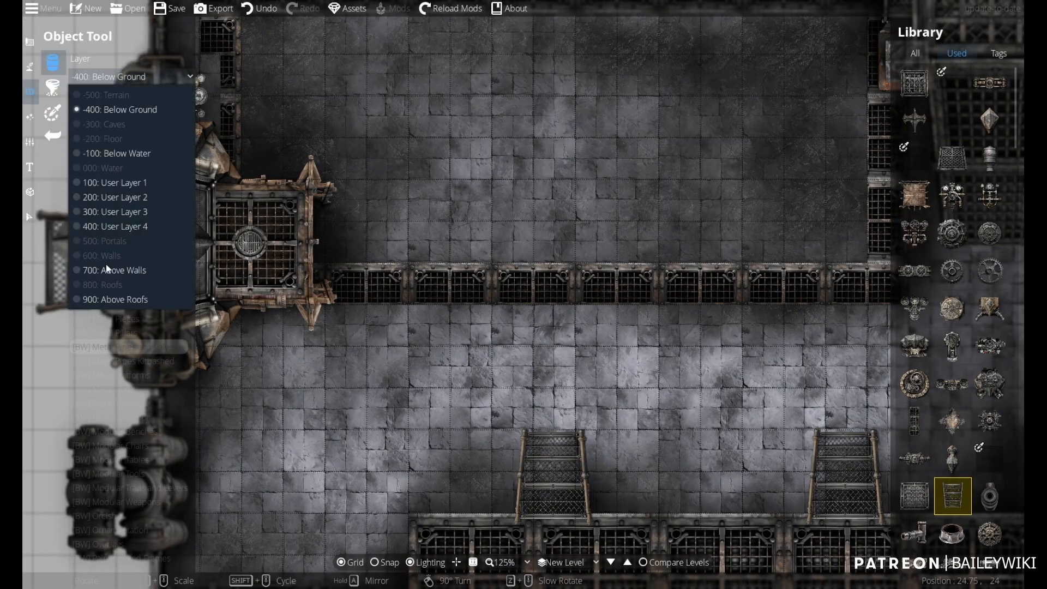
{"action": "left_click", "coordinate": [106, 264]}
{"action": "scroll", "coordinate": [261, 335], "scroll_direction": "up", "scroll_amount": 4}
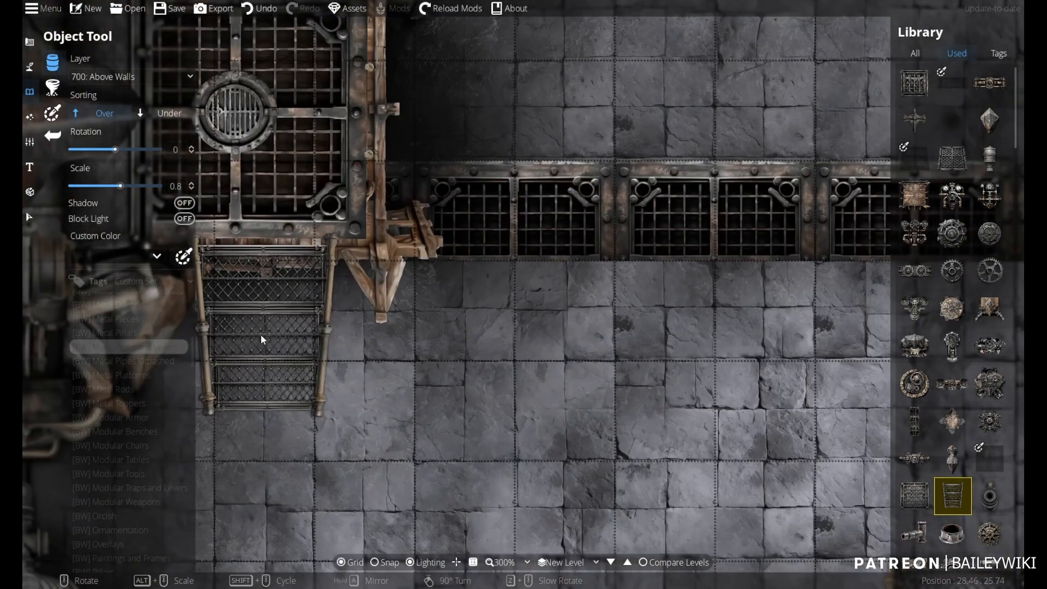
{"action": "scroll", "coordinate": [261, 335], "scroll_direction": "down", "scroll_amount": 1}
{"action": "key", "text": "s"}
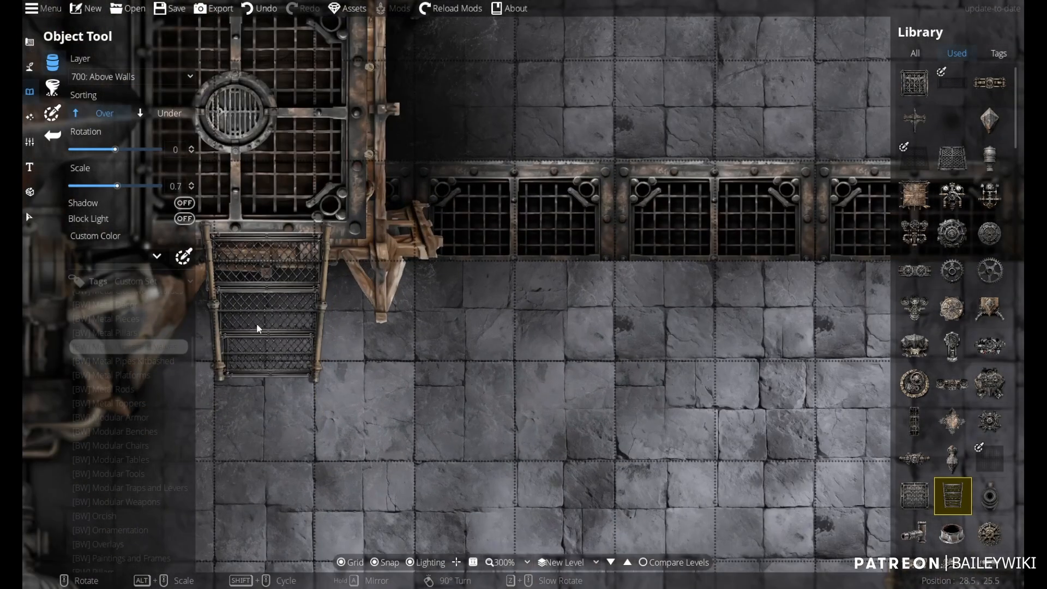
{"action": "scroll", "coordinate": [256, 325], "scroll_direction": "down", "scroll_amount": 6}
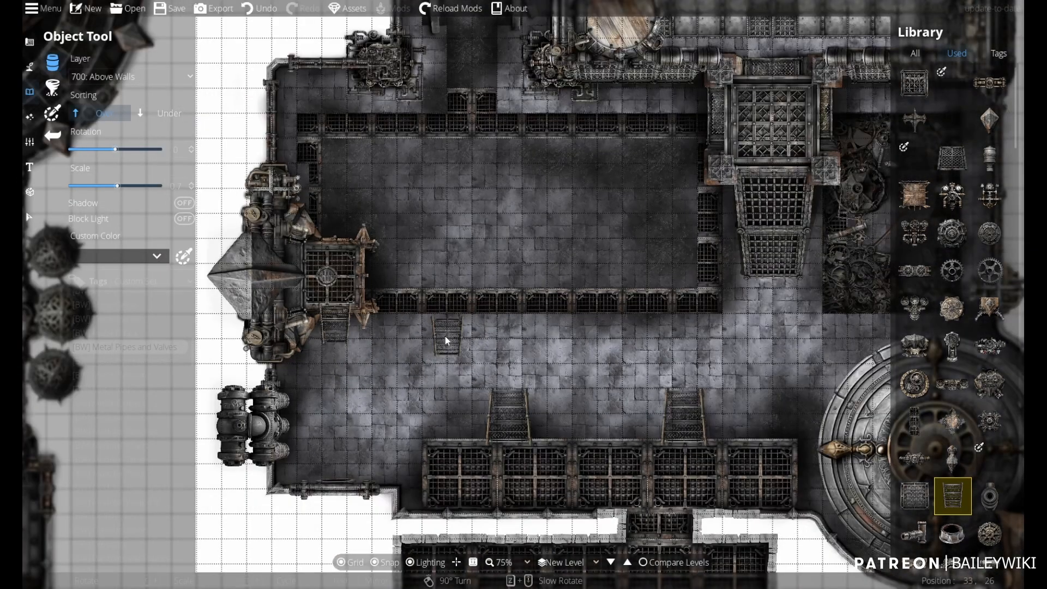
- Search the path library for "white"
{"action": "scroll", "coordinate": [315, 302], "scroll_direction": "up", "scroll_amount": 2}
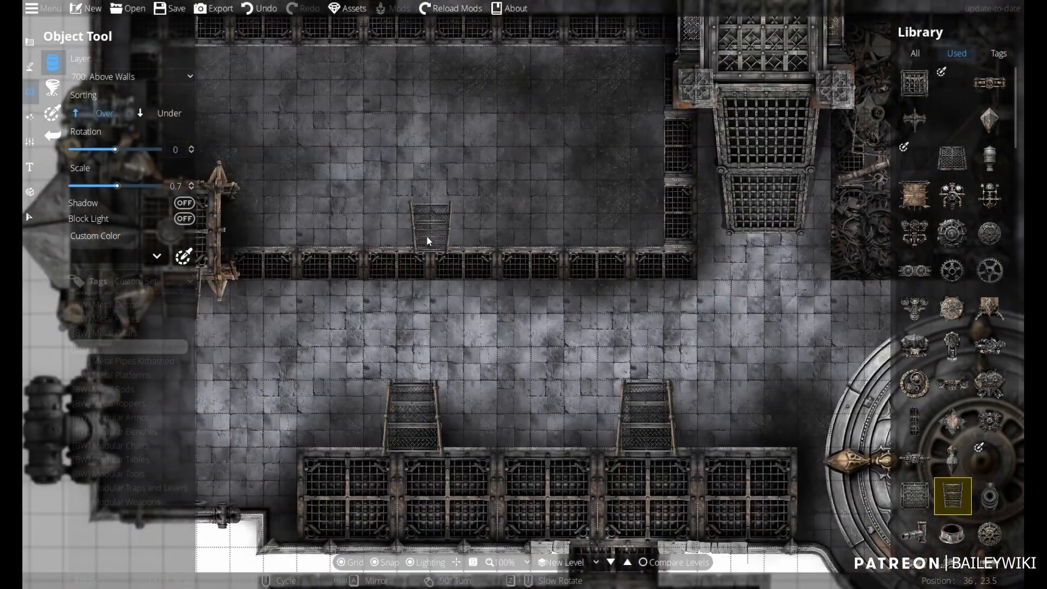
{"action": "scroll", "coordinate": [427, 236], "scroll_direction": "down", "scroll_amount": 2}
{"action": "scroll", "coordinate": [436, 236], "scroll_direction": "up", "scroll_amount": 3}
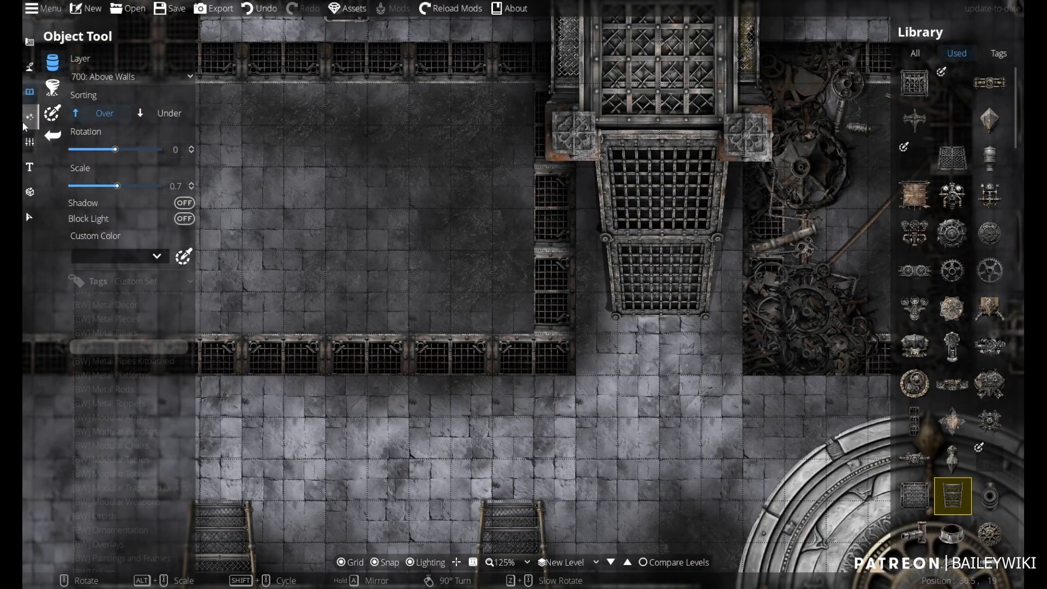
{"action": "left_click", "coordinate": [30, 66]}
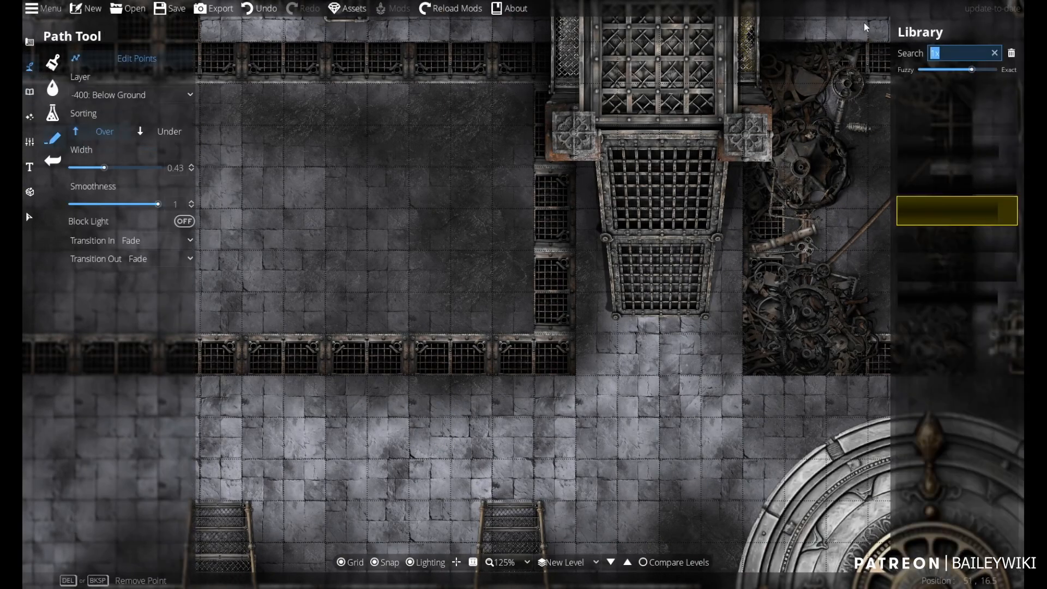
{"action": "type", "text": "white"}
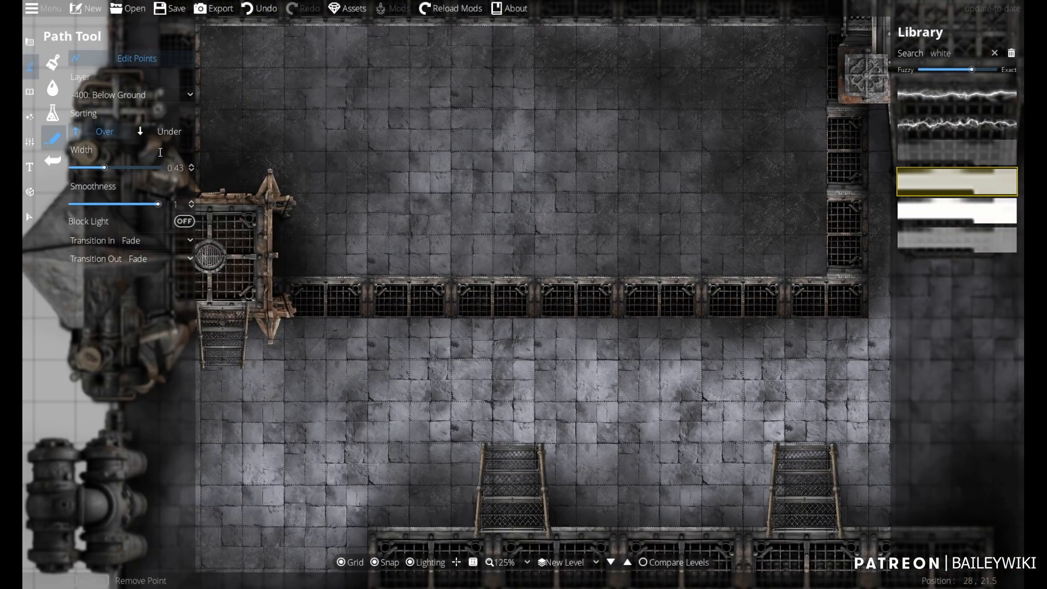
- Try to outline the large pit's southern and eastern edges with a thin white path on 200: User Layer 2
{"action": "left_click", "coordinate": [131, 94]}
{"action": "left_click", "coordinate": [118, 216]}
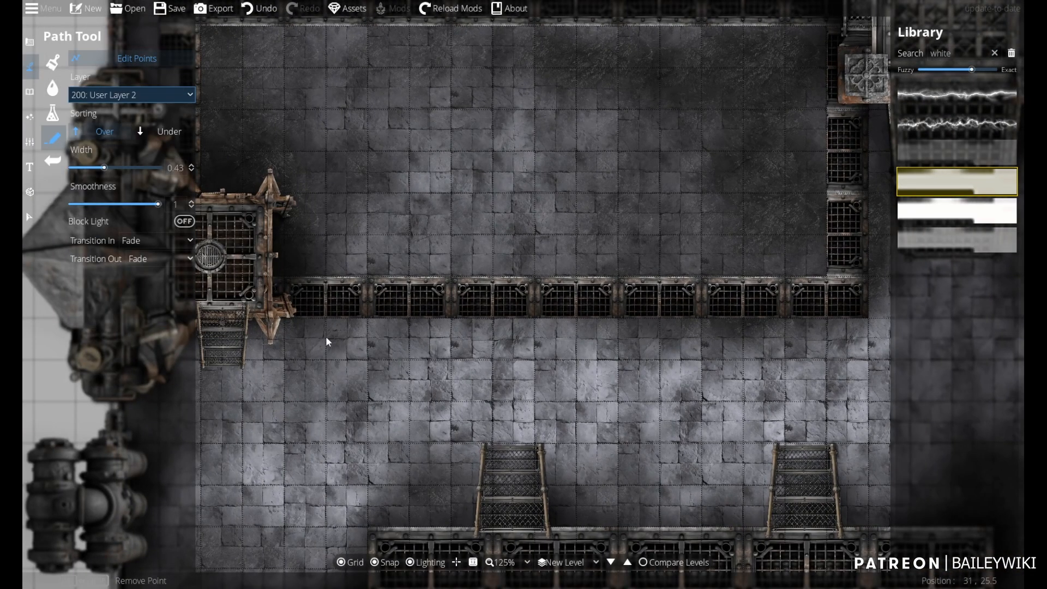
{"action": "left_click", "coordinate": [262, 318]}
{"action": "scroll", "coordinate": [507, 321], "scroll_direction": "up", "scroll_amount": 5}
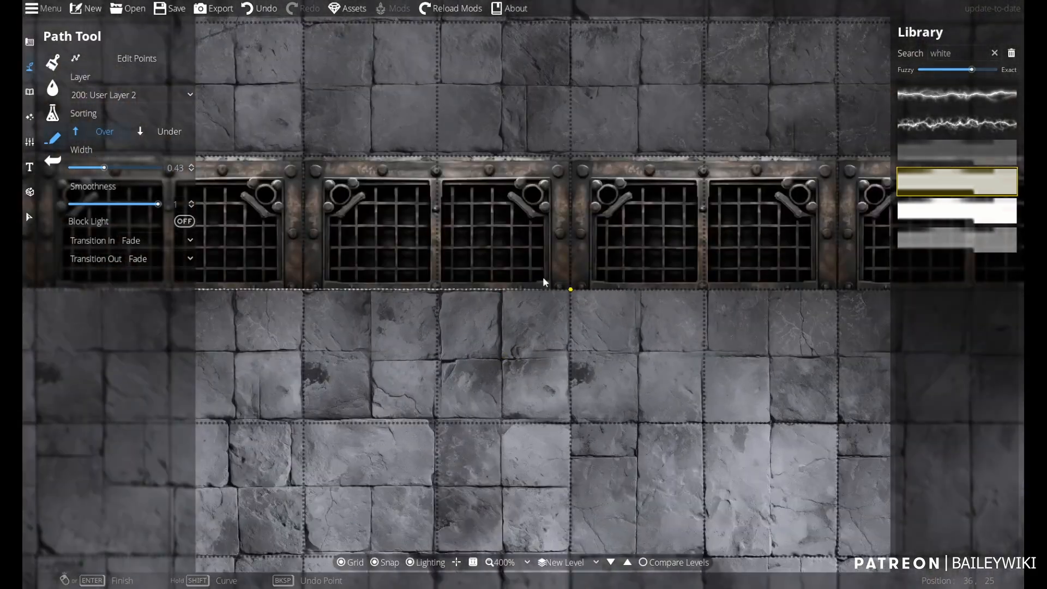
{"action": "left_click_drag", "start_coordinate": [853, 284], "coordinate": [264, 294]}
{"action": "left_click_drag", "start_coordinate": [813, 303], "coordinate": [258, 330]}
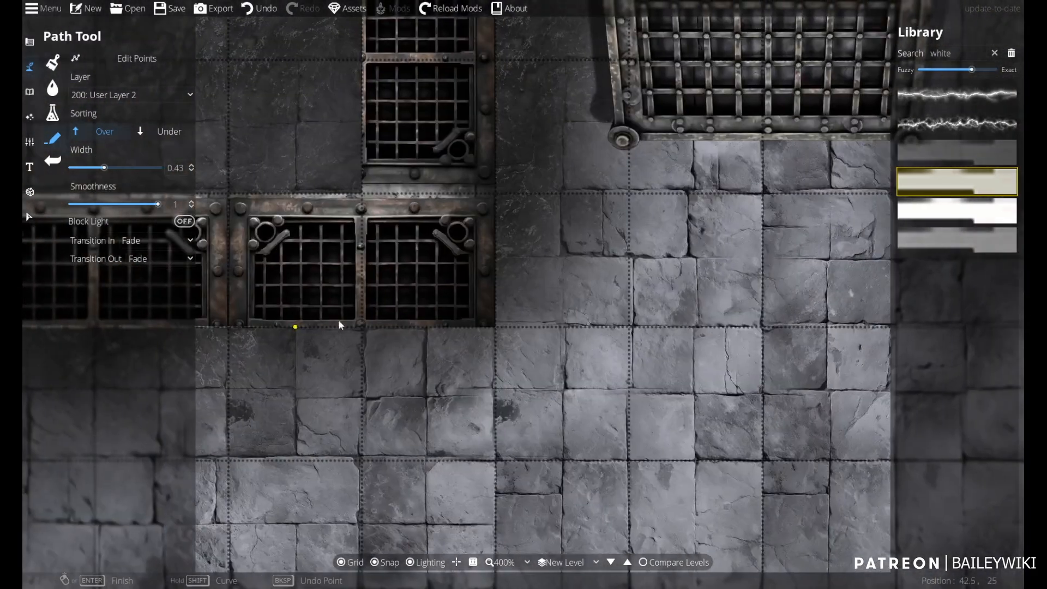
{"action": "left_click", "coordinate": [497, 321]}
{"action": "scroll", "coordinate": [518, 294], "scroll_direction": "down", "scroll_amount": 3}
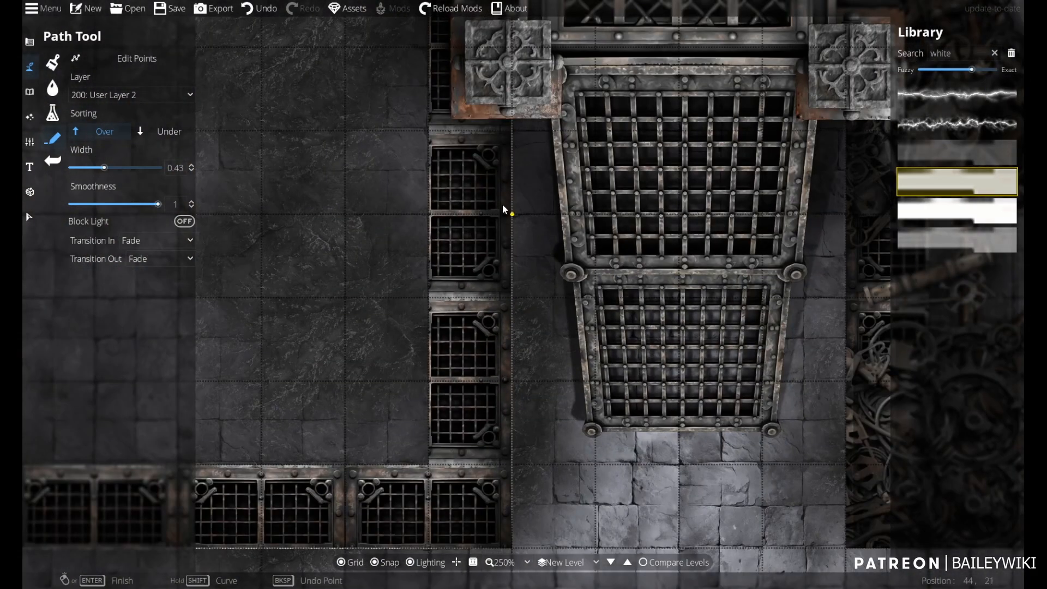
{"action": "scroll", "coordinate": [502, 209], "scroll_direction": "up", "scroll_amount": 5}
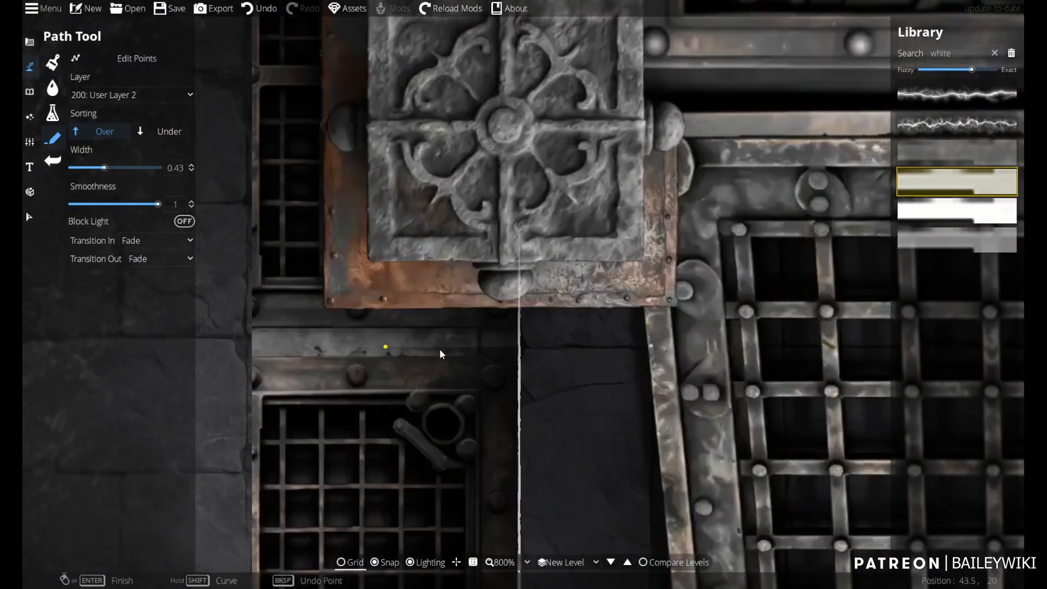
{"action": "scroll", "coordinate": [440, 349], "scroll_direction": "down", "scroll_amount": 5}
{"action": "key", "text": "ctrl+z"}
{"action": "left_click_drag", "start_coordinate": [254, 396], "coordinate": [647, 36]}
{"action": "key", "text": "ctrl+z"}
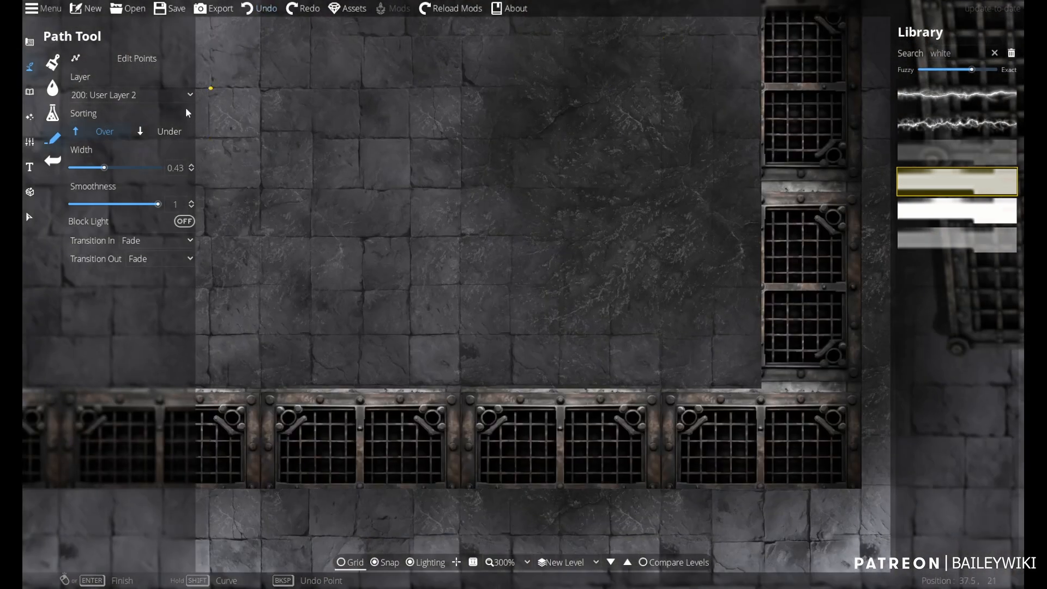
- Trace the large pit's southern and eastern edges with the fainter white path on 100: User Layer 1, width 0.43
{"action": "left_click", "coordinate": [113, 96]}
{"action": "left_click", "coordinate": [112, 201]}
{"action": "left_click_drag", "start_coordinate": [314, 282], "coordinate": [541, 312]}
{"action": "left_click", "coordinate": [399, 316]}
{"action": "key", "text": "ctrl+z"}
{"action": "left_click", "coordinate": [956, 240]}
{"action": "left_click_drag", "start_coordinate": [162, 298], "coordinate": [344, 322]}
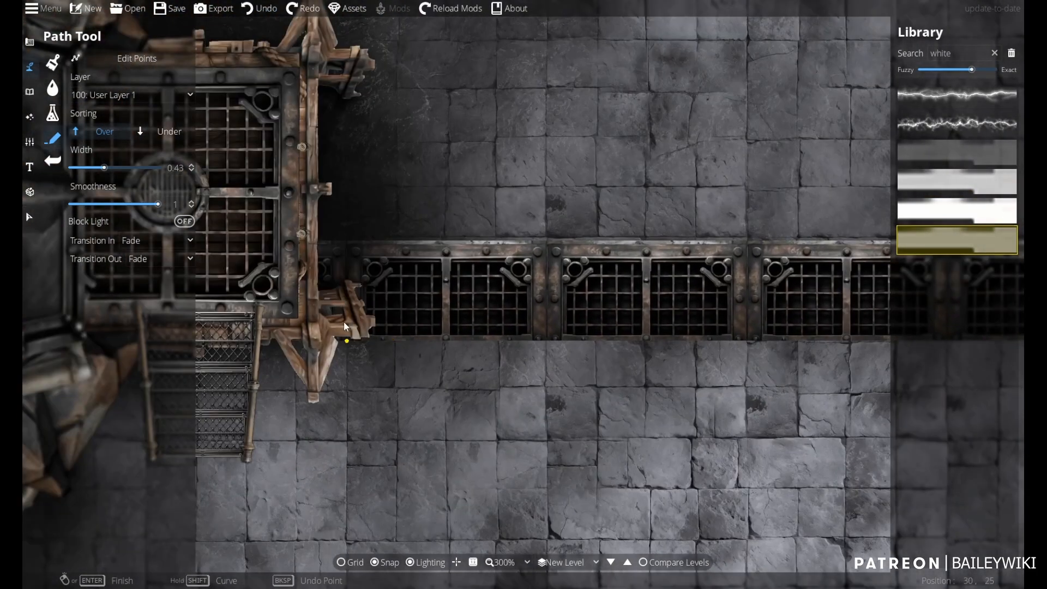
{"action": "left_click_drag", "start_coordinate": [879, 332], "coordinate": [379, 348]}
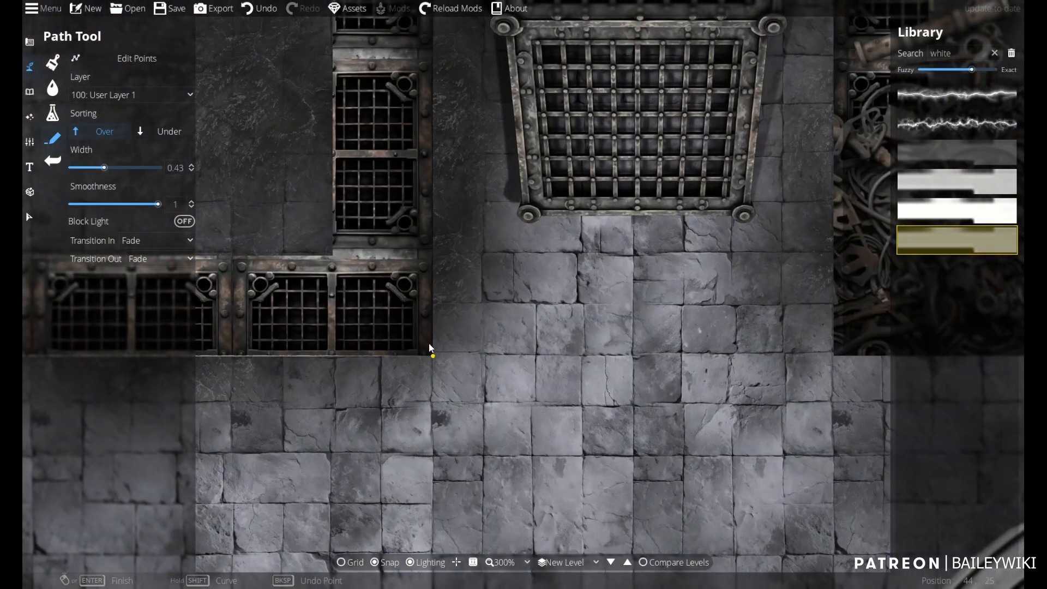
{"action": "left_click_drag", "start_coordinate": [428, 36], "coordinate": [450, 448]}
{"action": "scroll", "coordinate": [365, 286], "scroll_direction": "down", "scroll_amount": 3}
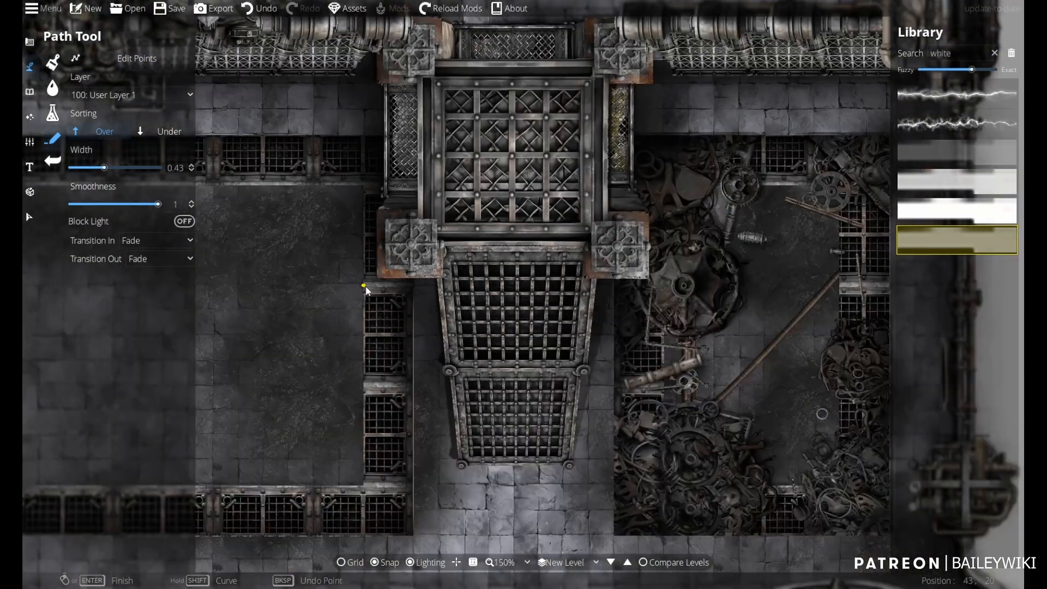
- Continue the faint white outline along the large pit's northern side and up the east edge of the plank-covered corridor
{"action": "scroll", "coordinate": [365, 286], "scroll_direction": "down", "scroll_amount": 1}
{"action": "left_click_drag", "start_coordinate": [364, 287], "coordinate": [601, 474]}
{"action": "scroll", "coordinate": [575, 417], "scroll_direction": "up", "scroll_amount": 3}
{"action": "left_click_drag", "start_coordinate": [172, 272], "coordinate": [666, 339]}
{"action": "left_click", "coordinate": [441, 351]}
{"action": "left_click_drag", "start_coordinate": [450, 54], "coordinate": [455, 344]}
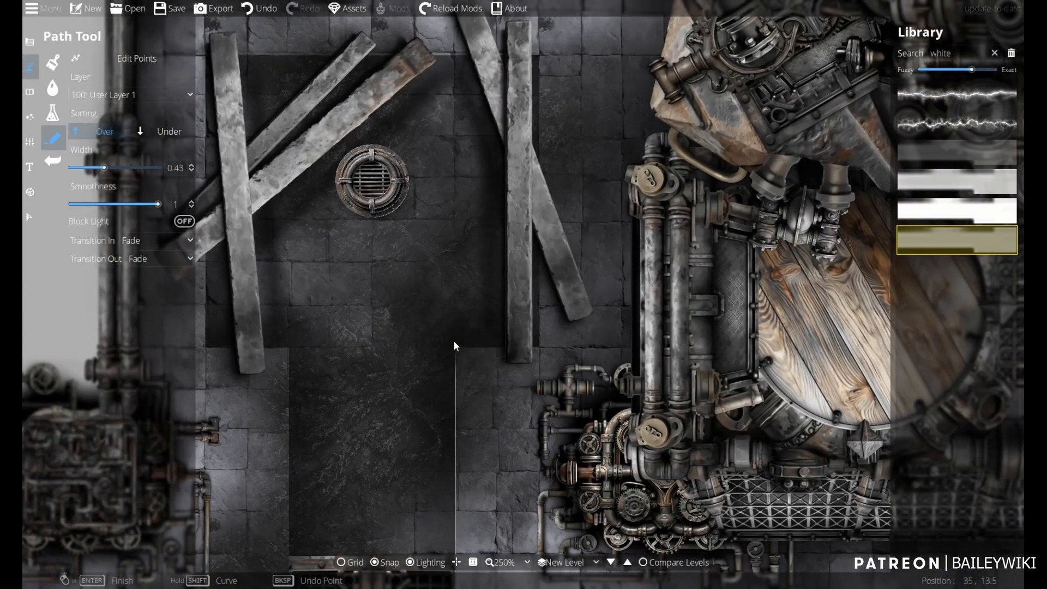
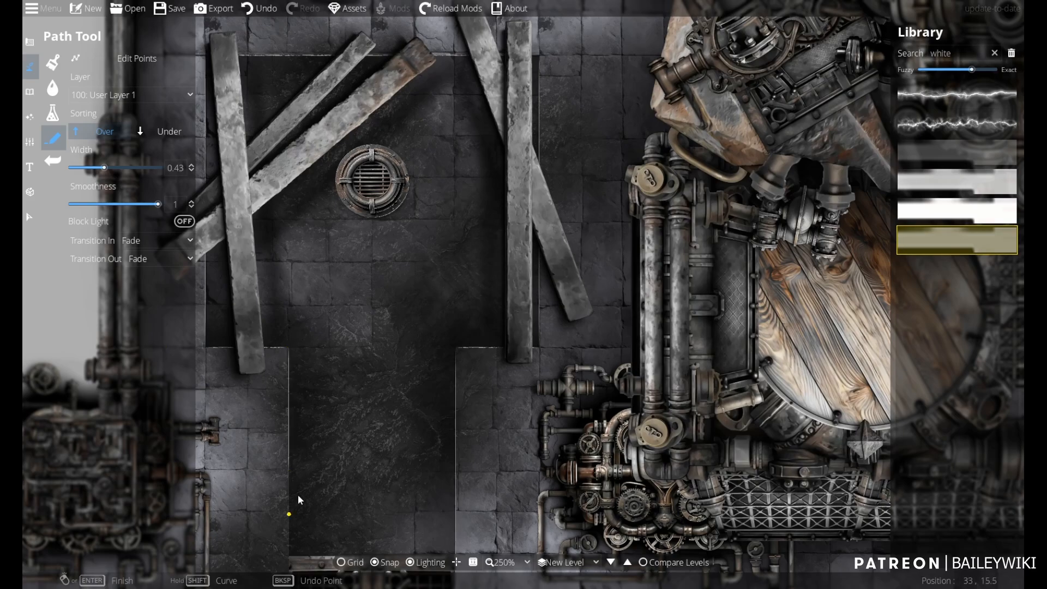
- Carry the faint outline down the corridor's west edge, along the northwestern grates, and down the pit's western side behind the spired machine
{"action": "left_click_drag", "start_coordinate": [298, 495], "coordinate": [351, 252]}
{"action": "left_click_drag", "start_coordinate": [350, 397], "coordinate": [877, 354]}
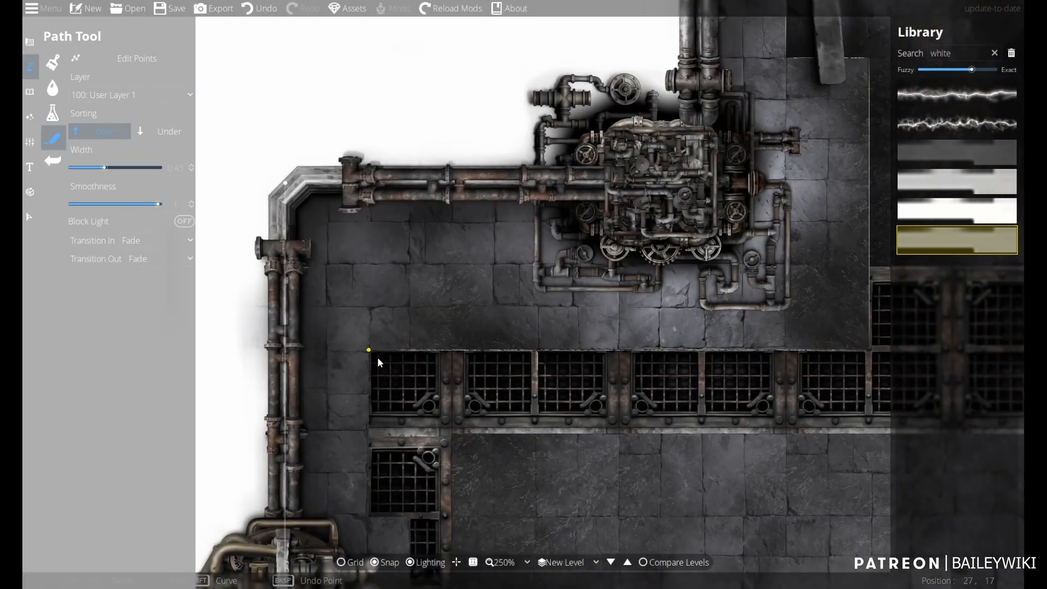
{"action": "left_click_drag", "start_coordinate": [375, 528], "coordinate": [361, 293]}
{"action": "left_click", "coordinate": [398, 159]}
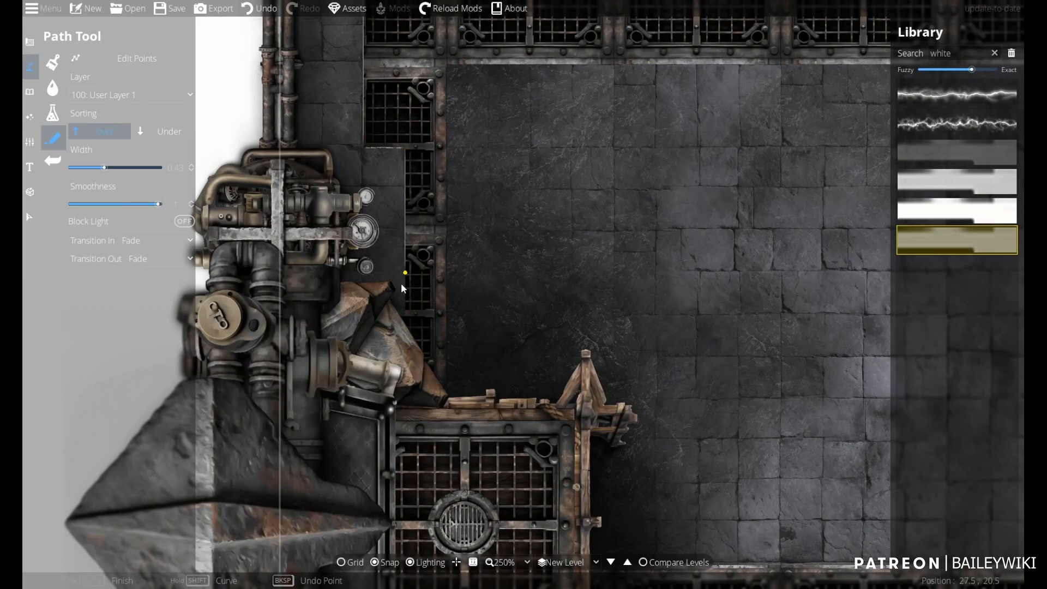
{"action": "left_click_drag", "start_coordinate": [417, 493], "coordinate": [412, 160]}
{"action": "scroll", "coordinate": [649, 341], "scroll_direction": "down", "scroll_amount": 6}
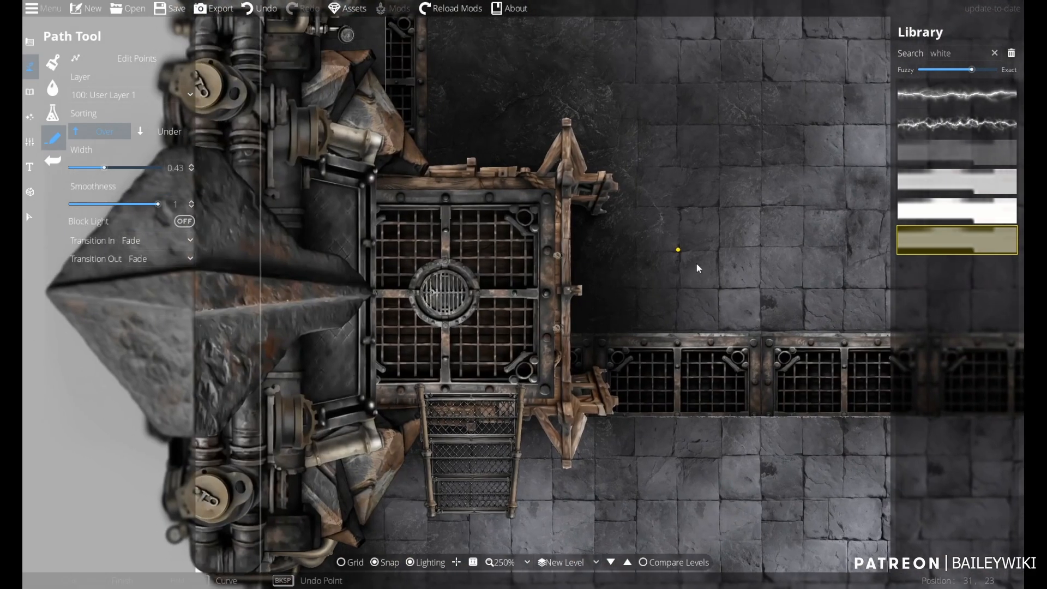
{"action": "scroll", "coordinate": [444, 311], "scroll_direction": "up", "scroll_amount": 6}
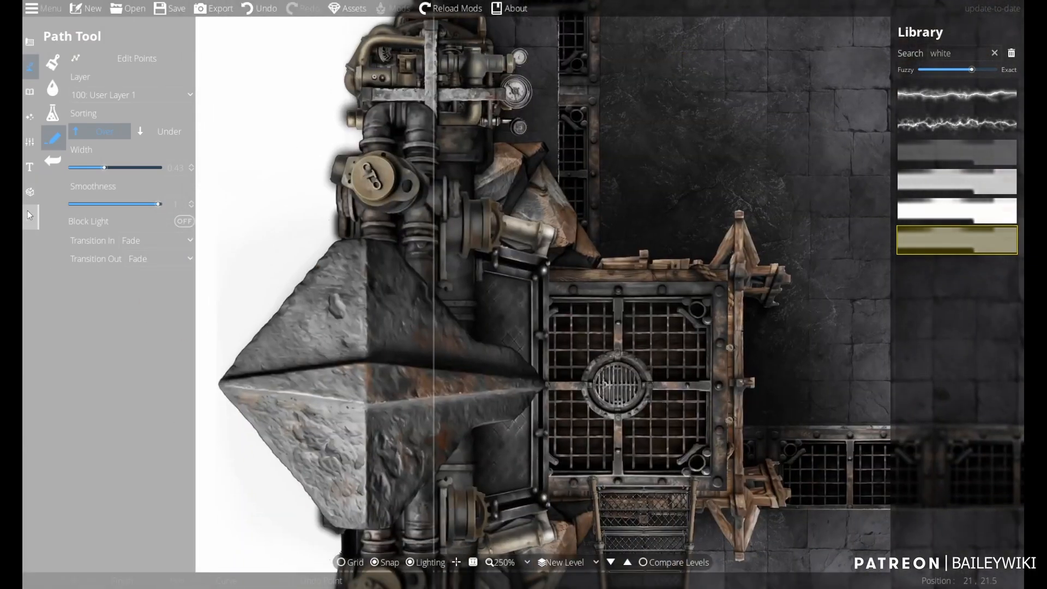
- Trace the faint white path along the southern and eastern edges of the scrap-filled eastern pit, up to its northeastern corner
{"action": "left_click", "coordinate": [30, 216]}
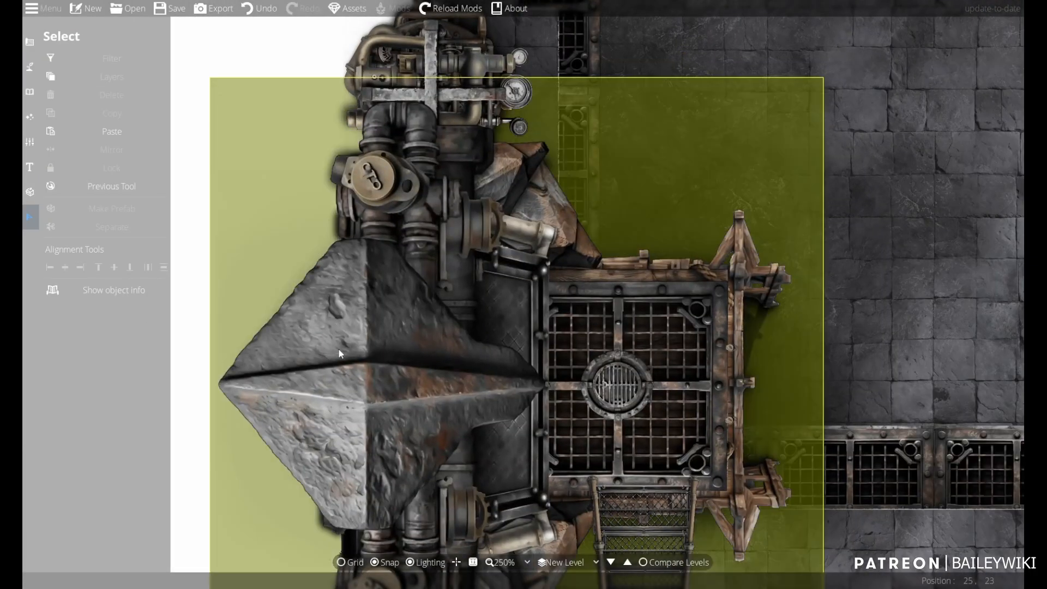
{"action": "left_click", "coordinate": [29, 67]}
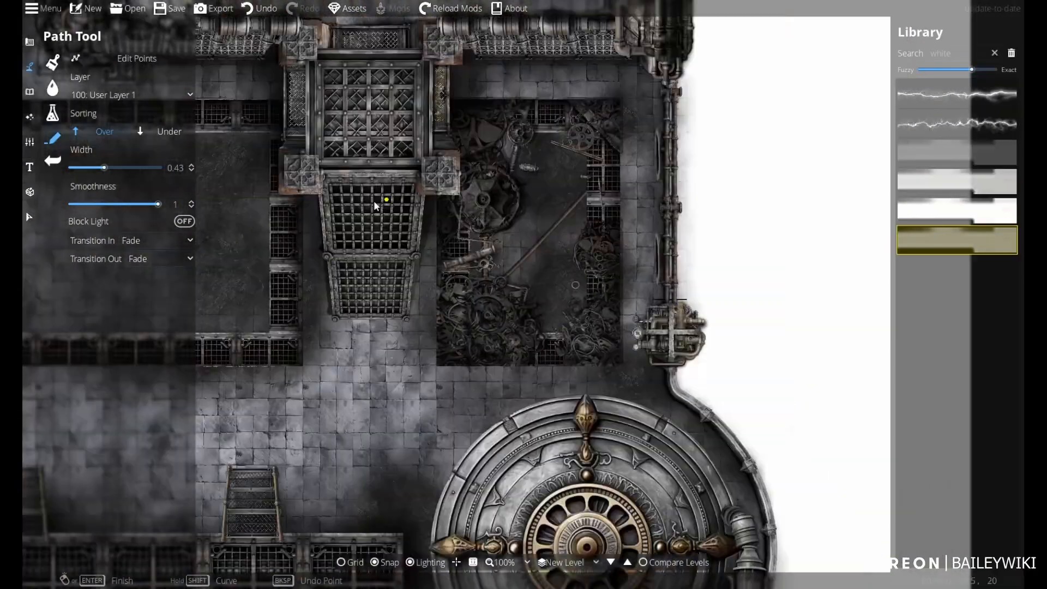
{"action": "scroll", "coordinate": [375, 201], "scroll_direction": "up", "scroll_amount": 4}
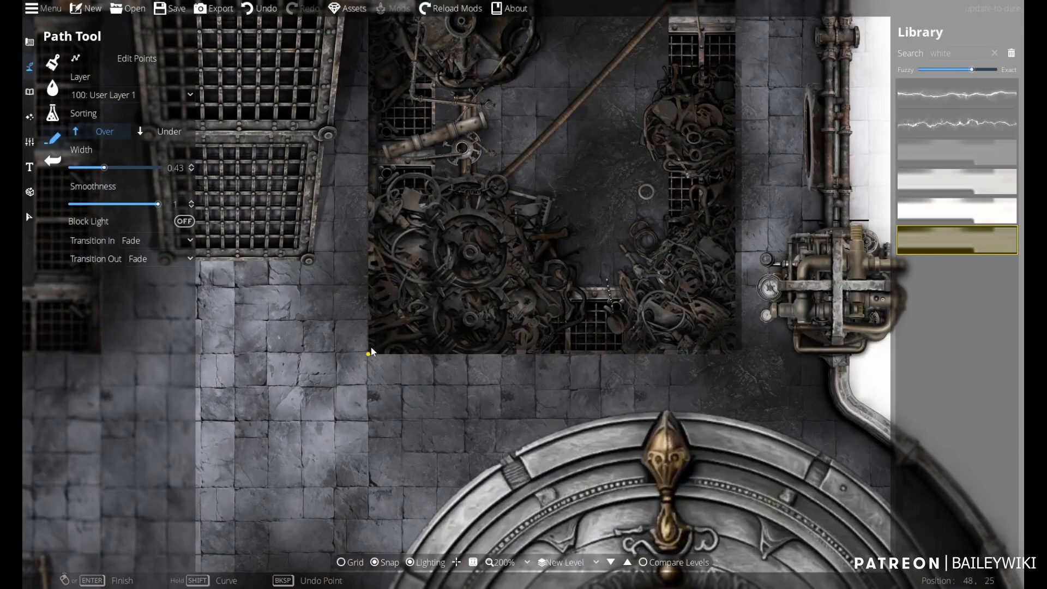
{"action": "left_click_drag", "start_coordinate": [374, 26], "coordinate": [384, 173]}
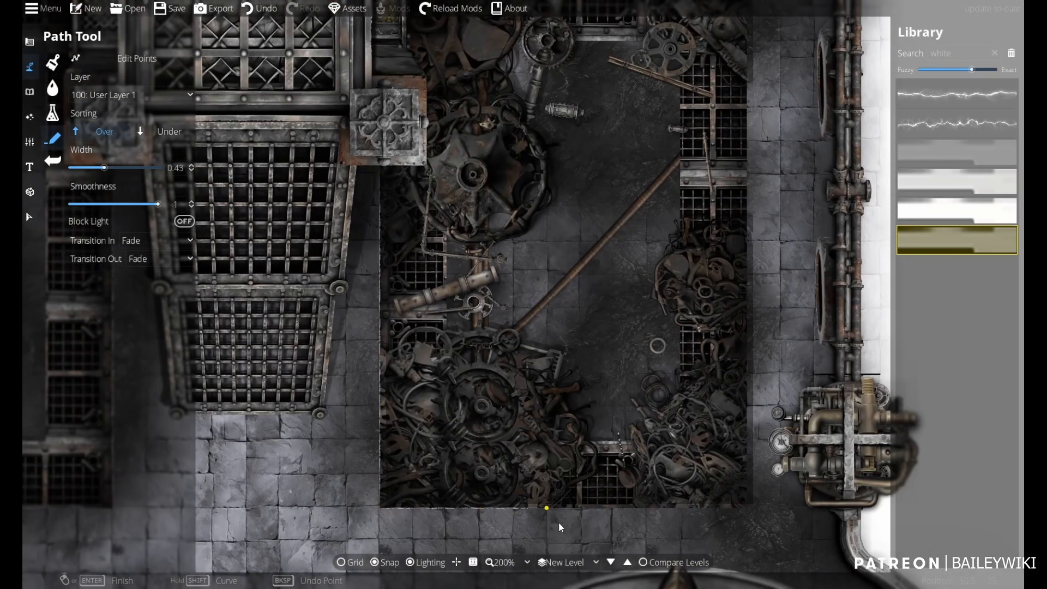
{"action": "left_click", "coordinate": [754, 515]}
{"action": "left_click_drag", "start_coordinate": [742, 116], "coordinate": [716, 391]}
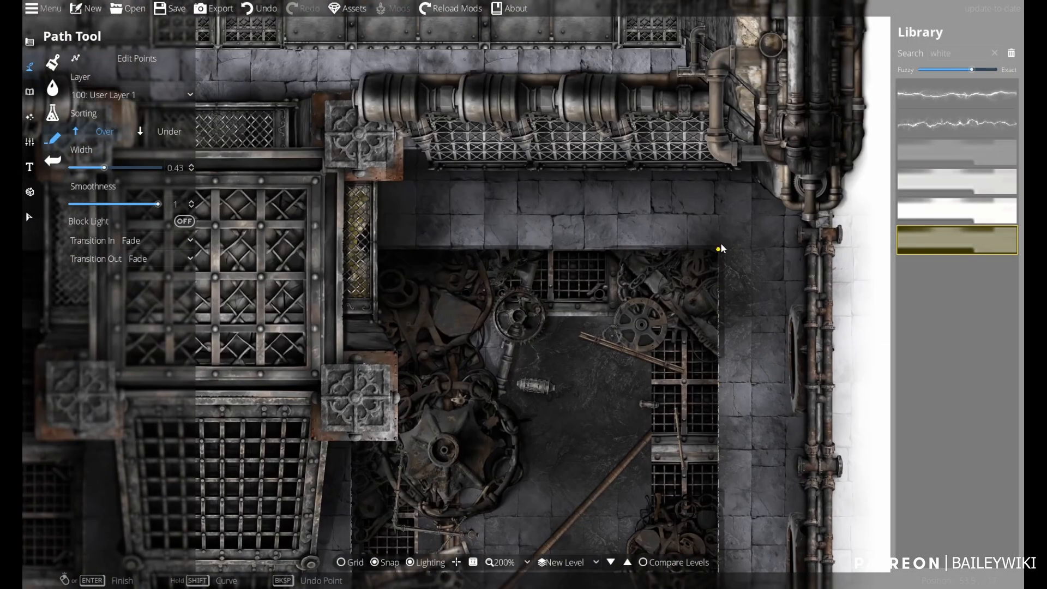
{"action": "left_click", "coordinate": [716, 249]}
{"action": "scroll", "coordinate": [703, 362], "scroll_direction": "up", "scroll_amount": 4}
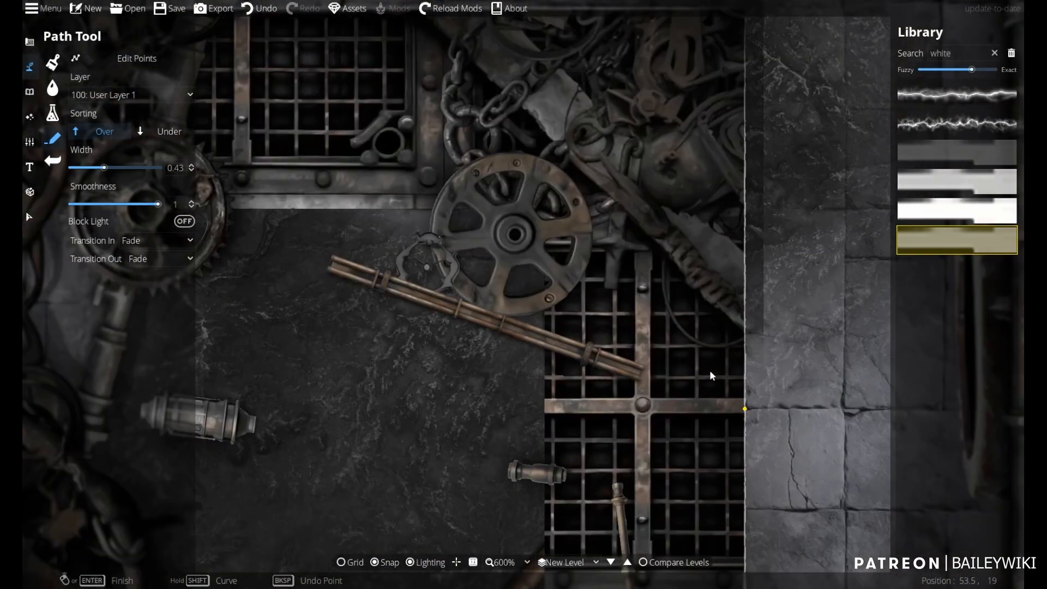
- Examine the new outline and floor pattern at the scrap-filled pit, and check the grates around the large pit
{"action": "left_click", "coordinate": [28, 217]}
{"action": "left_click", "coordinate": [745, 284]}
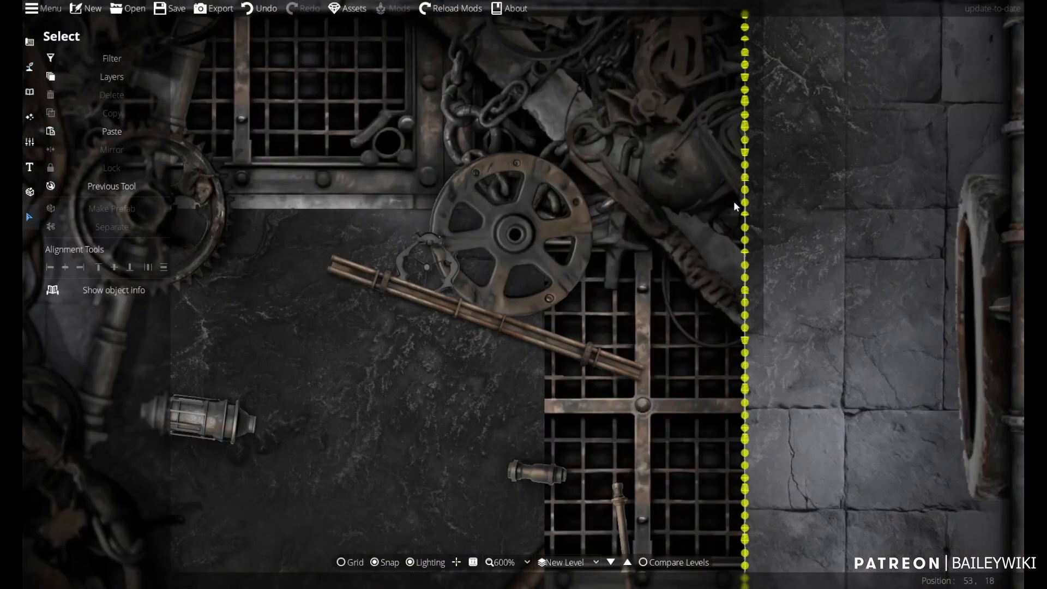
{"action": "left_click", "coordinate": [662, 160]}
{"action": "scroll", "coordinate": [853, 314], "scroll_direction": "down", "scroll_amount": 4}
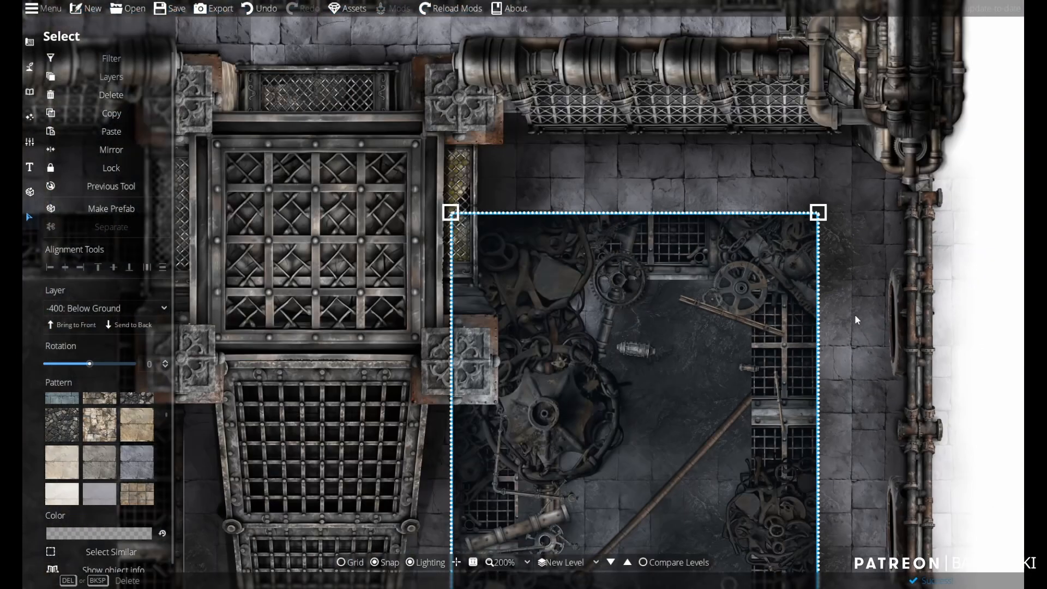
{"action": "left_click", "coordinate": [869, 435]}
{"action": "scroll", "coordinate": [645, 243], "scroll_direction": "down", "scroll_amount": 4}
{"action": "left_click_drag", "start_coordinate": [289, 401], "coordinate": [653, 205]}
{"action": "scroll", "coordinate": [597, 424], "scroll_direction": "down", "scroll_amount": 2}
{"action": "scroll", "coordinate": [559, 411], "scroll_direction": "up", "scroll_amount": 2}
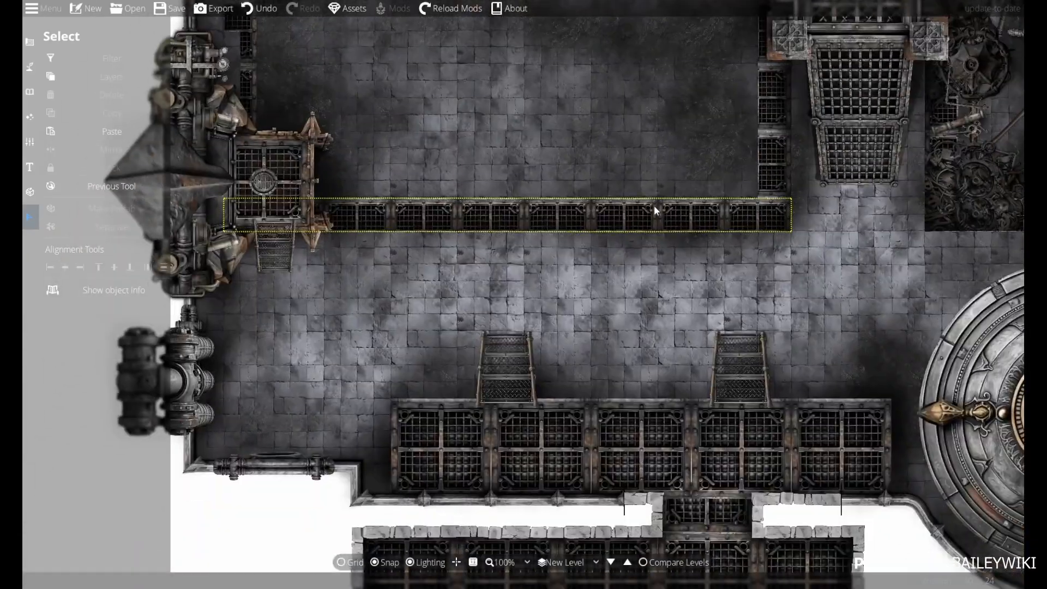
{"action": "left_click_drag", "start_coordinate": [526, 272], "coordinate": [529, 332]}
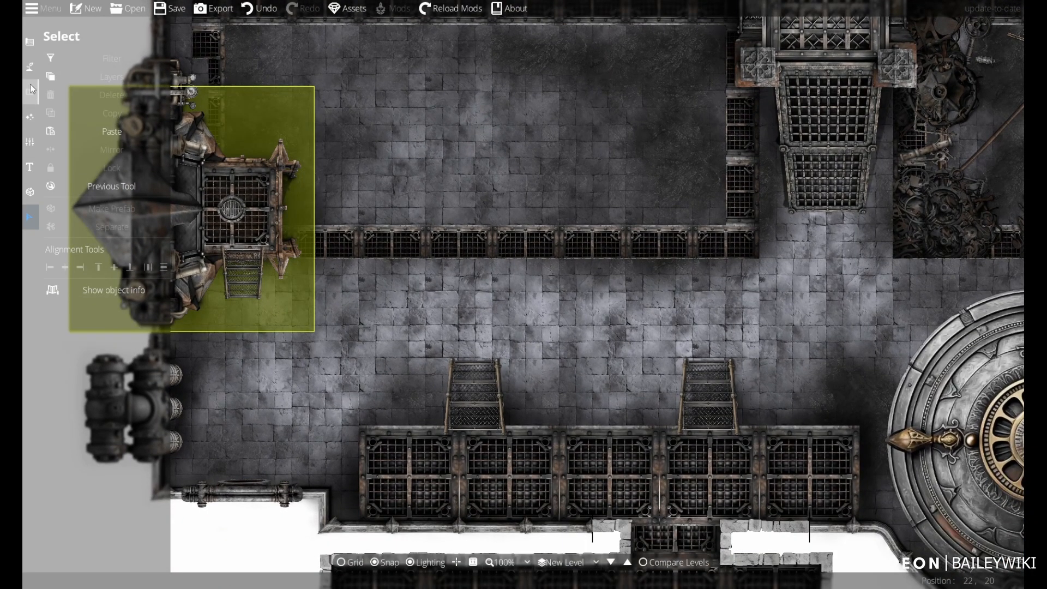
- Try painting the Bw Rocky 14 terrain texture across the large pit's floor
{"action": "left_click", "coordinate": [30, 67]}
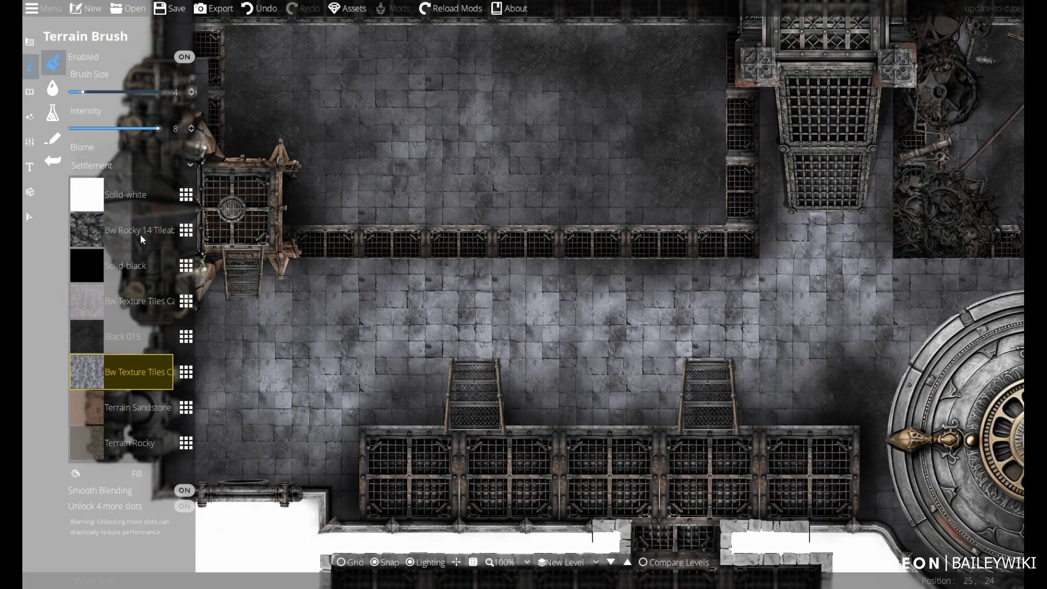
{"action": "left_click", "coordinate": [116, 221]}
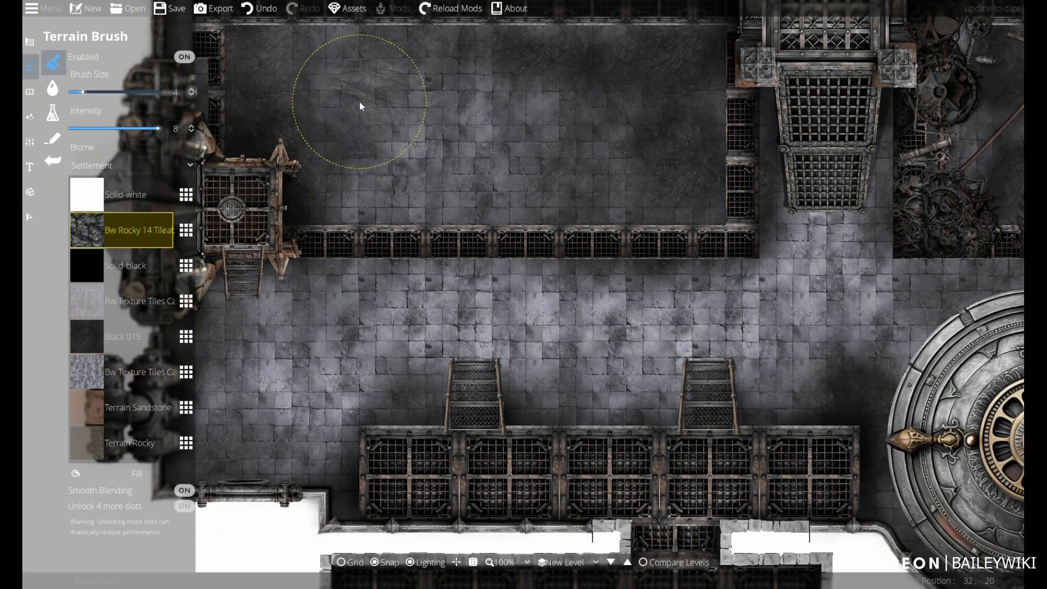
{"action": "mouse_move", "coordinate": [359, 102]}
{"action": "left_mouse_down"}
{"action": "mouse_move", "coordinate": [435, 143]}
{"action": "mouse_move", "coordinate": [504, 132]}
{"action": "mouse_move", "coordinate": [559, 145]}
{"action": "mouse_move", "coordinate": [615, 132]}
{"action": "mouse_move", "coordinate": [655, 137]}
{"action": "mouse_move", "coordinate": [593, 106]}
{"action": "left_mouse_up"}
{"action": "scroll", "coordinate": [458, 164], "scroll_direction": "down", "scroll_amount": 3}
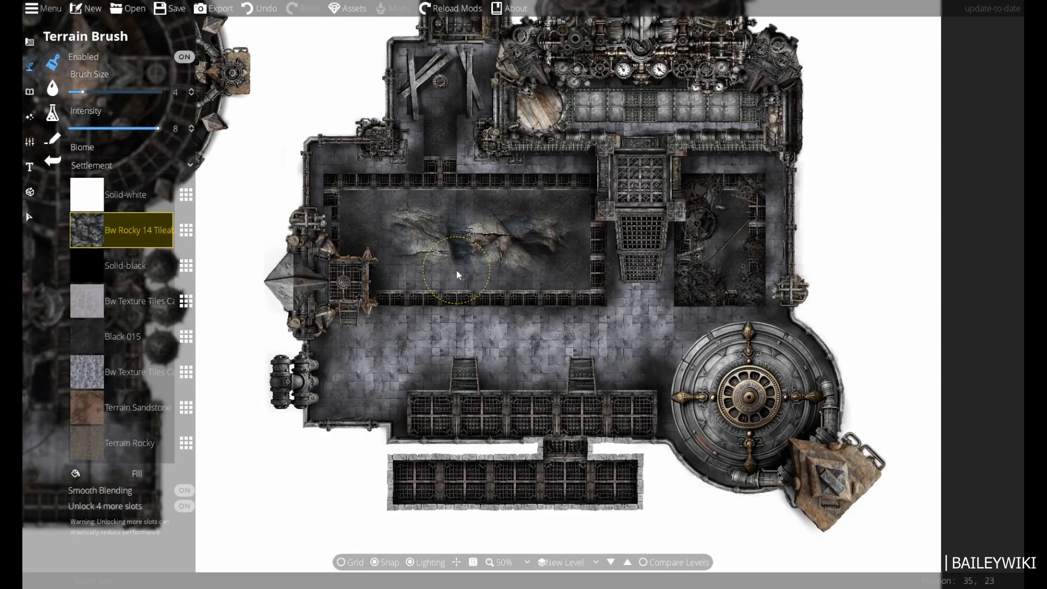
{"action": "scroll", "coordinate": [456, 269], "scroll_direction": "up", "scroll_amount": 4}
{"action": "scroll", "coordinate": [311, 241], "scroll_direction": "down", "scroll_amount": 3}
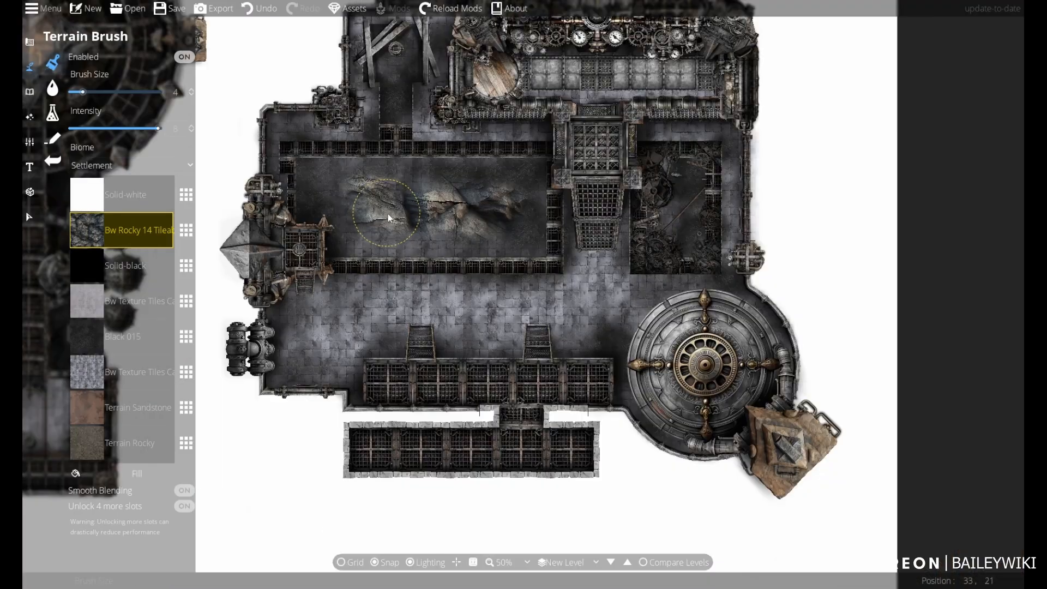
- Undo the rocky terrain strokes on the large pit's floor
{"action": "key", "text": "ctrl+z"}
{"action": "key", "text": "ctrl+z"}
{"action": "key", "text": "ctrl+z"}
{"action": "key", "text": "ctrl+z"}
{"action": "key", "text": "ctrl+z"}
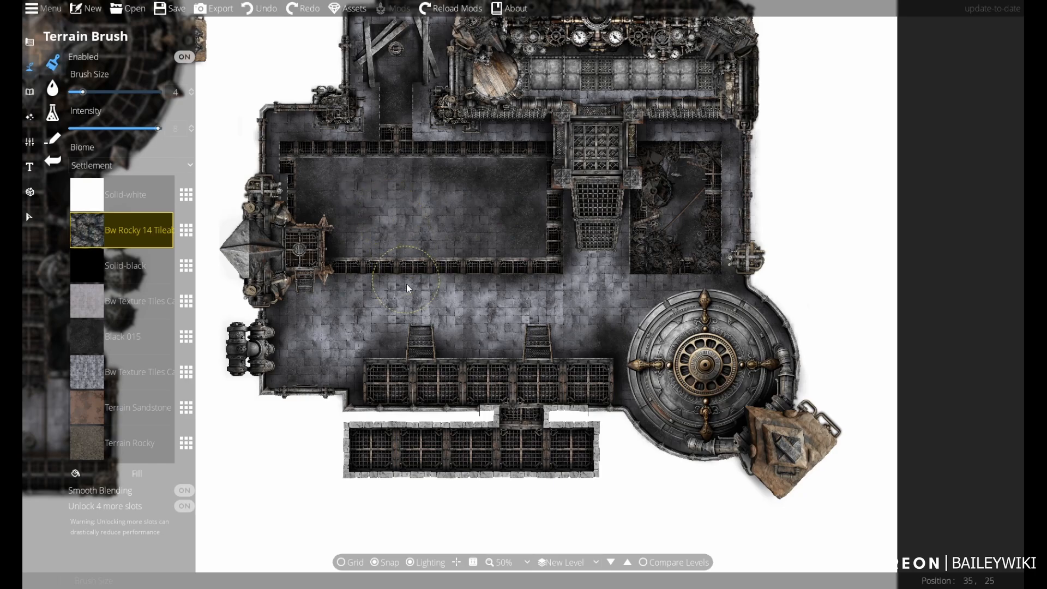
- Cover the large pit and its surrounding grates with a rectangular scattered-rubble pattern on the -100: Below Water layer
{"action": "left_click", "coordinate": [30, 39]}
{"action": "scroll", "coordinate": [134, 406], "scroll_direction": "up", "scroll_amount": 2}
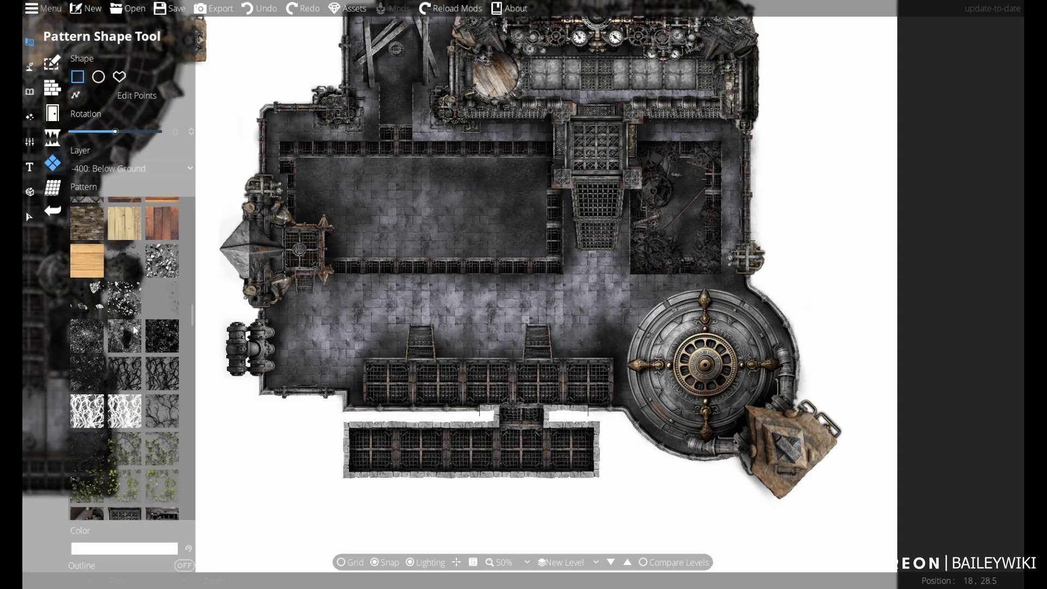
{"action": "left_click", "coordinate": [164, 298]}
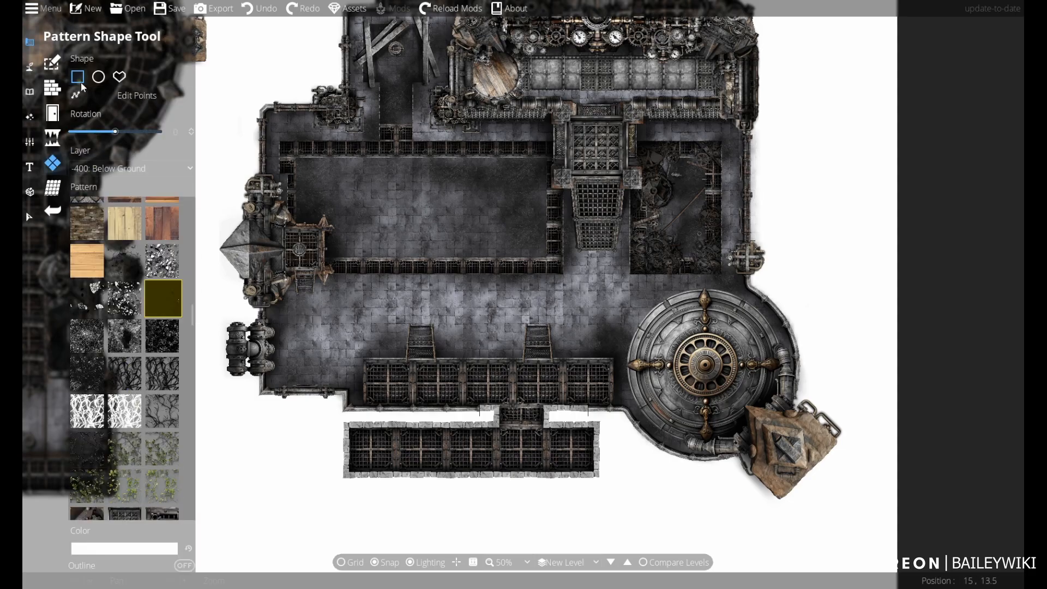
{"action": "scroll", "coordinate": [299, 162], "scroll_direction": "up", "scroll_amount": 5}
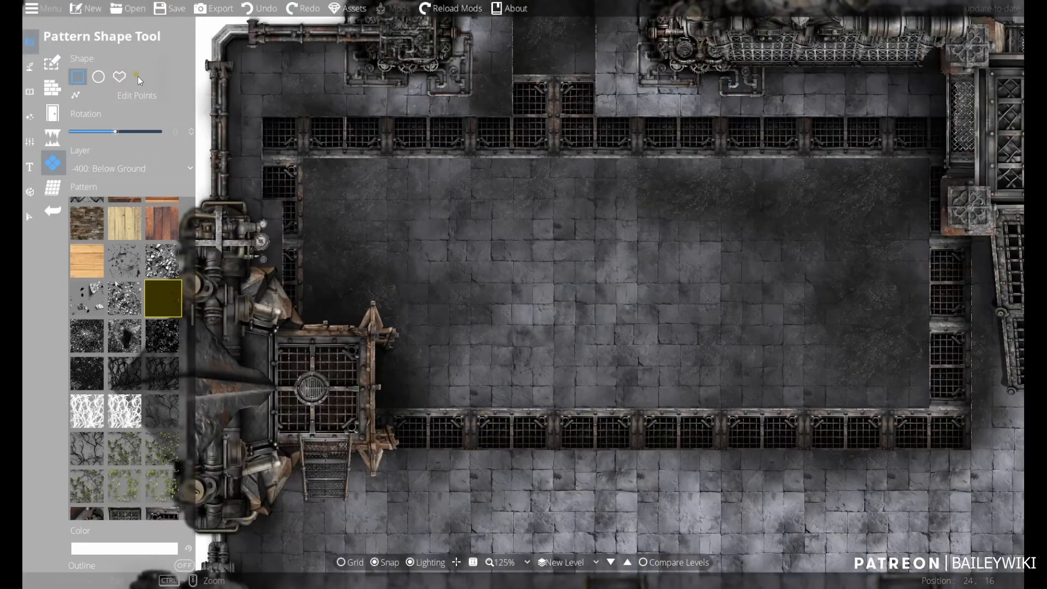
{"action": "left_click", "coordinate": [131, 168]}
{"action": "left_click", "coordinate": [112, 247]}
{"action": "left_click_drag", "start_coordinate": [262, 116], "coordinate": [978, 457]}
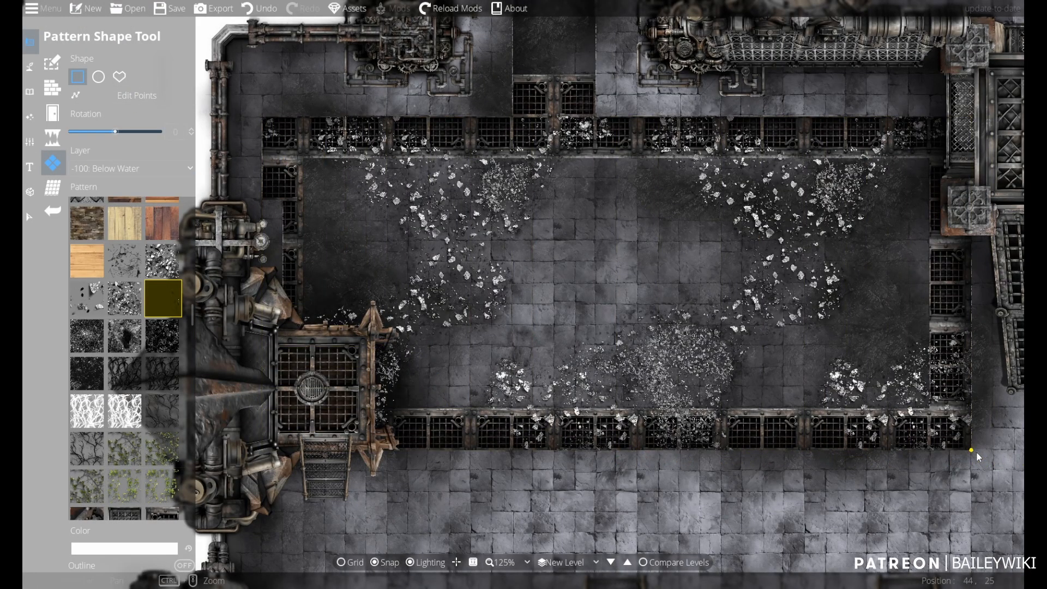
- Tint the rubble pattern grey with RGB 157, 157, 157 and reduce its alpha to 159
{"action": "left_click", "coordinate": [31, 217]}
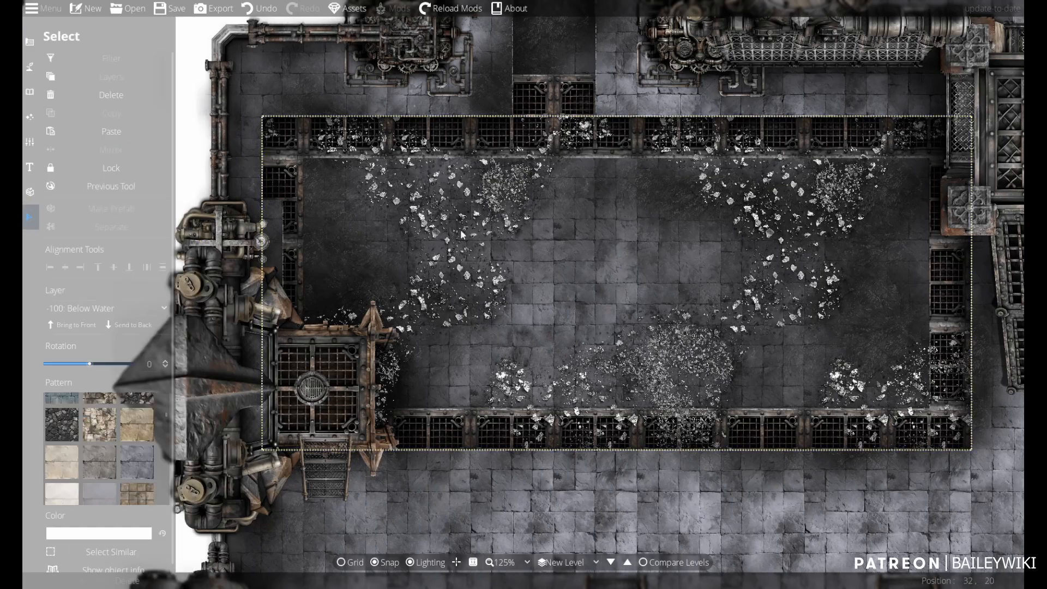
{"action": "left_click", "coordinate": [129, 536]}
{"action": "left_click_drag", "start_coordinate": [40, 315], "coordinate": [24, 329]}
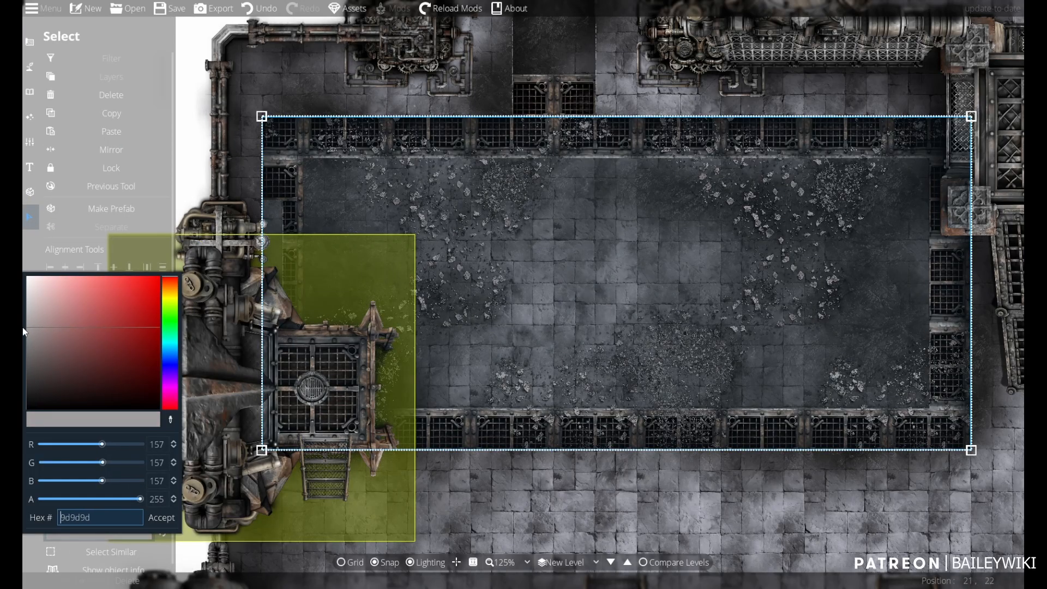
{"action": "left_click_drag", "start_coordinate": [141, 499], "coordinate": [100, 500]}
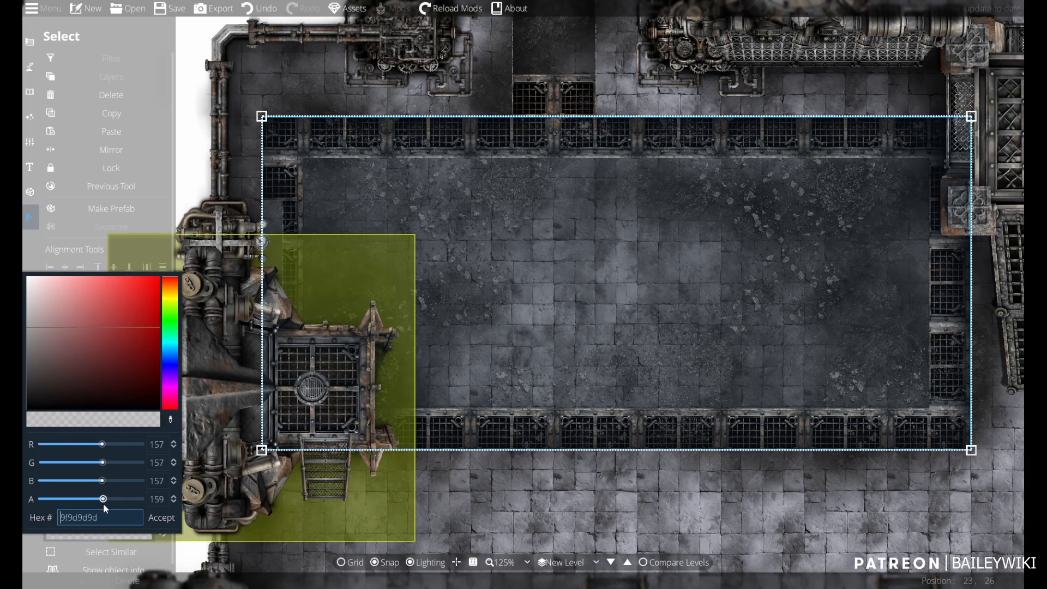
{"action": "left_click", "coordinate": [150, 521]}
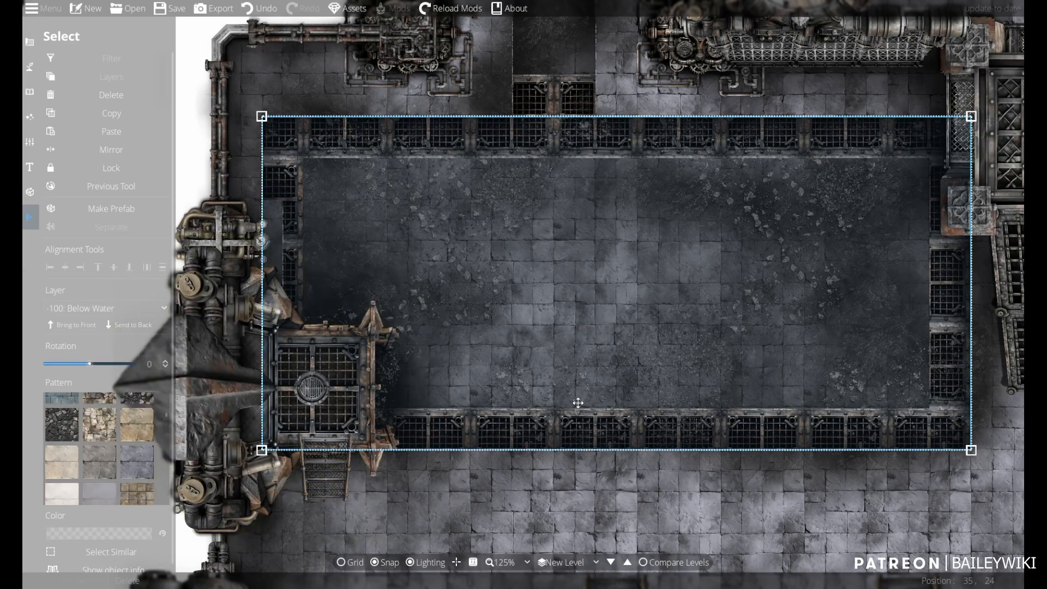
{"action": "key", "text": "Escape"}
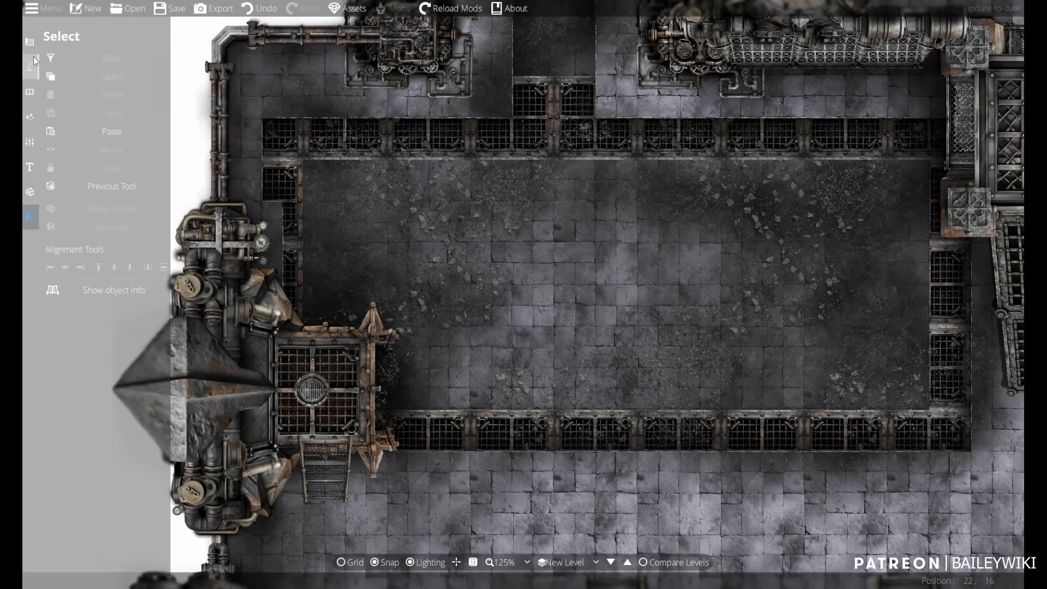
- Reshape the rubble pattern's outline so it covers only the western part of the large pit, with an irregular diagonal eastern edge
{"action": "left_click", "coordinate": [30, 48]}
{"action": "left_click", "coordinate": [133, 96]}
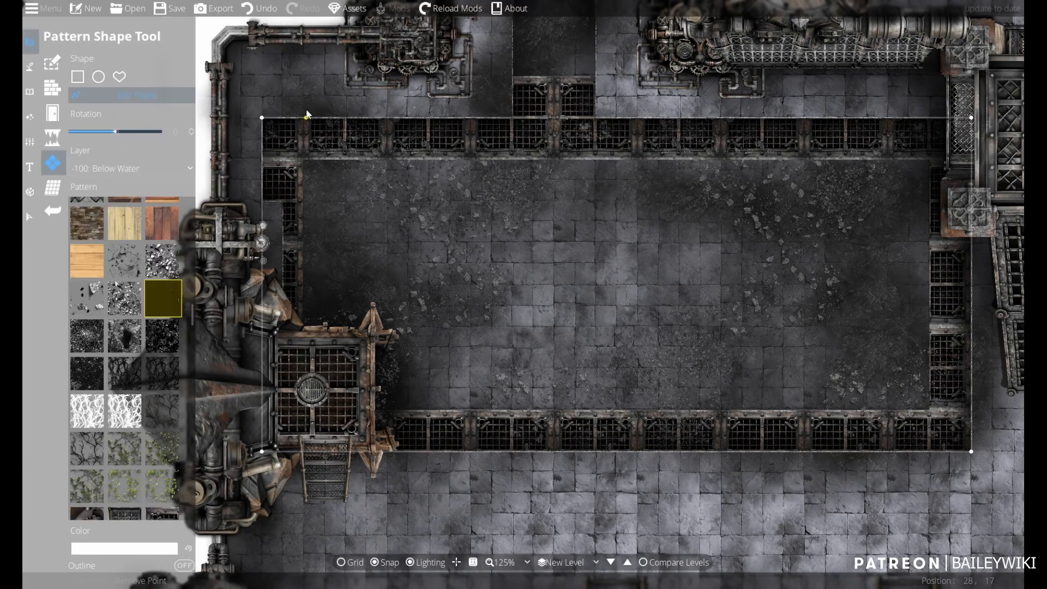
{"action": "left_click_drag", "start_coordinate": [972, 117], "coordinate": [618, 119]}
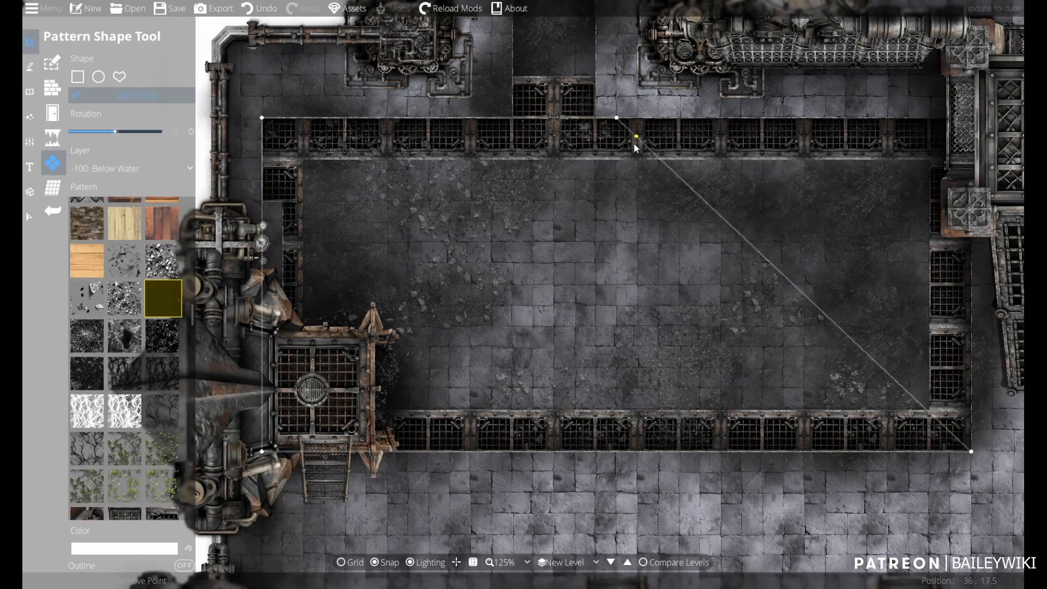
{"action": "left_click", "coordinate": [581, 248]}
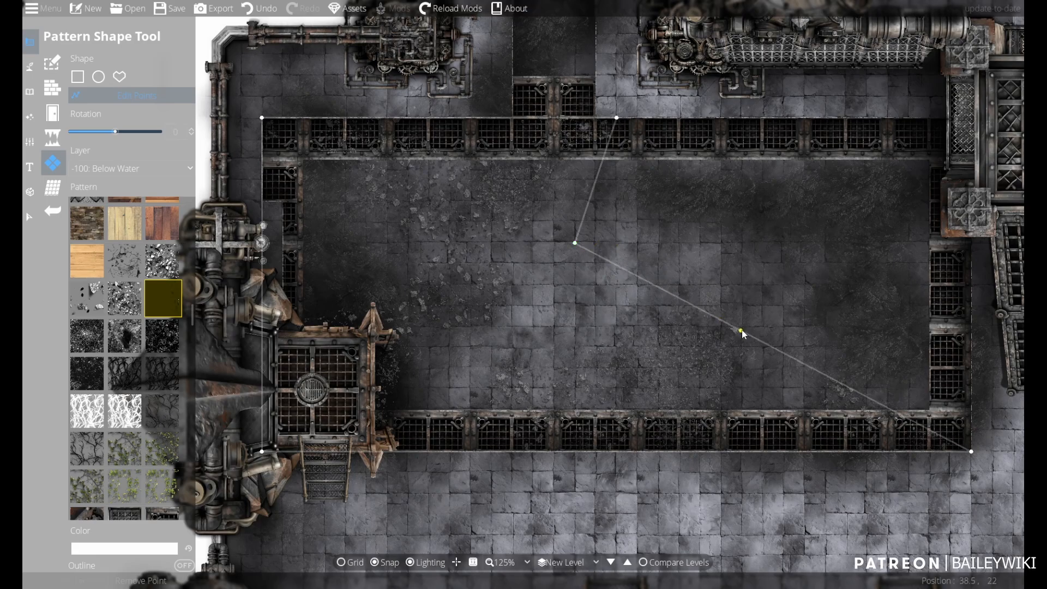
{"action": "left_click", "coordinate": [489, 358]}
{"action": "left_click", "coordinate": [416, 438]}
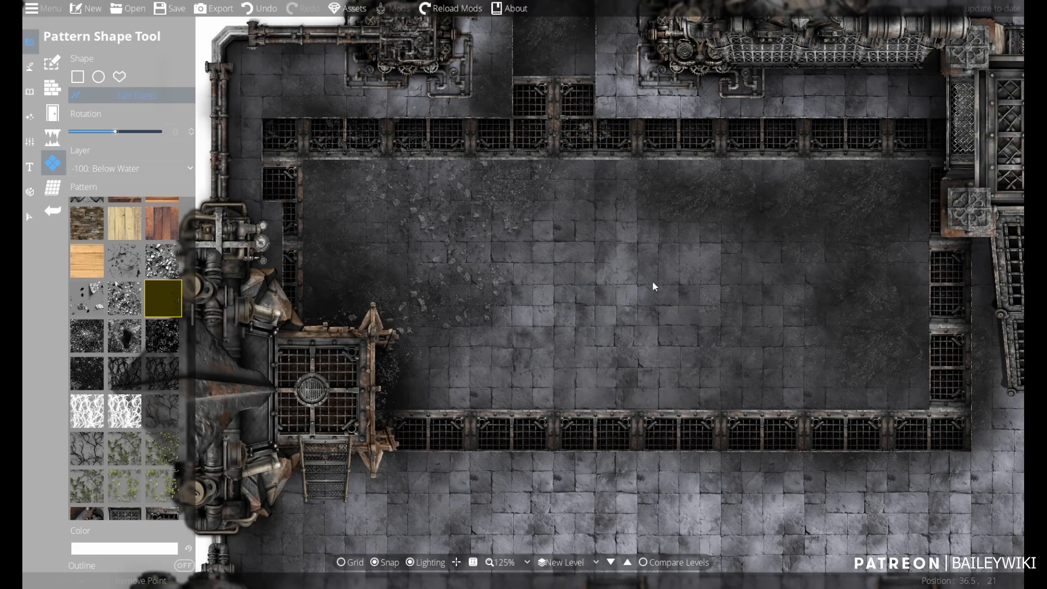
- Extend the rubble pattern's outline north through the grated corridor and around the plank-covered sunken floor
{"action": "scroll", "coordinate": [652, 281], "scroll_direction": "up", "scroll_amount": 3}
{"action": "scroll", "coordinate": [725, 374], "scroll_direction": "down", "scroll_amount": 3}
{"action": "scroll", "coordinate": [705, 375], "scroll_direction": "up", "scroll_amount": 3}
{"action": "scroll", "coordinate": [642, 405], "scroll_direction": "down", "scroll_amount": 3}
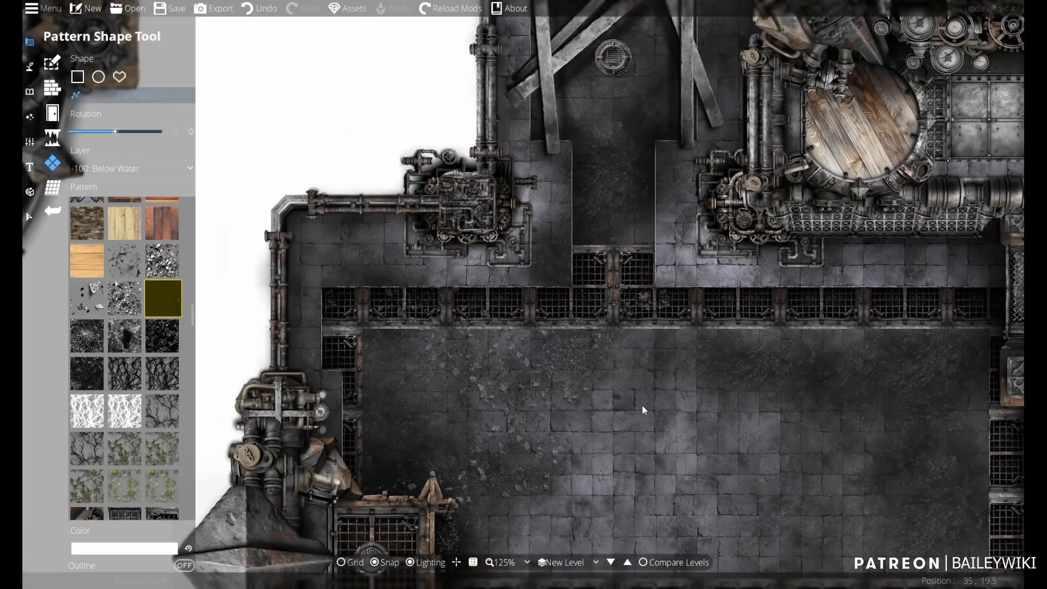
{"action": "left_click_drag", "start_coordinate": [642, 405], "coordinate": [600, 475]}
{"action": "left_click", "coordinate": [530, 358]}
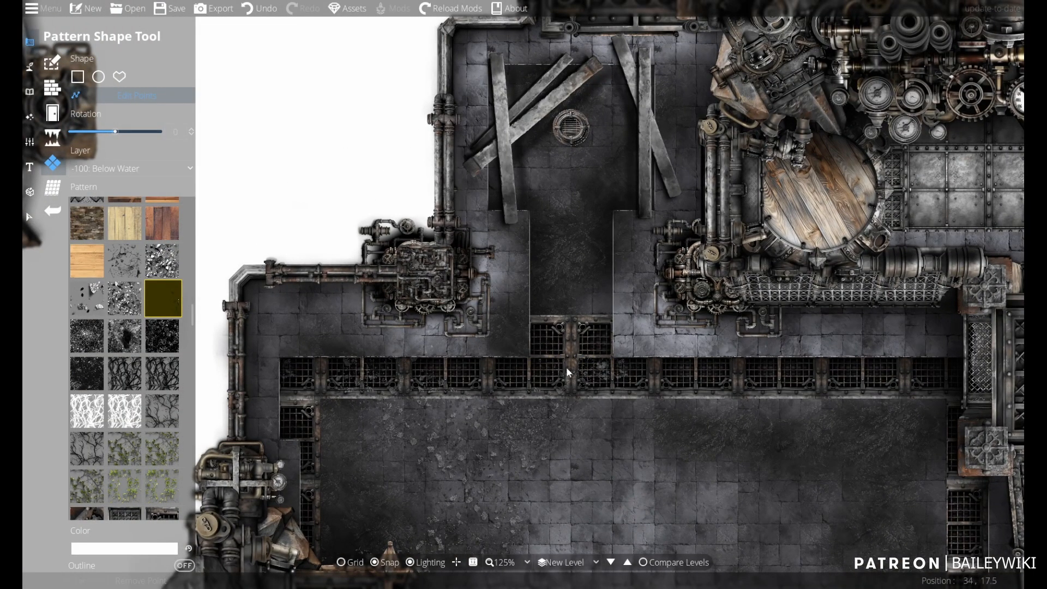
{"action": "left_click_drag", "start_coordinate": [571, 358], "coordinate": [570, 305]}
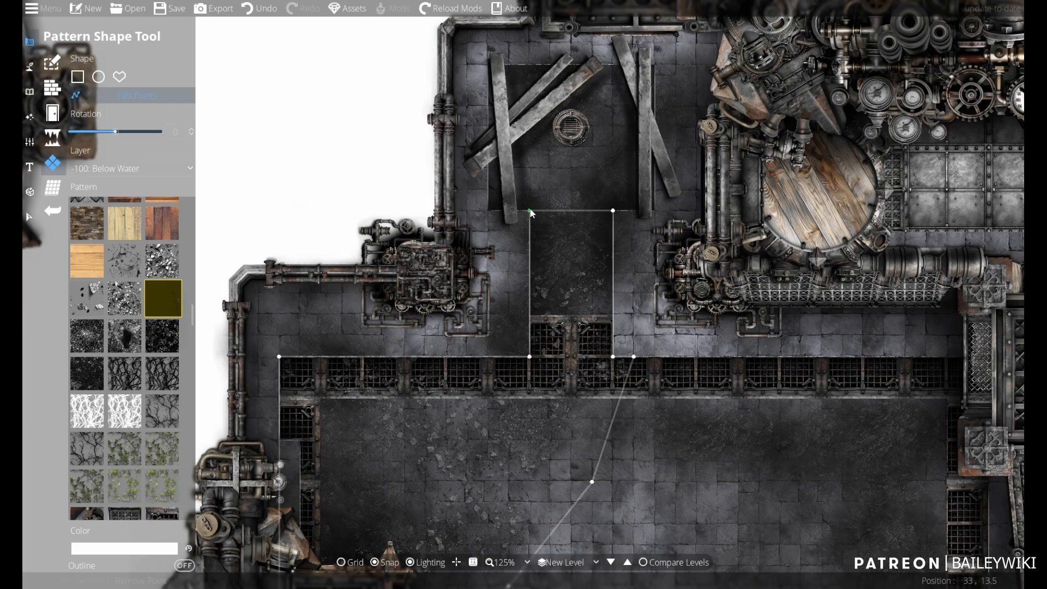
{"action": "scroll", "coordinate": [587, 260], "scroll_direction": "up", "scroll_amount": 3}
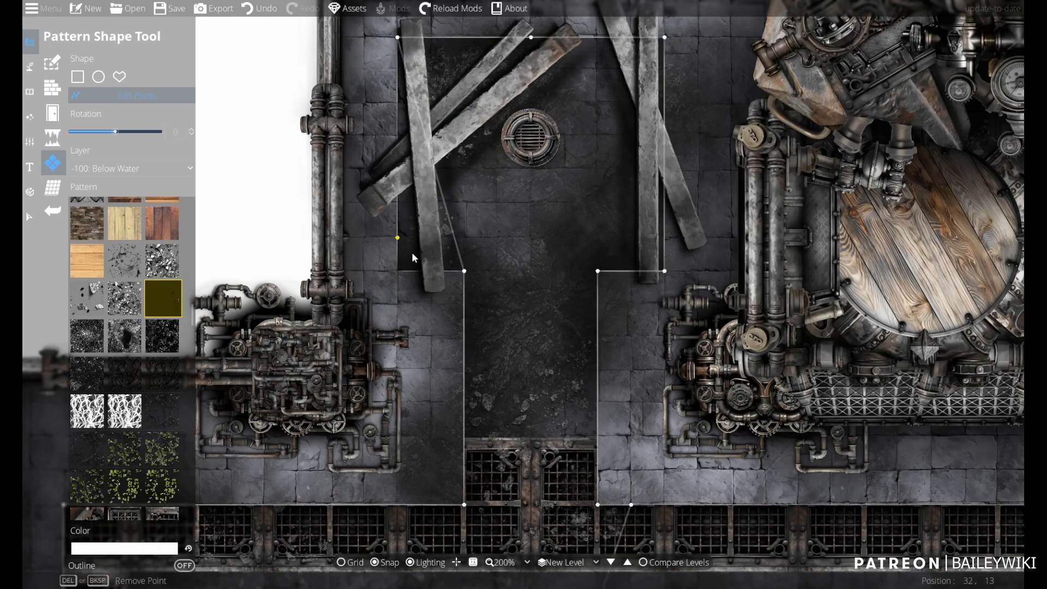
{"action": "scroll", "coordinate": [644, 405], "scroll_direction": "down", "scroll_amount": 3}
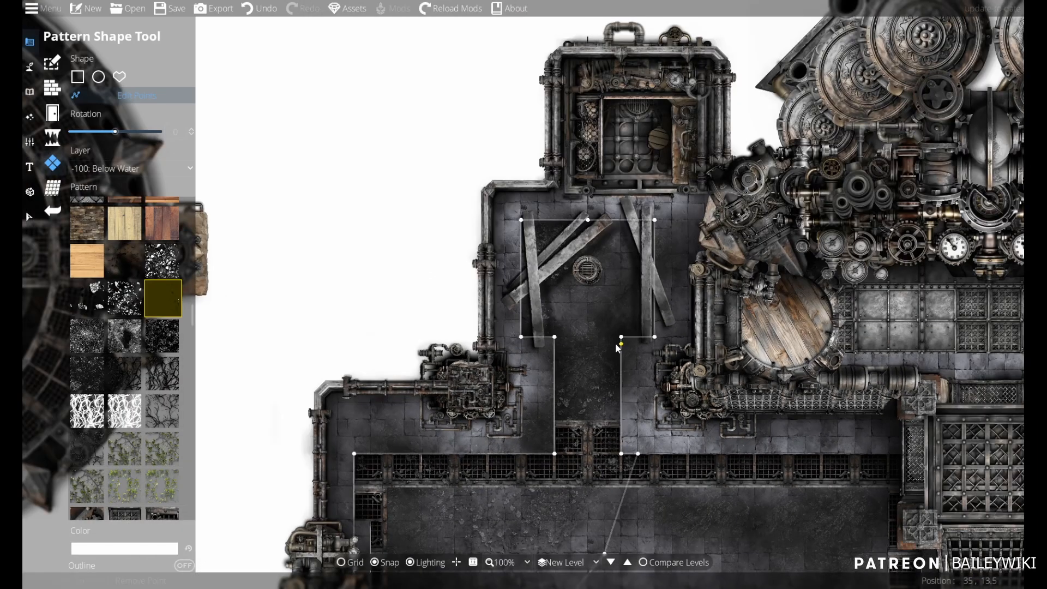
{"action": "scroll", "coordinate": [617, 346], "scroll_direction": "up", "scroll_amount": 2}
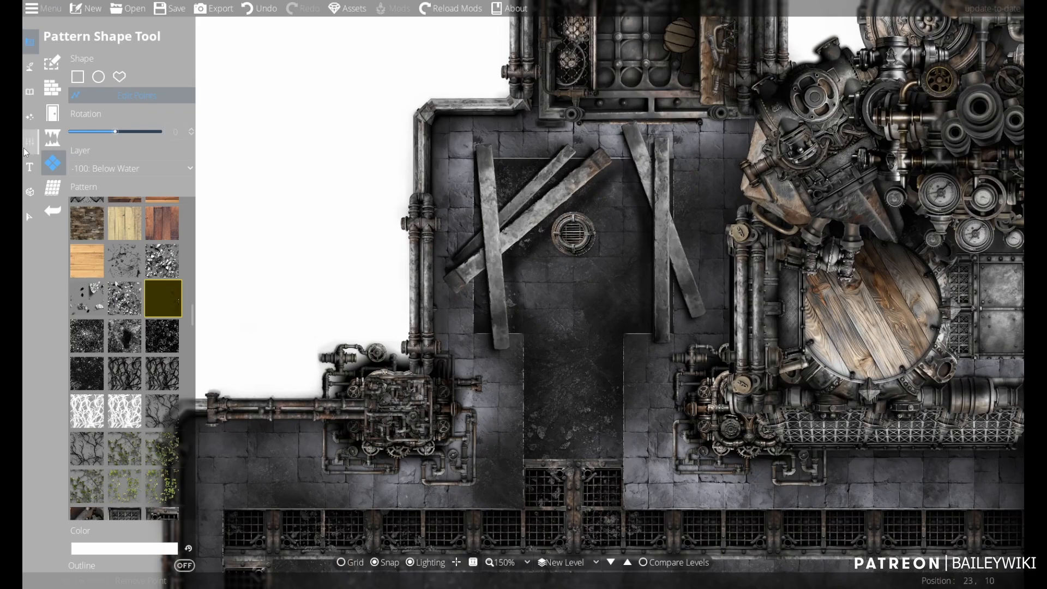
- Choose the CharMarkColorable-8 object from the used assets and give it a dark grey custom colour
{"action": "left_click", "coordinate": [30, 91]}
{"action": "left_click", "coordinate": [60, 64]}
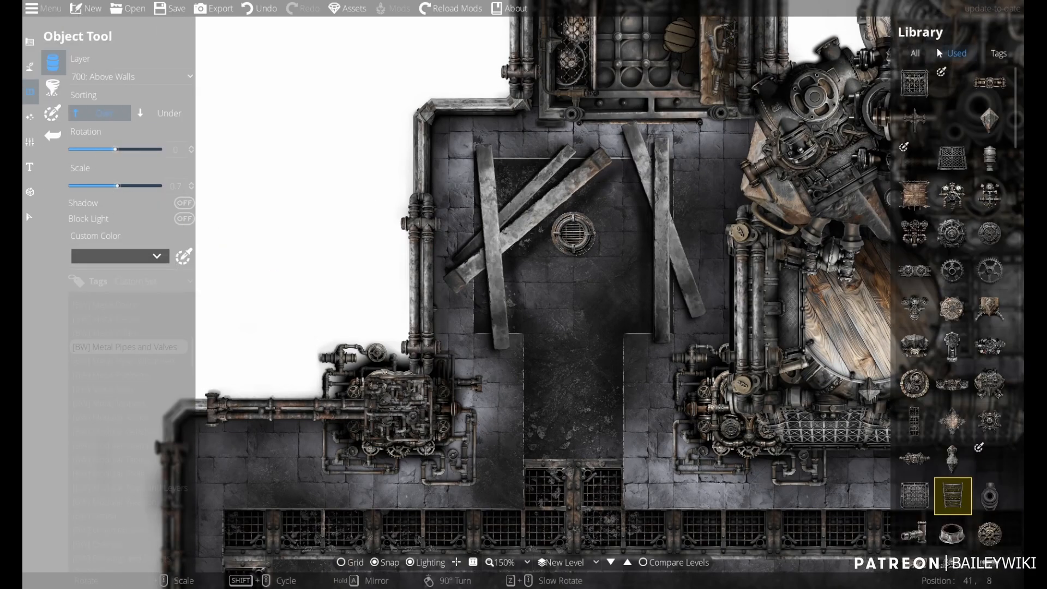
{"action": "left_click", "coordinate": [153, 259]}
{"action": "left_click", "coordinate": [116, 352]}
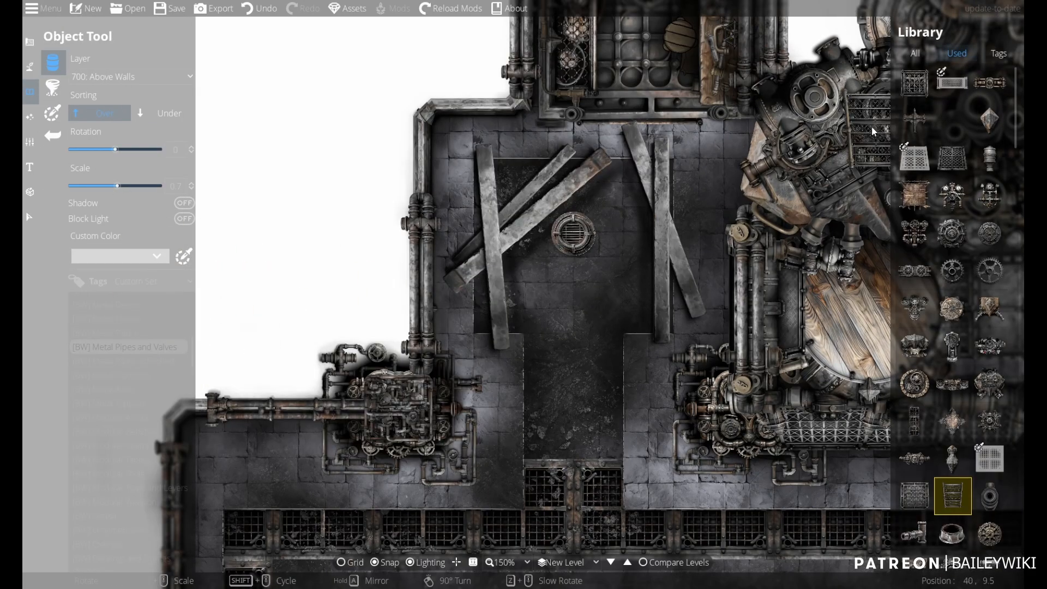
{"action": "scroll", "coordinate": [969, 156], "scroll_direction": "down", "scroll_amount": 5}
{"action": "scroll", "coordinate": [969, 156], "scroll_direction": "down", "scroll_amount": 5}
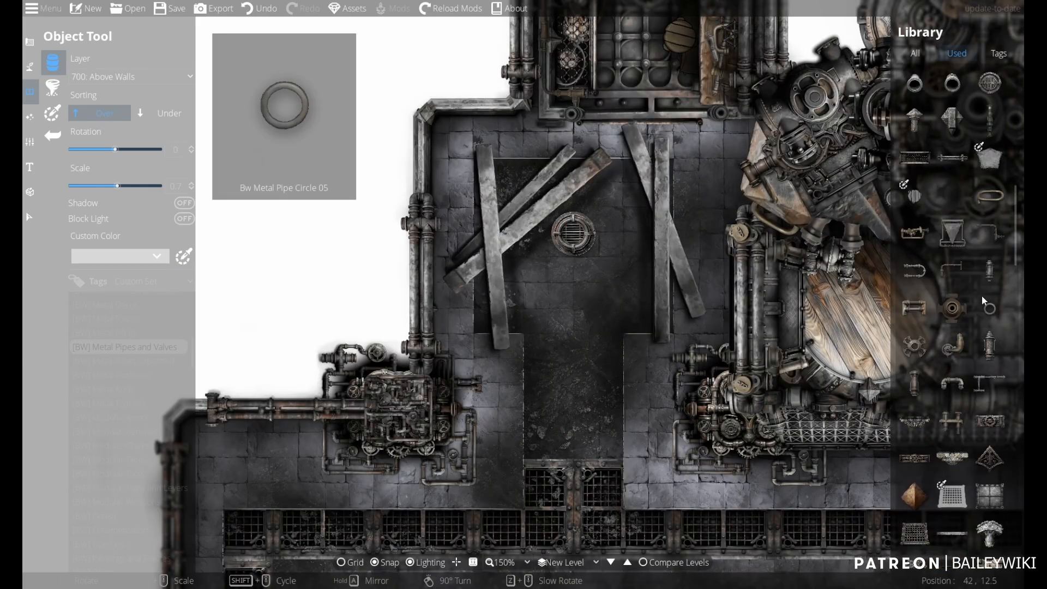
{"action": "scroll", "coordinate": [993, 322], "scroll_direction": "down", "scroll_amount": 10}
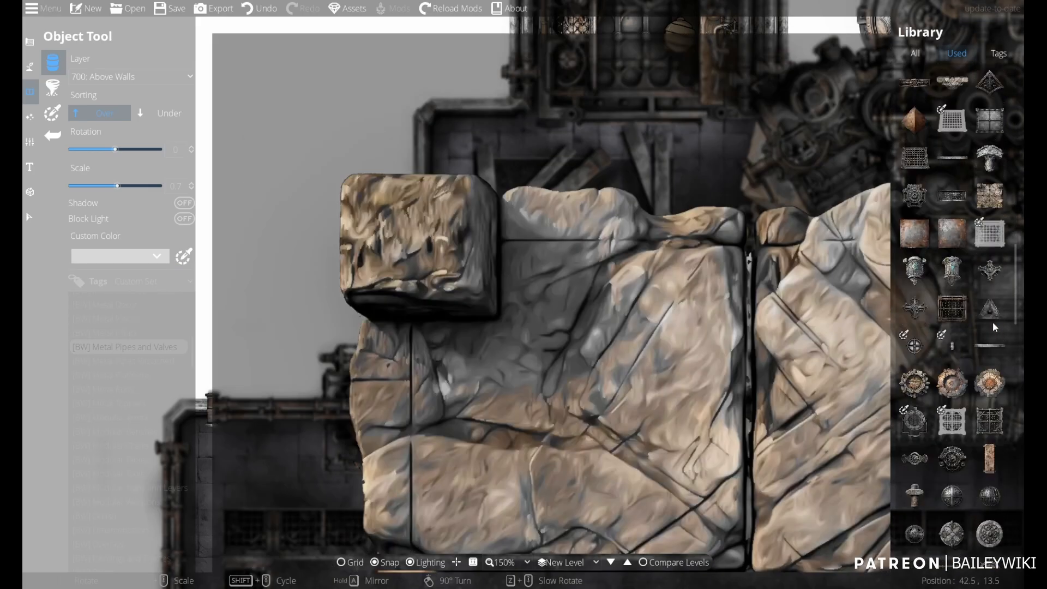
{"action": "scroll", "coordinate": [993, 322], "scroll_direction": "down", "scroll_amount": 10}
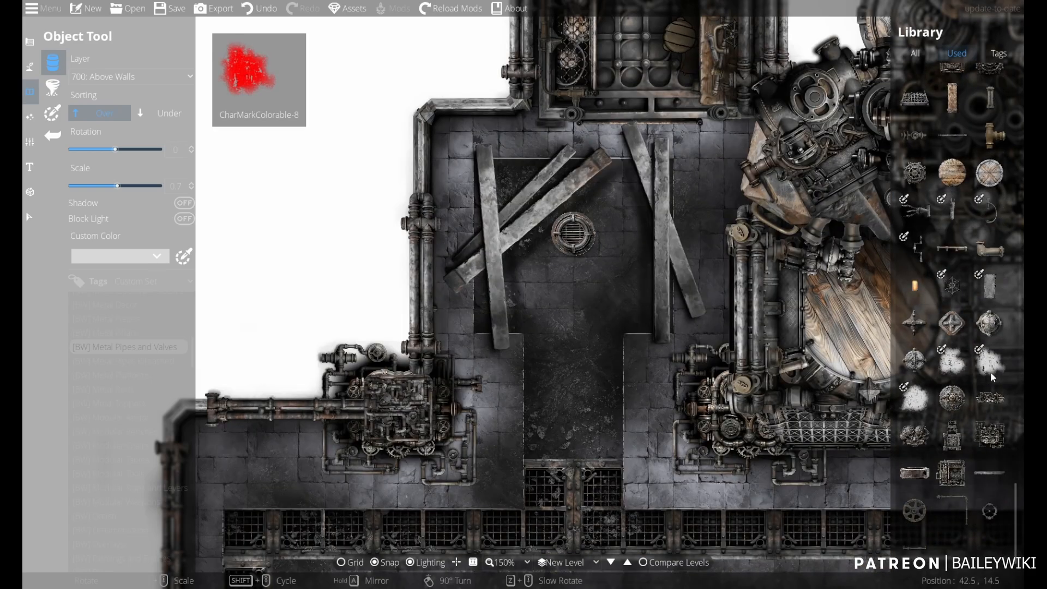
{"action": "left_click", "coordinate": [991, 371]}
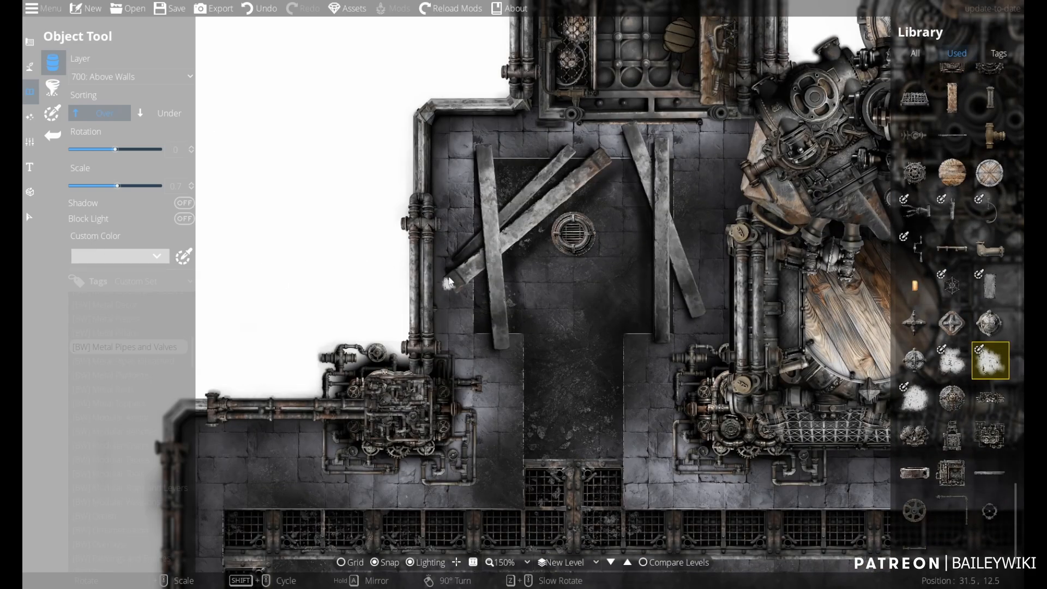
{"action": "left_click", "coordinate": [139, 258]}
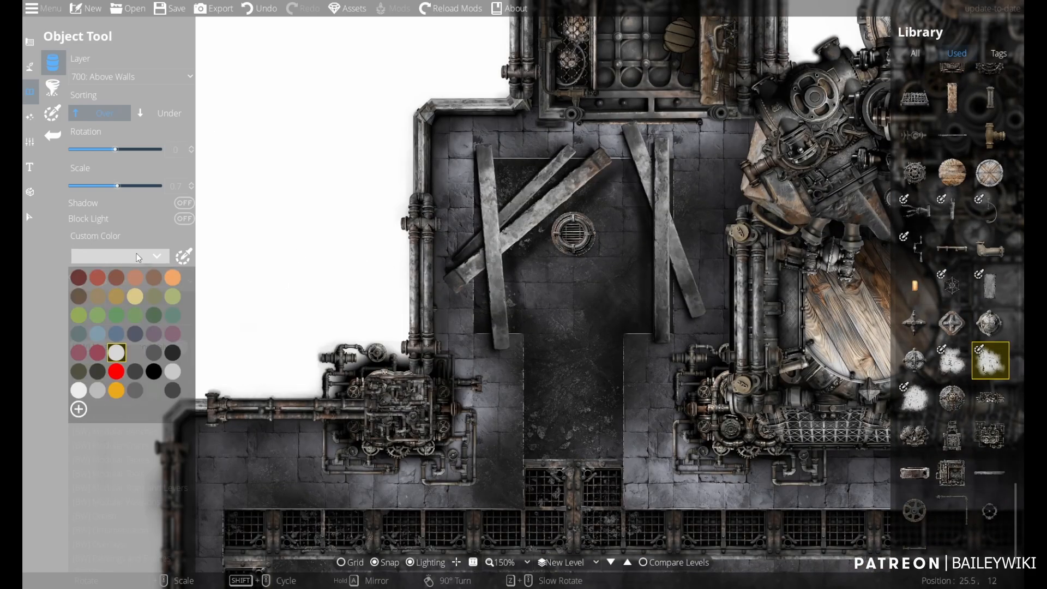
{"action": "left_click", "coordinate": [136, 374]}
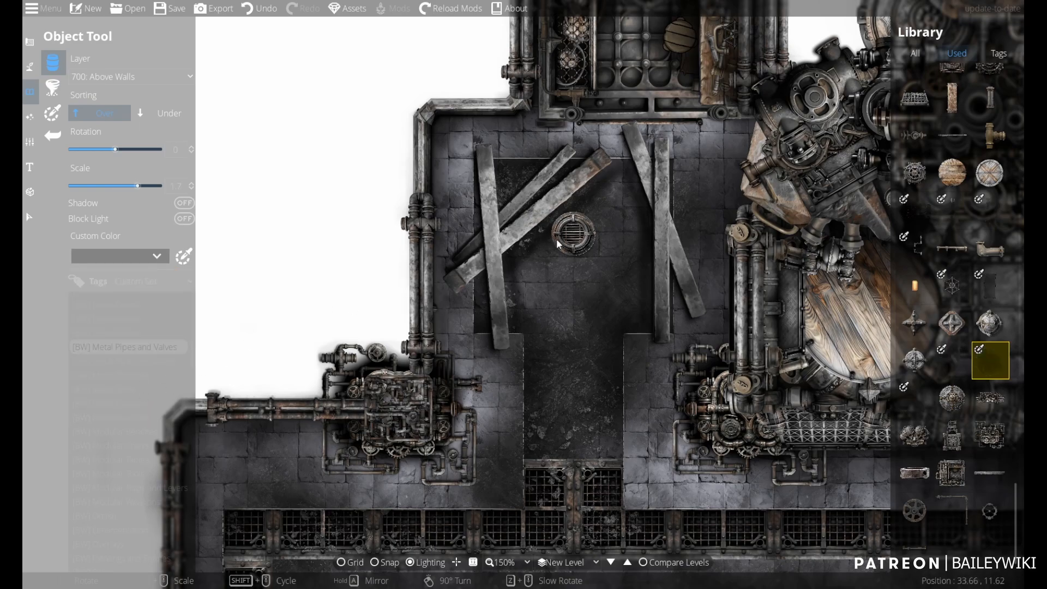
- Stamp dark char marks at varied rotations and scales over the plank-covered sunken floor on the -100: Below Water layer
{"action": "left_click", "coordinate": [131, 76]}
{"action": "left_click", "coordinate": [116, 154]}
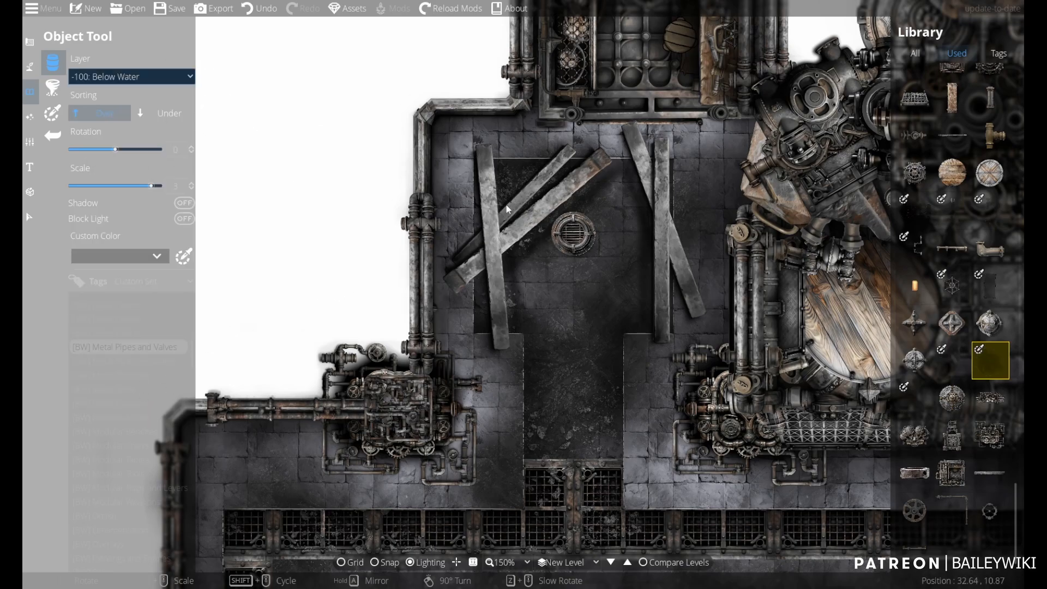
{"action": "right_click", "coordinate": [590, 255]}
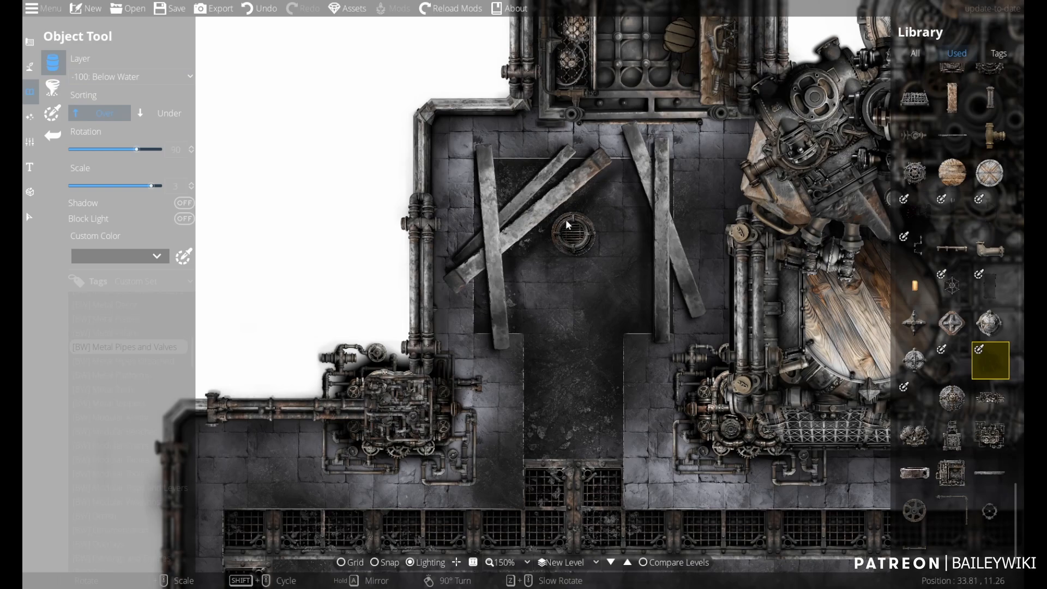
{"action": "scroll", "coordinate": [611, 225], "scroll_direction": "up", "scroll_amount": 2}
{"action": "scroll", "coordinate": [686, 340], "scroll_direction": "down", "scroll_amount": 1}
{"action": "right_click", "coordinate": [686, 339]}
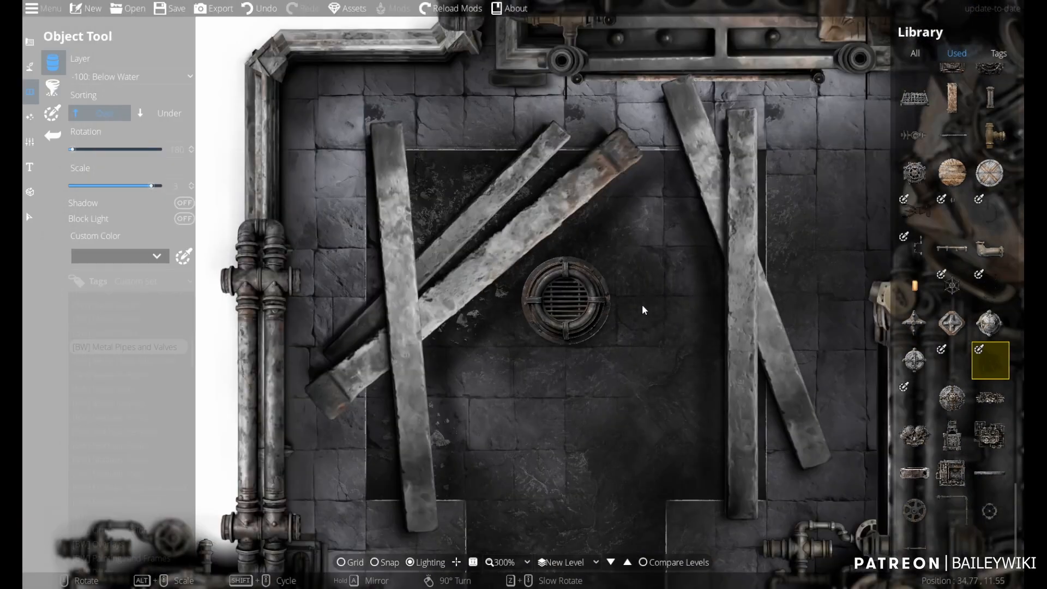
{"action": "scroll", "coordinate": [691, 374], "scroll_direction": "down", "scroll_amount": 1}
{"action": "scroll", "coordinate": [650, 357], "scroll_direction": "up", "scroll_amount": 2}
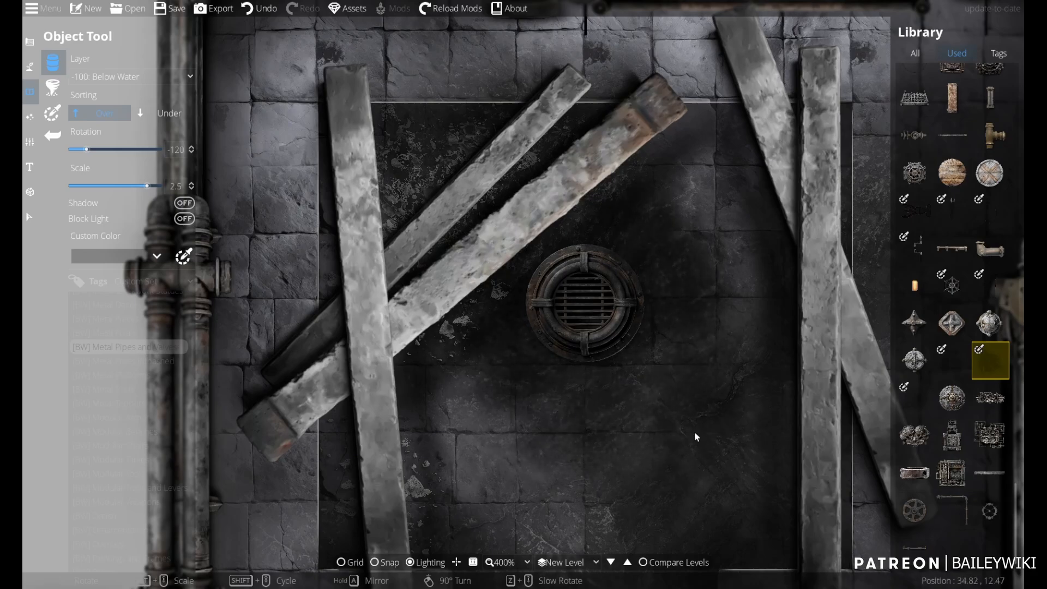
{"action": "scroll", "coordinate": [674, 443], "scroll_direction": "up", "scroll_amount": 1}
{"action": "scroll", "coordinate": [674, 444], "scroll_direction": "down", "scroll_amount": 3}
- Add more dark char marks across the large pit and the scrap-filled pit, enlarging the mark to scale 4
{"action": "left_click_drag", "start_coordinate": [674, 491], "coordinate": [610, 262]}
{"action": "scroll", "coordinate": [752, 364], "scroll_direction": "down", "scroll_amount": 3}
{"action": "left_click_drag", "start_coordinate": [752, 364], "coordinate": [649, 32]}
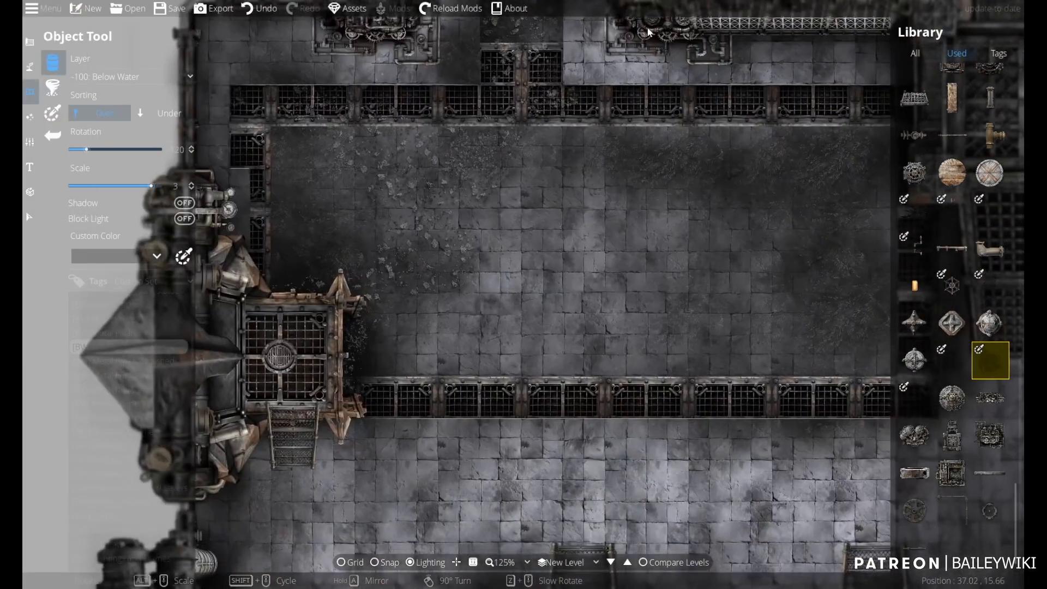
{"action": "left_click_drag", "start_coordinate": [684, 134], "coordinate": [552, 314]}
{"action": "scroll", "coordinate": [551, 314], "scroll_direction": "down", "scroll_amount": 2}
{"action": "left_click_drag", "start_coordinate": [829, 380], "coordinate": [578, 341]}
{"action": "scroll", "coordinate": [578, 341], "scroll_direction": "up", "scroll_amount": 10}
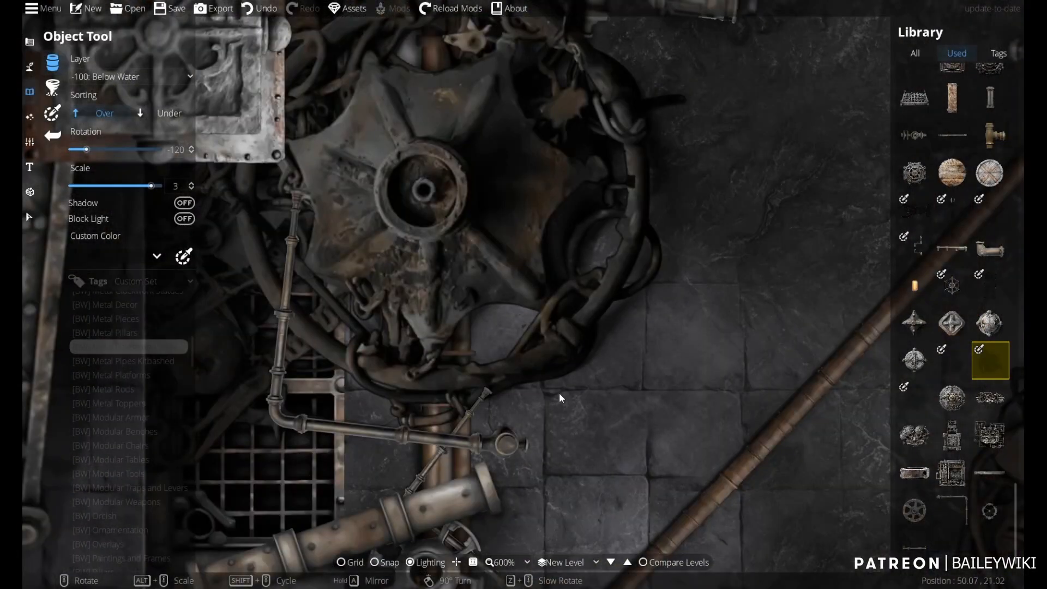
{"action": "scroll", "coordinate": [433, 489], "scroll_direction": "down", "scroll_amount": 8}
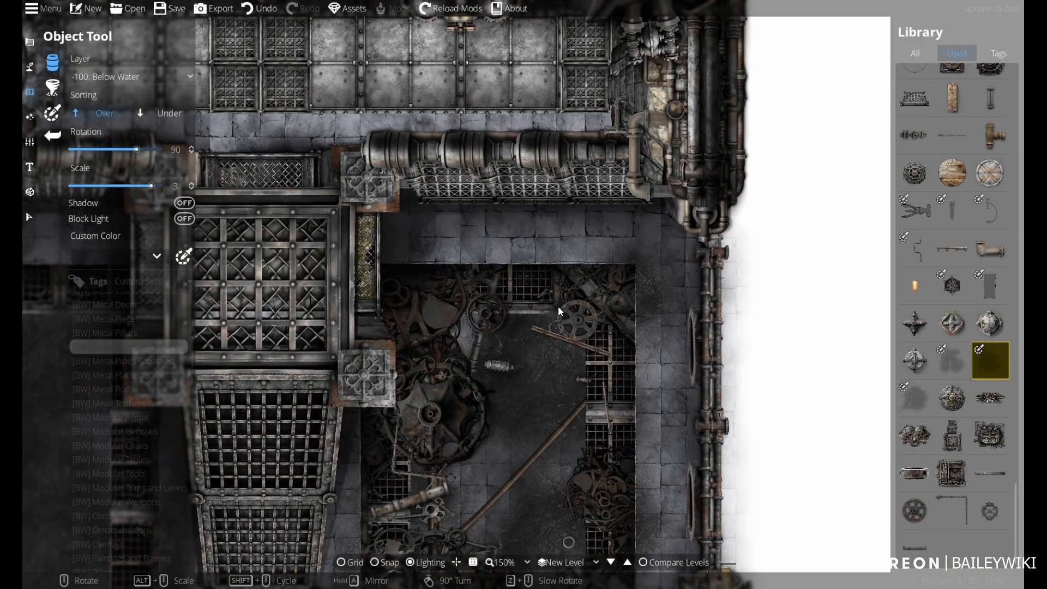
{"action": "left_click_drag", "start_coordinate": [572, 569], "coordinate": [607, 399]}
{"action": "scroll", "coordinate": [607, 399], "scroll_direction": "up", "scroll_amount": 1}
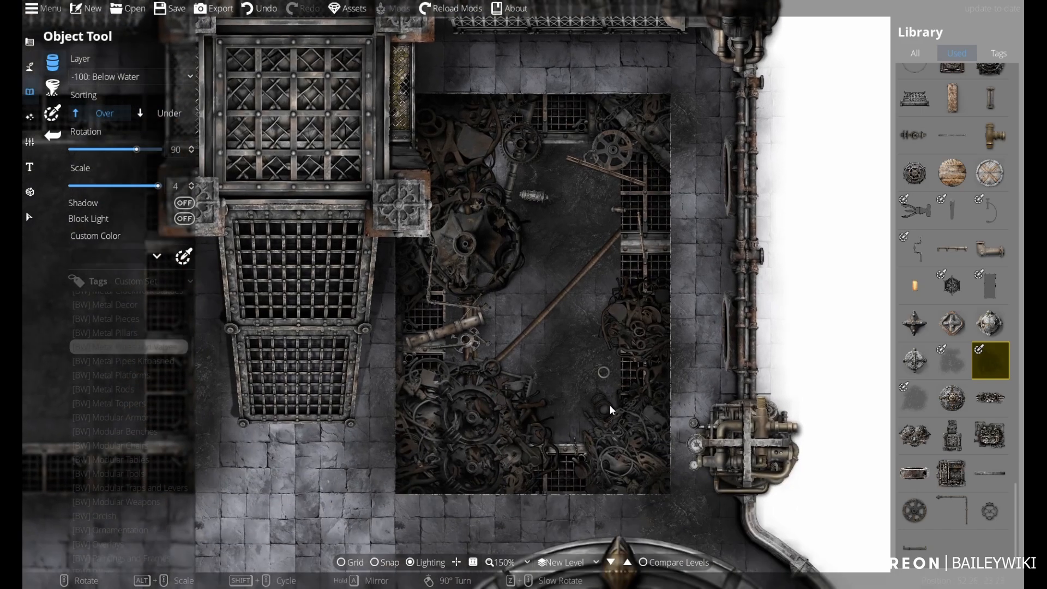
- Switch object placement to the -400: Below Ground layer with sorting set to Under
{"action": "left_click", "coordinate": [130, 76]}
{"action": "left_click", "coordinate": [109, 103]}
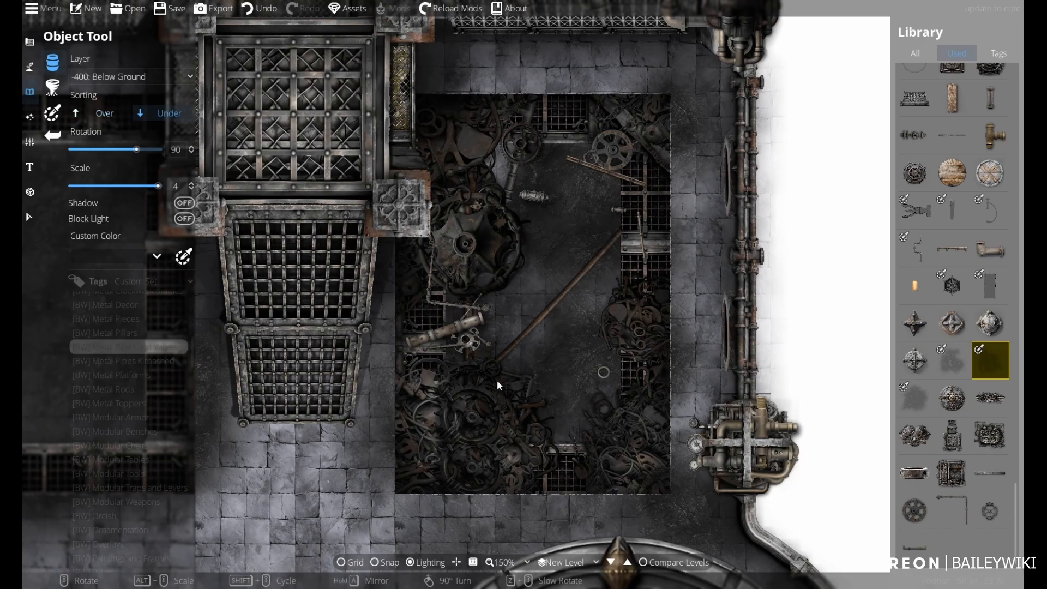
{"action": "scroll", "coordinate": [497, 382], "scroll_direction": "down", "scroll_amount": 3}
{"action": "left_click_drag", "start_coordinate": [282, 88], "coordinate": [427, 283]}
{"action": "scroll", "coordinate": [427, 283], "scroll_direction": "up", "scroll_amount": 2}
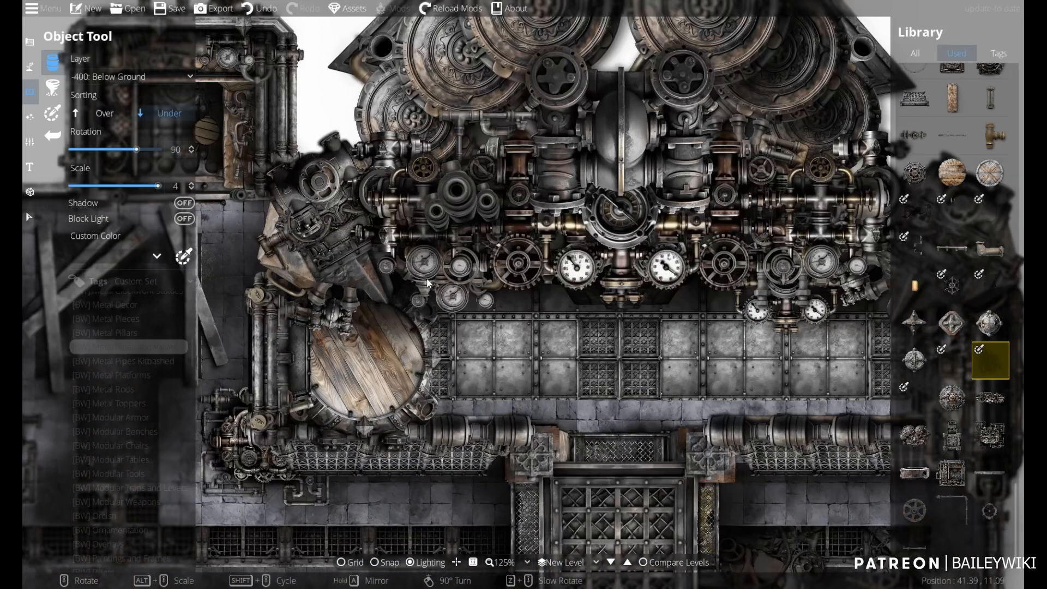
{"action": "scroll", "coordinate": [428, 282], "scroll_direction": "up", "scroll_amount": 1}
{"action": "left_click_drag", "start_coordinate": [535, 322], "coordinate": [465, 300]}
- Choose the upright metal pipe valve object, assign it to 300: User Layer 3 and scale it down
{"action": "scroll", "coordinate": [948, 246], "scroll_direction": "down", "scroll_amount": 5}
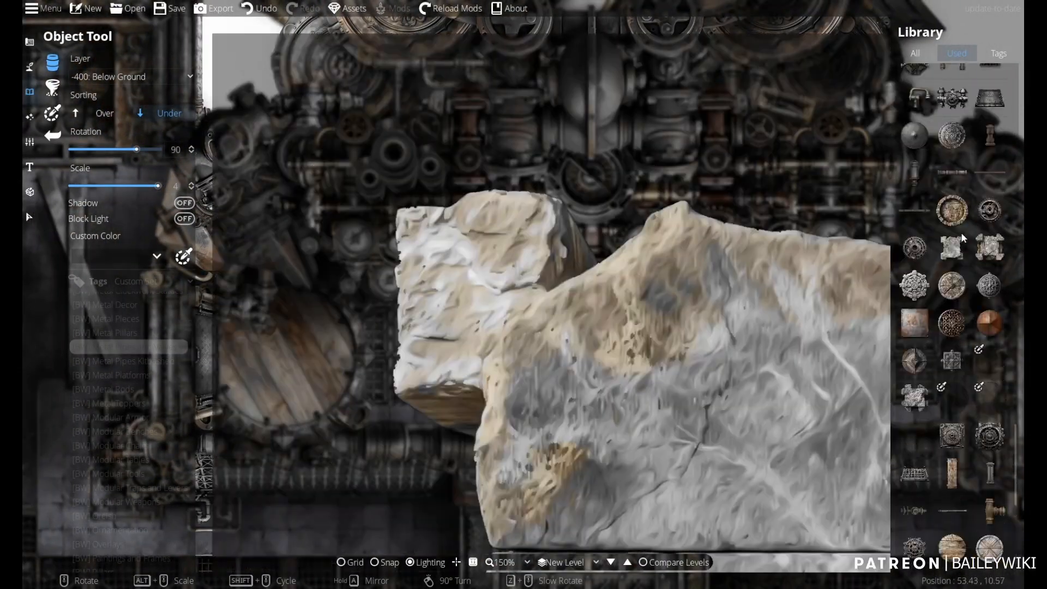
{"action": "scroll", "coordinate": [961, 222], "scroll_direction": "down", "scroll_amount": 5}
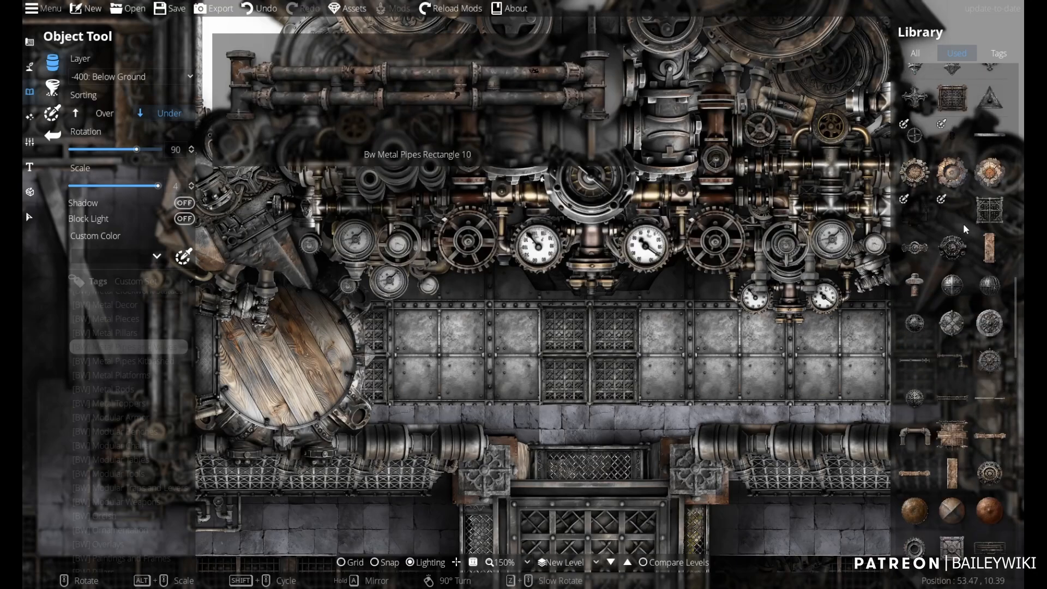
{"action": "scroll", "coordinate": [959, 211], "scroll_direction": "up", "scroll_amount": 5}
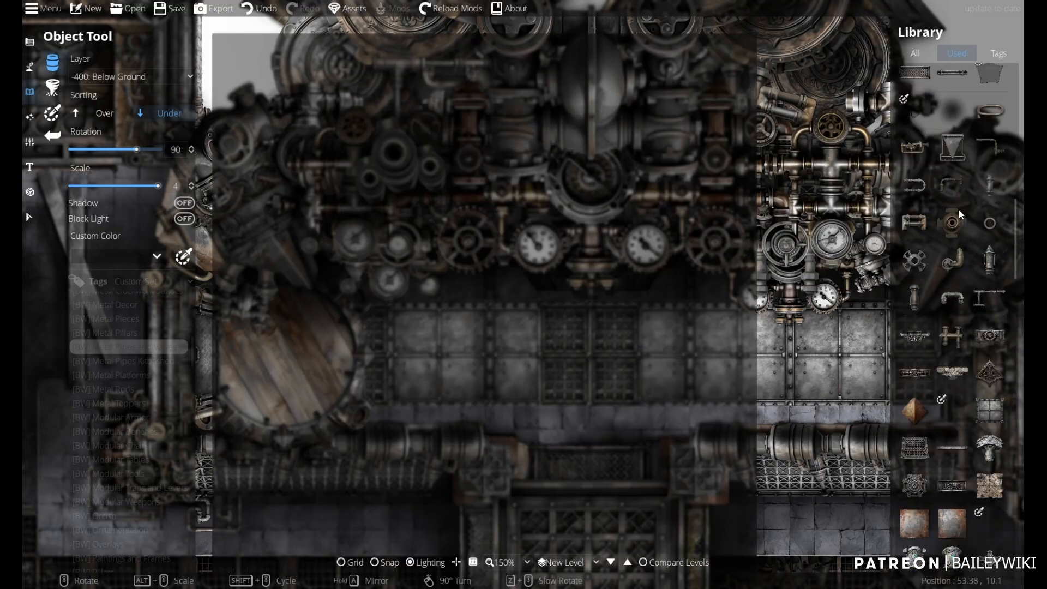
{"action": "left_click", "coordinate": [990, 260]}
{"action": "right_click", "coordinate": [710, 229]}
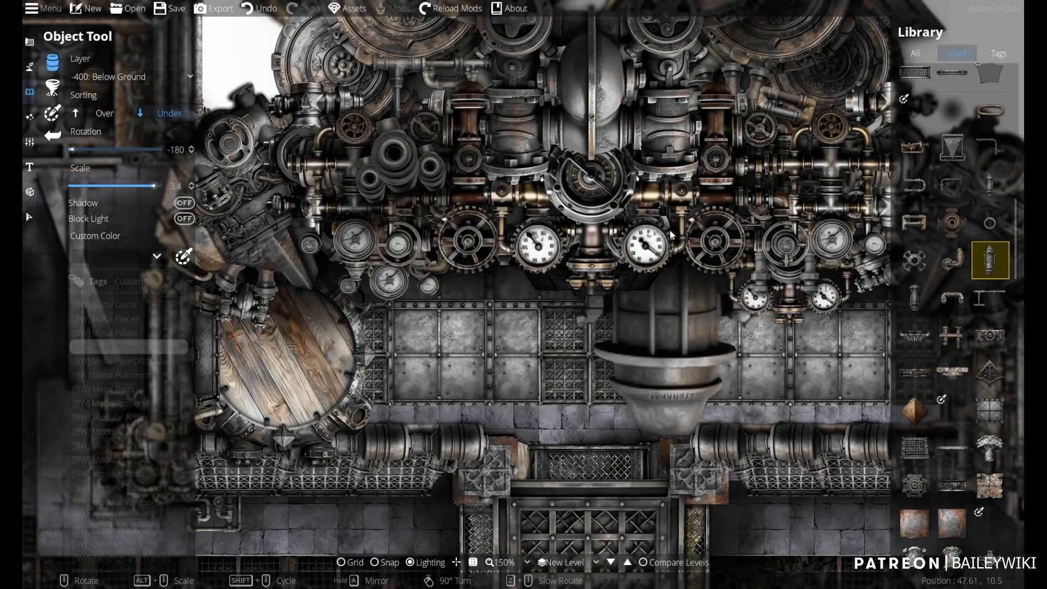
{"action": "scroll", "coordinate": [677, 202], "scroll_direction": "down", "scroll_amount": 15}
{"action": "left_click", "coordinate": [131, 77]}
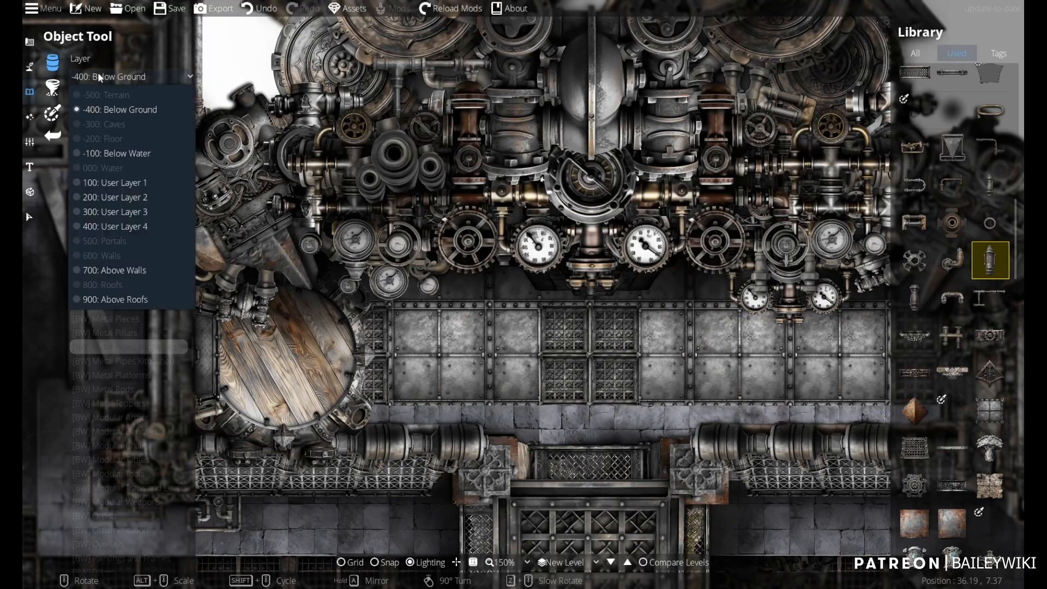
{"action": "left_click", "coordinate": [134, 212]}
{"action": "scroll", "coordinate": [704, 229], "scroll_direction": "down", "scroll_amount": 12}
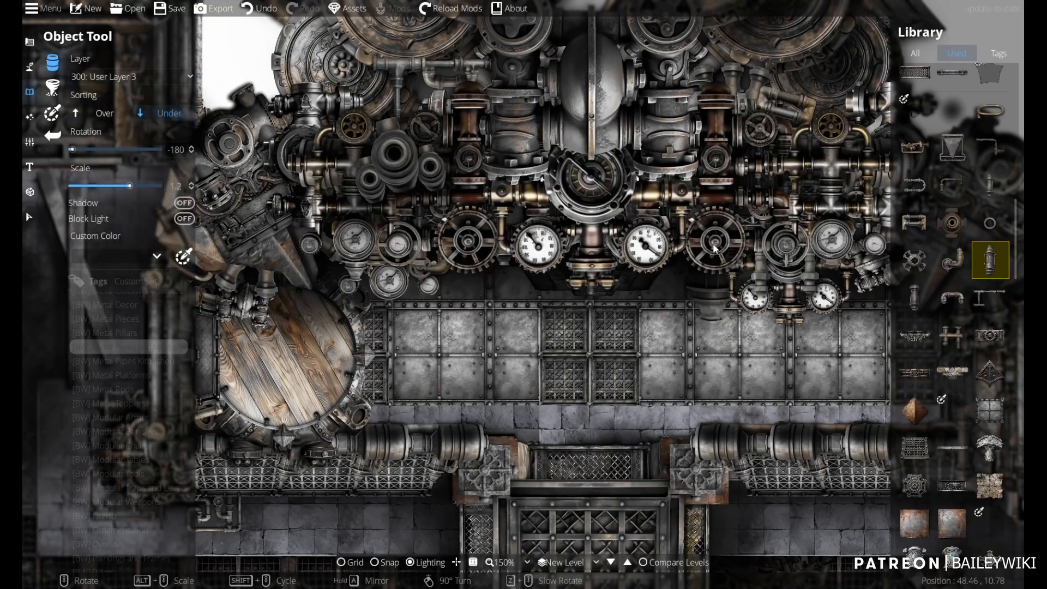
- Tuck small pipe valves at scale 0.6 beneath the large gear wheels along the clock machinery's lower edge
{"action": "scroll", "coordinate": [708, 282], "scroll_direction": "up", "scroll_amount": 2}
{"action": "right_click", "coordinate": [708, 274]}
{"action": "right_click", "coordinate": [708, 271]}
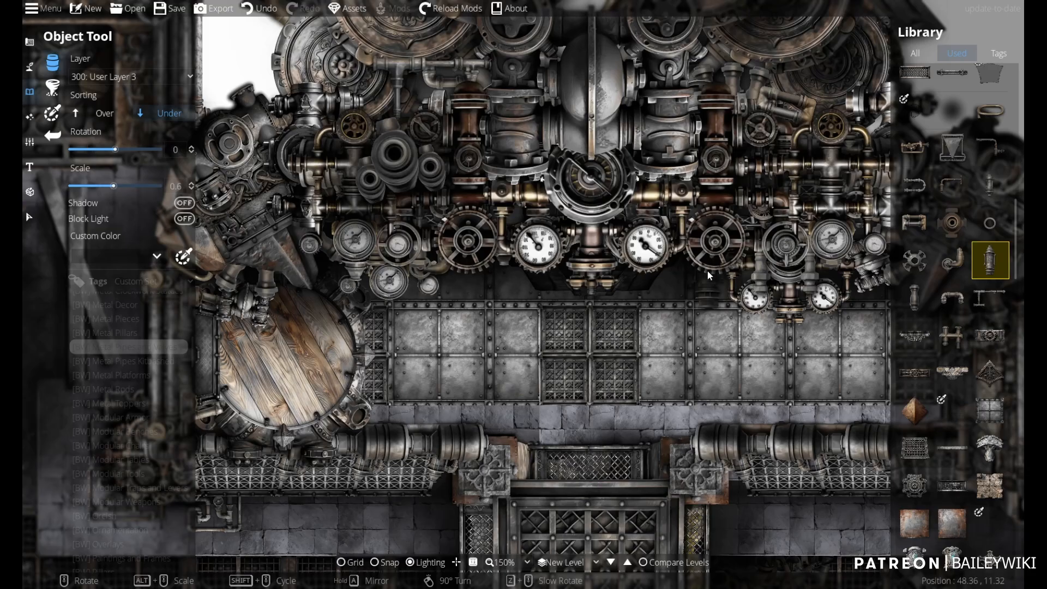
{"action": "left_click", "coordinate": [454, 269]}
{"action": "left_click_drag", "start_coordinate": [585, 324], "coordinate": [400, 175]}
{"action": "right_click", "coordinate": [731, 246]}
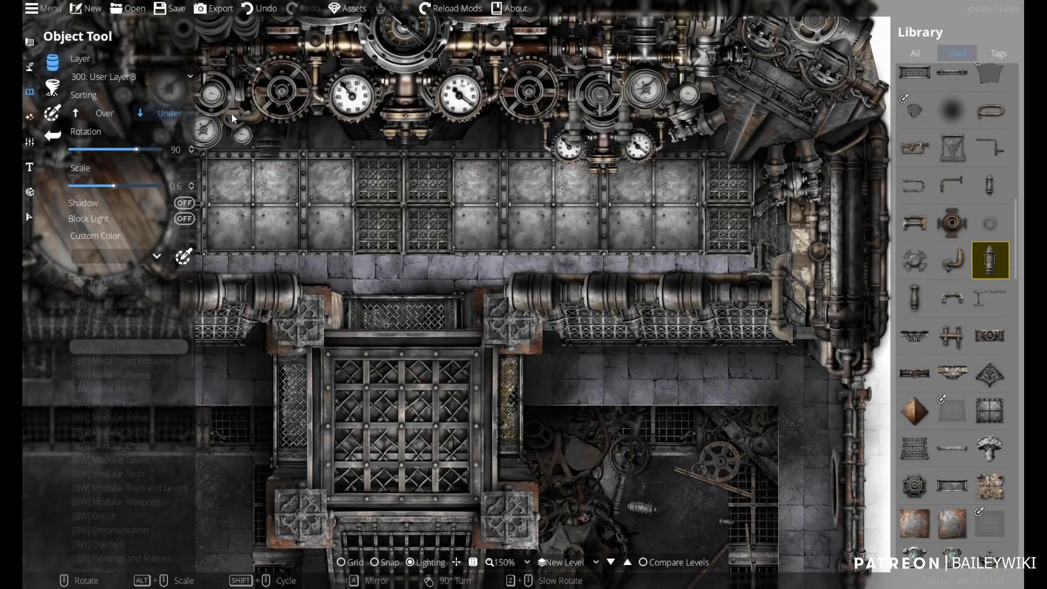
- Select the large round clockwork platform in the map's southeastern alcove and delete it
{"action": "scroll", "coordinate": [756, 131], "scroll_direction": "down", "scroll_amount": 2}
{"action": "scroll", "coordinate": [420, 244], "scroll_direction": "down", "scroll_amount": 3}
{"action": "left_click_drag", "start_coordinate": [361, 472], "coordinate": [488, 230]}
{"action": "left_click", "coordinate": [29, 218]}
{"action": "left_click", "coordinate": [675, 388]}
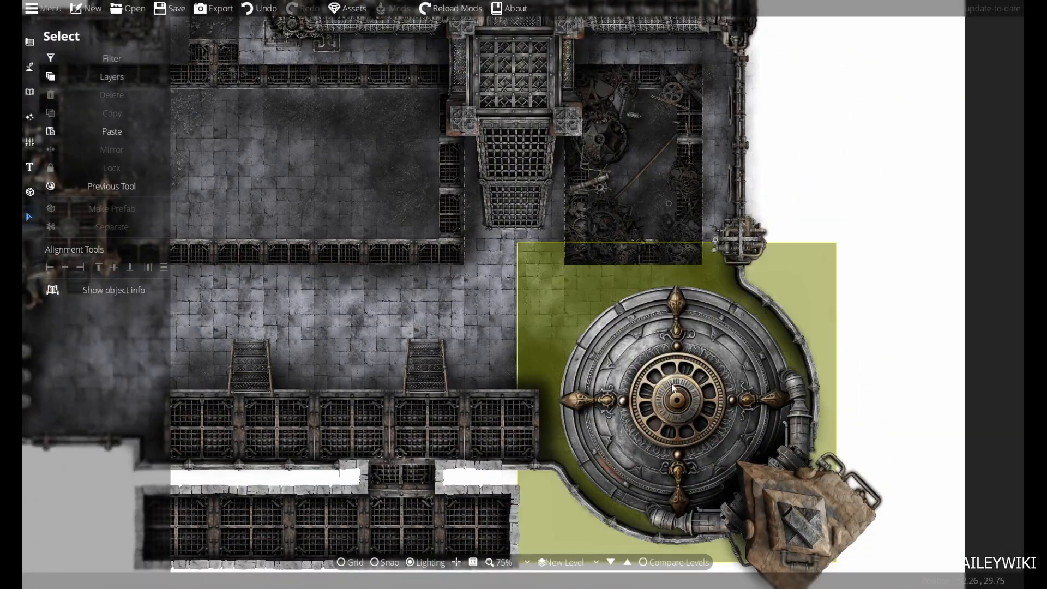
- Paint the round alcove's floor with the Black 015 terrain at intensity 8, covering the bare white patch
{"action": "left_click", "coordinate": [29, 66]}
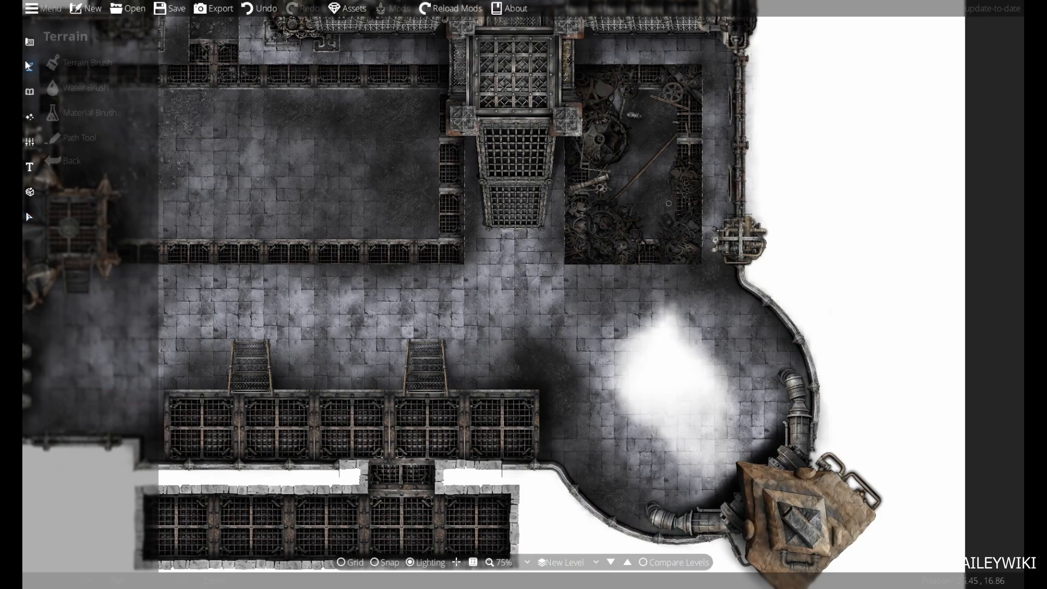
{"action": "left_click", "coordinate": [90, 116]}
{"action": "left_click", "coordinate": [86, 65]}
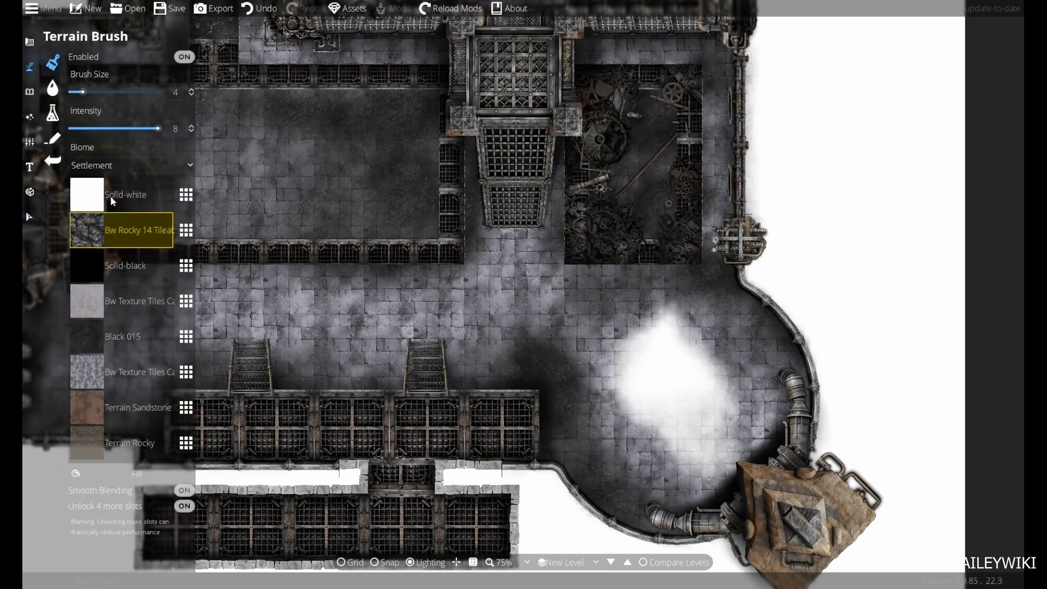
{"action": "left_click", "coordinate": [146, 361]}
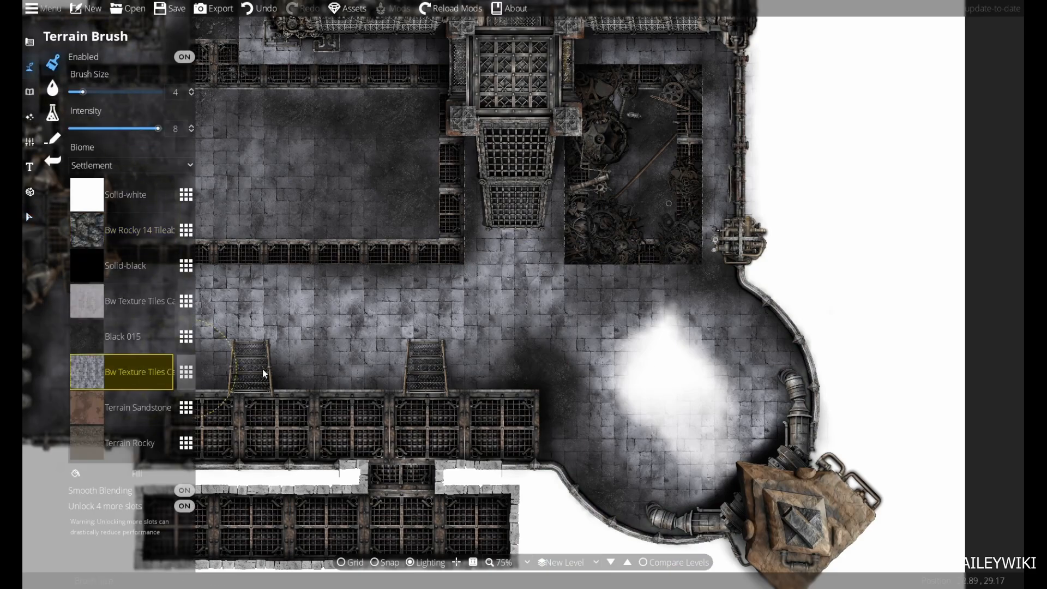
{"action": "left_click", "coordinate": [134, 348]}
{"action": "mouse_move", "coordinate": [741, 400]}
{"action": "left_mouse_down"}
{"action": "mouse_move", "coordinate": [659, 366]}
{"action": "mouse_move", "coordinate": [657, 403]}
{"action": "mouse_move", "coordinate": [698, 457]}
{"action": "mouse_move", "coordinate": [703, 435]}
{"action": "mouse_move", "coordinate": [753, 421]}
{"action": "mouse_move", "coordinate": [759, 383]}
{"action": "mouse_move", "coordinate": [672, 324]}
{"action": "mouse_move", "coordinate": [628, 348]}
{"action": "mouse_move", "coordinate": [575, 412]}
{"action": "left_mouse_up"}
{"action": "left_click_drag", "start_coordinate": [241, 162], "coordinate": [271, 62]}
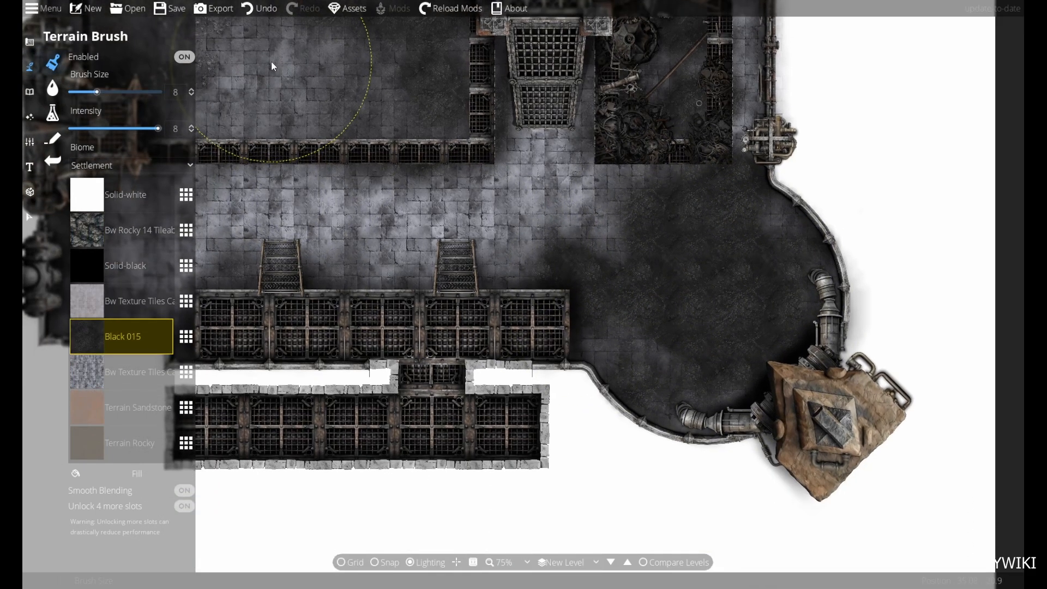
- Choose the round wooden hatch object ringed with stones, with its rotation set to 135 and its scale to 1.3
{"action": "scroll", "coordinate": [272, 66], "scroll_direction": "up", "scroll_amount": 2}
{"action": "left_click", "coordinate": [30, 91]}
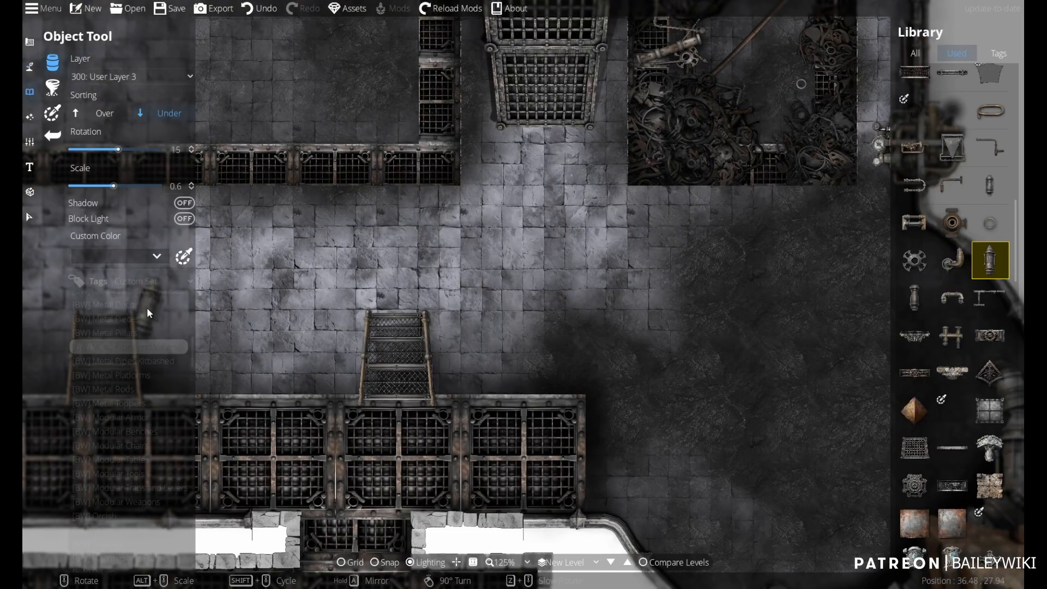
{"action": "scroll", "coordinate": [992, 272], "scroll_direction": "down", "scroll_amount": 5}
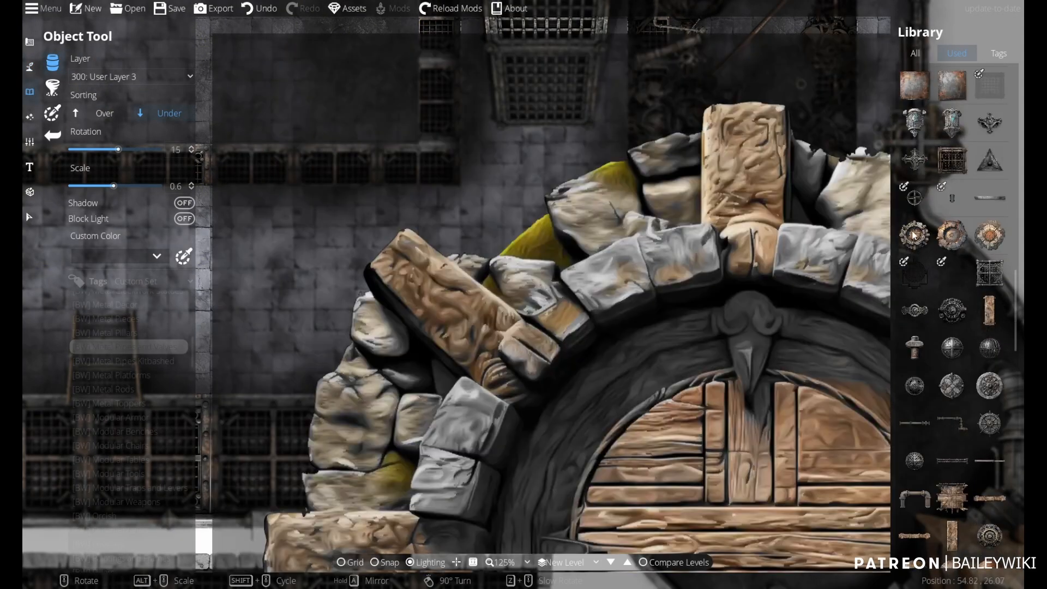
{"action": "left_click", "coordinate": [915, 298]}
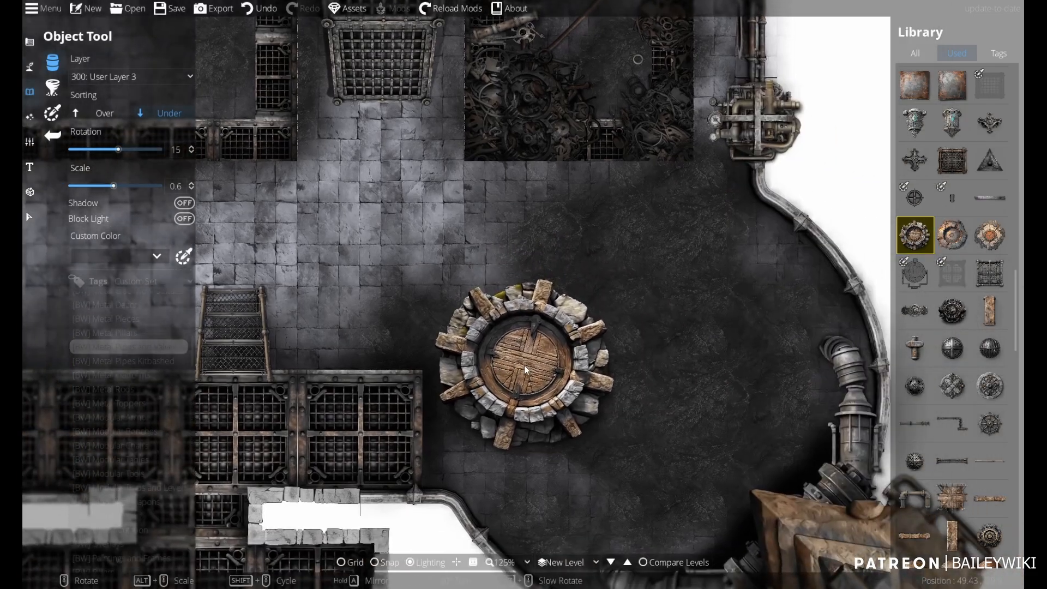
{"action": "scroll", "coordinate": [600, 379], "scroll_direction": "up", "scroll_amount": 5, "text": "alt"}
{"action": "scroll", "coordinate": [633, 398], "scroll_direction": "up", "scroll_amount": 8}
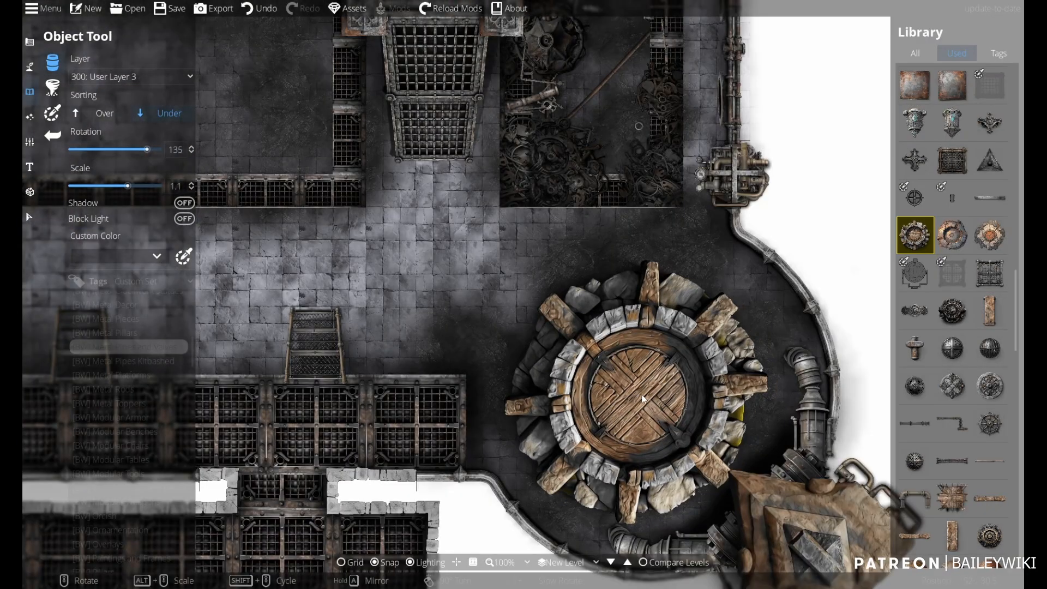
{"action": "scroll", "coordinate": [644, 398], "scroll_direction": "up", "scroll_amount": 1, "text": "alt"}
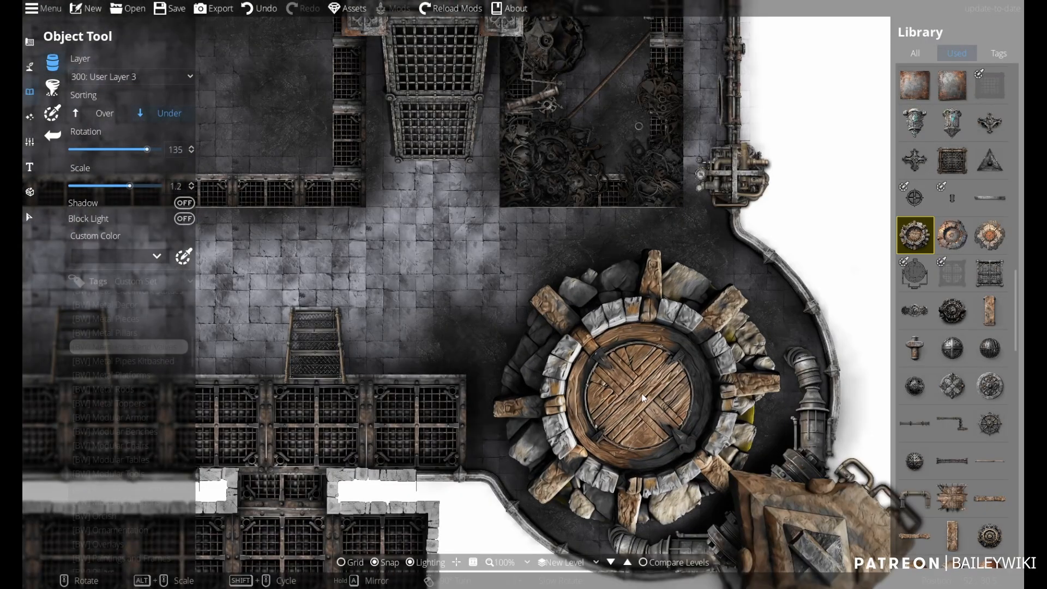
{"action": "scroll", "coordinate": [647, 396], "scroll_direction": "up", "scroll_amount": 1, "text": "alt"}
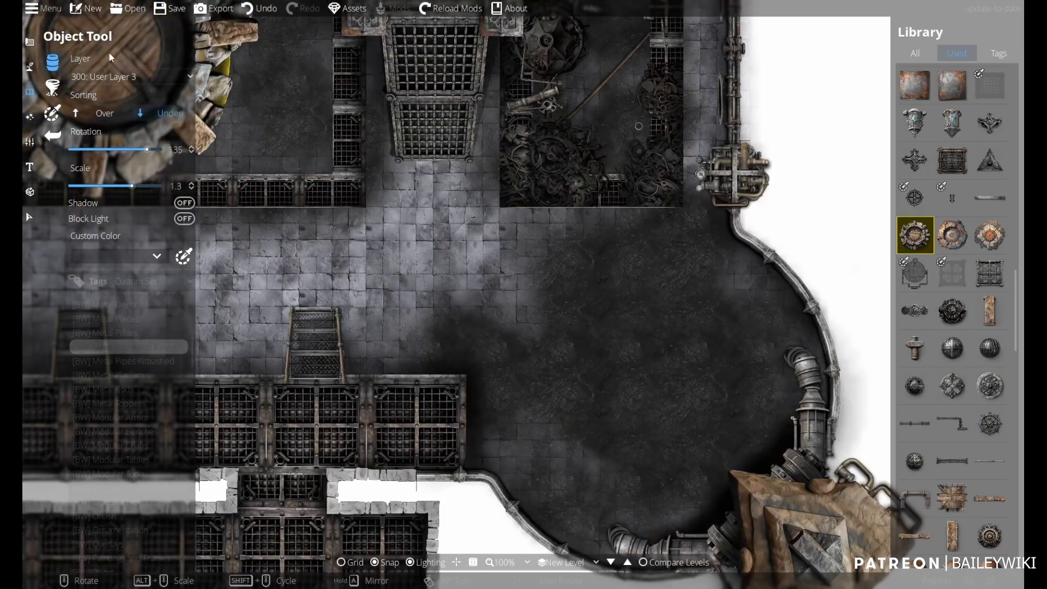
- Assign the stone-ringed hatch to -400: Below Ground and place it in the round southeastern alcove, tucked beneath the corner pipes
{"action": "left_click", "coordinate": [120, 77]}
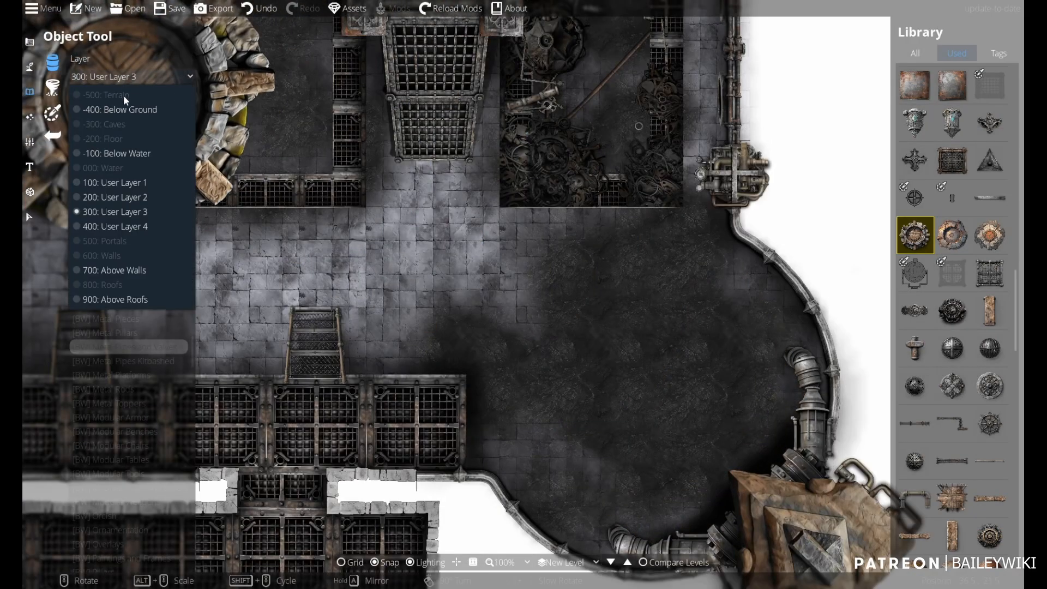
{"action": "left_click", "coordinate": [120, 109]}
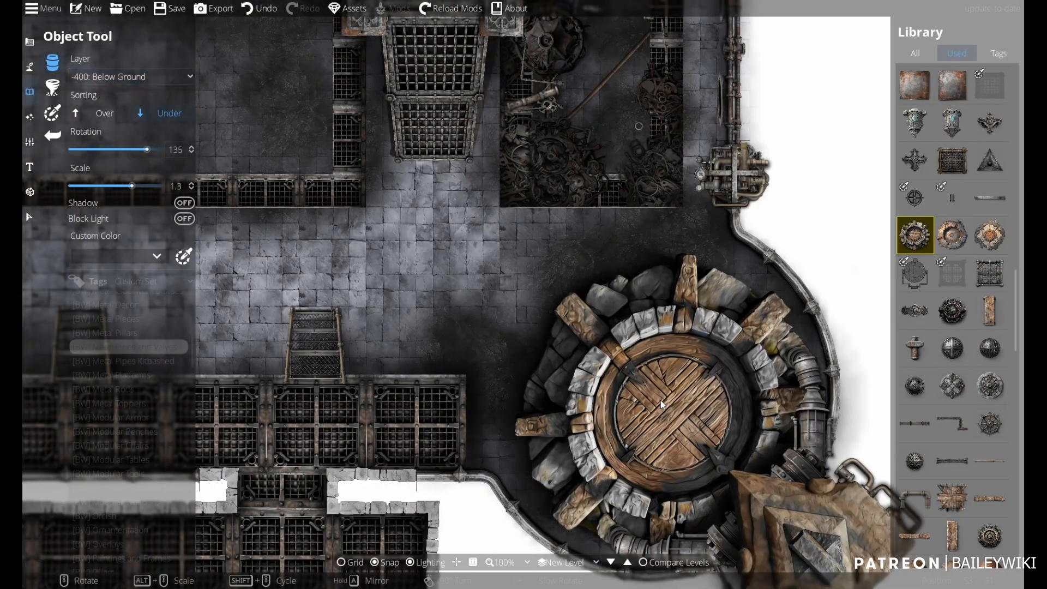
{"action": "left_click", "coordinate": [660, 401]}
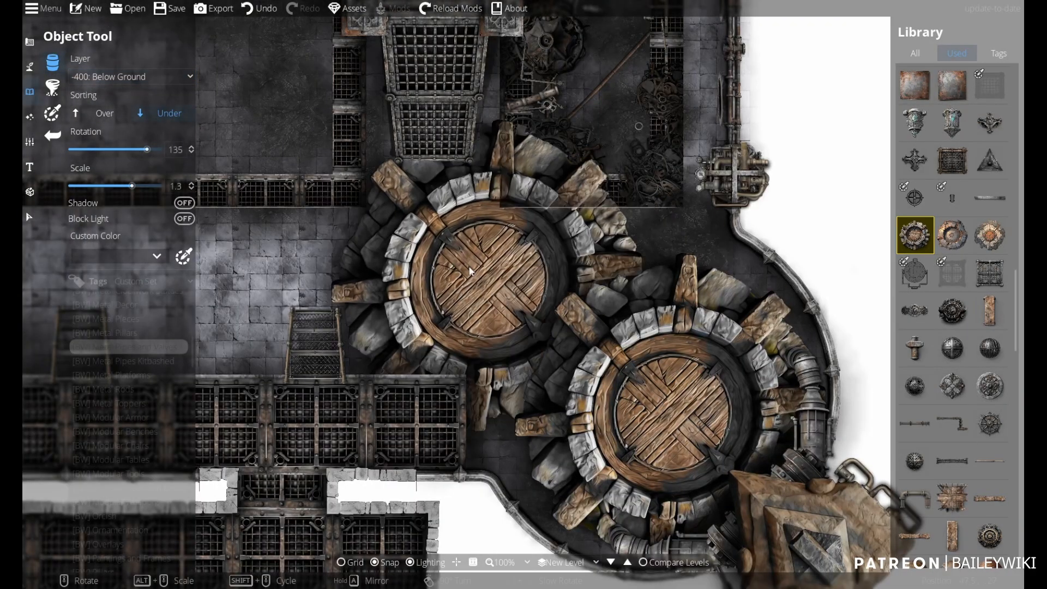
{"action": "scroll", "coordinate": [292, 236], "scroll_direction": "down", "scroll_amount": 2}
{"action": "scroll", "coordinate": [297, 240], "scroll_direction": "up", "scroll_amount": 1}
{"action": "left_click_drag", "start_coordinate": [304, 246], "coordinate": [358, 223]}
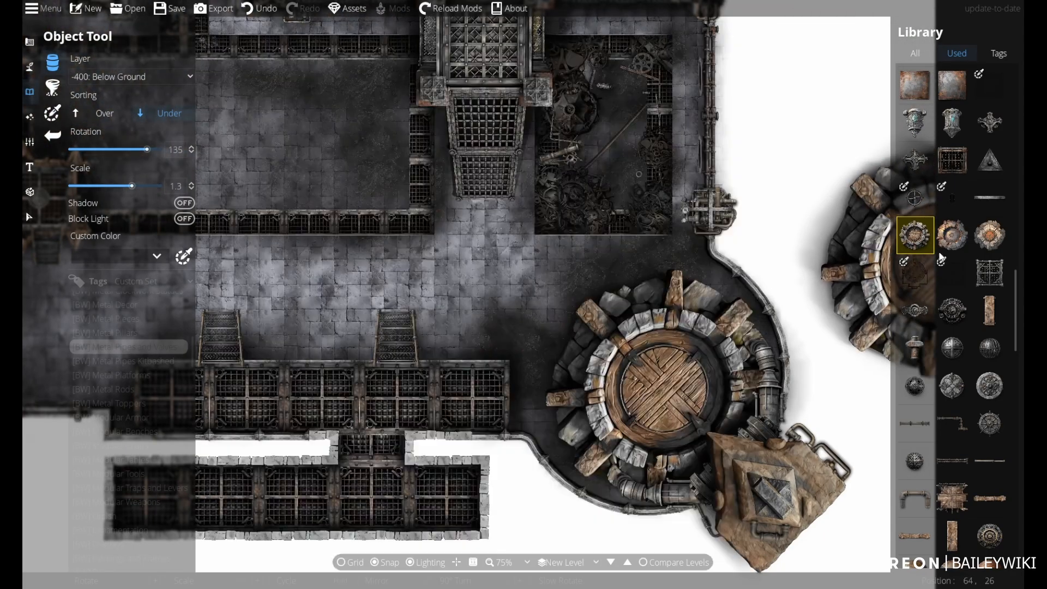
- Choose the round riveted metal hatch with crossing bars from the used objects and set its sorting to Over
{"action": "mouse_move", "coordinate": [962, 311]}
{"action": "mouse_move", "coordinate": [987, 431]}
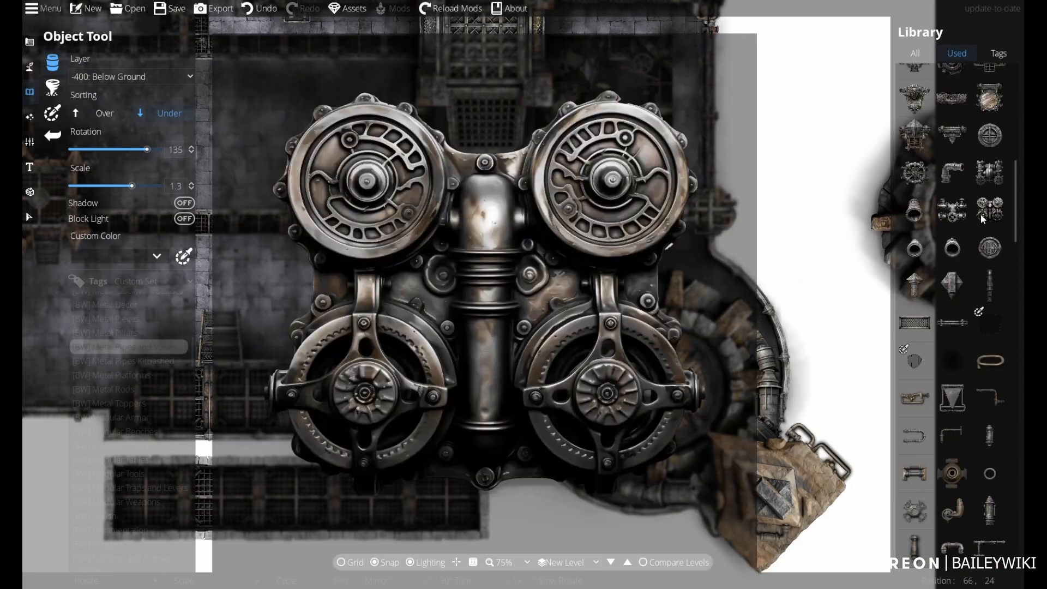
{"action": "scroll", "coordinate": [976, 219], "scroll_direction": "up", "scroll_amount": 5}
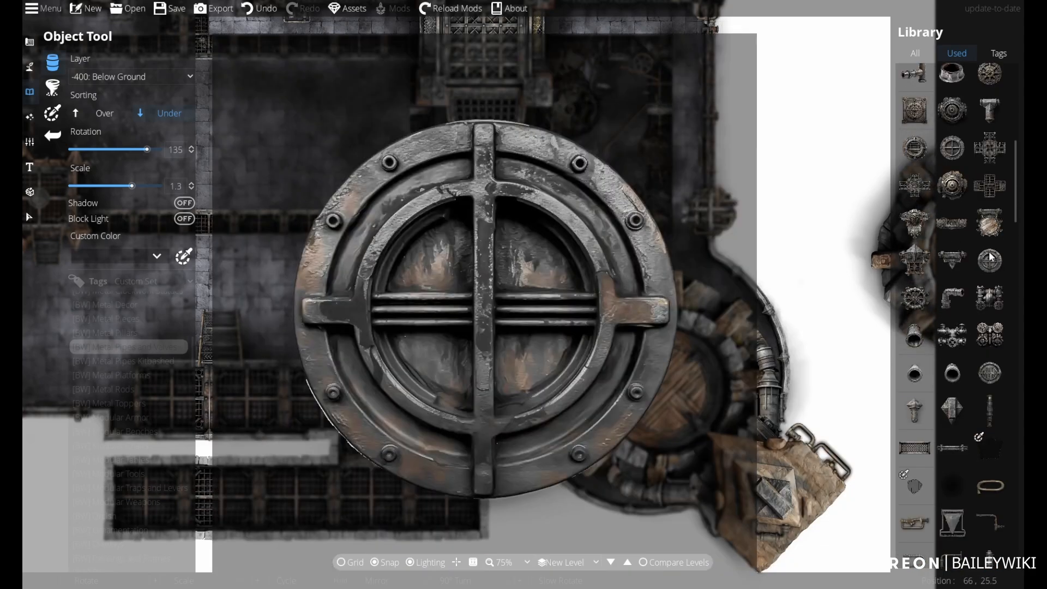
{"action": "left_click", "coordinate": [990, 261]}
{"action": "left_click", "coordinate": [118, 117]}
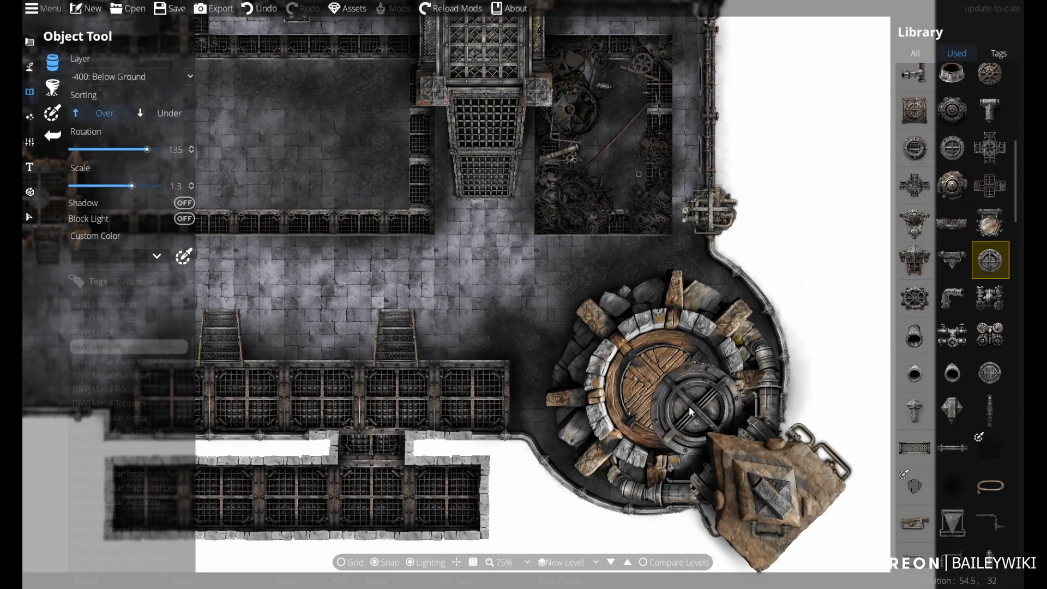
- Rotate the metal hatch to -60 and centre it over the wooden door inside the stone ring at scale 1.7
{"action": "scroll", "coordinate": [667, 391], "scroll_direction": "up", "scroll_amount": 4}
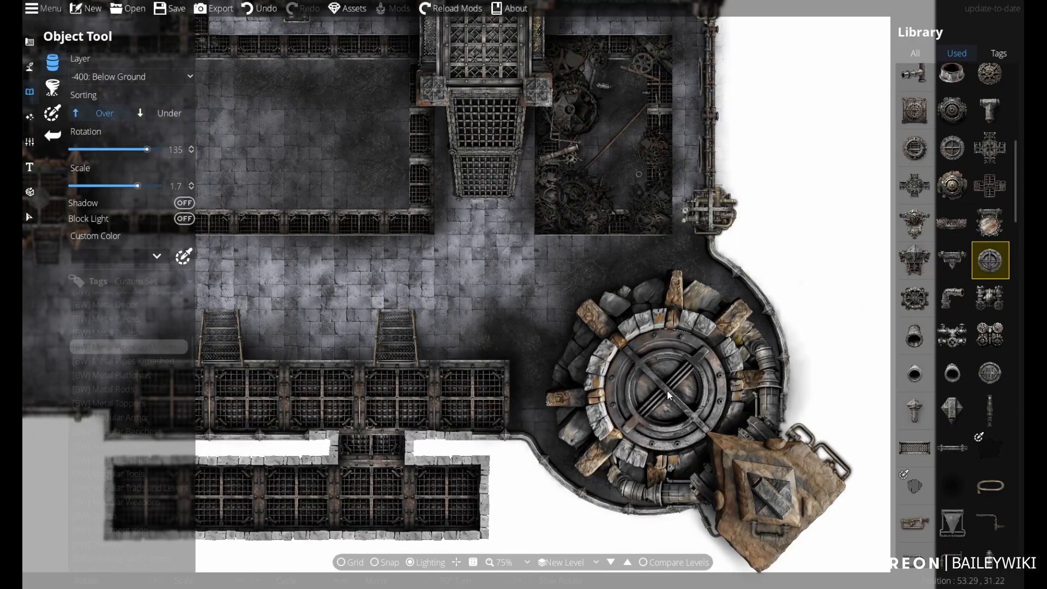
{"action": "scroll", "coordinate": [670, 394], "scroll_direction": "up", "scroll_amount": 2}
{"action": "scroll", "coordinate": [667, 389], "scroll_direction": "down", "scroll_amount": 1}
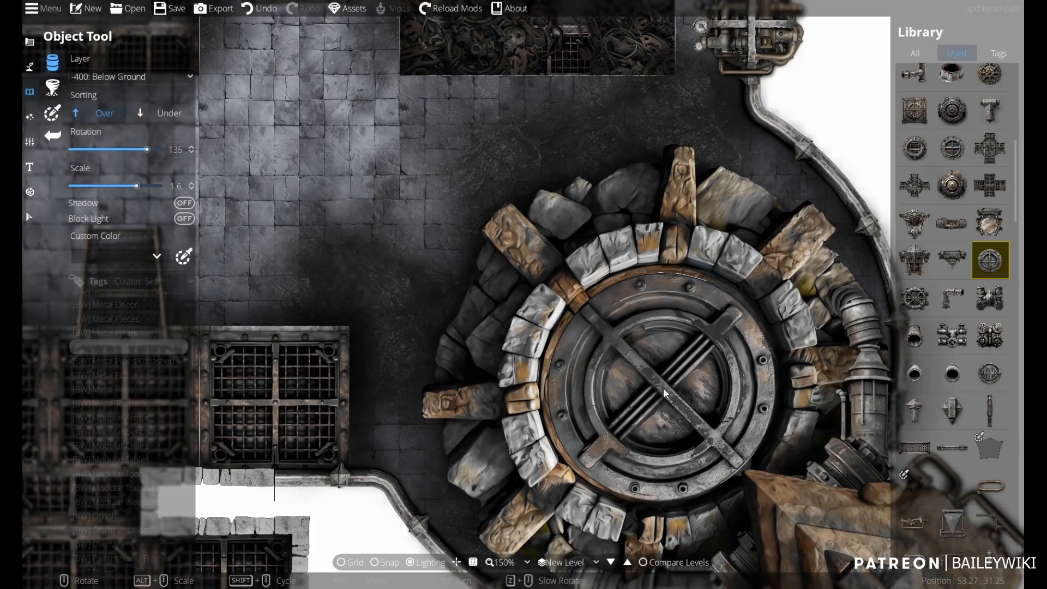
{"action": "scroll", "coordinate": [664, 388], "scroll_direction": "down", "scroll_amount": 13}
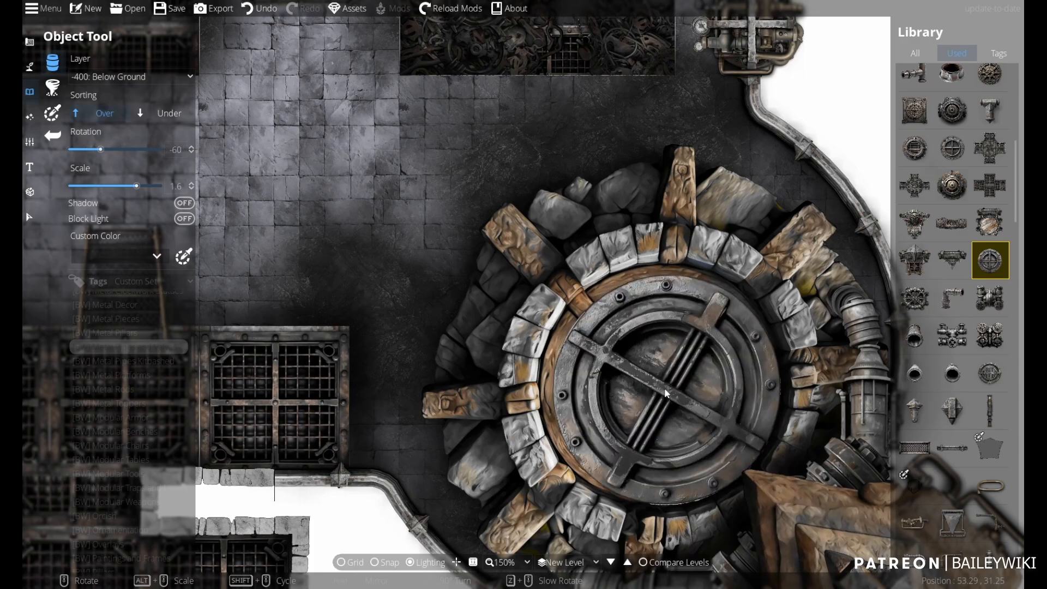
{"action": "left_click", "coordinate": [665, 393]}
{"action": "scroll", "coordinate": [415, 382], "scroll_direction": "down", "scroll_amount": 2}
{"action": "scroll", "coordinate": [463, 382], "scroll_direction": "up", "scroll_amount": 4}
{"action": "key", "text": "ctrl+z"}
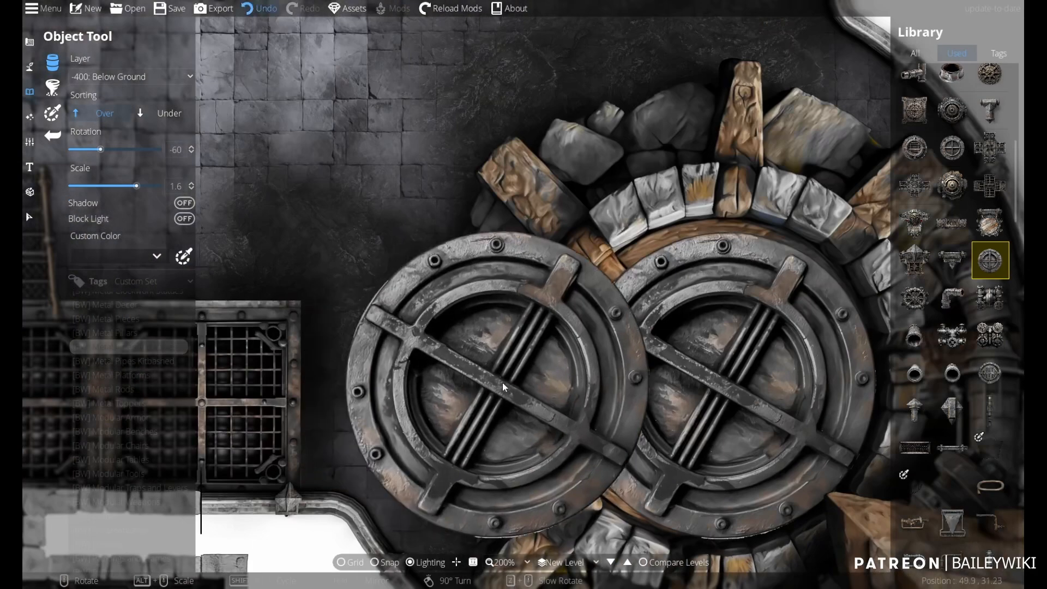
{"action": "scroll", "coordinate": [715, 377], "scroll_direction": "up", "scroll_amount": 1, "text": "alt"}
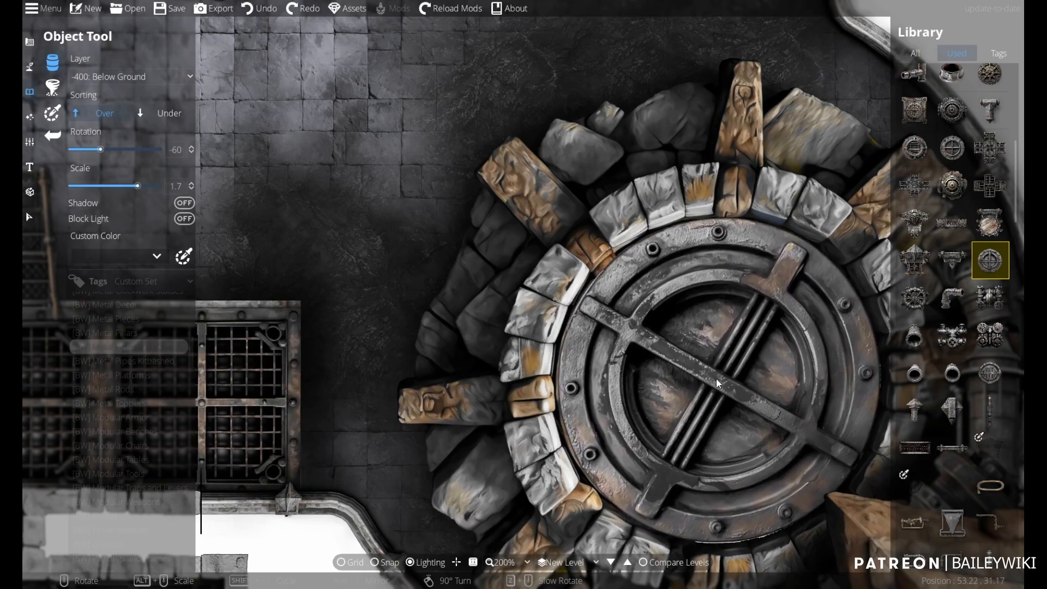
{"action": "left_click", "coordinate": [716, 378]}
- Darken the stone ring and metal hatch with the black char mark on -400: Below Ground, at scales between 2.6 and 3
{"action": "scroll", "coordinate": [717, 379], "scroll_direction": "down", "scroll_amount": 3}
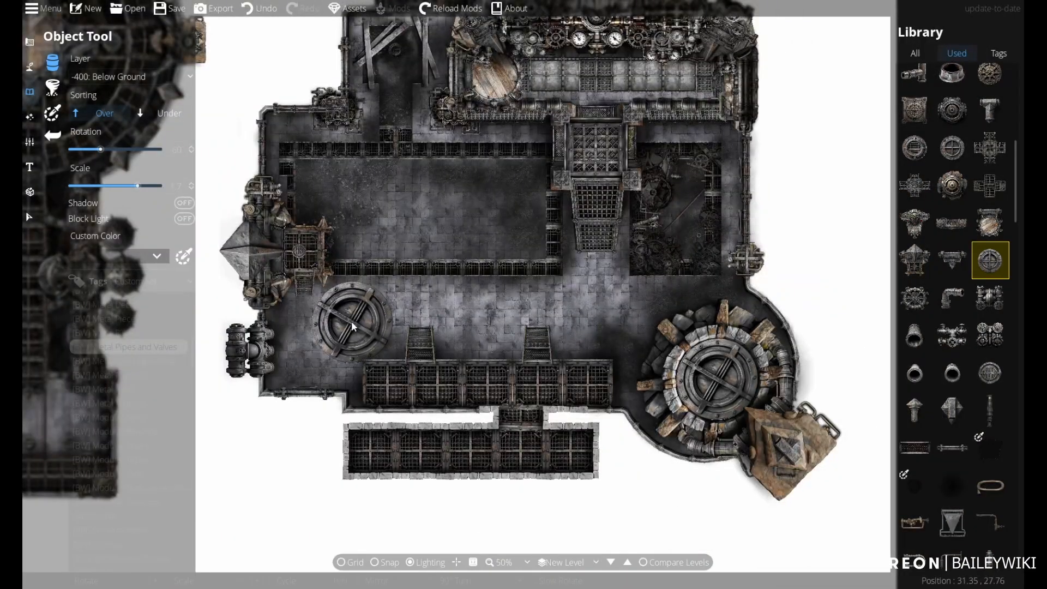
{"action": "left_click_drag", "start_coordinate": [555, 258], "coordinate": [512, 218]}
{"action": "scroll", "coordinate": [499, 262], "scroll_direction": "up", "scroll_amount": 2}
{"action": "left_click_drag", "start_coordinate": [499, 262], "coordinate": [328, 202]}
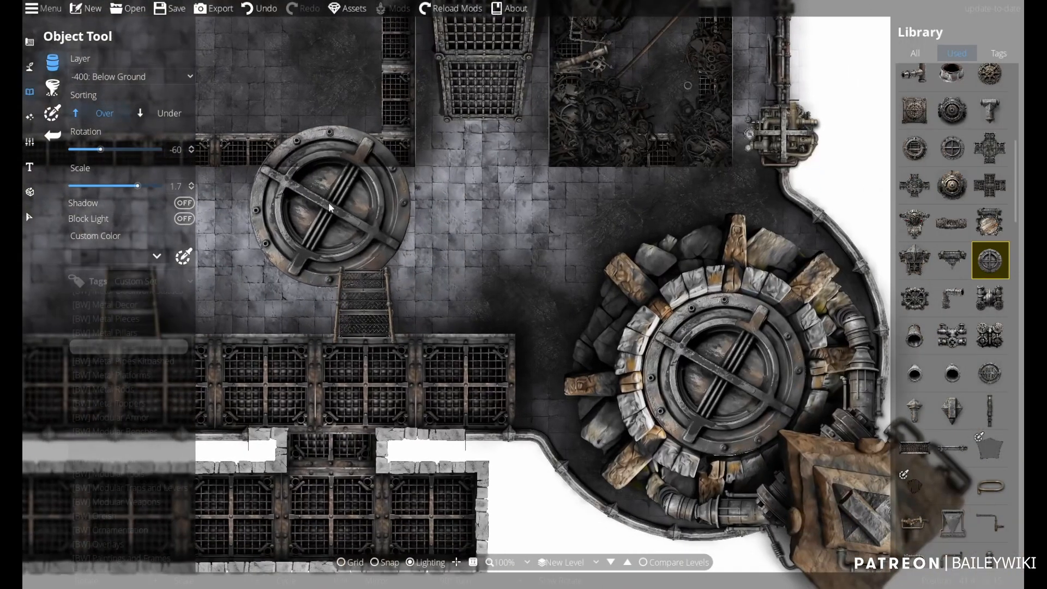
{"action": "scroll", "coordinate": [499, 231], "scroll_direction": "down", "scroll_amount": 1}
{"action": "left_click_drag", "start_coordinate": [426, 170], "coordinate": [443, 215]}
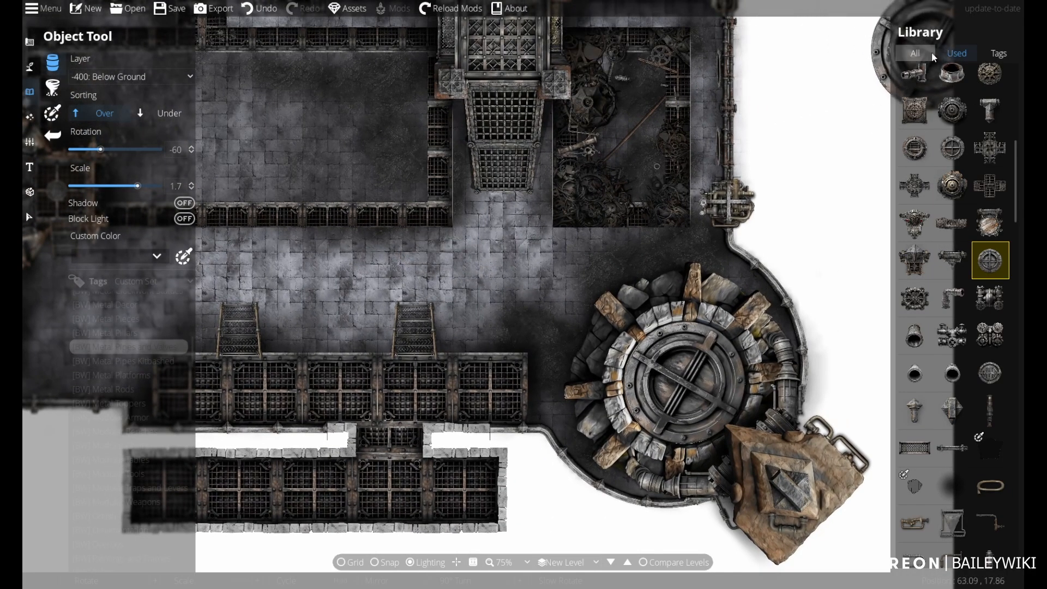
{"action": "scroll", "coordinate": [966, 98], "scroll_direction": "up", "scroll_amount": 8}
{"action": "left_click", "coordinate": [962, 112]}
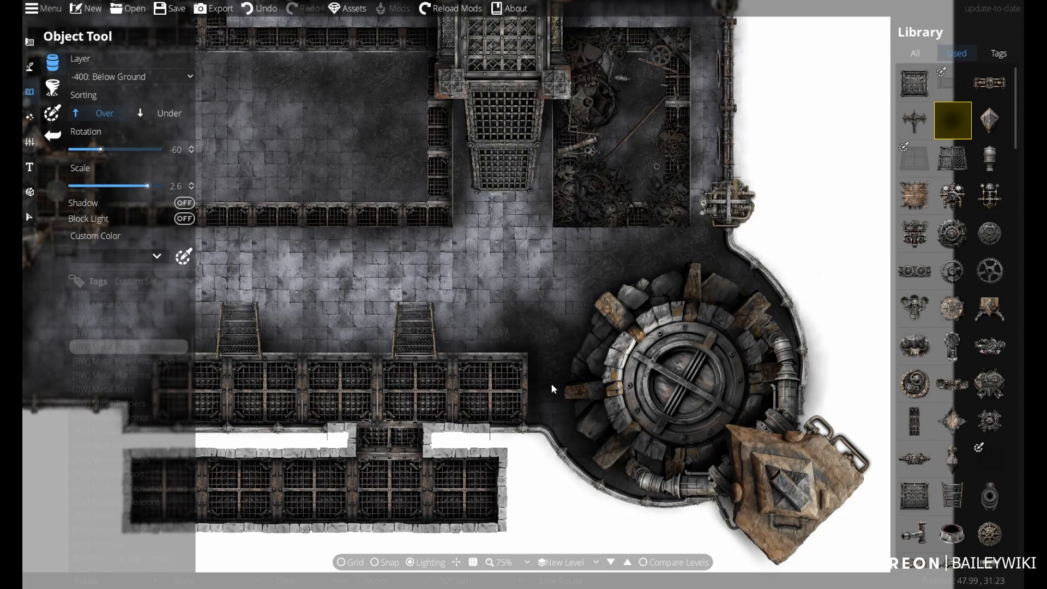
{"action": "scroll", "coordinate": [670, 434], "scroll_direction": "up", "scroll_amount": 3}
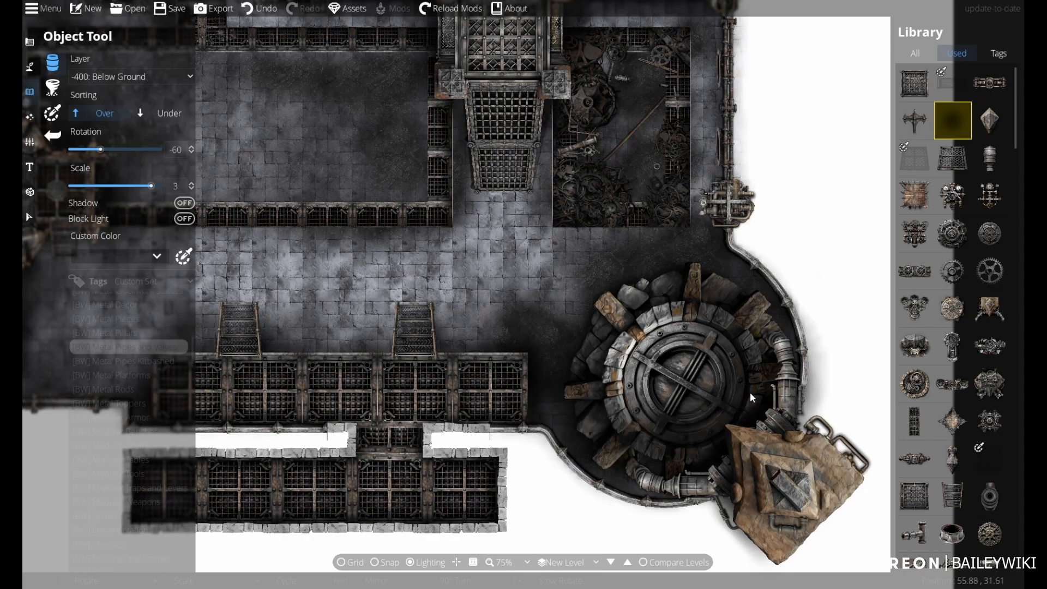
{"action": "scroll", "coordinate": [578, 317], "scroll_direction": "up", "scroll_amount": 5}
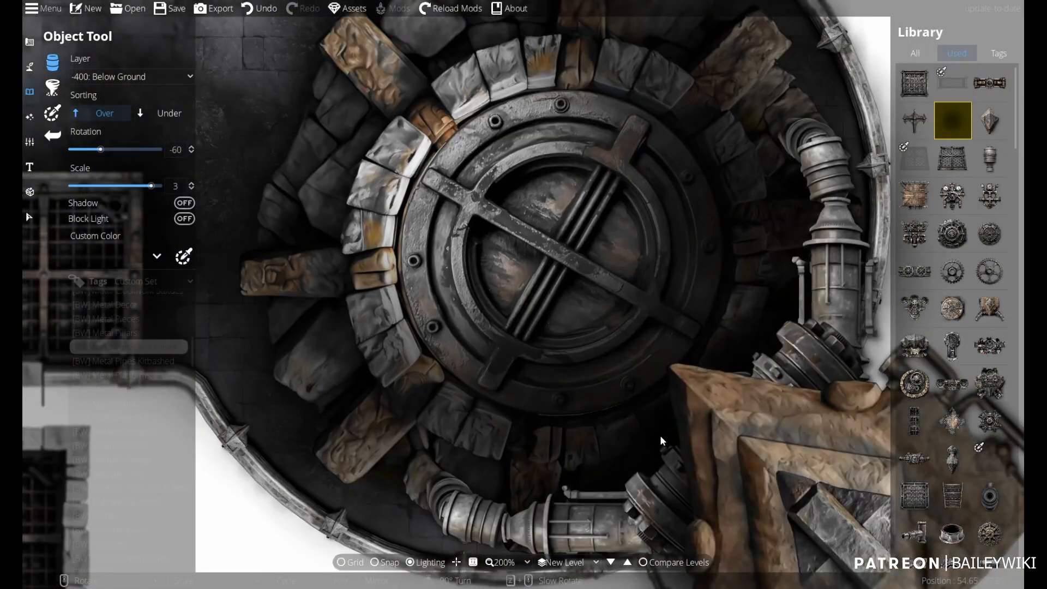
{"action": "scroll", "coordinate": [750, 432], "scroll_direction": "down", "scroll_amount": 4}
{"action": "scroll", "coordinate": [654, 459], "scroll_direction": "down", "scroll_amount": 3}
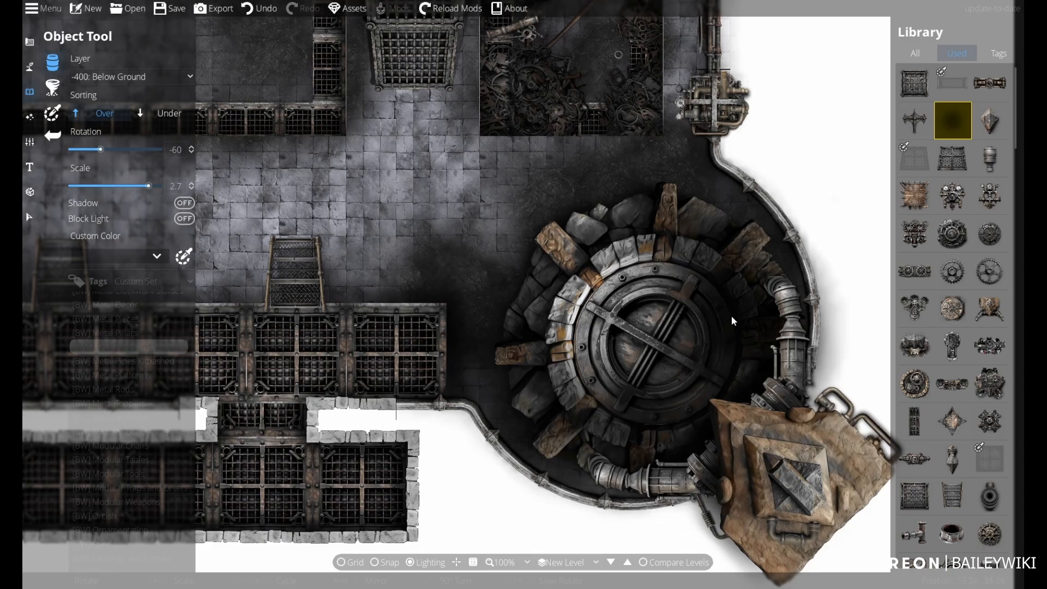
- Switch to the Pattern Shape Tool for work on the floor in the map's southwestern corner
{"action": "left_click_drag", "start_coordinate": [424, 182], "coordinate": [454, 225]}
{"action": "scroll", "coordinate": [454, 224], "scroll_direction": "down", "scroll_amount": 2}
{"action": "left_click_drag", "start_coordinate": [267, 115], "coordinate": [469, 306]}
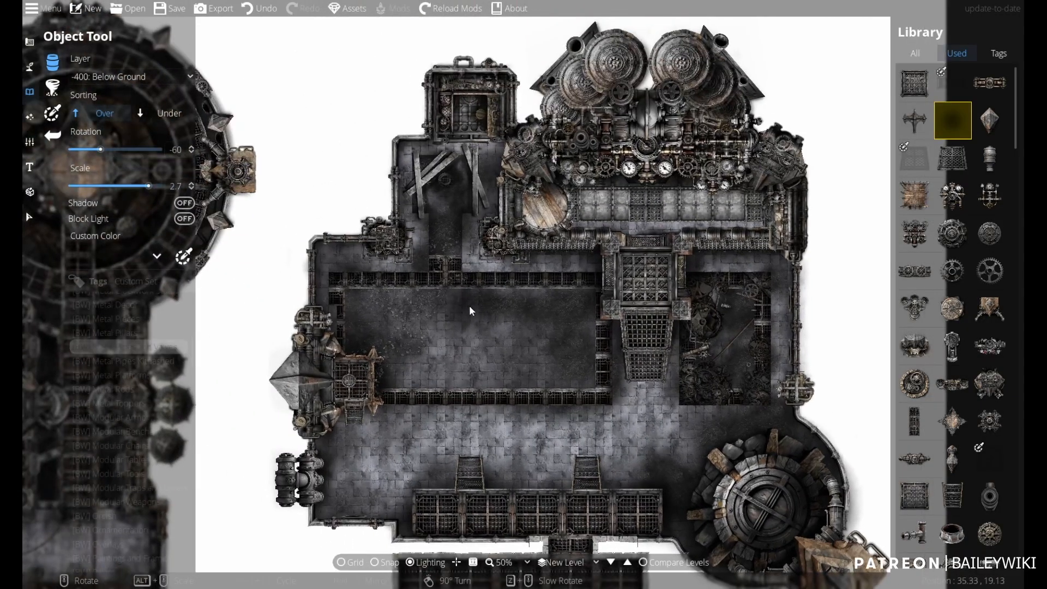
{"action": "scroll", "coordinate": [469, 311], "scroll_direction": "up", "scroll_amount": 2}
{"action": "left_click_drag", "start_coordinate": [519, 374], "coordinate": [581, 140]}
{"action": "scroll", "coordinate": [613, 190], "scroll_direction": "up", "scroll_amount": 2}
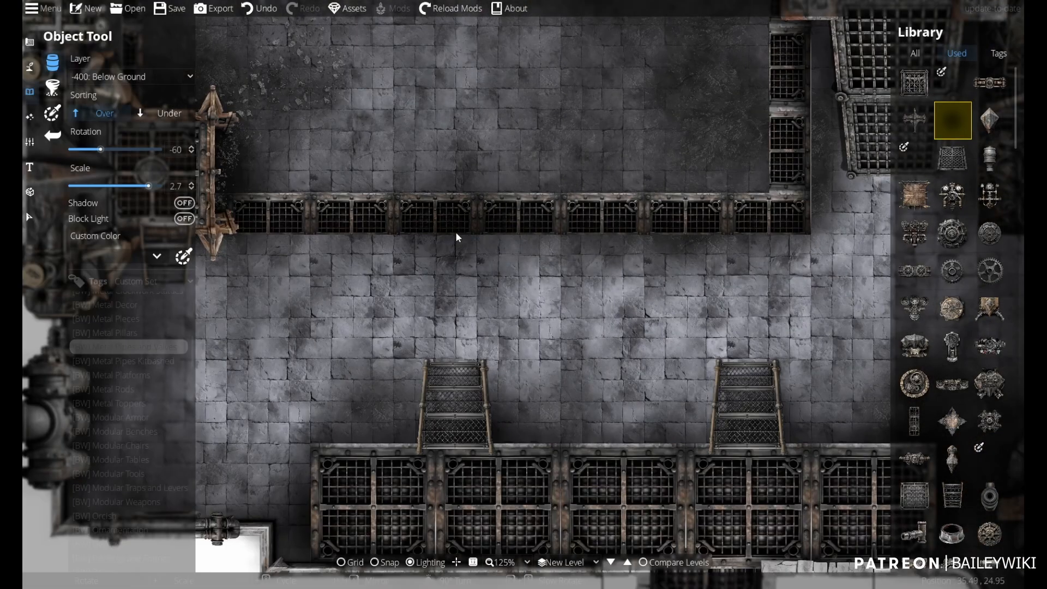
{"action": "left_click_drag", "start_coordinate": [456, 233], "coordinate": [674, 108]}
{"action": "left_click", "coordinate": [29, 67]}
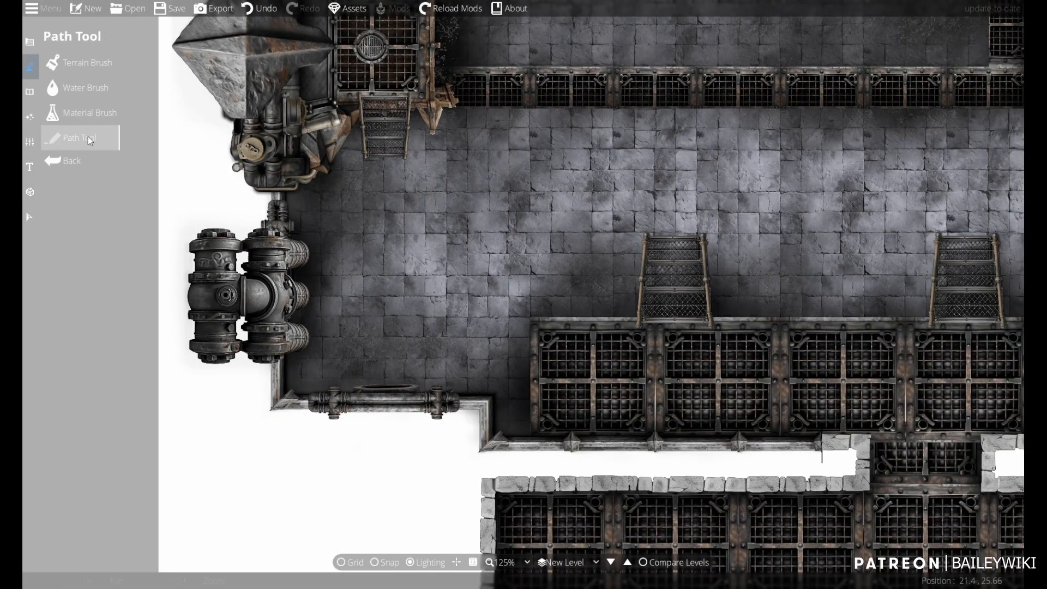
{"action": "left_click", "coordinate": [30, 42]}
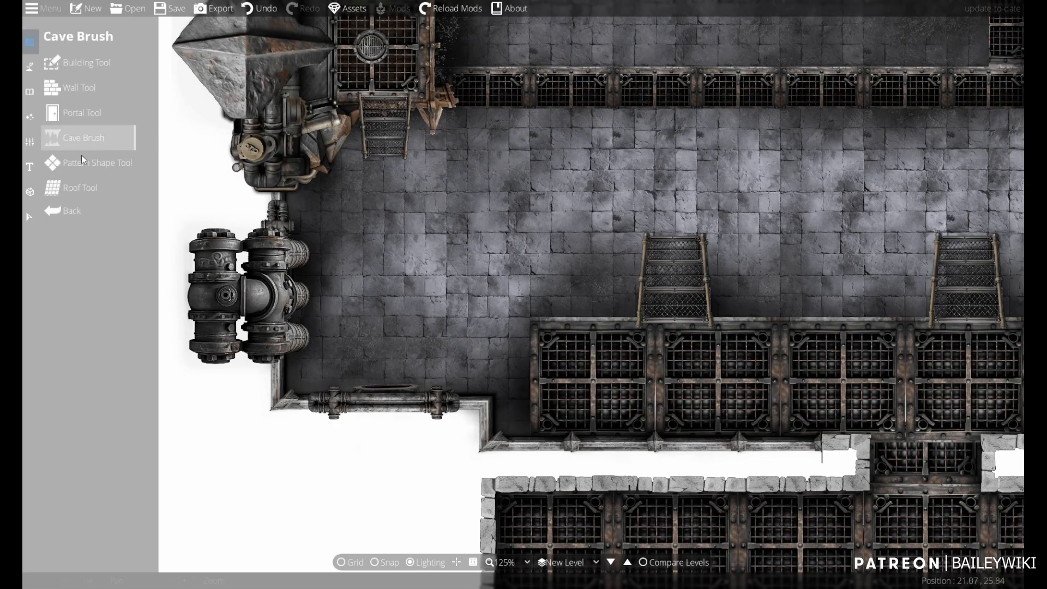
{"action": "left_click", "coordinate": [108, 173]}
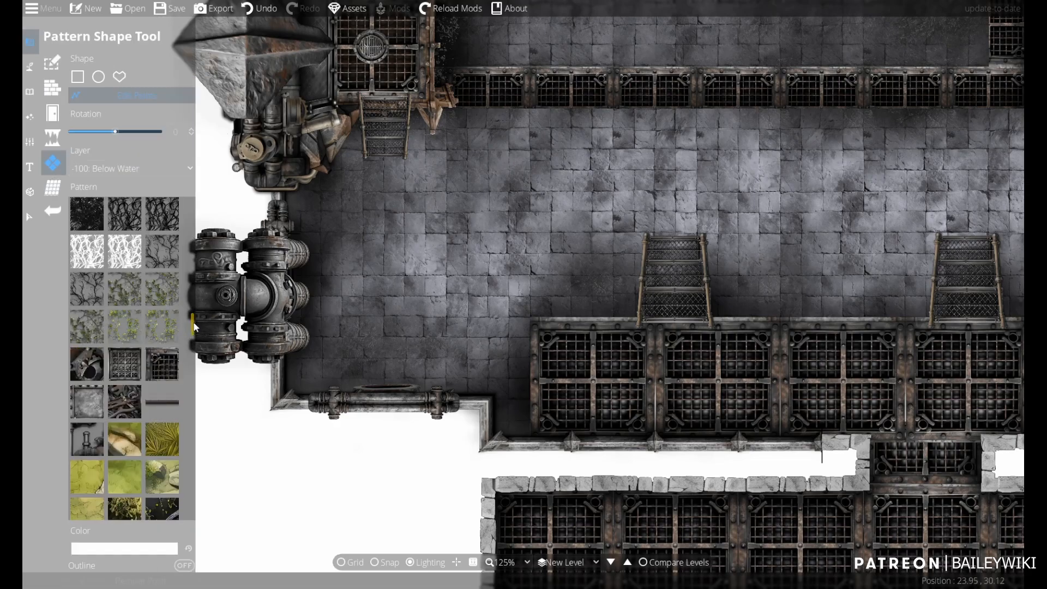
- Choose the grey square tile pattern and set the pattern shape to a rectangle
{"action": "left_click_drag", "start_coordinate": [194, 327], "coordinate": [187, 268]}
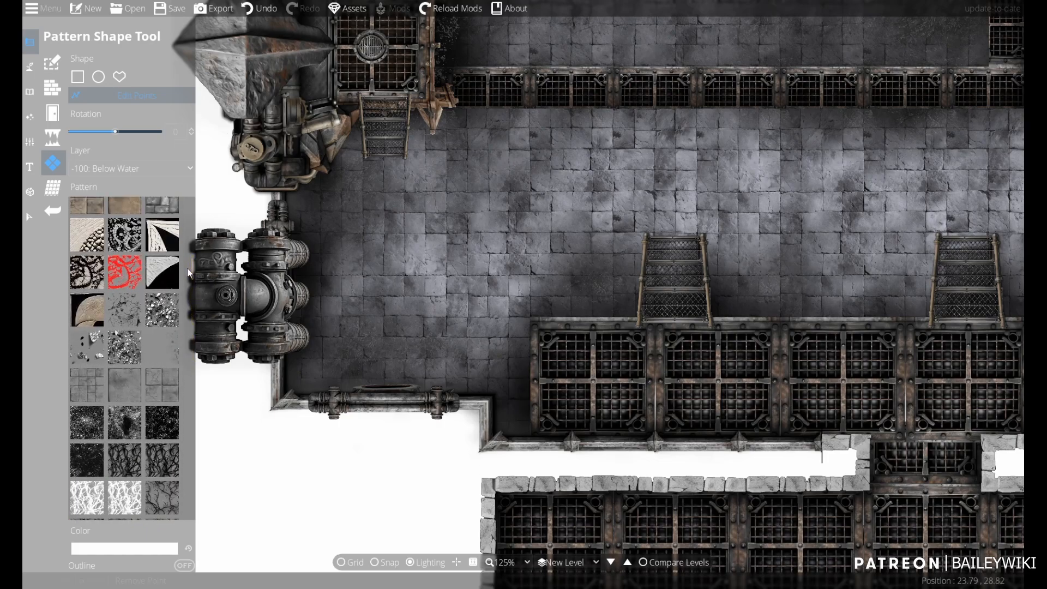
{"action": "left_click", "coordinate": [164, 381]}
{"action": "left_click", "coordinate": [77, 77]}
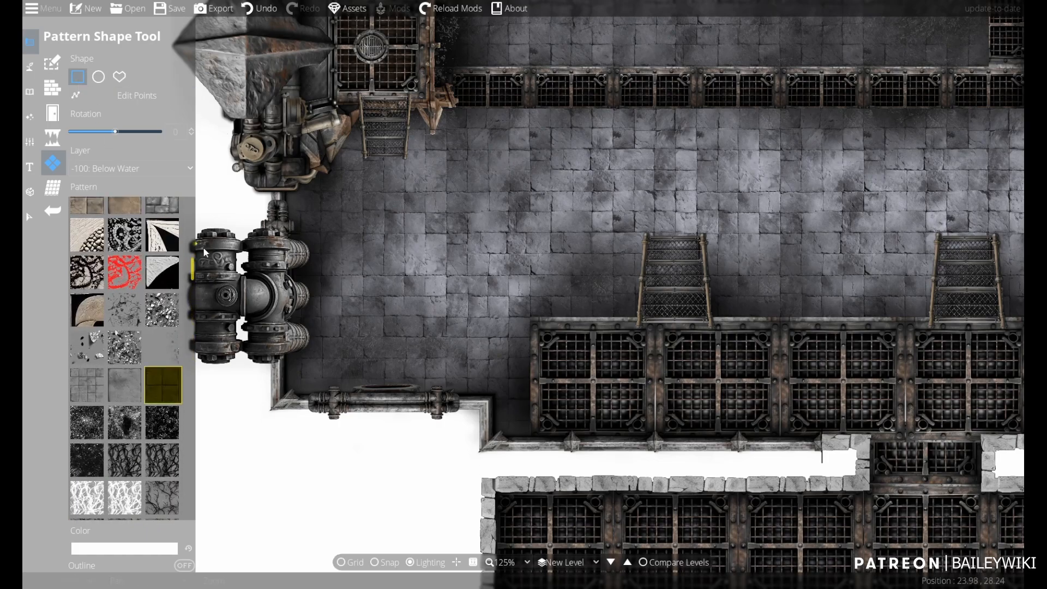
- Undo the last pattern shape, turn on snapping and fill rectangles of the tile pattern over the floor in the southwestern corner
{"action": "scroll", "coordinate": [395, 360], "scroll_direction": "up", "scroll_amount": 2}
{"action": "scroll", "coordinate": [396, 360], "scroll_direction": "down", "scroll_amount": 2}
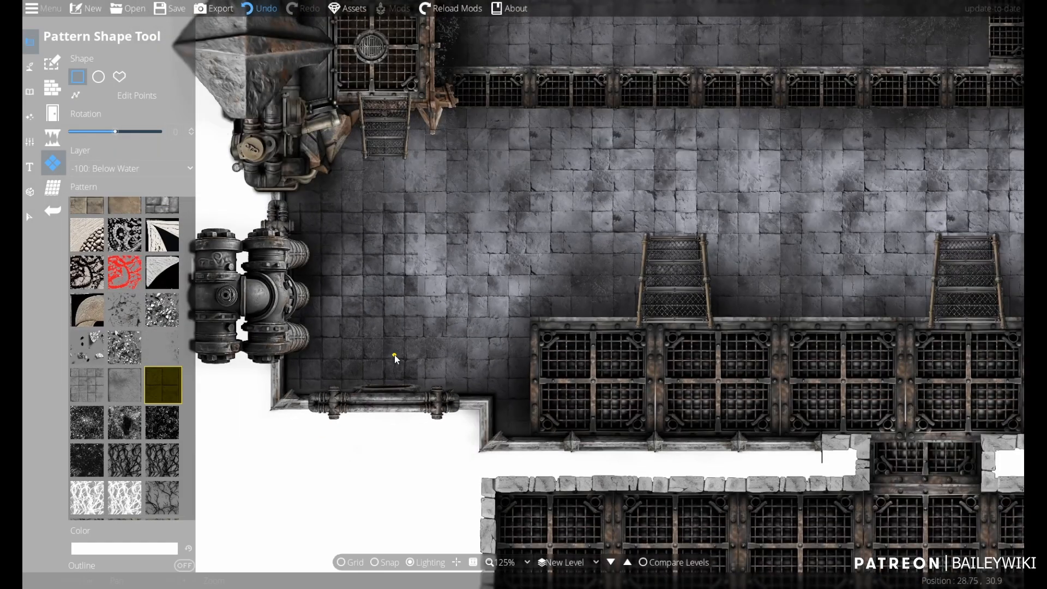
{"action": "key", "text": "ctrl+z"}
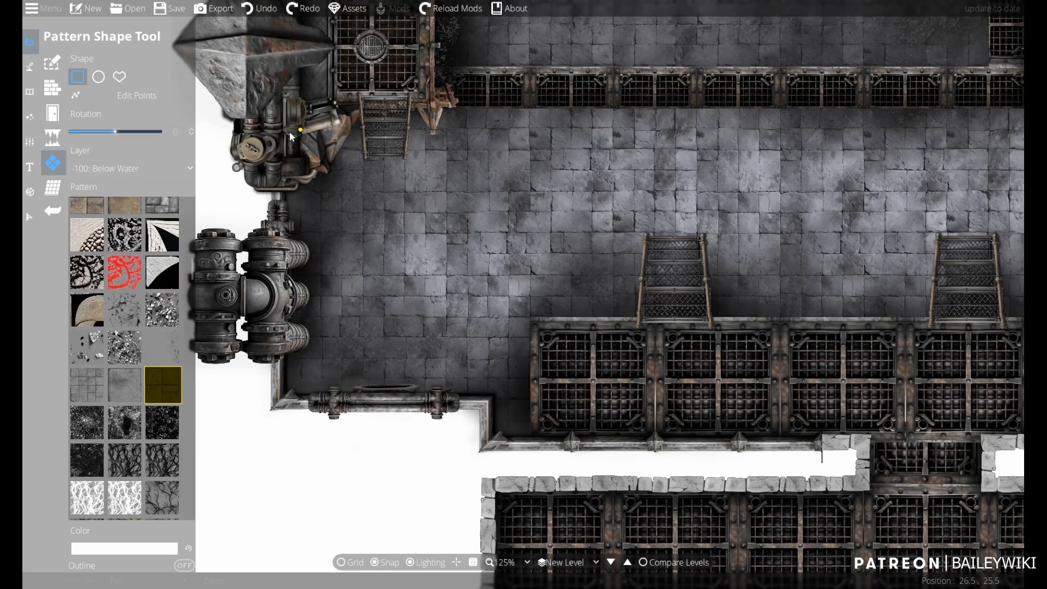
{"action": "left_click_drag", "start_coordinate": [279, 130], "coordinate": [365, 385]}
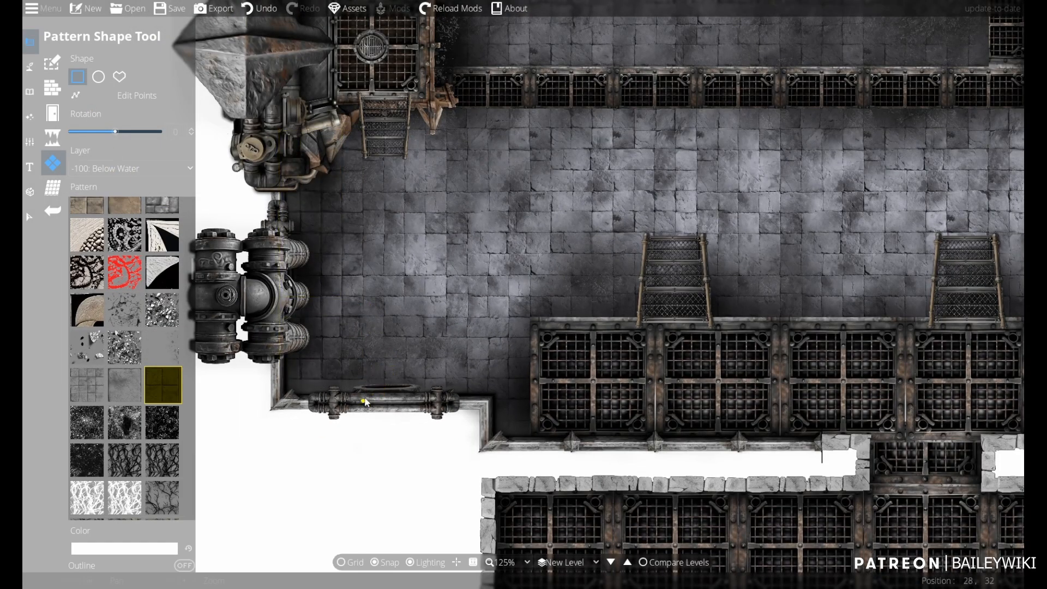
{"action": "left_click_drag", "start_coordinate": [362, 338], "coordinate": [494, 403]}
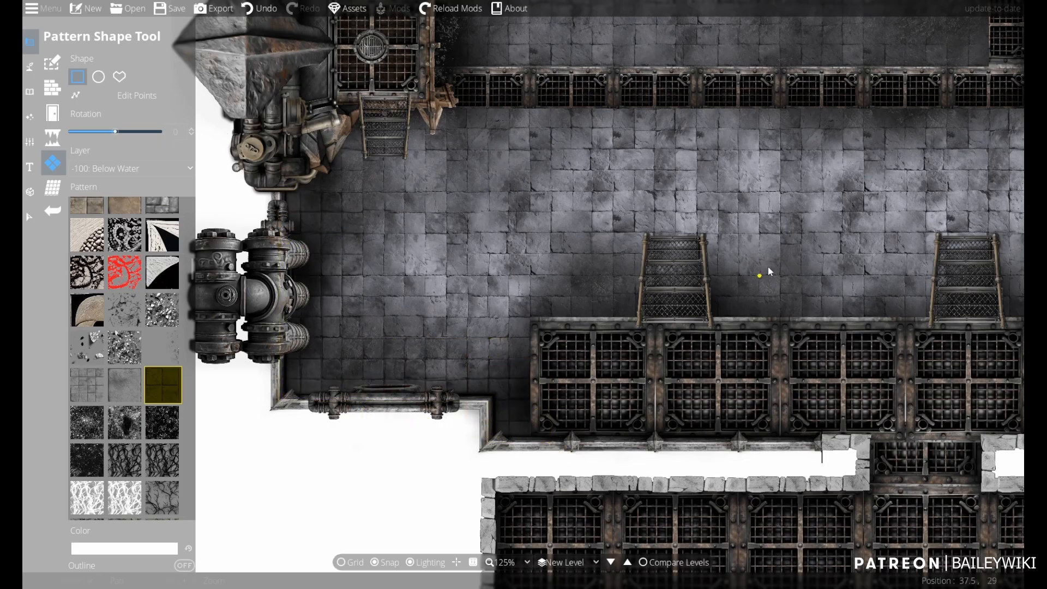
{"action": "left_click_drag", "start_coordinate": [769, 272], "coordinate": [622, 400]}
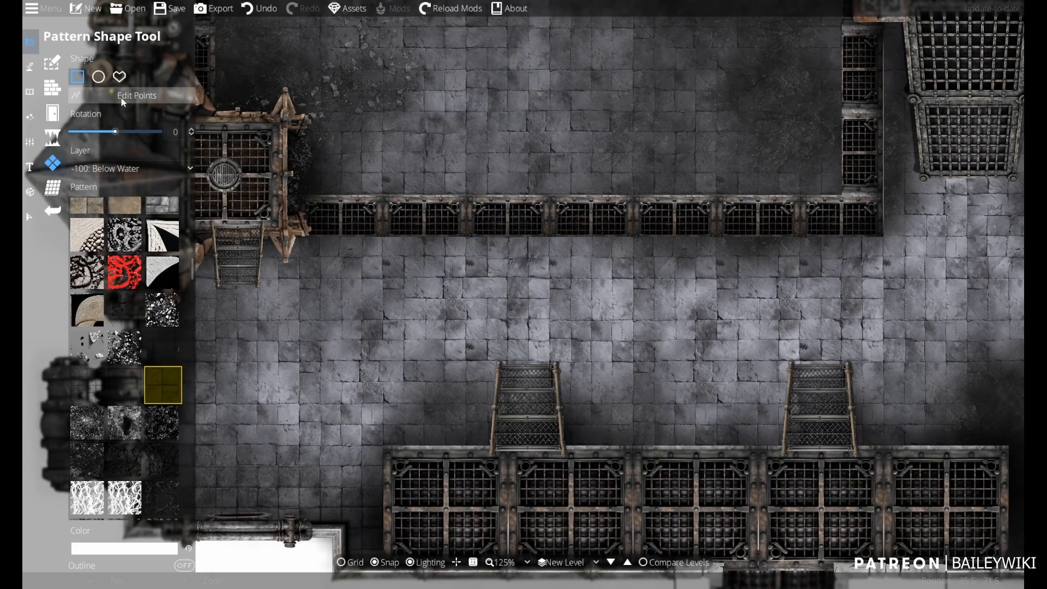
- Fill a stepped custom polygon with the tile pattern along the walkway just south of the central pit, starting at the western ladder
{"action": "left_click", "coordinate": [119, 76]}
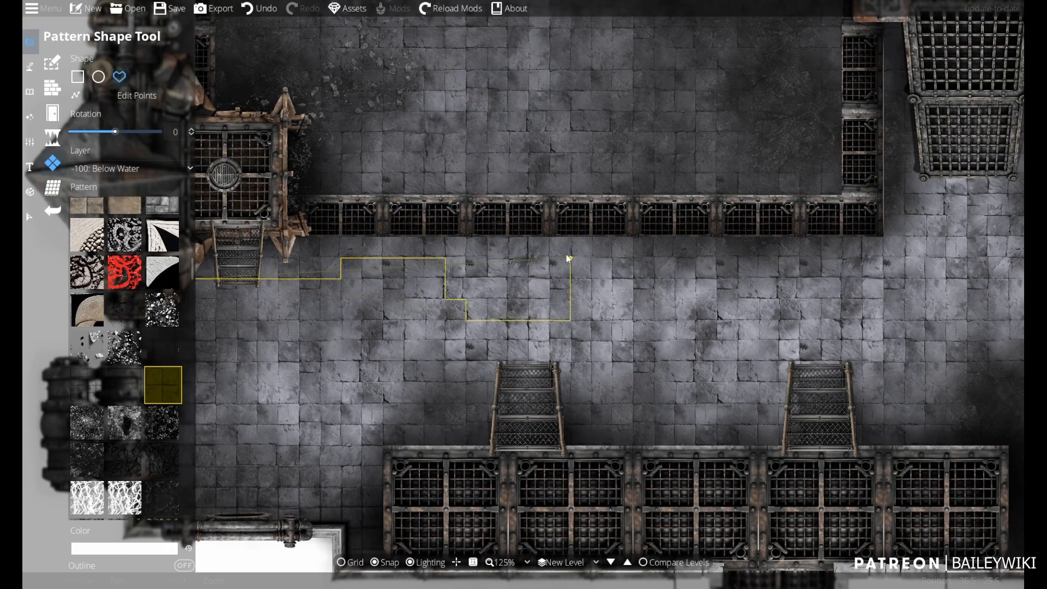
{"action": "left_click", "coordinate": [612, 260]}
{"action": "left_click", "coordinate": [612, 238]}
{"action": "left_click_drag", "start_coordinate": [214, 230], "coordinate": [339, 240]}
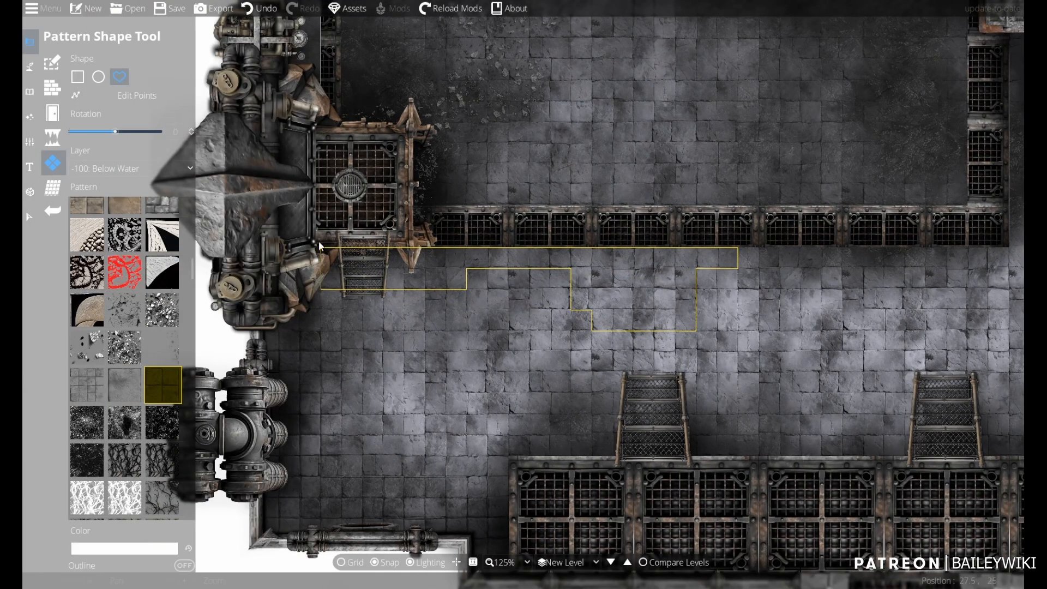
{"action": "left_click", "coordinate": [320, 249]}
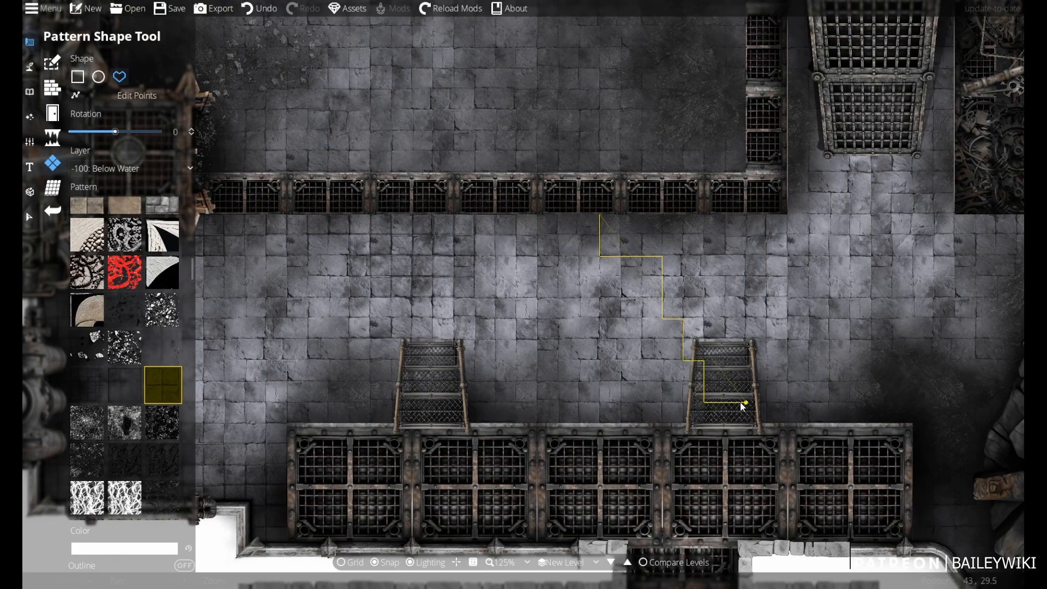
- Overlay stepped tile polygons on the walkway beside the eastern ladder and on the floor around the grated staircase
{"action": "left_click", "coordinate": [606, 213]}
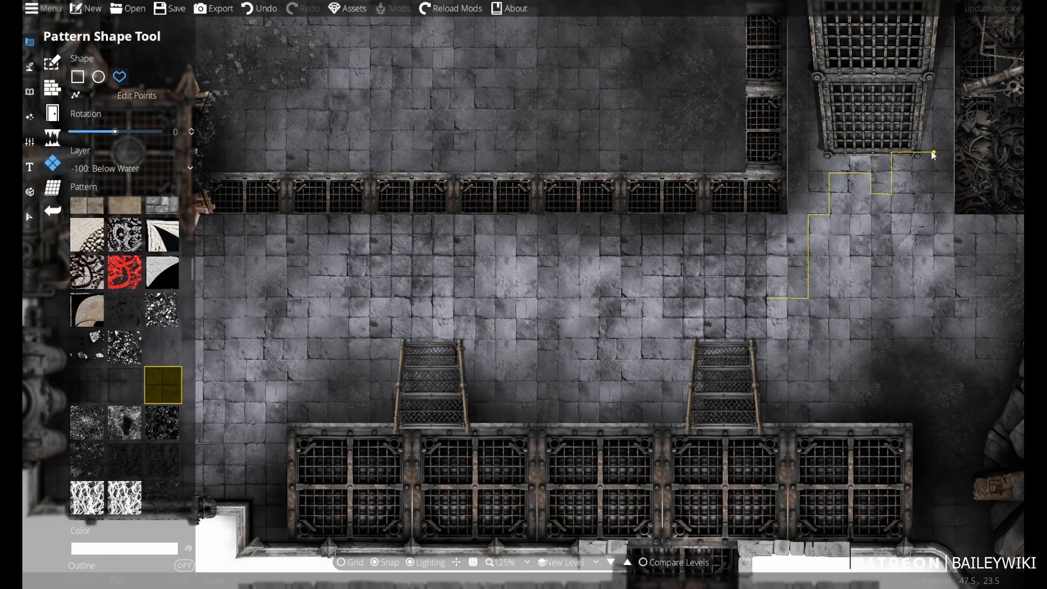
{"action": "scroll", "coordinate": [922, 52], "scroll_direction": "up", "scroll_amount": 3}
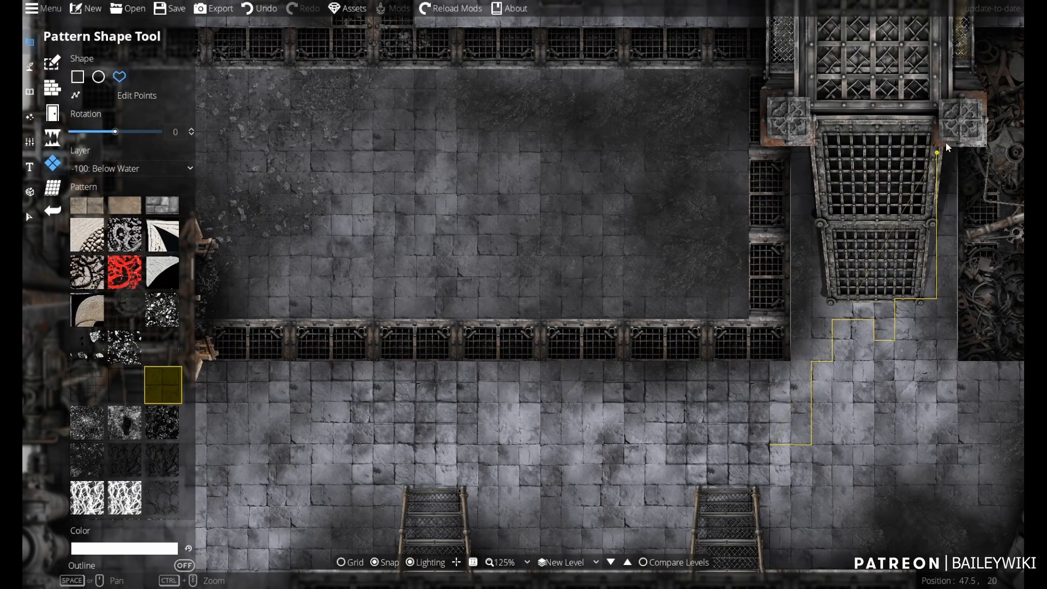
{"action": "left_click", "coordinate": [791, 152]}
{"action": "left_click", "coordinate": [791, 278]}
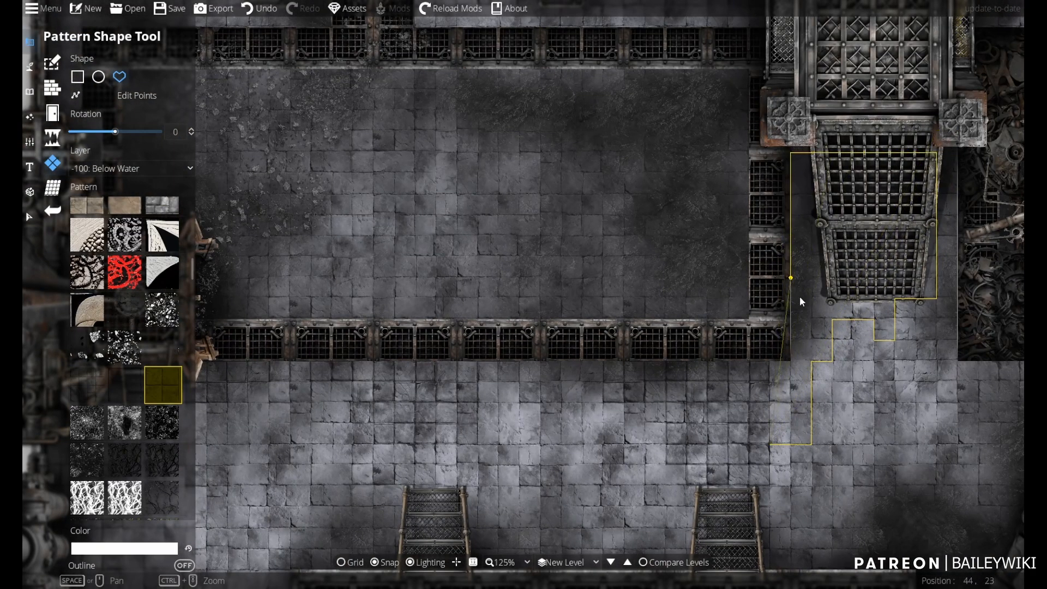
{"action": "left_click", "coordinate": [772, 360]}
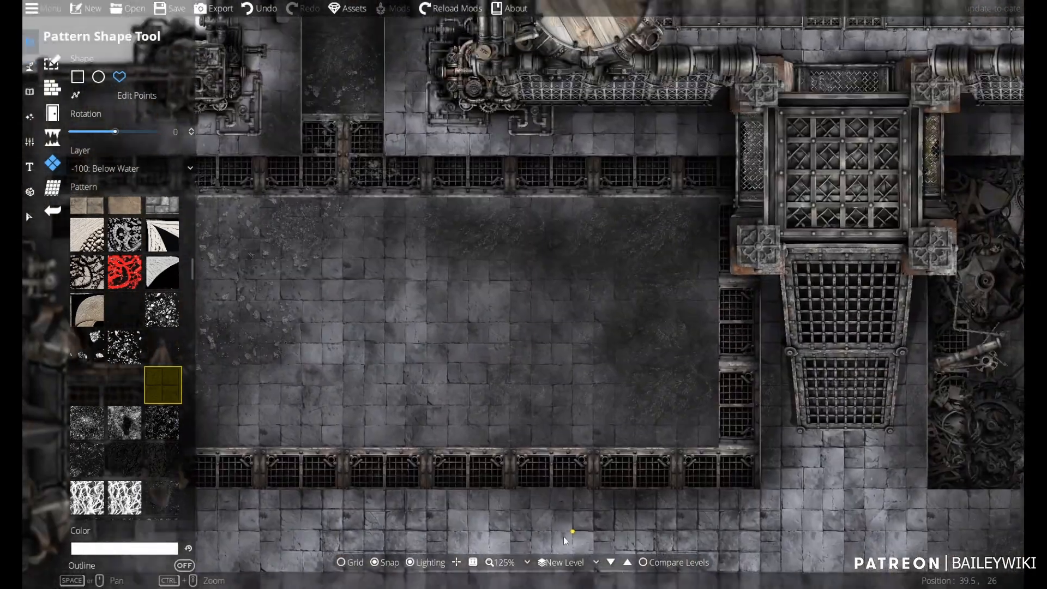
- Fill a stepped polygon with the tile pattern in the southeastern corner of the central pit
{"action": "left_click_drag", "start_coordinate": [565, 541], "coordinate": [567, 533]}
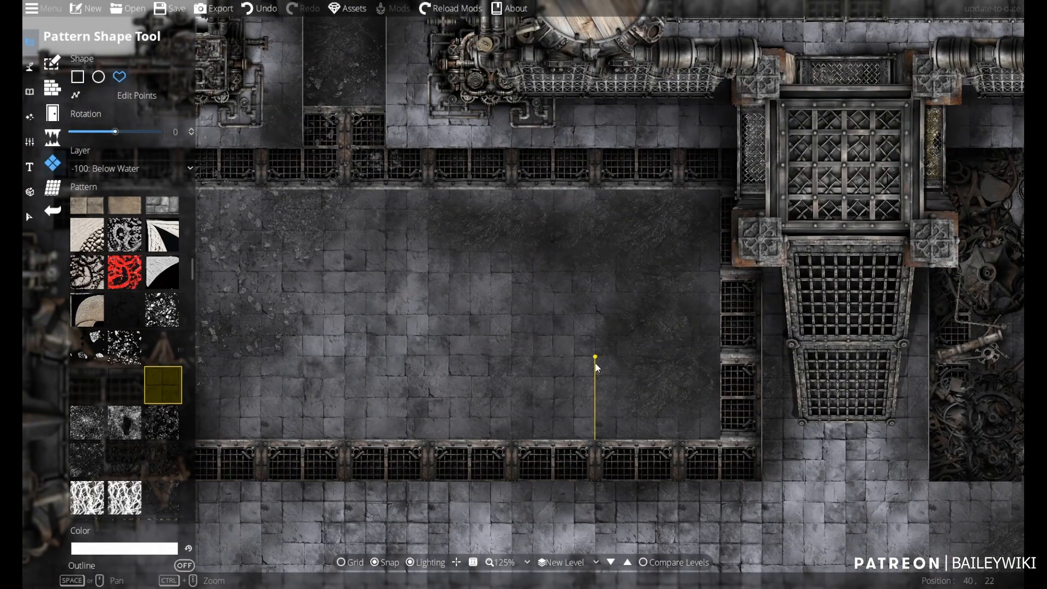
{"action": "left_click", "coordinate": [679, 232]}
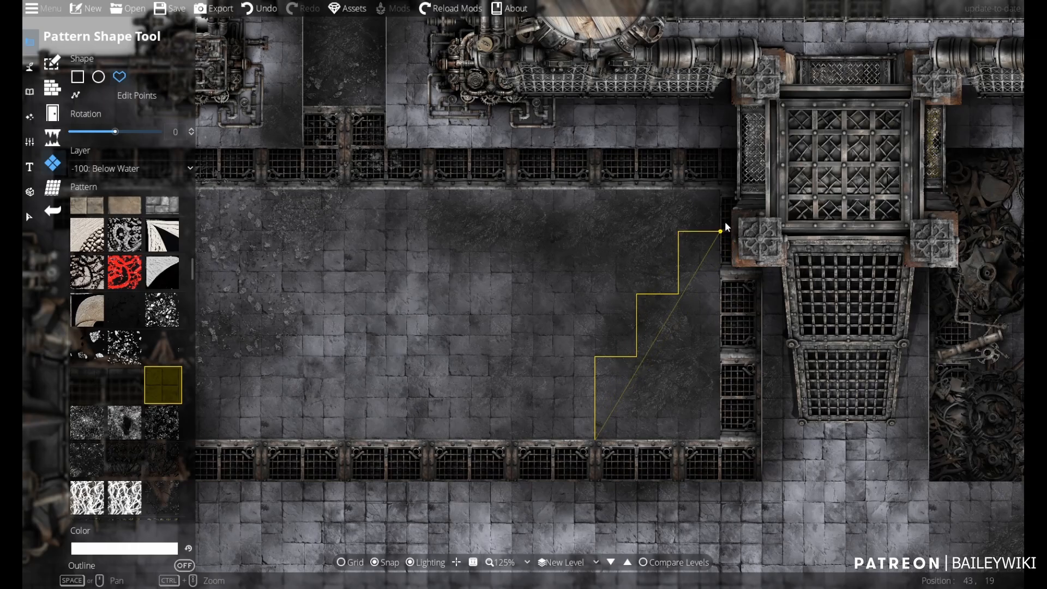
{"action": "left_click", "coordinate": [721, 231]}
{"action": "left_click", "coordinate": [721, 439]}
{"action": "left_click", "coordinate": [595, 439]}
{"action": "scroll", "coordinate": [468, 409], "scroll_direction": "down", "scroll_amount": 2}
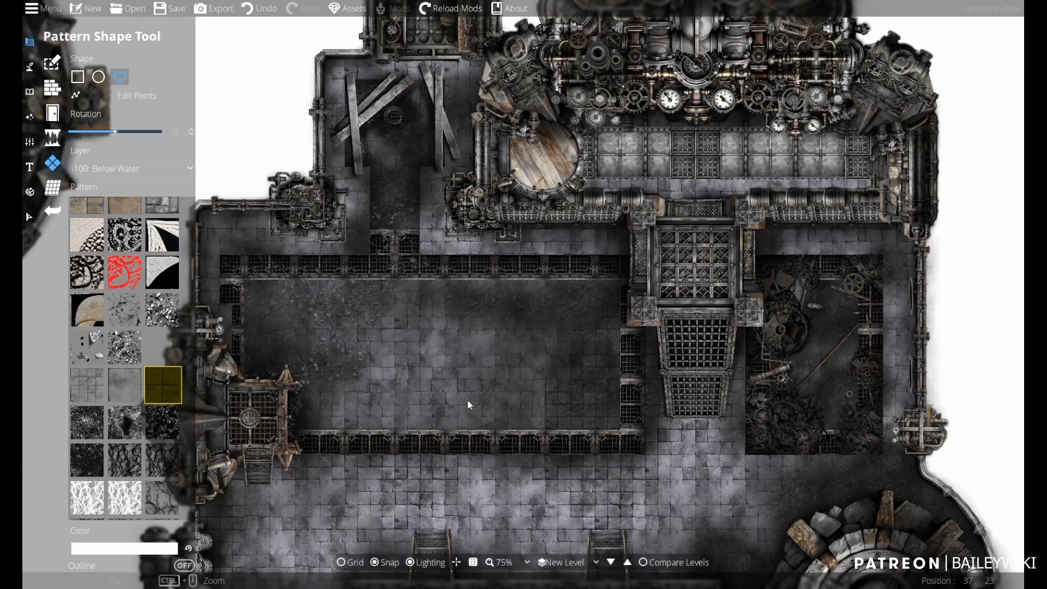
{"action": "scroll", "coordinate": [468, 389], "scroll_direction": "up", "scroll_amount": 2}
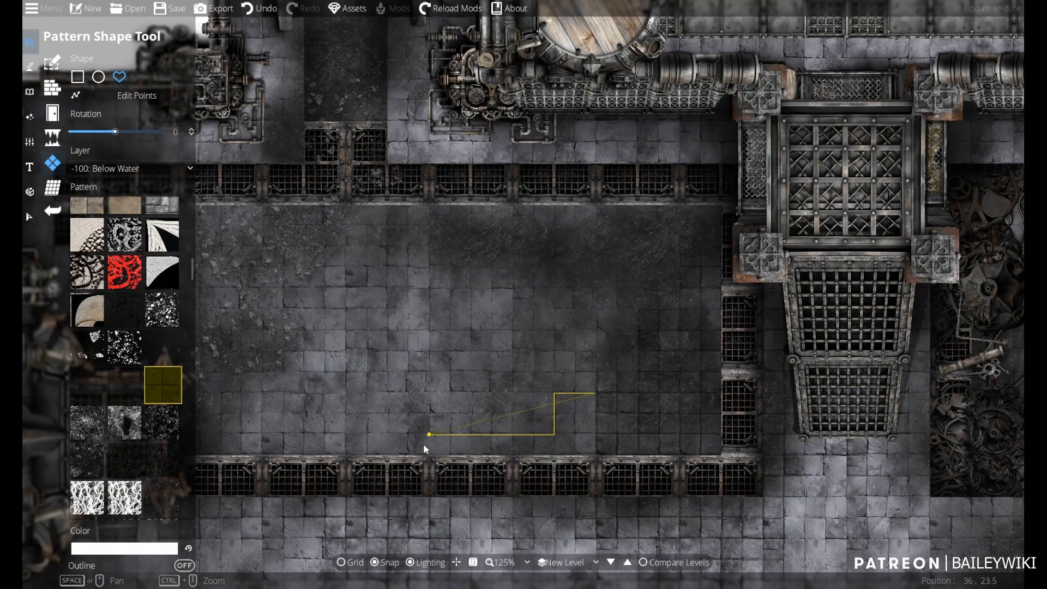
{"action": "key", "text": "Escape"}
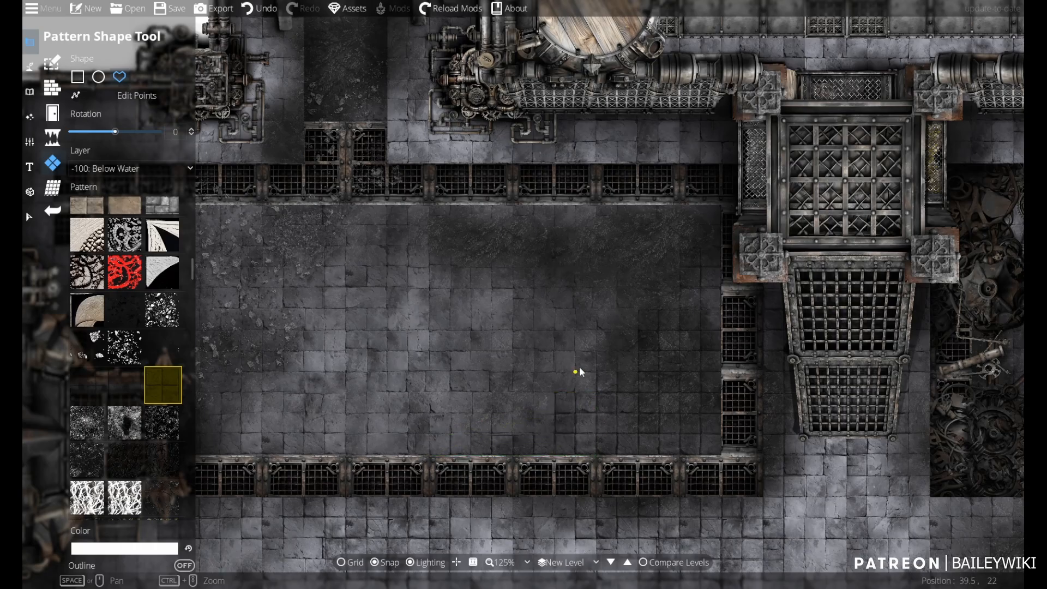
- Draw a stepped tile polygon on the floor between the foot of the grated staircase and the southwestern corner of the scrap pit
{"action": "scroll", "coordinate": [531, 312], "scroll_direction": "down", "scroll_amount": 2}
{"action": "scroll", "coordinate": [532, 314], "scroll_direction": "up", "scroll_amount": 2}
{"action": "left_click_drag", "start_coordinate": [532, 313], "coordinate": [407, 381]}
{"action": "scroll", "coordinate": [401, 374], "scroll_direction": "down", "scroll_amount": 2}
{"action": "left_click_drag", "start_coordinate": [557, 403], "coordinate": [510, 221]}
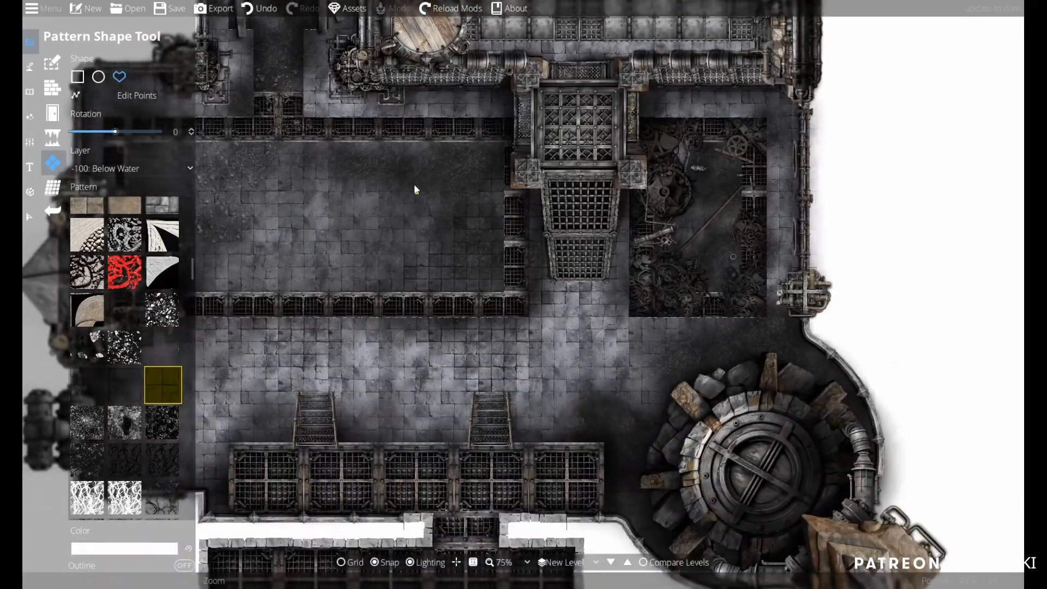
{"action": "left_click_drag", "start_coordinate": [327, 50], "coordinate": [507, 427]}
{"action": "scroll", "coordinate": [507, 428], "scroll_direction": "up", "scroll_amount": 3}
{"action": "scroll", "coordinate": [534, 388], "scroll_direction": "down", "scroll_amount": 2}
{"action": "scroll", "coordinate": [534, 388], "scroll_direction": "down", "scroll_amount": 1}
{"action": "mouse_move", "coordinate": [675, 464]}
{"action": "left_mouse_down"}
{"action": "mouse_move", "coordinate": [531, 307]}
{"action": "mouse_move", "coordinate": [521, 60]}
{"action": "left_mouse_up"}
{"action": "left_click_drag", "start_coordinate": [498, 260], "coordinate": [450, 192]}
{"action": "scroll", "coordinate": [628, 252], "scroll_direction": "up", "scroll_amount": 2}
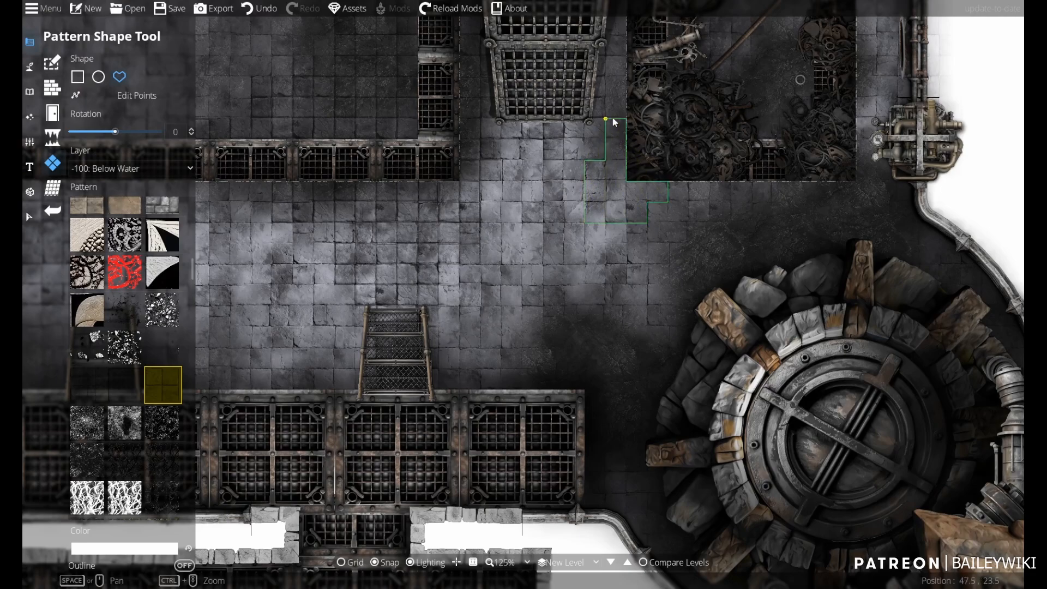
{"action": "left_click_drag", "start_coordinate": [648, 254], "coordinate": [915, 234]}
- Review the tile overlays across the main hall and around the scrap pit, and save the map
{"action": "scroll", "coordinate": [554, 191], "scroll_direction": "down", "scroll_amount": 2}
{"action": "left_click_drag", "start_coordinate": [554, 192], "coordinate": [608, 296]}
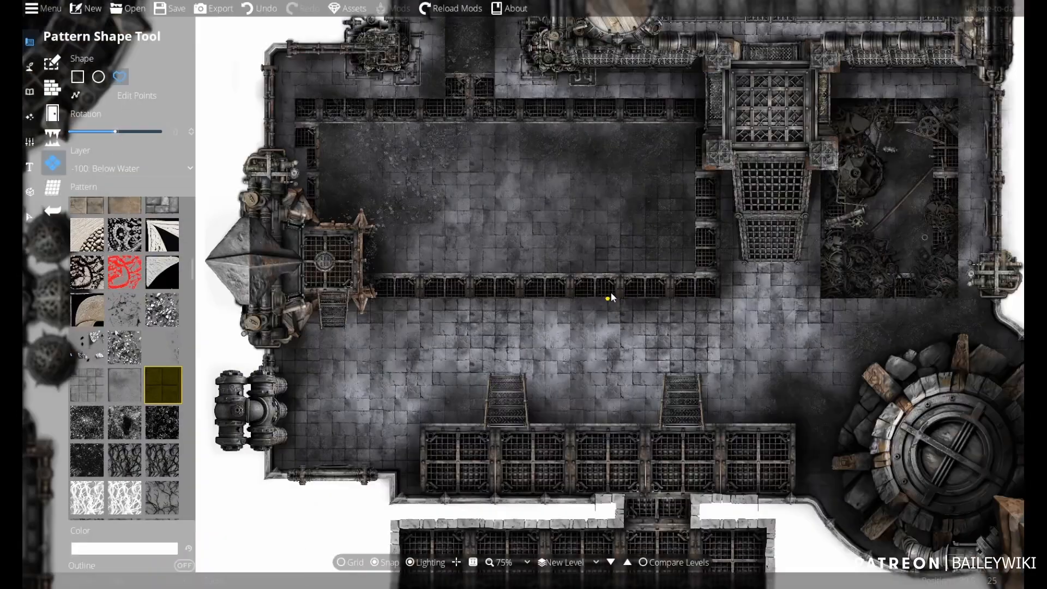
{"action": "left_click_drag", "start_coordinate": [607, 412], "coordinate": [584, 417]}
{"action": "scroll", "coordinate": [502, 210], "scroll_direction": "down", "scroll_amount": 2}
{"action": "left_click_drag", "start_coordinate": [503, 211], "coordinate": [509, 324]}
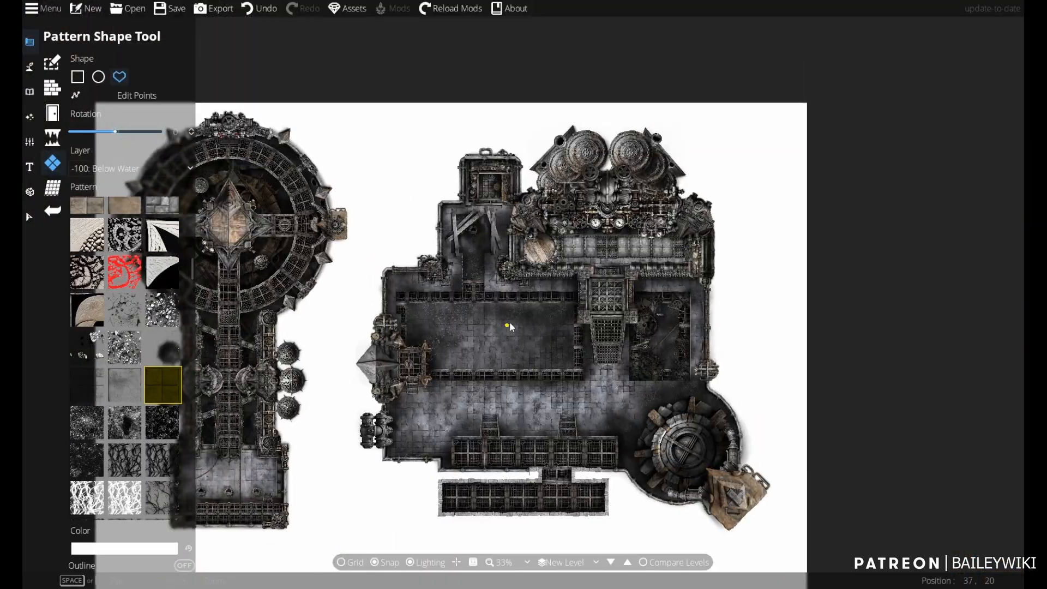
{"action": "scroll", "coordinate": [511, 318], "scroll_direction": "up", "scroll_amount": 1}
{"action": "scroll", "coordinate": [514, 323], "scroll_direction": "up", "scroll_amount": 1}
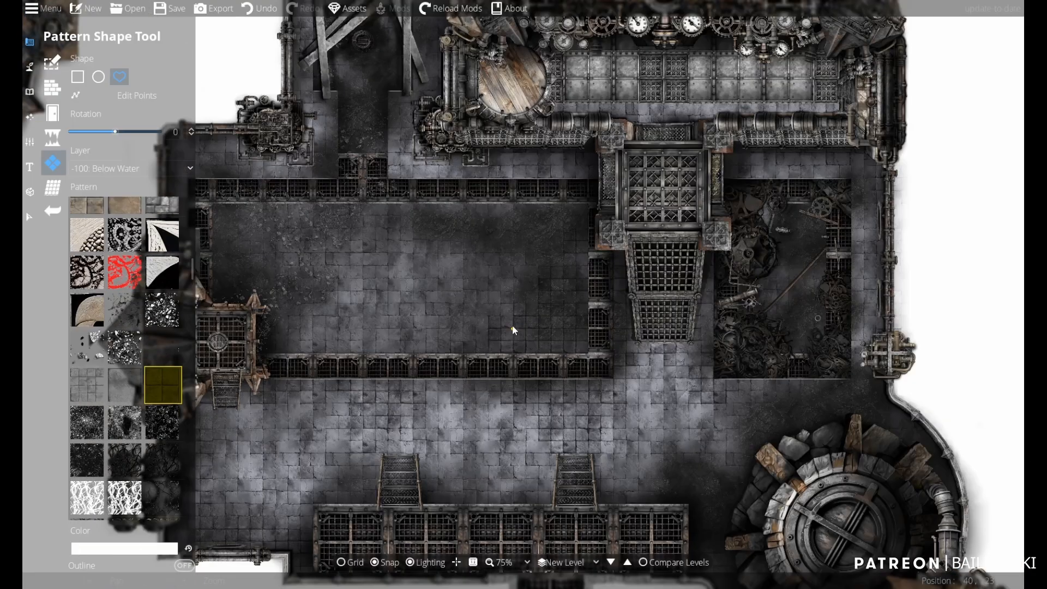
{"action": "scroll", "coordinate": [738, 444], "scroll_direction": "up", "scroll_amount": 3}
{"action": "left_click_drag", "start_coordinate": [739, 444], "coordinate": [536, 450]}
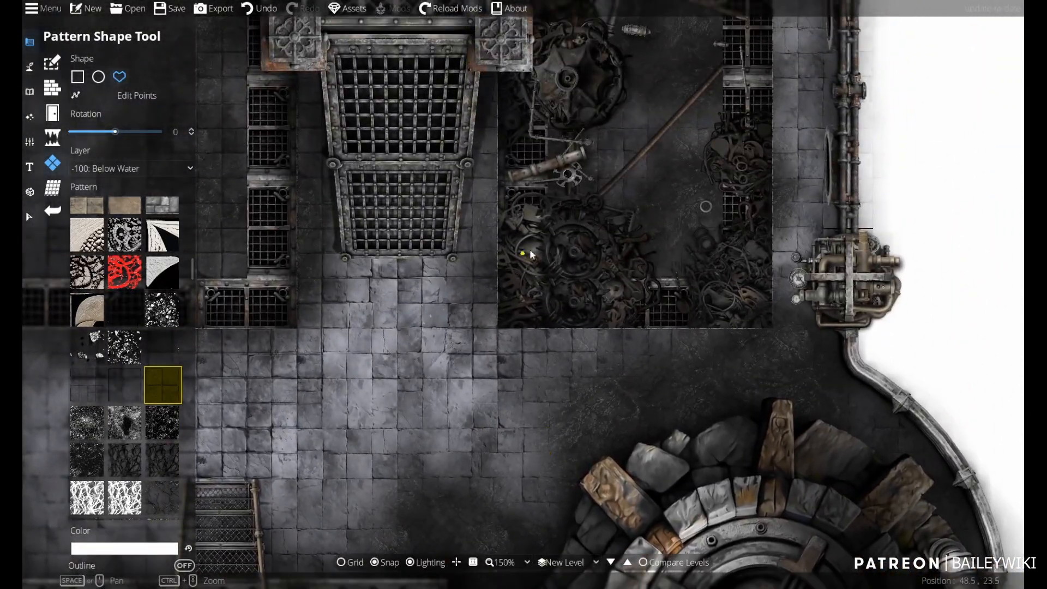
{"action": "left_click_drag", "start_coordinate": [458, 79], "coordinate": [493, 367]}
{"action": "left_click_drag", "start_coordinate": [347, 211], "coordinate": [481, 401]}
{"action": "left_click_drag", "start_coordinate": [287, 360], "coordinate": [616, 433]}
{"action": "left_click_drag", "start_coordinate": [417, 543], "coordinate": [683, 108]}
{"action": "left_click_drag", "start_coordinate": [584, 502], "coordinate": [466, 130]}
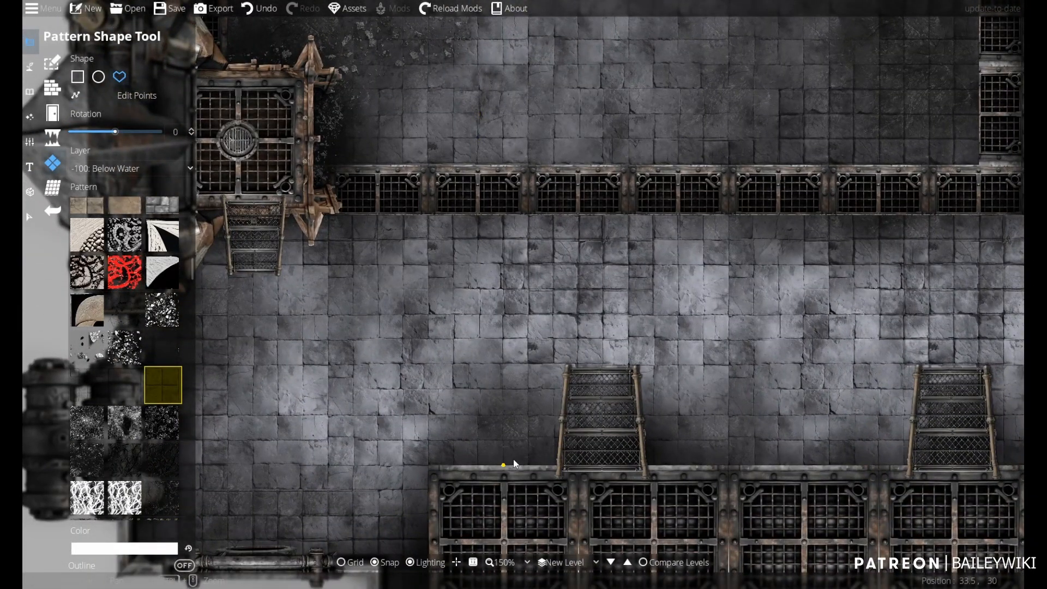
{"action": "left_click", "coordinate": [170, 8]}
- Examine the floor tiling around the stone-ringed hatch, grated staircase, clockwork machinery and central pit
{"action": "scroll", "coordinate": [453, 189], "scroll_direction": "down", "scroll_amount": 5}
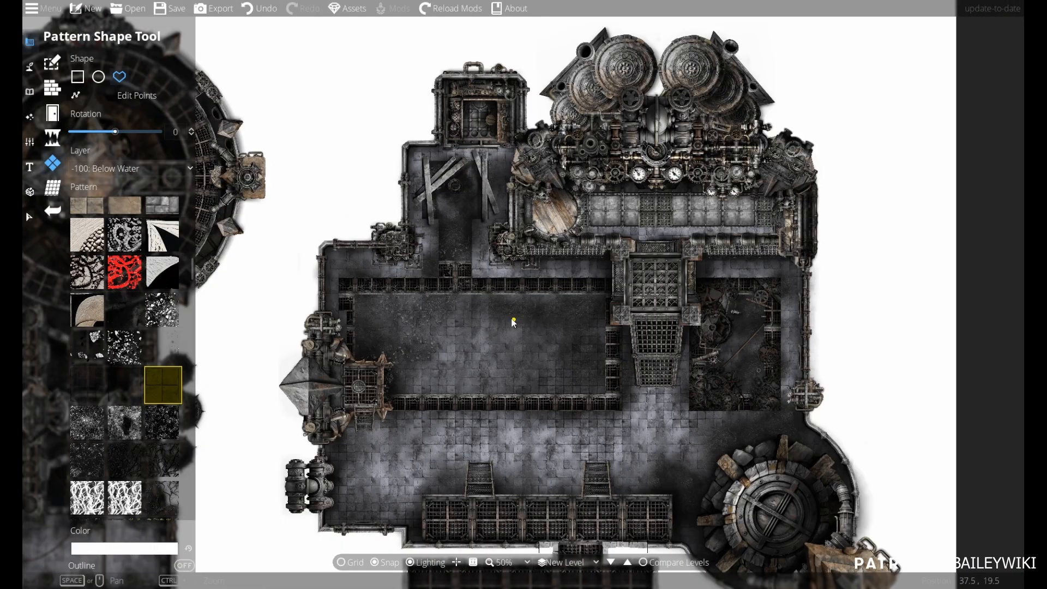
{"action": "scroll", "coordinate": [514, 322], "scroll_direction": "up", "scroll_amount": 2}
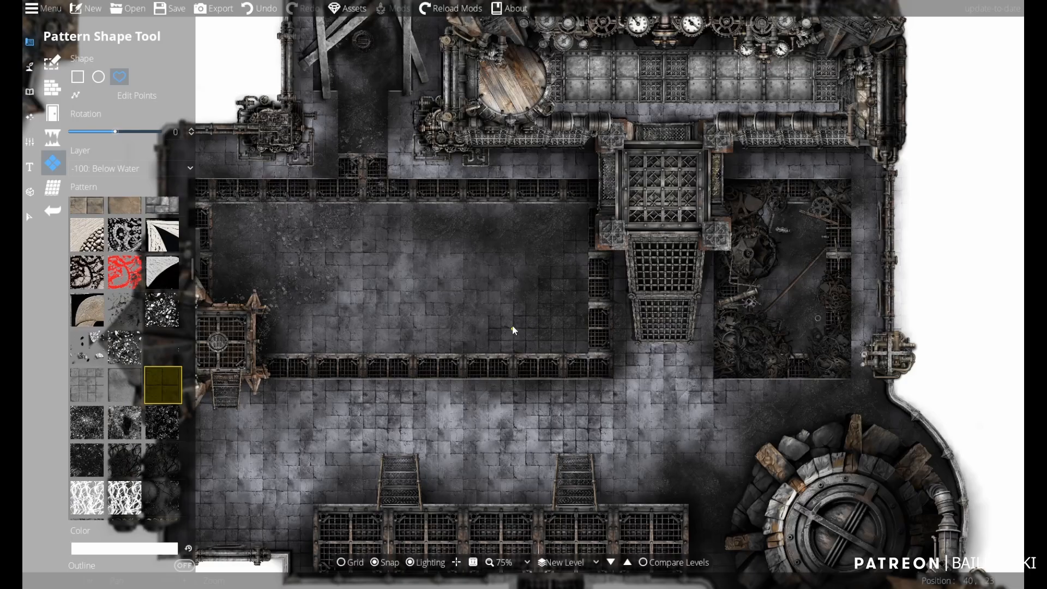
{"action": "scroll", "coordinate": [728, 430], "scroll_direction": "up", "scroll_amount": 3}
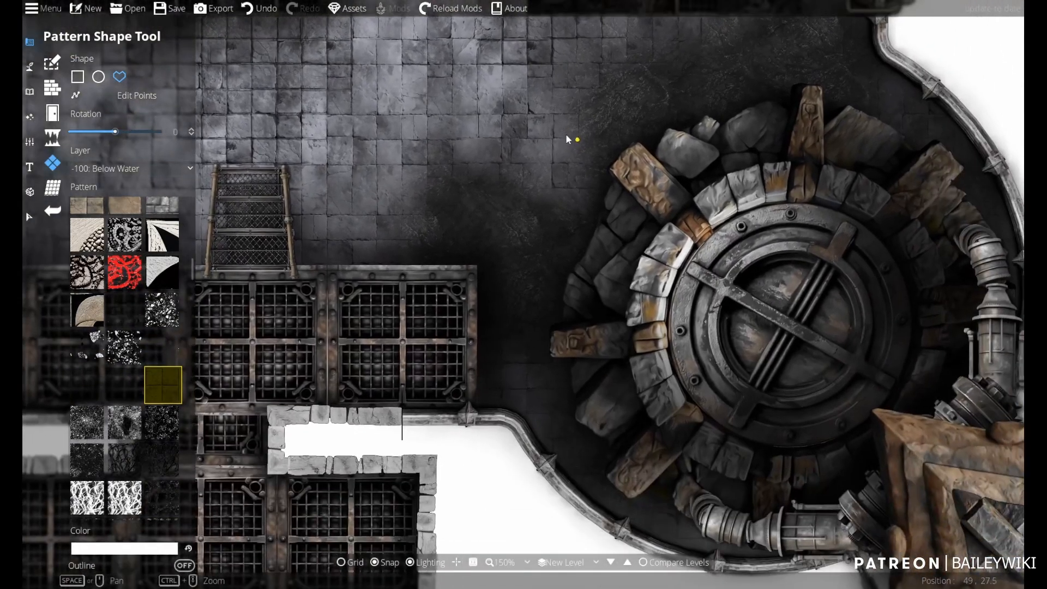
{"action": "left_click_drag", "start_coordinate": [567, 139], "coordinate": [539, 386]}
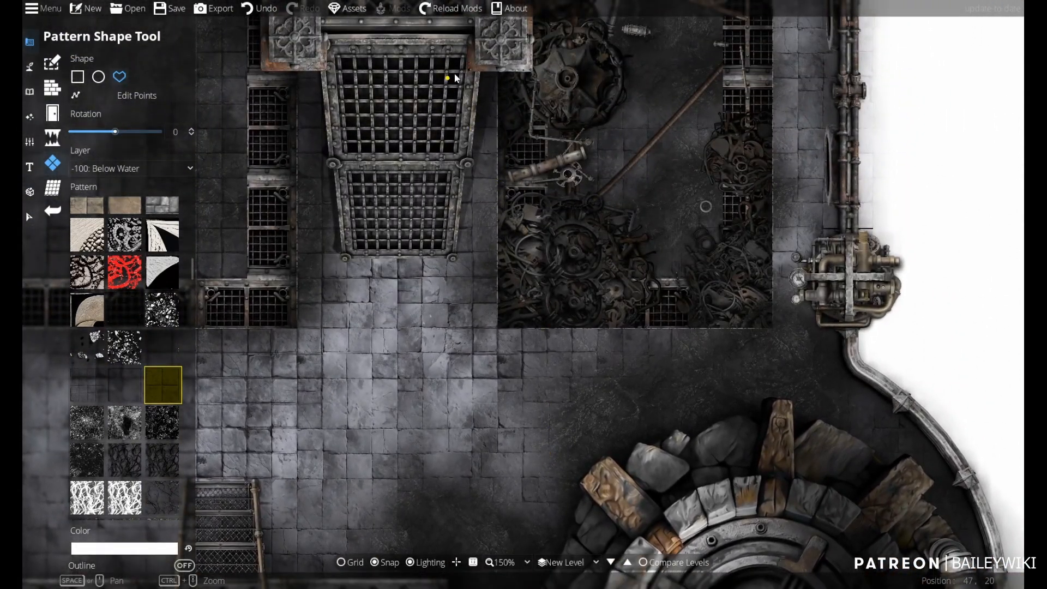
{"action": "left_click_drag", "start_coordinate": [456, 76], "coordinate": [551, 454]}
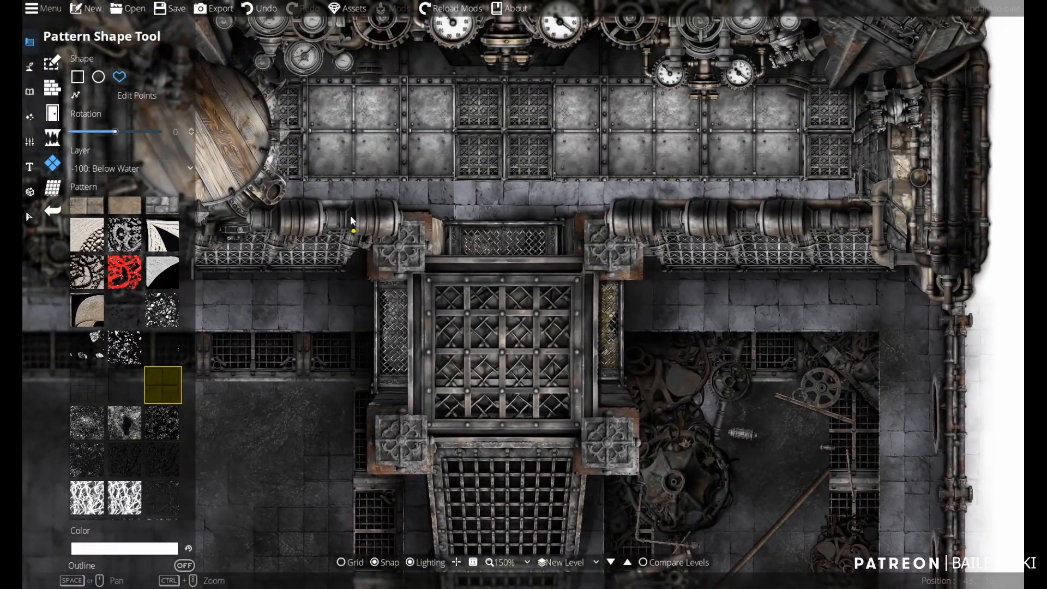
{"action": "left_click_drag", "start_coordinate": [351, 218], "coordinate": [469, 393]}
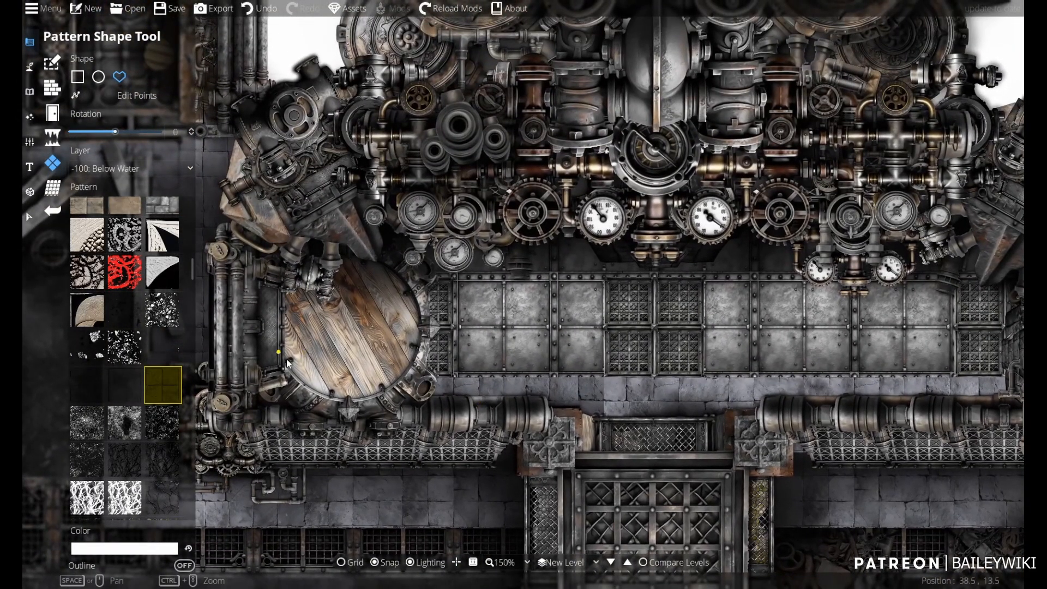
{"action": "left_click_drag", "start_coordinate": [287, 363], "coordinate": [678, 115]}
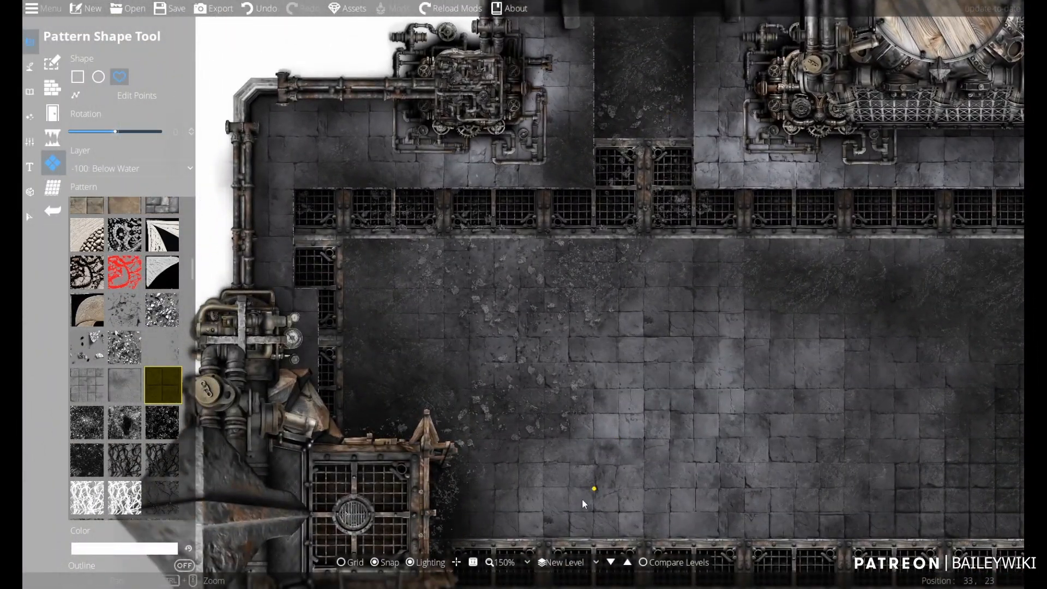
{"action": "left_click_drag", "start_coordinate": [583, 503], "coordinate": [508, 171]}
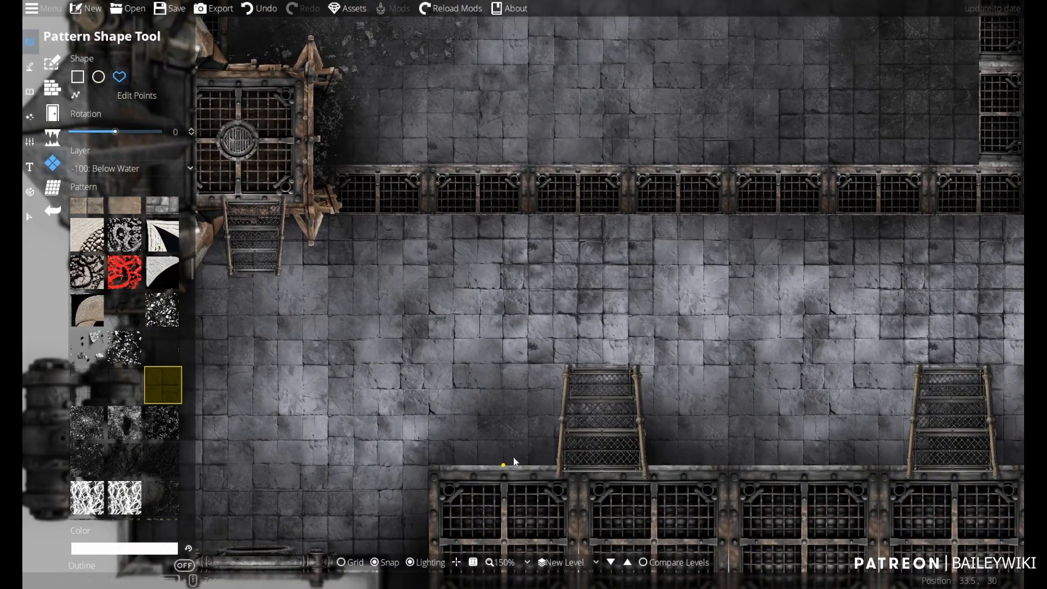